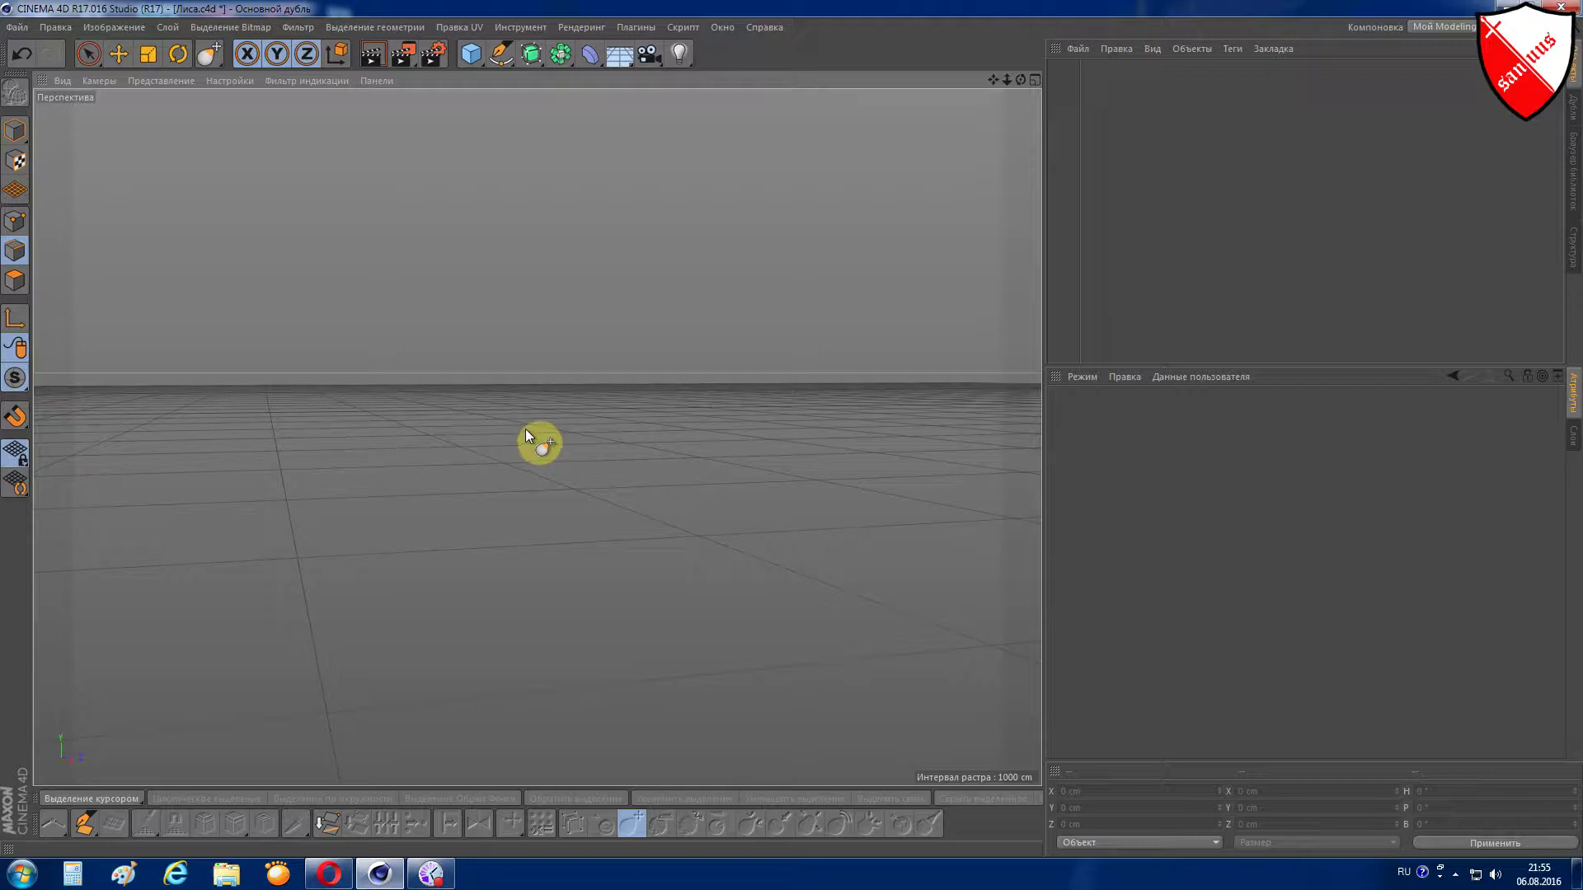
# - Check the fox side sketch, then orbit the perspective view down toward the floor
pyautogui.press('F3')
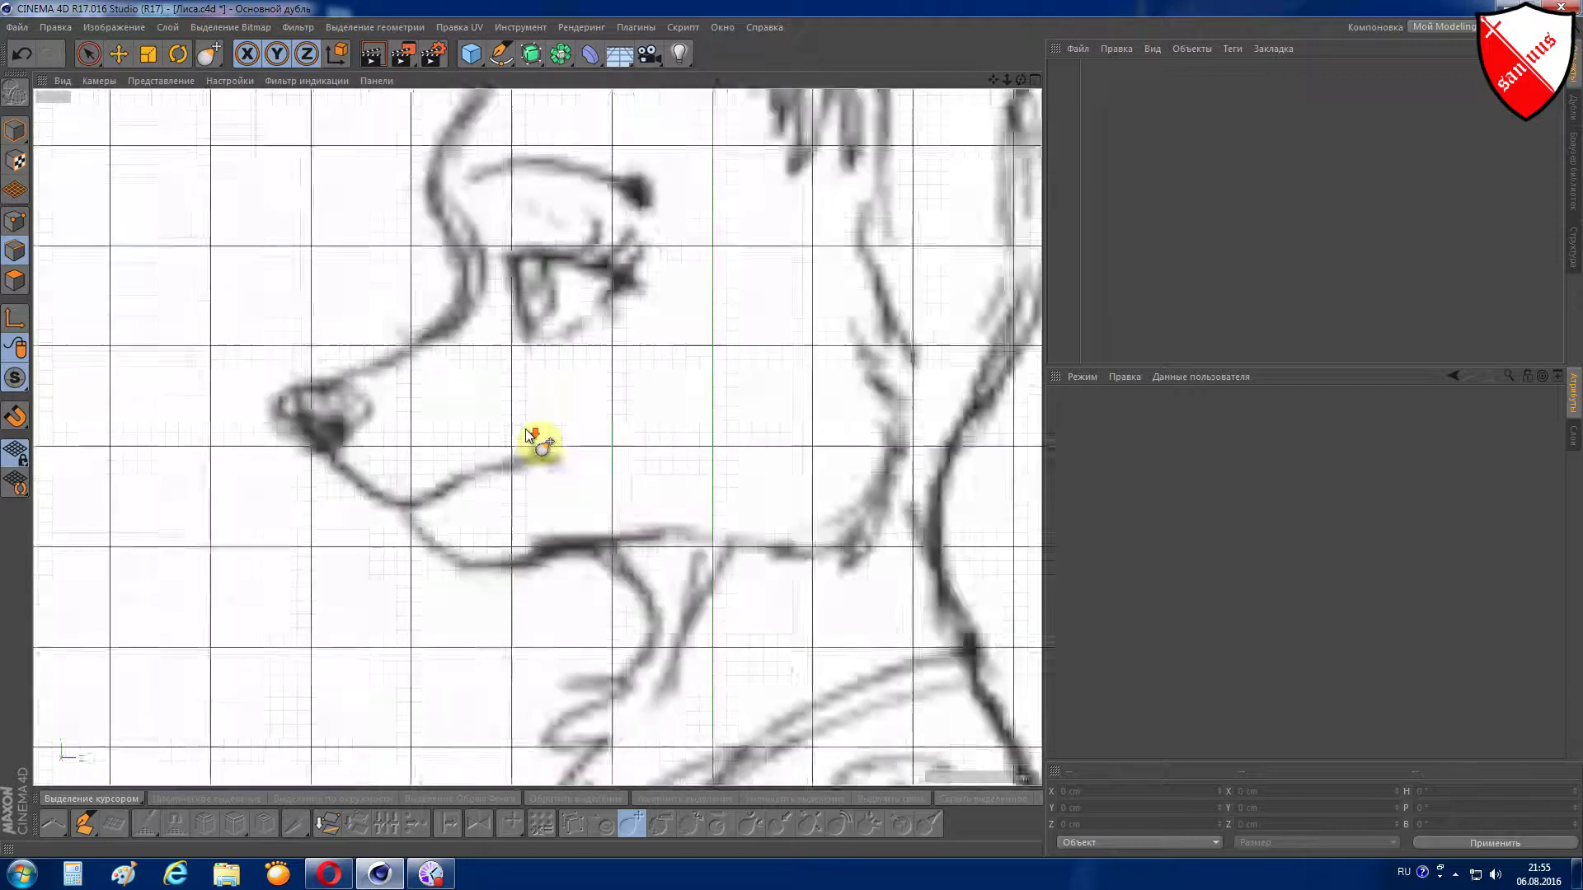
pyautogui.scroll(-3, 530, 434)
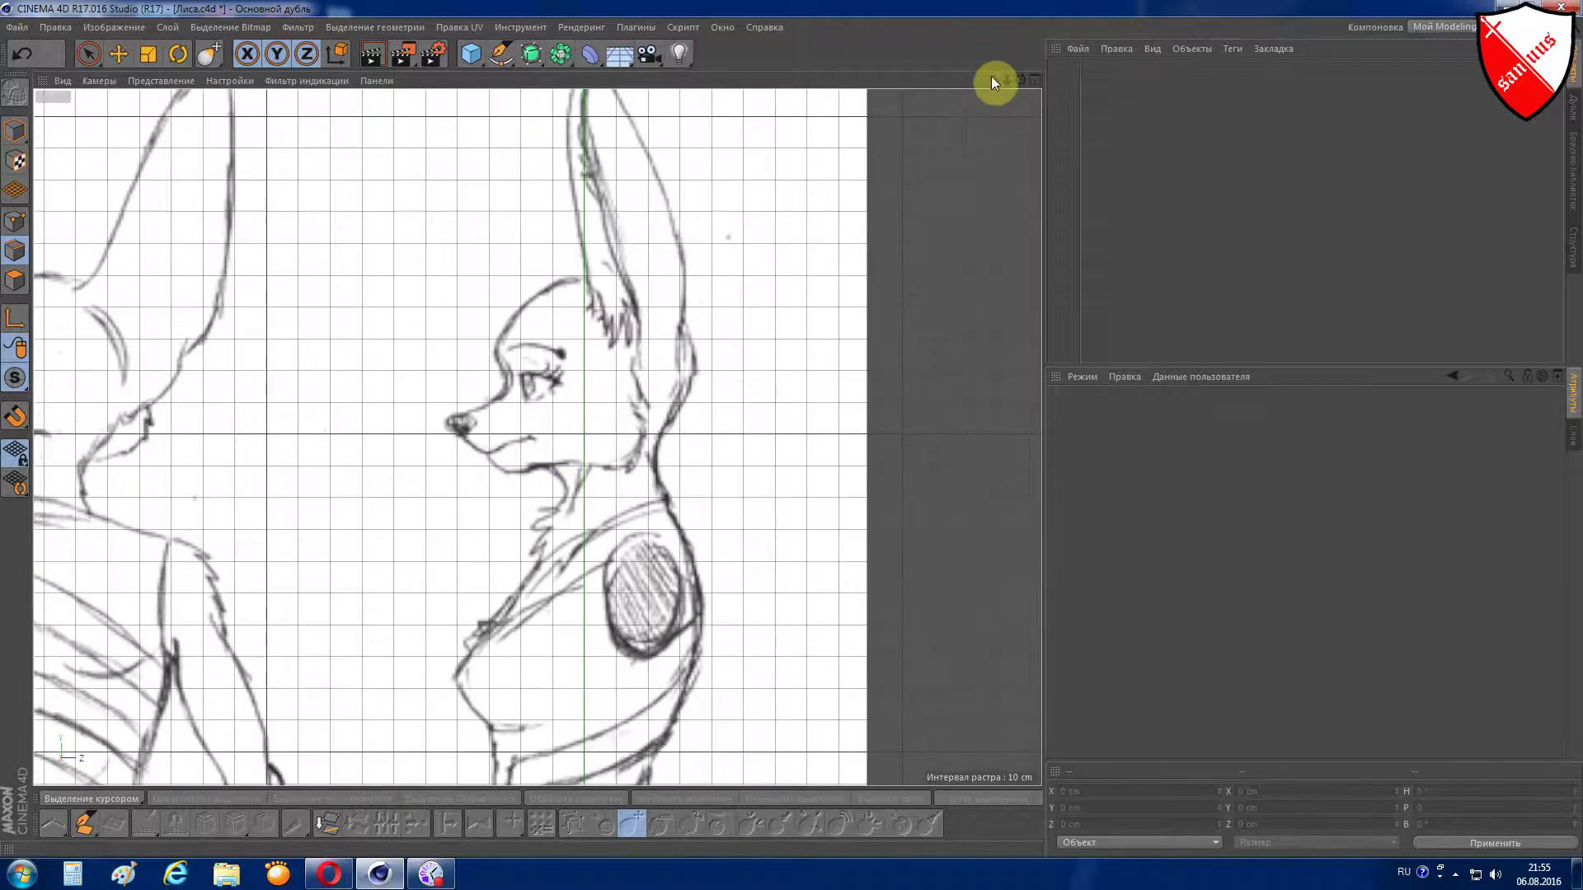
pyautogui.moveTo(993, 79); pyautogui.dragTo(977, 112)
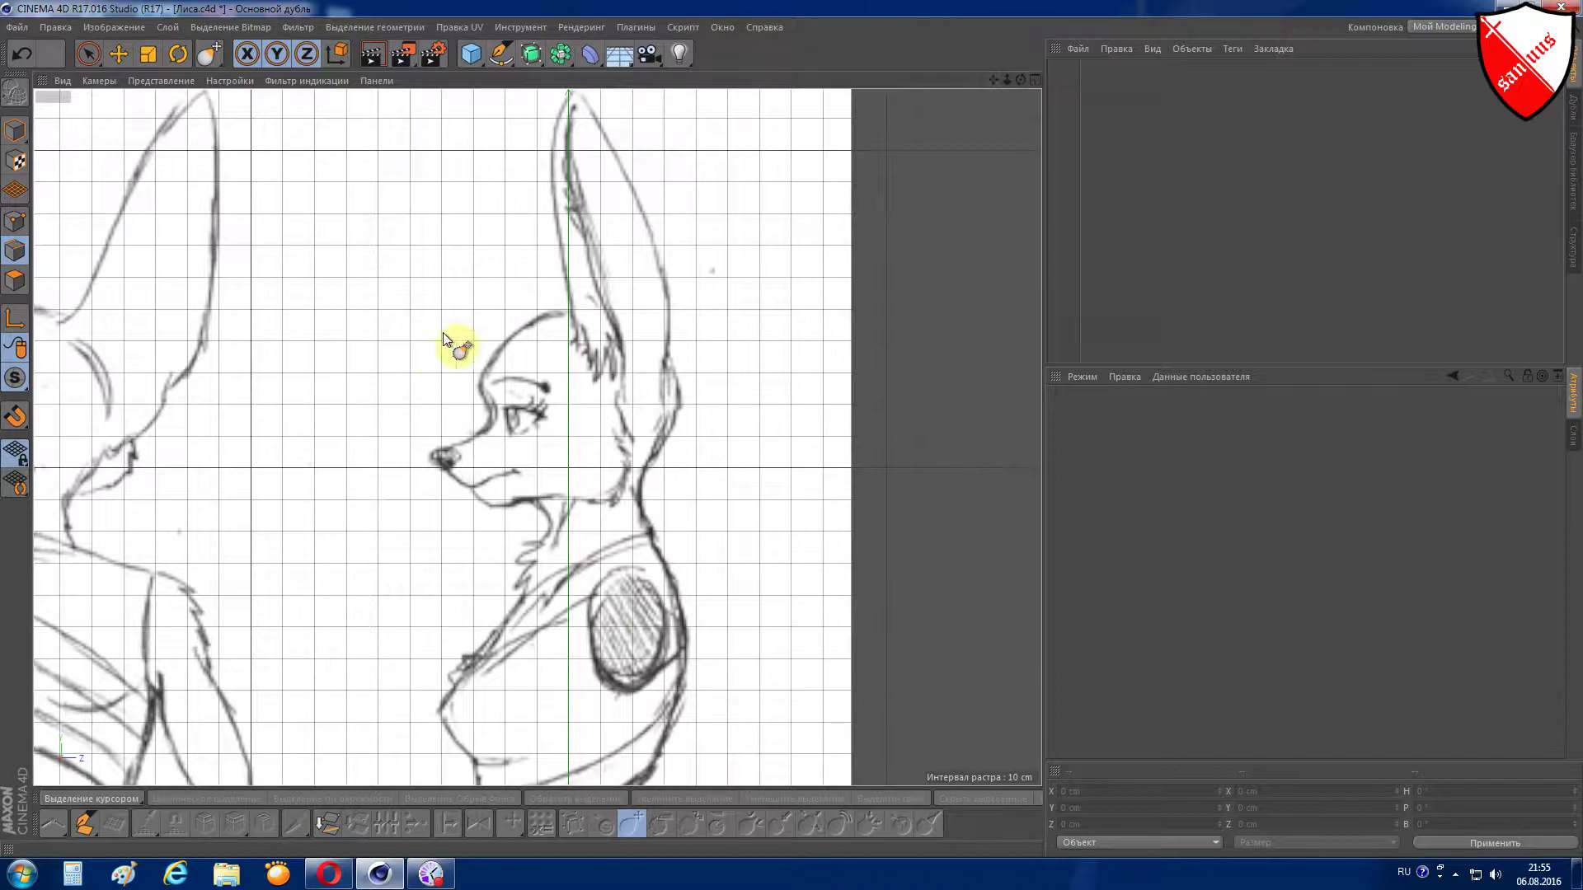
pyautogui.scroll(-1, 430, 330)
pyautogui.scroll(-2, 432, 333)
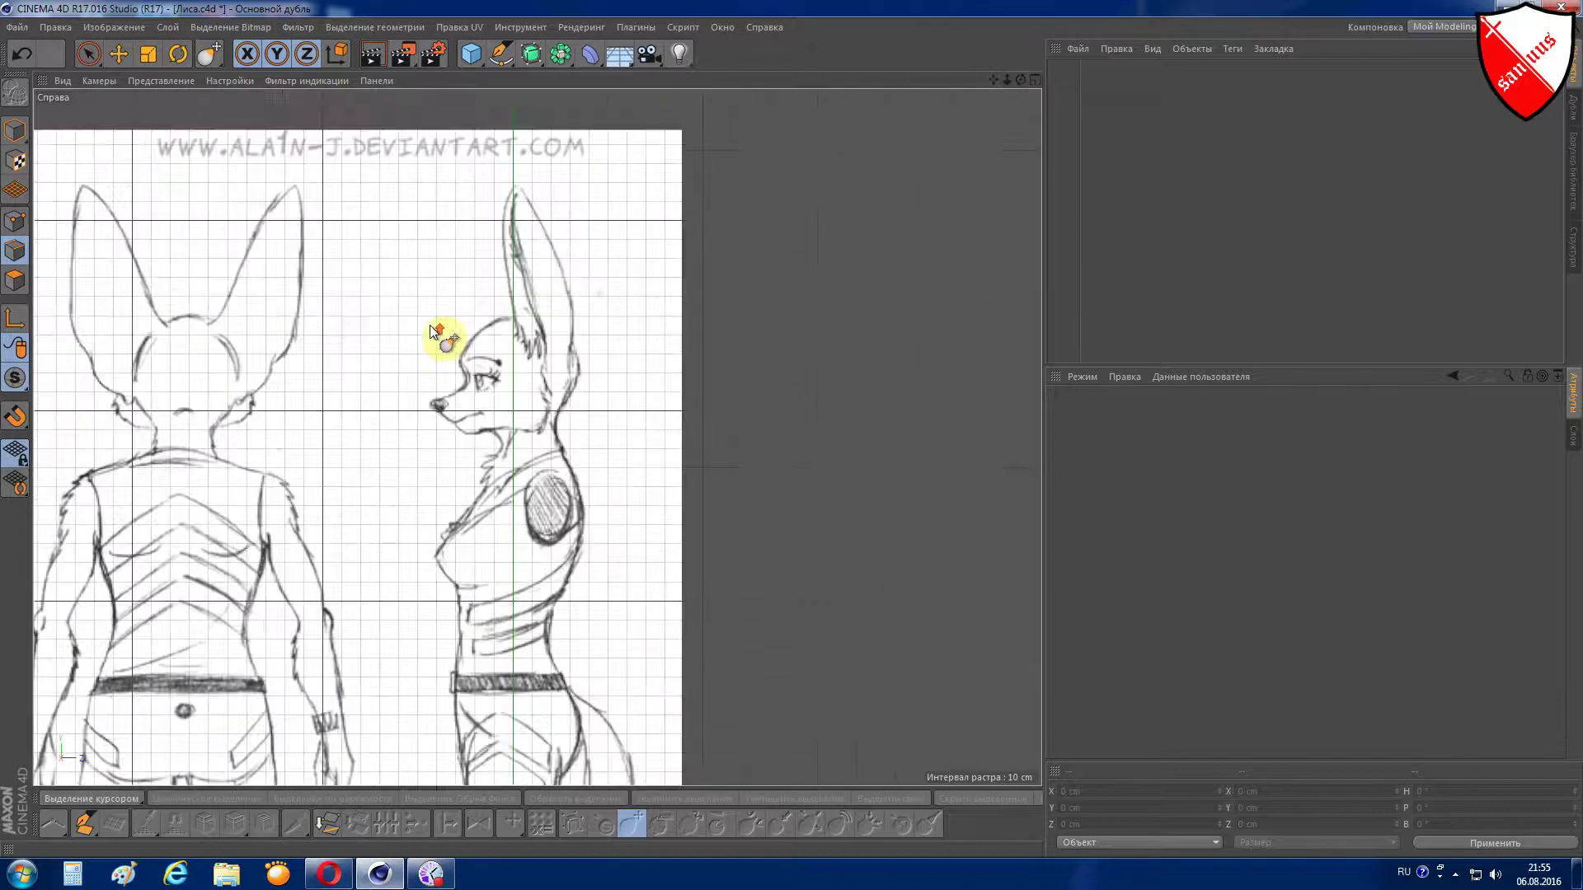
pyautogui.scroll(2, 436, 333)
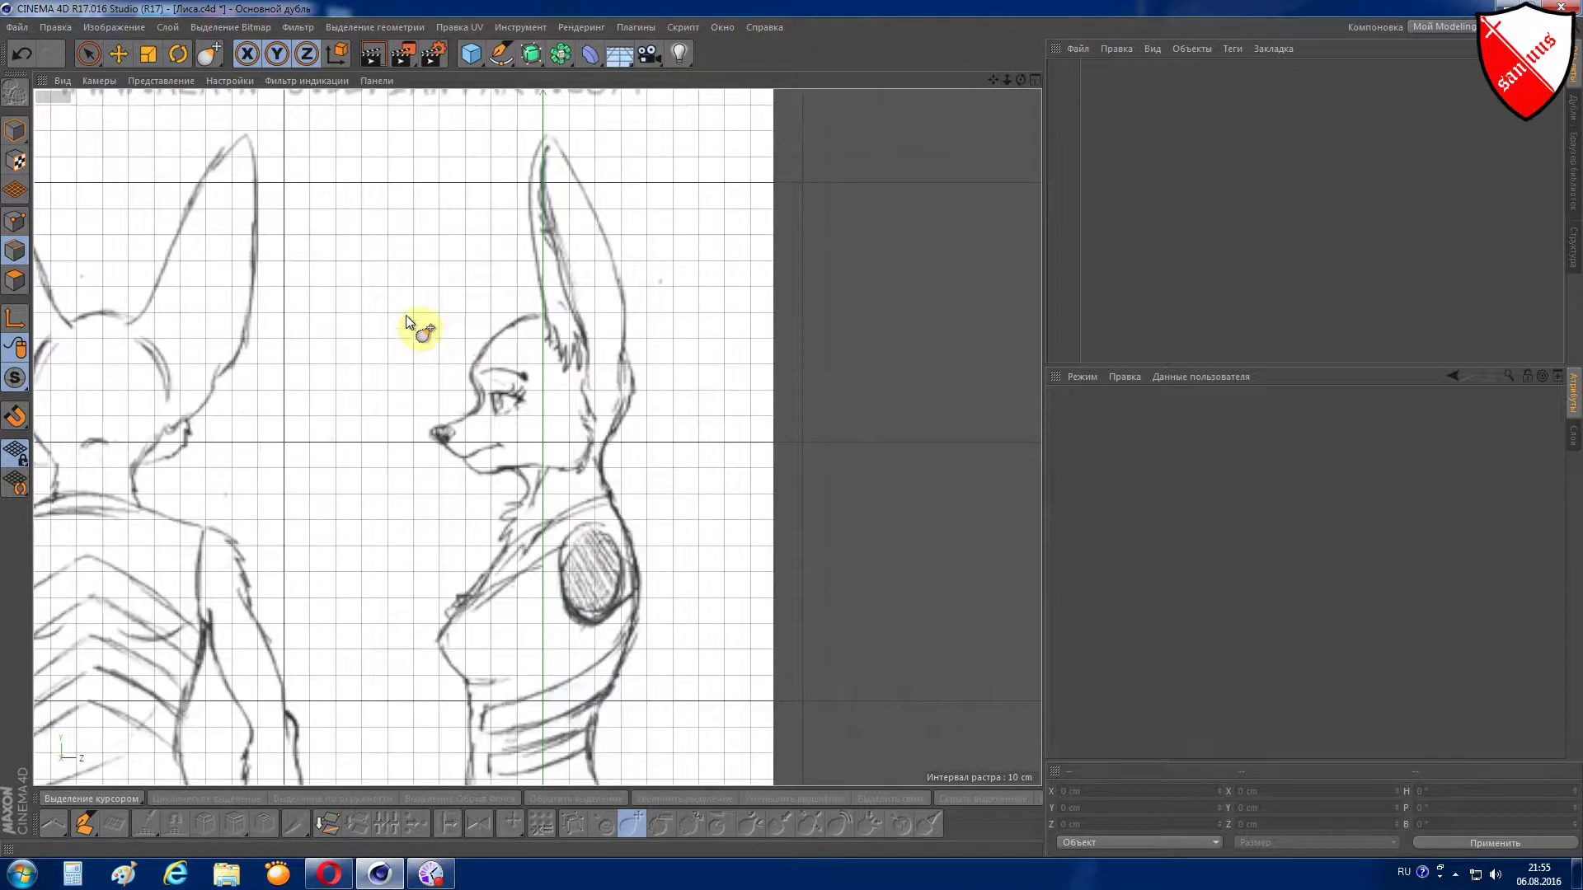
pyautogui.press('F1')
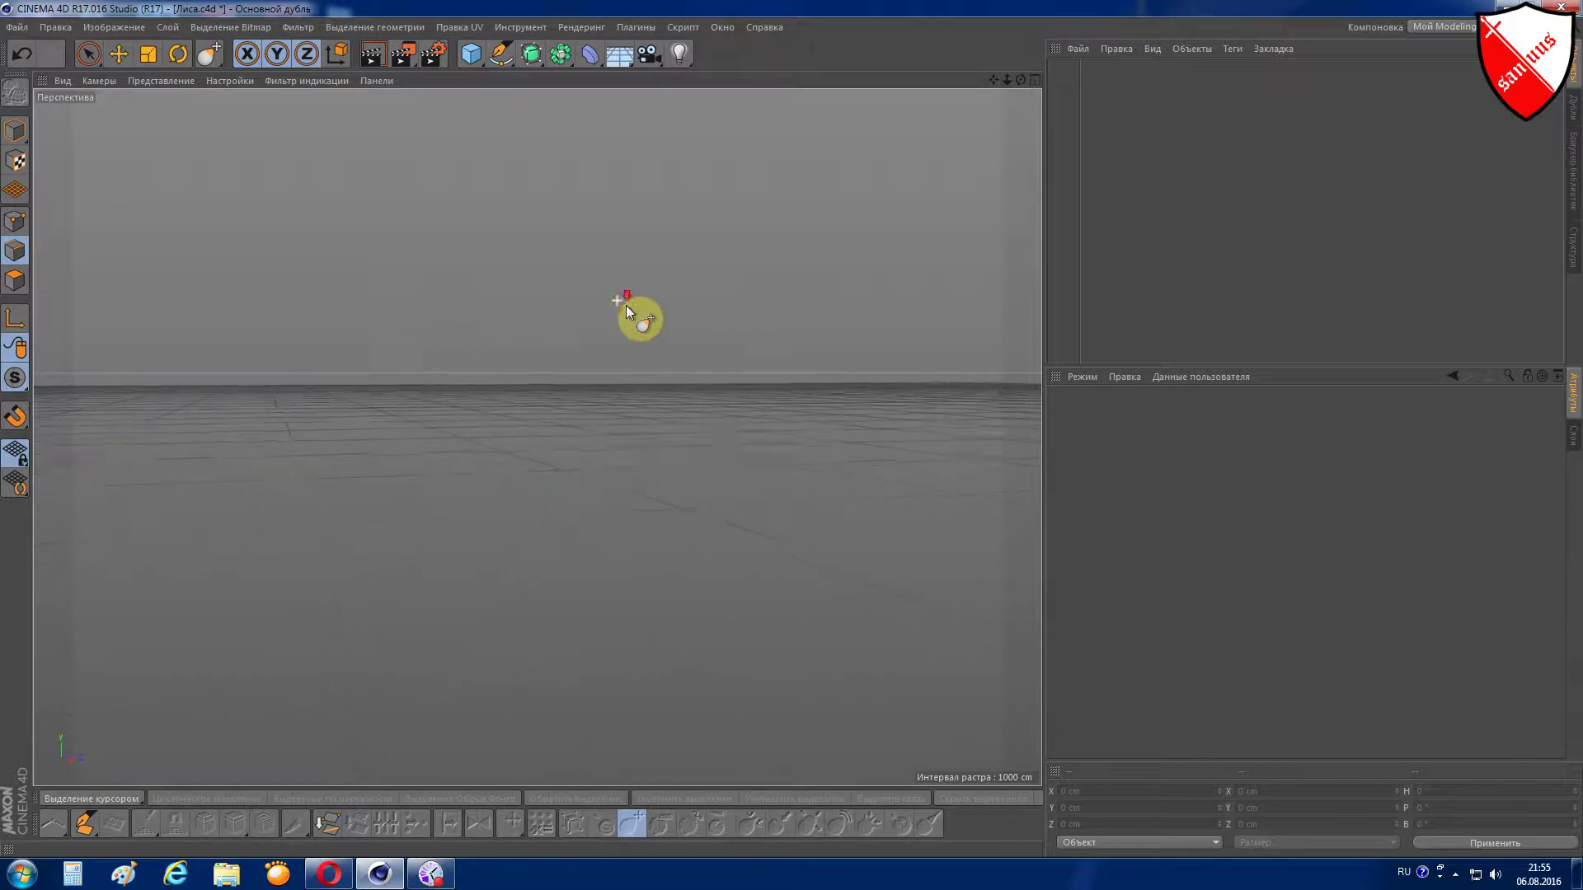
pyautogui.moveTo(626, 305)
pyautogui.keyDown('alt'); pyautogui.mouseDown()
pyautogui.moveTo(436, 59)
pyautogui.moveTo(984, 113)
pyautogui.mouseUp(); pyautogui.keyUp('alt')
pyautogui.scroll(-2, 614, 513)
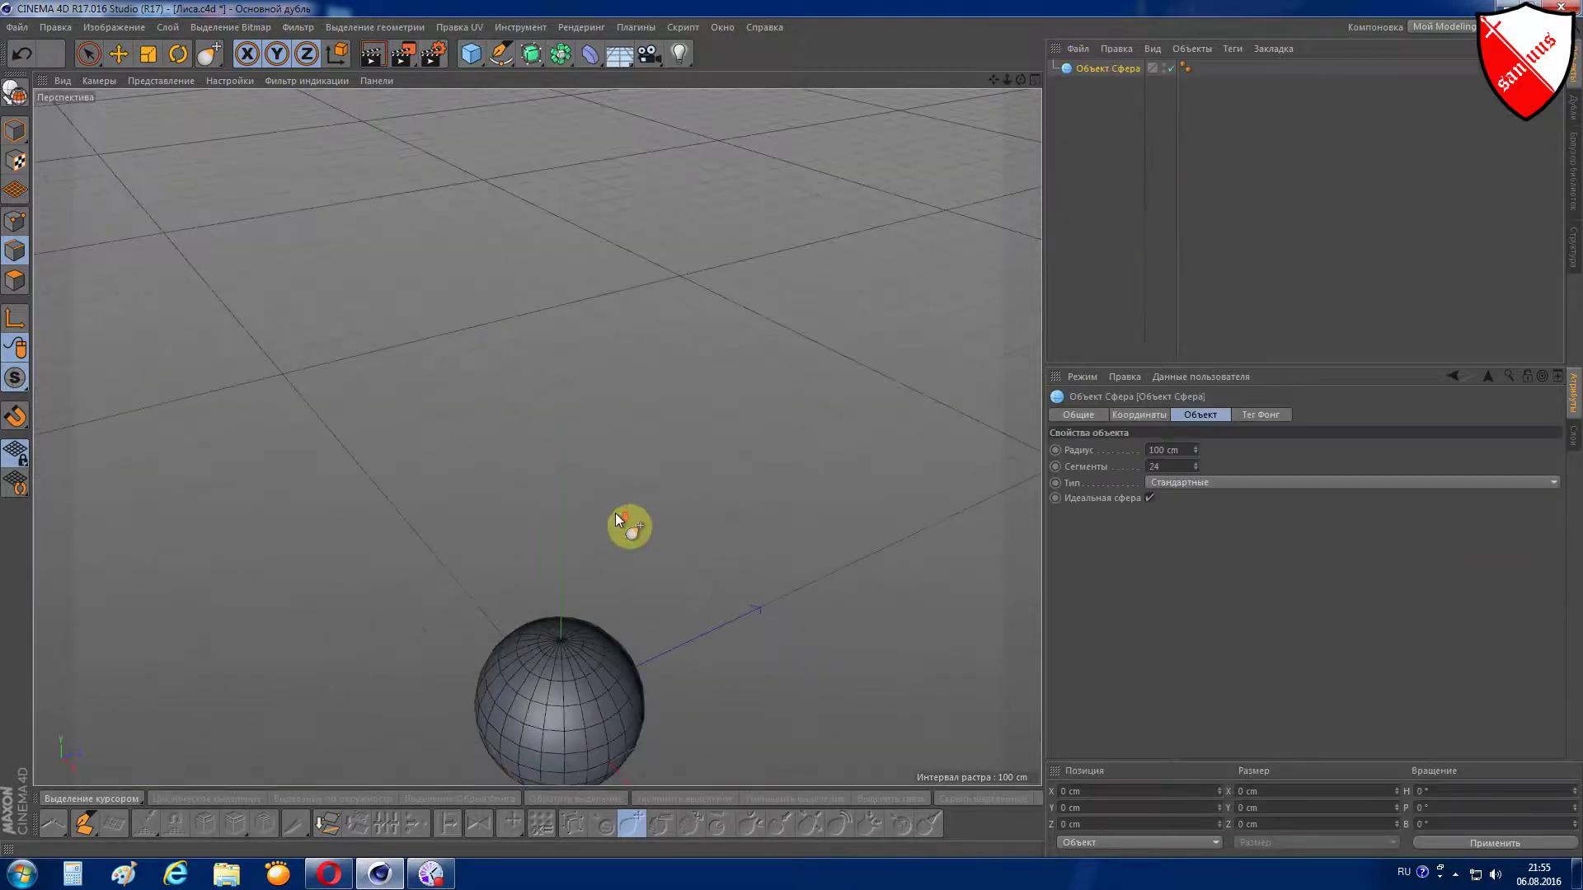
# - Give the sphere 48 segments and Гексаэдр (hexahedron) type, then zoom in on it
pyautogui.click(1171, 466)
pyautogui.write('48')
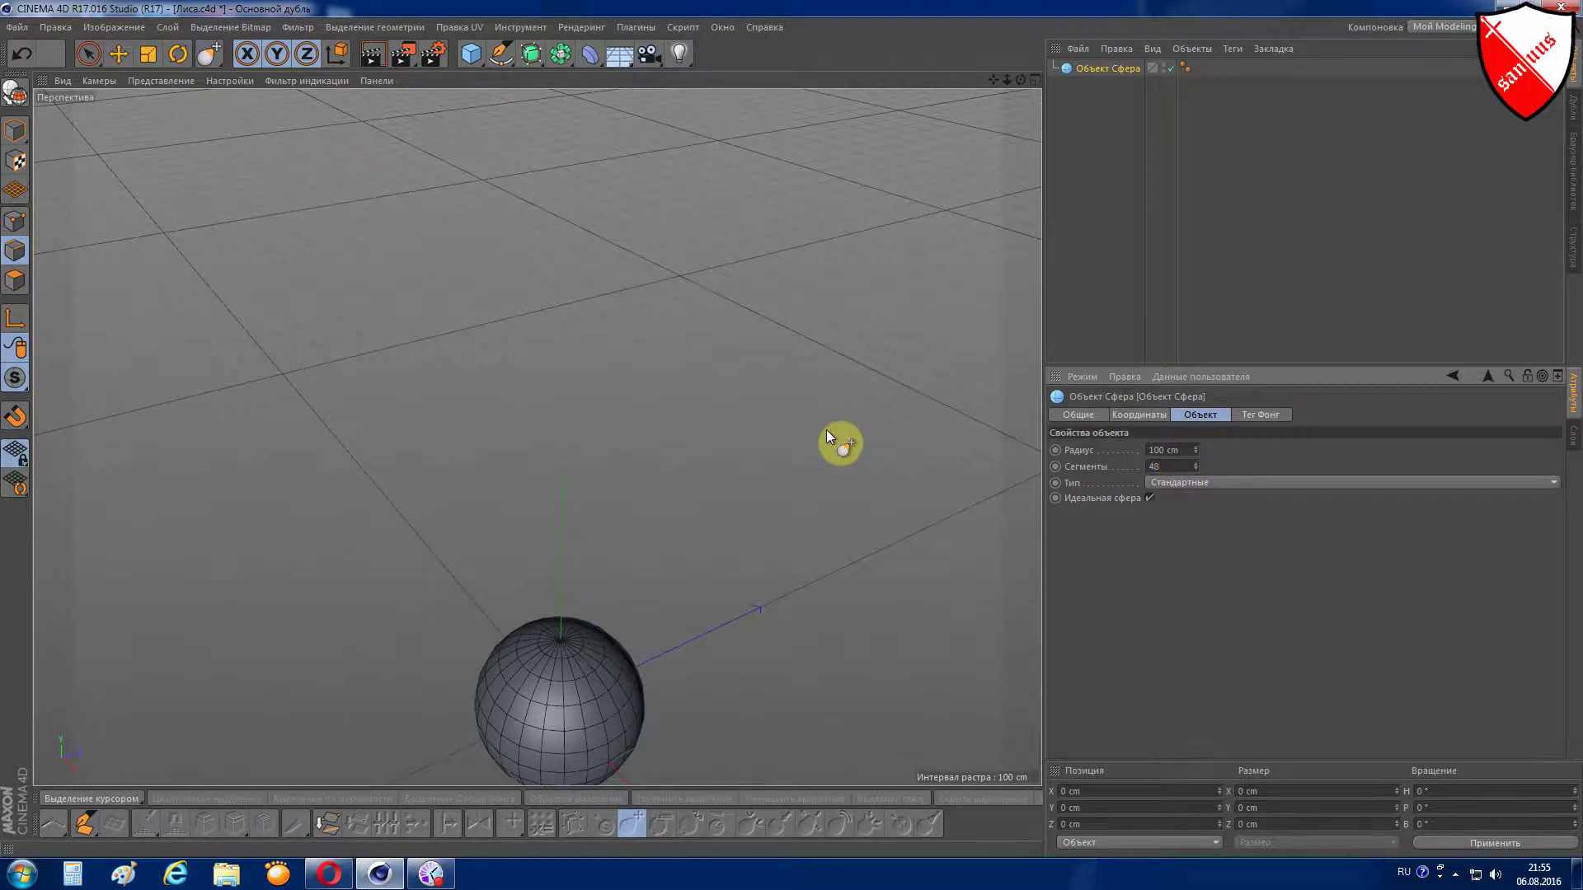
pyautogui.press('Return')
pyautogui.click(1346, 485)
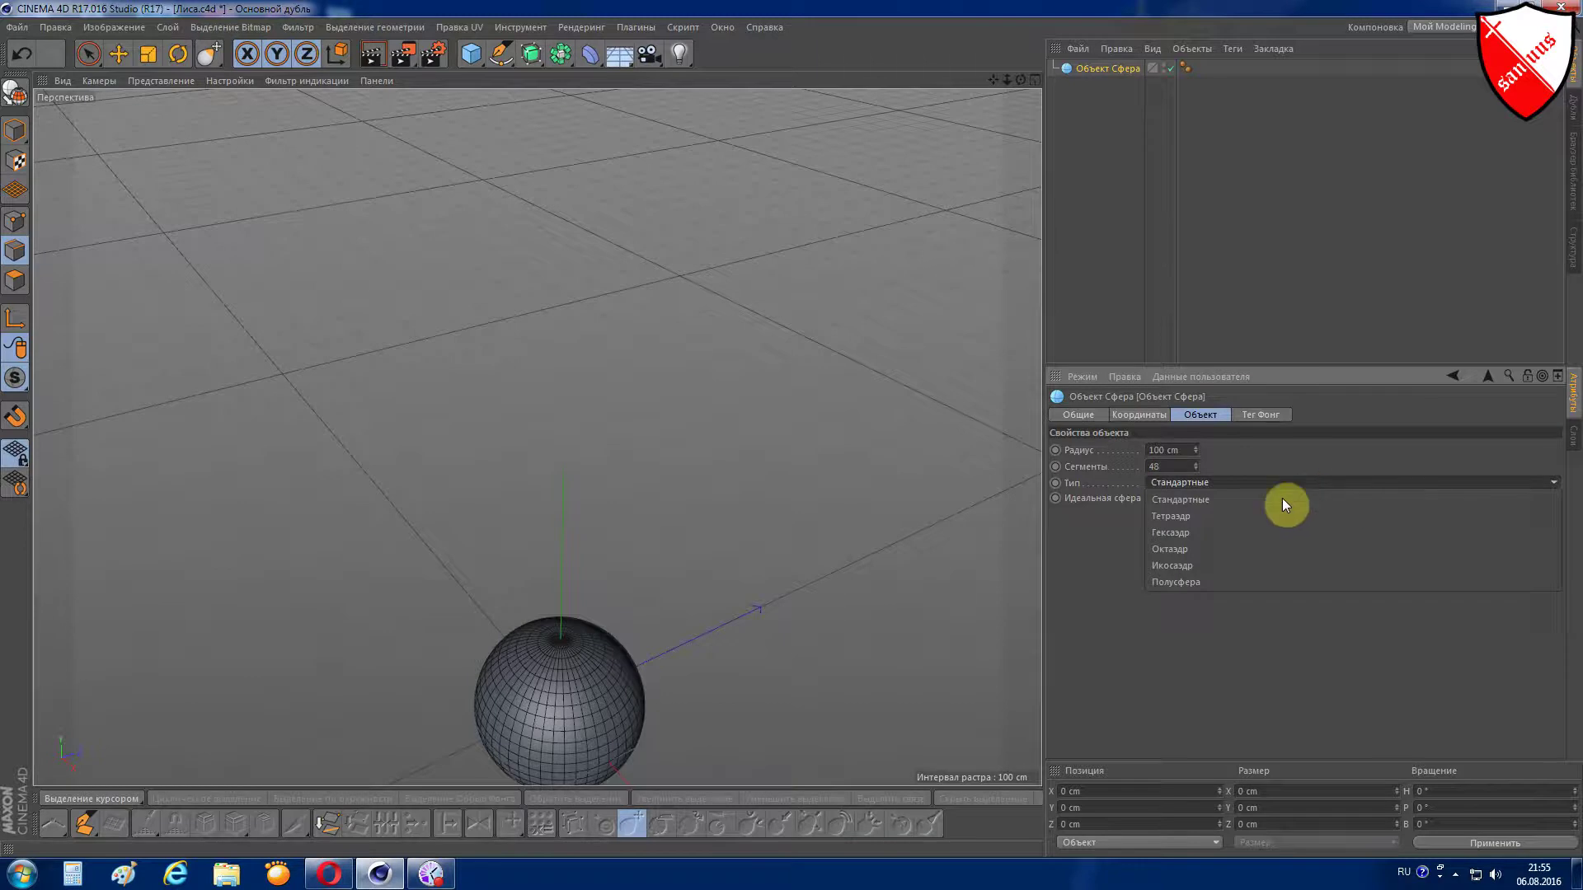
pyautogui.click(1258, 533)
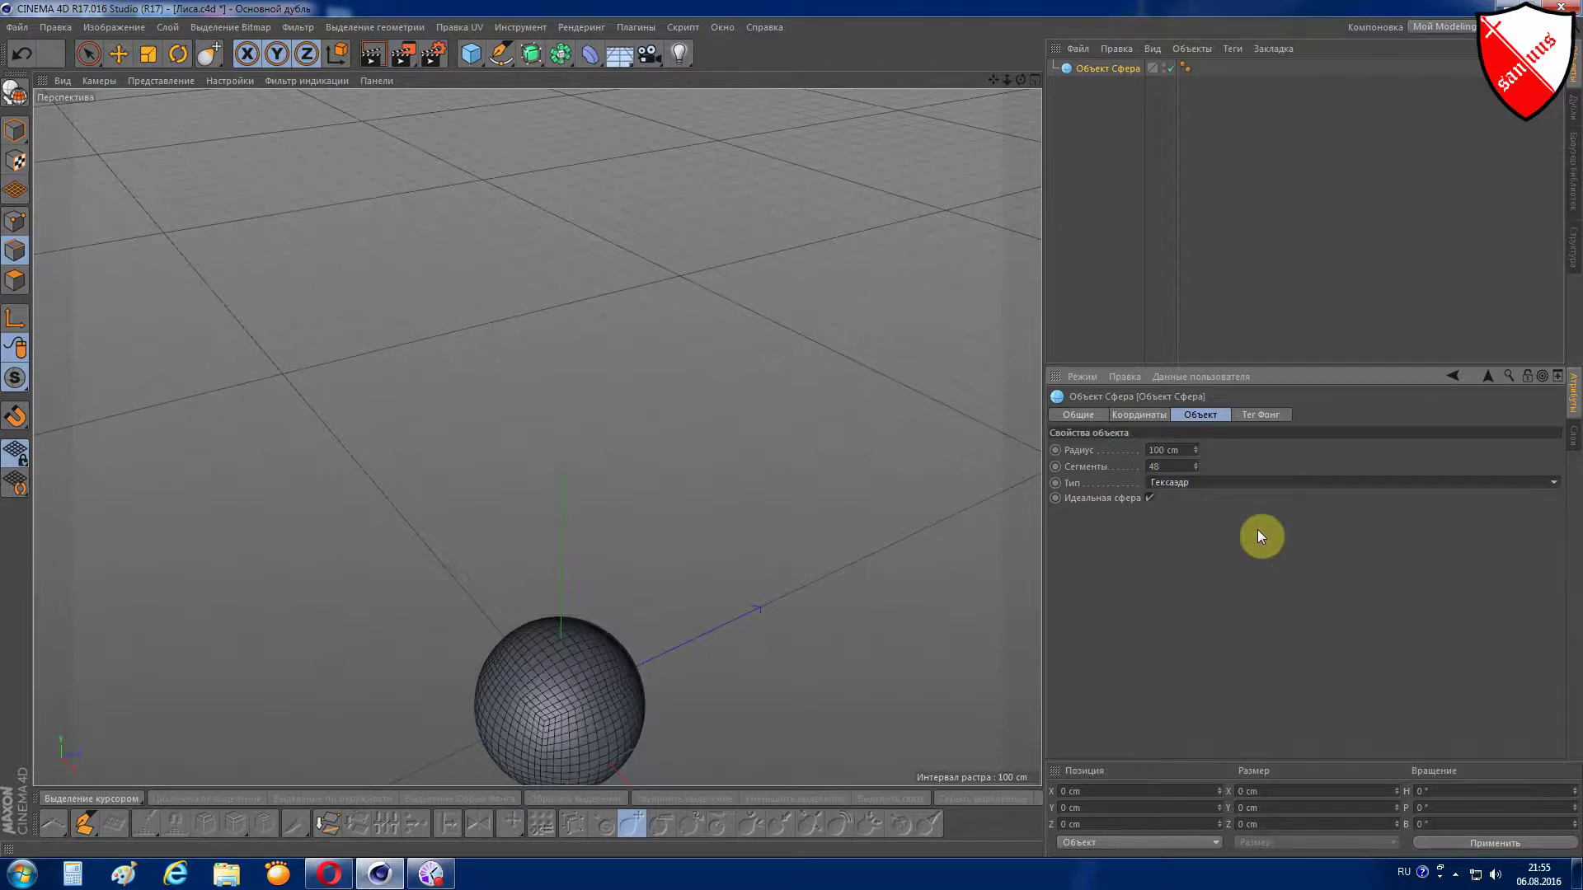
pyautogui.scroll(2, 506, 731)
pyautogui.scroll(2, 555, 746)
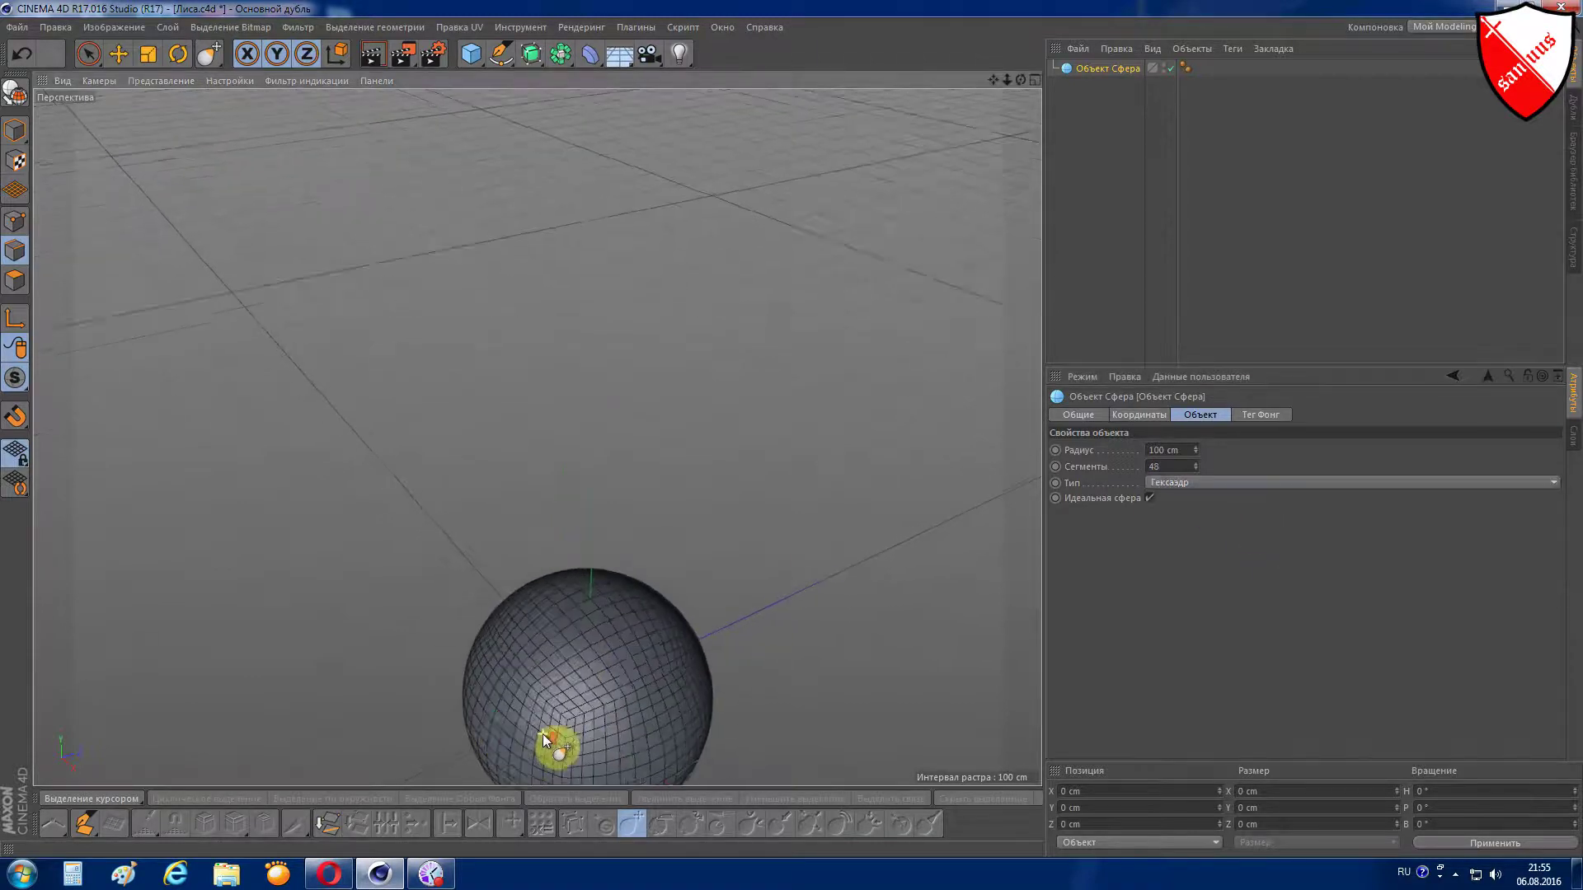
pyautogui.scroll(3, 552, 737)
pyautogui.scroll(1, 551, 736)
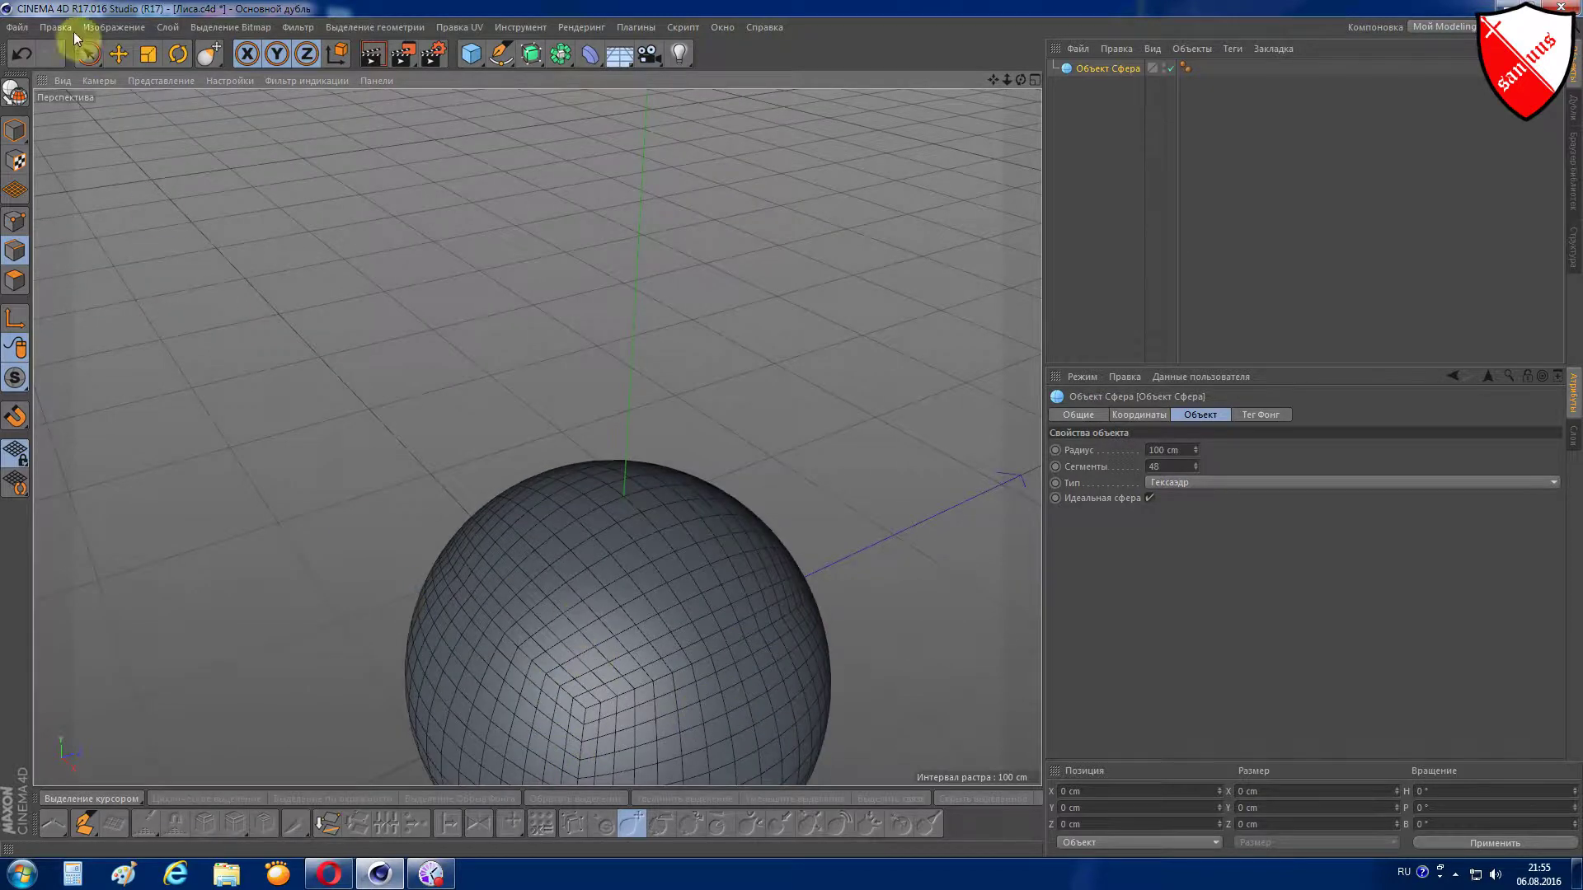
pyautogui.click(136, 83)
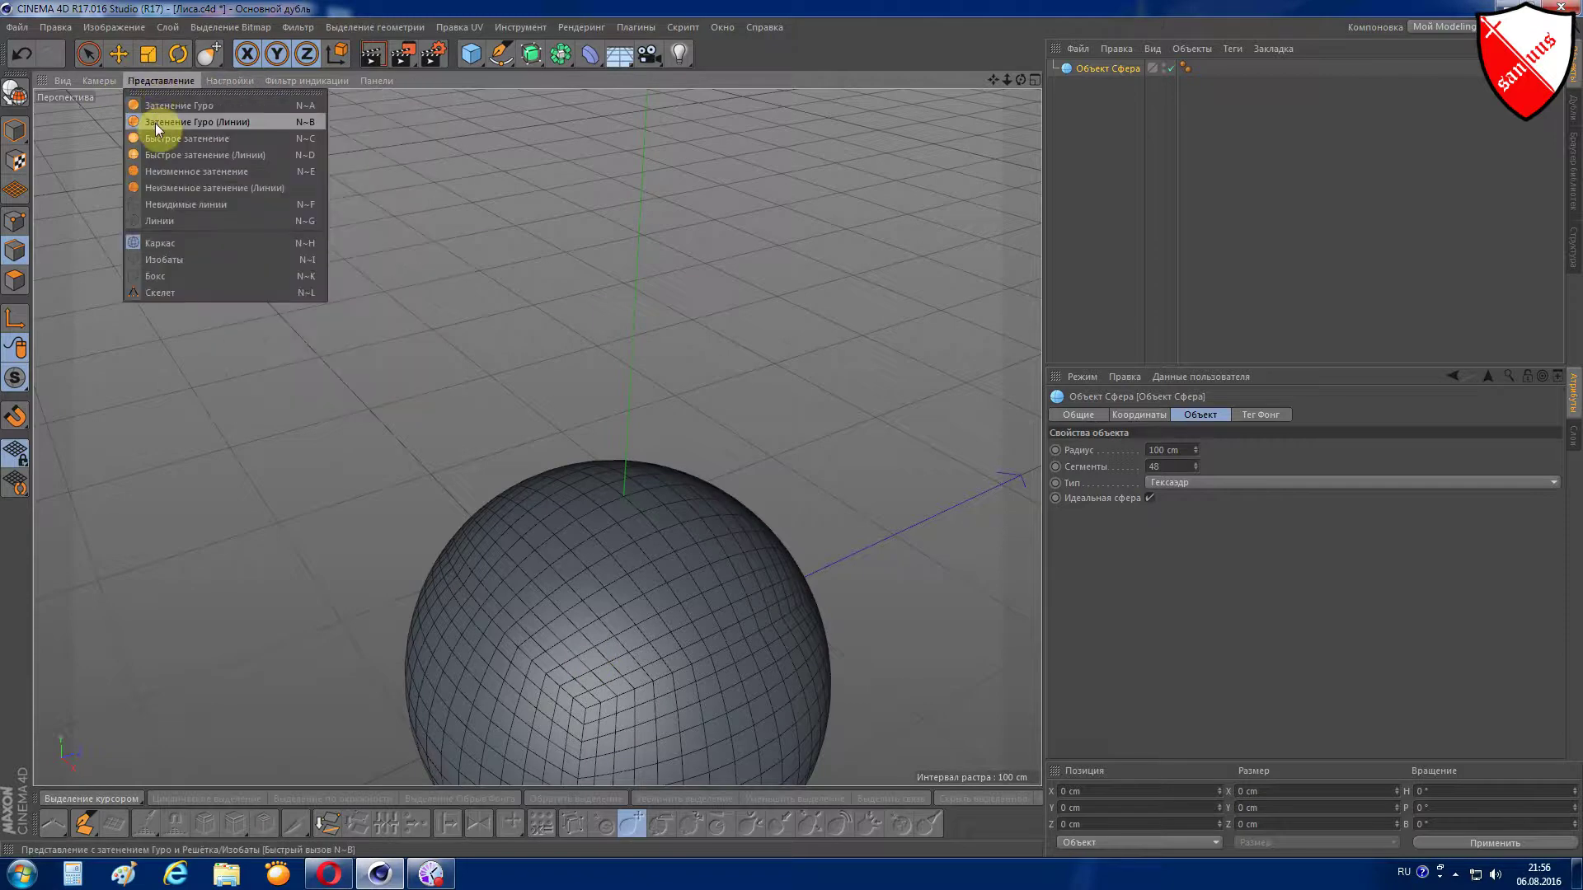
# - Raise the sphere along its Y axis with the Move tool
pyautogui.click(852, 403)
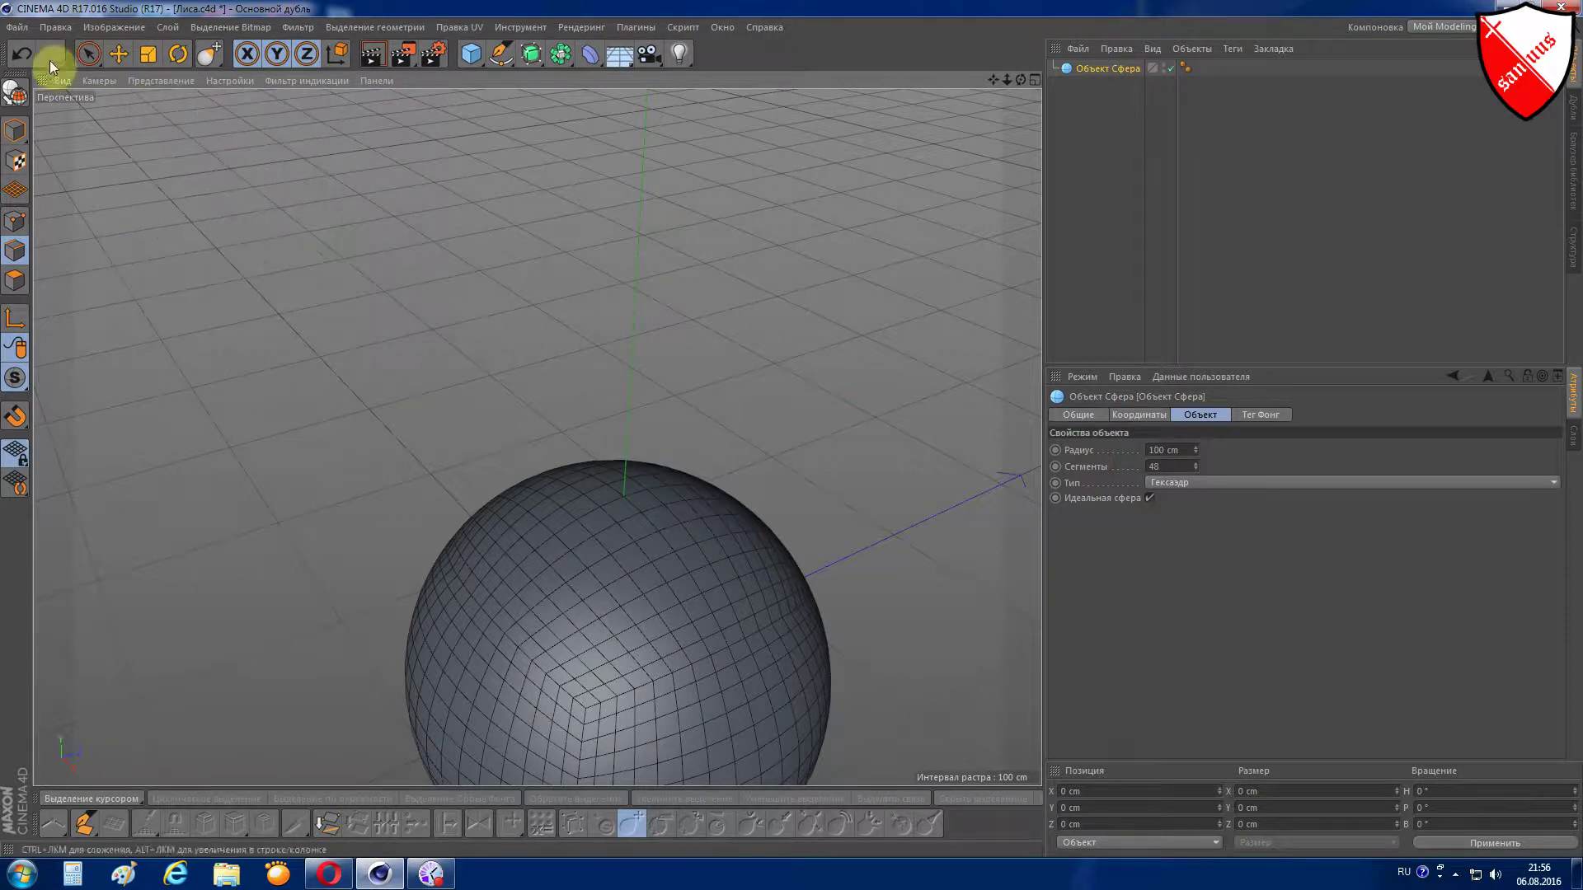
pyautogui.click(118, 53)
pyautogui.keyDown('alt'); pyautogui.moveTo(440, 294); pyautogui.dragTo(517, 373); pyautogui.keyUp('alt')
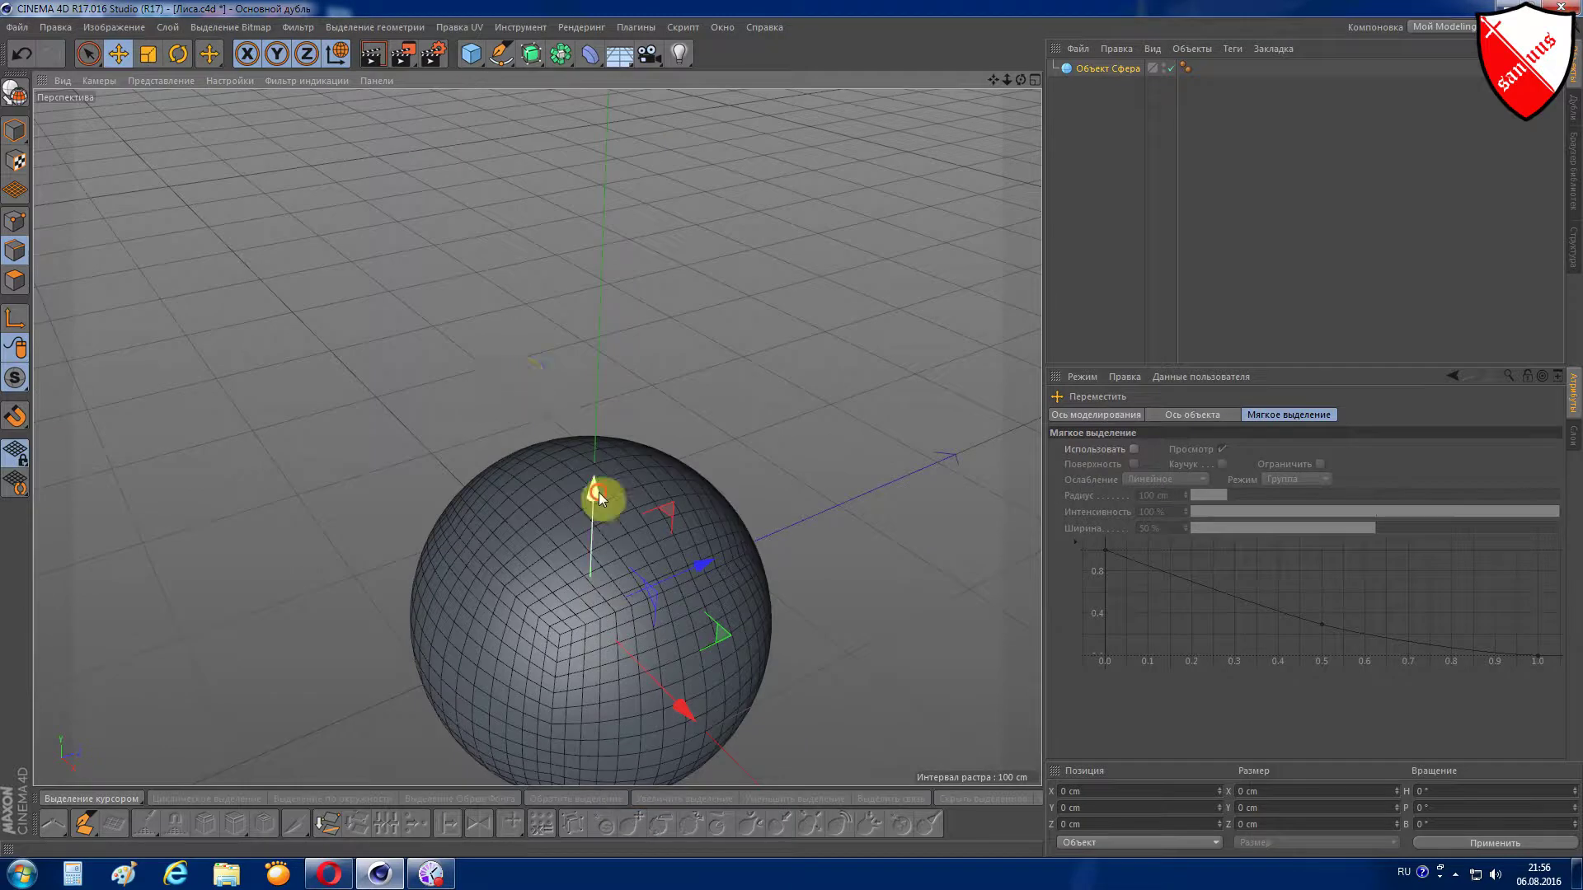
pyautogui.moveTo(594, 492); pyautogui.dragTo(616, 198)
# - Lift the sphere about 242.6 cm onto the fox's head in the front reference
pyautogui.press('F4')
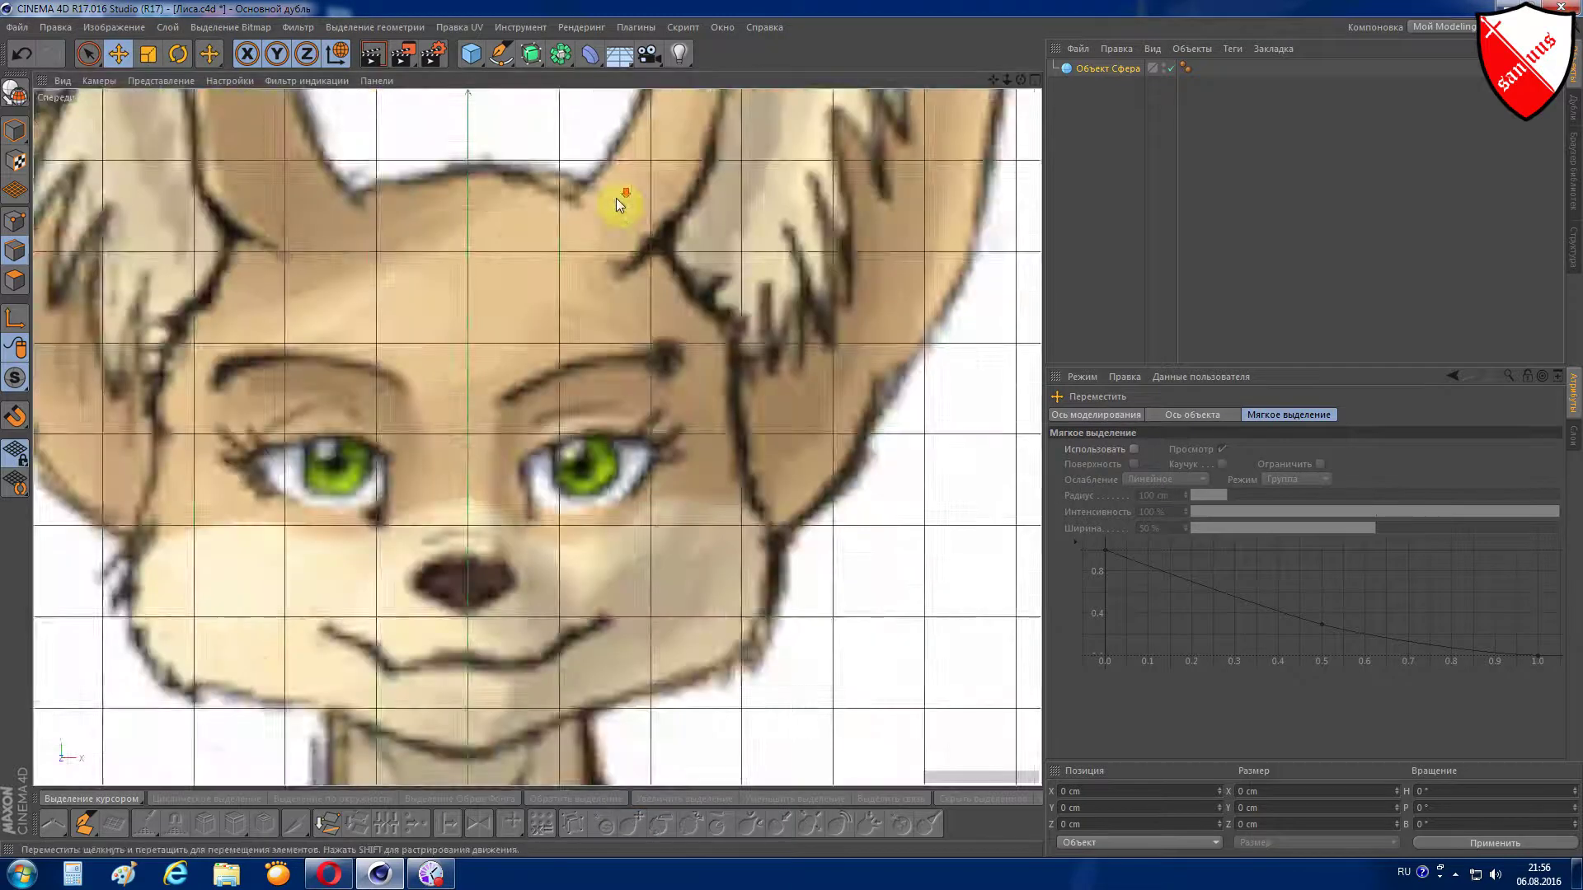
pyautogui.scroll(-3, 618, 202)
pyautogui.scroll(-2, 631, 181)
pyautogui.scroll(3, 709, 313)
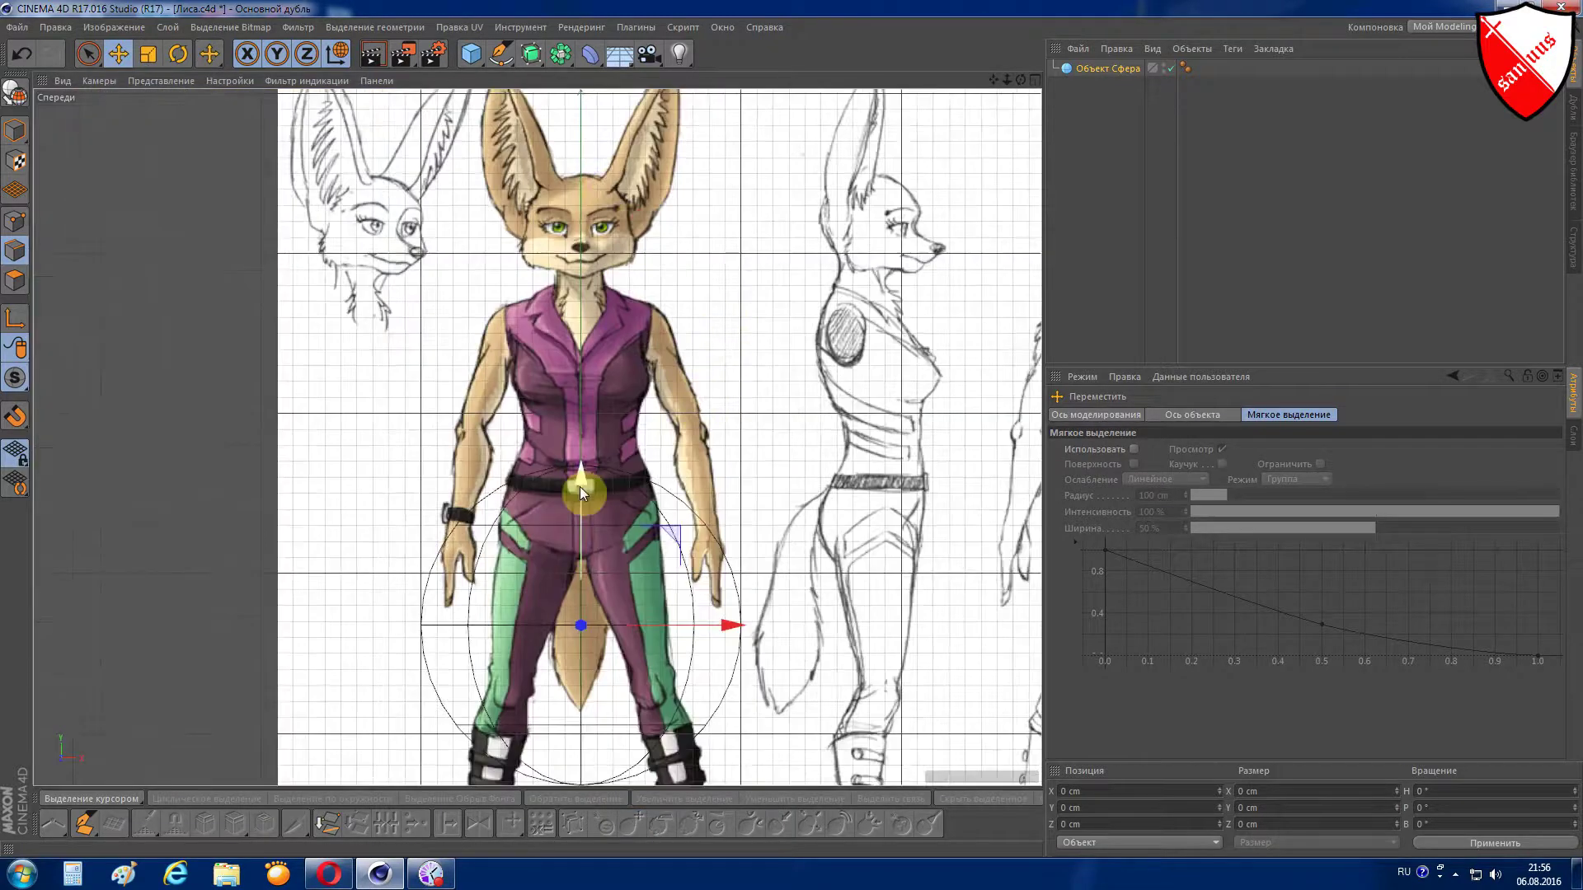
pyautogui.moveTo(581, 481); pyautogui.dragTo(573, 97)
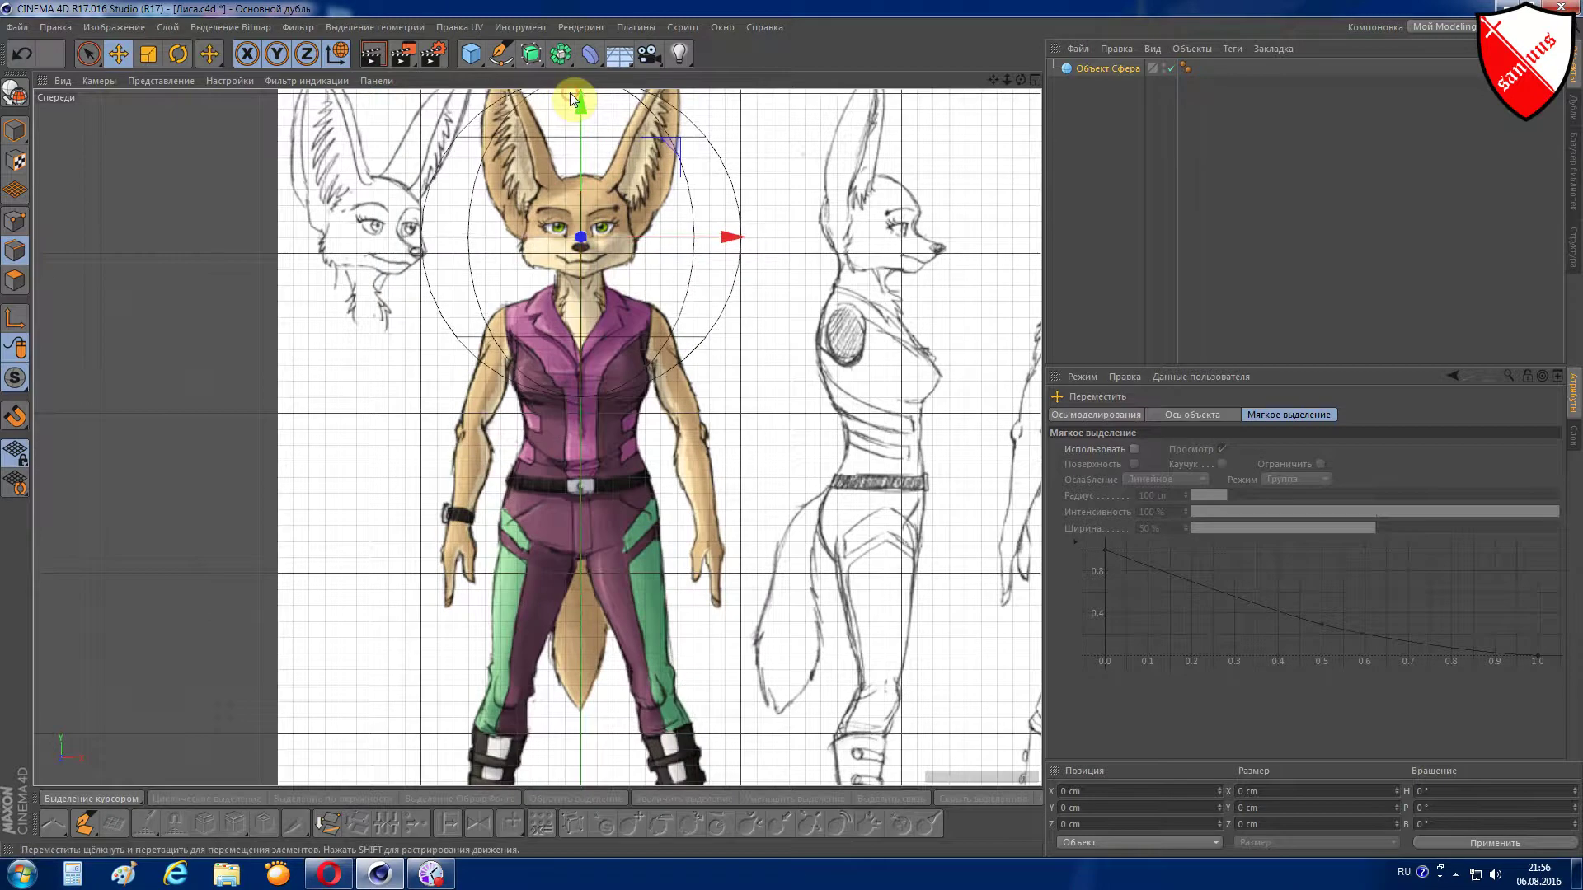
pyautogui.scroll(-1, 570, 93)
pyautogui.scroll(-1, 570, 92)
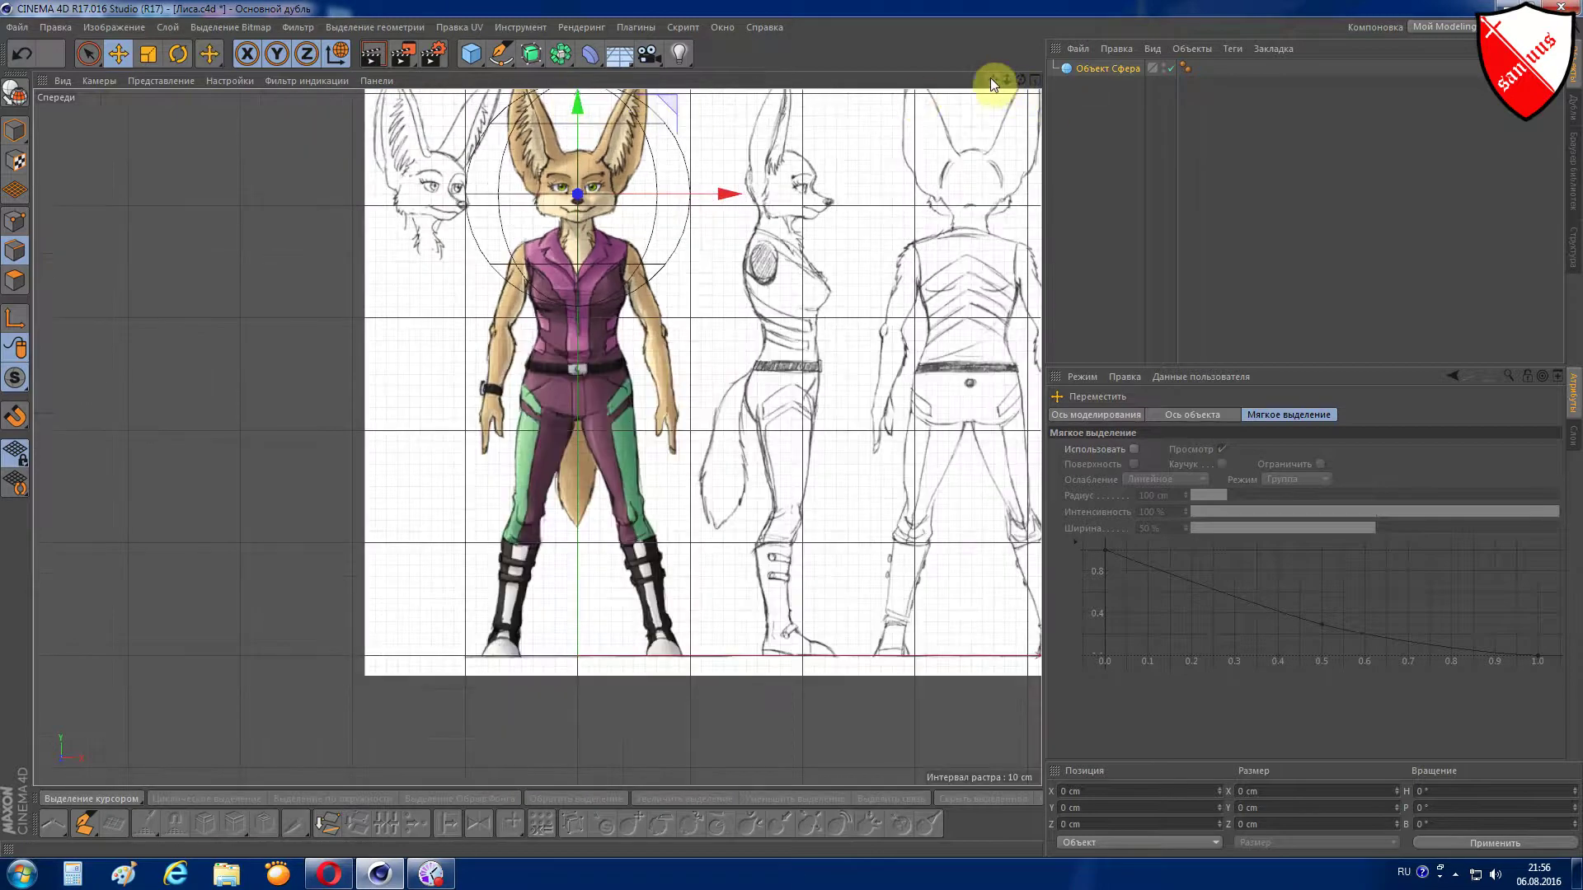
# - Reframe the perspective view around the sphere and select it
pyautogui.press('F1')
pyautogui.moveTo(989, 78)
pyautogui.mouseDown()
pyautogui.moveTo(537, 438)
pyautogui.moveTo(666, 348)
pyautogui.mouseUp()
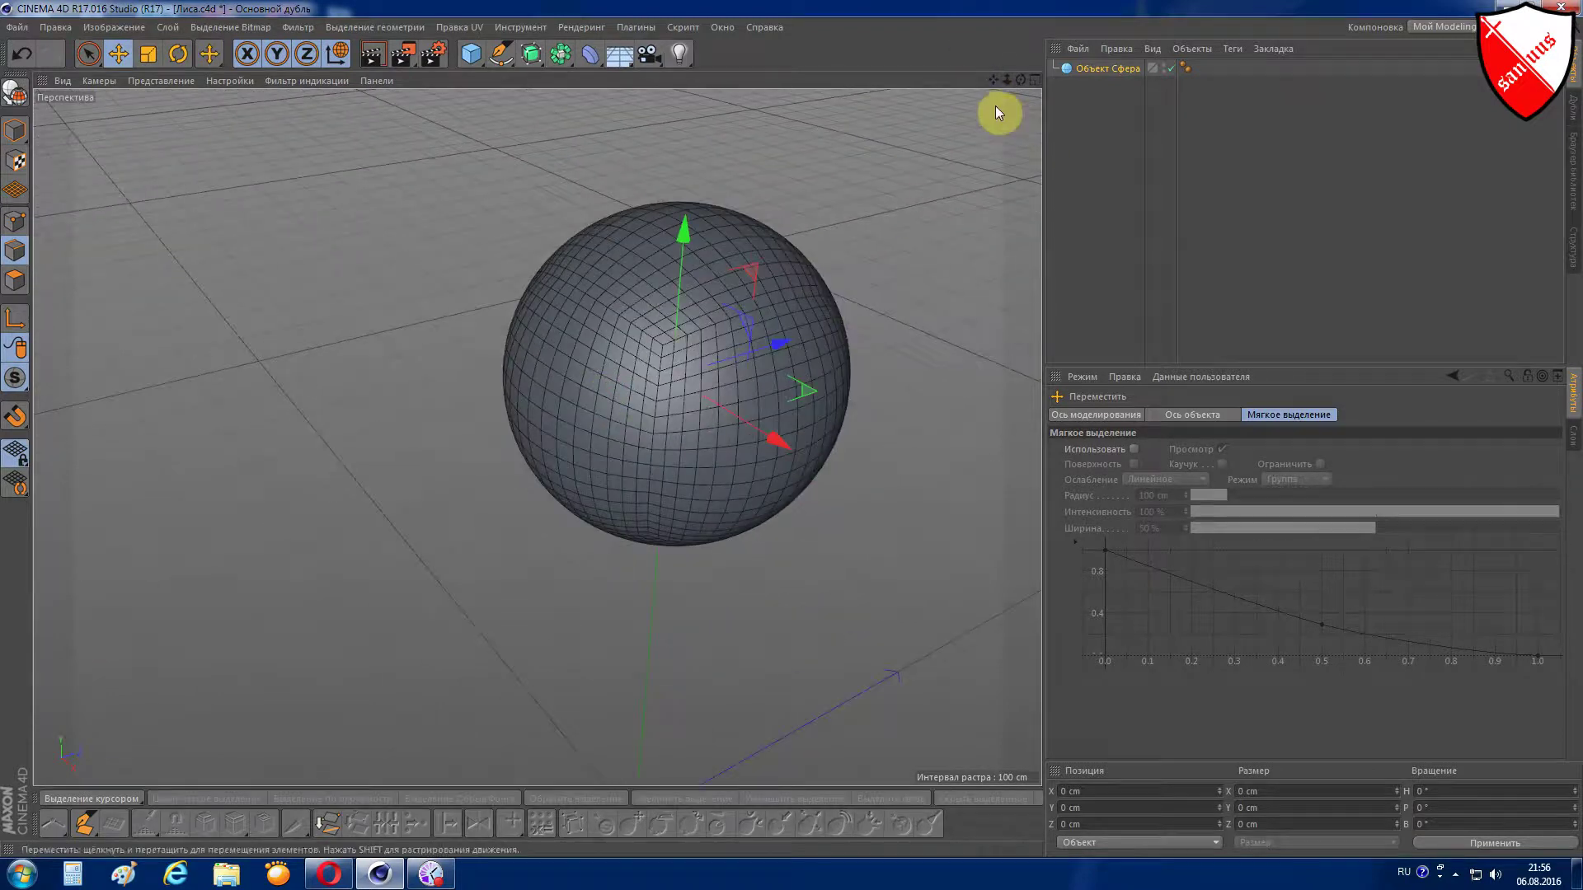
pyautogui.moveTo(994, 80); pyautogui.dragTo(1082, 86)
pyautogui.click(1071, 71)
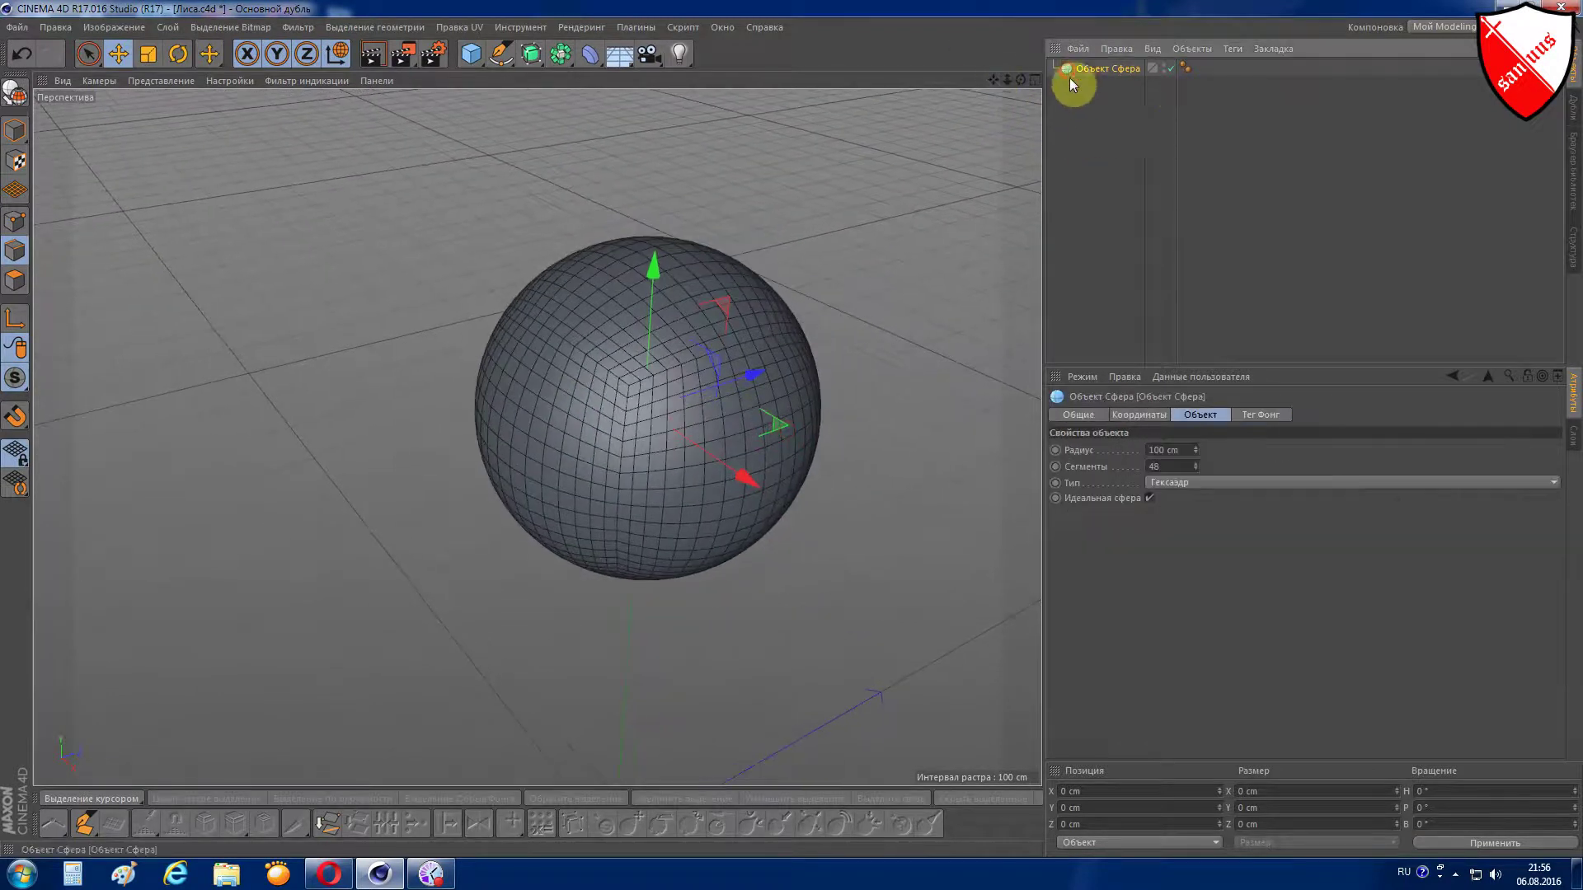
# - Make the sphere editable in Model mode and pick the Смещение sculpt brush
pyautogui.click(16, 93)
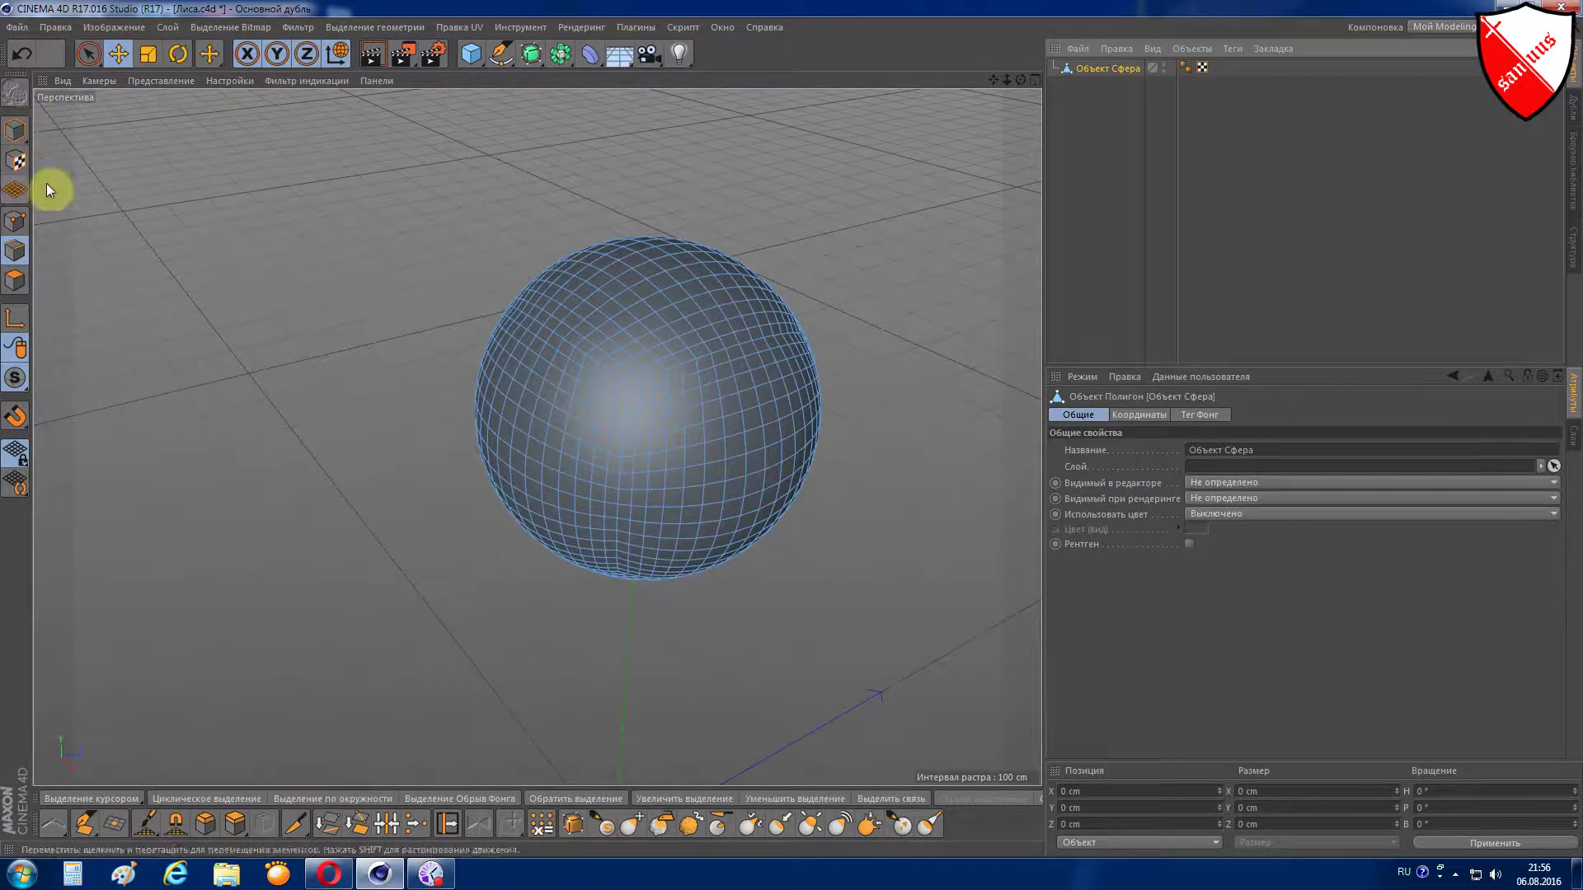
pyautogui.click(14, 130)
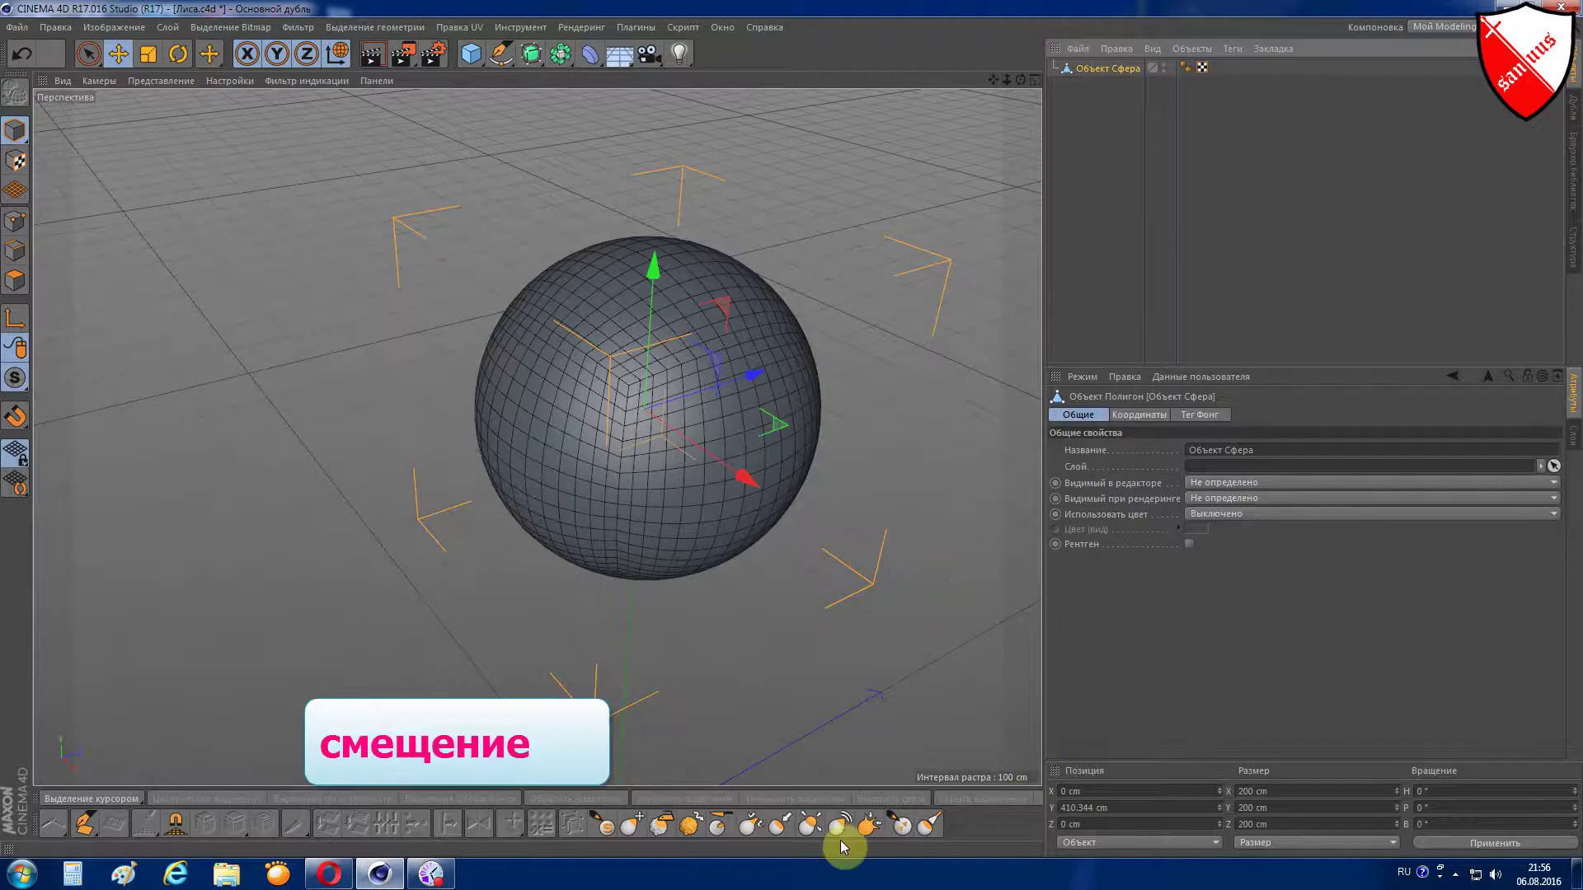
pyautogui.click(631, 826)
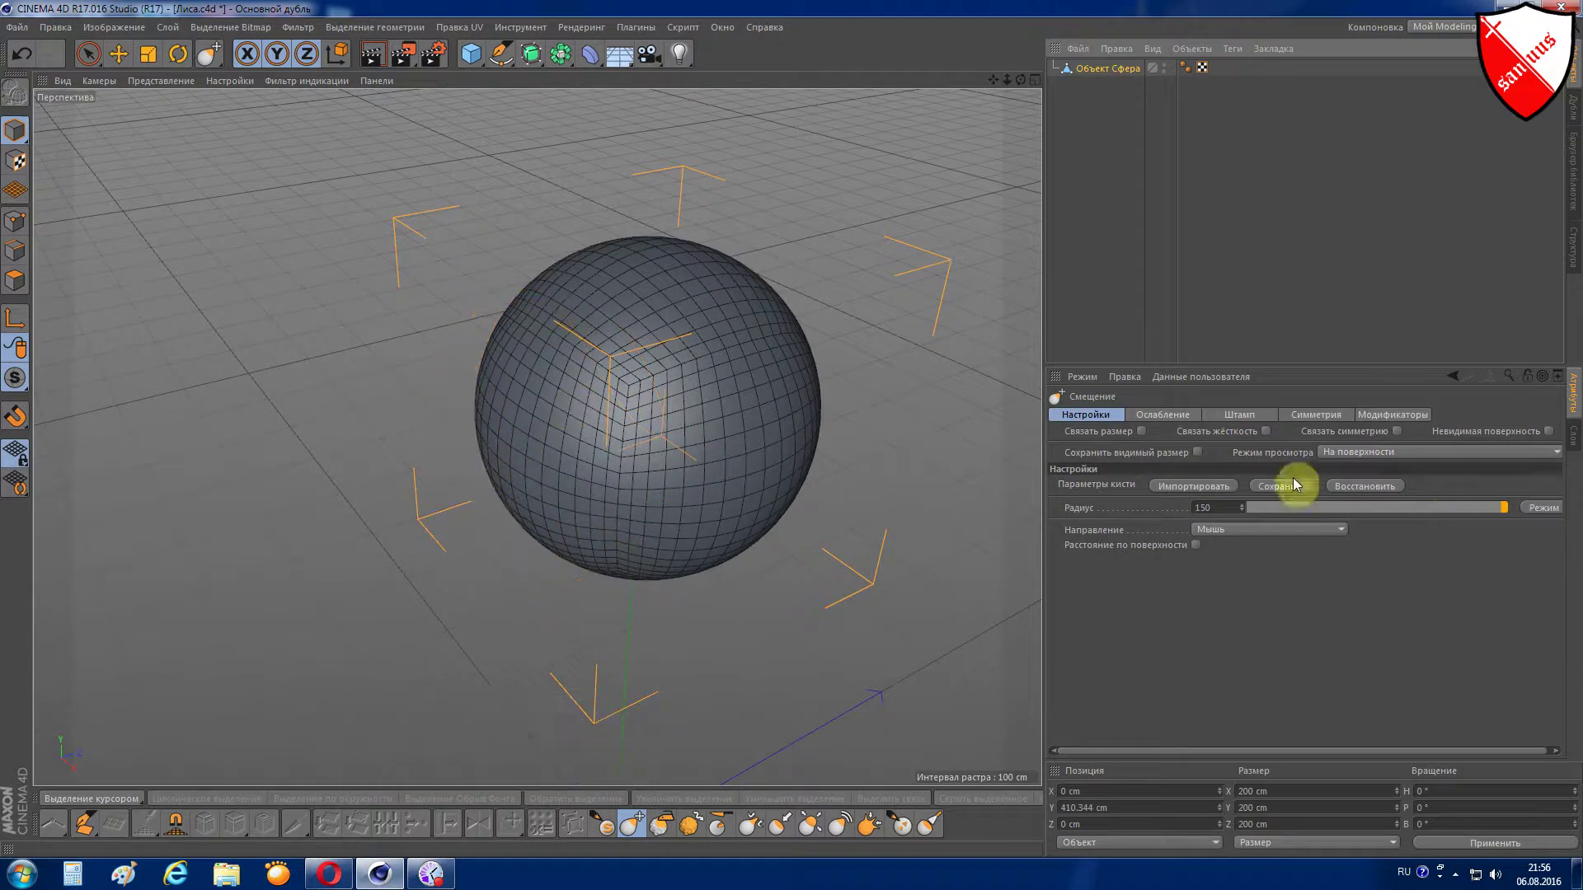
# - Enable X (YZ) symmetry for the Смещение brush
pyautogui.click(1311, 417)
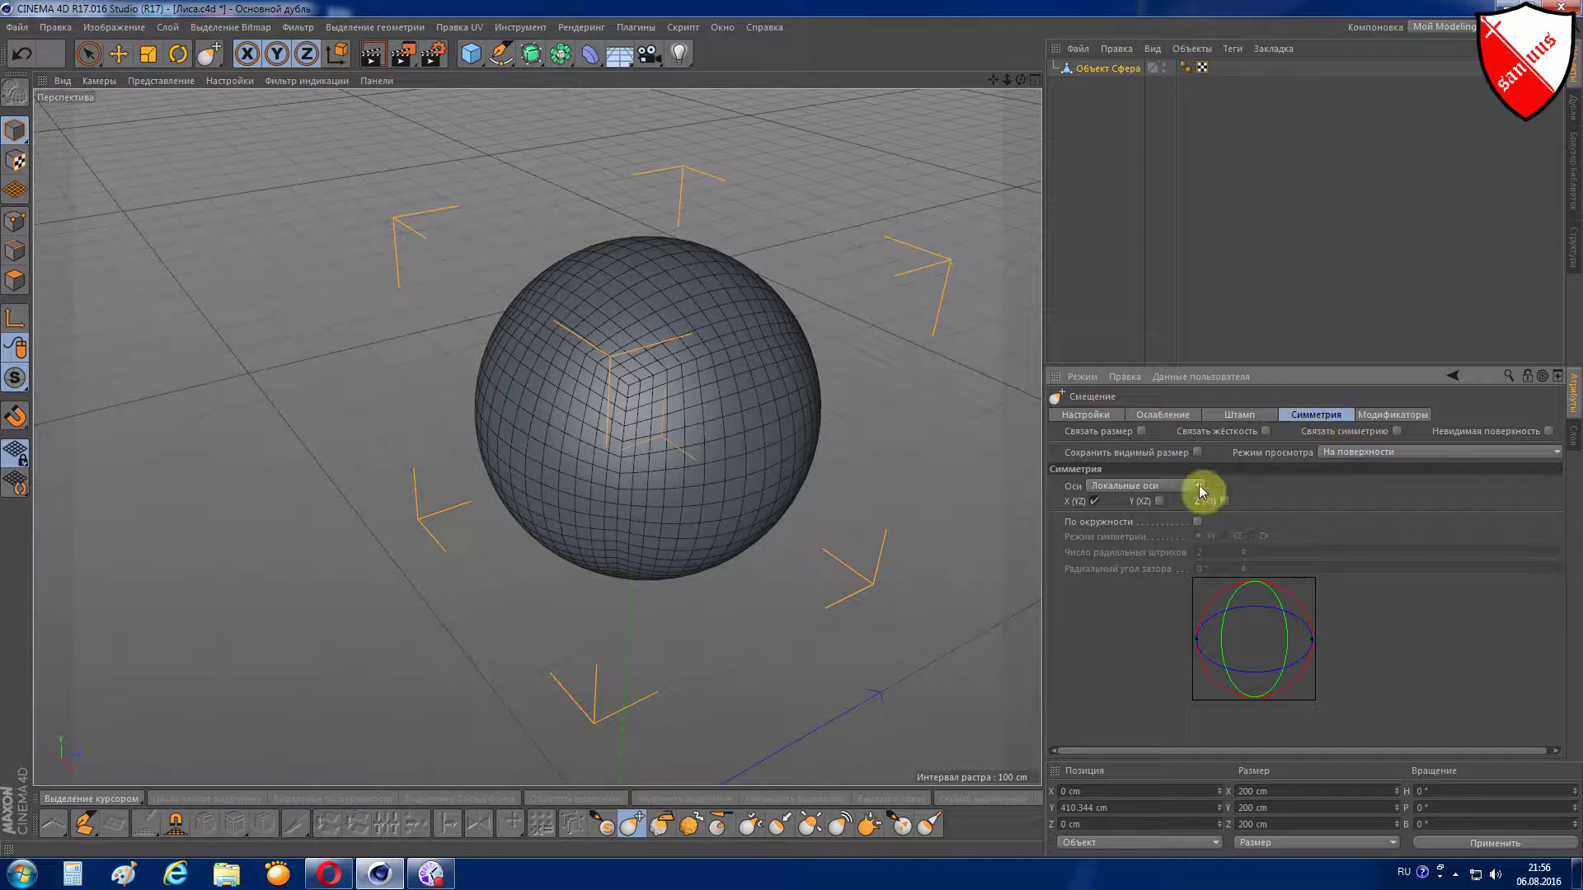
pyautogui.click(1095, 501)
pyautogui.click(1091, 417)
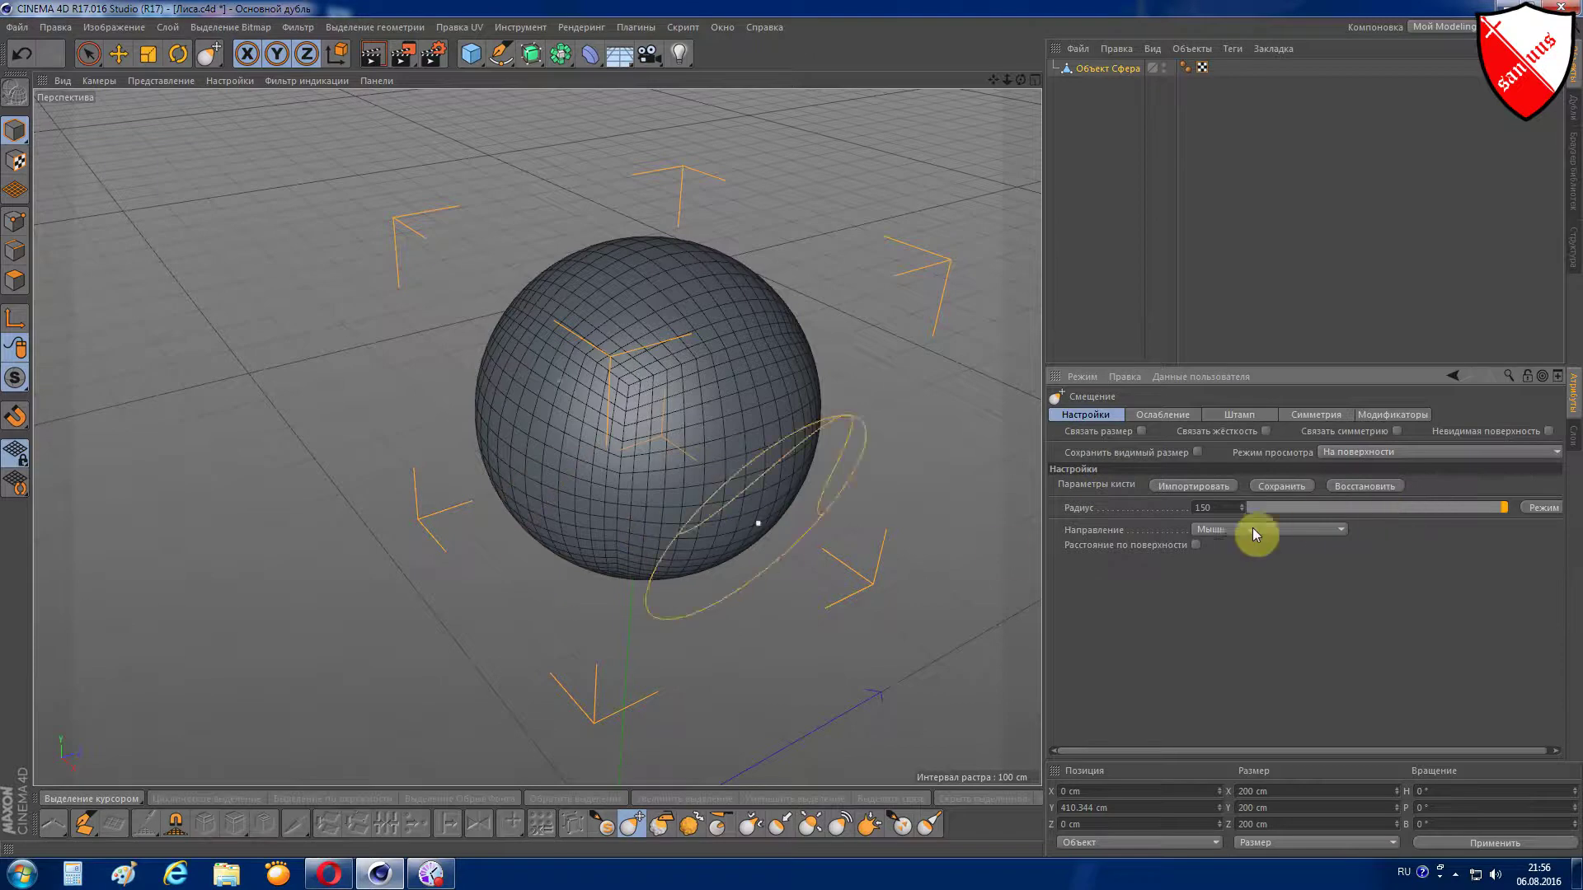
pyautogui.click(1217, 507)
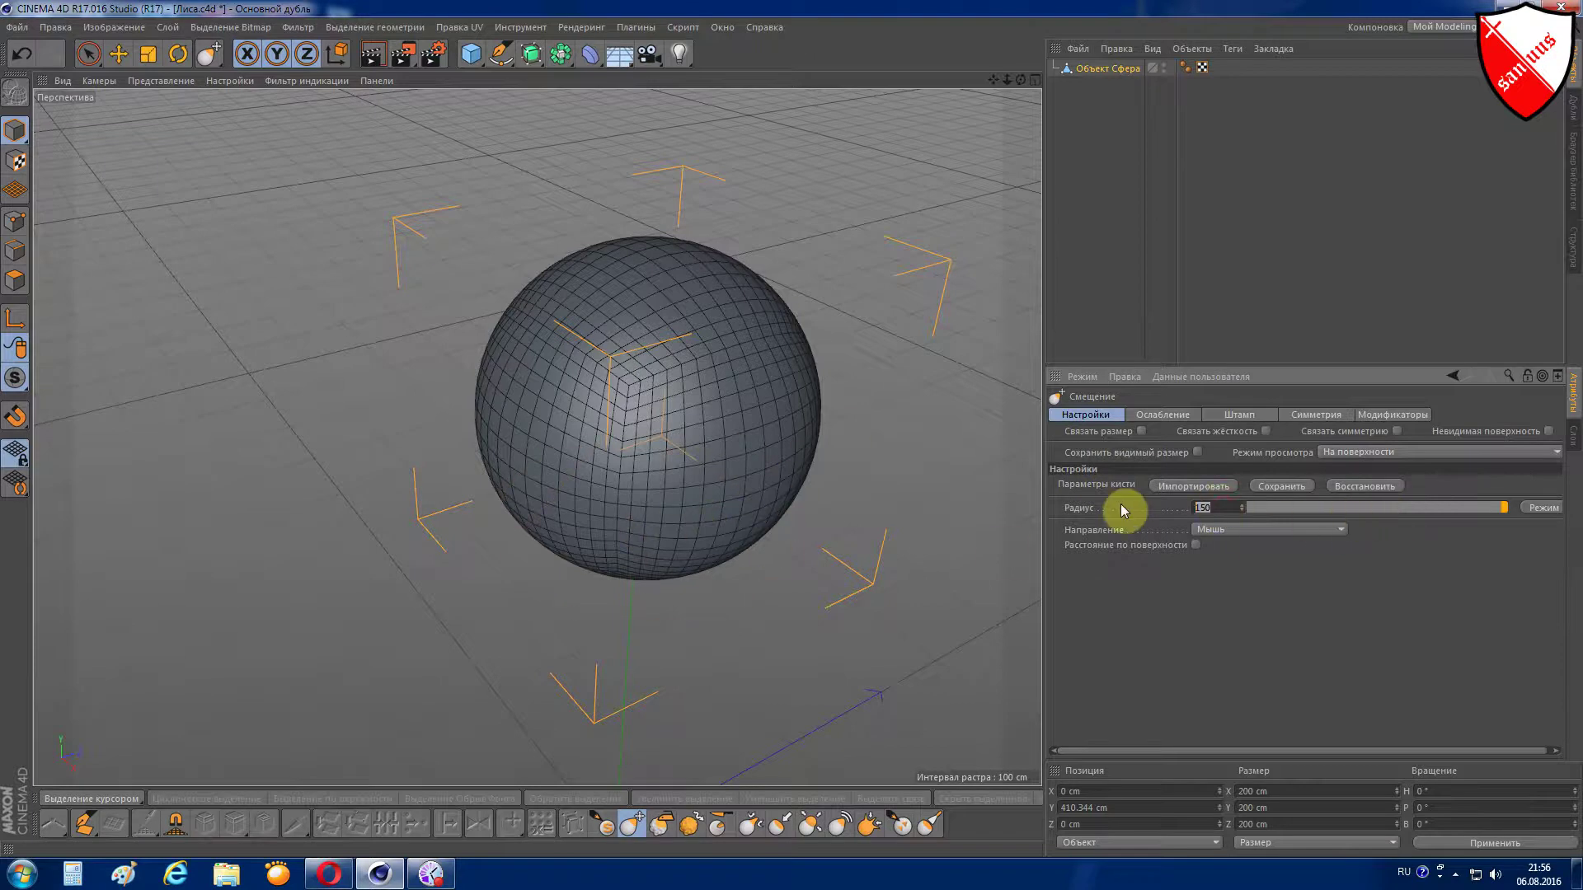
# - Sculpt a trial beak-like bulge on the sphere, inspect it and undo it
pyautogui.write('1')
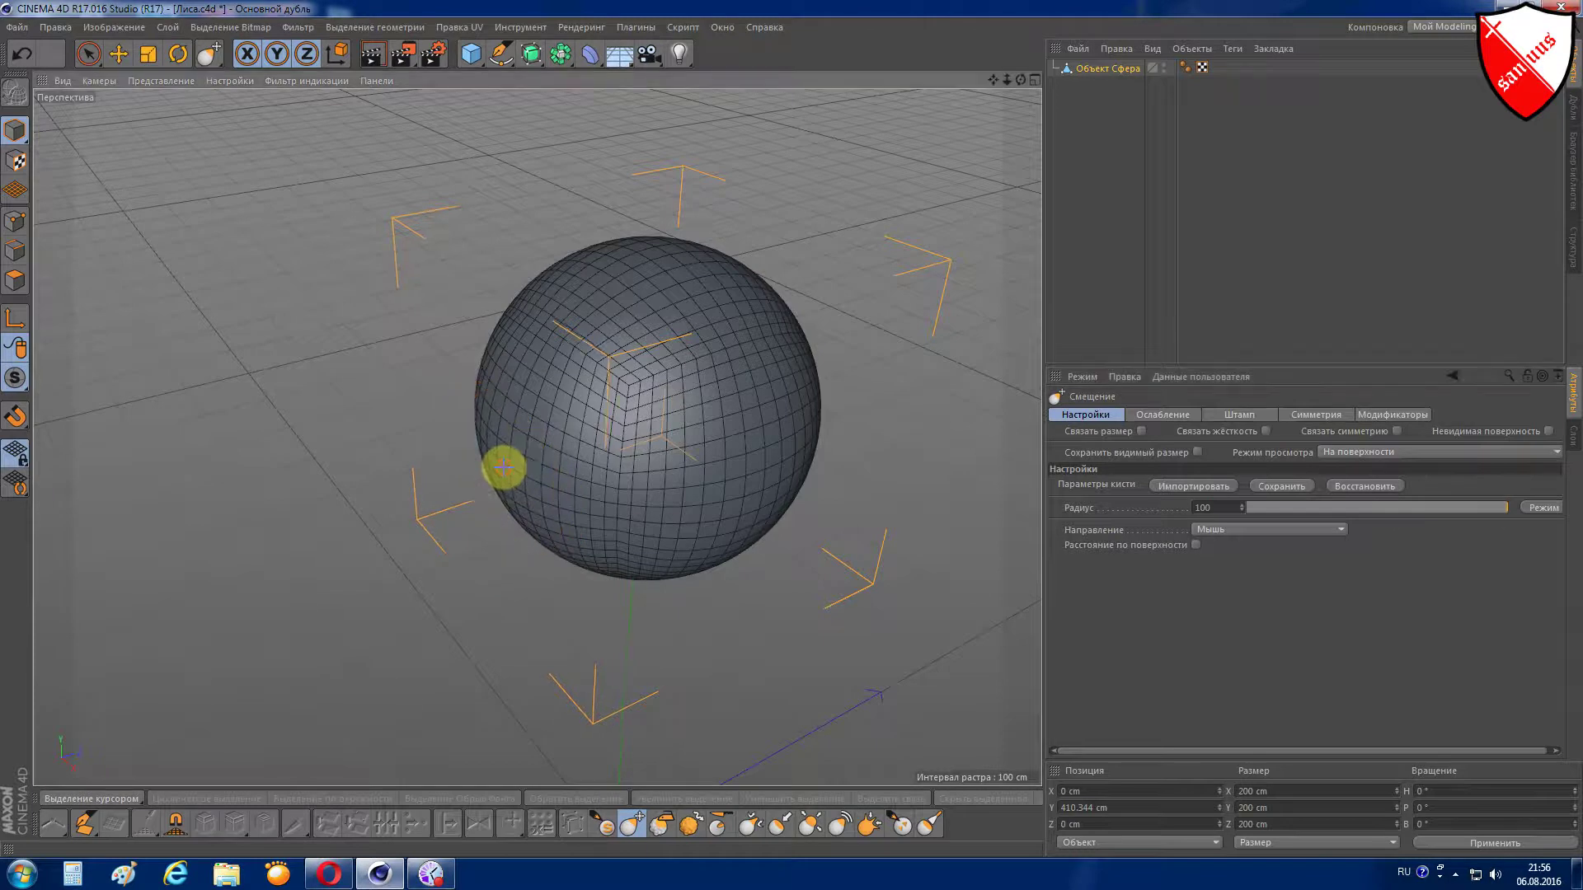
pyautogui.moveTo(491, 462)
pyautogui.mouseDown()
pyautogui.moveTo(424, 470)
pyautogui.moveTo(480, 459)
pyautogui.moveTo(404, 501)
pyautogui.mouseUp()
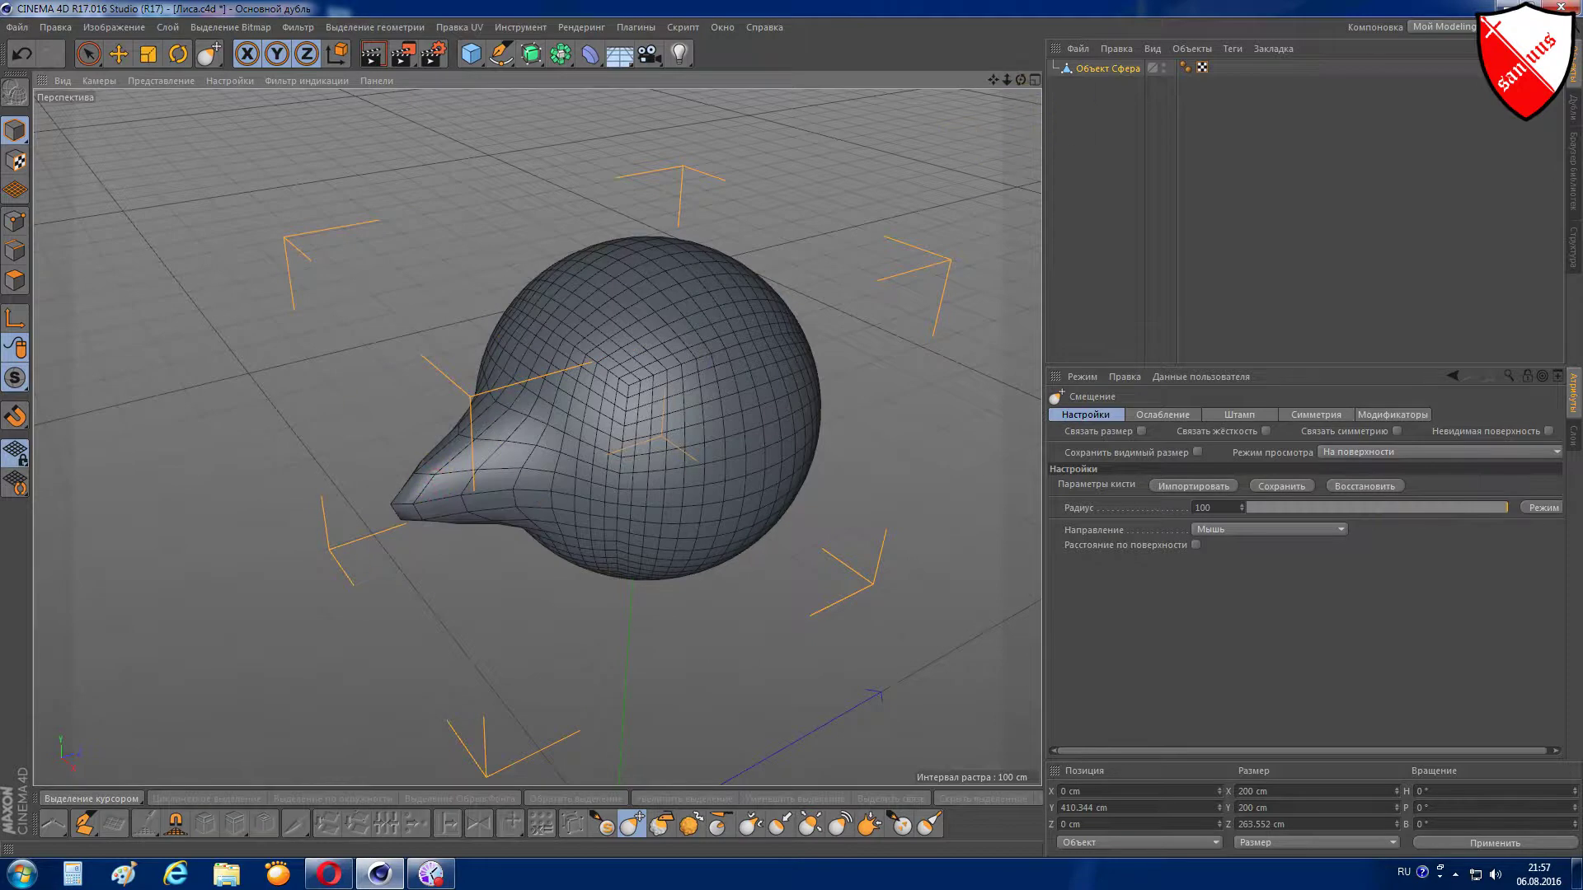
pyautogui.moveTo(1021, 80); pyautogui.dragTo(1022, 81)
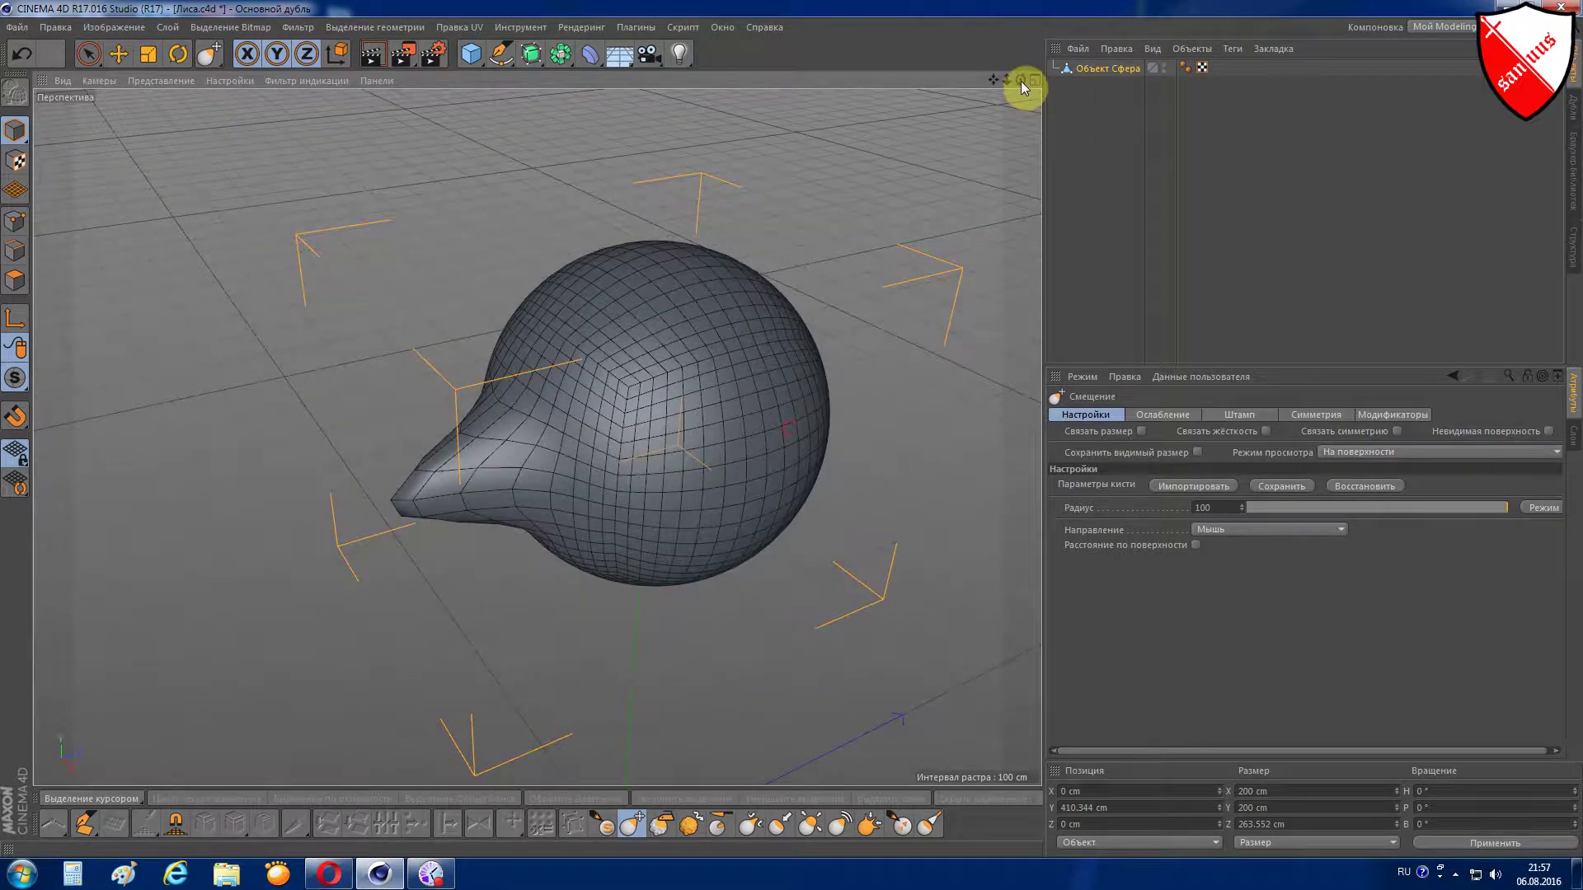
pyautogui.hotkey('ctrl', 'z')
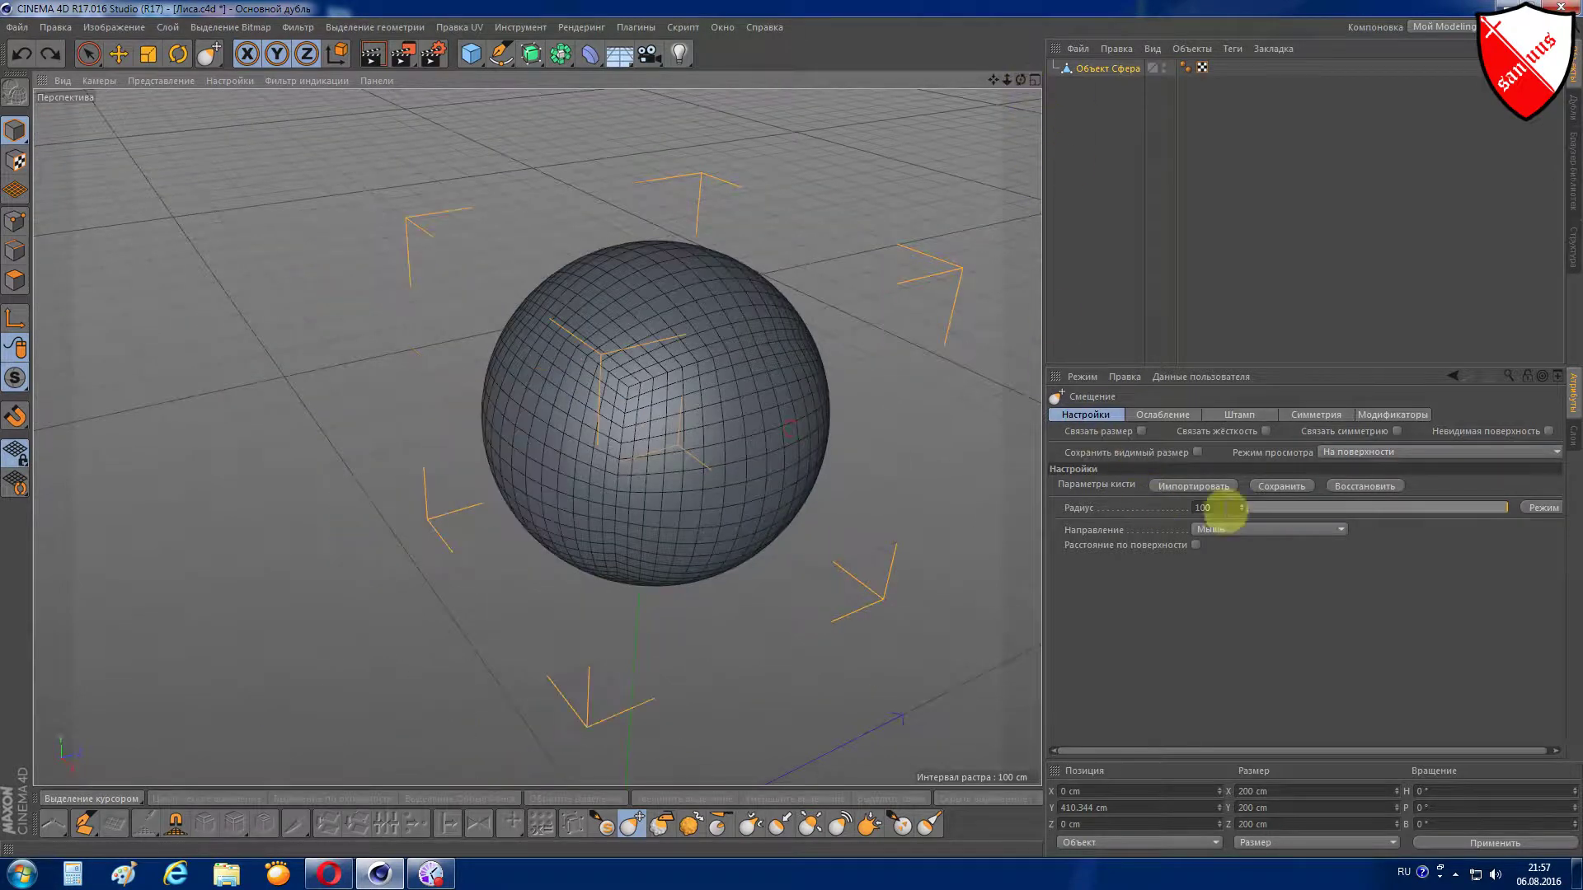
# - Retry the side bulge with a 150 brush radius, then undo it
pyautogui.doubleClick(1227, 507)
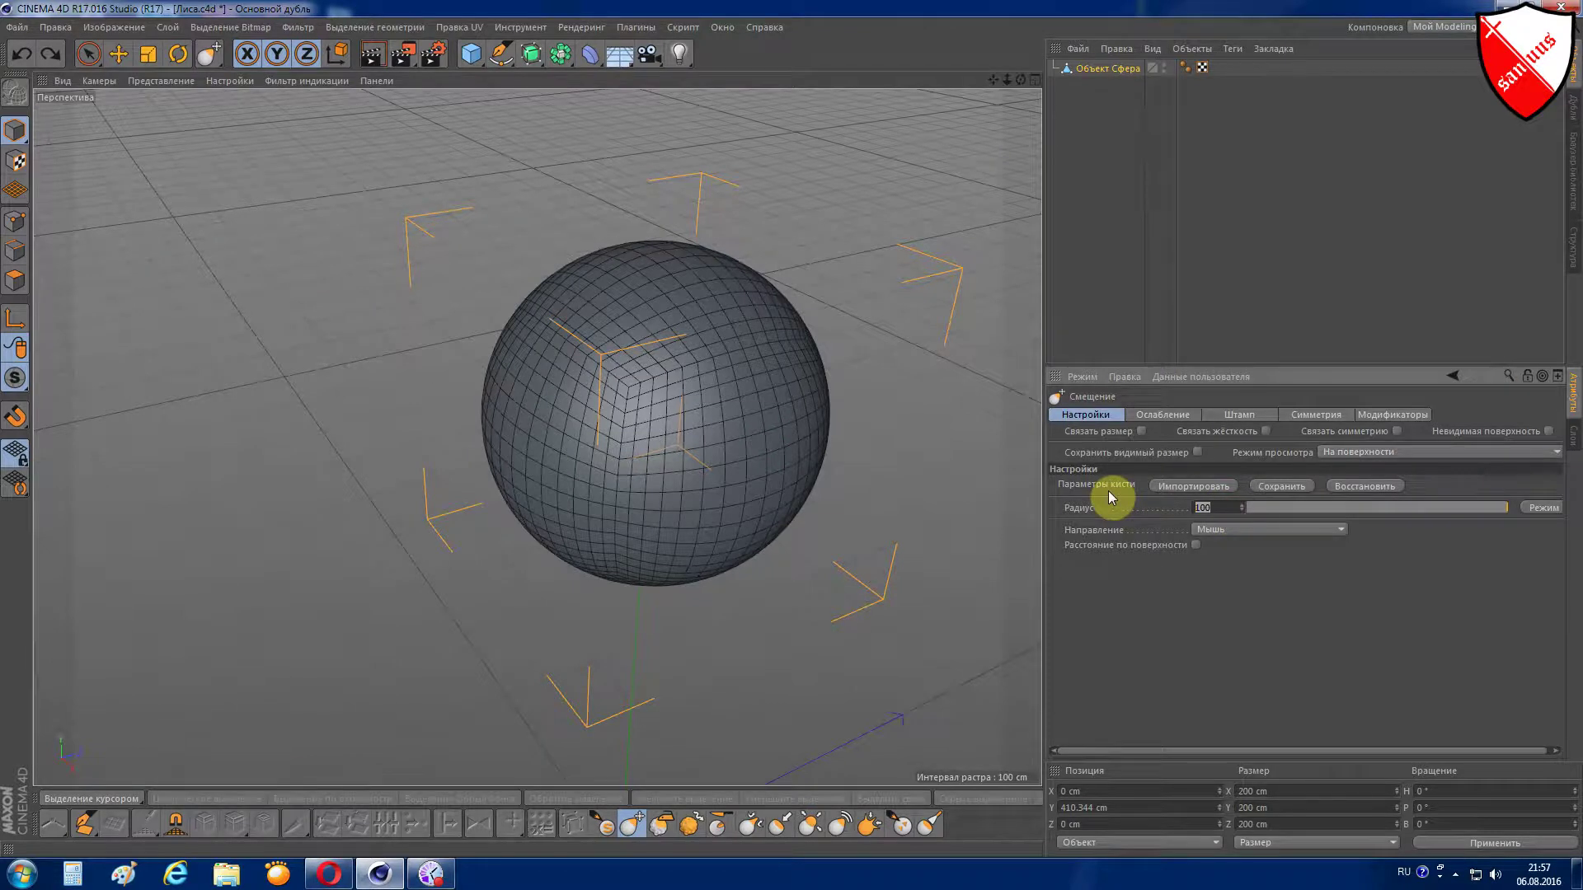
pyautogui.write('150')
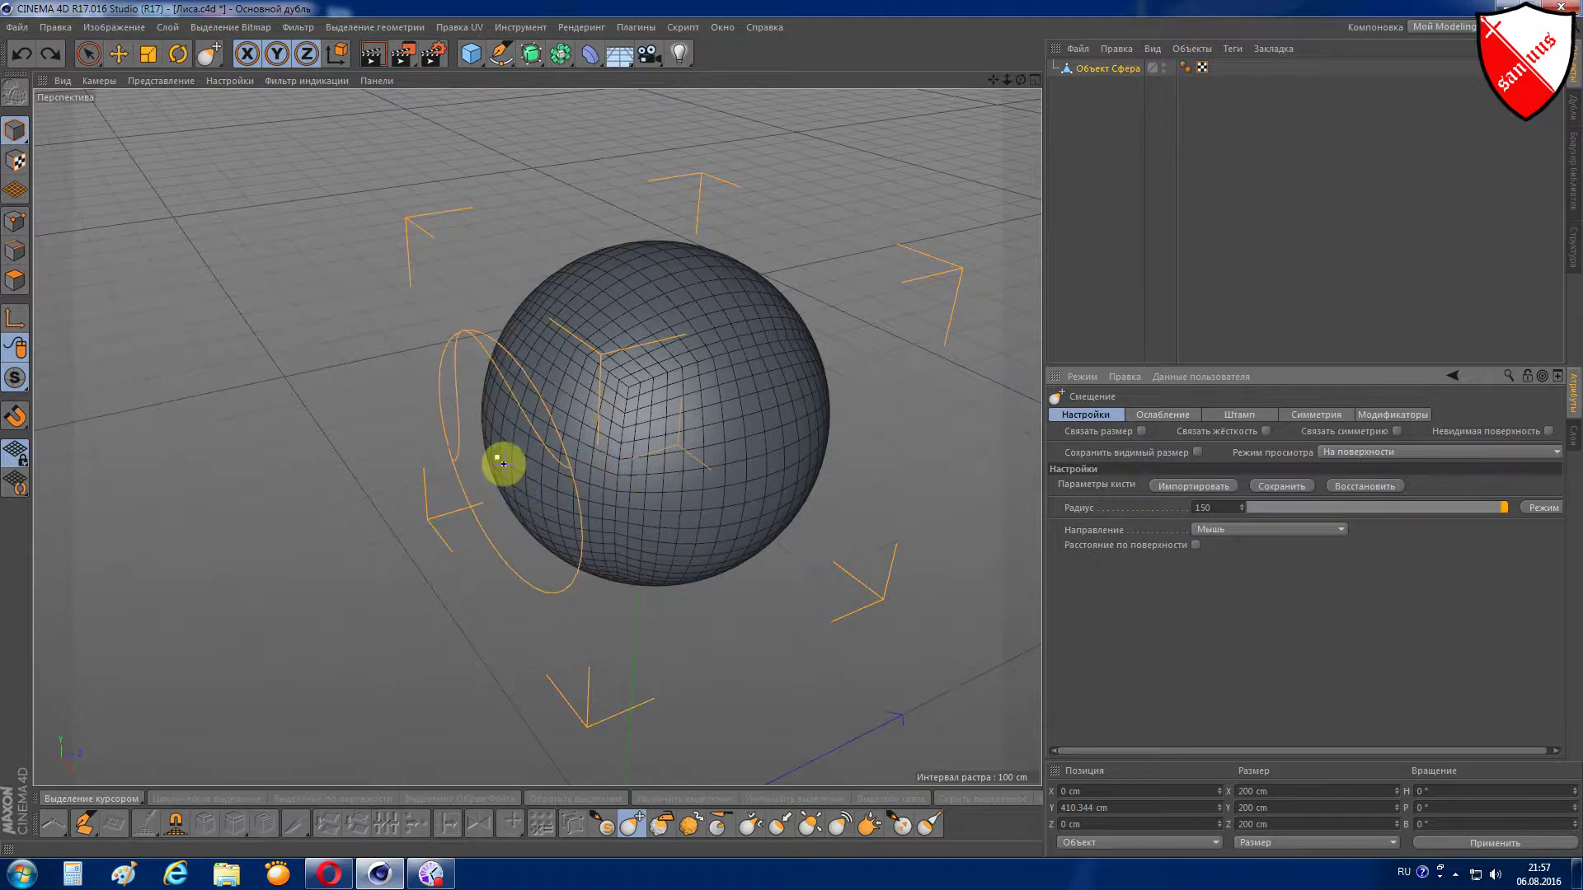
pyautogui.moveTo(502, 463); pyautogui.dragTo(425, 467)
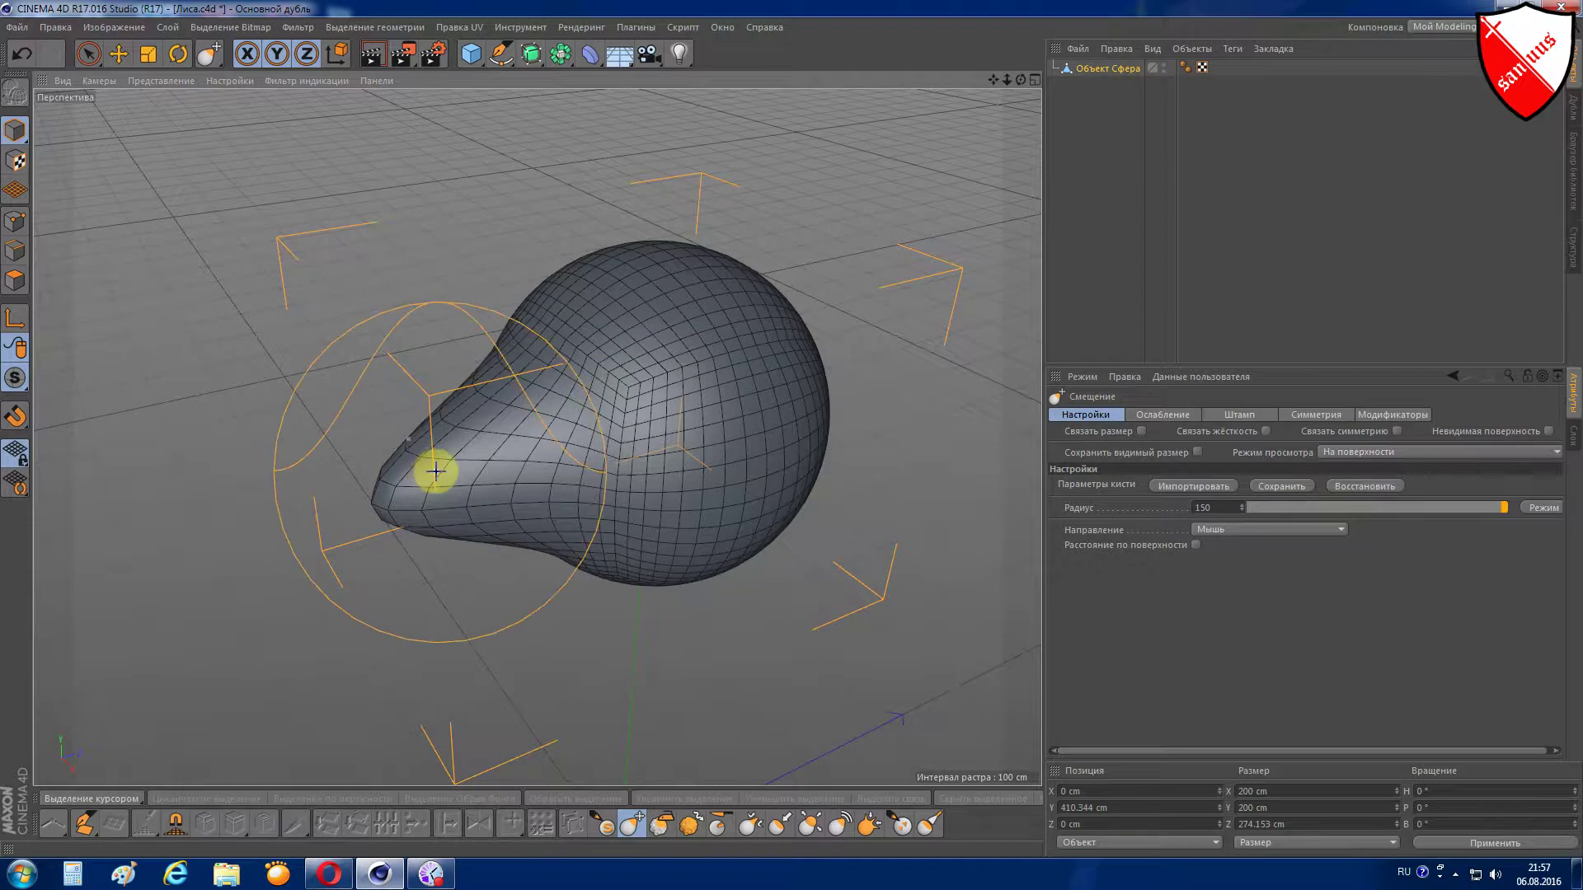
pyautogui.hotkey('ctrl', 'z')
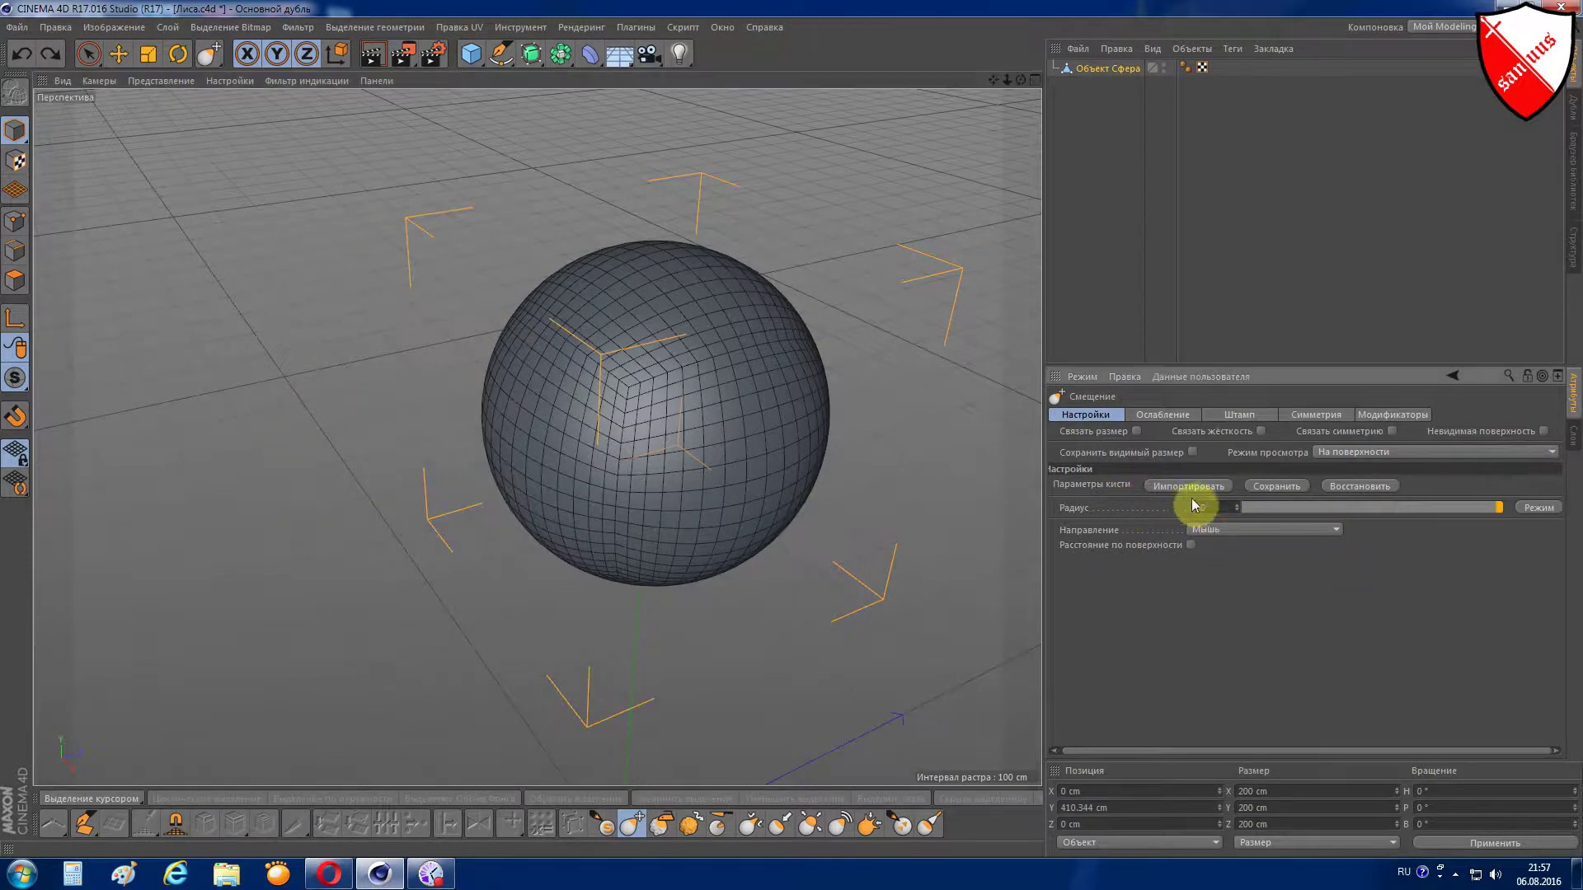
# - Sculpt a broad bulge on the sphere's left side with a 200 brush radius
pyautogui.doubleClick(1197, 507)
pyautogui.write('200')
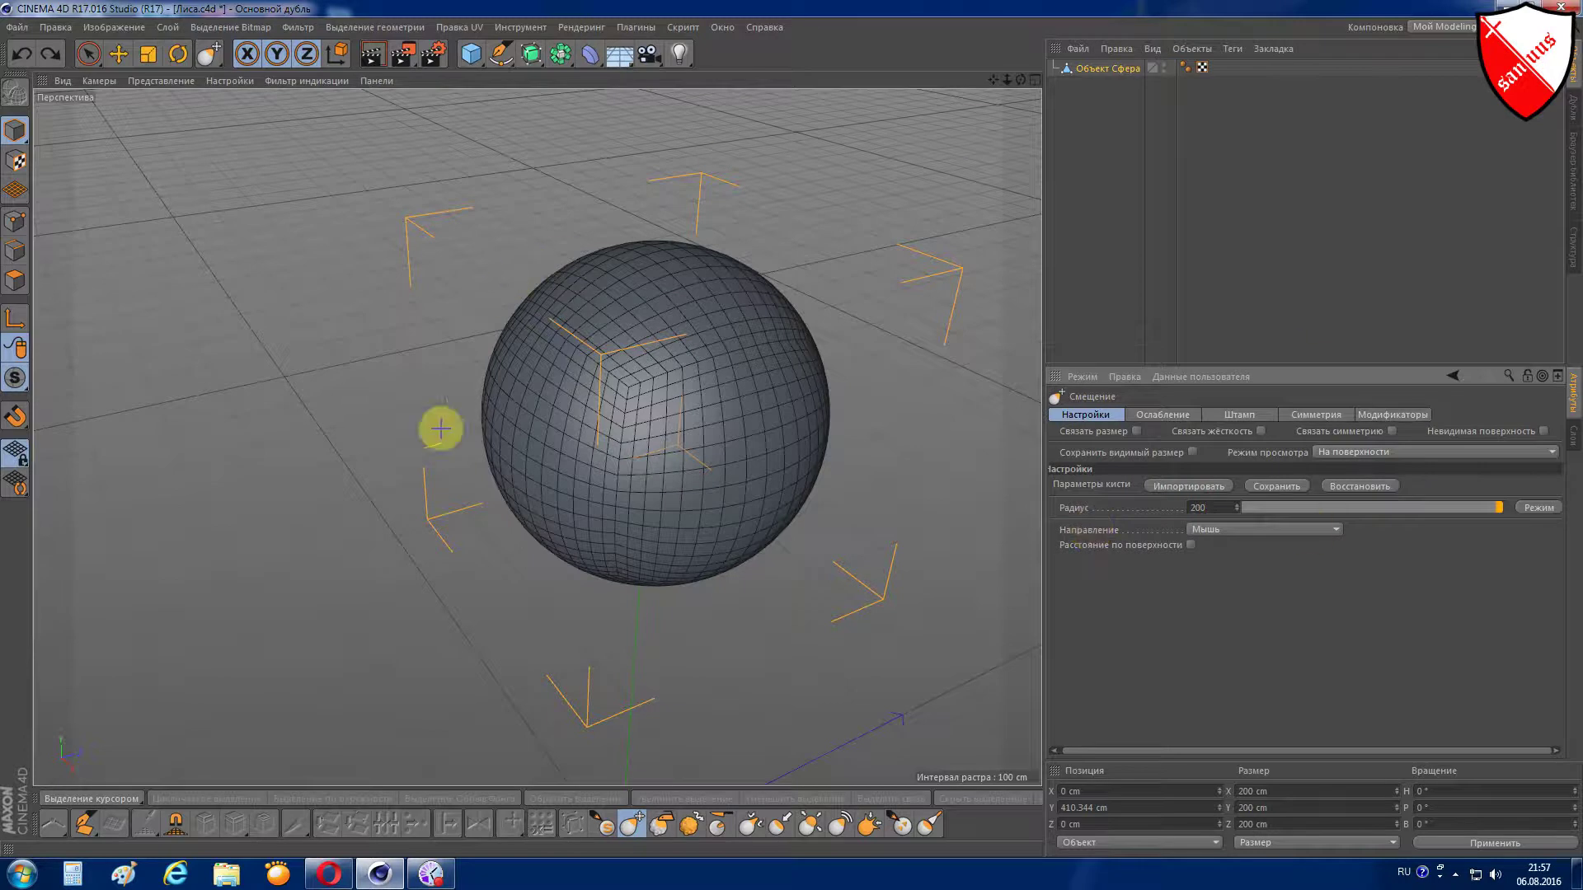
pyautogui.moveTo(487, 470)
pyautogui.mouseDown()
pyautogui.moveTo(479, 454)
pyautogui.moveTo(427, 460)
pyautogui.mouseUp()
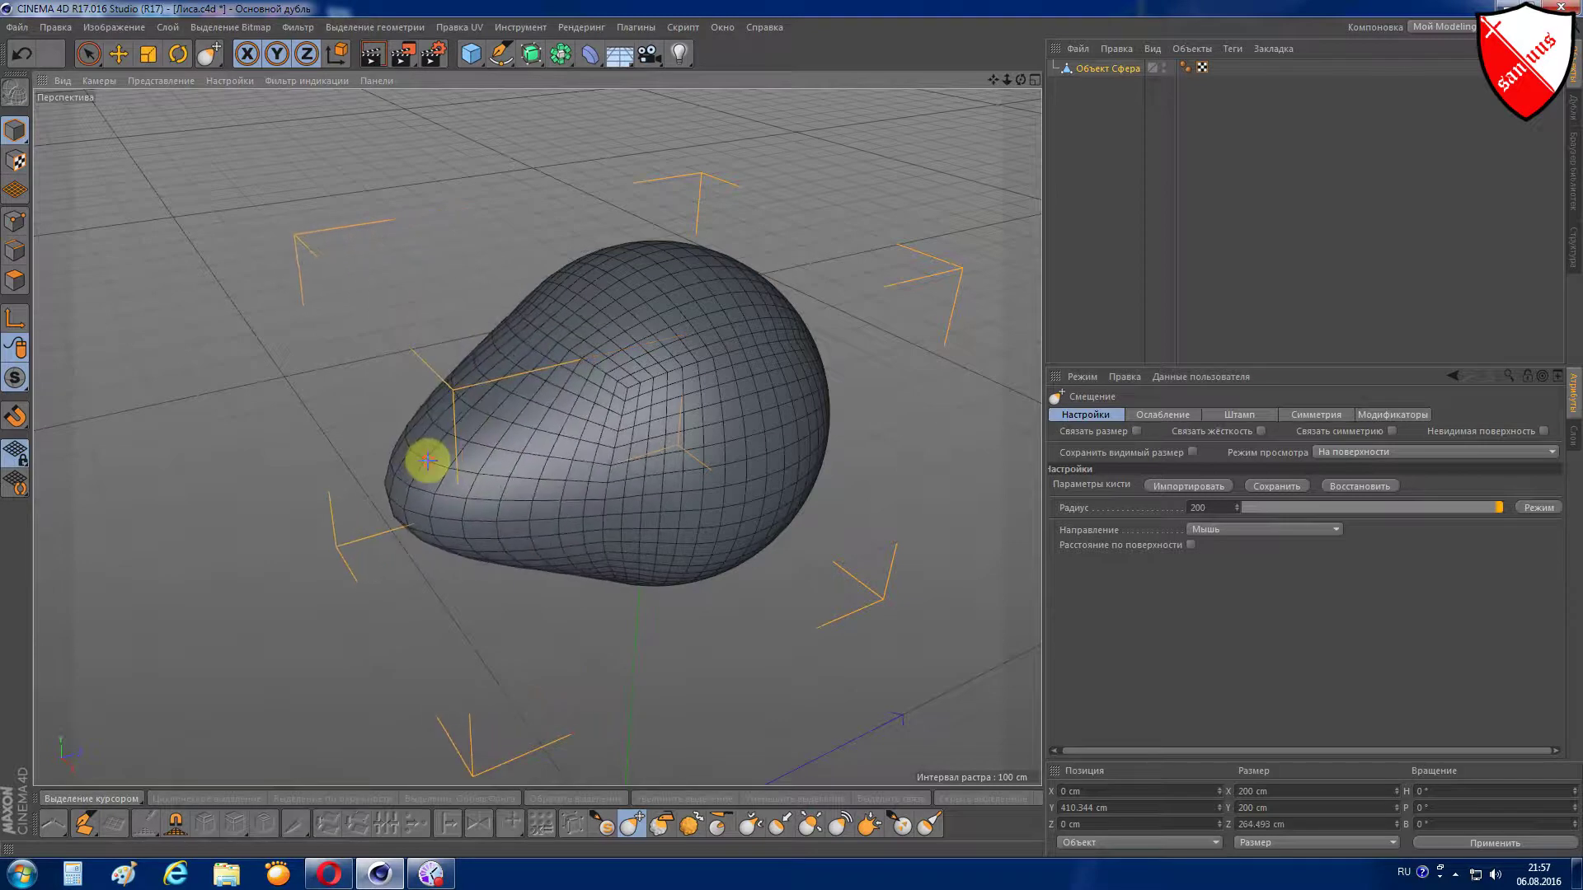
pyautogui.moveTo(1021, 79)
pyautogui.mouseDown()
pyautogui.moveTo(537, 437)
pyautogui.moveTo(685, 389)
pyautogui.mouseUp()
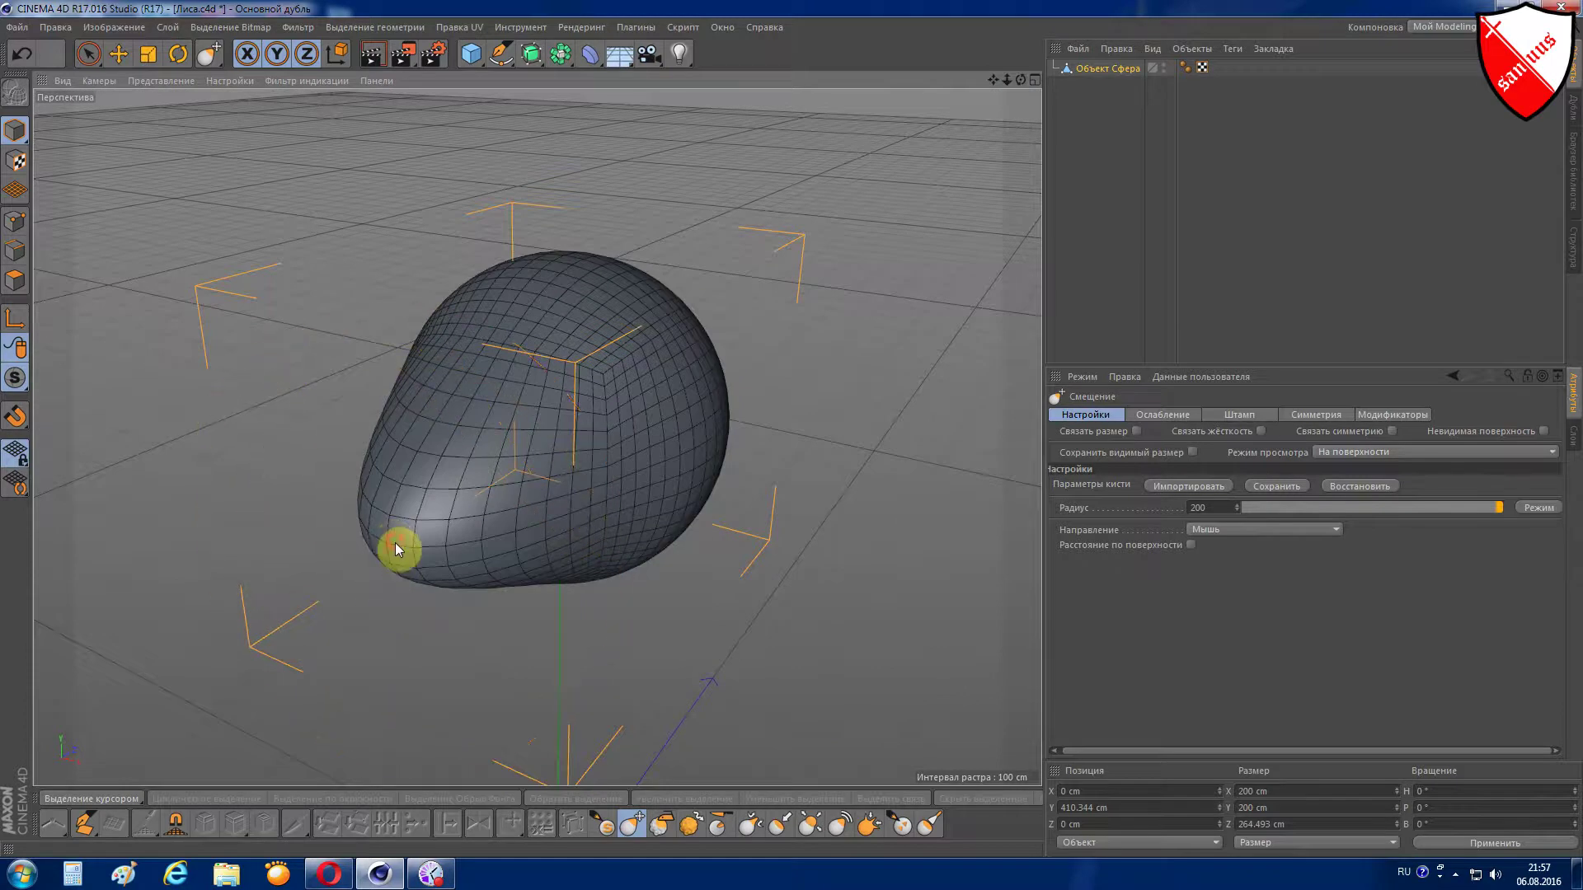
pyautogui.moveTo(395, 544); pyautogui.dragTo(388, 546)
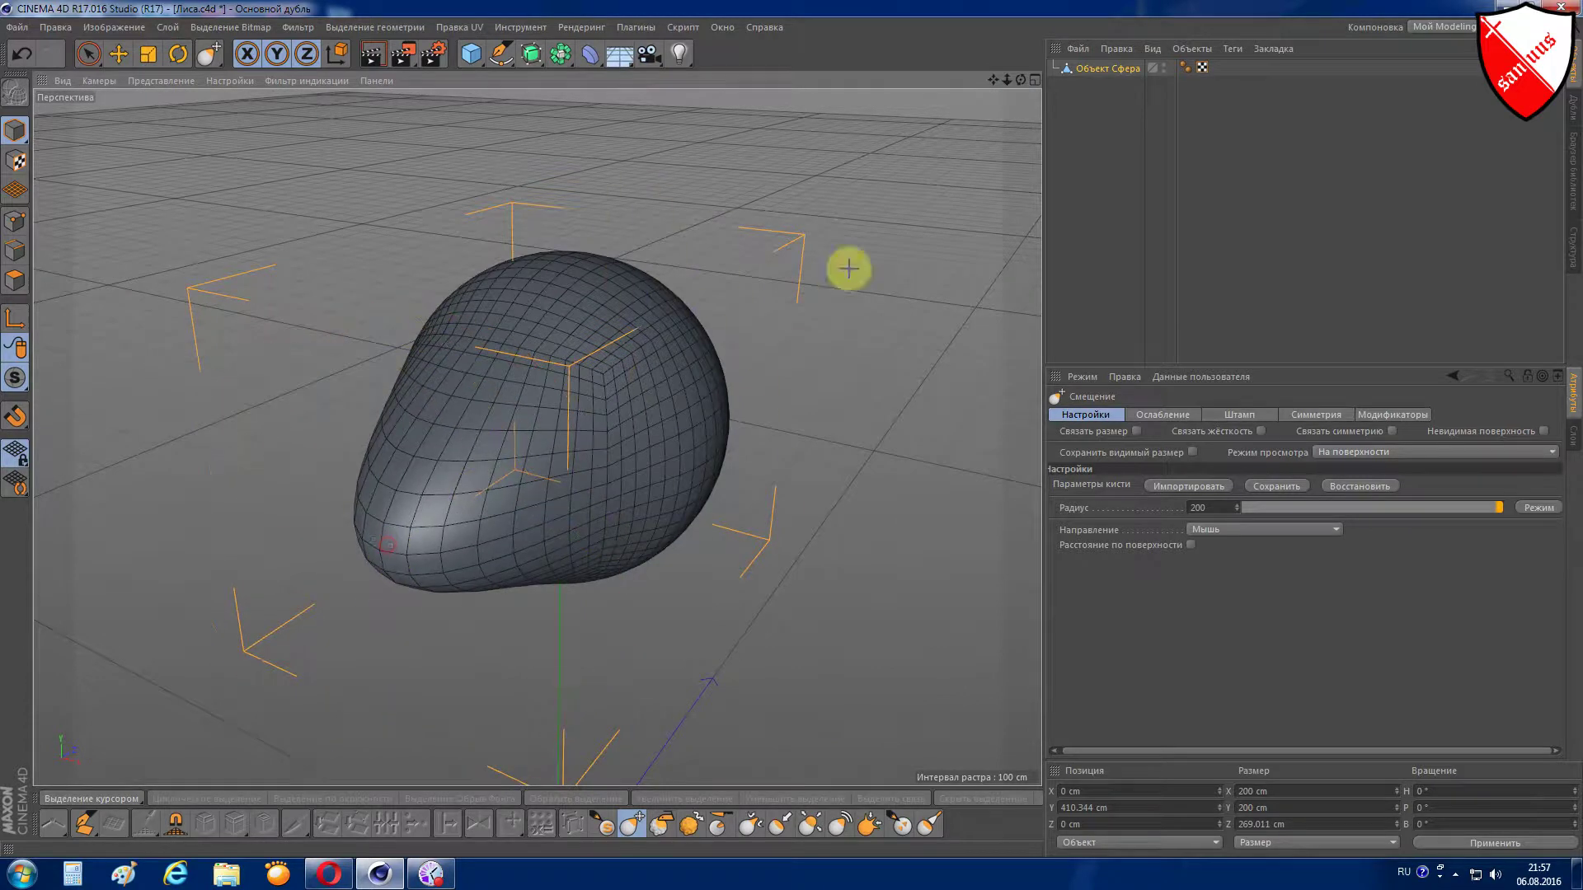
pyautogui.moveTo(1021, 80)
pyautogui.mouseDown()
pyautogui.moveTo(537, 437)
pyautogui.moveTo(1020, 81)
pyautogui.mouseUp()
# - In the side view, scale the sphere down to fit the fox sketch
pyautogui.press('F4')
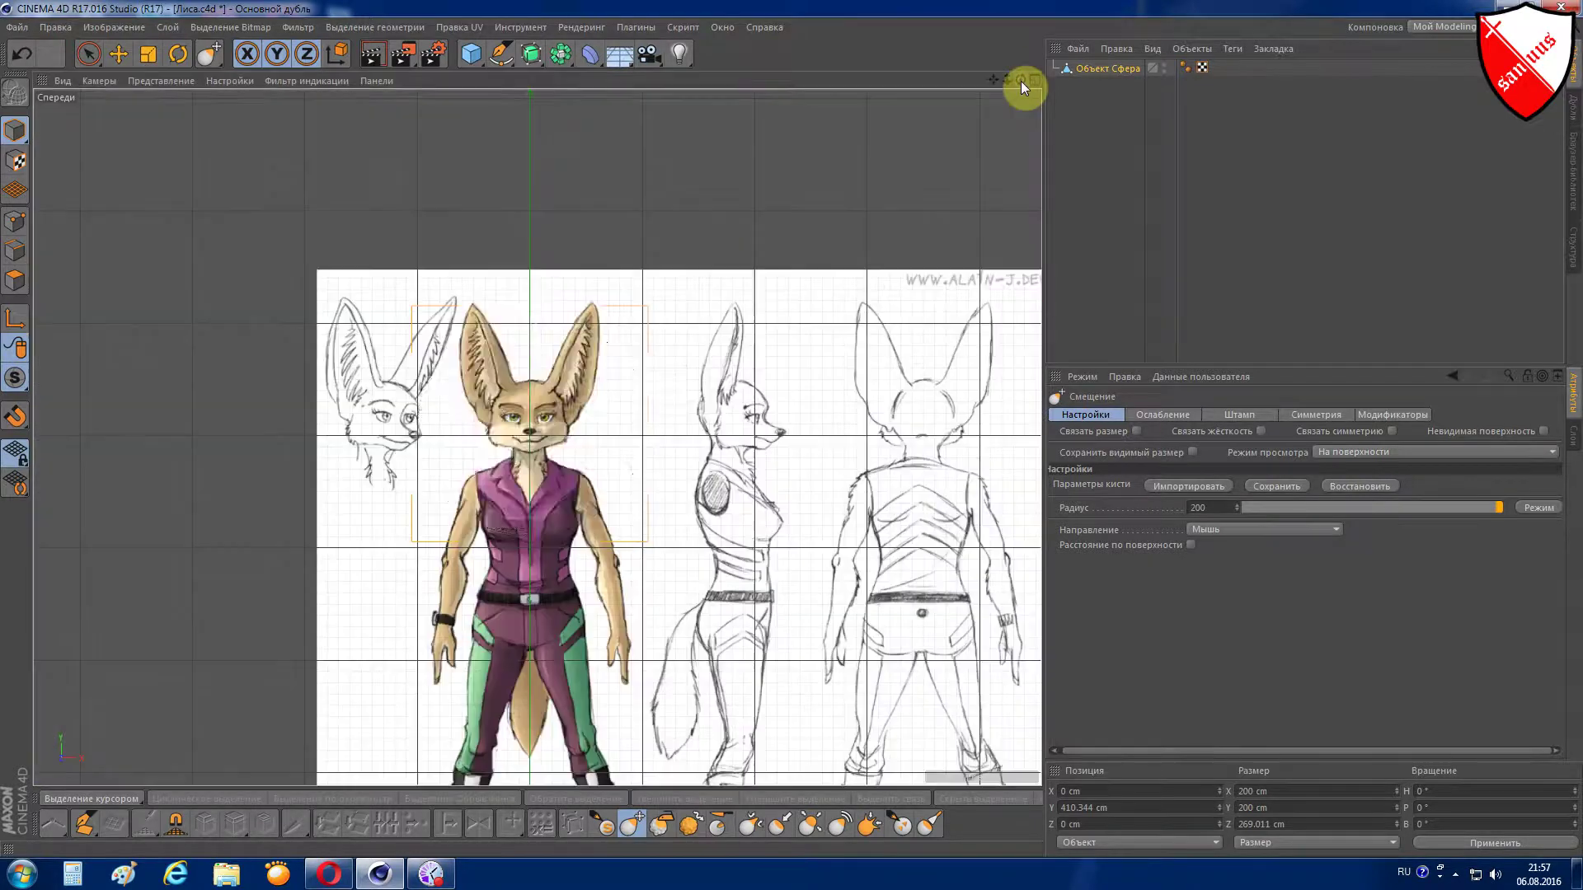
pyautogui.press('F3')
pyautogui.scroll(-2, 761, 333)
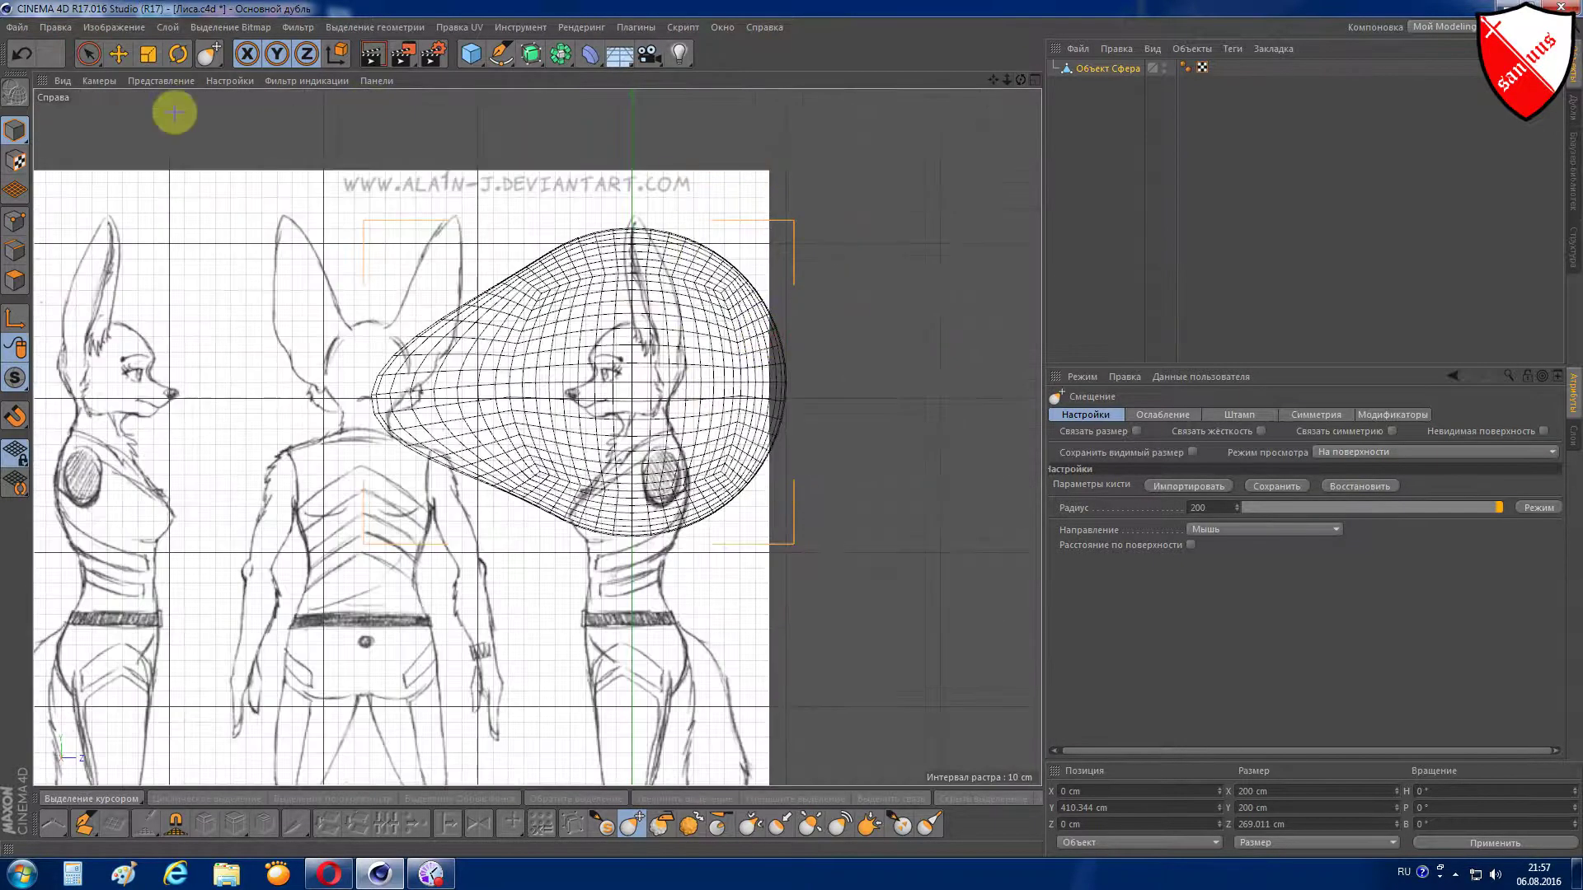
pyautogui.click(148, 55)
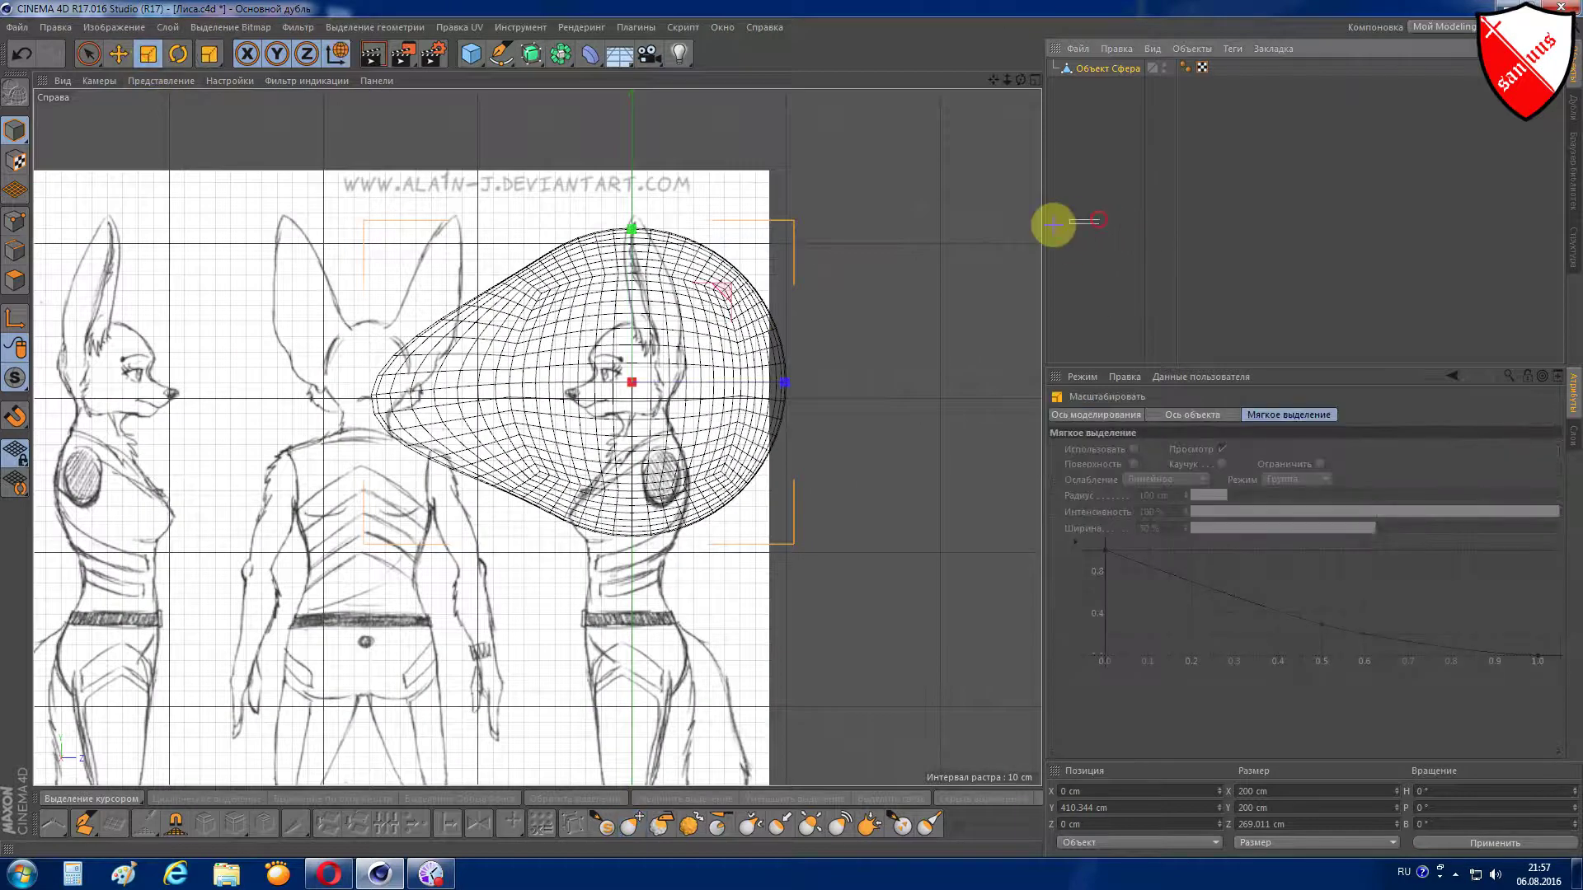
pyautogui.click(1088, 68)
pyautogui.moveTo(948, 94); pyautogui.dragTo(651, 218)
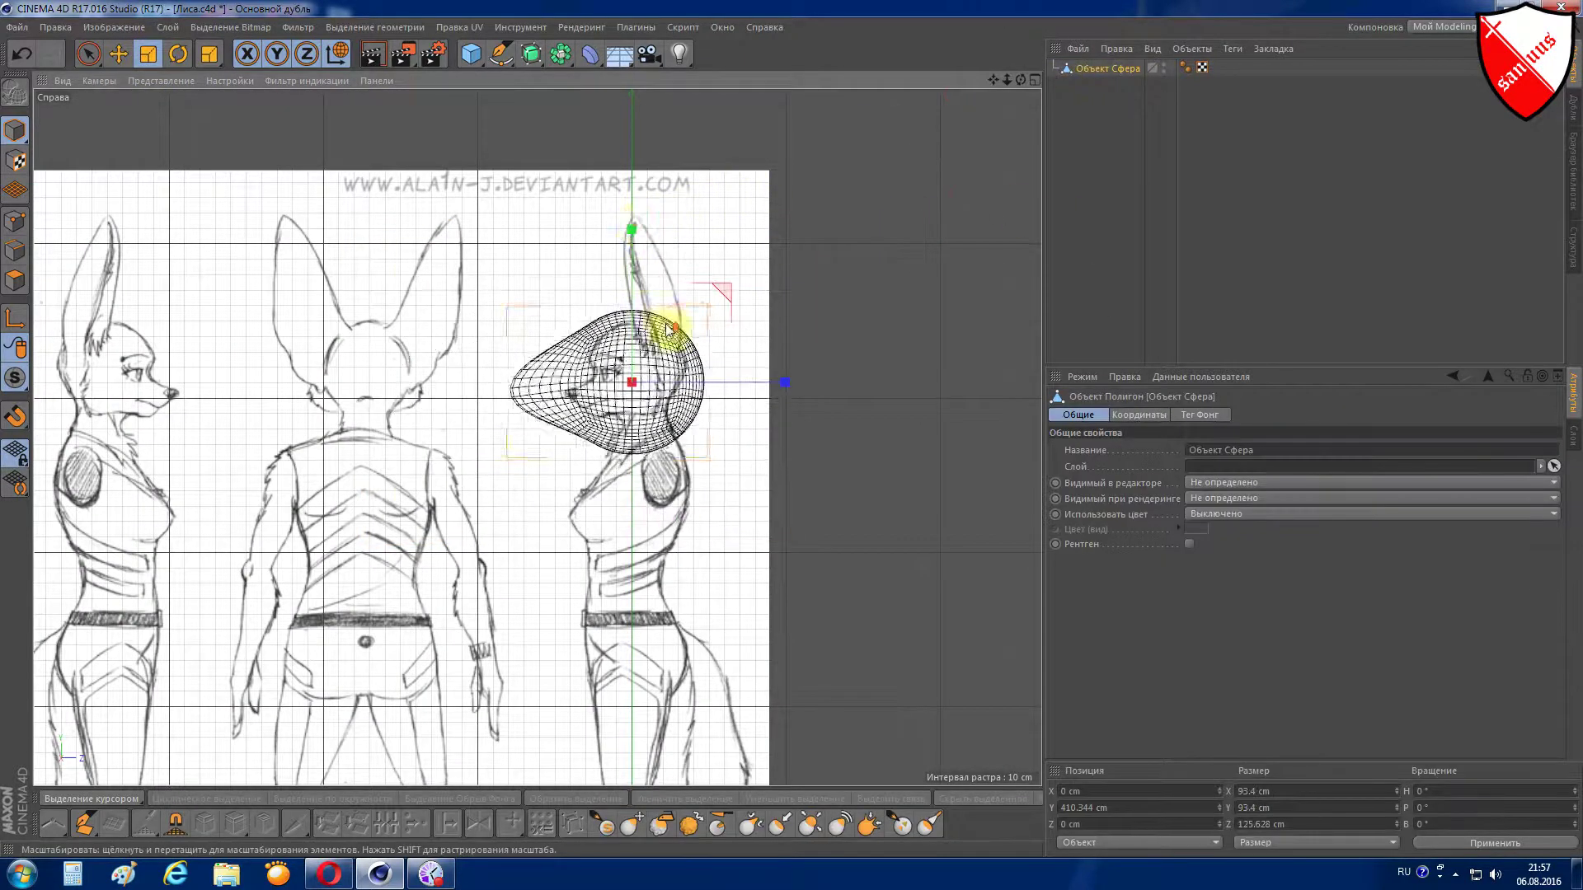
pyautogui.scroll(5, 668, 321)
pyautogui.moveTo(892, 280)
pyautogui.mouseDown()
pyautogui.moveTo(876, 265)
pyautogui.moveTo(795, 276)
pyautogui.mouseUp()
# - Tilt the sphere about 29°, rescale it to about 60 cm and align it over the sketched head
pyautogui.click(176, 54)
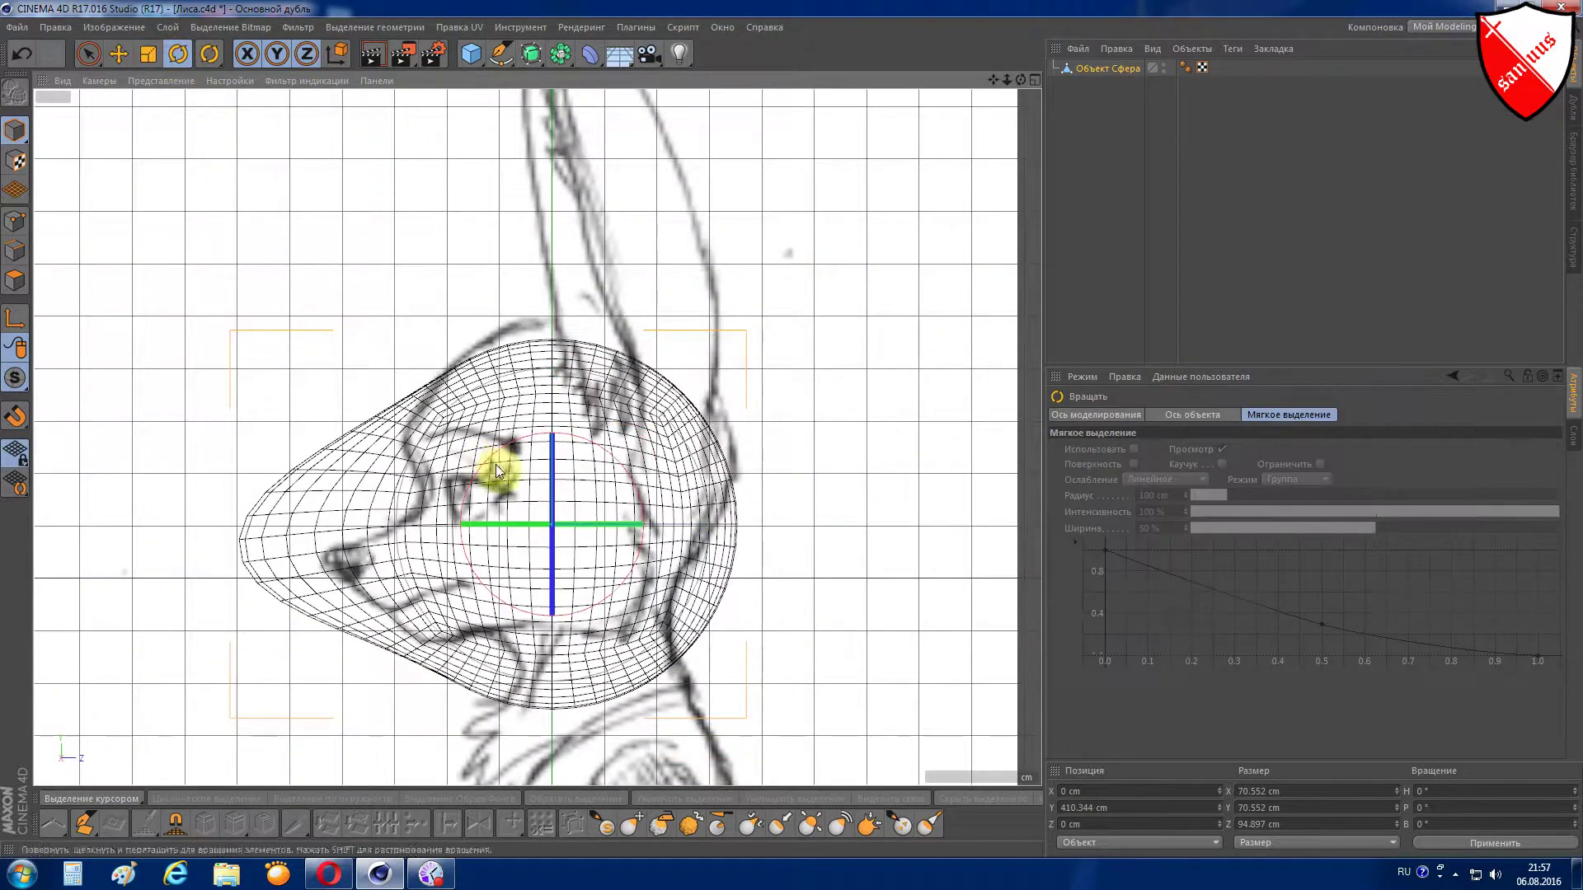
pyautogui.moveTo(495, 459); pyautogui.dragTo(485, 489)
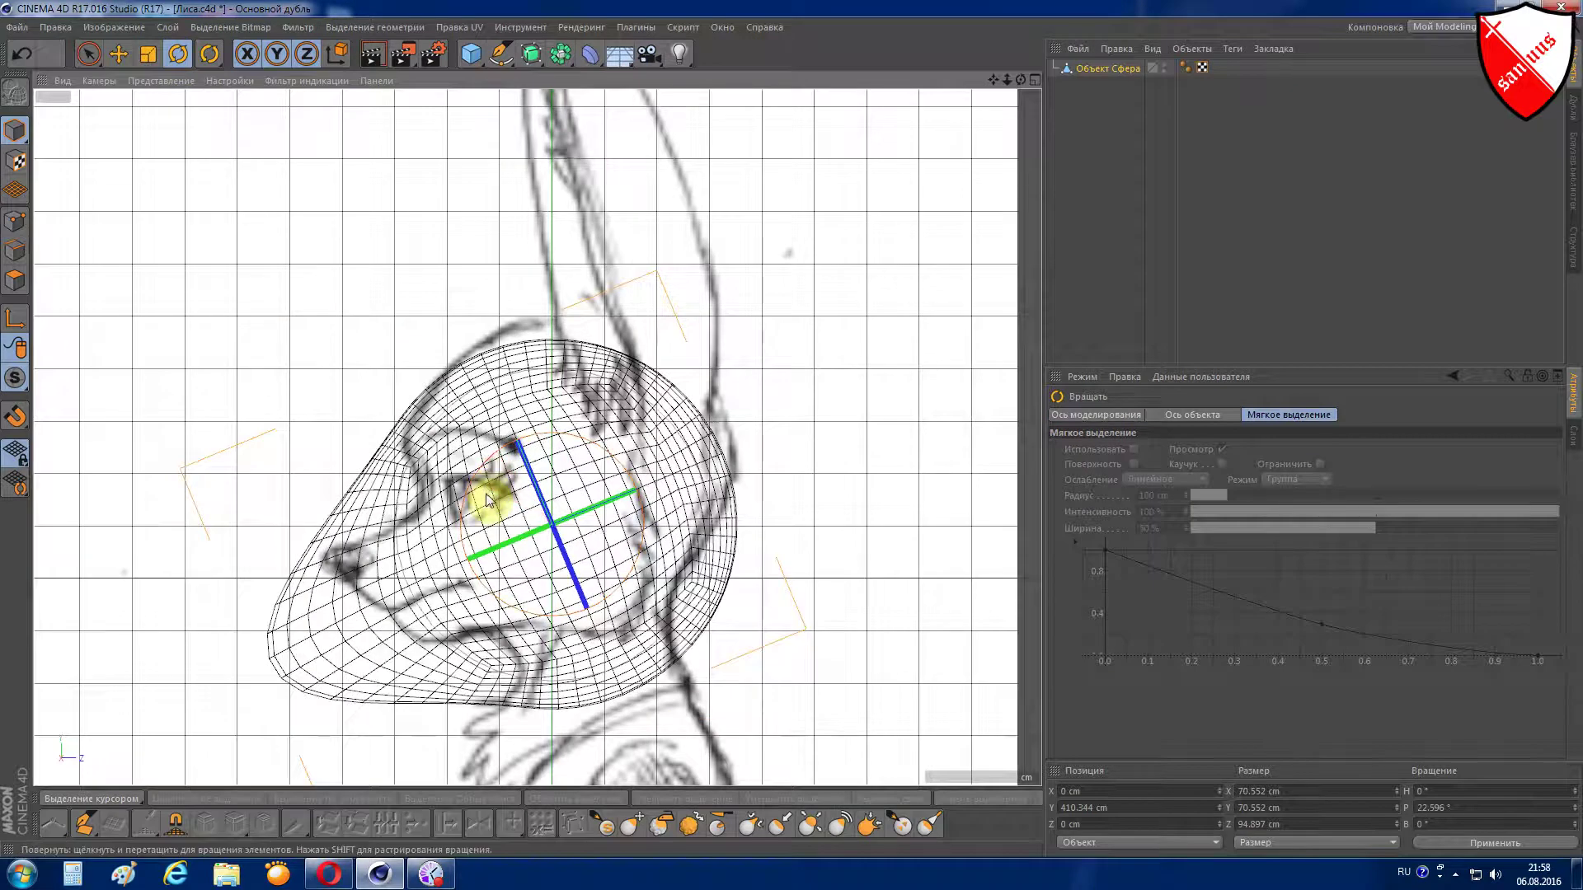
pyautogui.press('e')
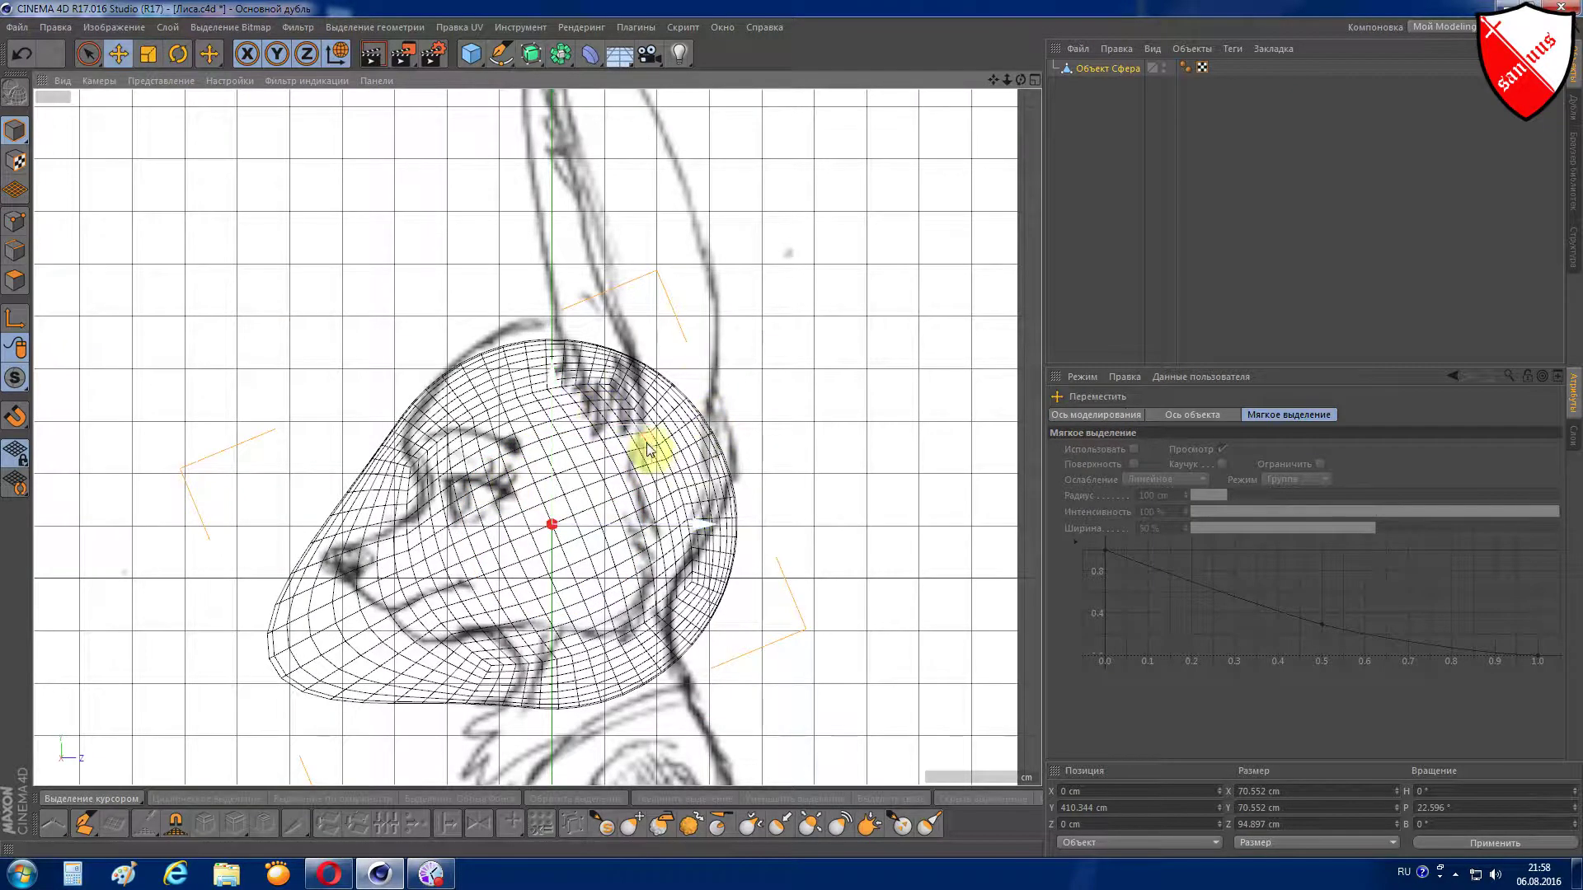
pyautogui.moveTo(647, 449); pyautogui.dragTo(645, 412)
pyautogui.press('t')
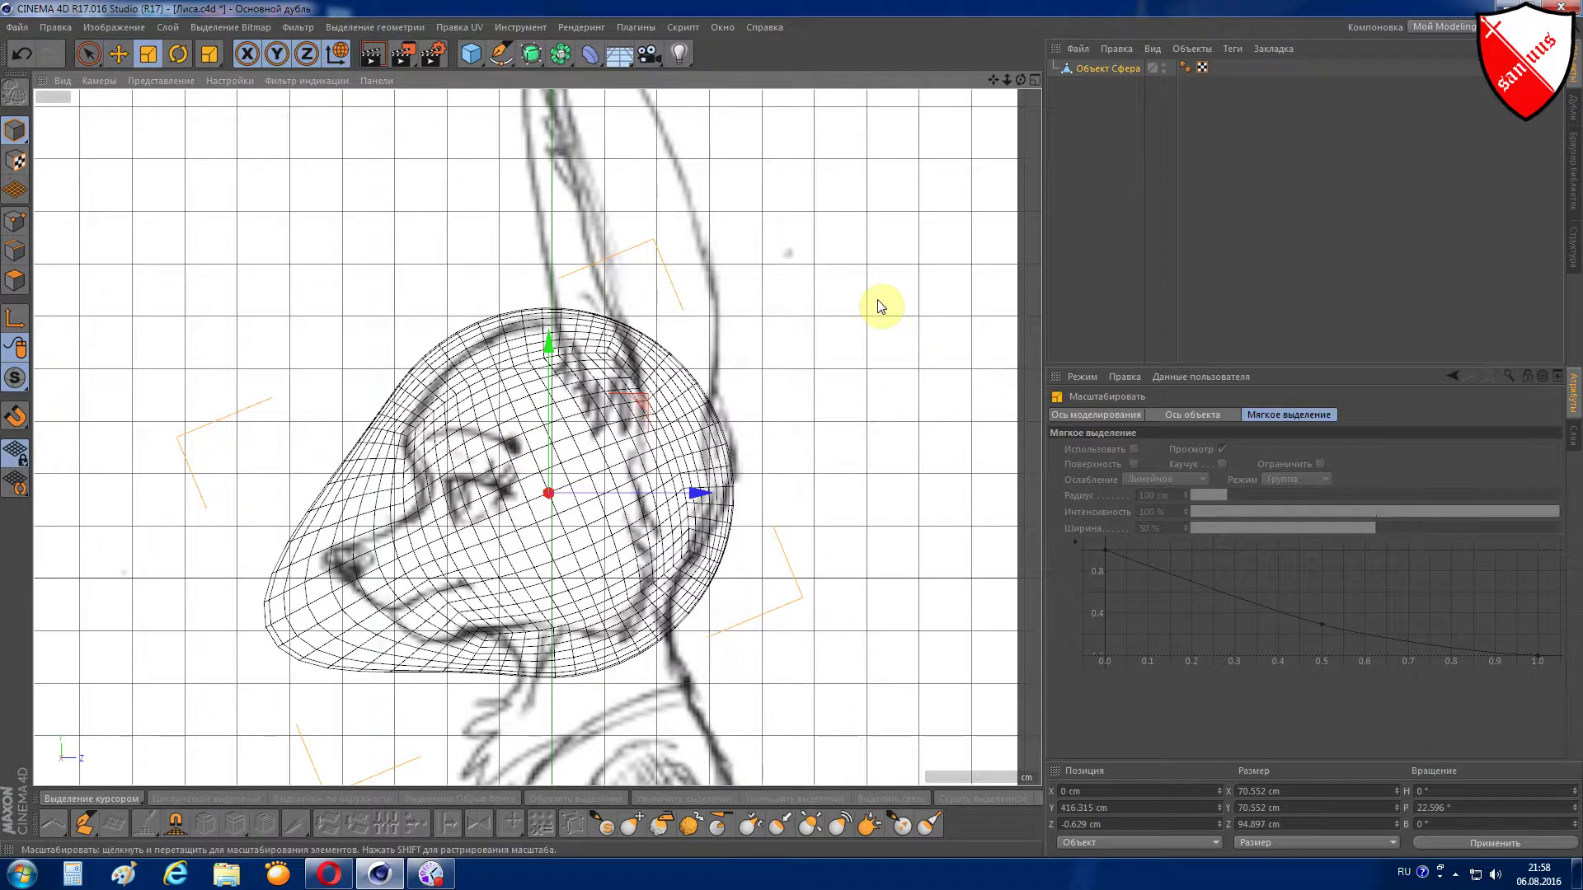
pyautogui.moveTo(865, 308)
pyautogui.mouseDown()
pyautogui.moveTo(775, 340)
pyautogui.moveTo(787, 332)
pyautogui.mouseUp()
pyautogui.press('e')
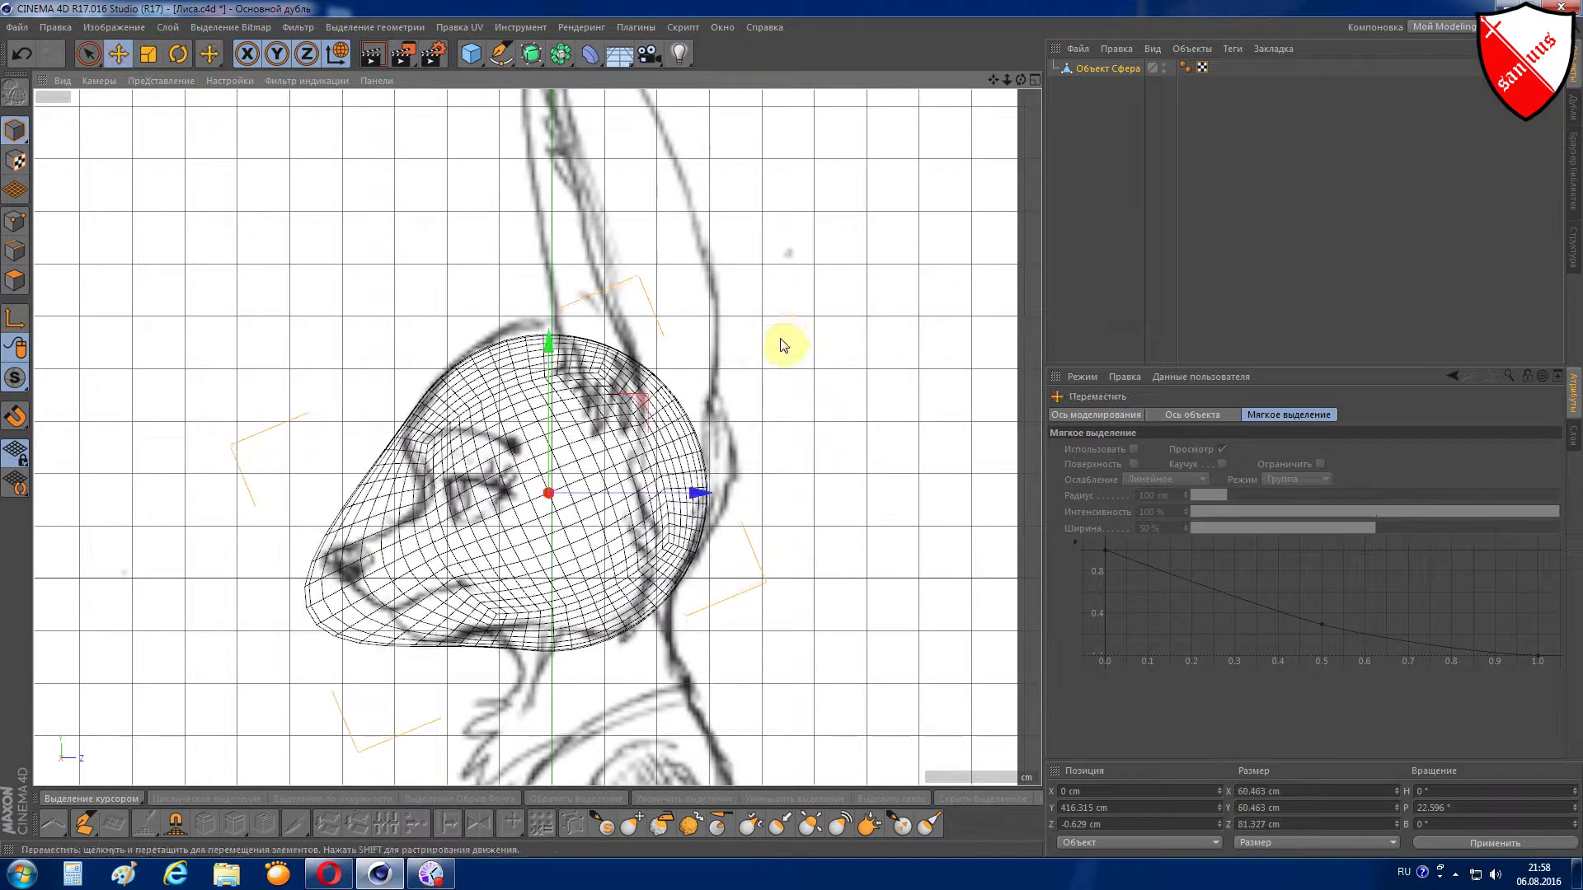
pyautogui.moveTo(653, 407)
pyautogui.mouseDown()
pyautogui.moveTo(665, 396)
pyautogui.moveTo(616, 397)
pyautogui.mouseUp()
pyautogui.press('r')
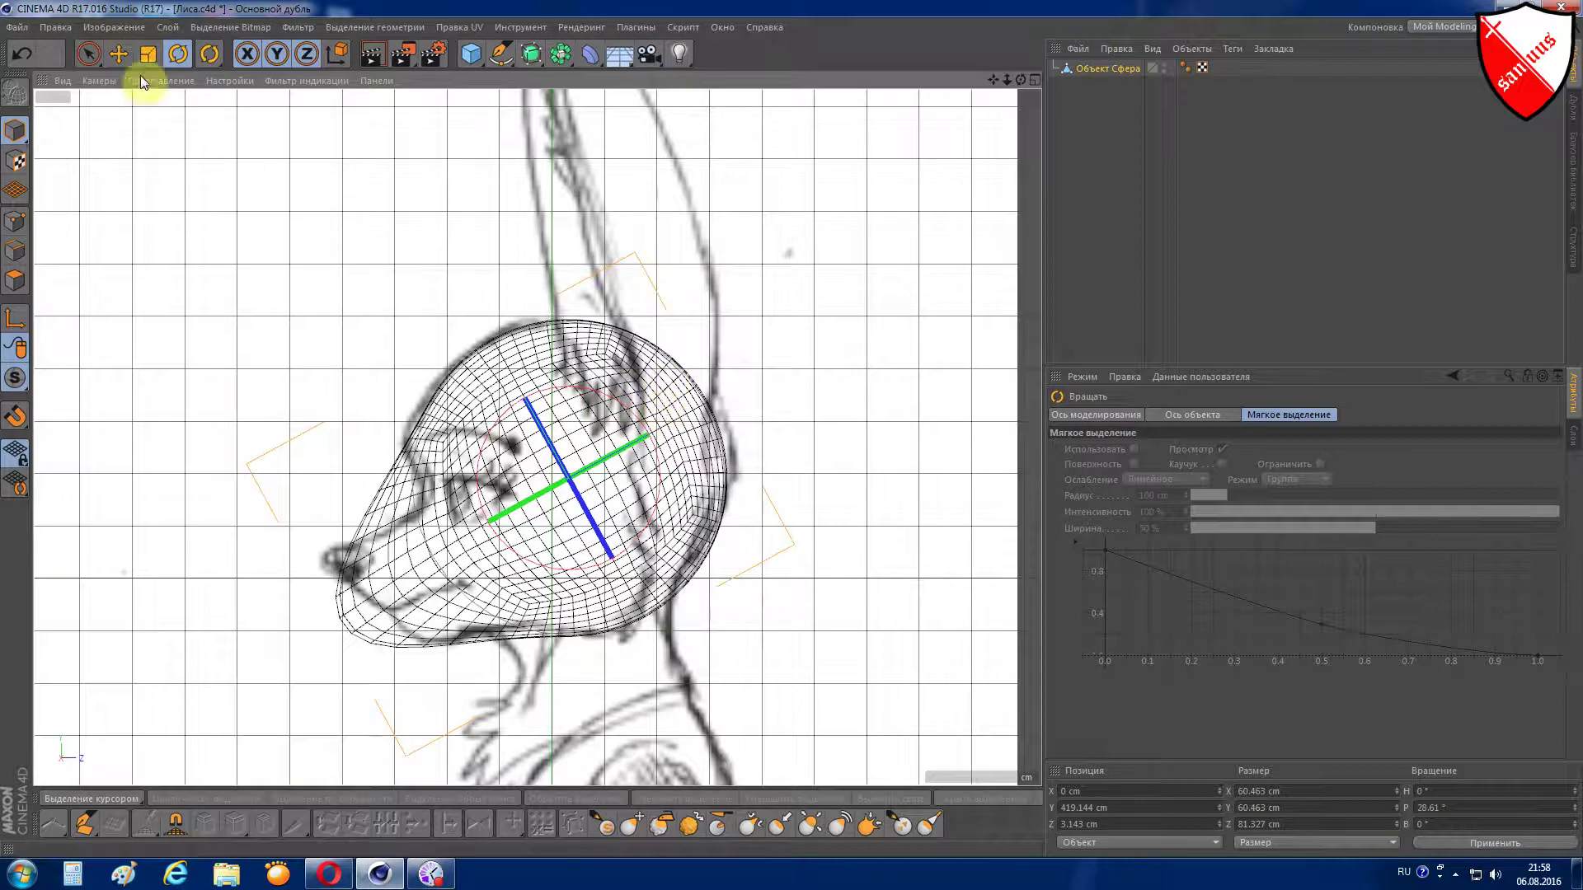
pyautogui.press('e')
pyautogui.moveTo(665, 404); pyautogui.dragTo(661, 391)
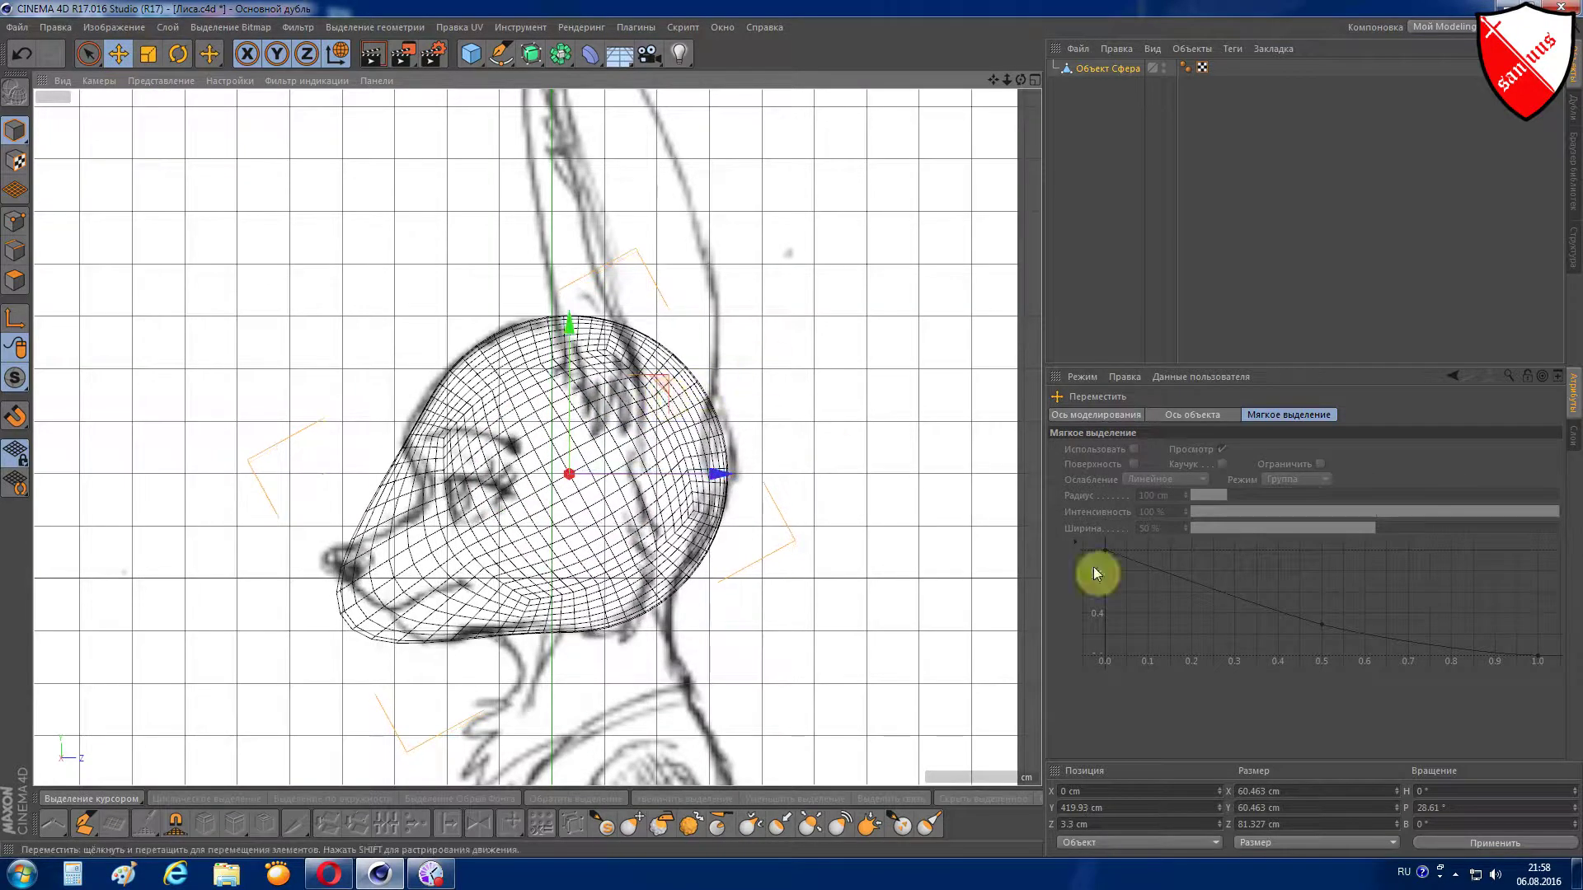
# - Enter Points mode and set the Brush tool to Мазать (smear) with a 25 cm radius
pyautogui.click(15, 221)
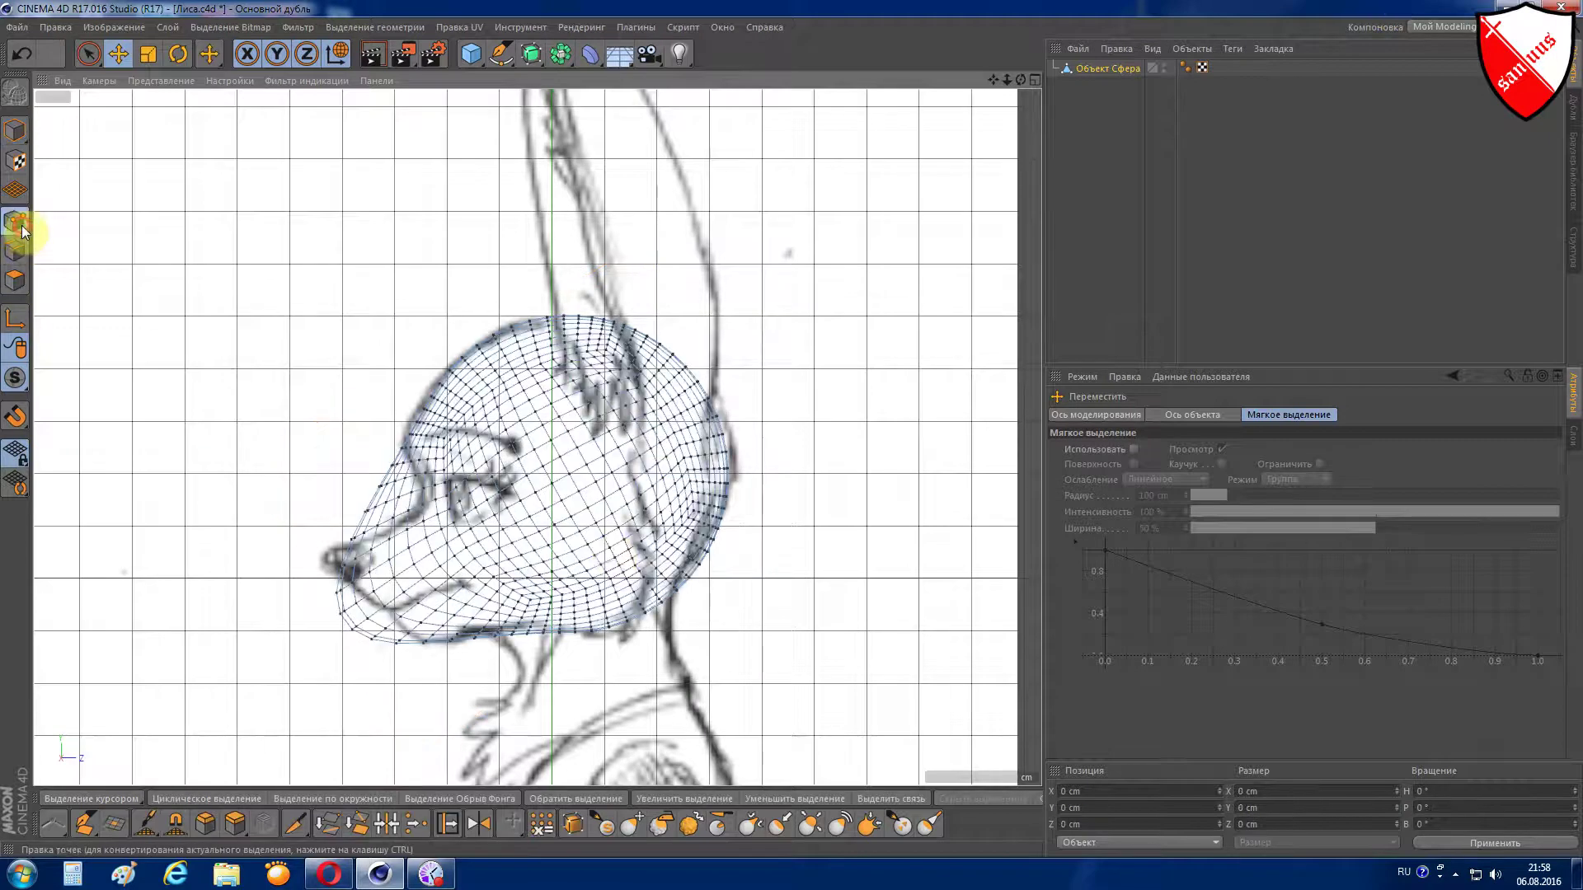
pyautogui.click(146, 824)
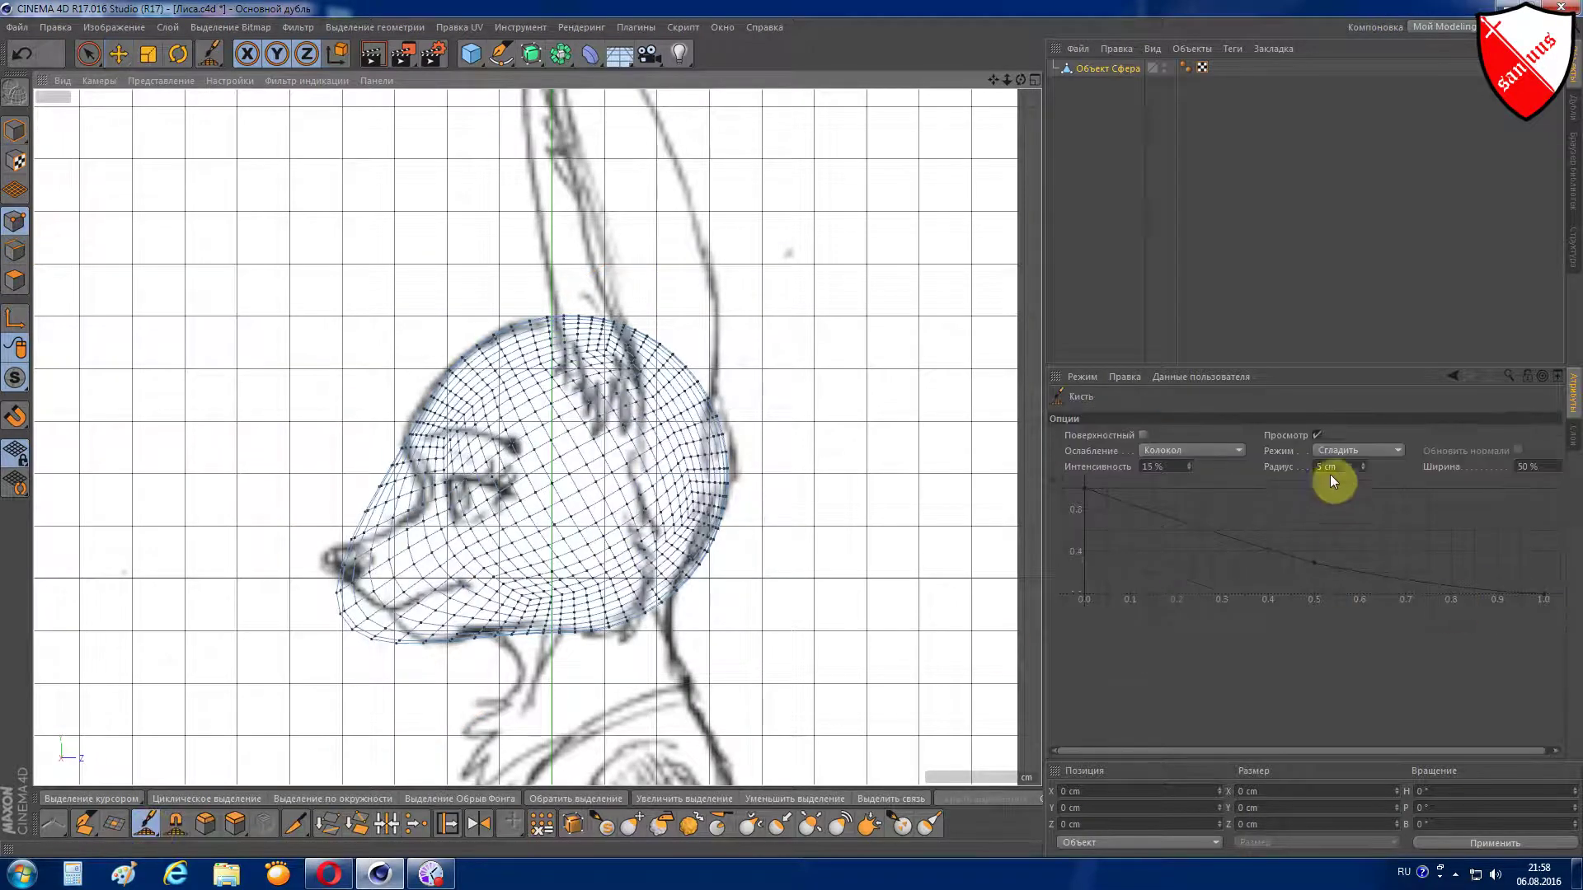
pyautogui.click(1371, 451)
pyautogui.click(1365, 465)
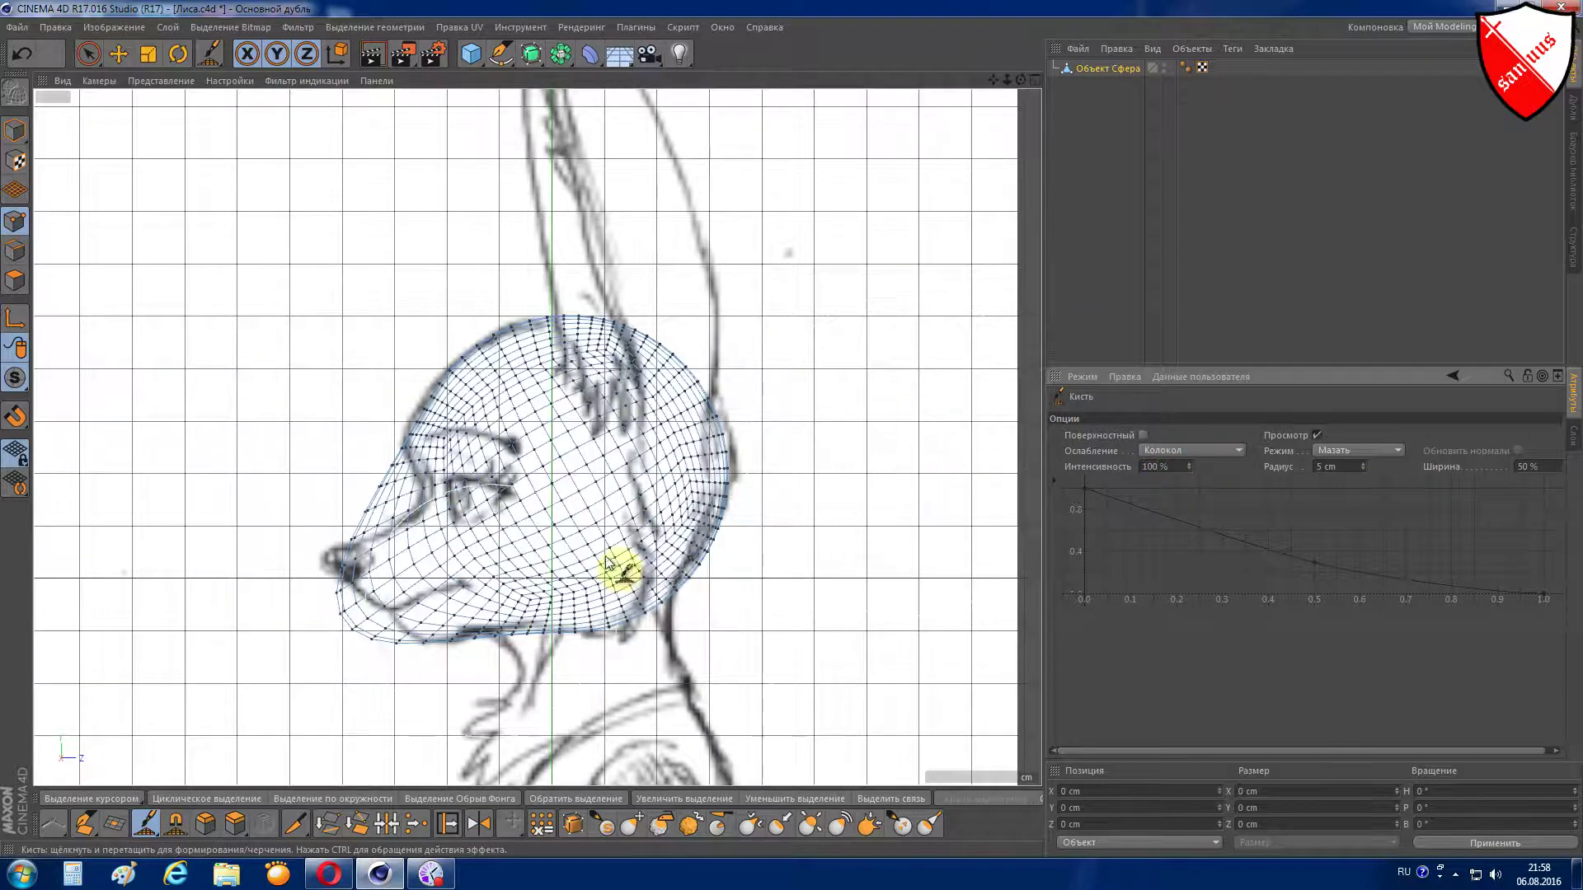
pyautogui.click(894, 531)
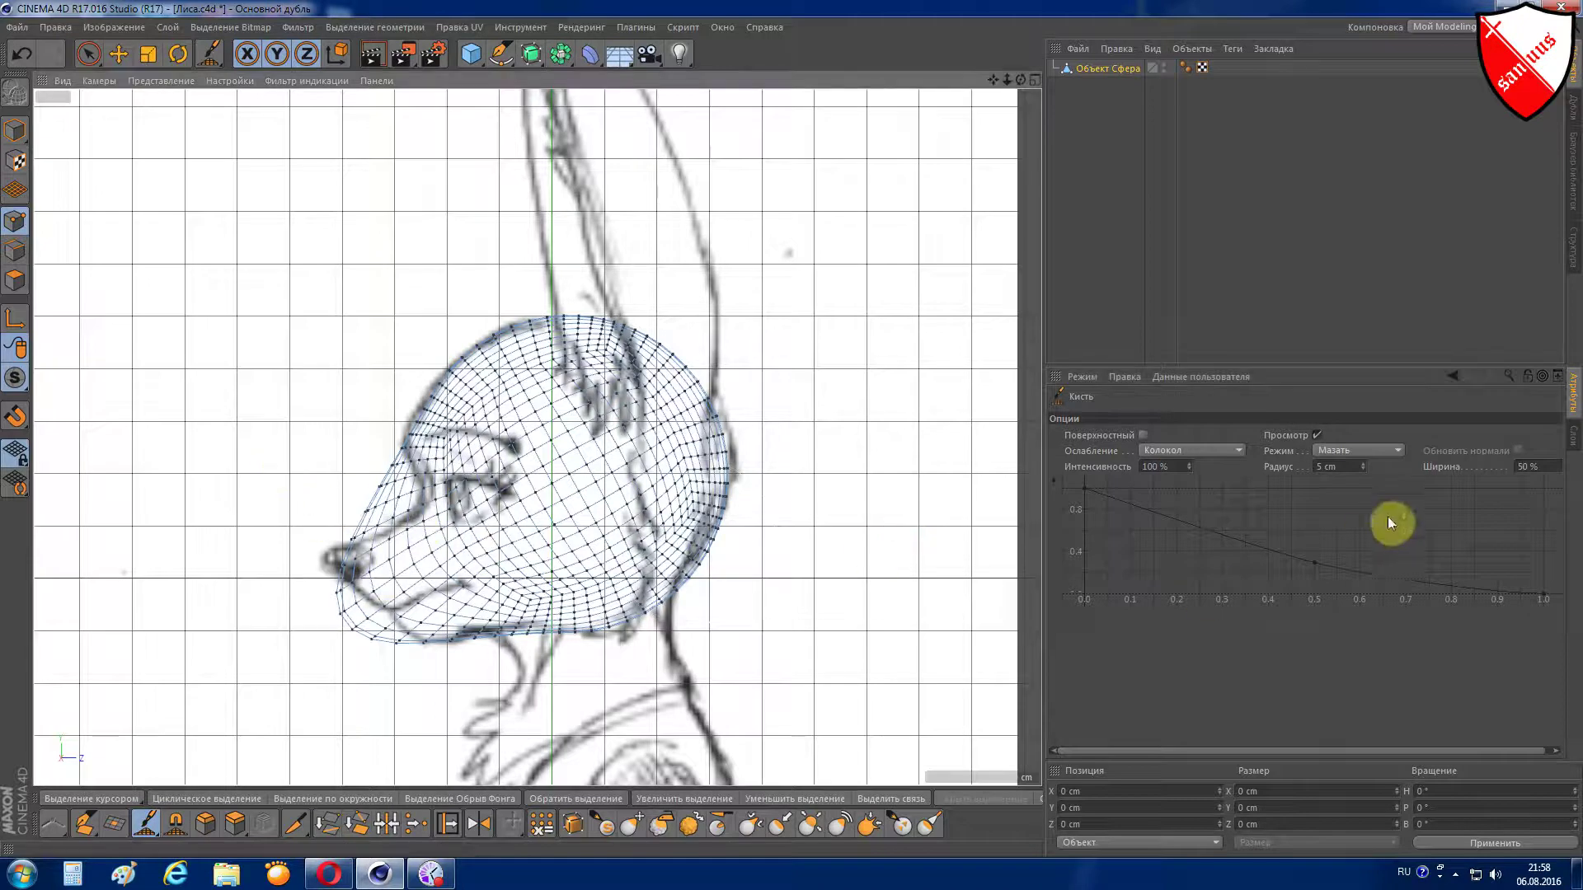
pyautogui.click(1349, 468)
pyautogui.write('2')
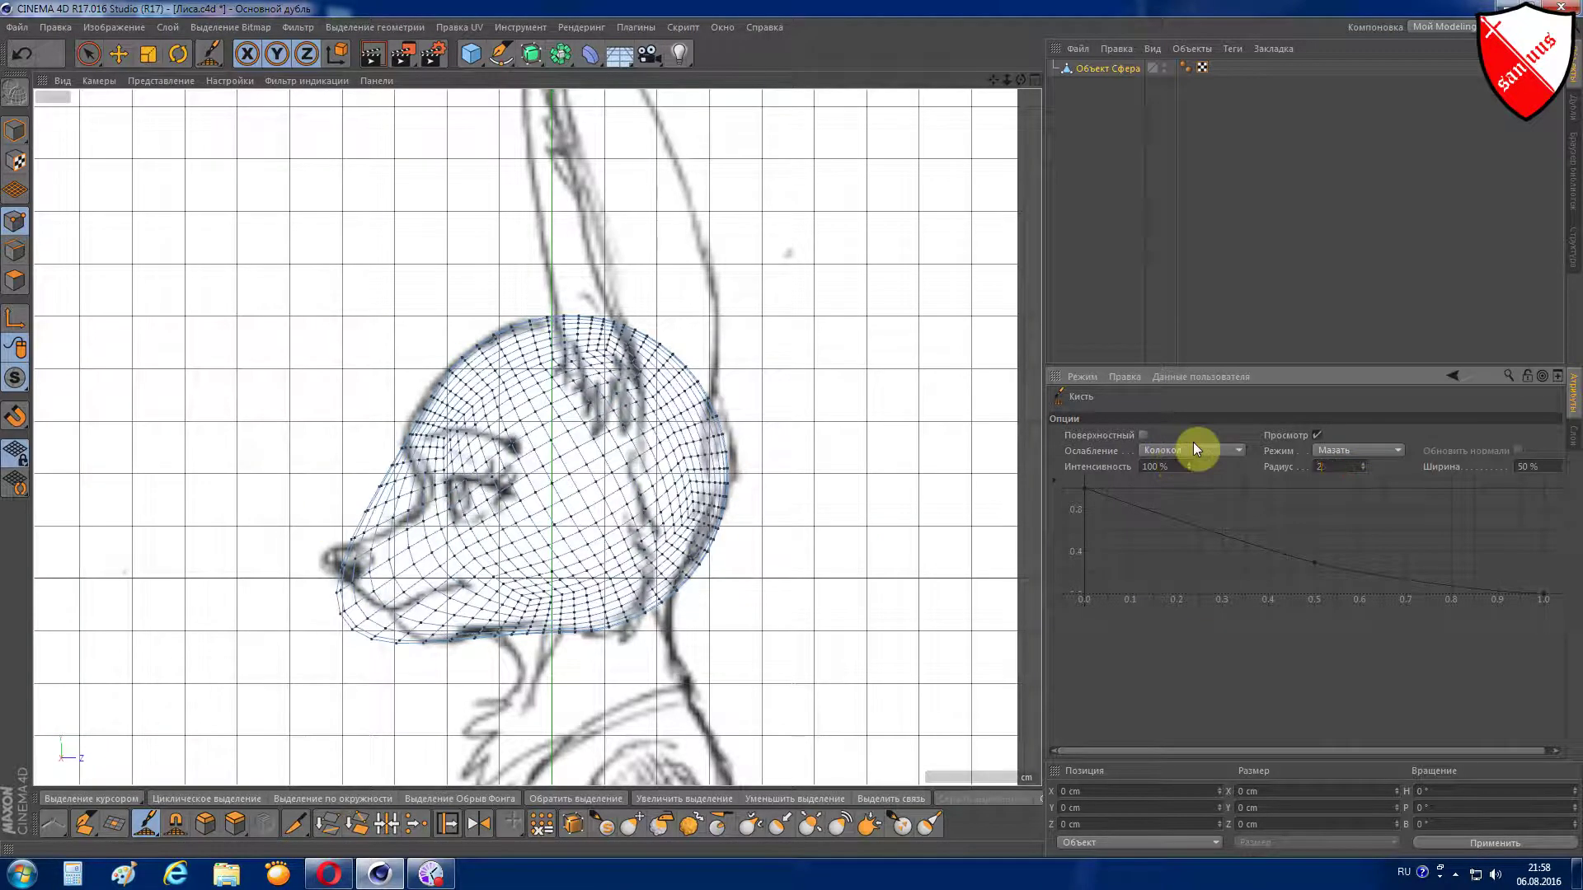
pyautogui.scroll(-3, 919, 417)
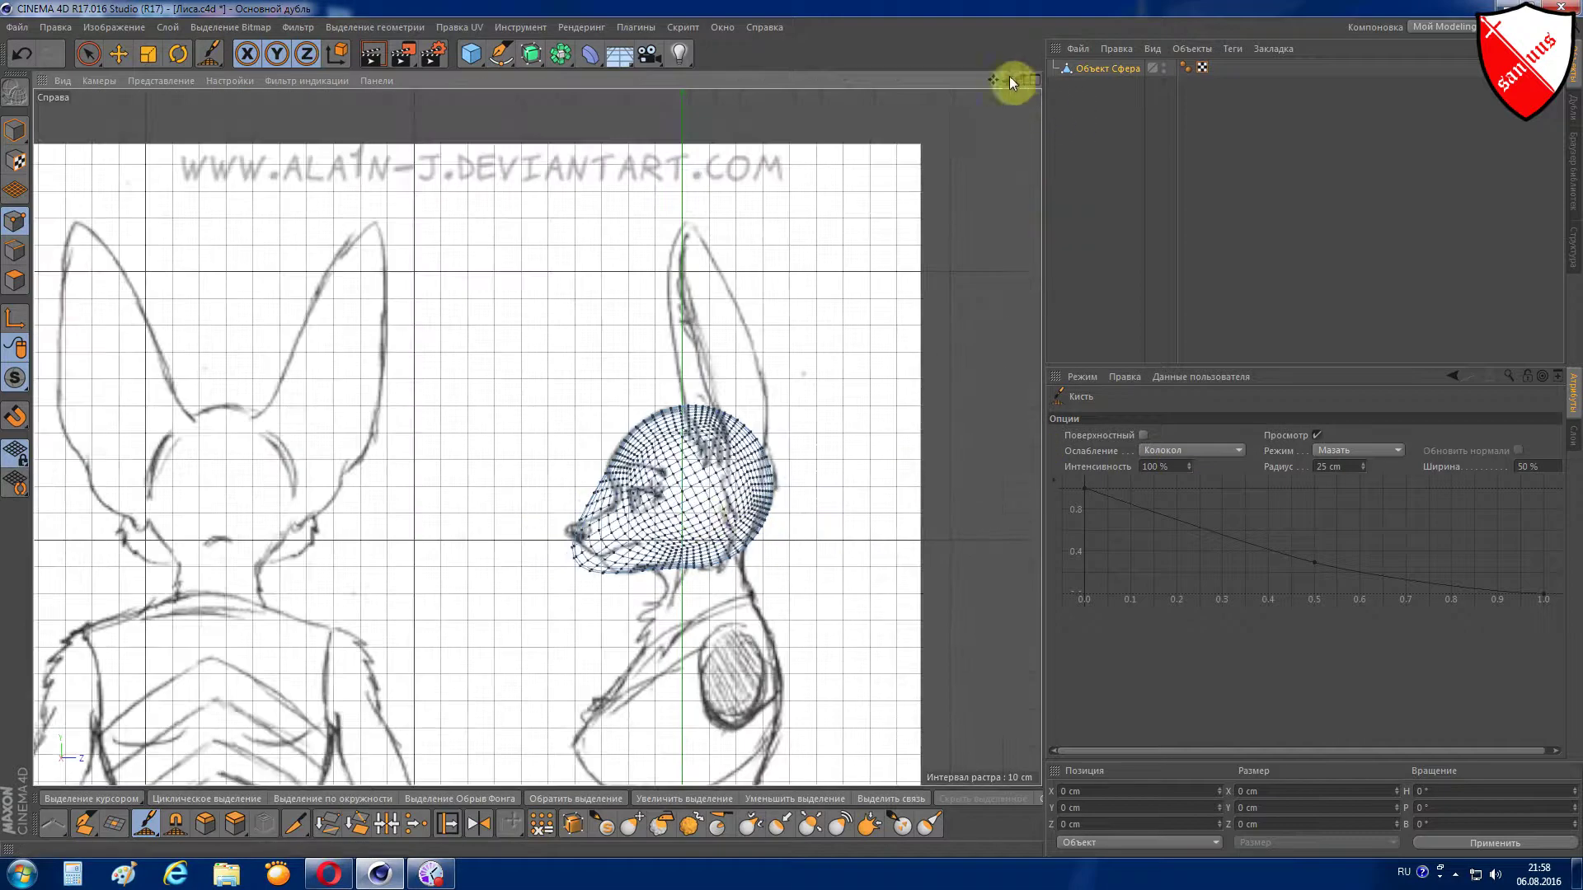
# - Smear the back of the head and the jaw-neck edge to follow the sketch
pyautogui.moveTo(994, 80); pyautogui.dragTo(754, 356)
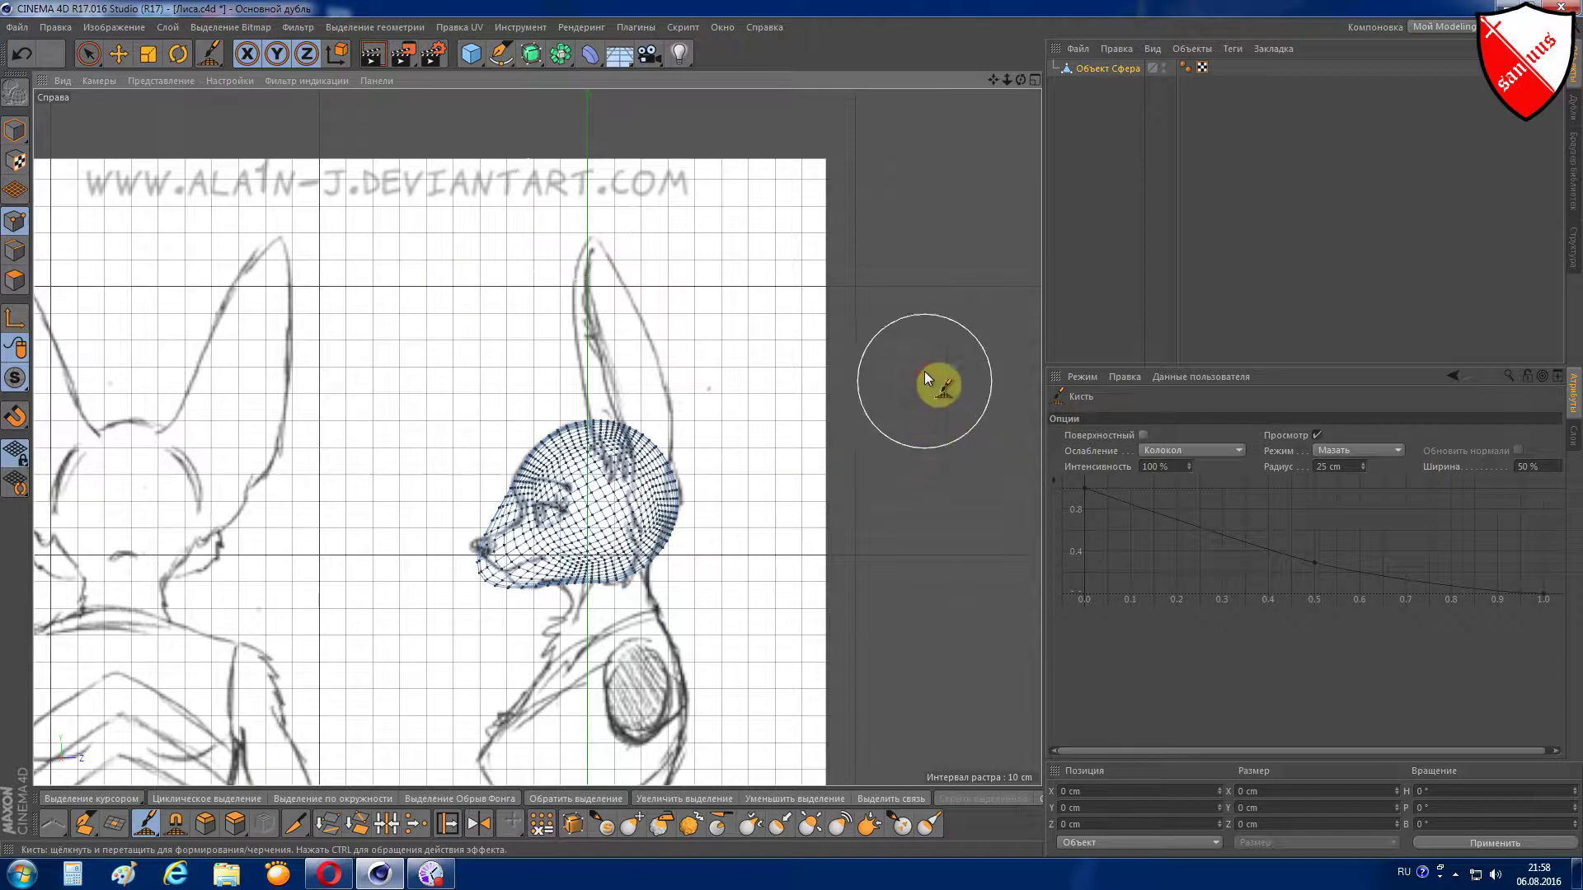
pyautogui.scroll(3, 701, 531)
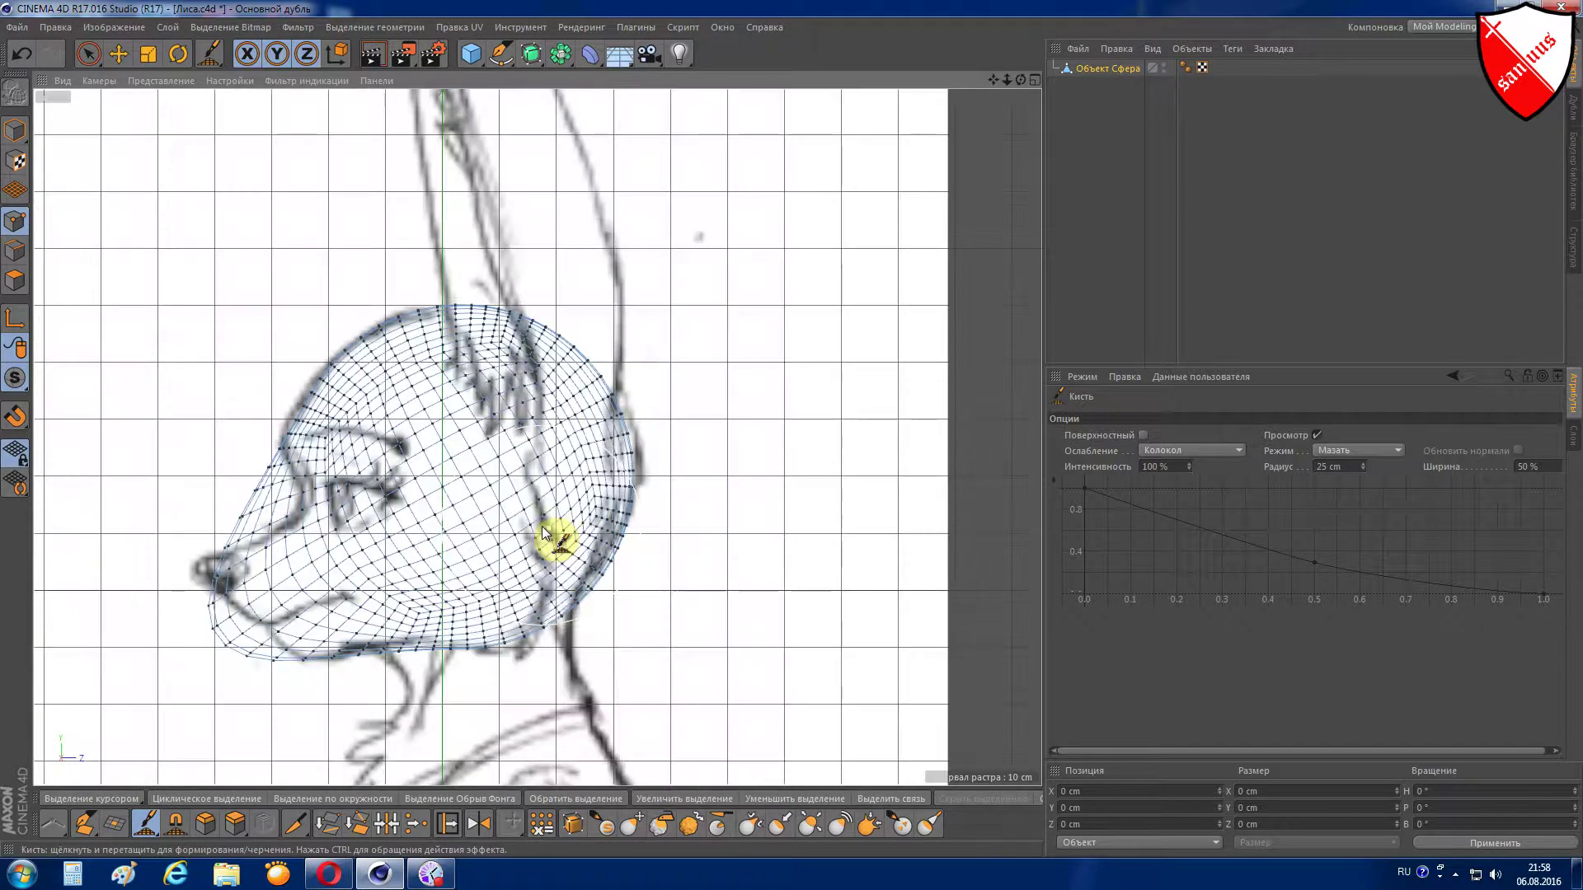
pyautogui.scroll(1, 577, 528)
pyautogui.moveTo(699, 449); pyautogui.dragTo(706, 452)
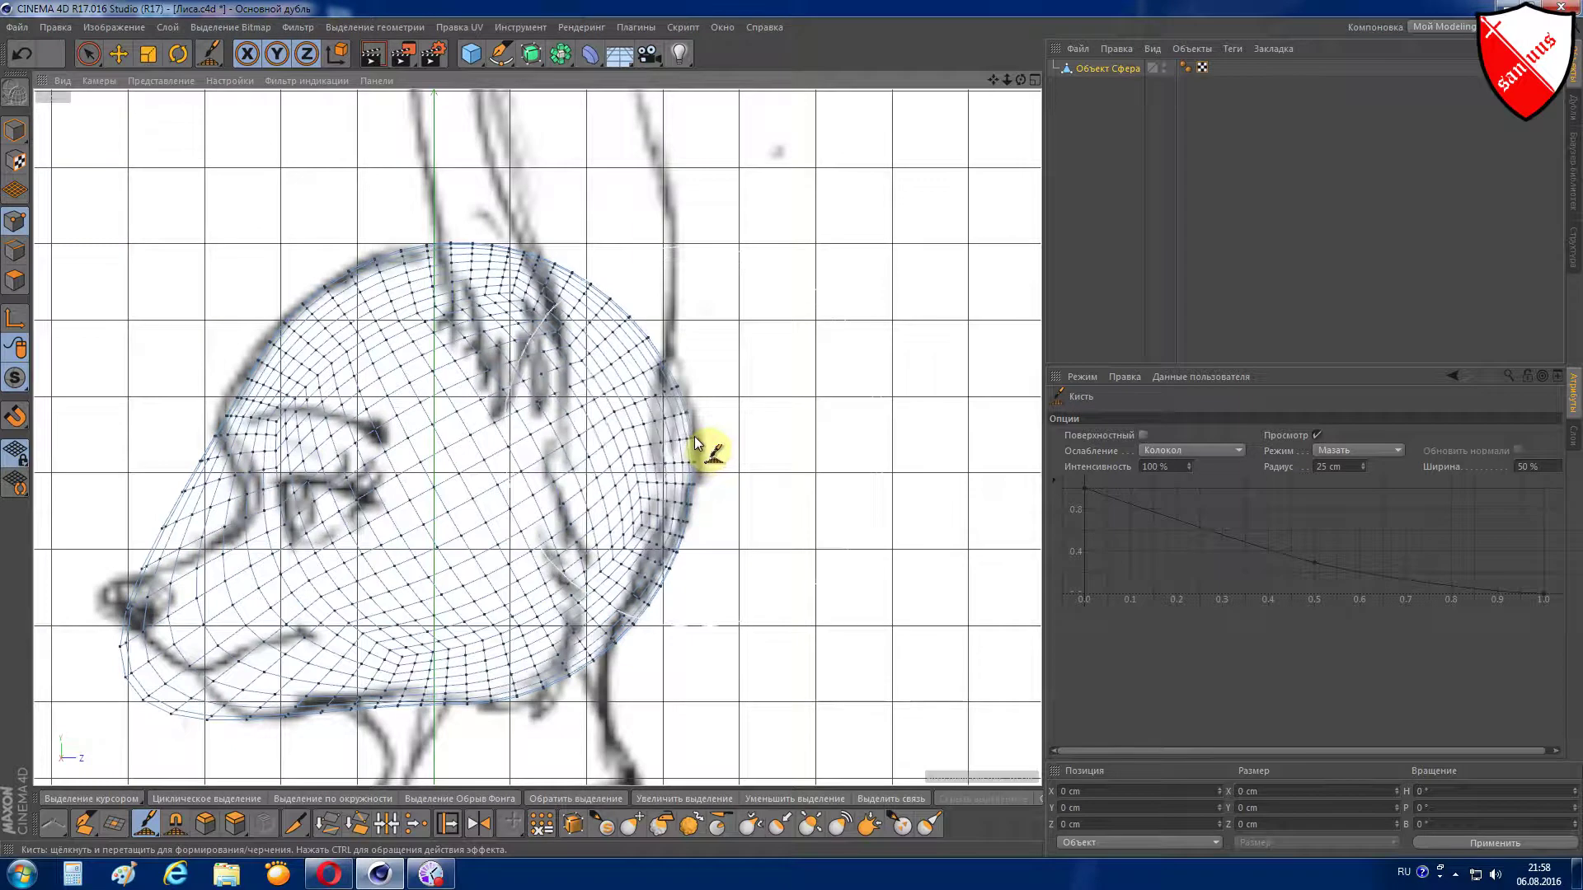
pyautogui.moveTo(706, 593); pyautogui.dragTo(664, 619)
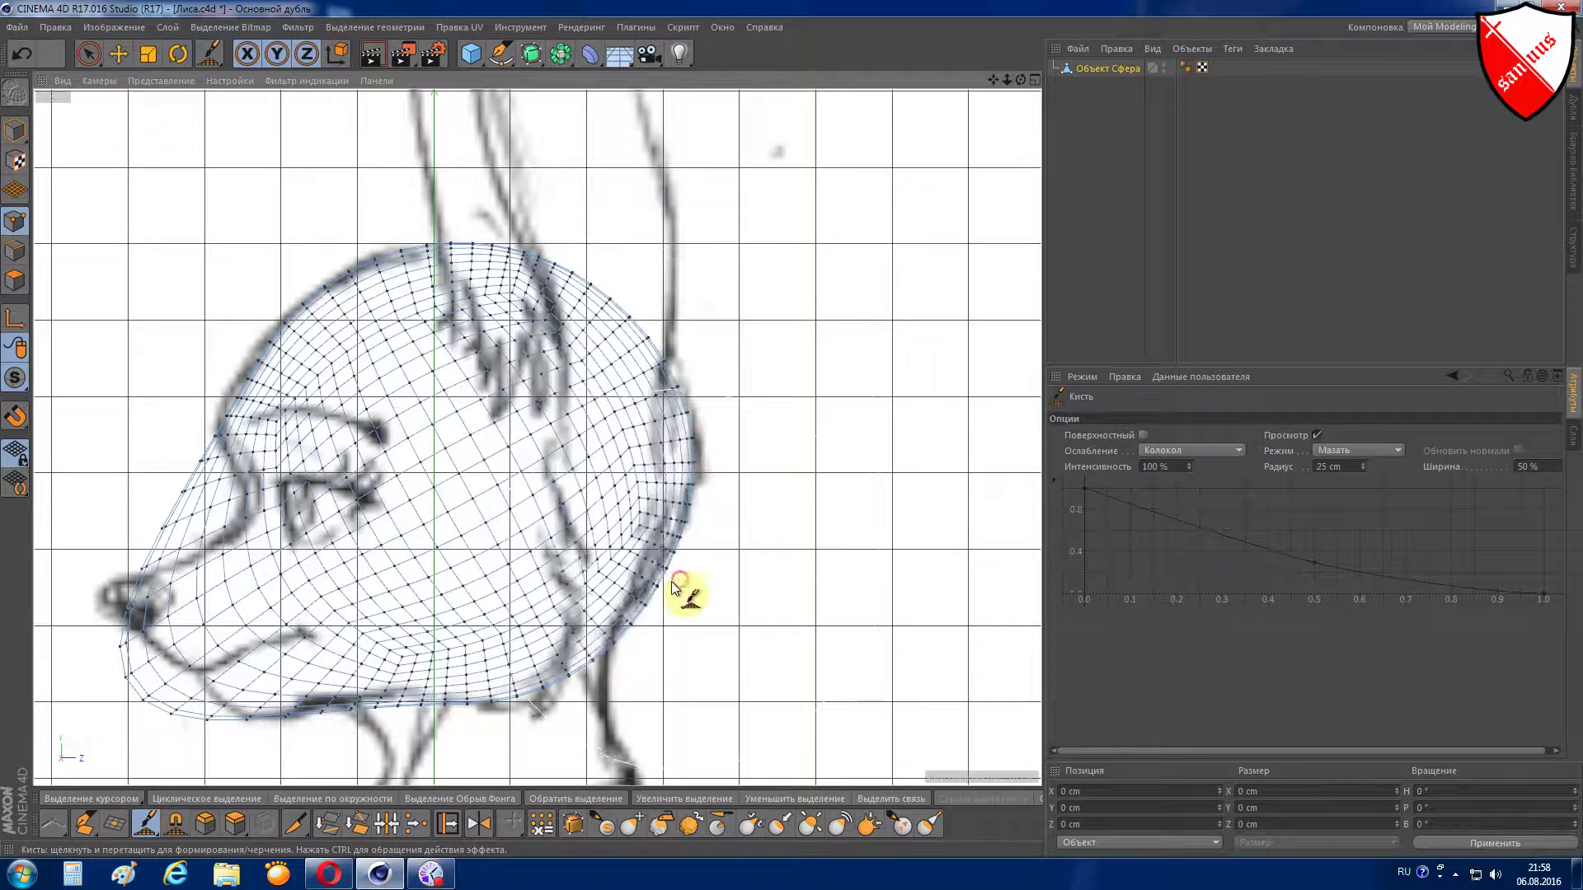
pyautogui.moveTo(540, 677)
pyautogui.mouseDown()
pyautogui.moveTo(530, 689)
pyautogui.moveTo(589, 664)
pyautogui.mouseUp()
pyautogui.moveTo(637, 597)
pyautogui.mouseDown()
pyautogui.moveTo(682, 555)
pyautogui.moveTo(537, 698)
pyautogui.moveTo(379, 735)
pyautogui.moveTo(367, 714)
pyautogui.moveTo(319, 725)
pyautogui.mouseUp()
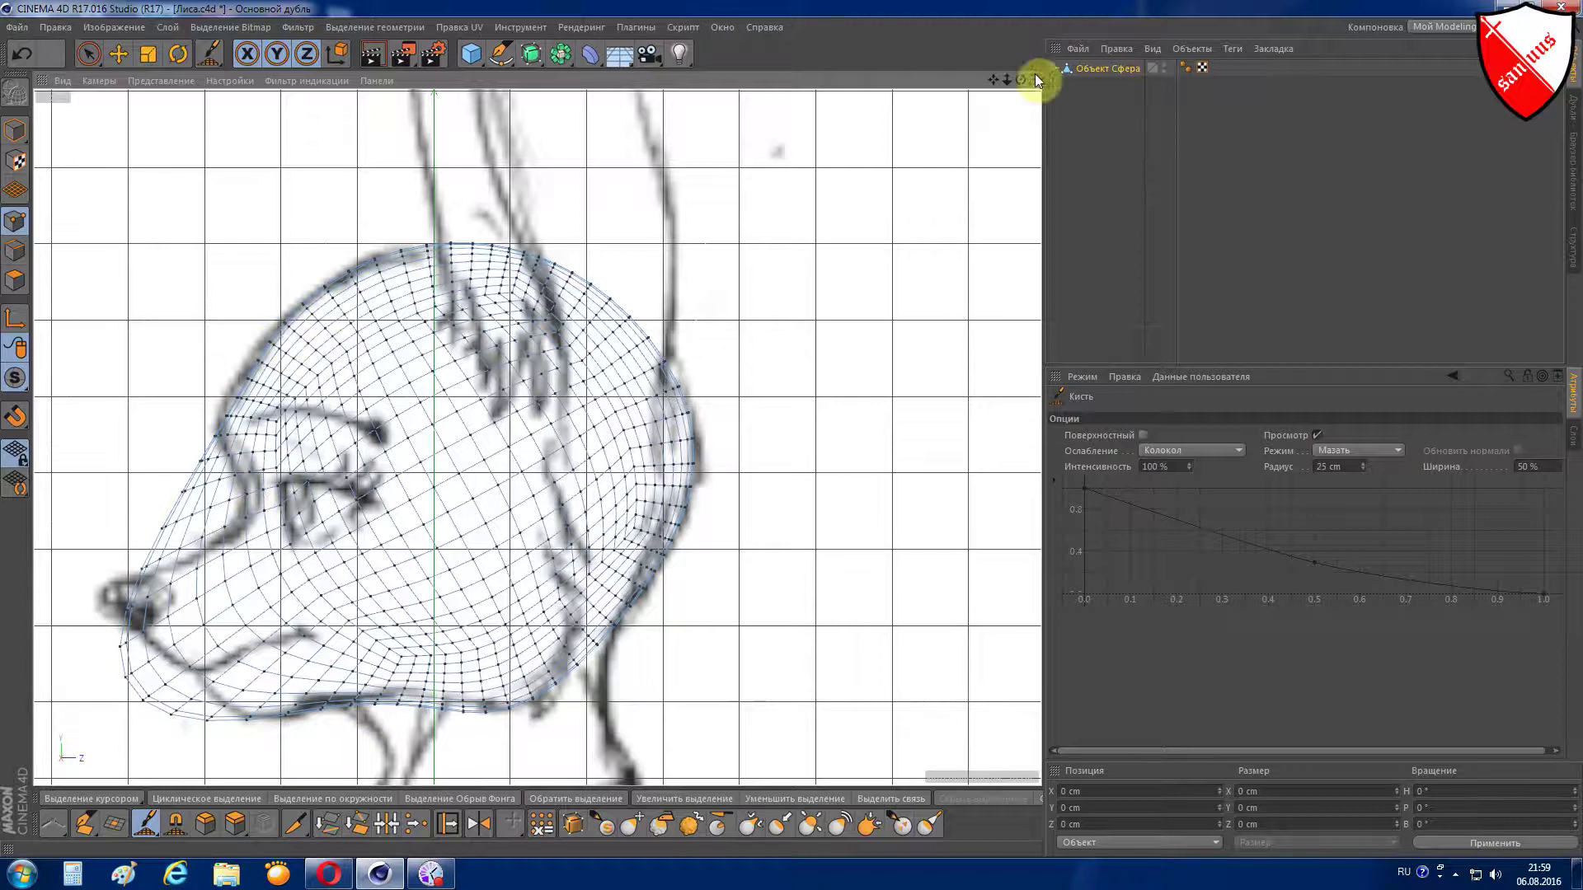
# - Smear the forehead, brow and nose bridge contours to match the sketch
pyautogui.moveTo(993, 80); pyautogui.dragTo(725, 283)
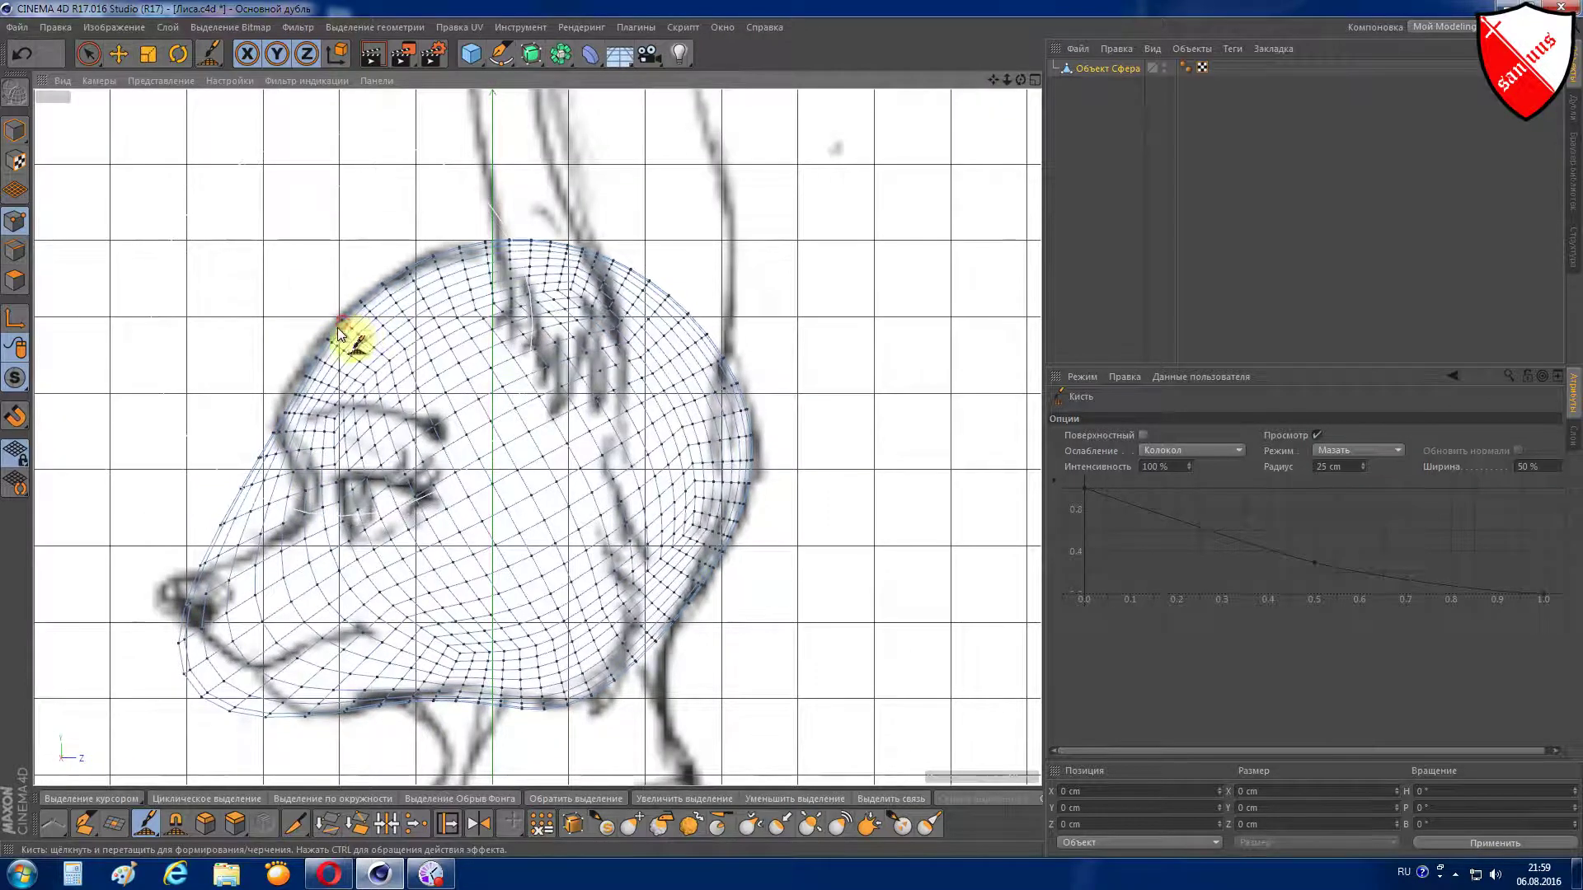
pyautogui.moveTo(353, 339)
pyautogui.mouseDown()
pyautogui.moveTo(316, 353)
pyautogui.moveTo(354, 326)
pyautogui.moveTo(321, 340)
pyautogui.moveTo(302, 380)
pyautogui.moveTo(304, 434)
pyautogui.moveTo(328, 448)
pyautogui.moveTo(249, 504)
pyautogui.moveTo(290, 501)
pyautogui.moveTo(300, 464)
pyautogui.mouseUp()
pyautogui.moveTo(310, 389)
pyautogui.mouseDown()
pyautogui.moveTo(297, 403)
pyautogui.moveTo(396, 300)
pyautogui.moveTo(298, 509)
pyautogui.mouseUp()
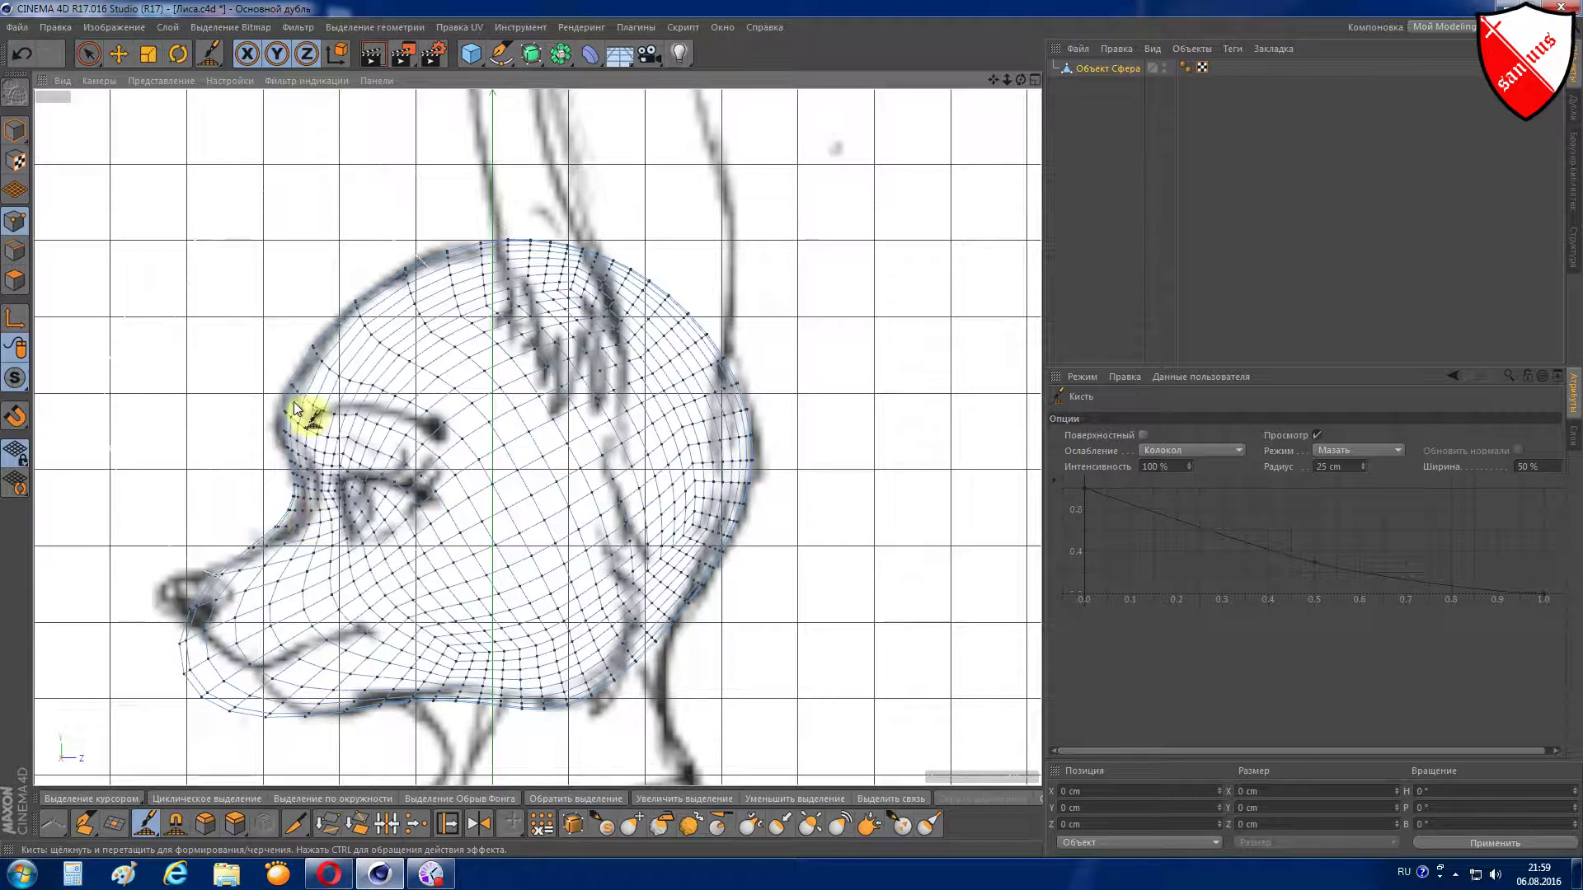
pyautogui.moveTo(294, 403); pyautogui.dragTo(287, 408)
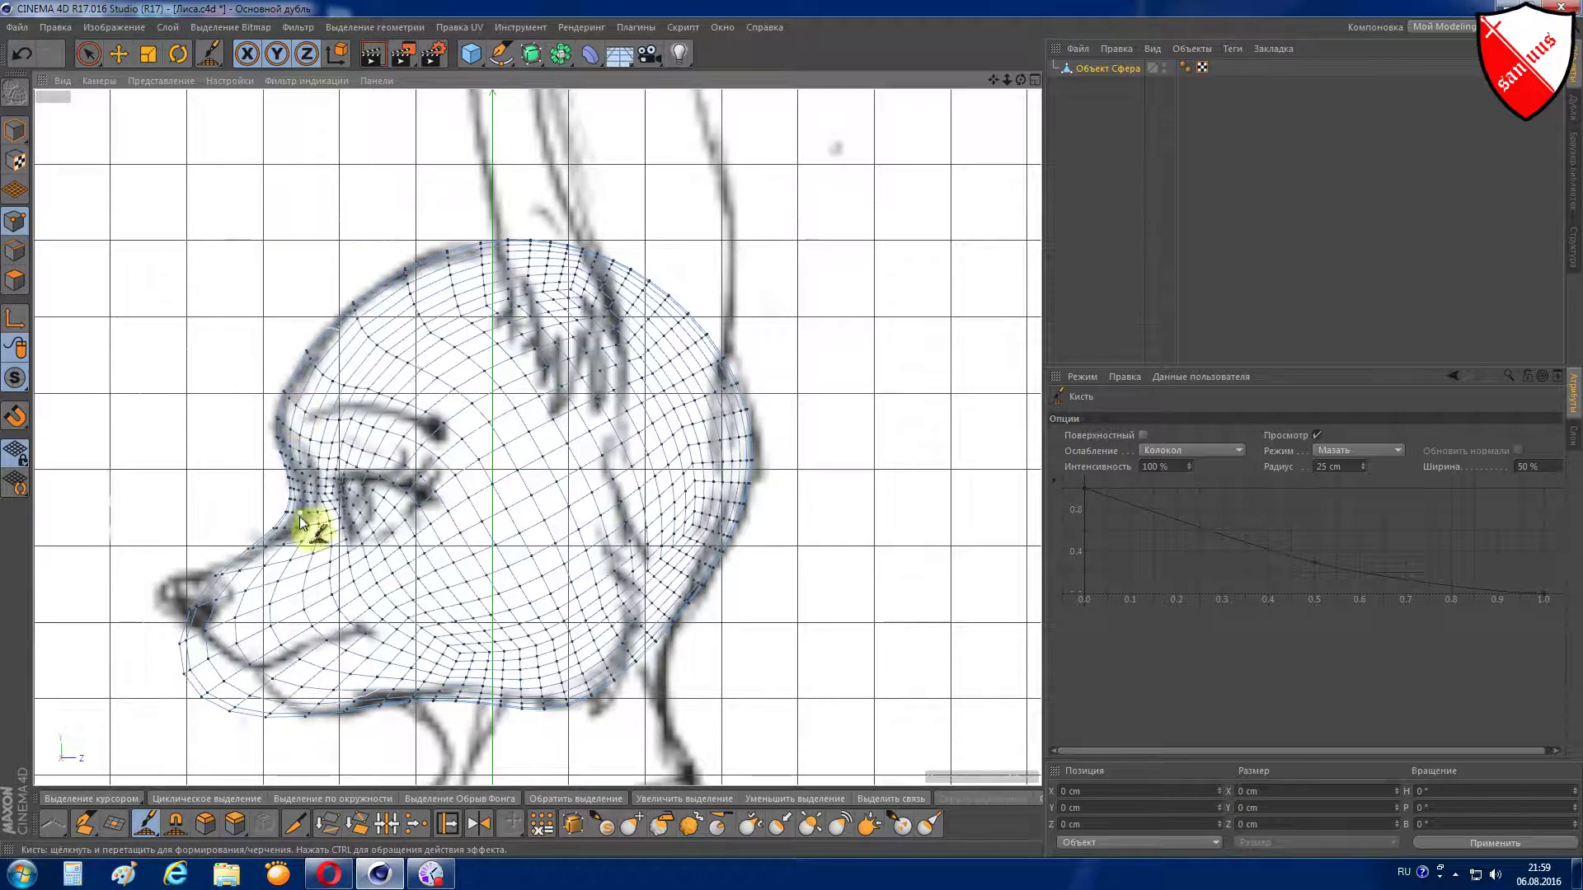
pyautogui.moveTo(287, 507); pyautogui.dragTo(303, 495)
pyautogui.moveTo(287, 422); pyautogui.dragTo(294, 406)
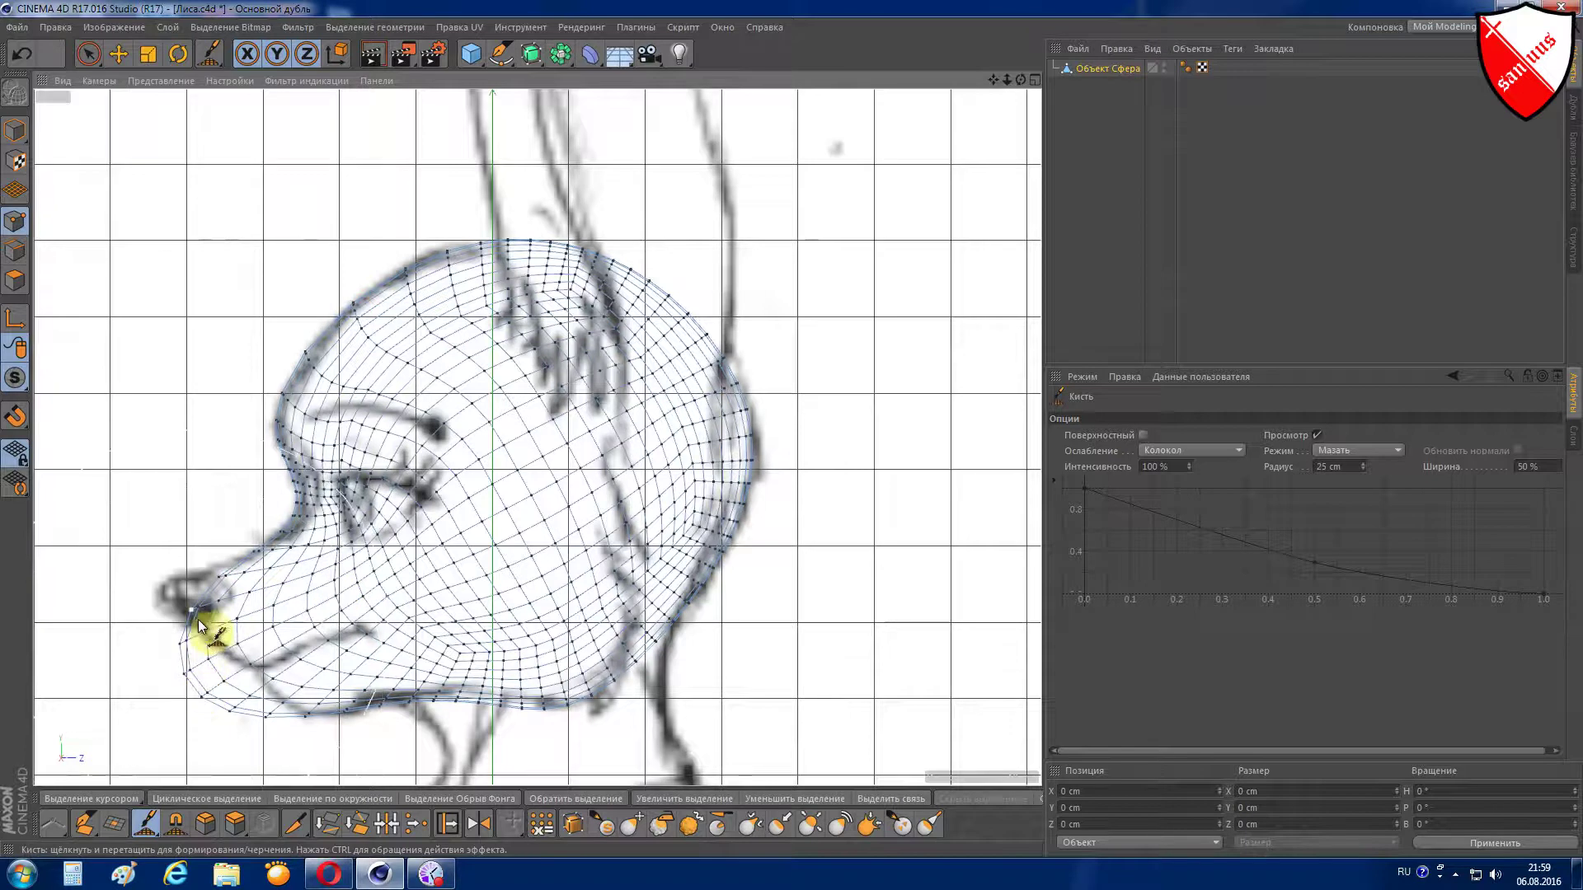
# - Pull the snout tip toward the sketched nose and shape the lower jaw edge
pyautogui.moveTo(198, 620); pyautogui.dragTo(175, 602)
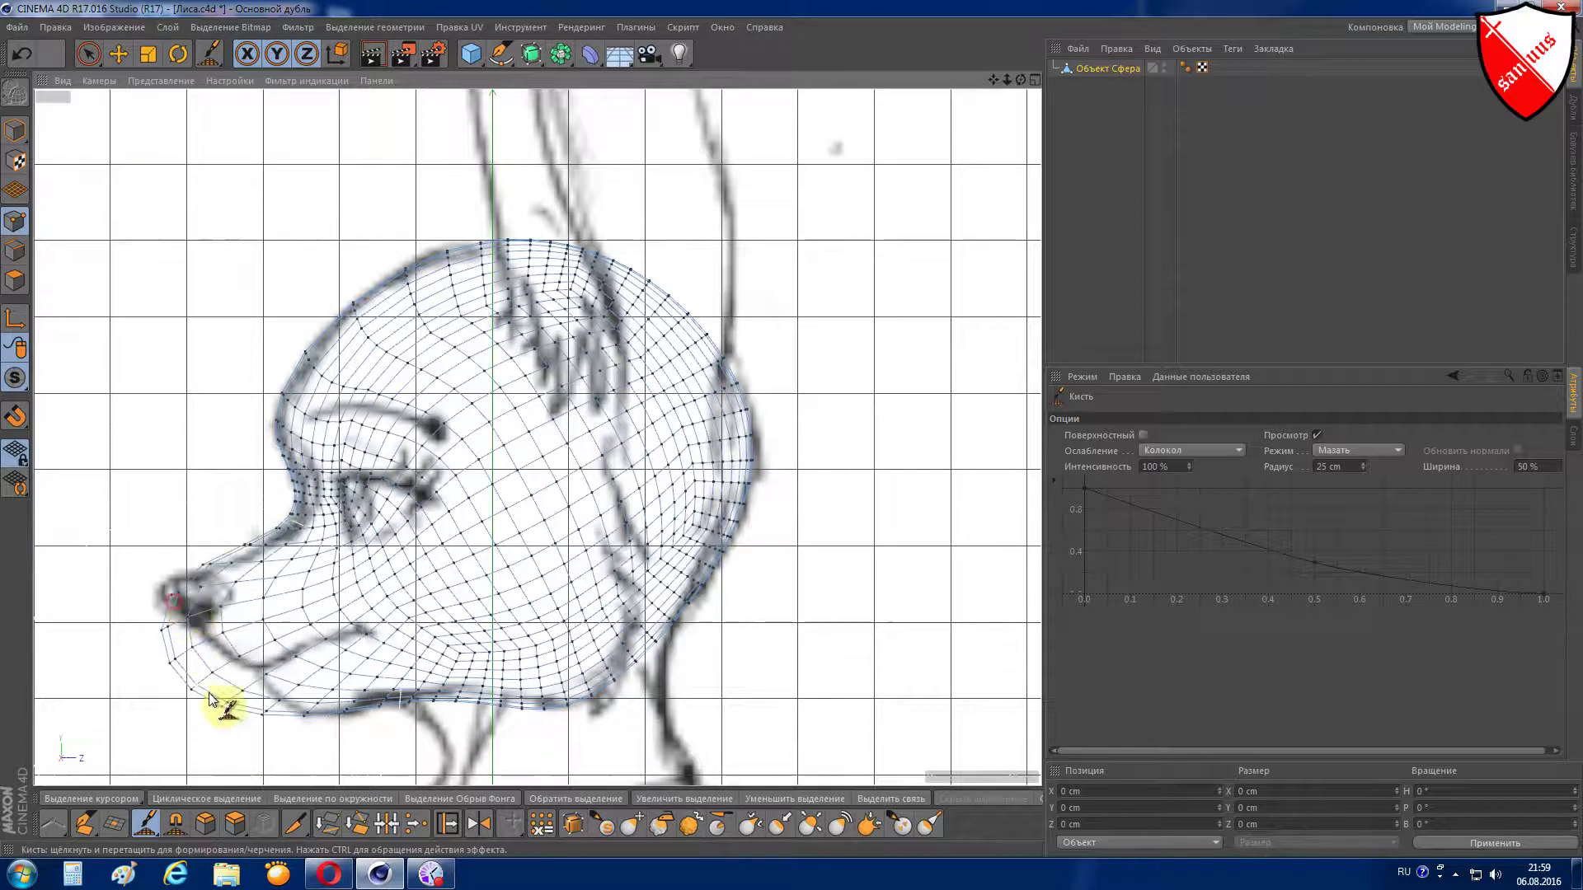
pyautogui.moveTo(210, 699)
pyautogui.mouseDown()
pyautogui.moveTo(234, 679)
pyautogui.moveTo(300, 708)
pyautogui.mouseUp()
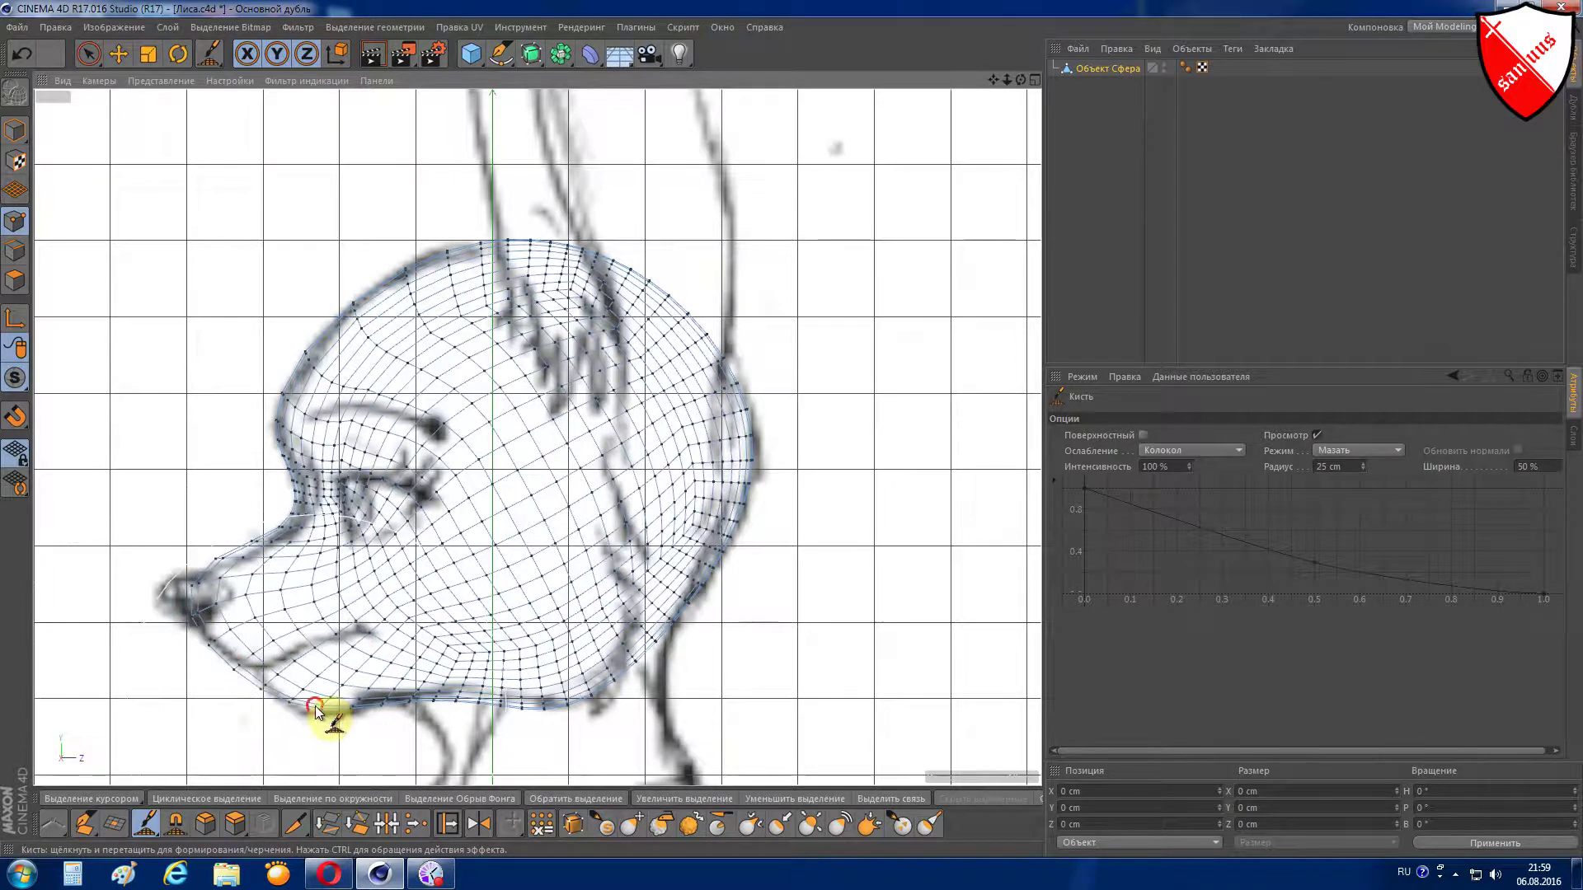
pyautogui.scroll(3, 184, 601)
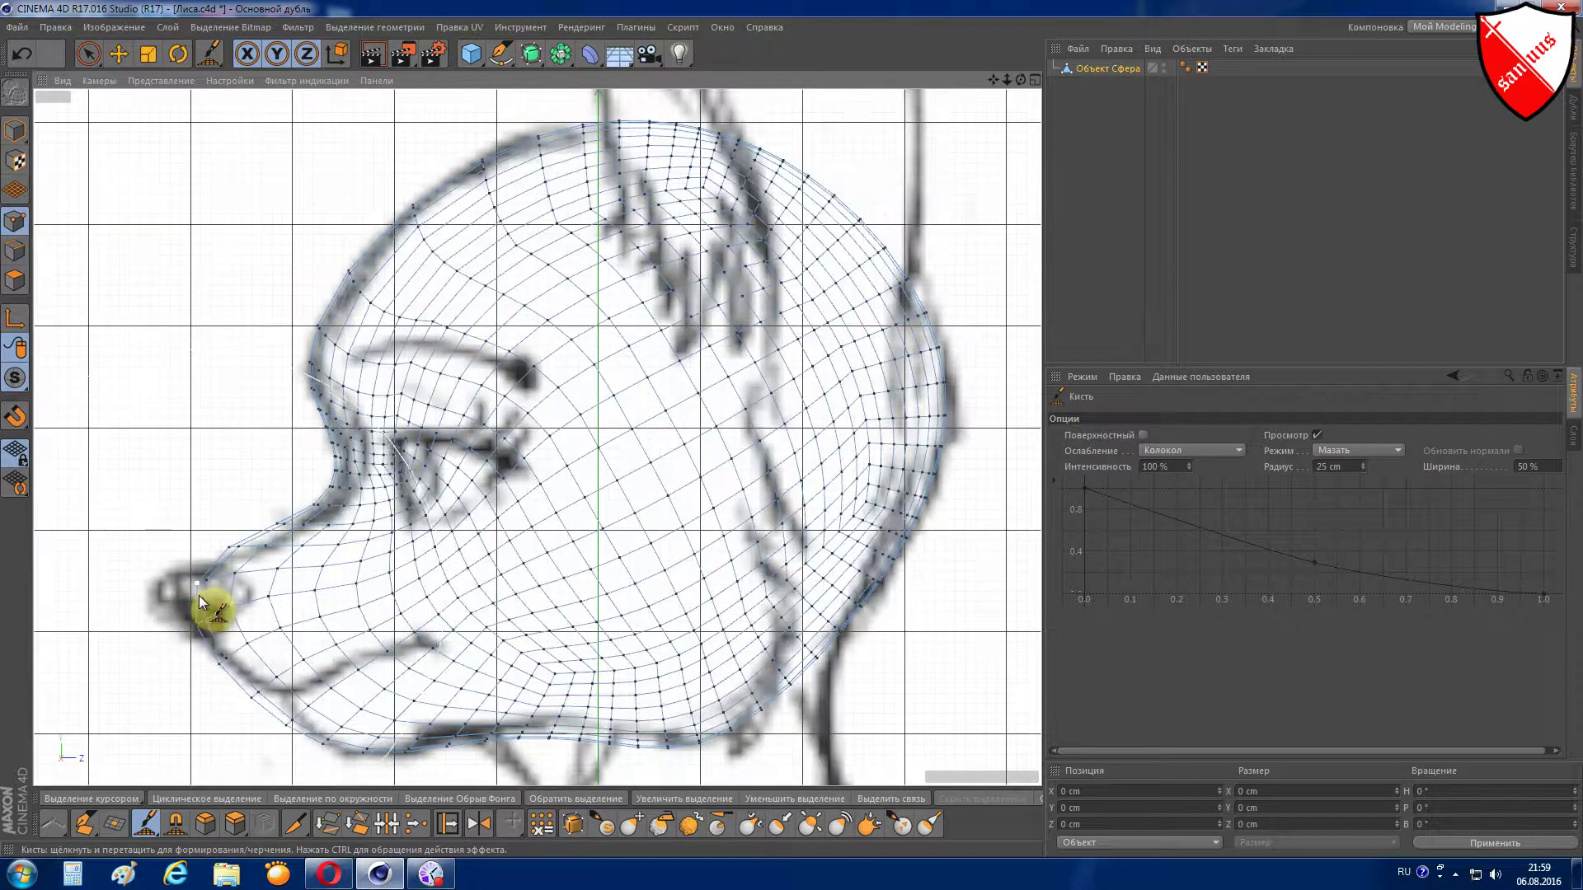
pyautogui.moveTo(199, 595)
pyautogui.mouseDown()
pyautogui.moveTo(211, 653)
pyautogui.moveTo(254, 707)
pyautogui.moveTo(388, 763)
pyautogui.moveTo(367, 763)
pyautogui.mouseUp()
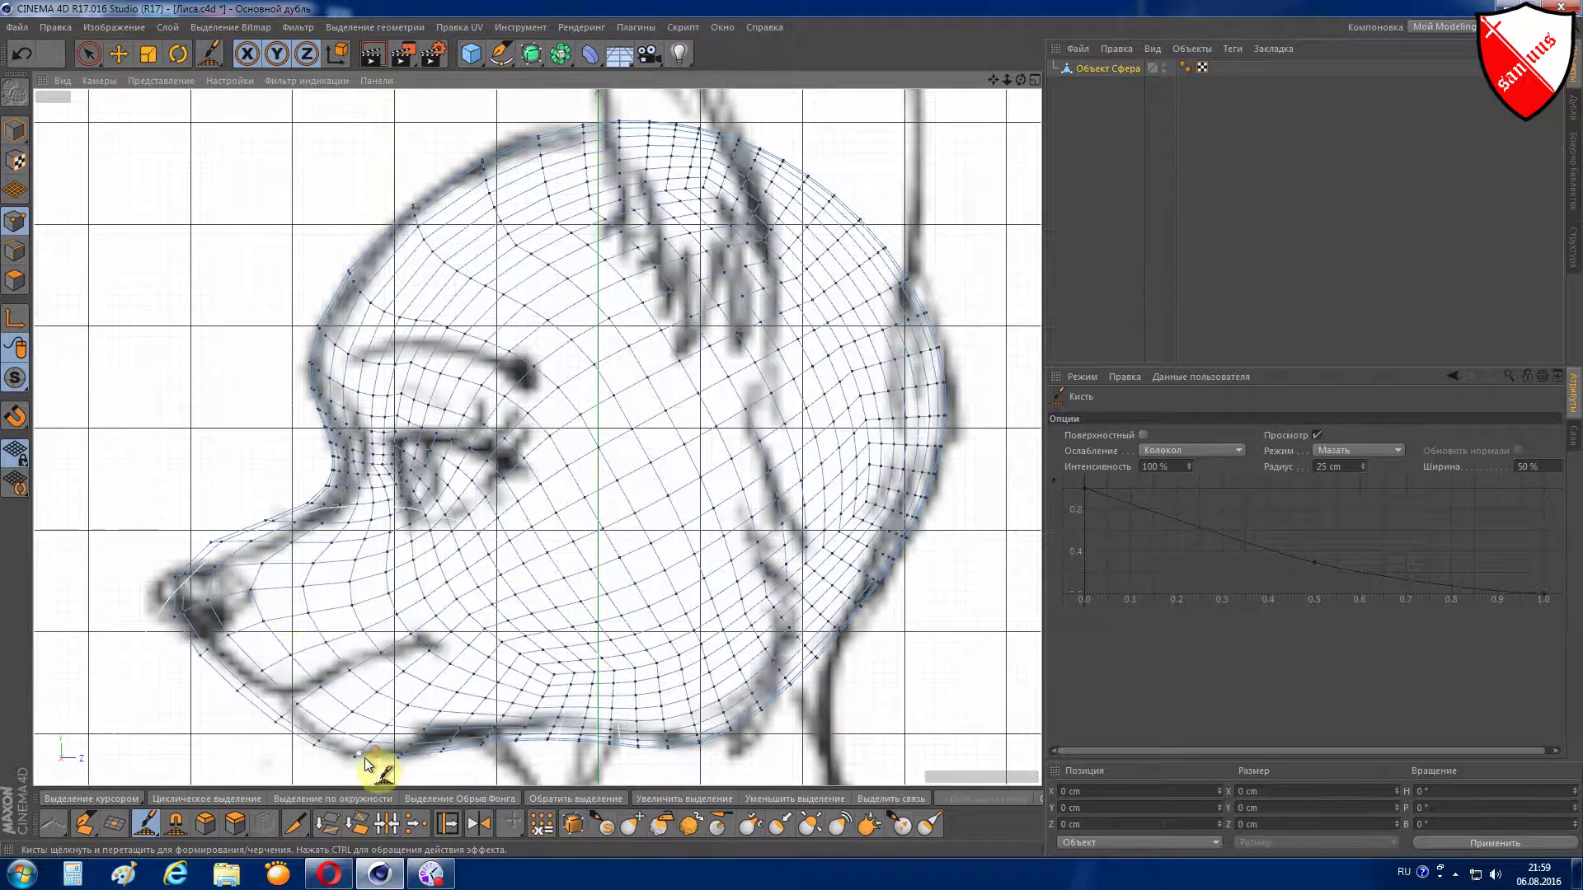
pyautogui.moveTo(173, 587)
pyautogui.mouseDown()
pyautogui.moveTo(170, 601)
pyautogui.moveTo(212, 558)
pyautogui.moveTo(184, 640)
pyautogui.moveTo(390, 765)
pyautogui.moveTo(700, 742)
pyautogui.mouseUp()
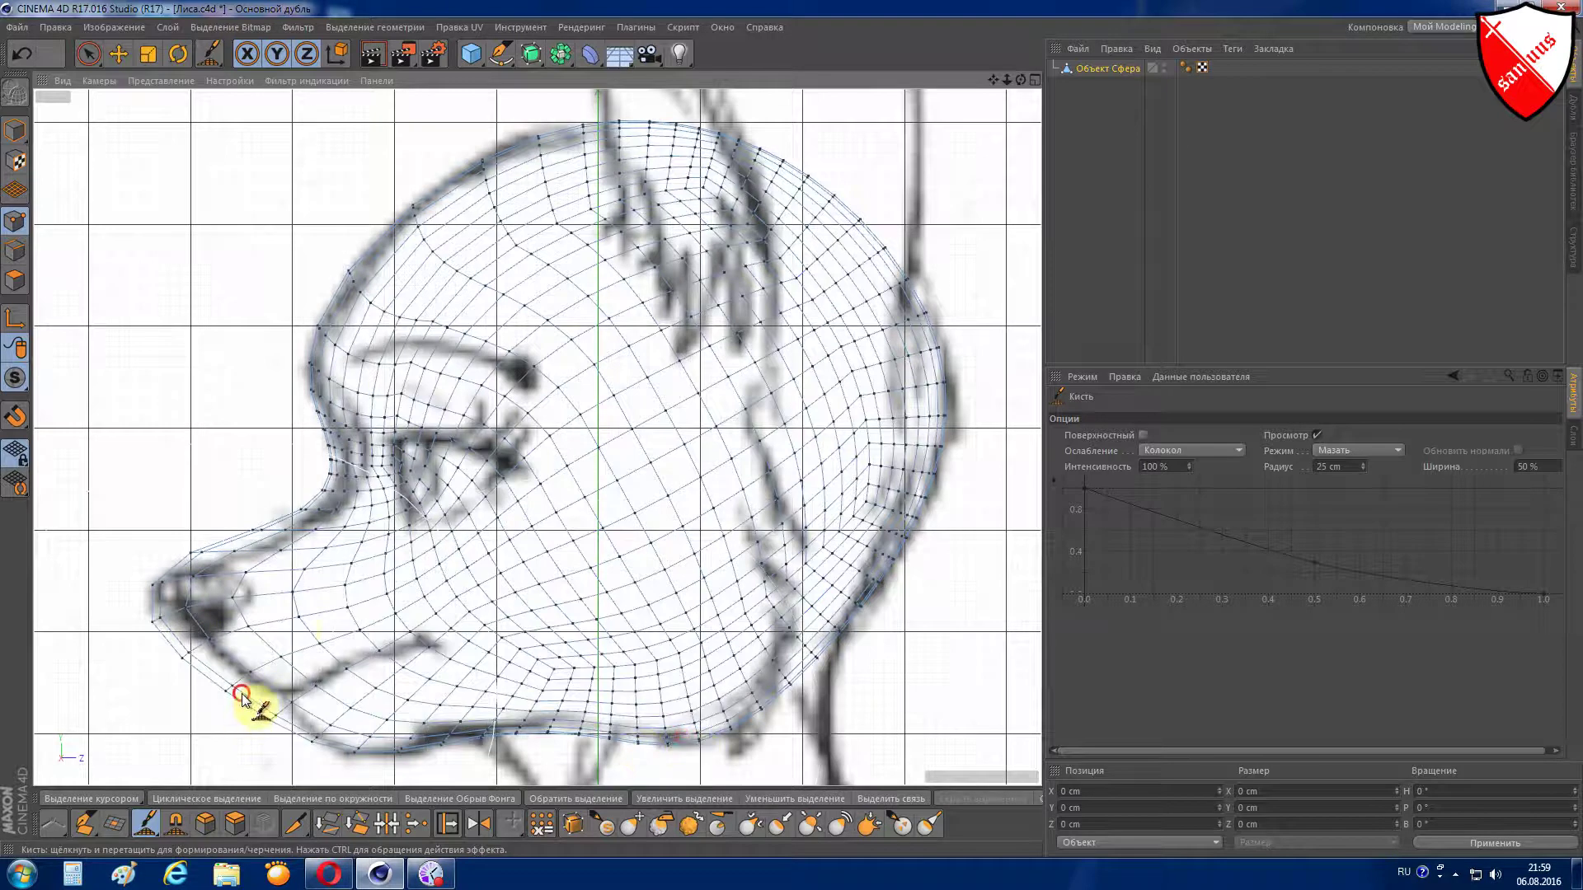
pyautogui.moveTo(241, 697); pyautogui.dragTo(264, 695)
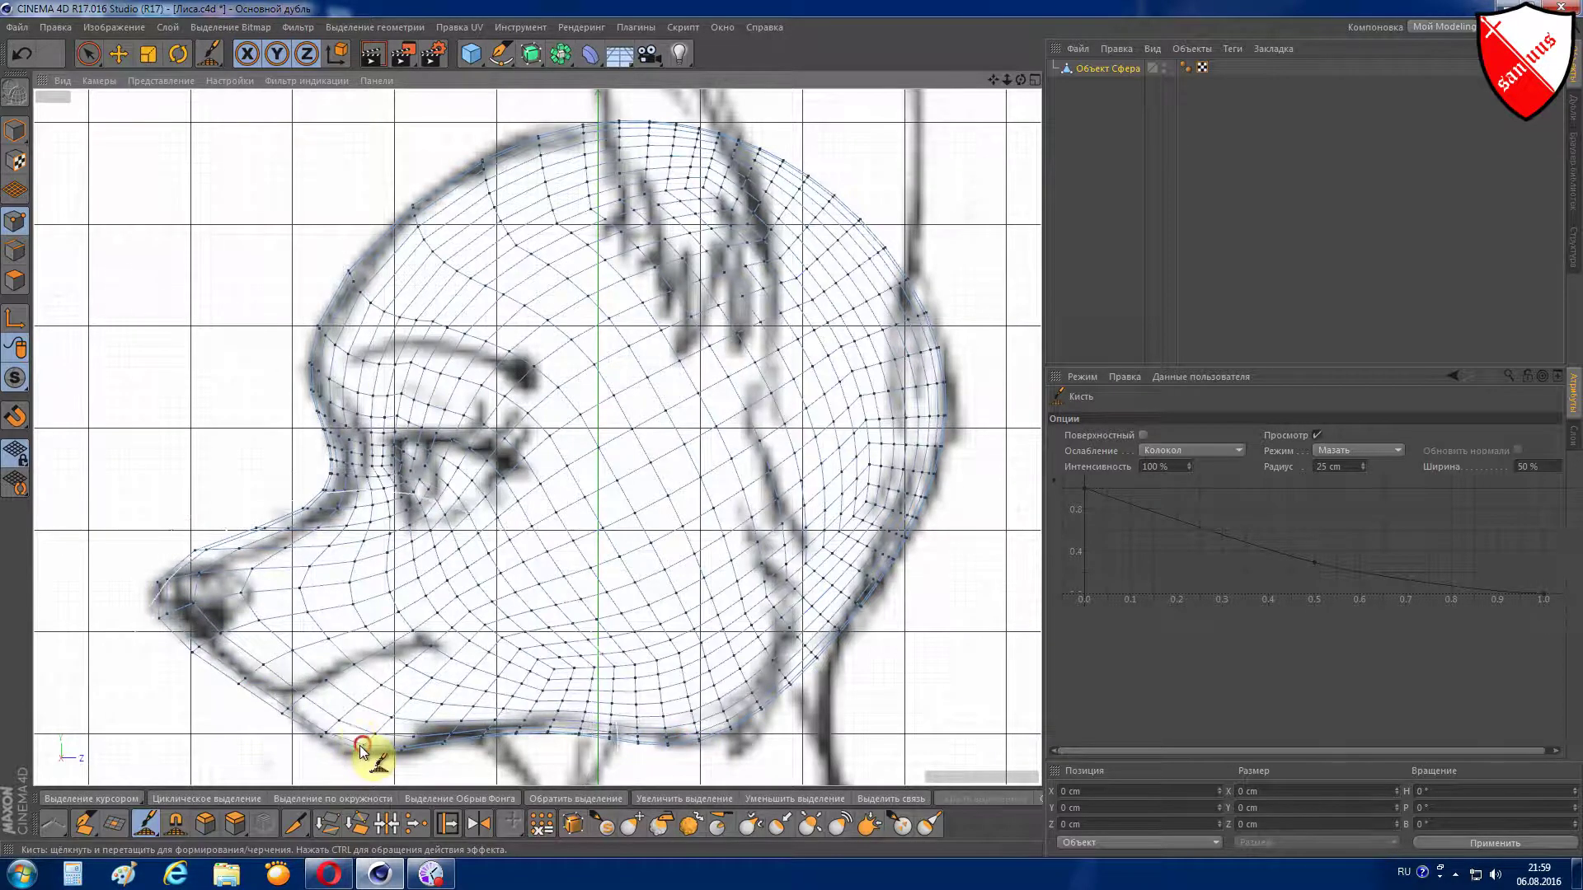
pyautogui.moveTo(360, 748)
pyautogui.mouseDown()
pyautogui.moveTo(739, 742)
pyautogui.moveTo(721, 741)
pyautogui.mouseUp()
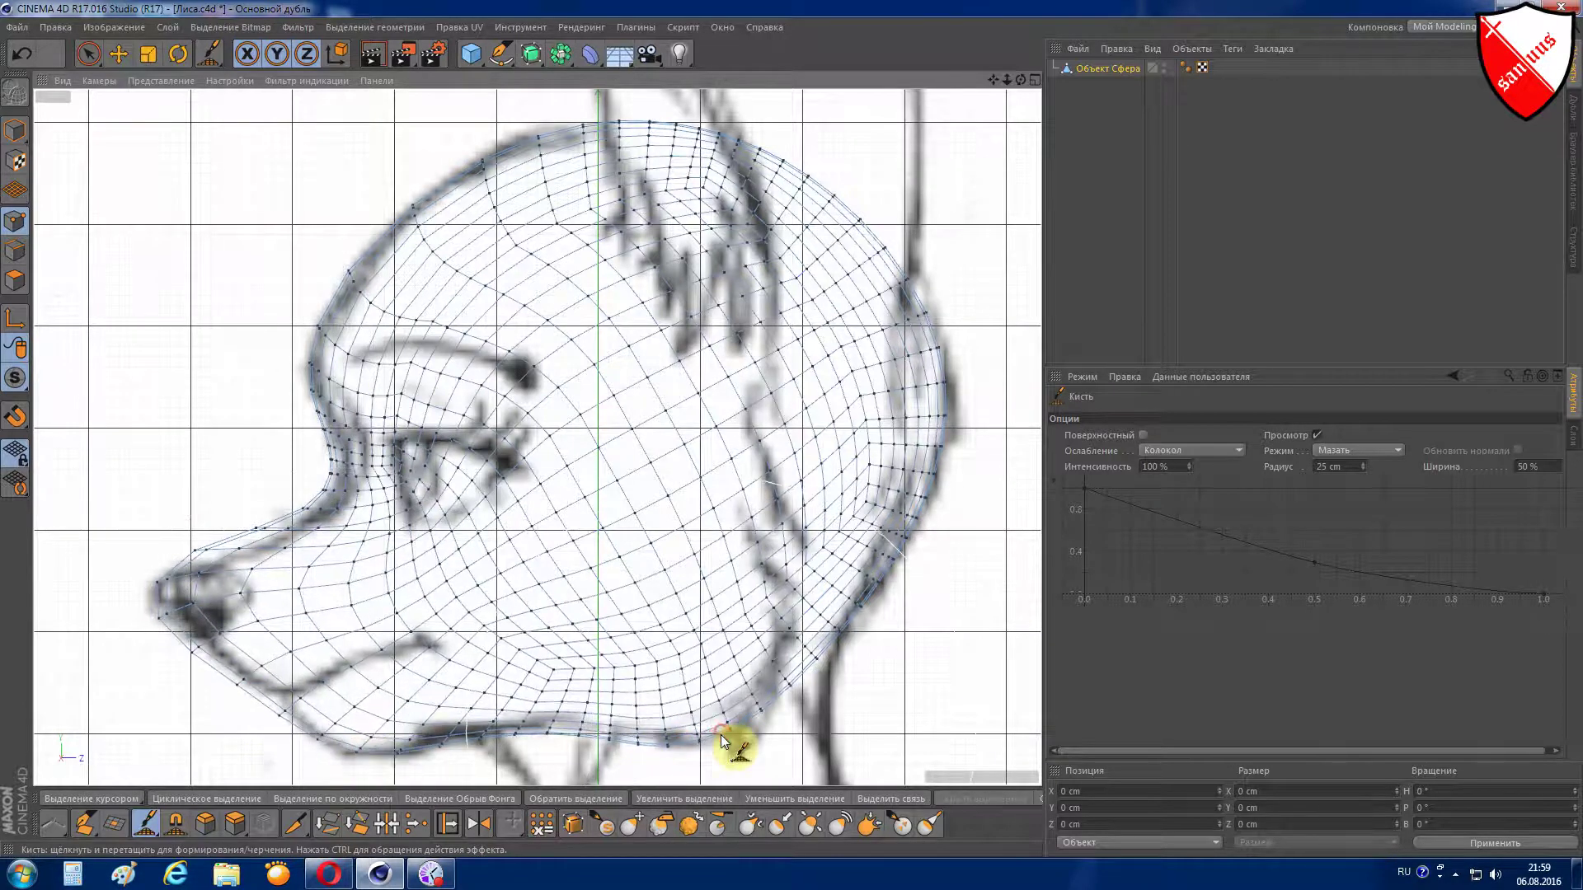
# - Set the brush radius to 10 cm and refine the nose bridge
pyautogui.click(1329, 467)
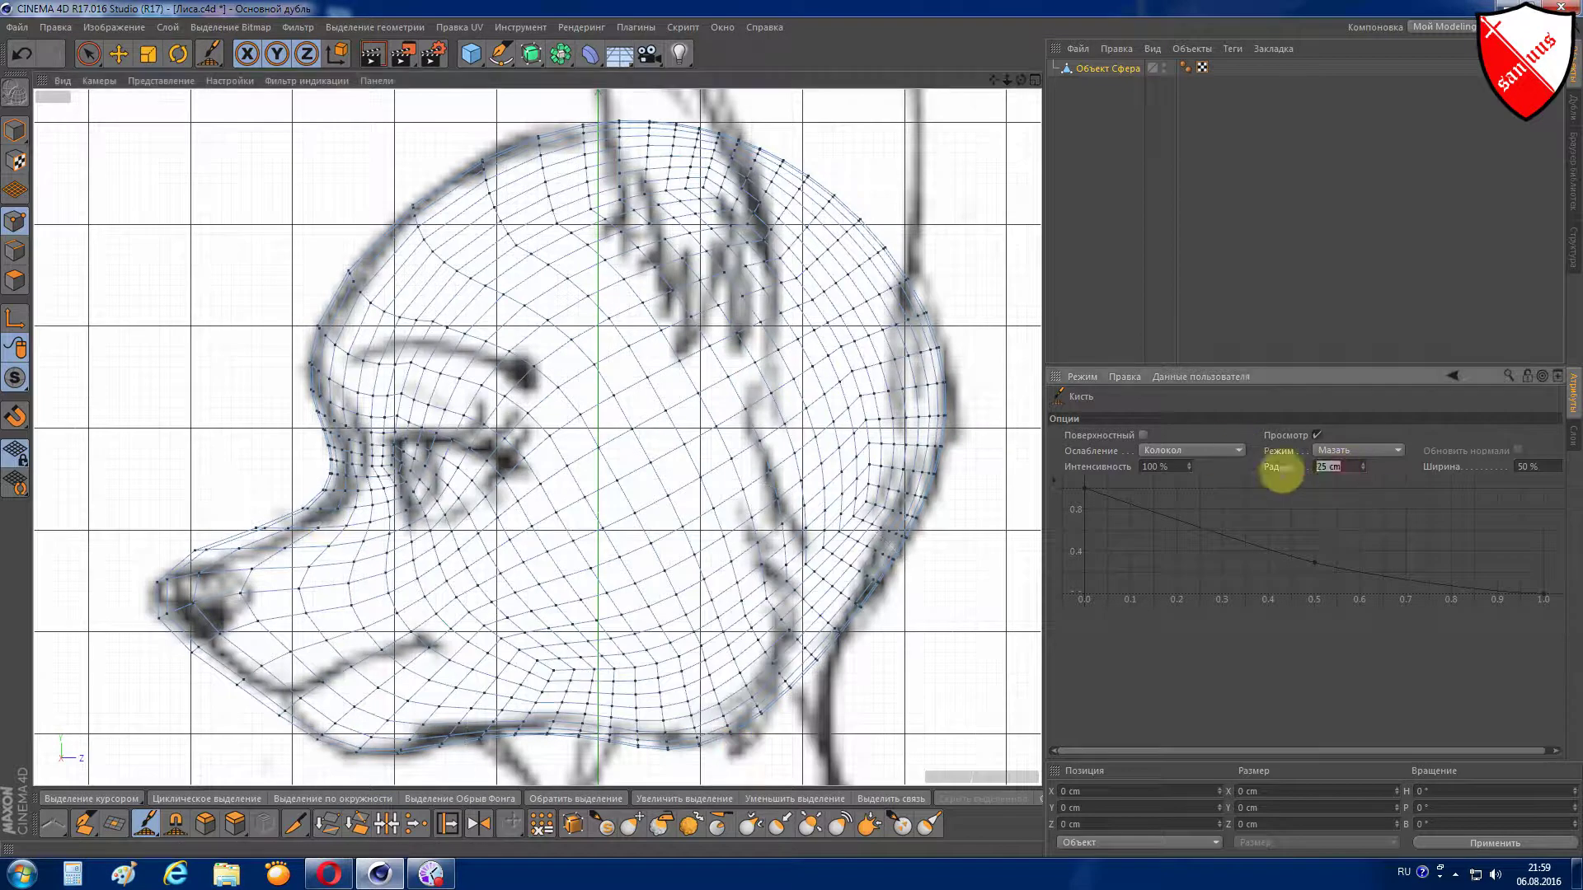
pyautogui.write('10')
pyautogui.press('Return')
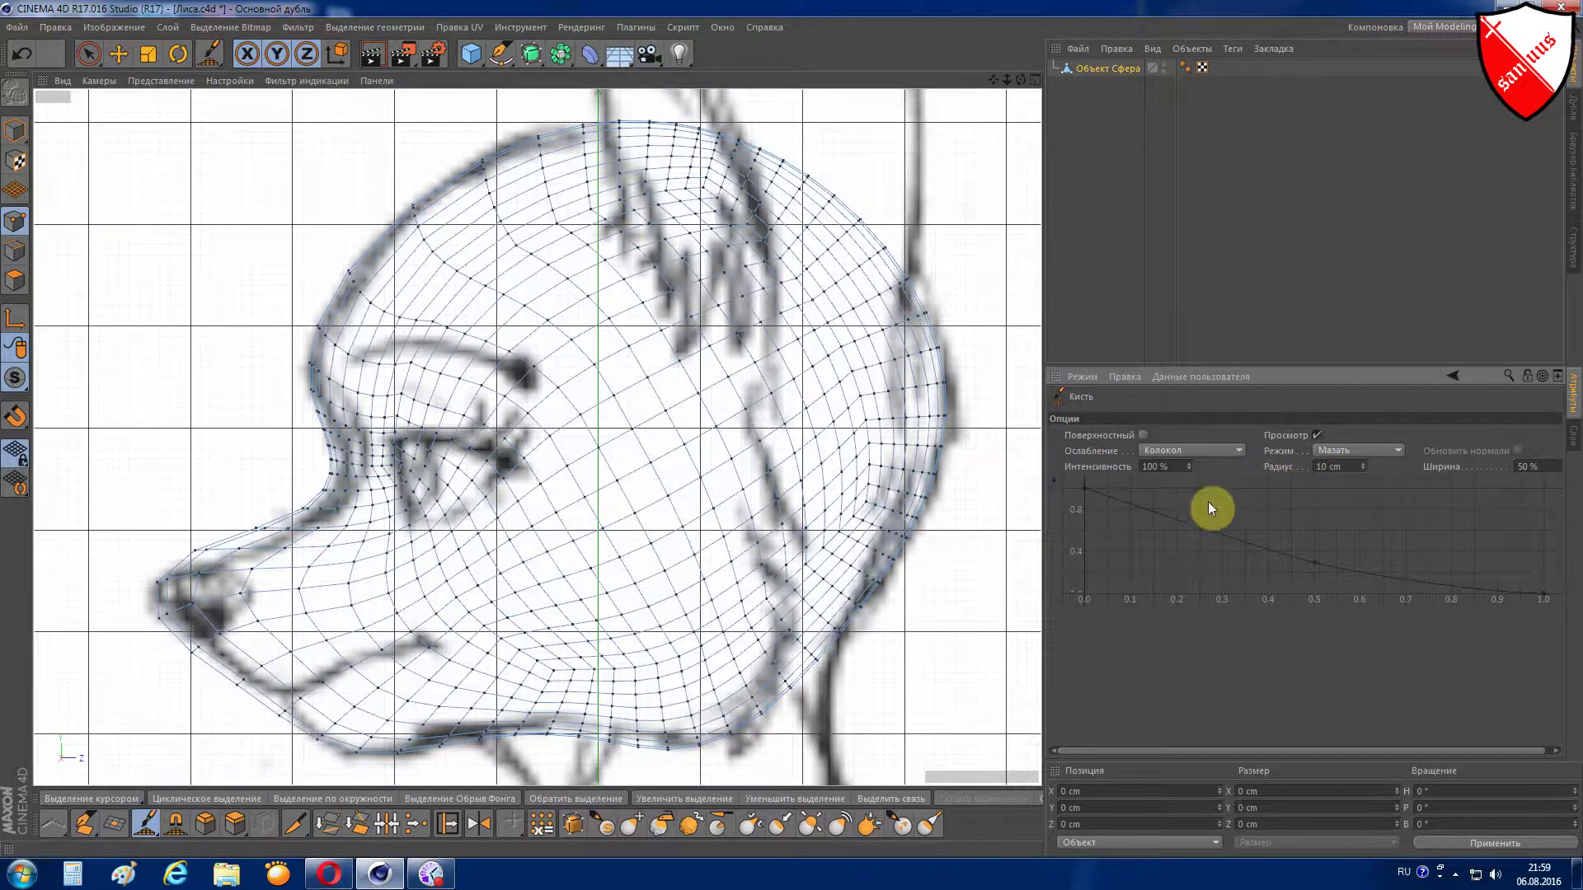
pyautogui.scroll(2, 248, 530)
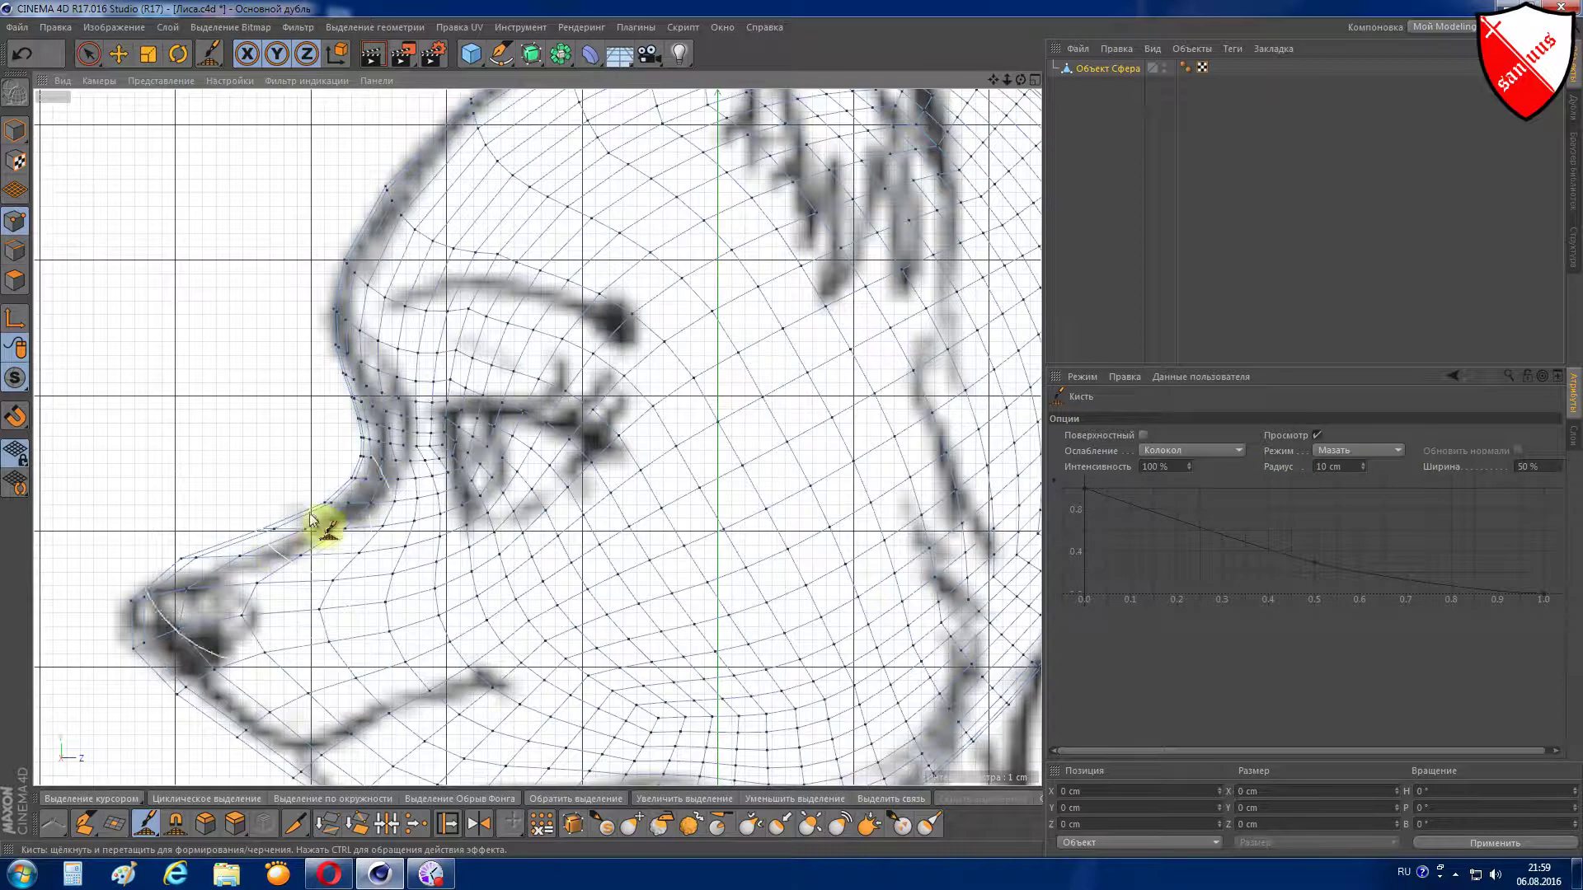
pyautogui.moveTo(371, 459)
pyautogui.mouseDown()
pyautogui.moveTo(362, 412)
pyautogui.moveTo(343, 504)
pyautogui.moveTo(202, 575)
pyautogui.moveTo(145, 651)
pyautogui.moveTo(212, 718)
pyautogui.moveTo(219, 706)
pyautogui.mouseUp()
# - Smear the jaw line and nudge the lower jaw edge onto the sketched chin
pyautogui.scroll(-1, 280, 729)
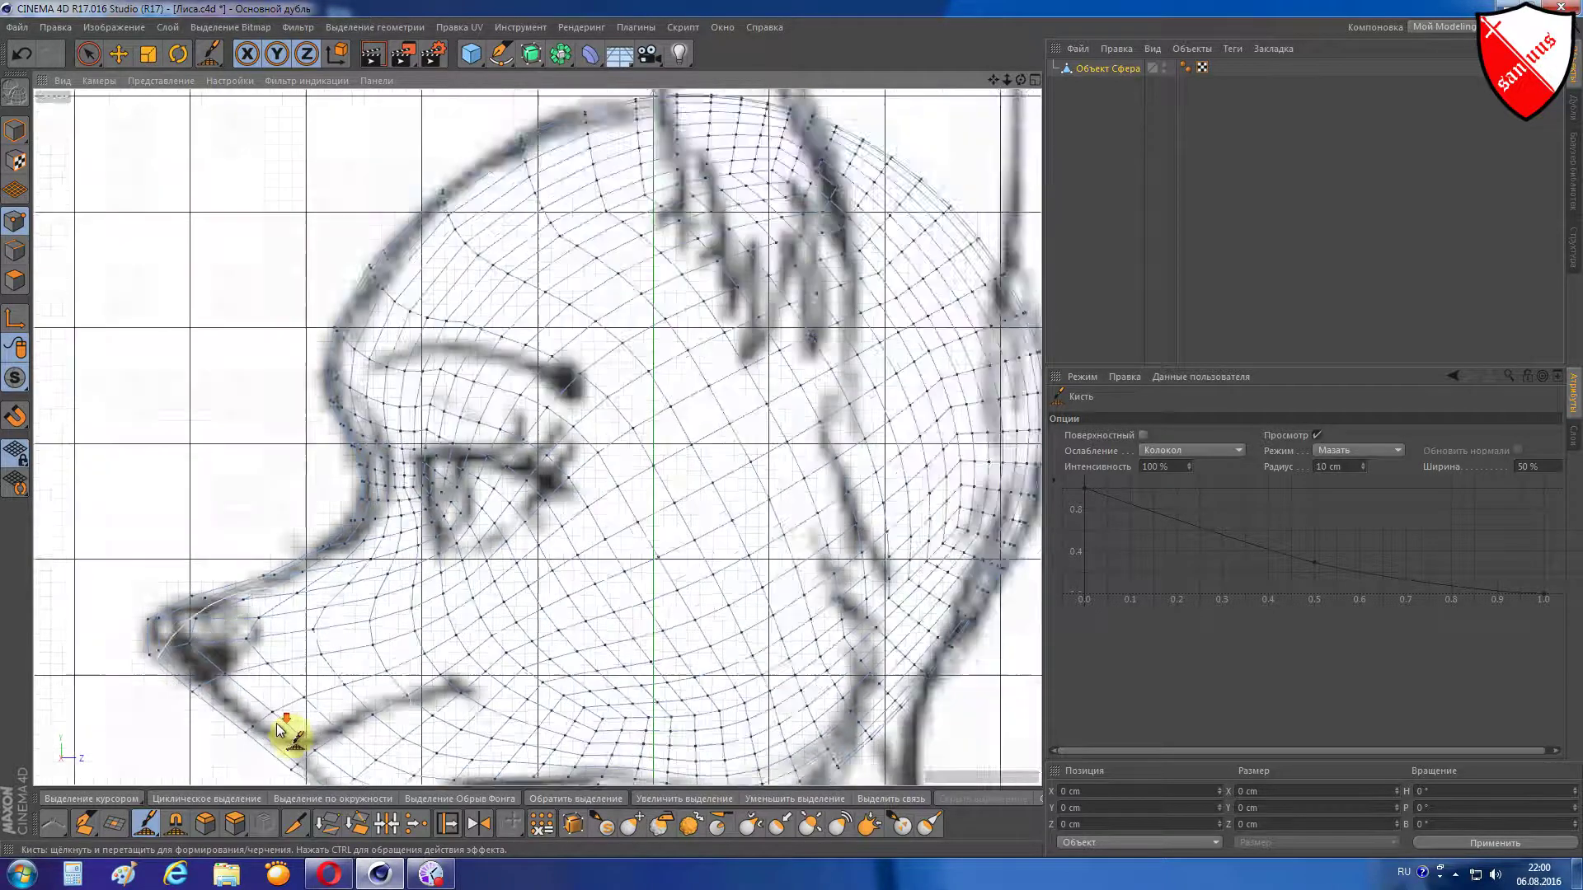
pyautogui.scroll(-2, 280, 729)
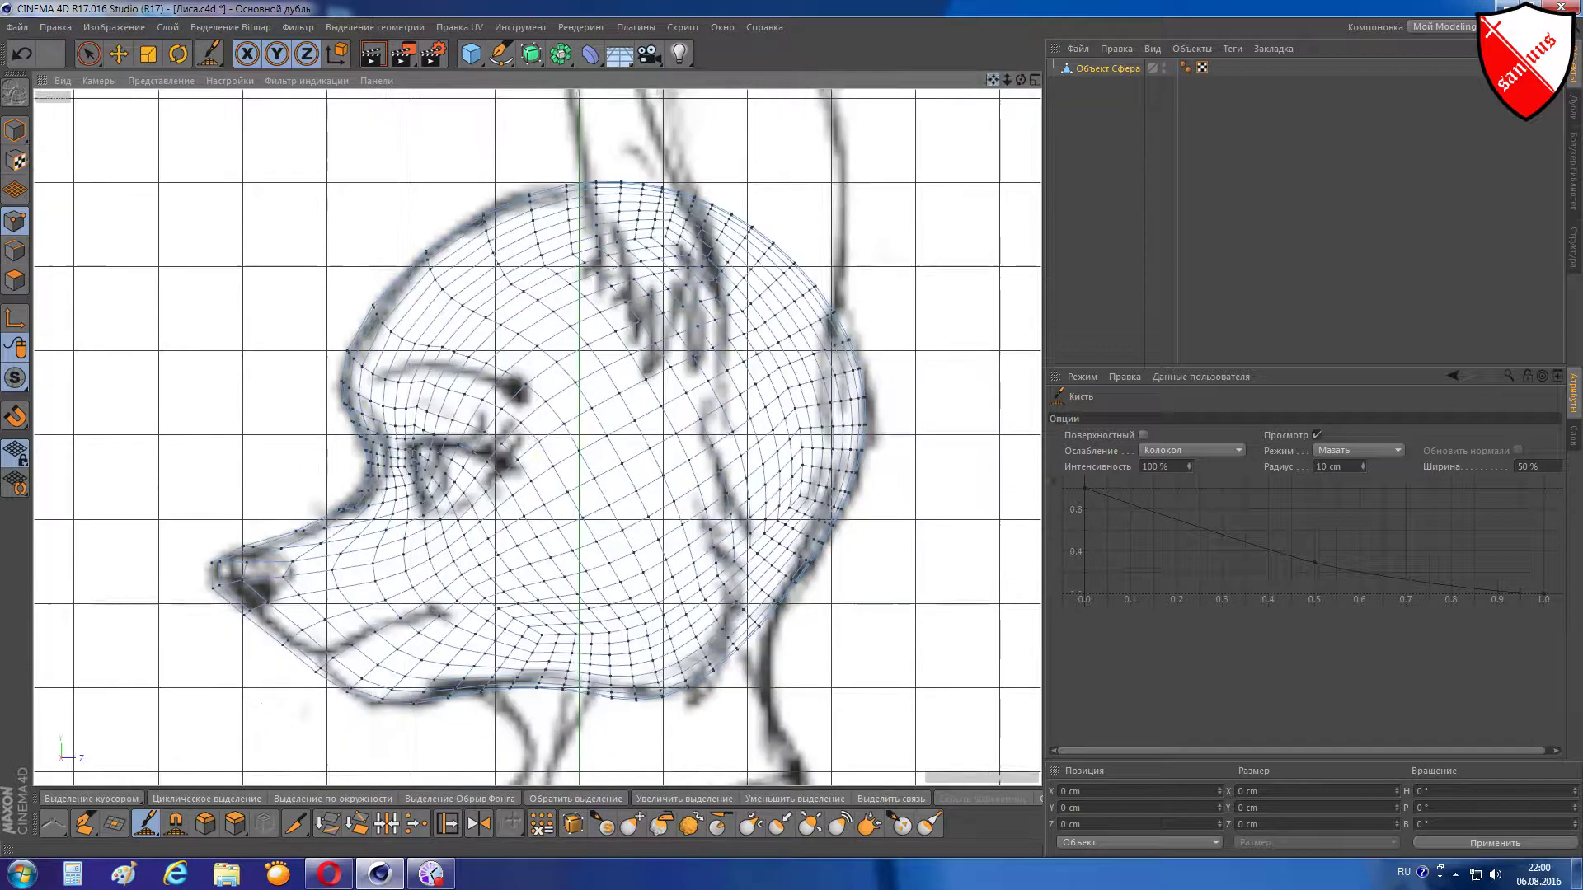
pyautogui.scroll(2, 406, 566)
pyautogui.scroll(2, 407, 566)
pyautogui.moveTo(259, 723); pyautogui.dragTo(276, 717)
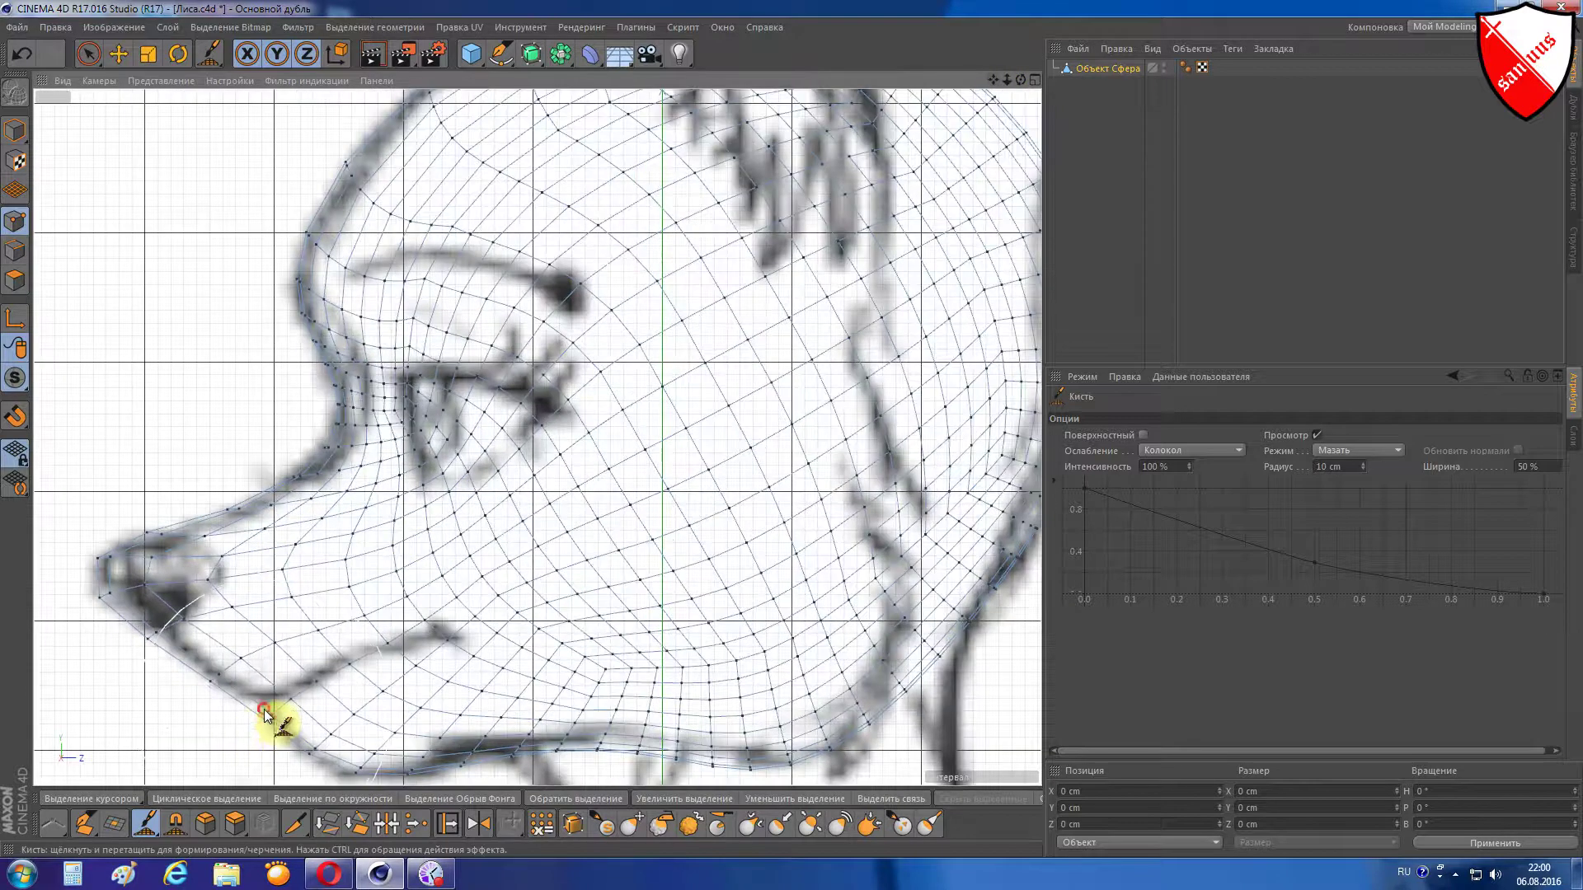
pyautogui.scroll(-1, 630, 725)
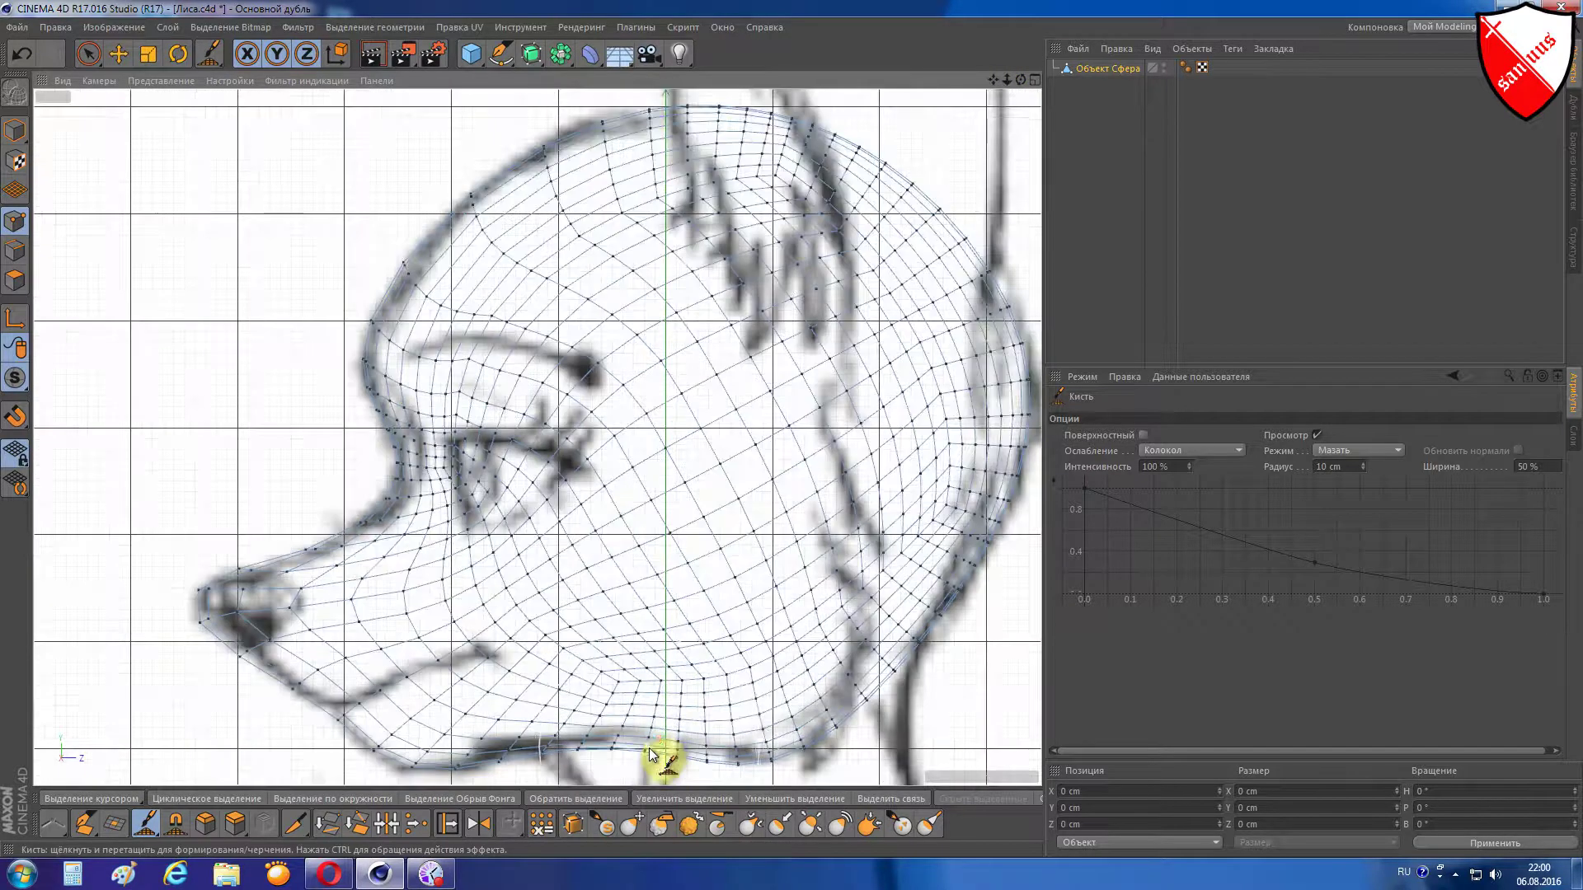
pyautogui.moveTo(651, 753); pyautogui.dragTo(650, 747)
pyautogui.scroll(-3, 611, 707)
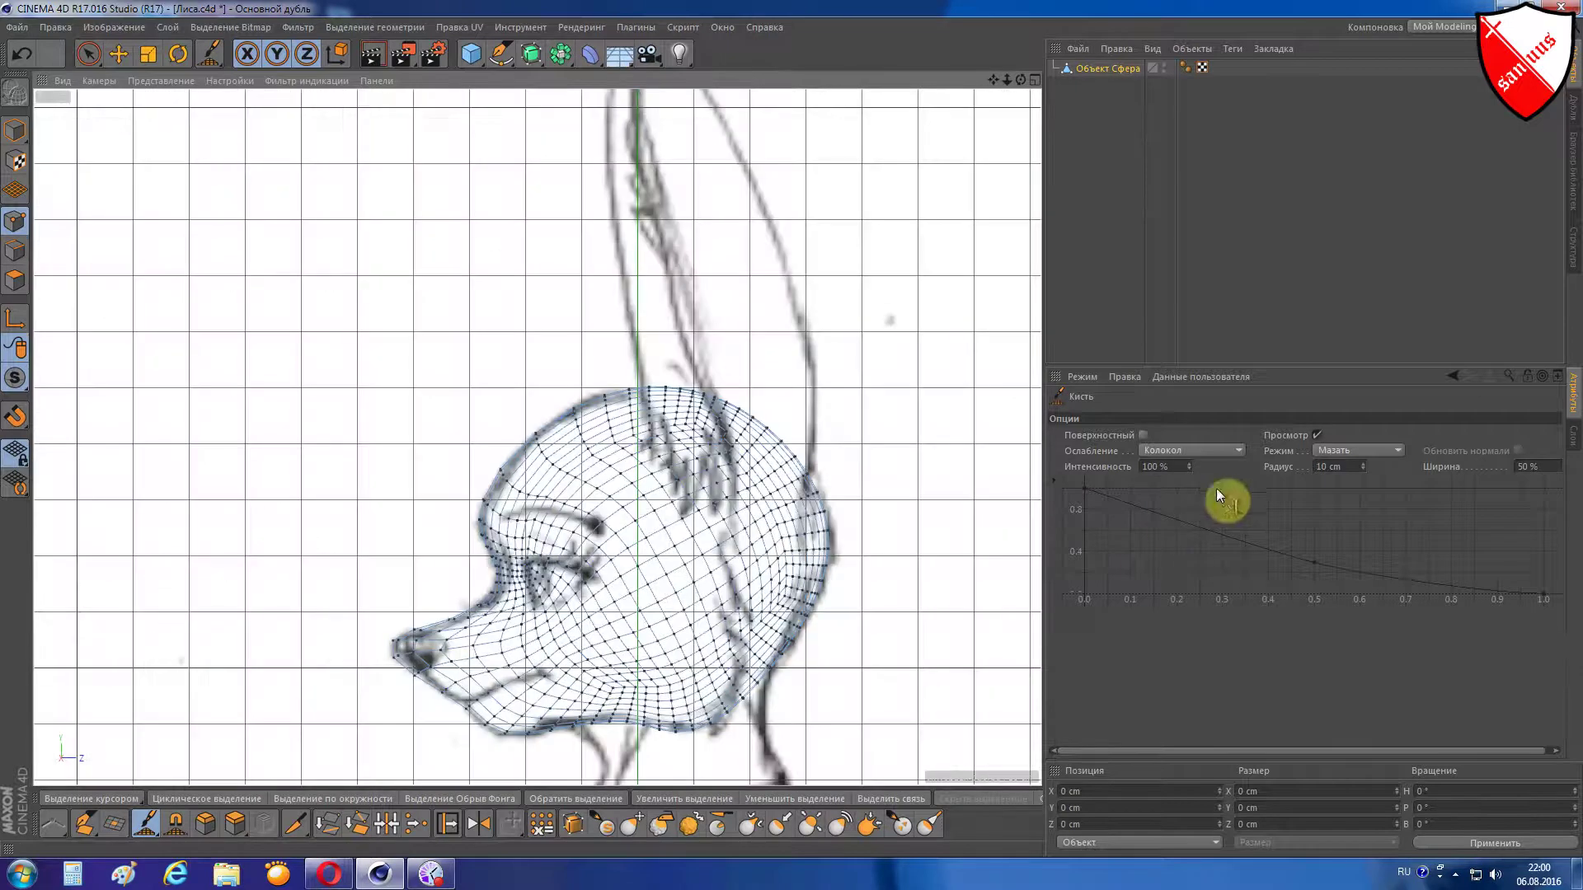
# - Reset the brush radius to 25 cm and undo the last edit
pyautogui.click(1353, 467)
pyautogui.write('25')
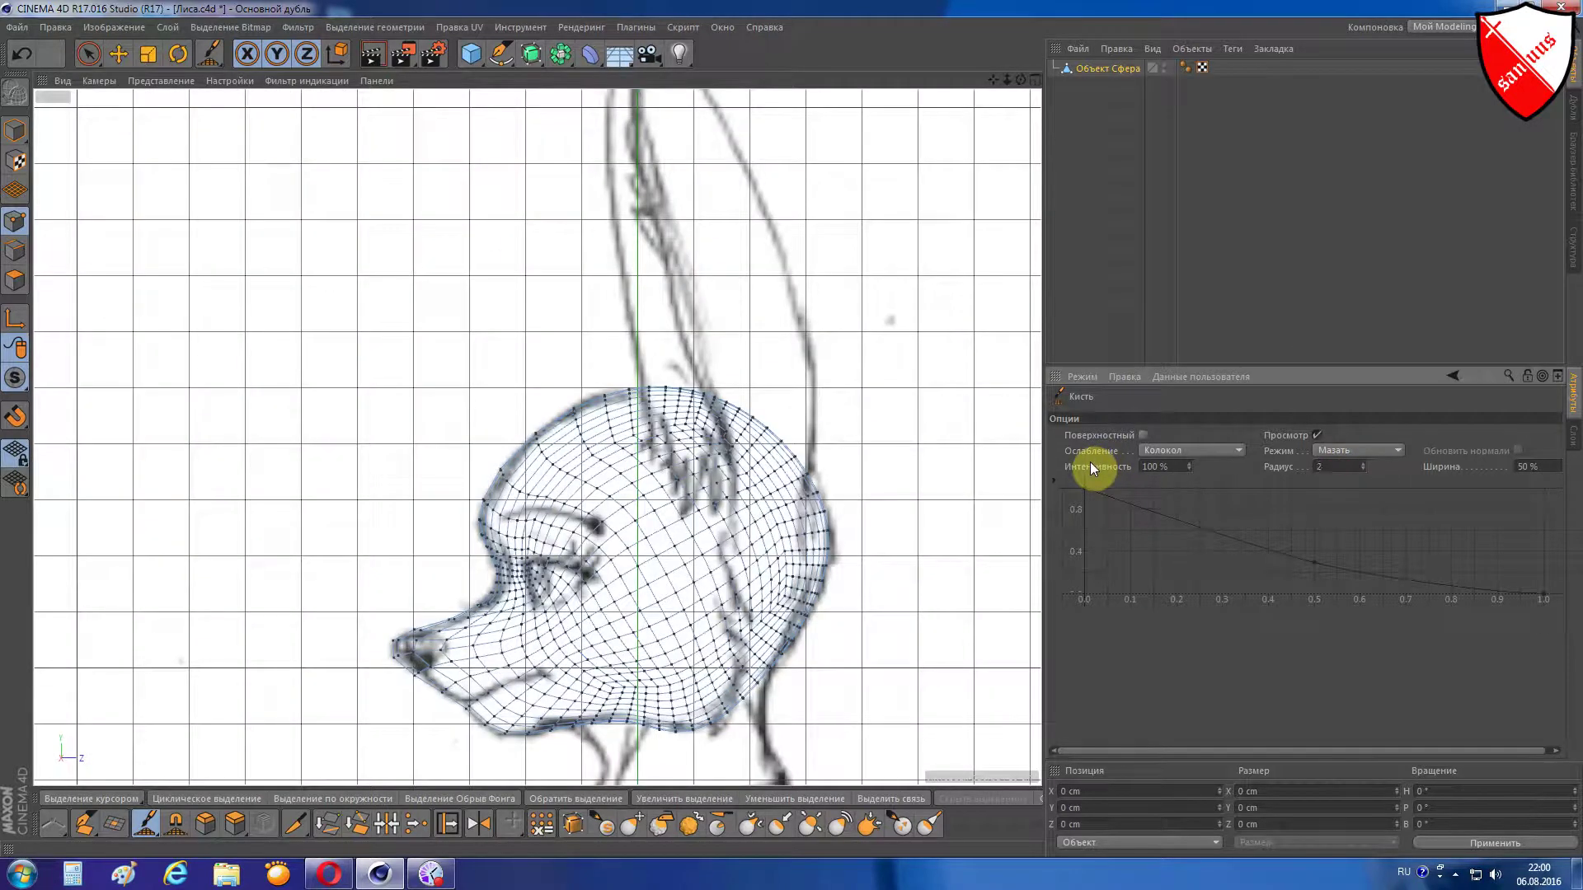
pyautogui.press('Return')
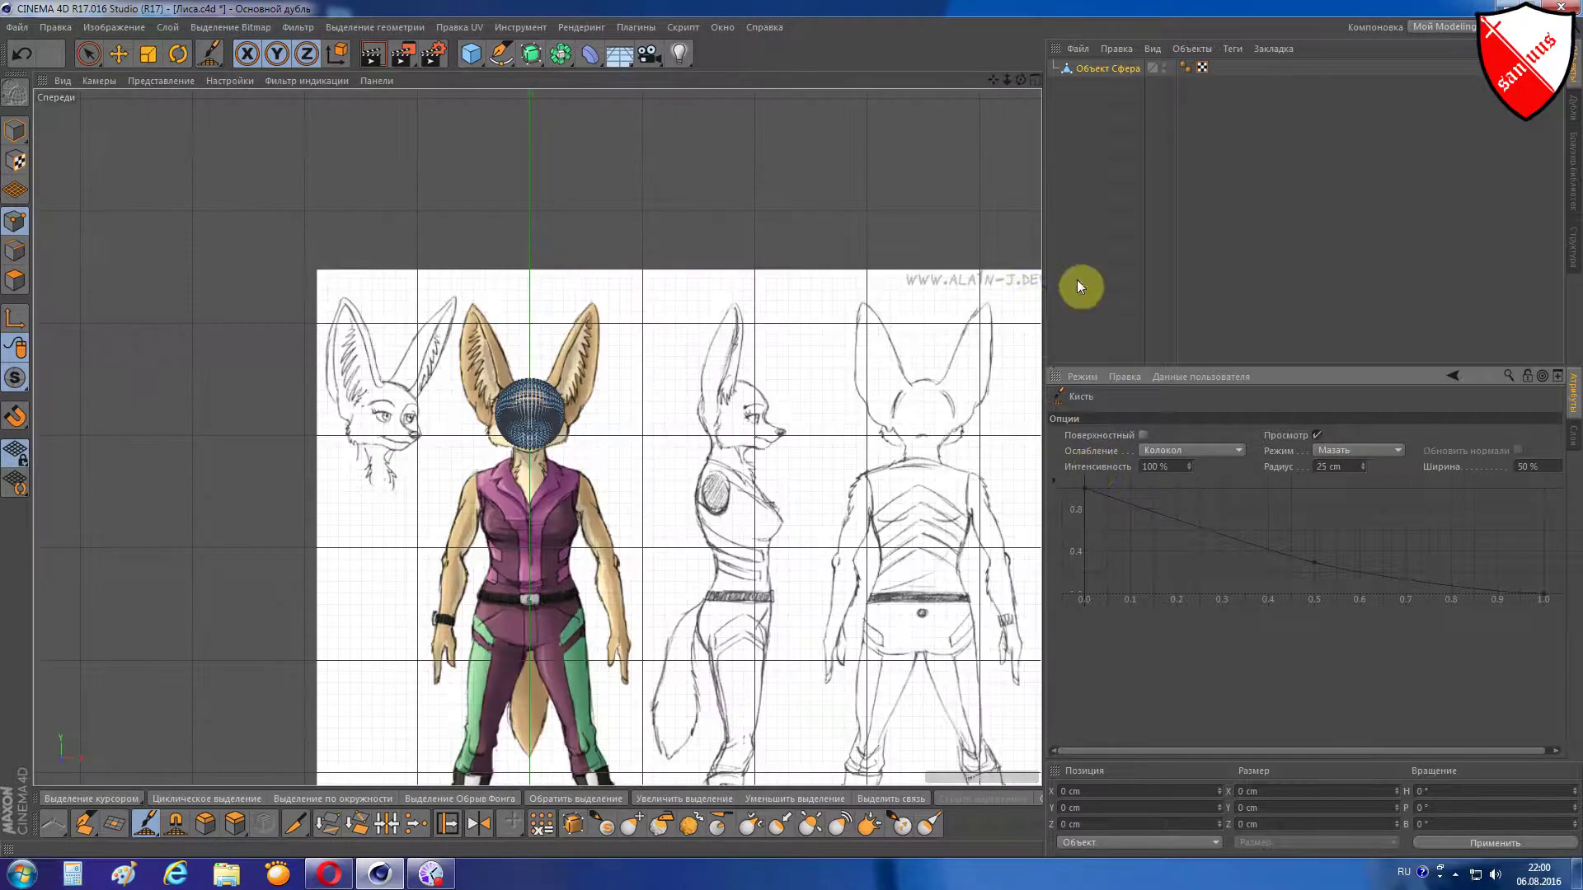
pyautogui.scroll(3, 767, 453)
pyautogui.scroll(3, 754, 449)
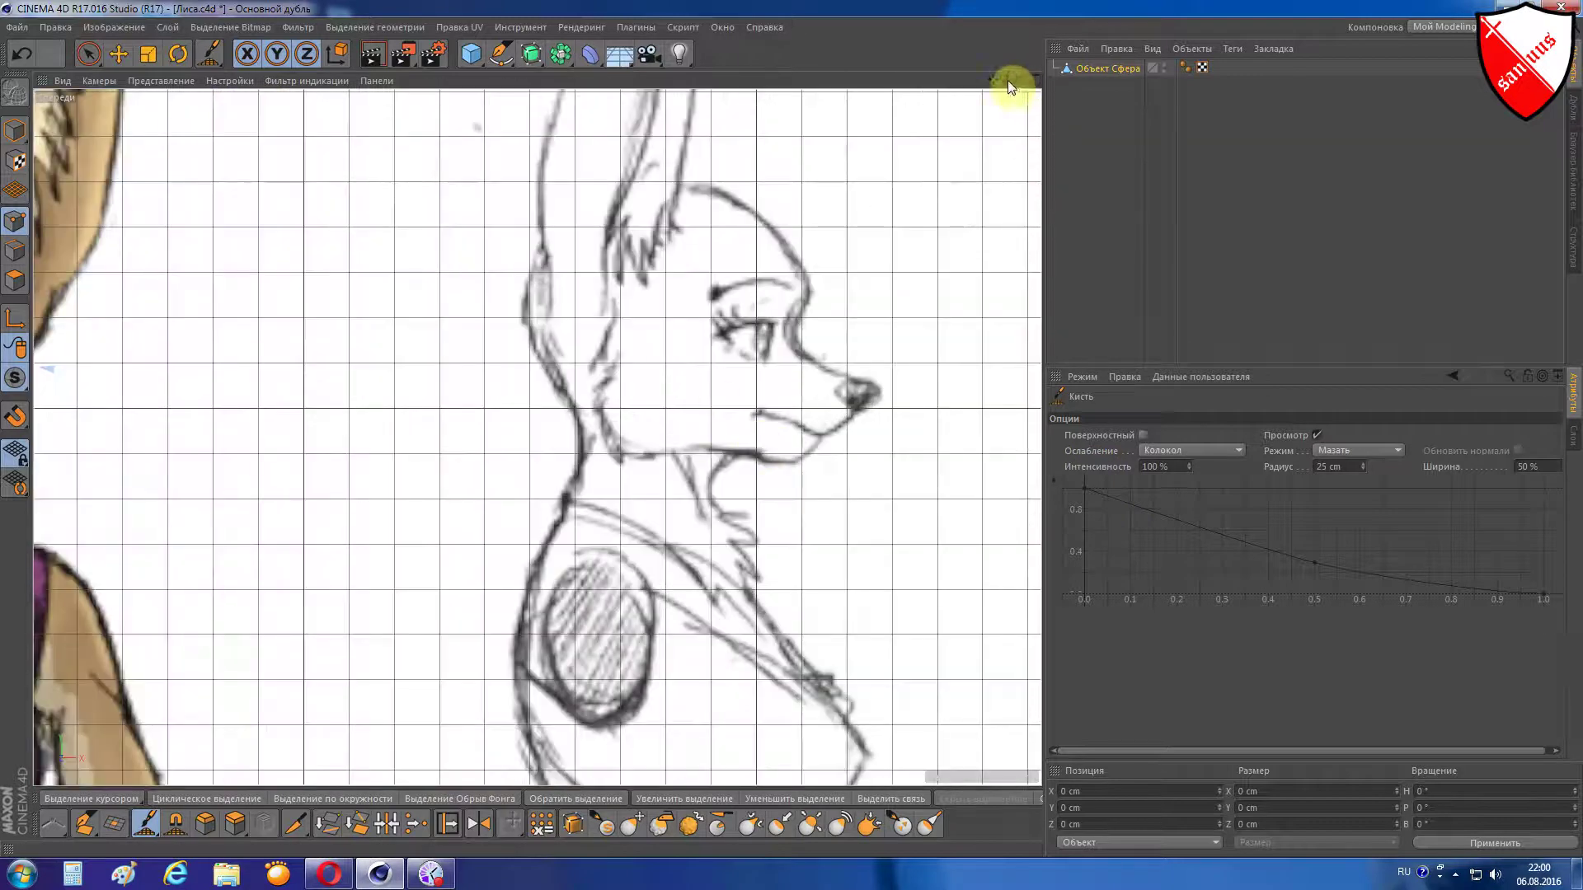
pyautogui.scroll(1, 593, 293)
pyautogui.scroll(1, 452, 258)
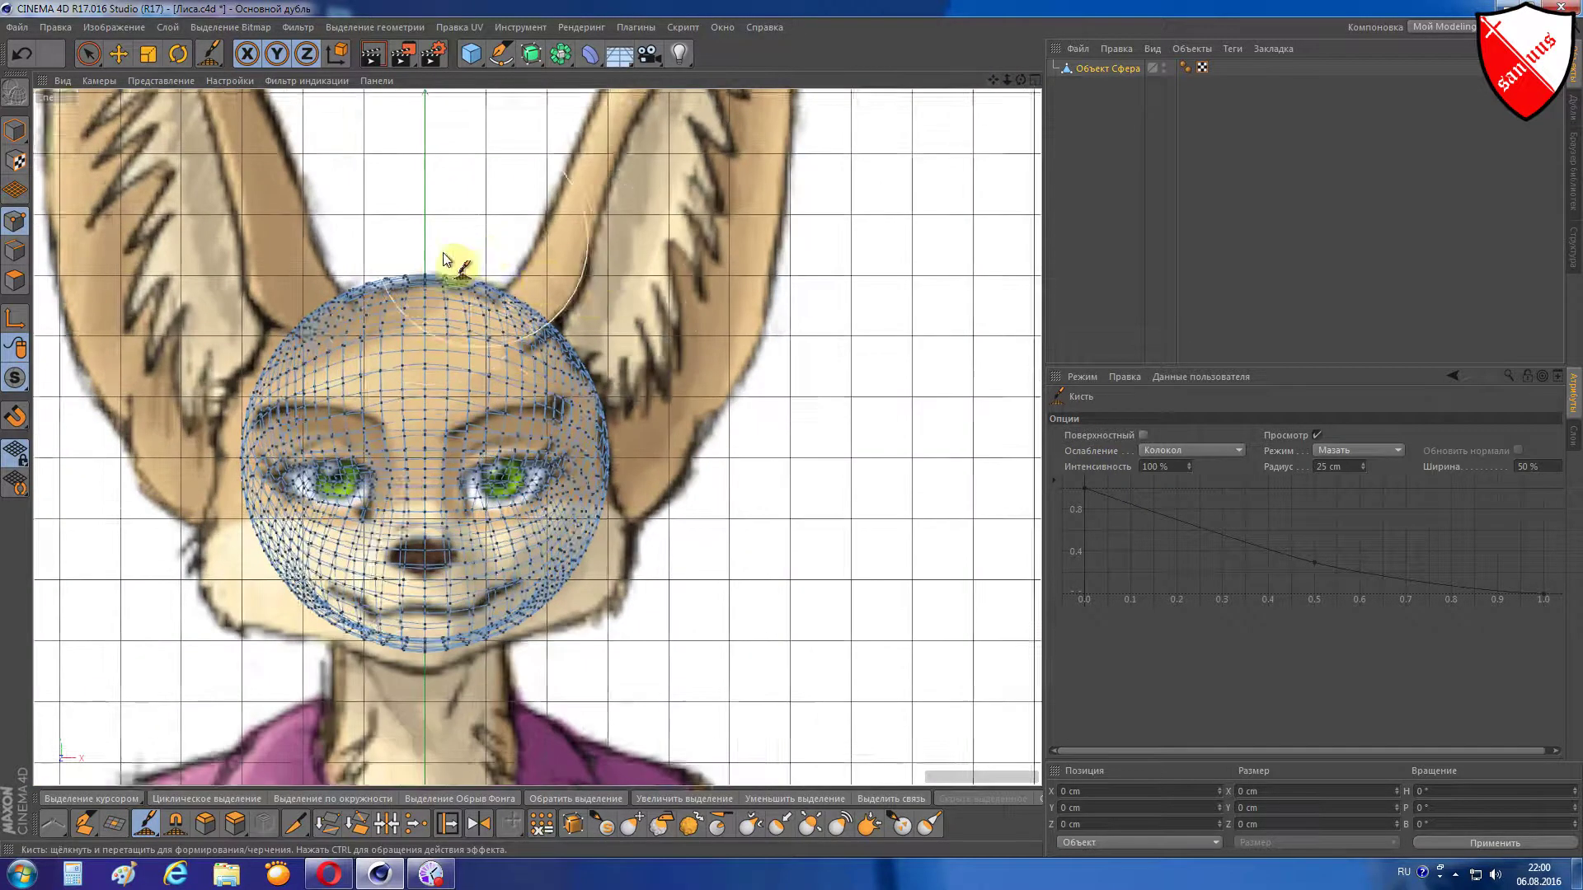
pyautogui.scroll(1, 429, 266)
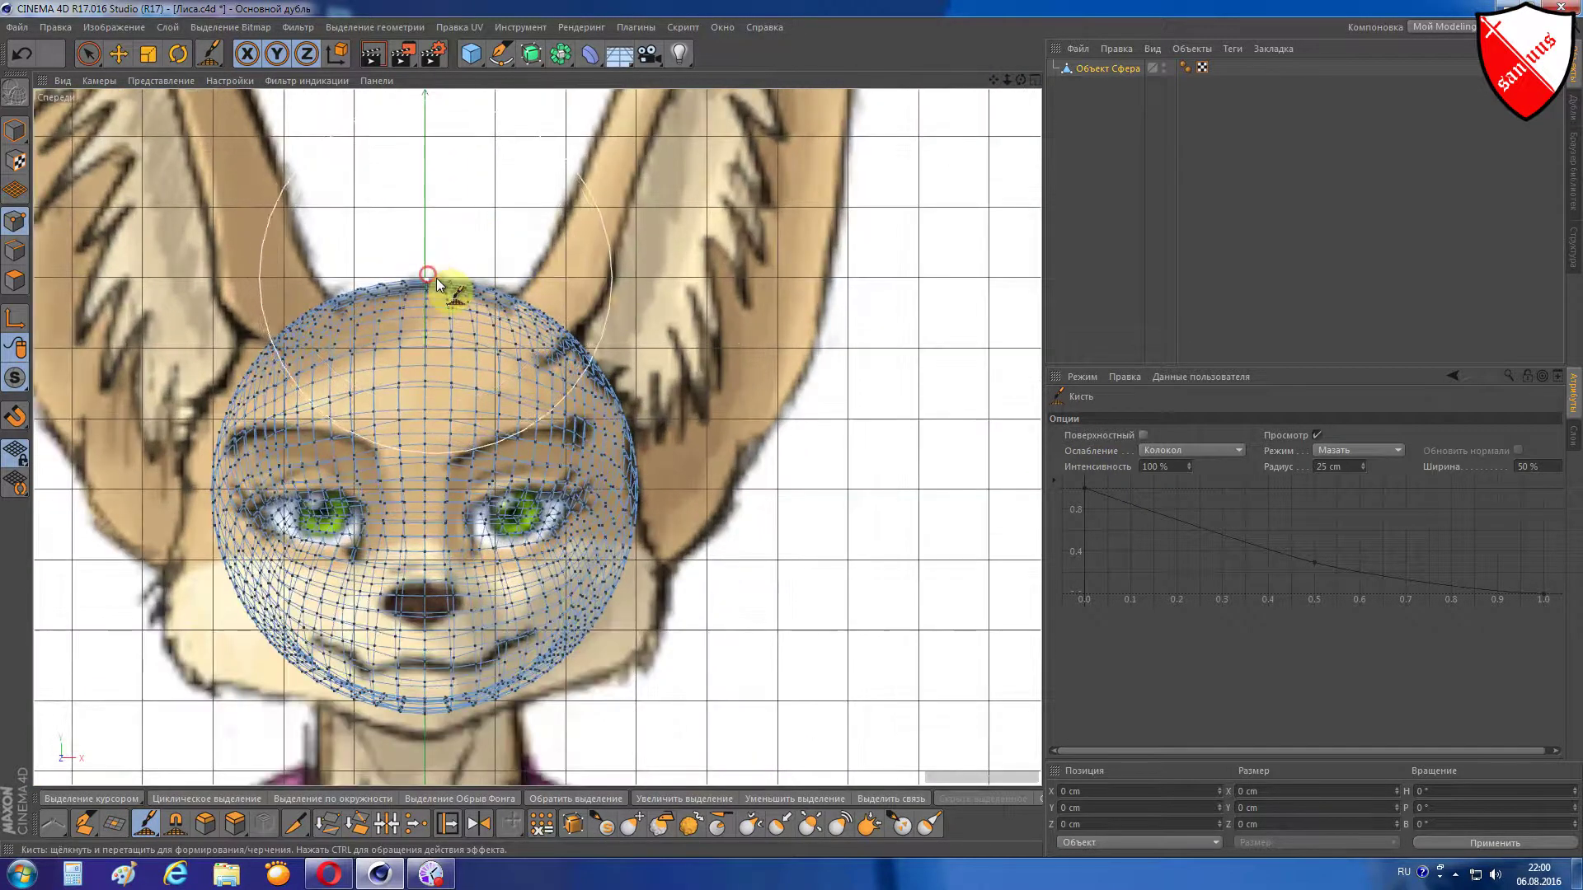
pyautogui.hotkey('ctrl', 'z')
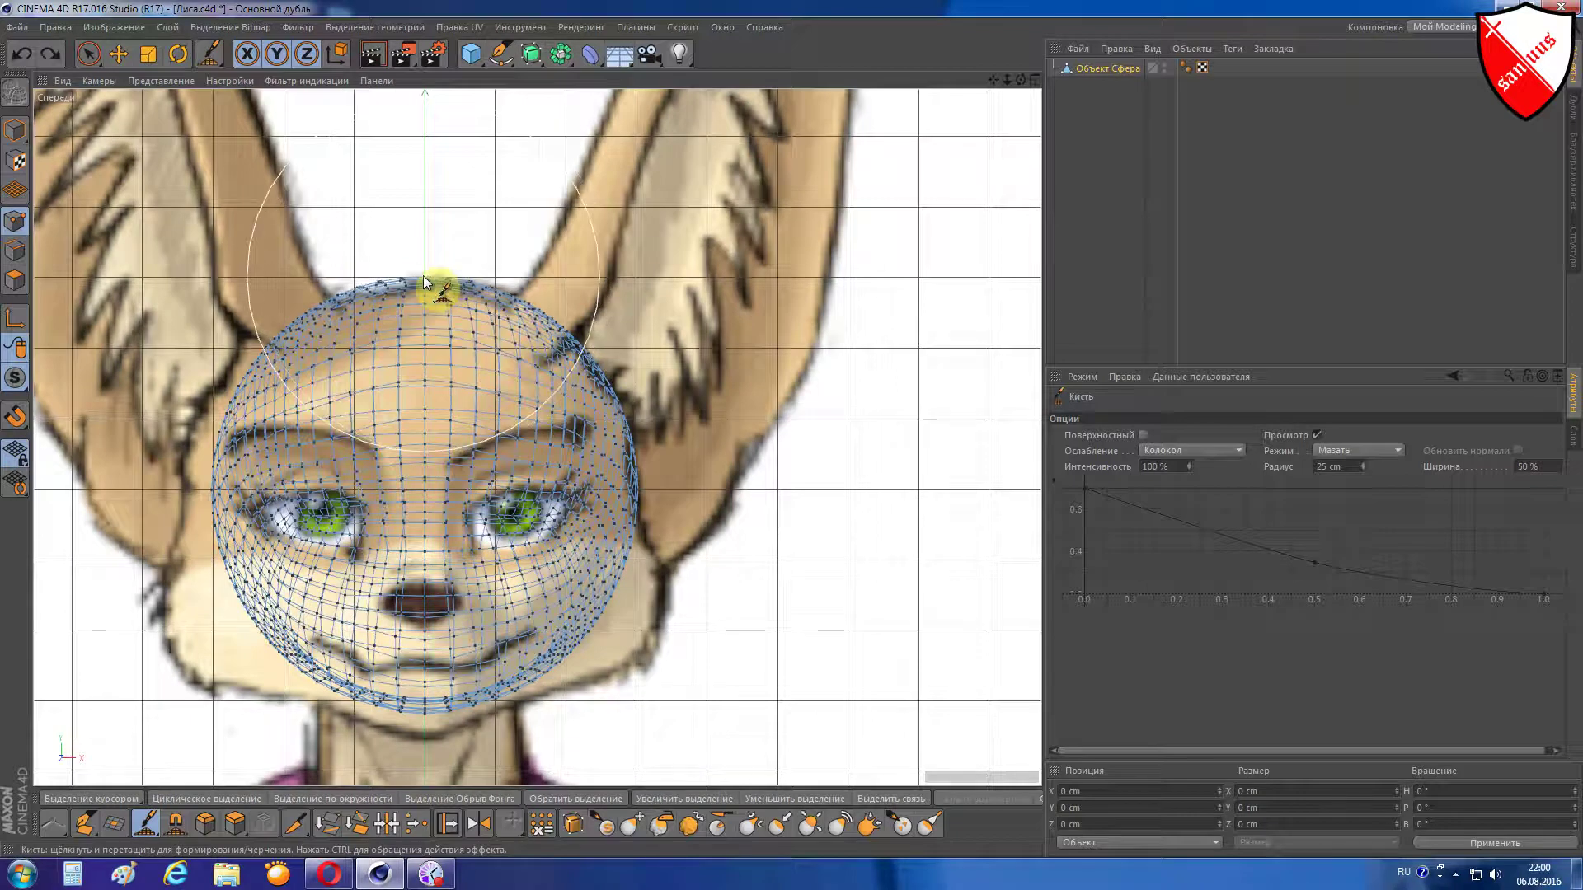
# - Push the head's lower right side outward in the front view
pyautogui.click(424, 282)
pyautogui.scroll(2, 627, 400)
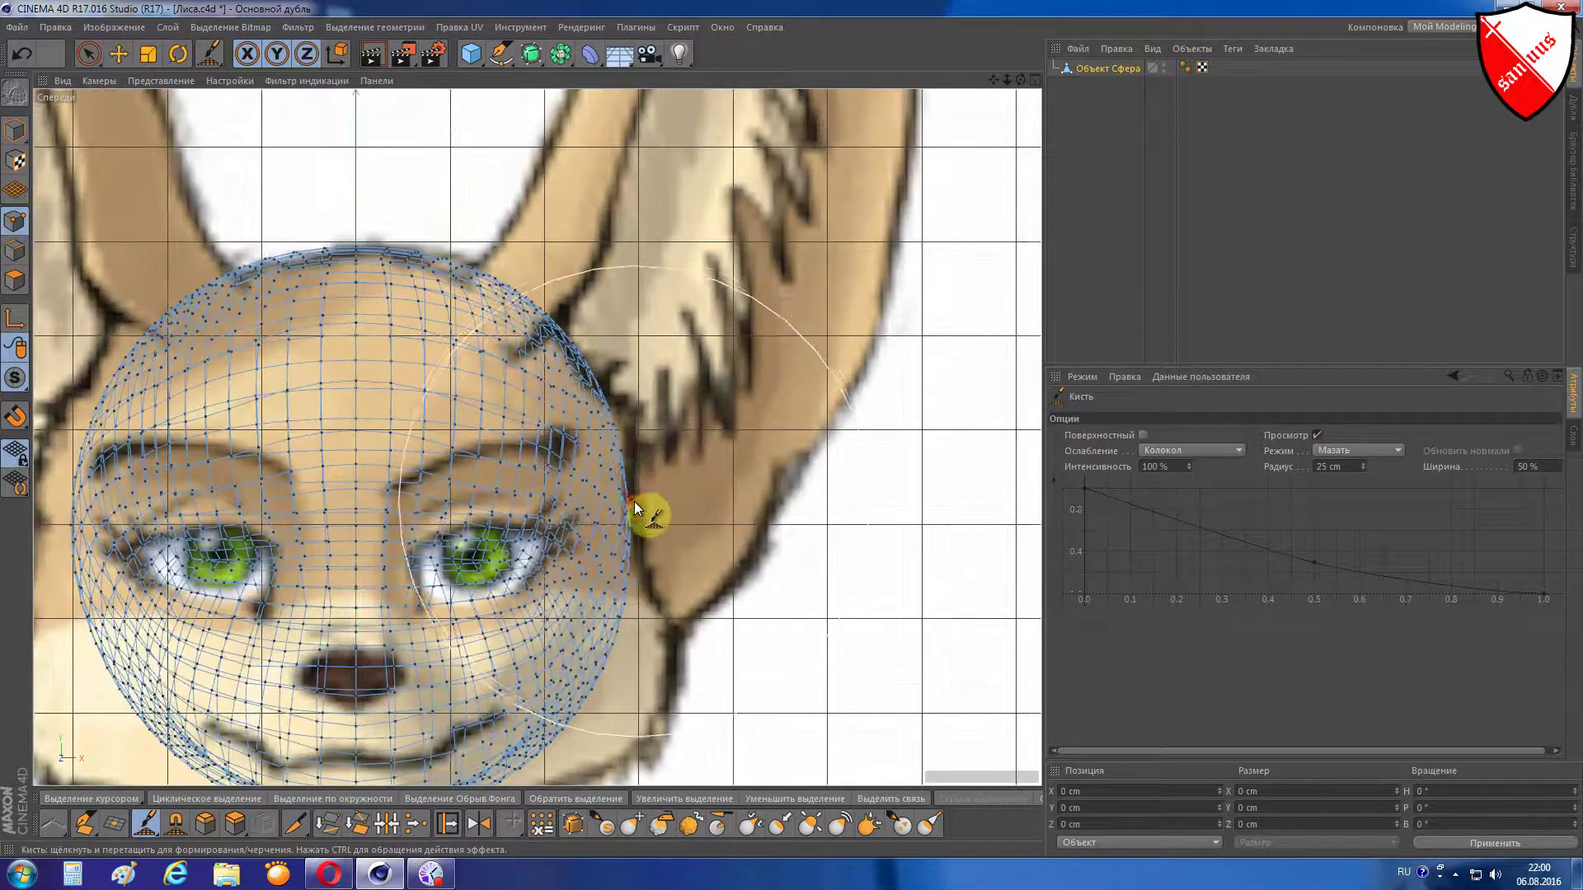
pyautogui.scroll(-1, 657, 653)
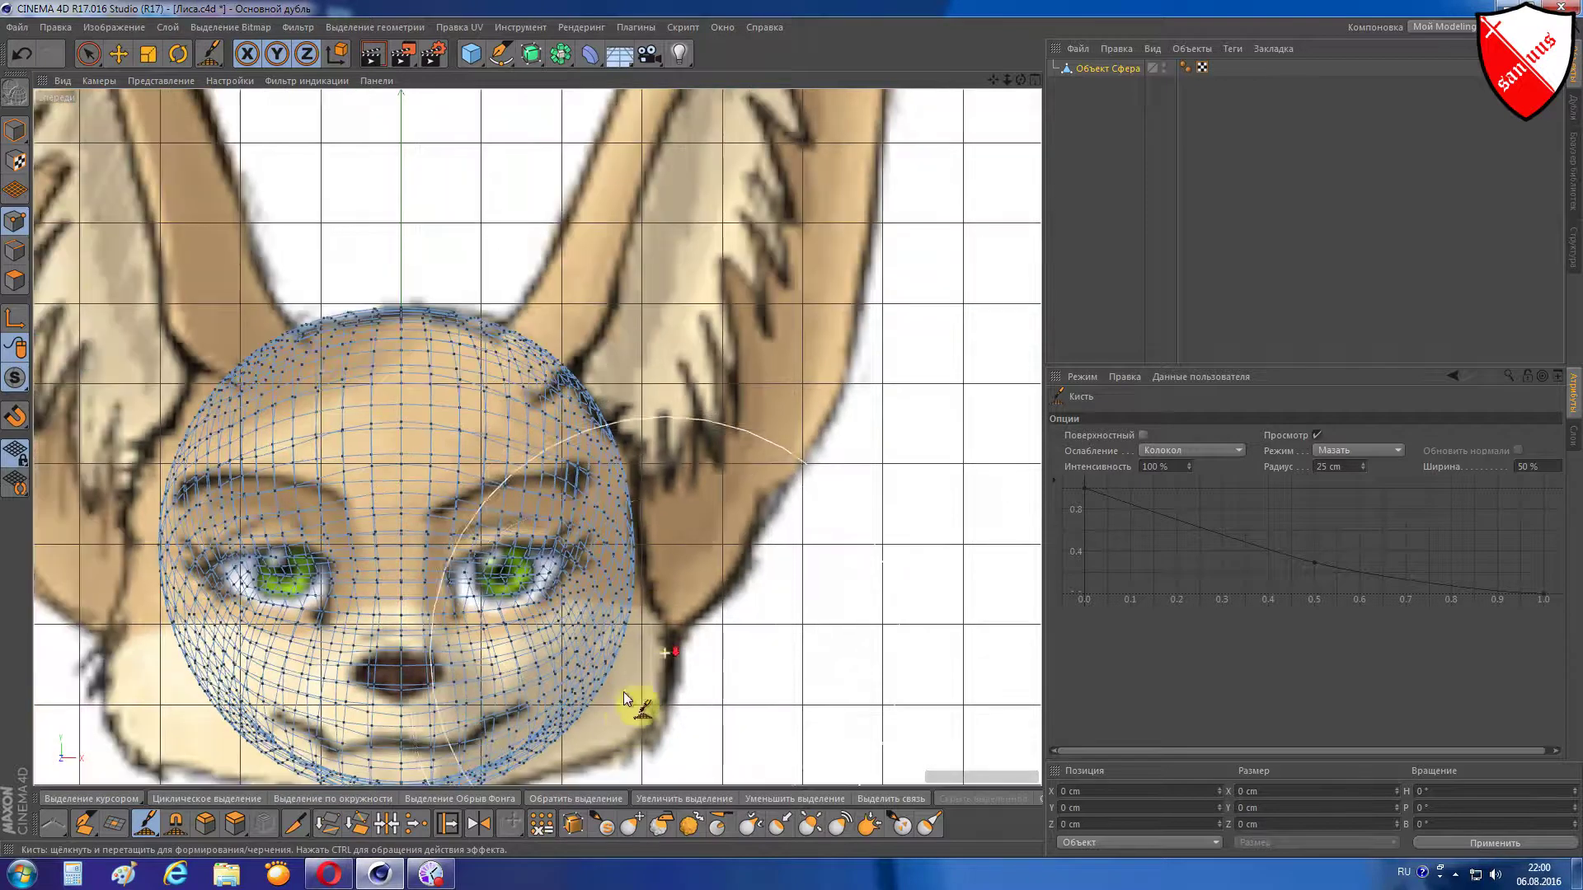
pyautogui.moveTo(611, 701); pyautogui.dragTo(671, 733)
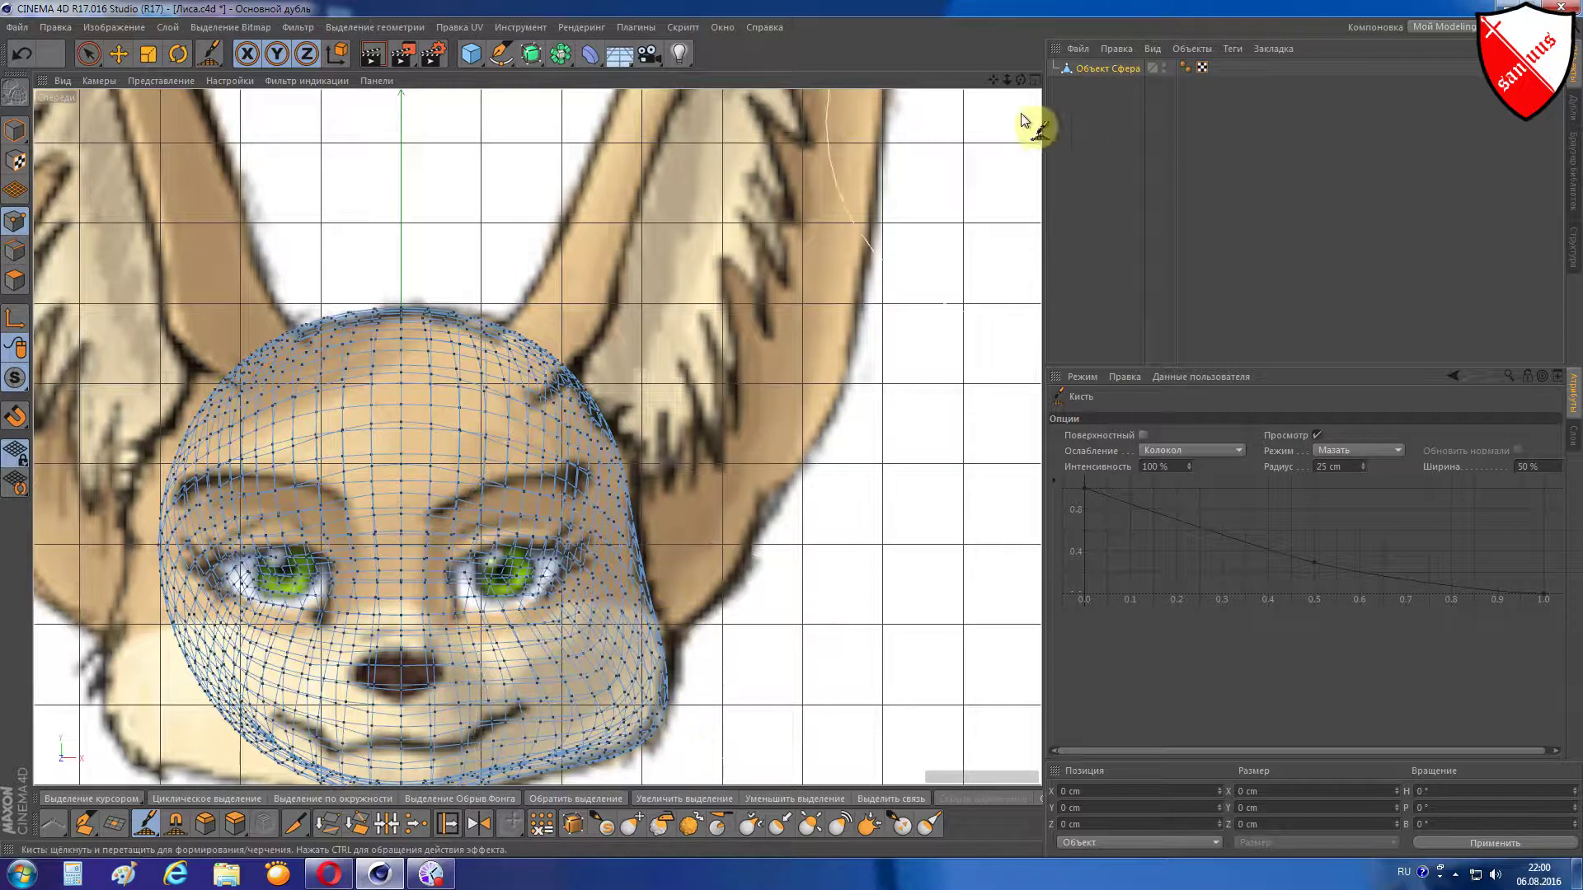
pyautogui.moveTo(996, 89); pyautogui.dragTo(1006, 77)
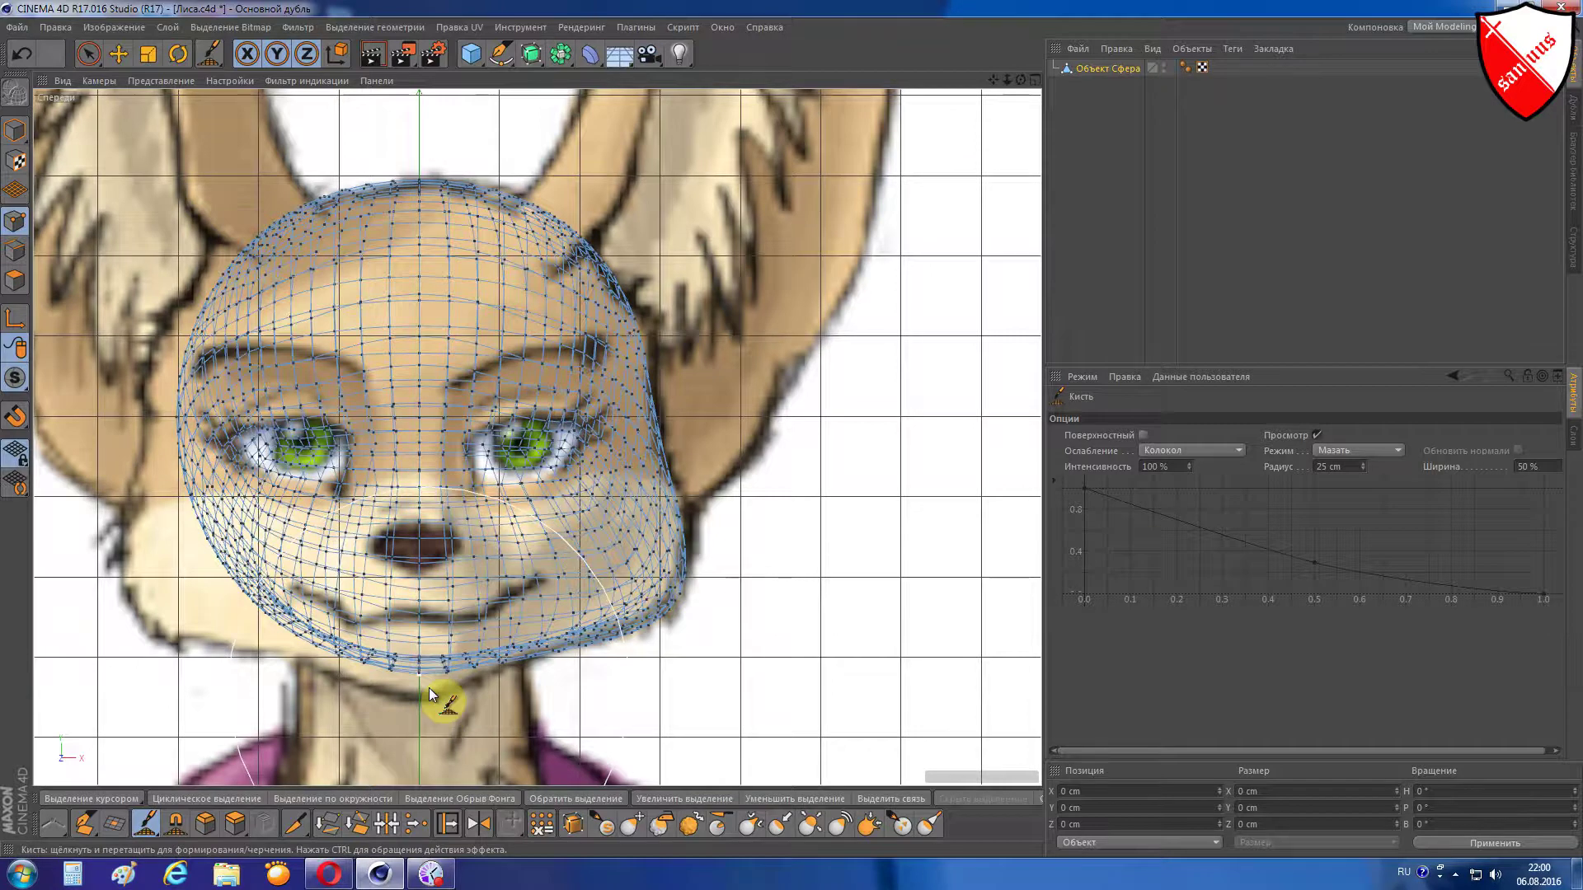
# - Lift the jaw's lower edge to match the side sketch, then return to perspective
pyautogui.press('F2')
pyautogui.press('F4')
pyautogui.press('F3')
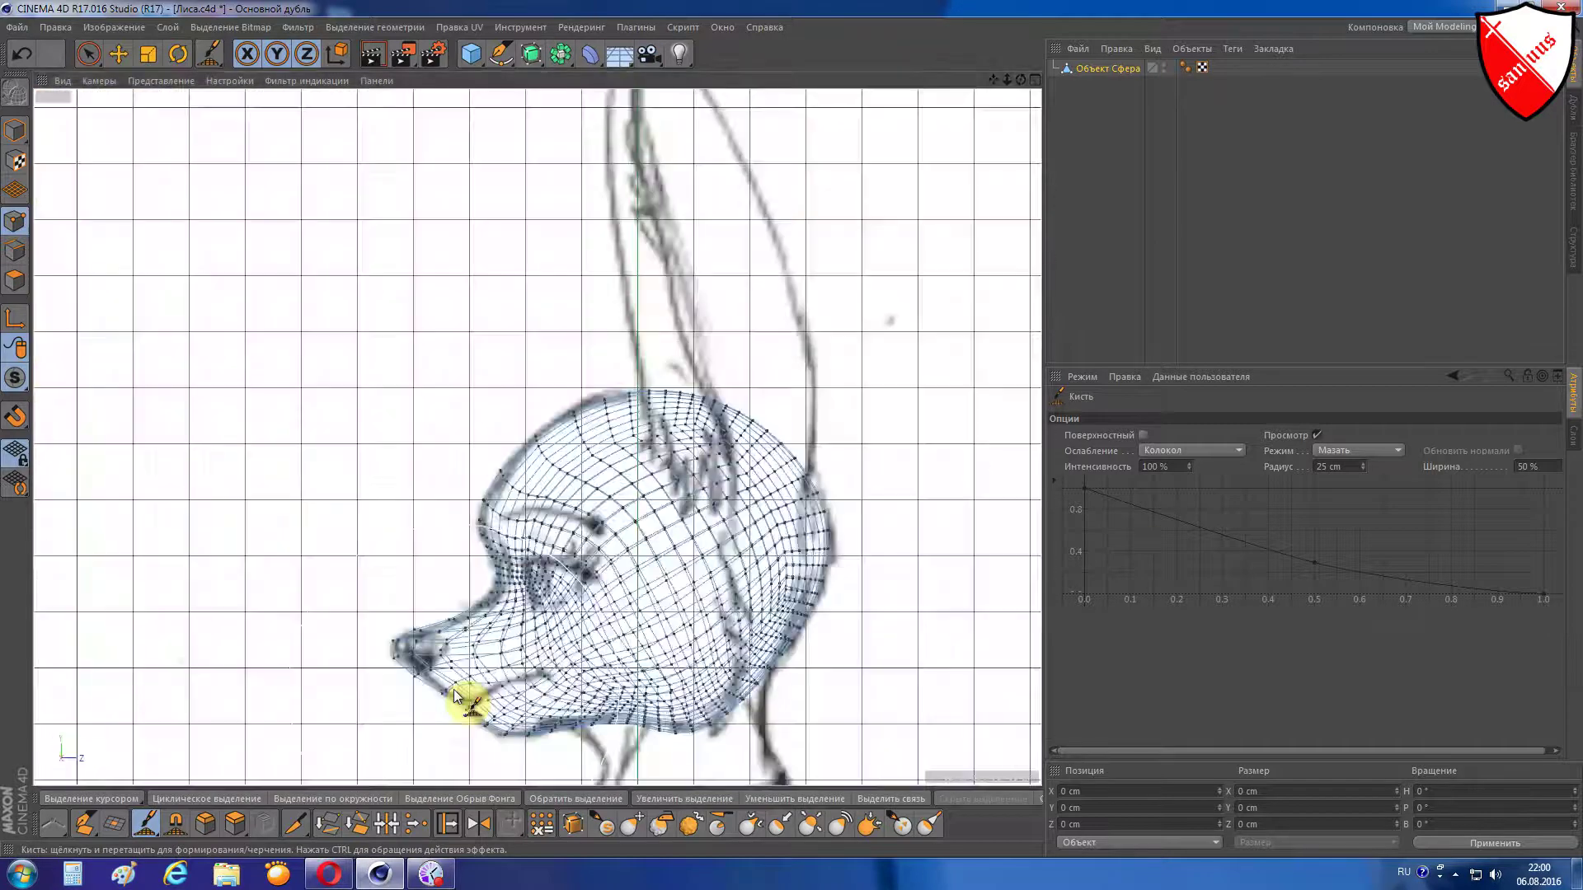
pyautogui.scroll(2, 642, 766)
pyautogui.scroll(2, 746, 696)
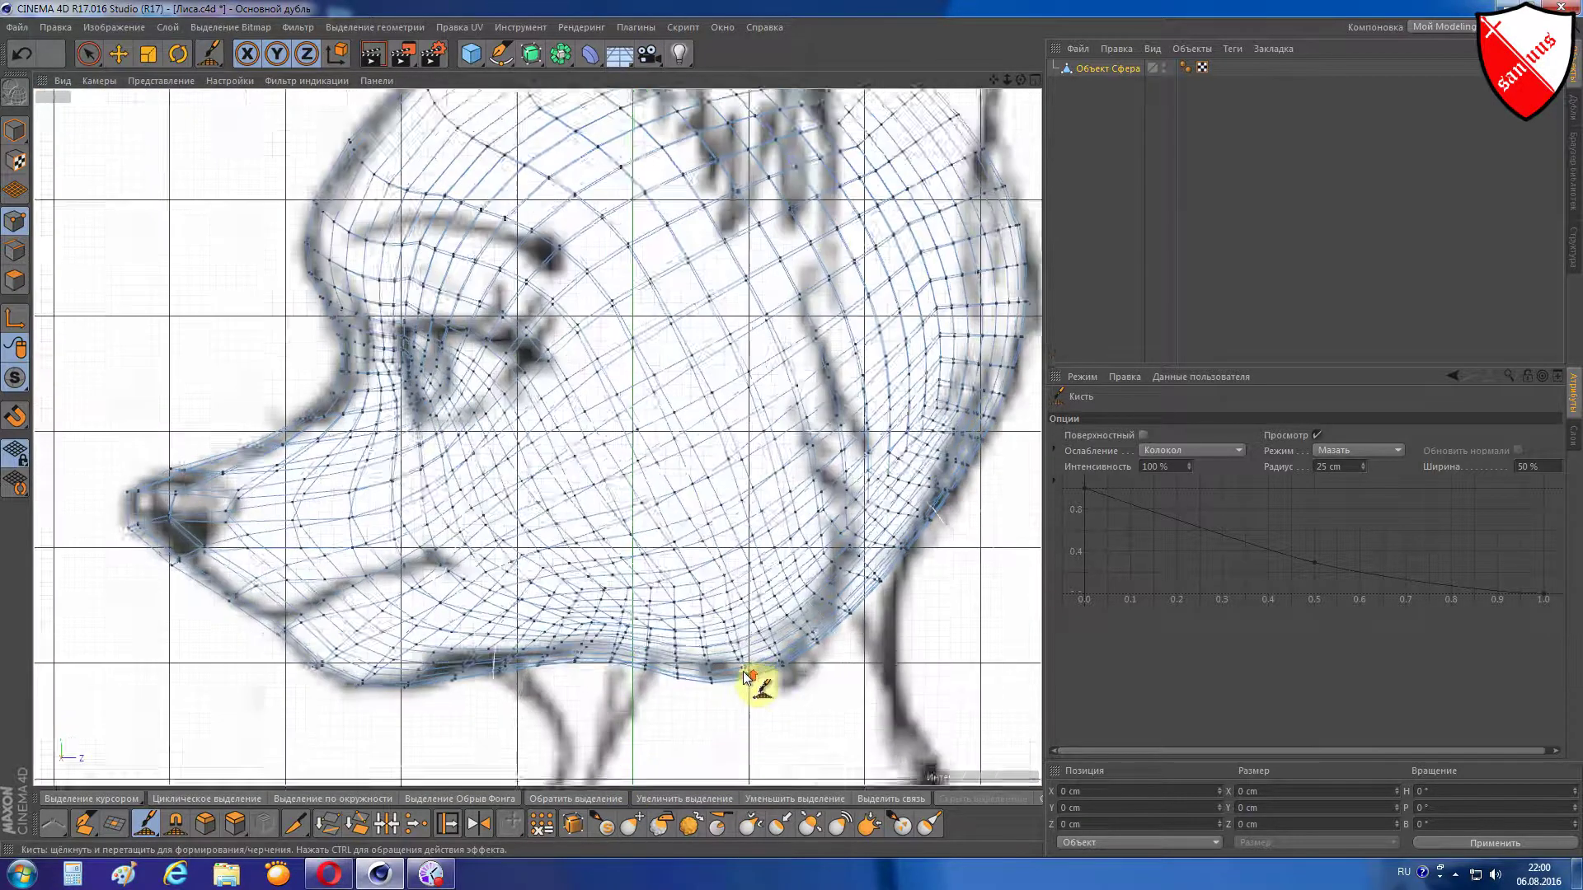
pyautogui.scroll(2, 734, 688)
pyautogui.moveTo(701, 687); pyautogui.dragTo(720, 681)
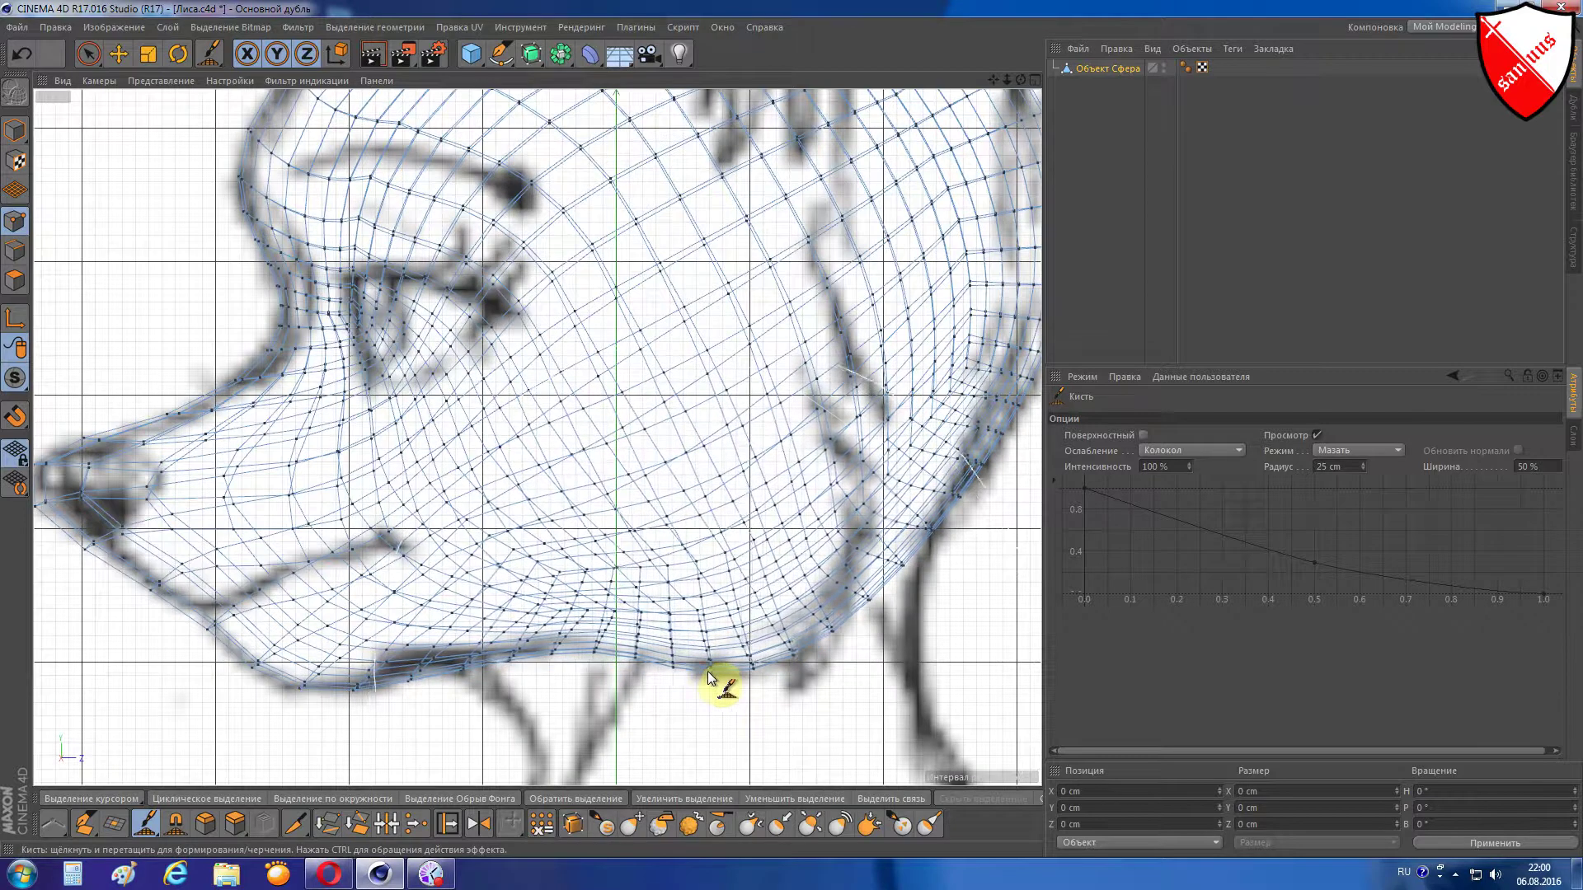
pyautogui.press('F4')
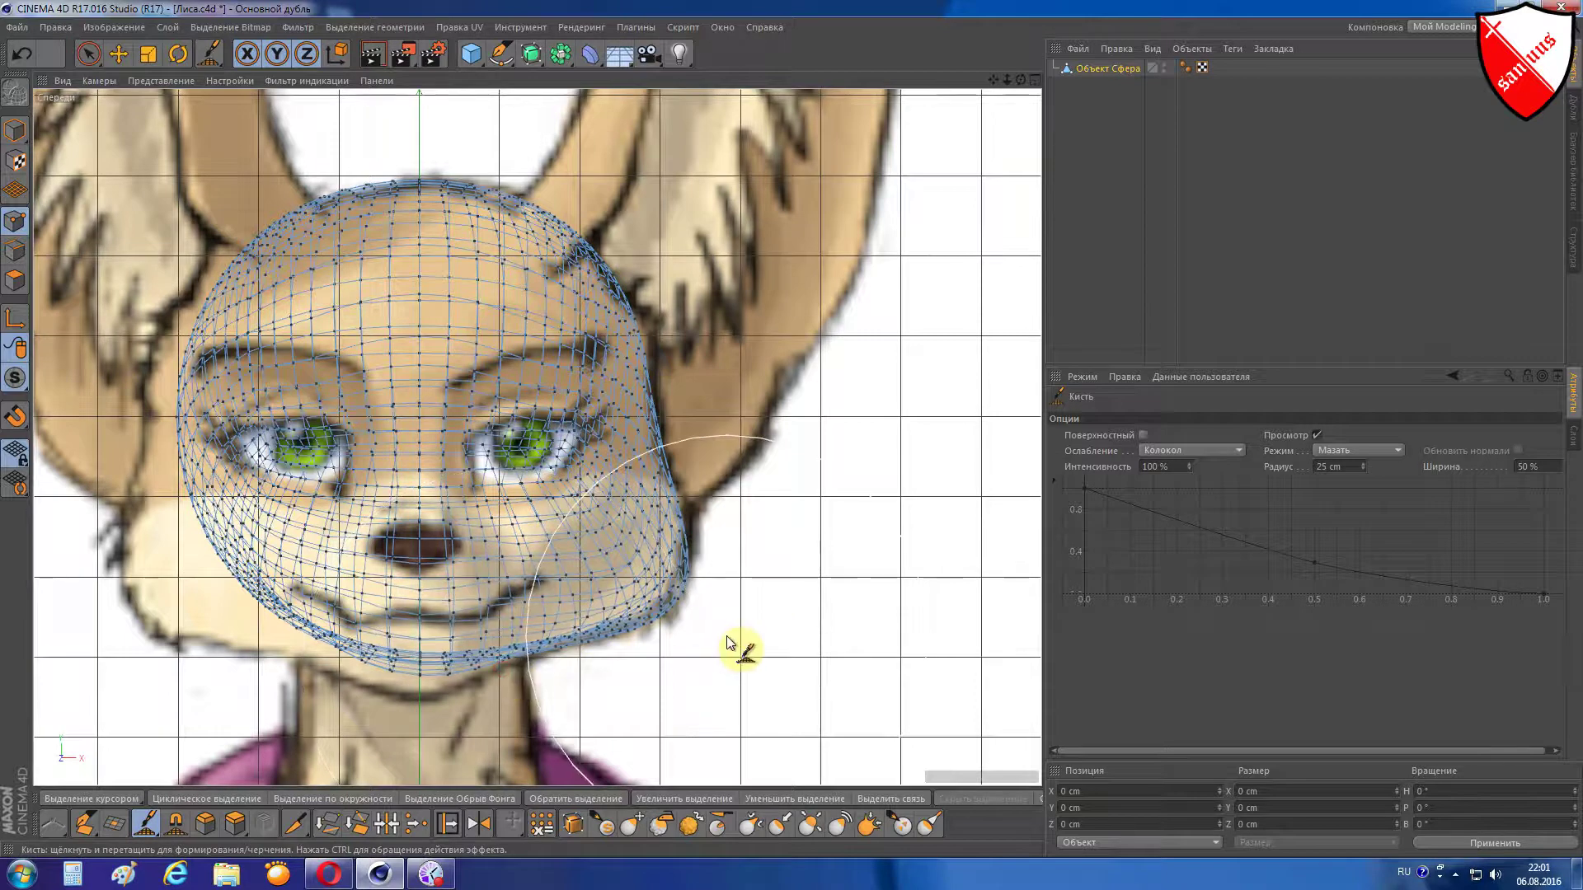
pyautogui.press('F1')
pyautogui.click(15, 130)
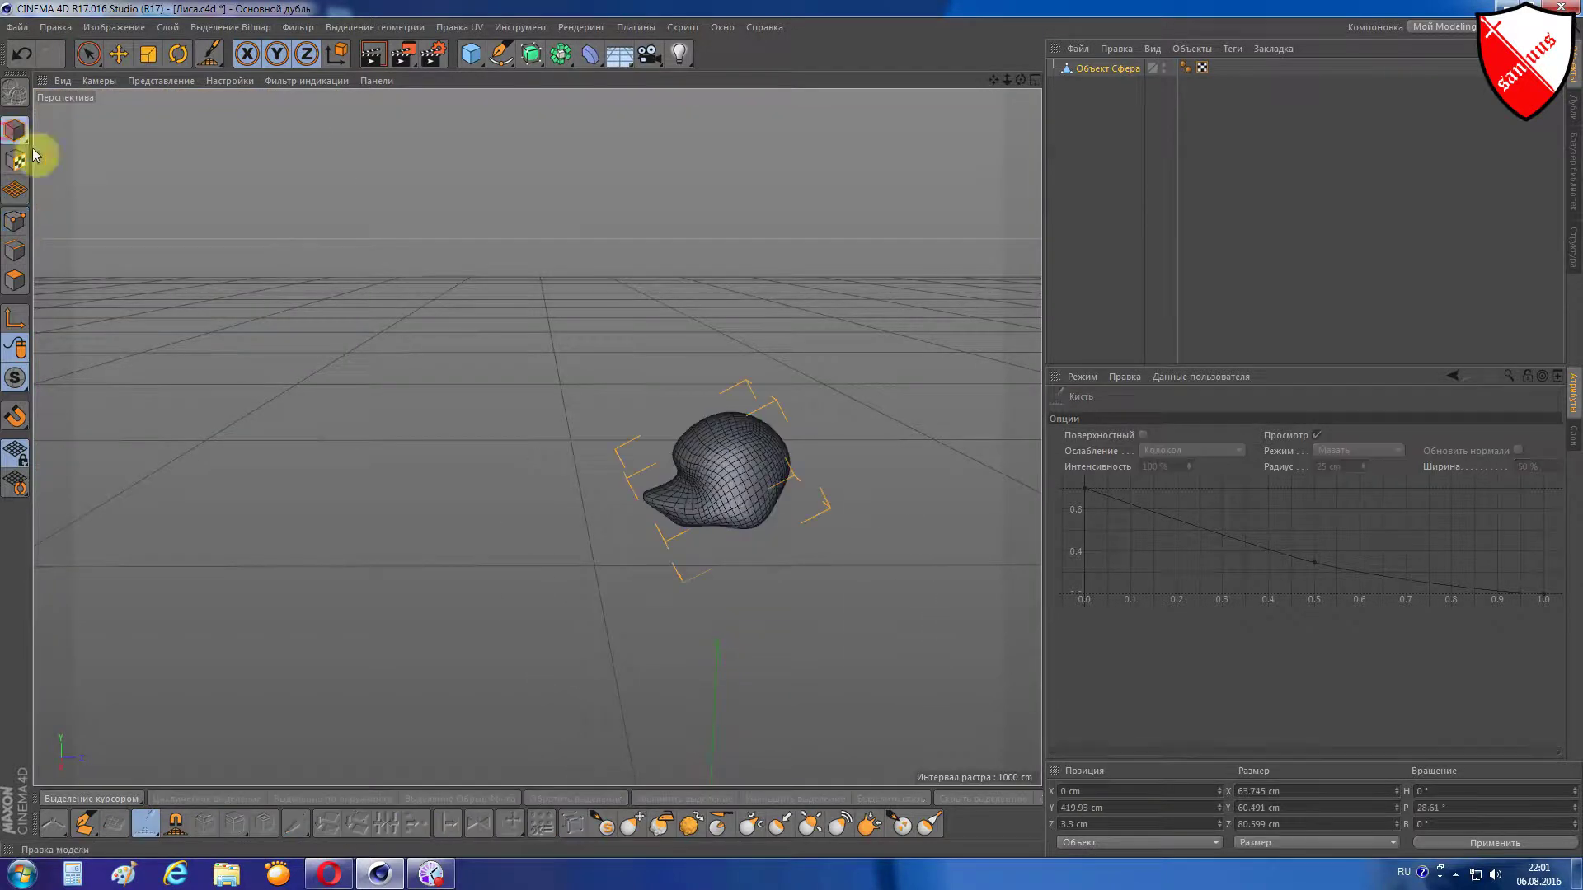
pyautogui.scroll(3, 779, 352)
pyautogui.moveTo(1020, 81); pyautogui.dragTo(989, 124)
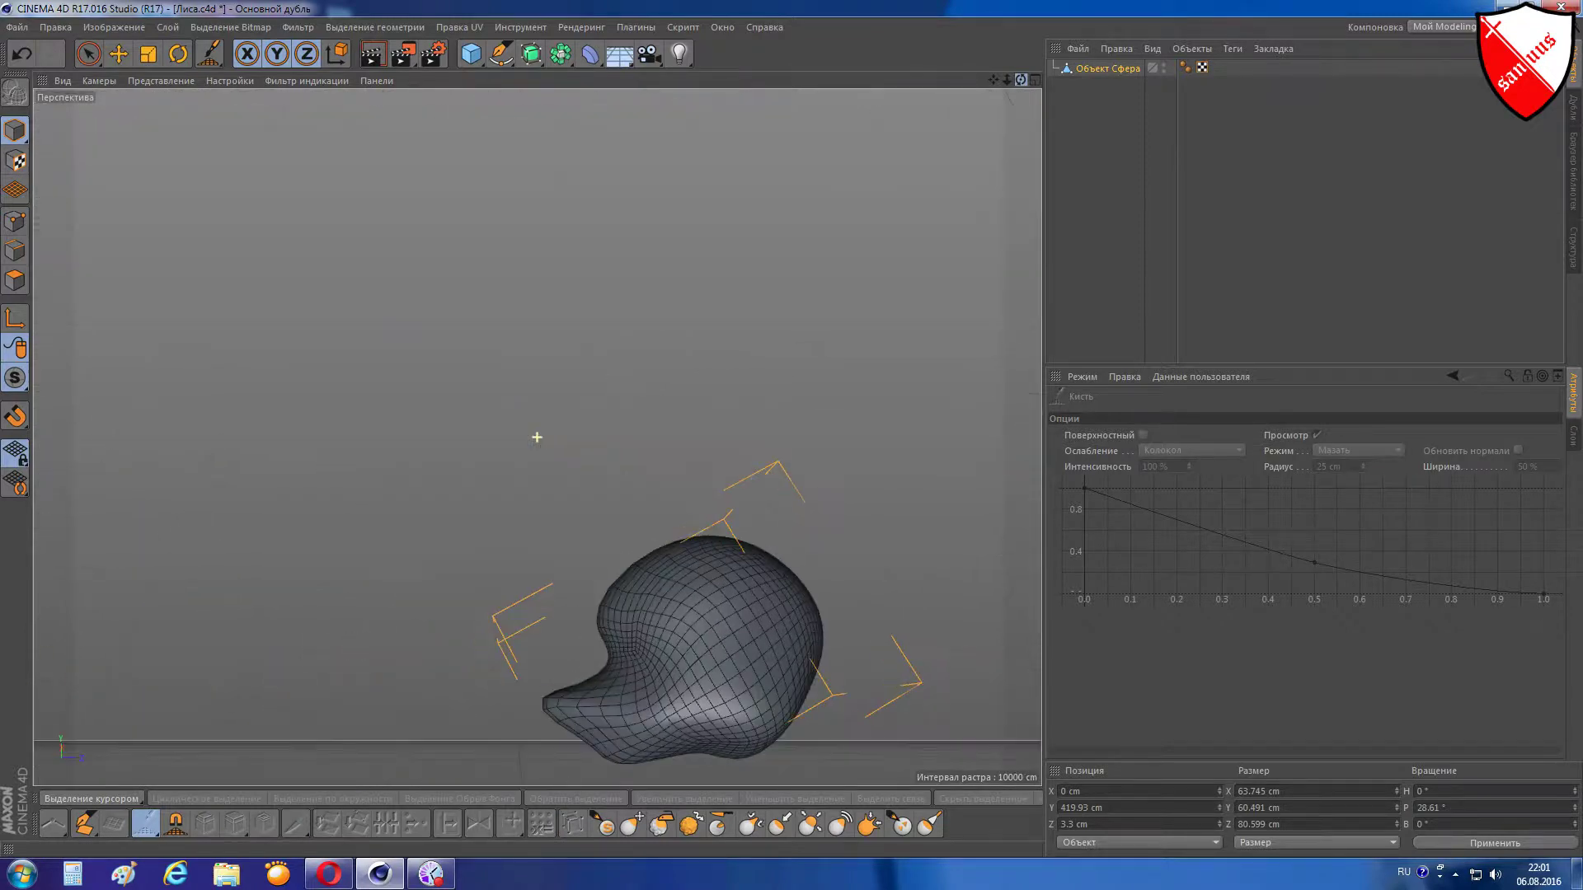
pyautogui.moveTo(1020, 81)
pyautogui.mouseDown()
pyautogui.moveTo(989, 124)
pyautogui.moveTo(1023, 89)
pyautogui.mouseUp()
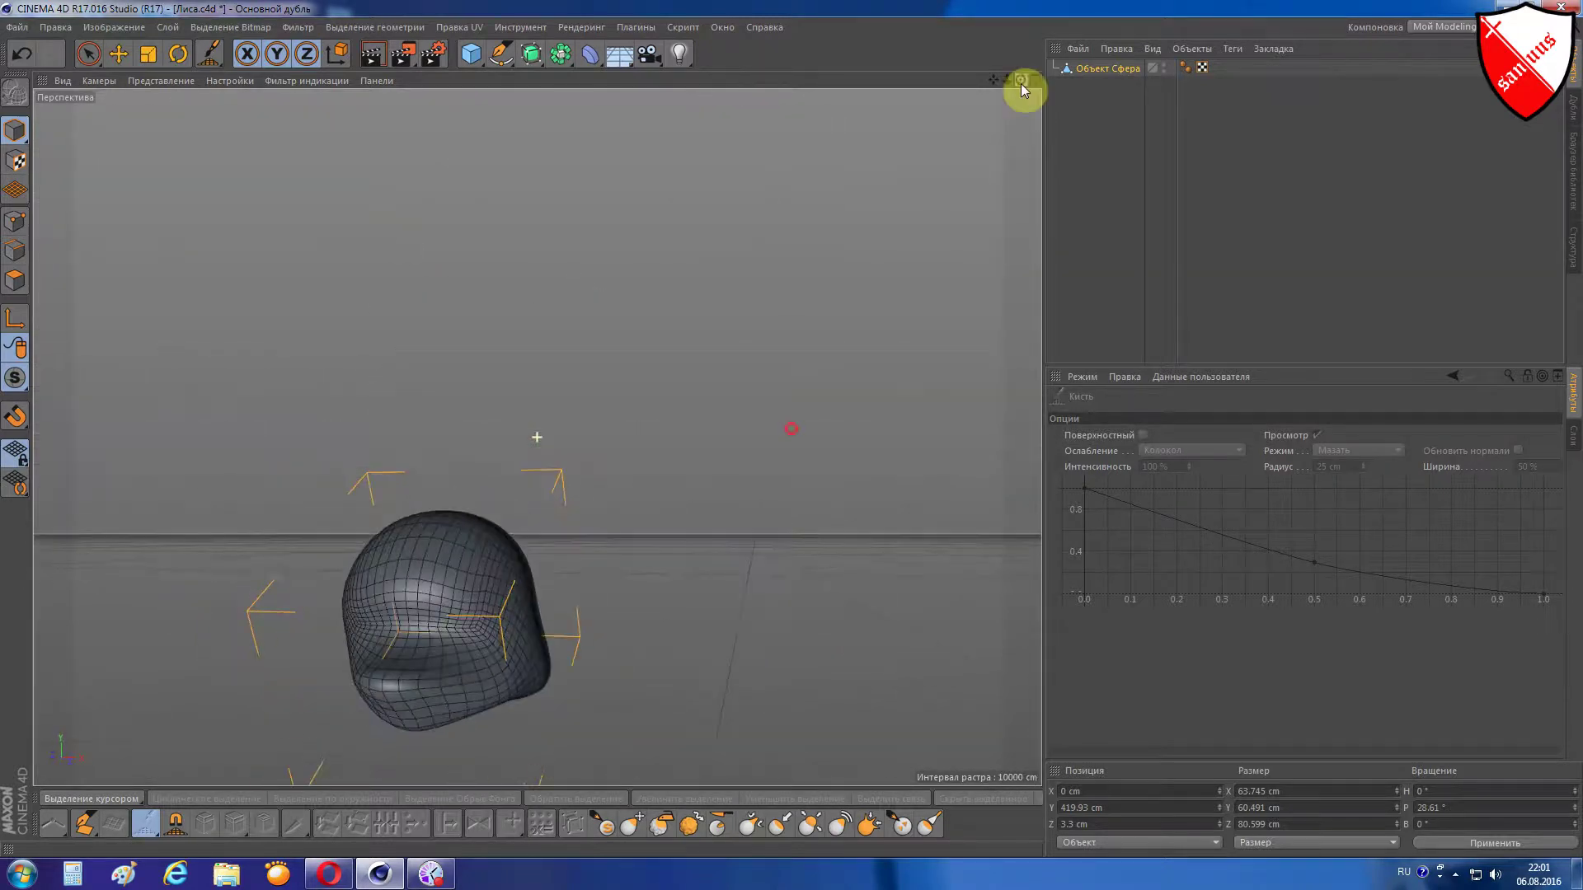
pyautogui.press('F4')
pyautogui.press('F3')
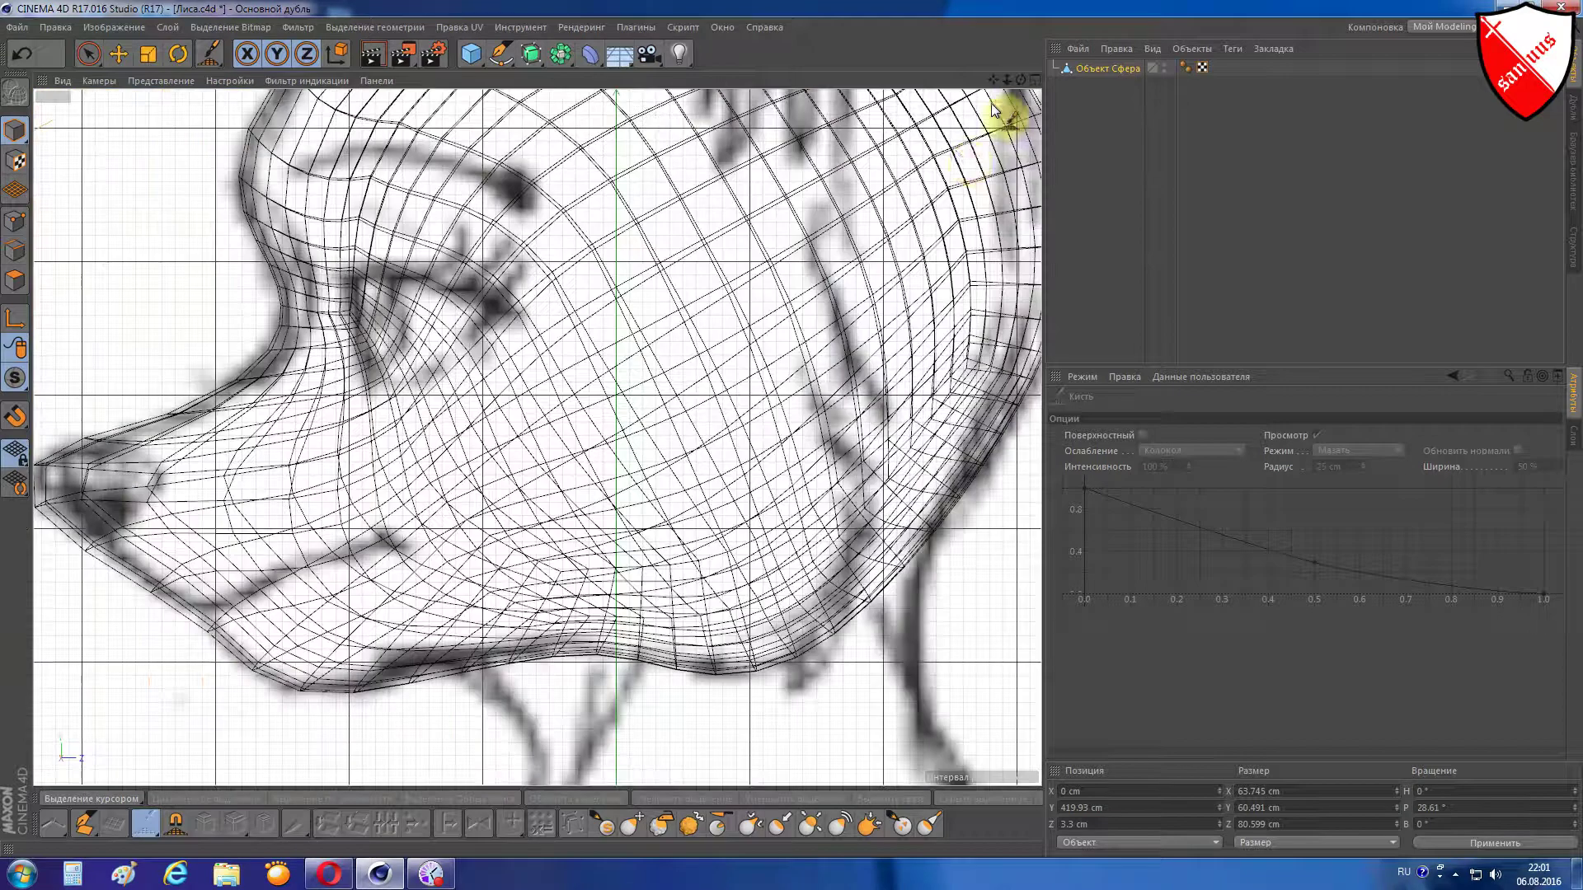
pyautogui.scroll(-3, 902, 202)
pyautogui.press('F4')
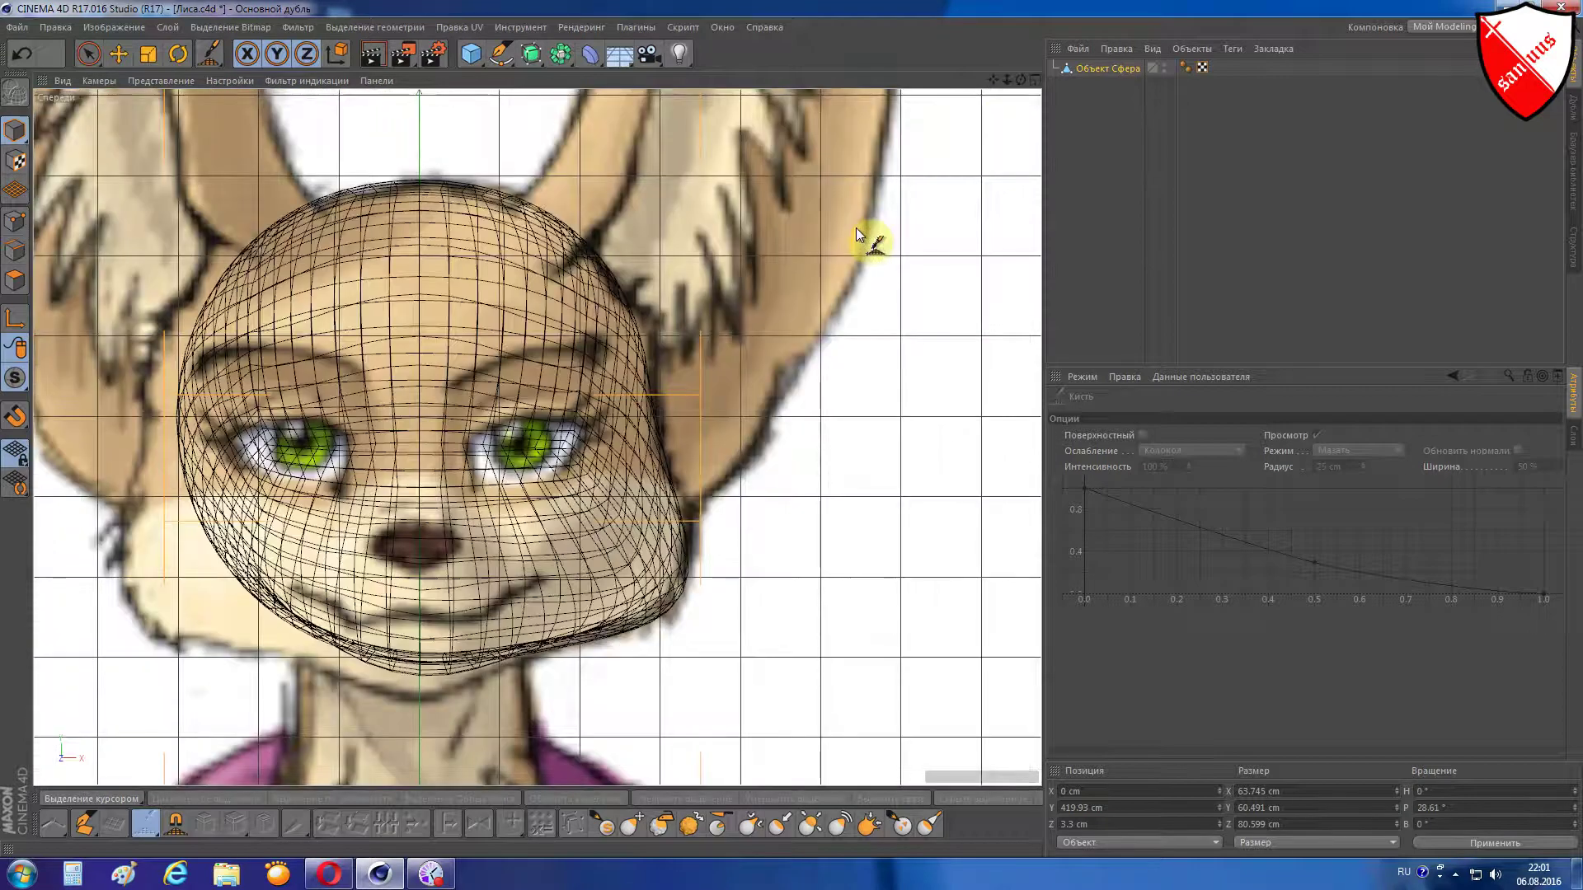
# - Add a Symmetry generator to the scene and select the sphere object
pyautogui.click(553, 58)
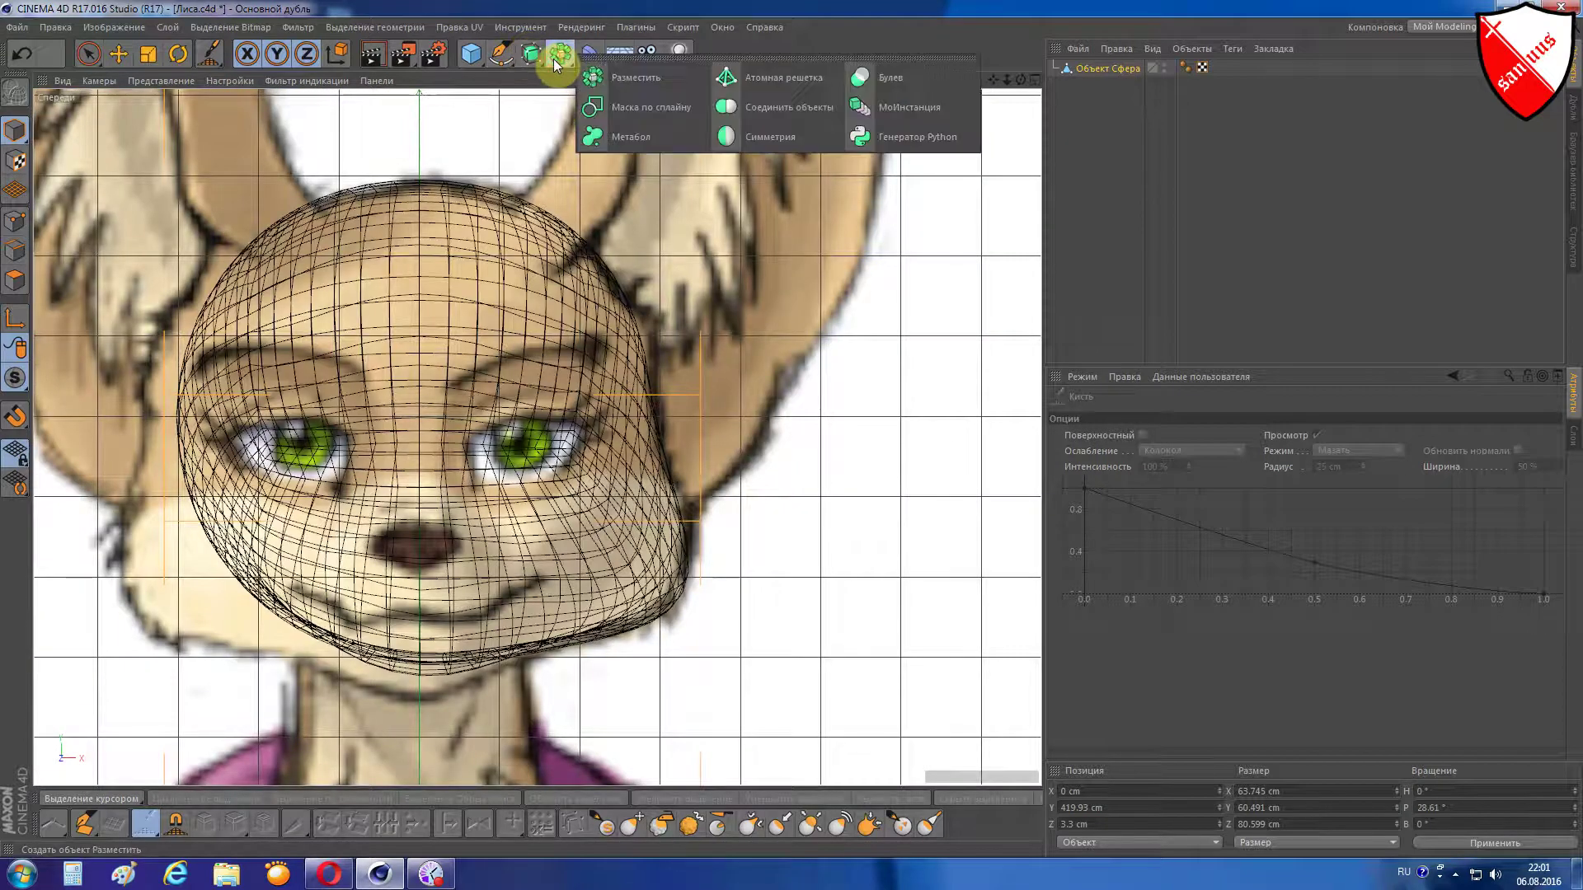
pyautogui.click(741, 133)
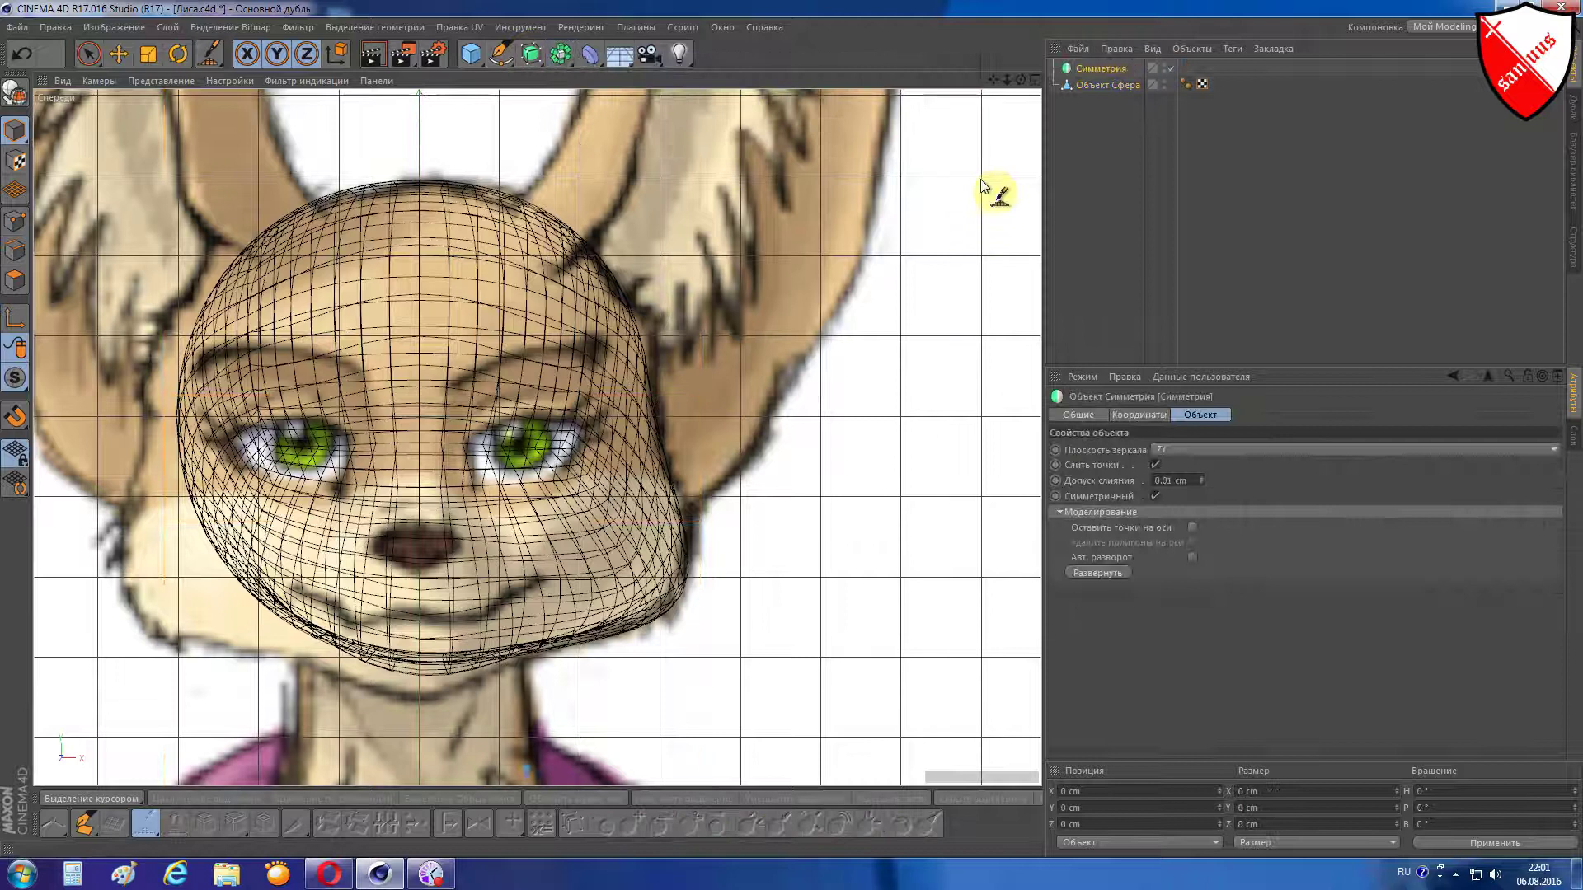
pyautogui.click(1065, 86)
pyautogui.scroll(-3, 993, 218)
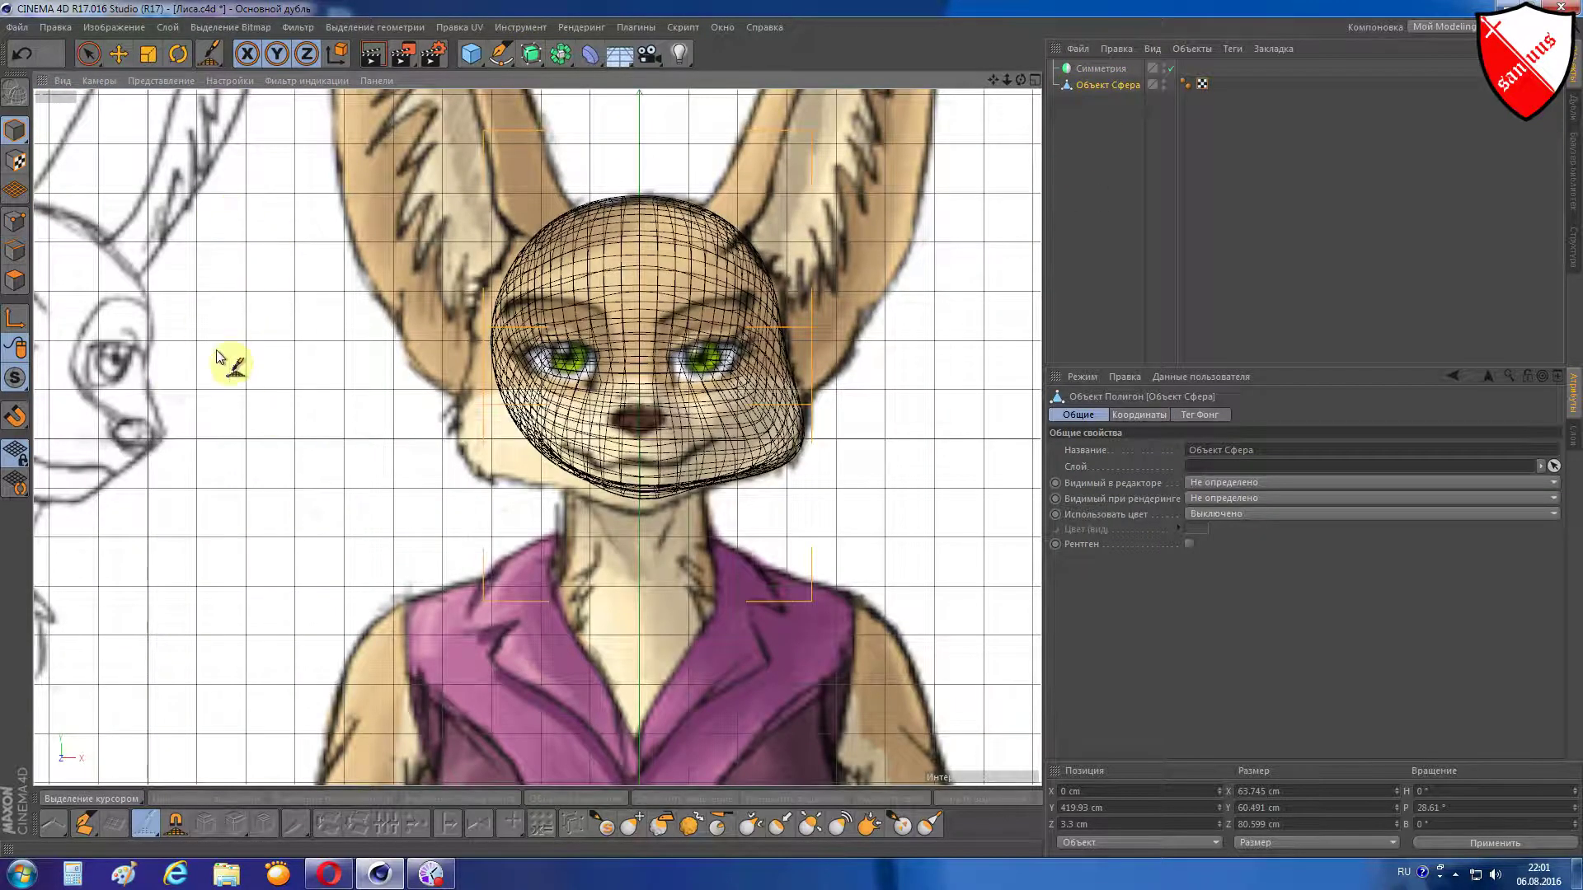
# - Rectangle-select the sphere's left-half polygons, including hidden ones, and delete them
pyautogui.click(16, 281)
pyautogui.click(90, 54)
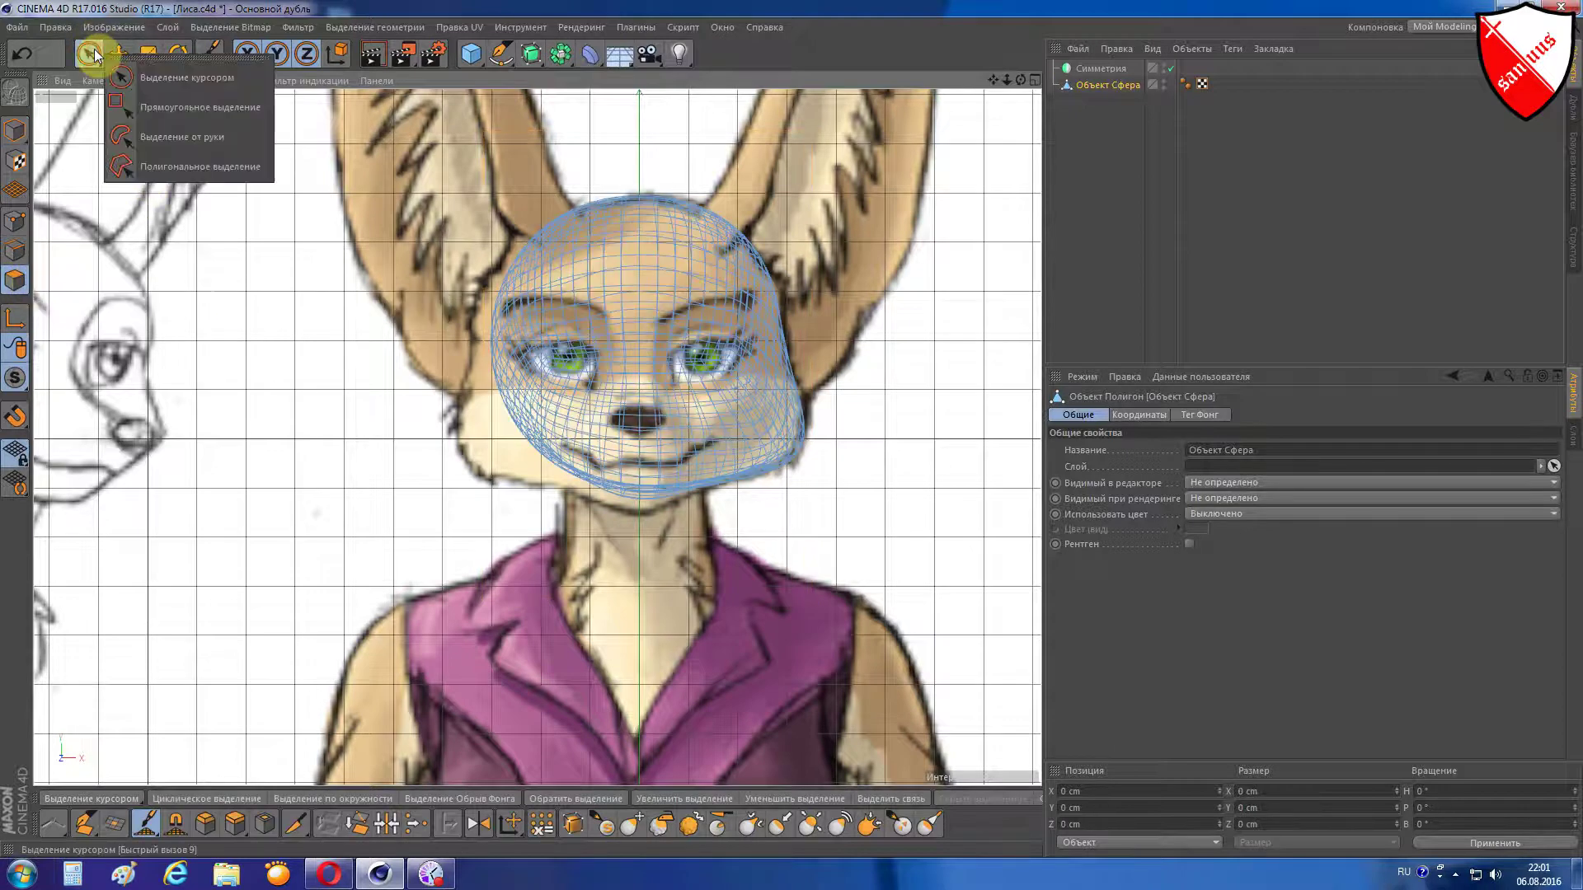
pyautogui.click(124, 103)
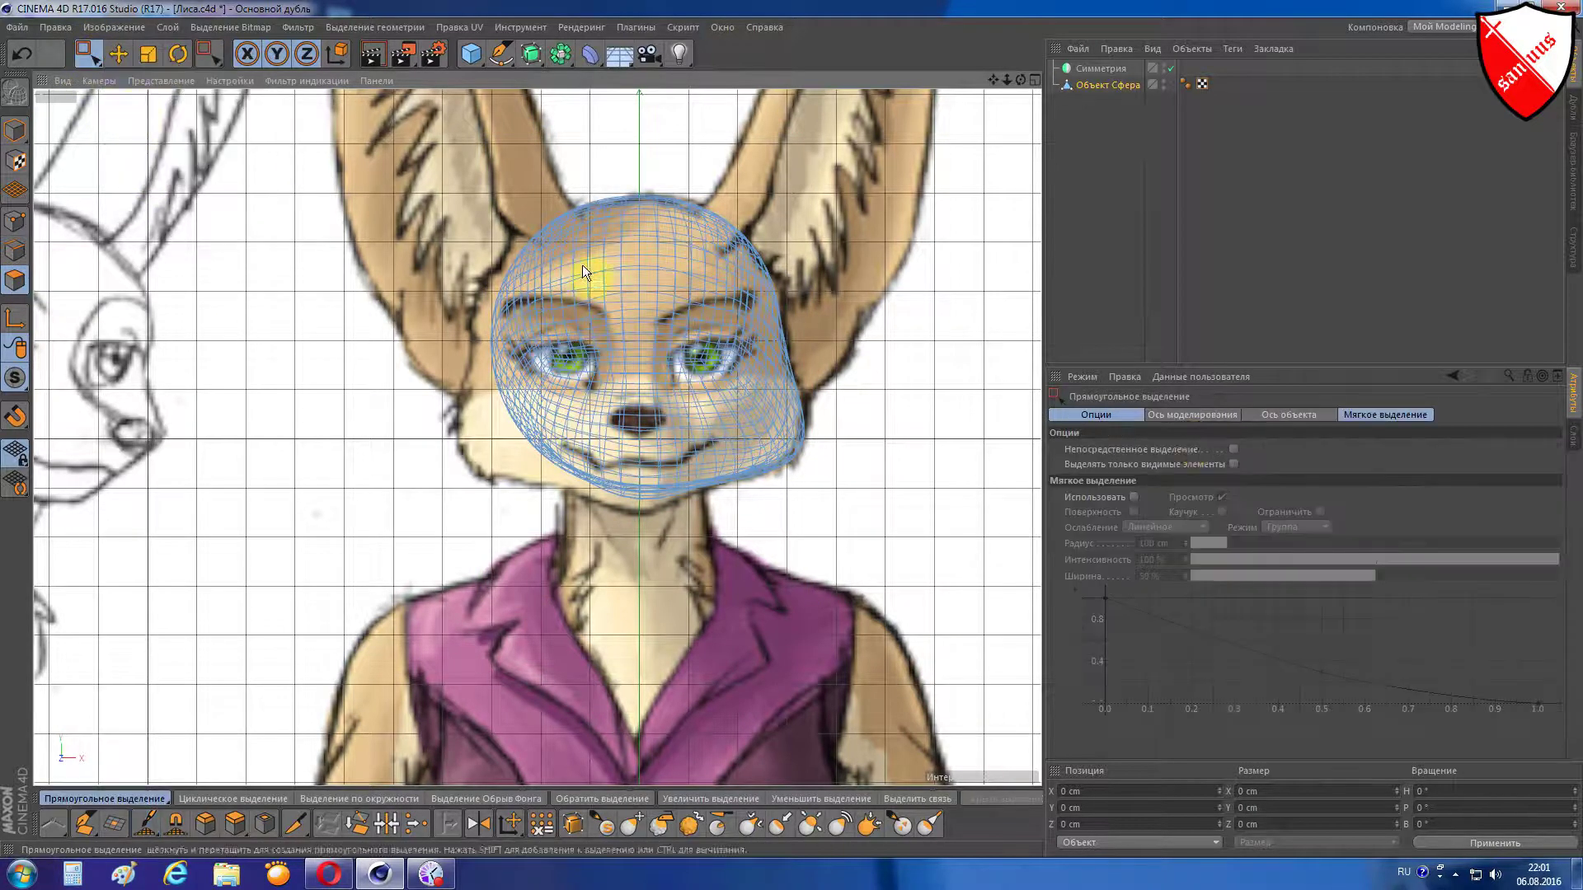
pyautogui.click(1233, 465)
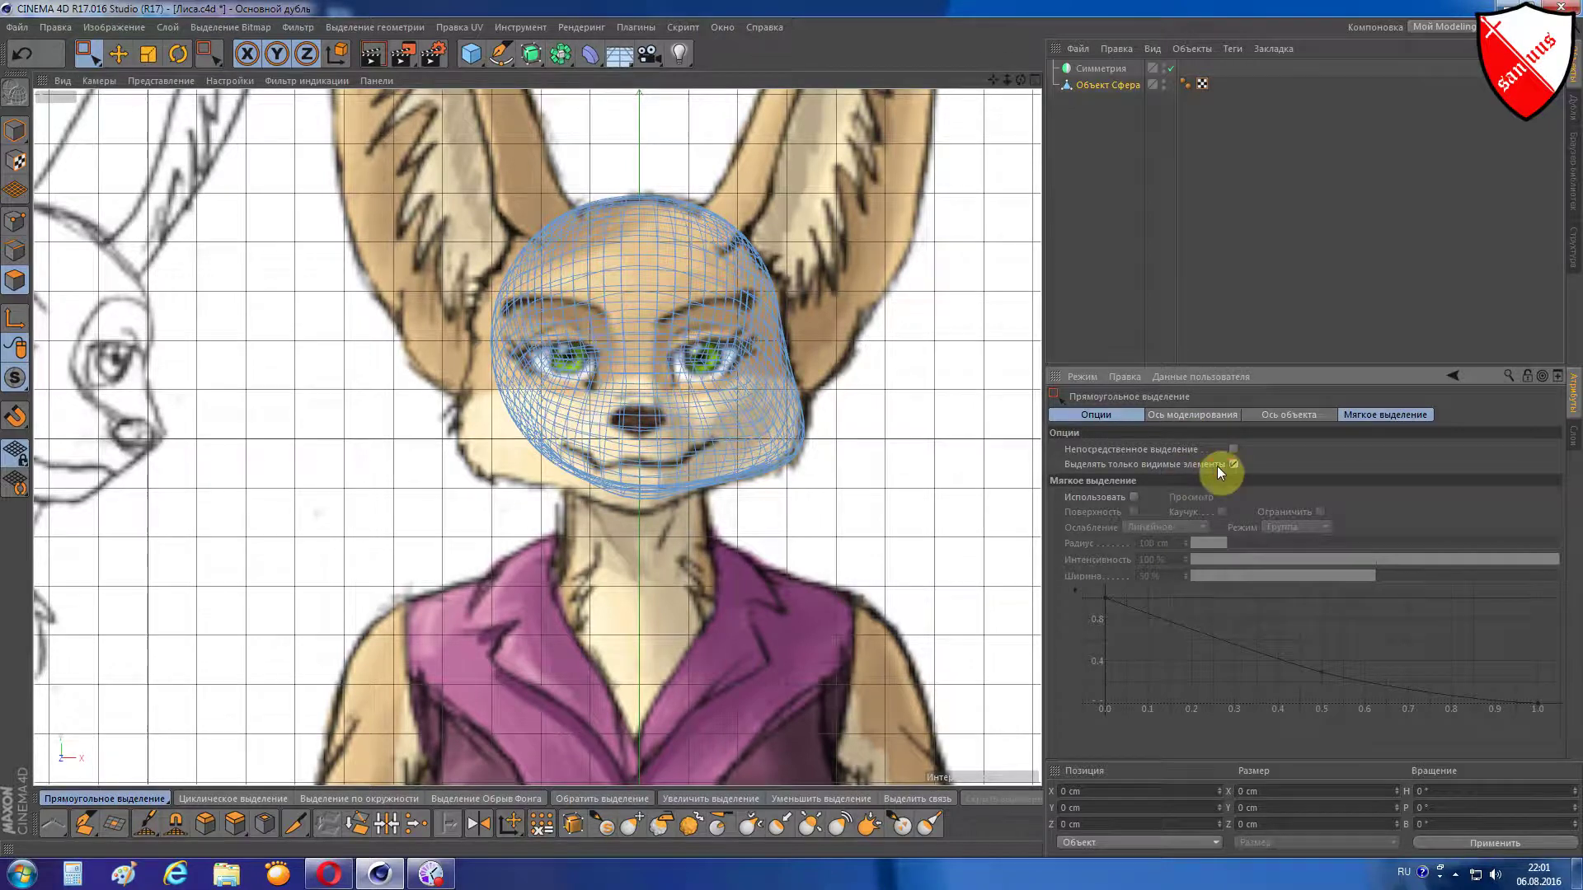
pyautogui.scroll(2, 583, 205)
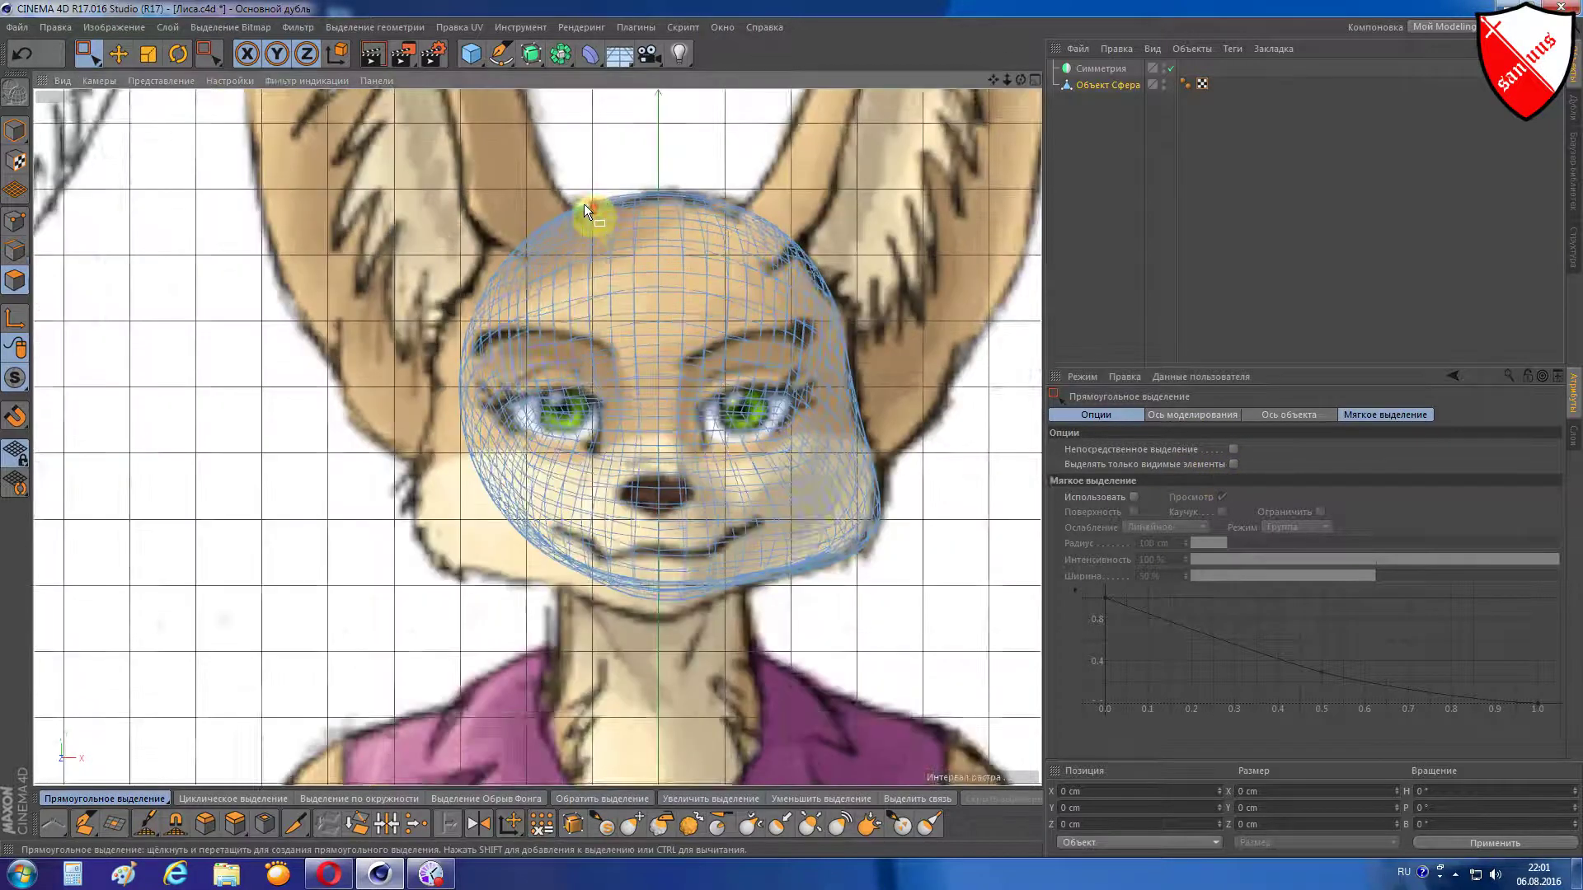
pyautogui.scroll(2, 583, 204)
pyautogui.moveTo(320, 148); pyautogui.dragTo(680, 749)
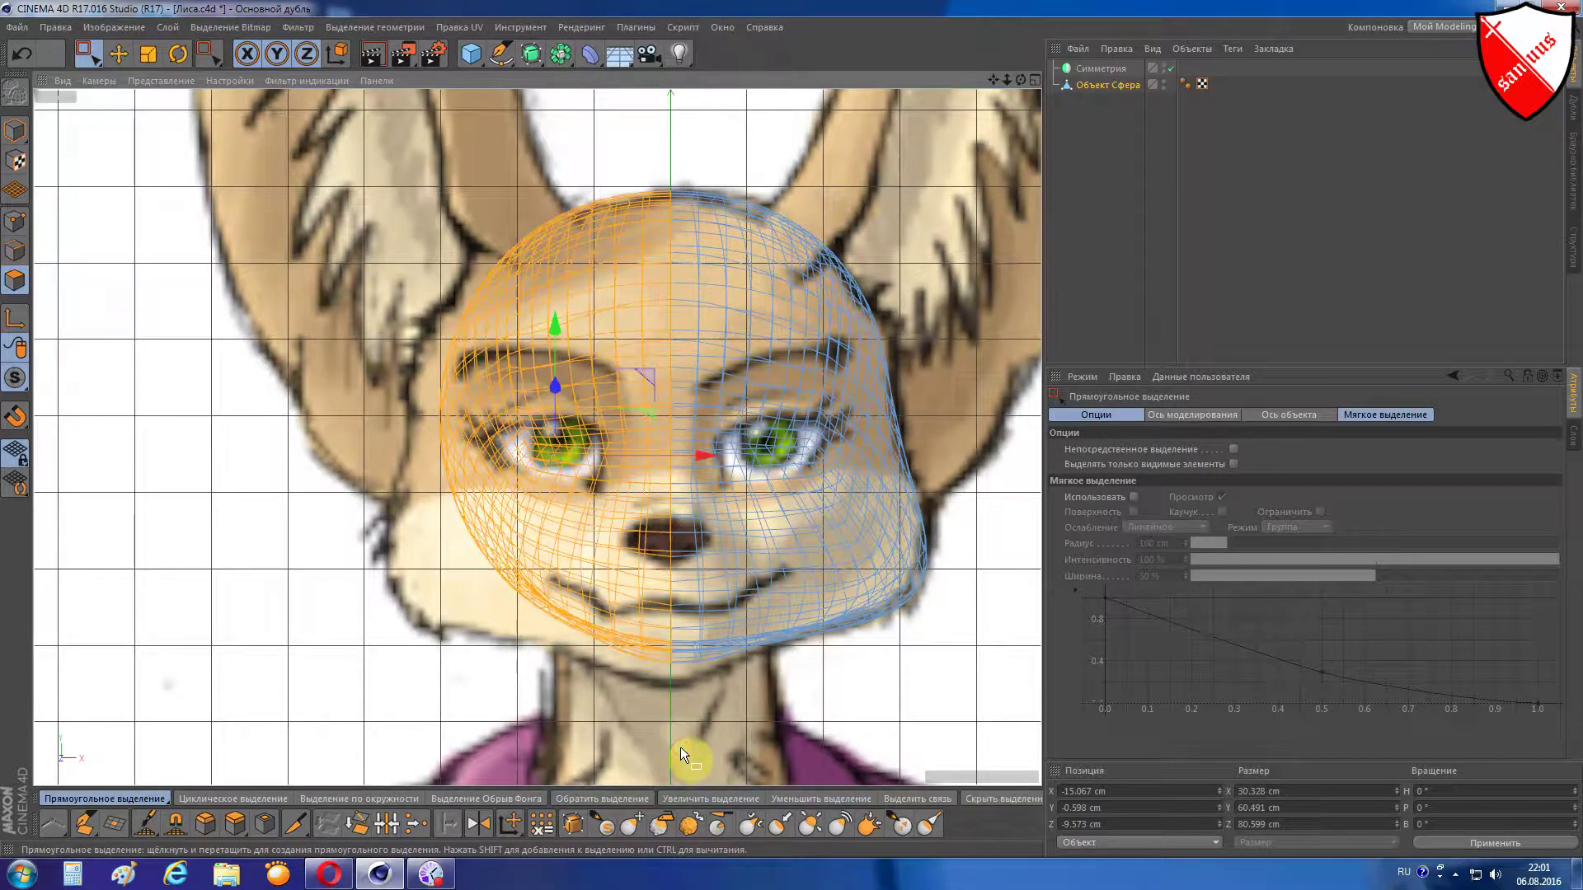
pyautogui.press('Delete')
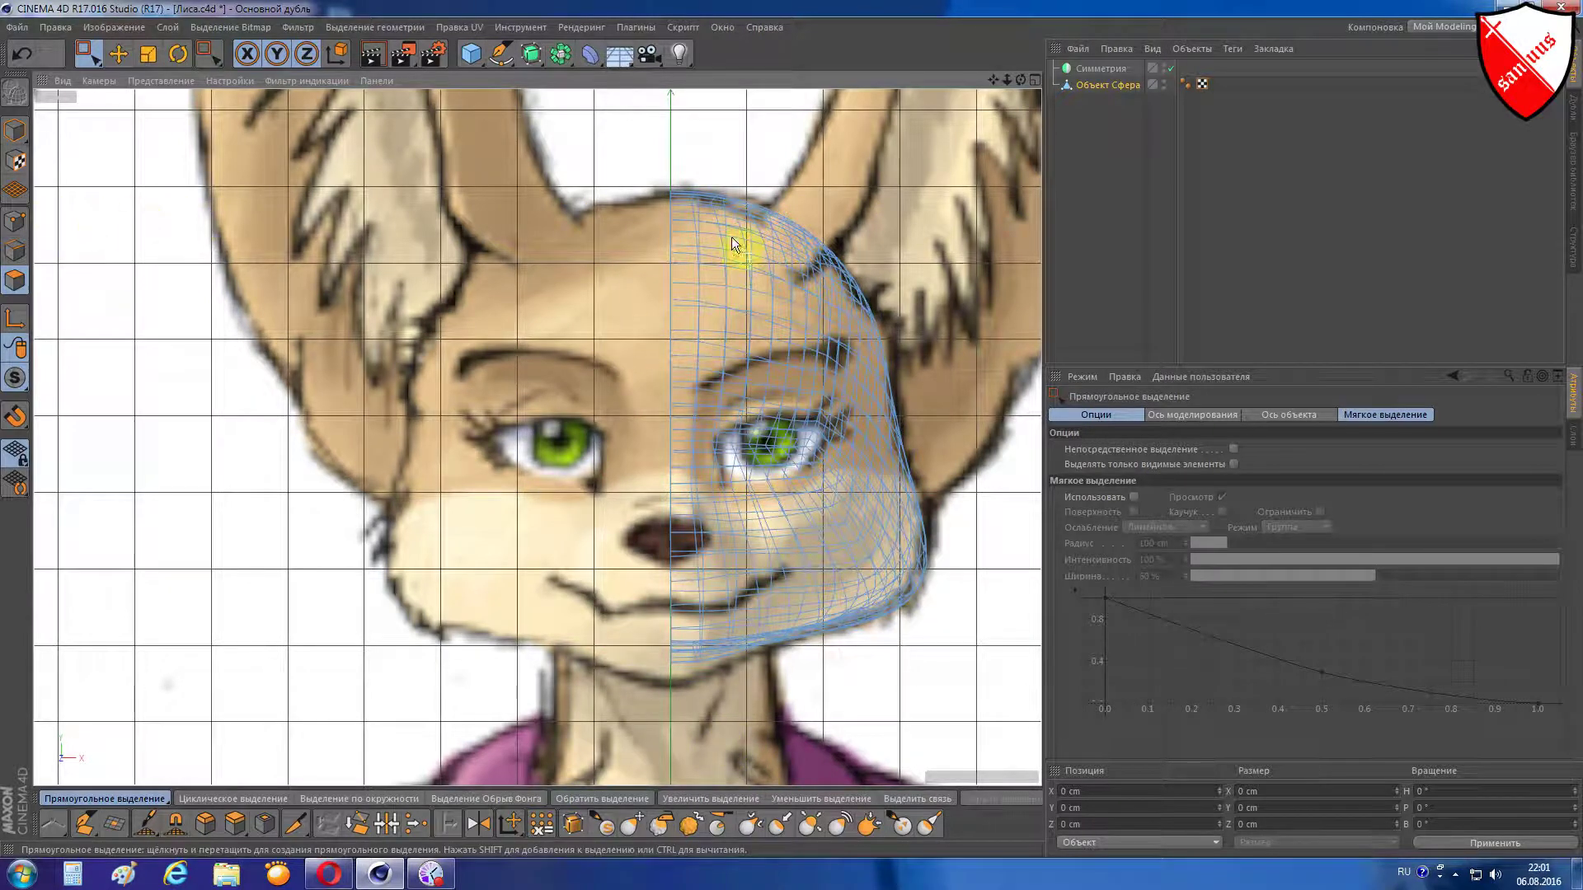
# - Optimize the half mesh in Points mode to remove stray points
pyautogui.click(16, 218)
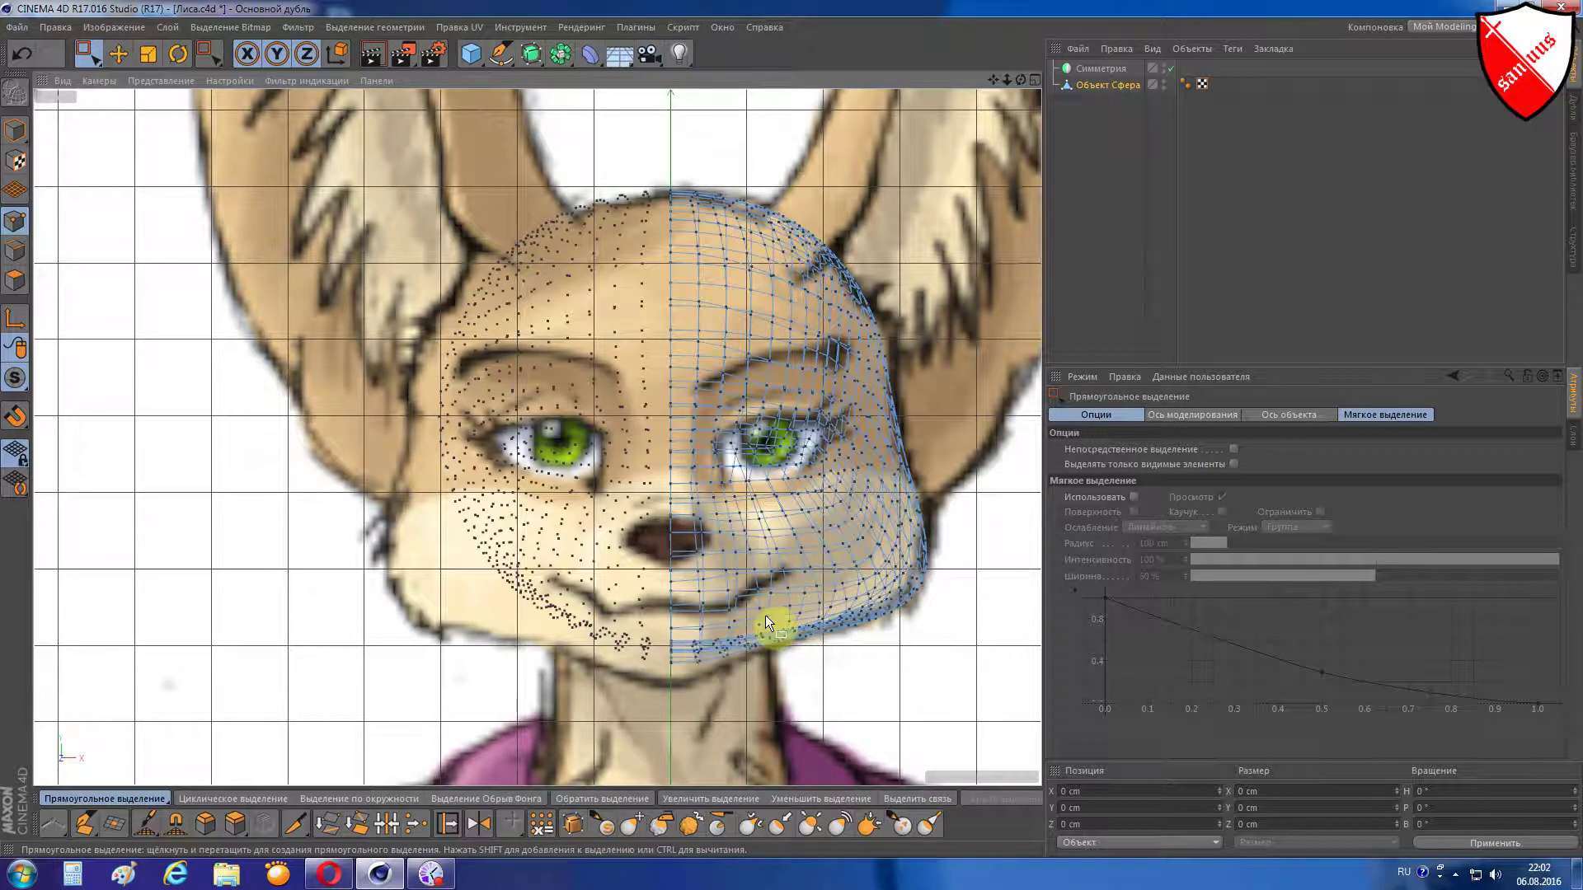
pyautogui.rightClick(777, 559)
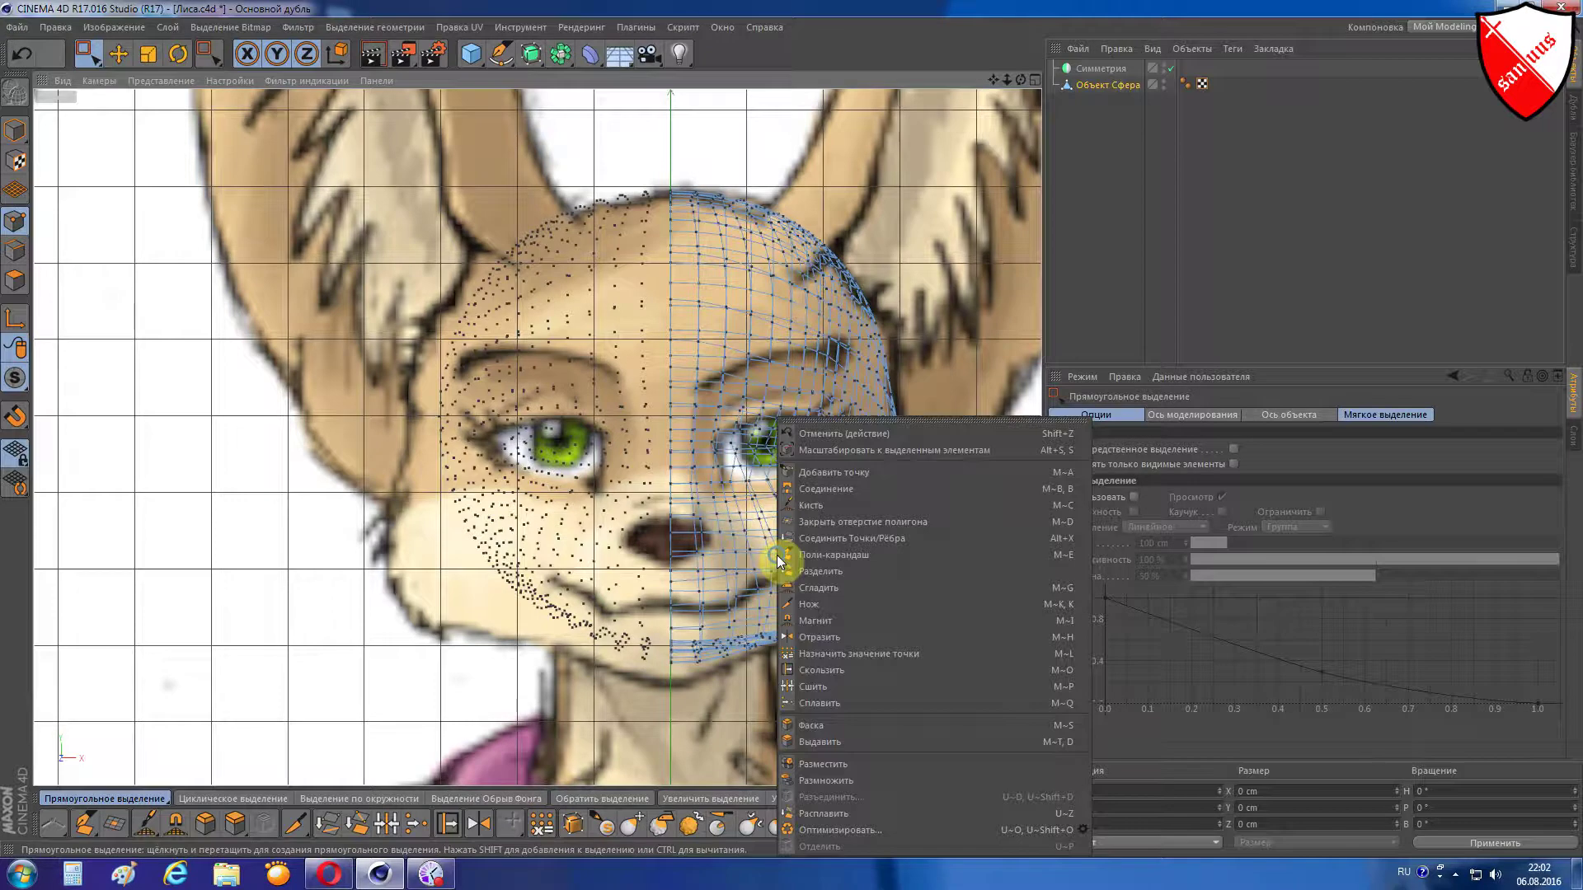
pyautogui.click(894, 824)
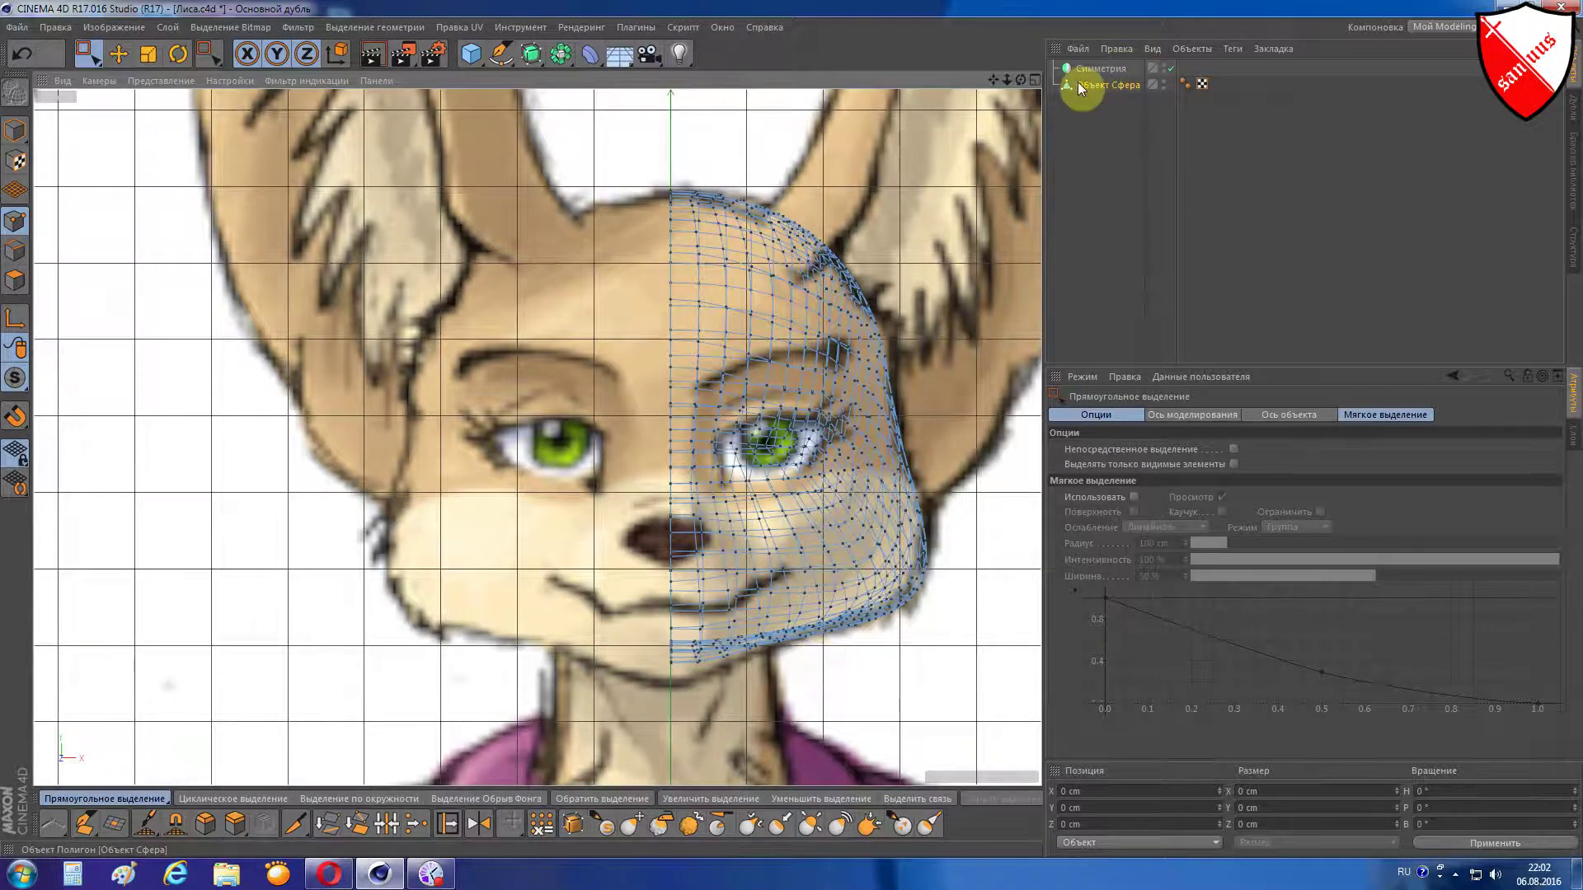
# - Parent the sphere under Symmetry to mirror it, then frame the full head in Perspective
pyautogui.moveTo(1079, 85); pyautogui.dragTo(1088, 72)
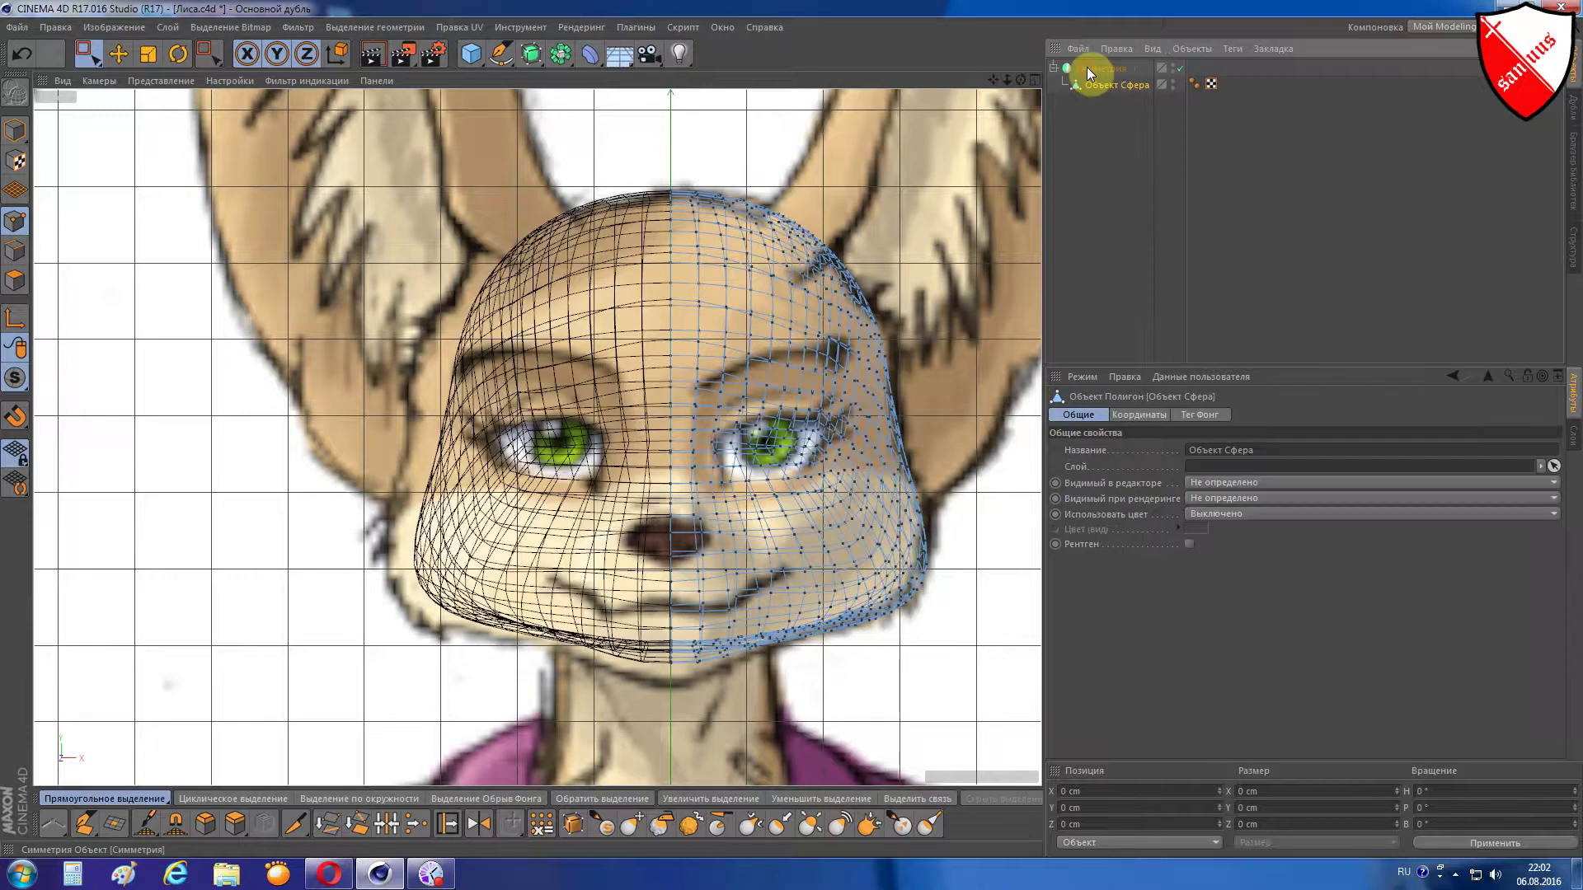
pyautogui.press('F1')
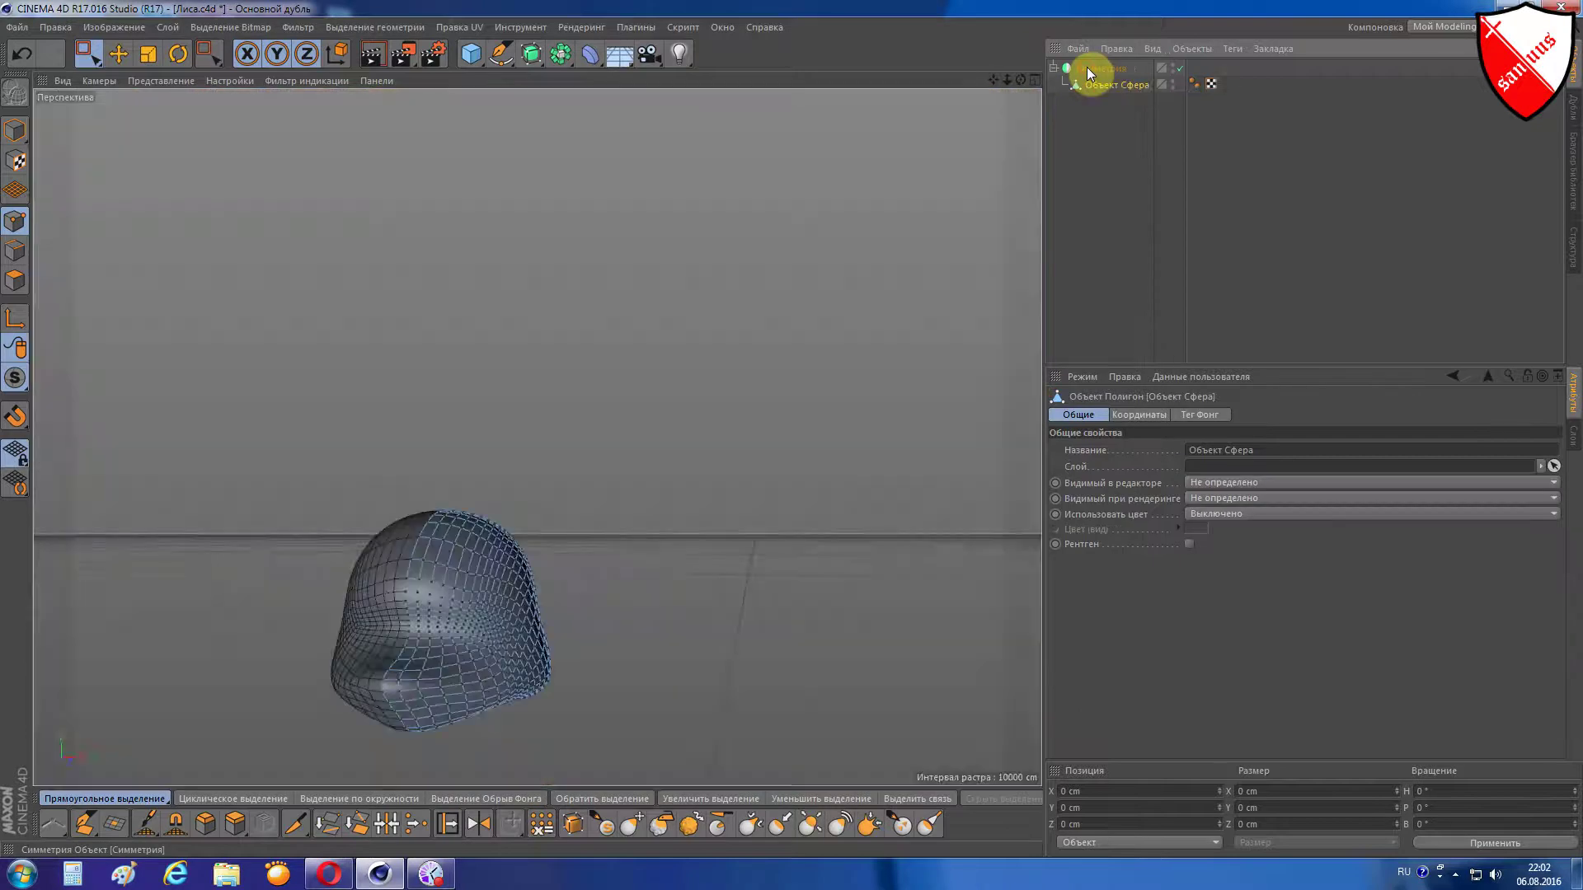
pyautogui.scroll(3, 467, 640)
pyautogui.scroll(3, 488, 574)
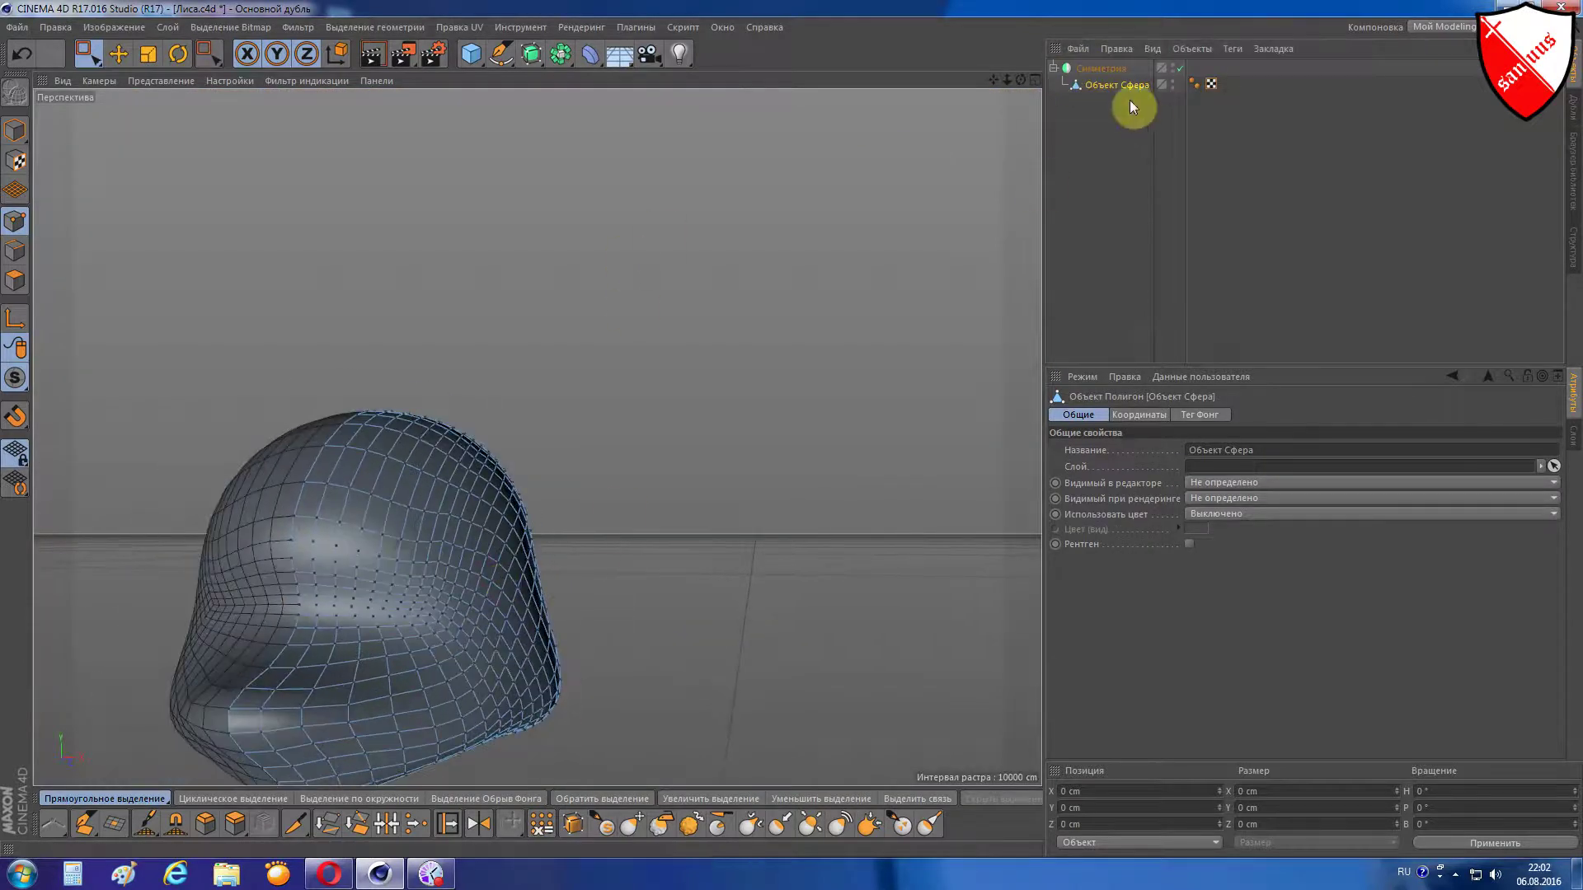
pyautogui.moveTo(1020, 80); pyautogui.dragTo(536, 437)
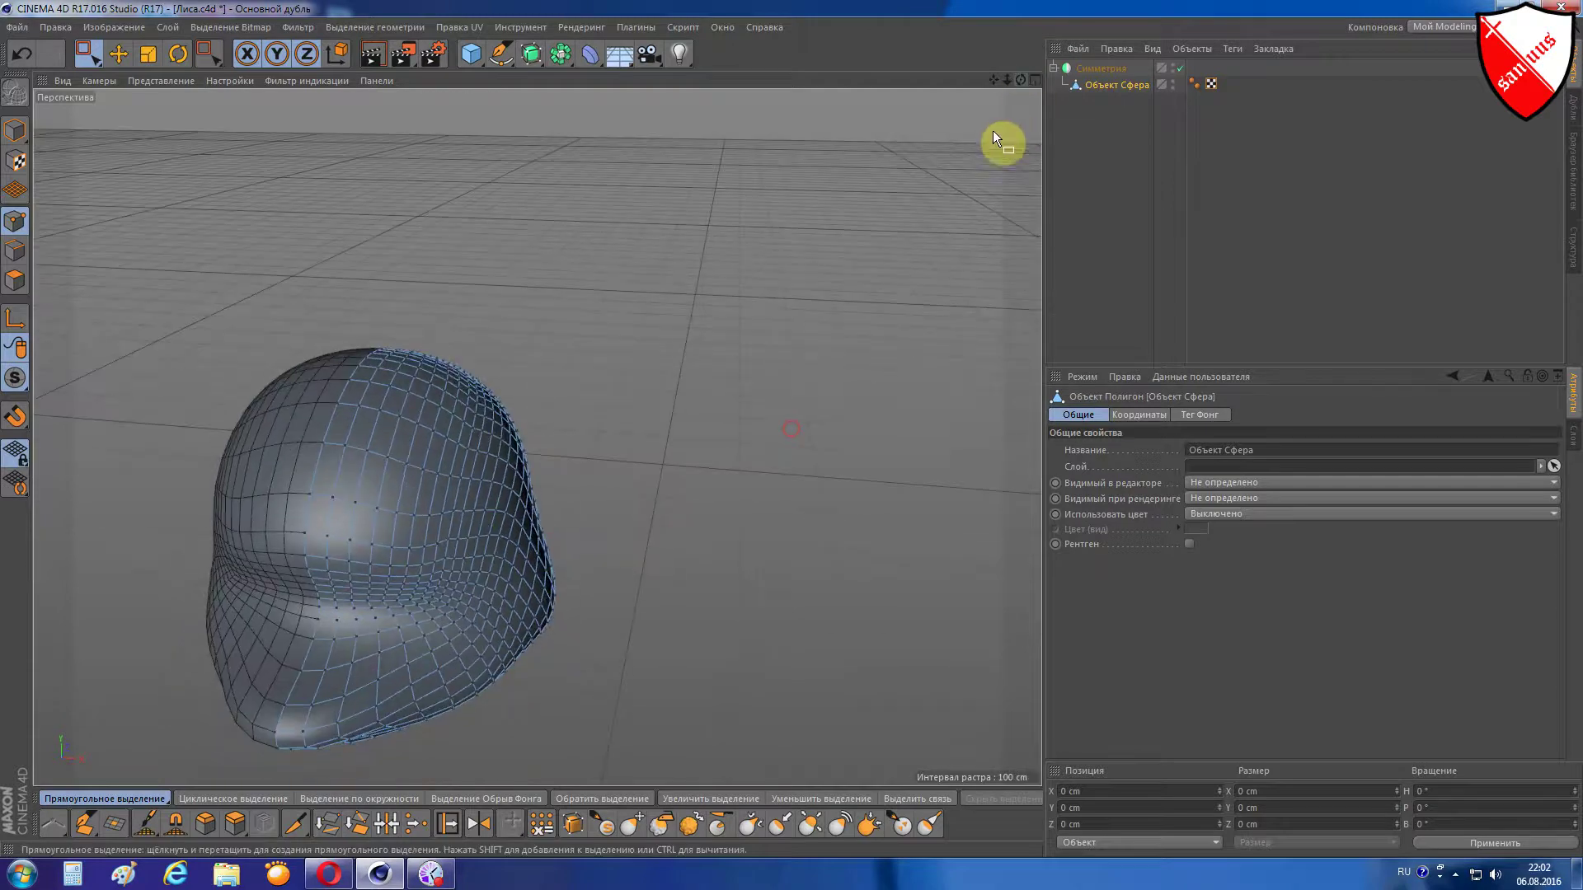
pyautogui.moveTo(994, 86); pyautogui.dragTo(996, 84)
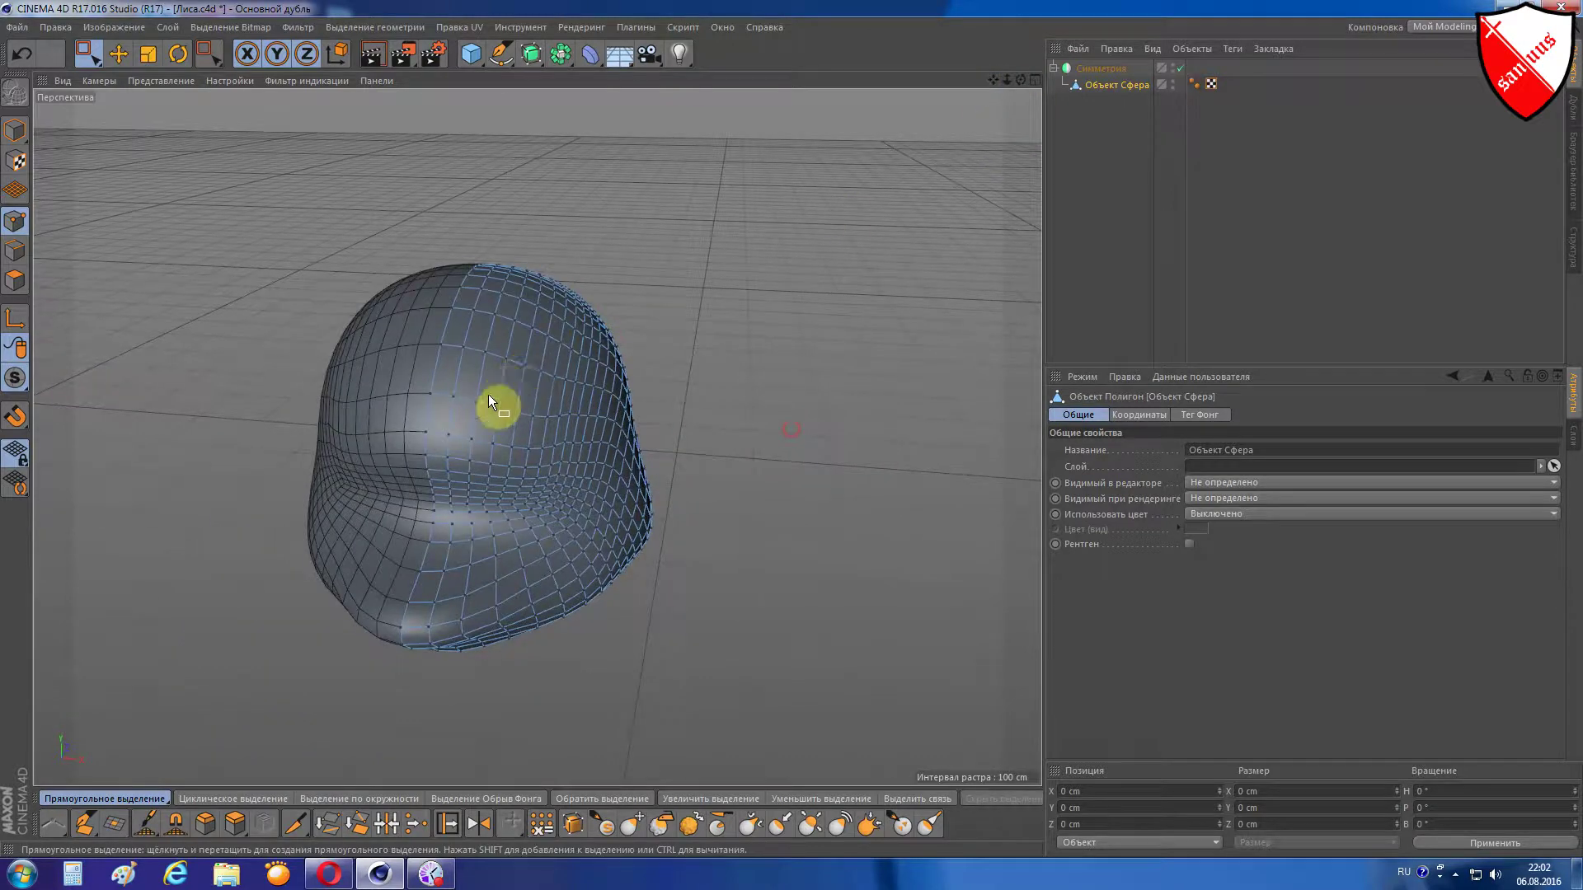
pyautogui.scroll(3, 486, 400)
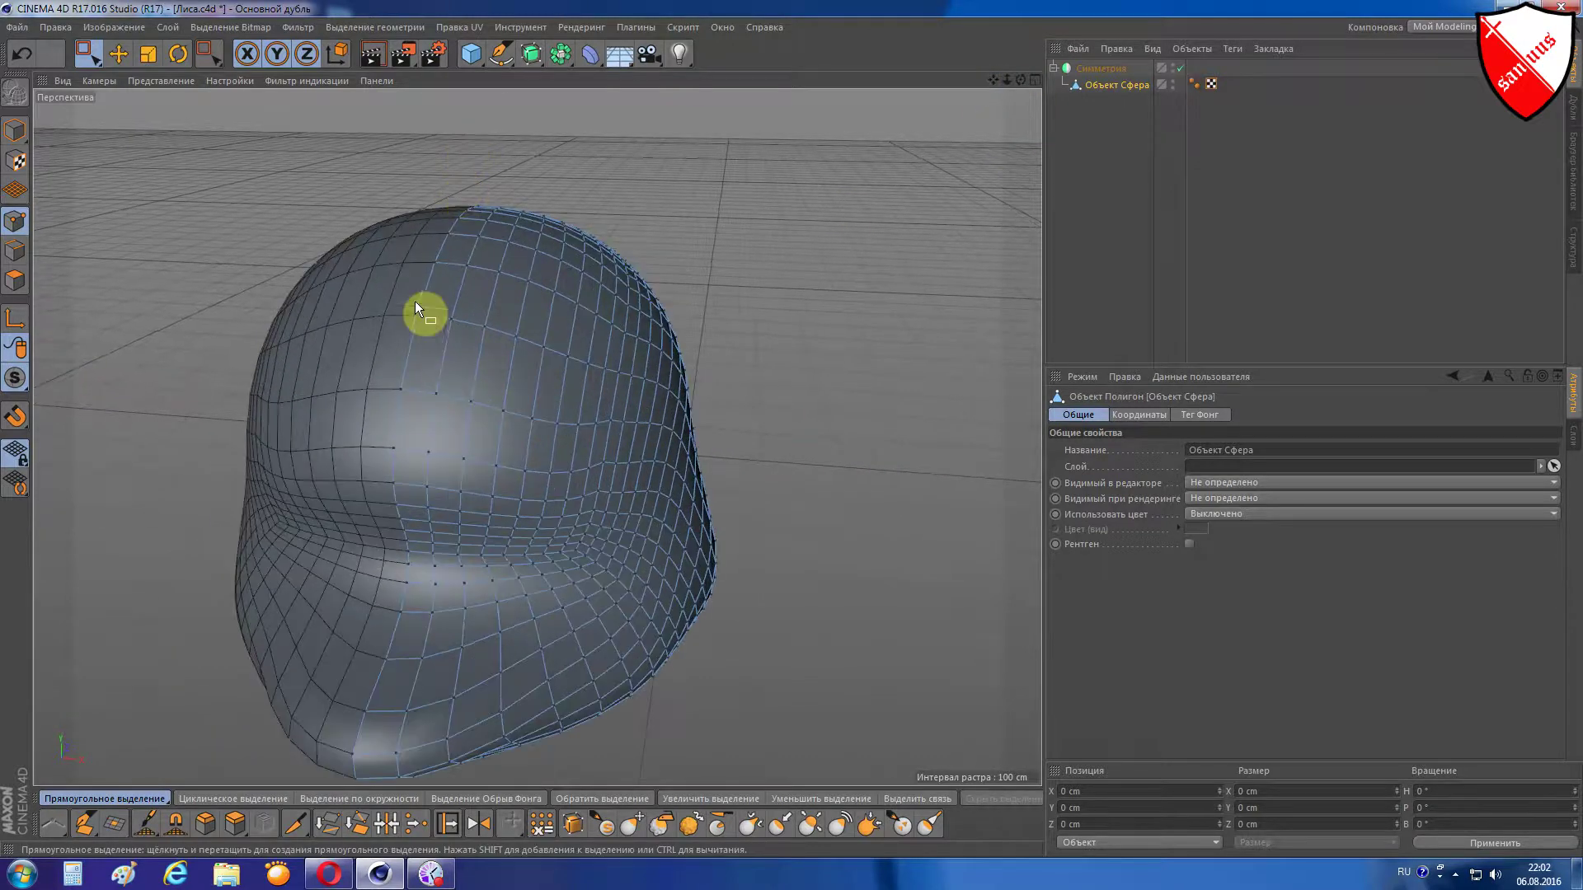
pyautogui.scroll(-2, 507, 384)
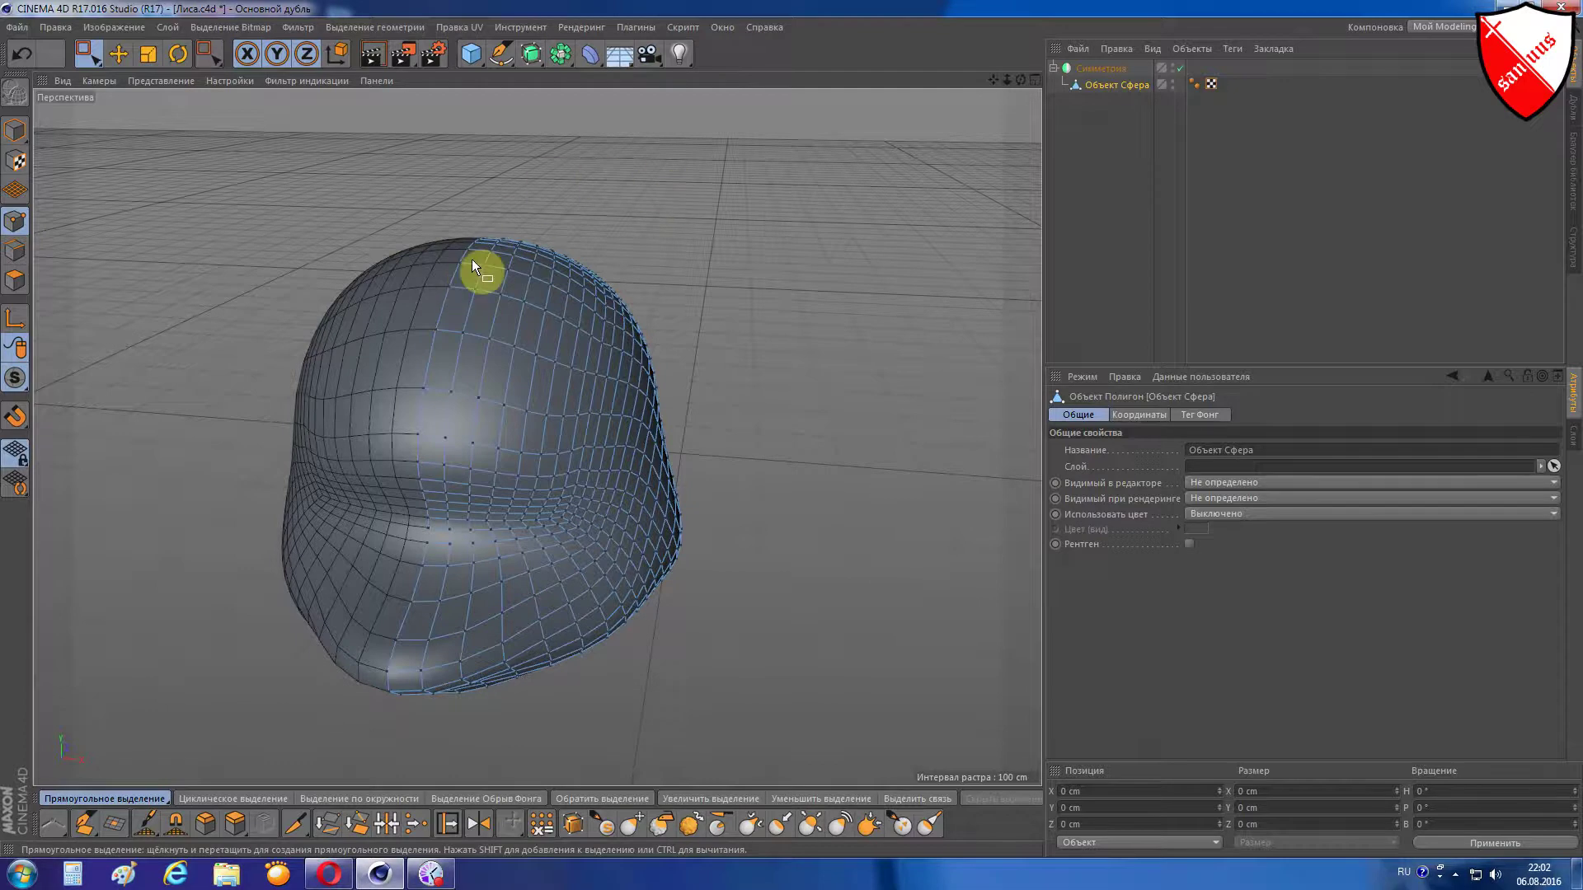
# - Loop-select the head's centre seam edges with the Move tool in Edges mode
pyautogui.click(12, 251)
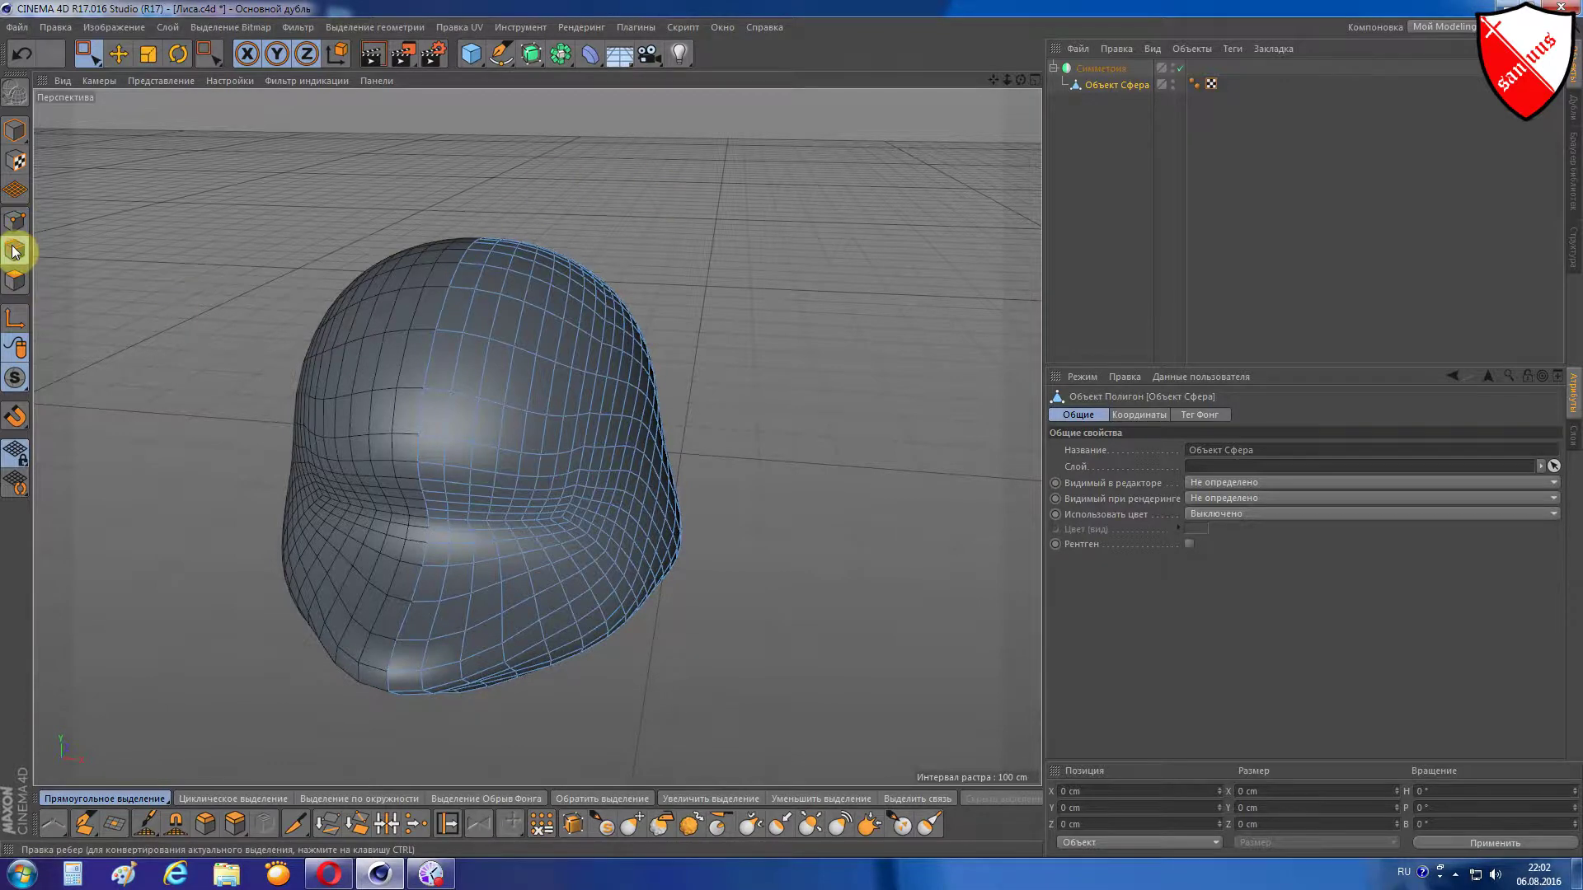
pyautogui.click(118, 60)
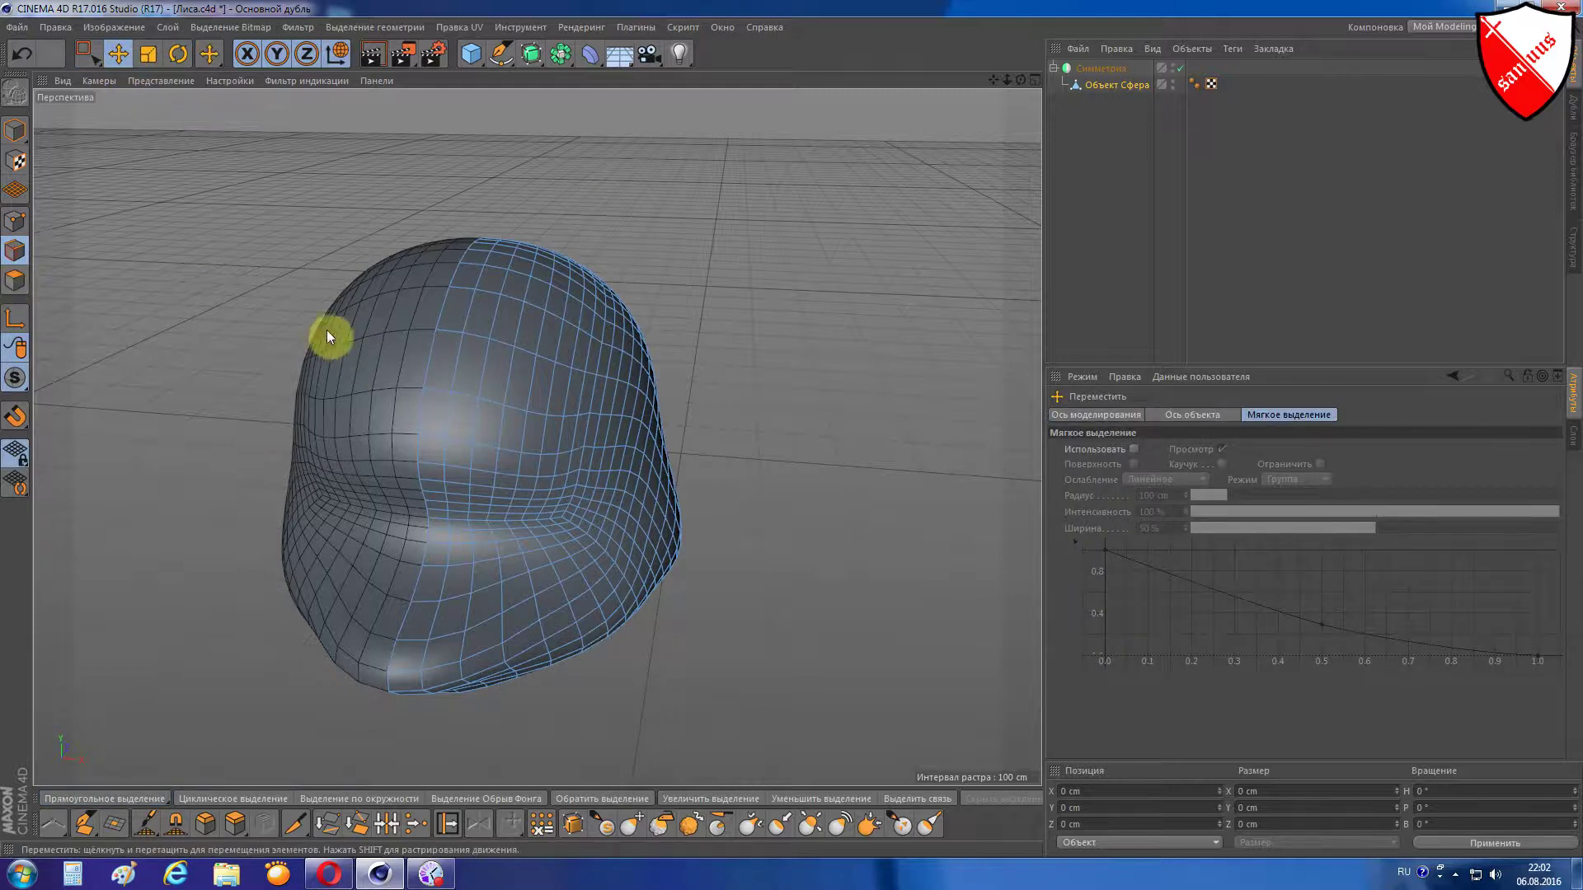
pyautogui.scroll(3, 395, 355)
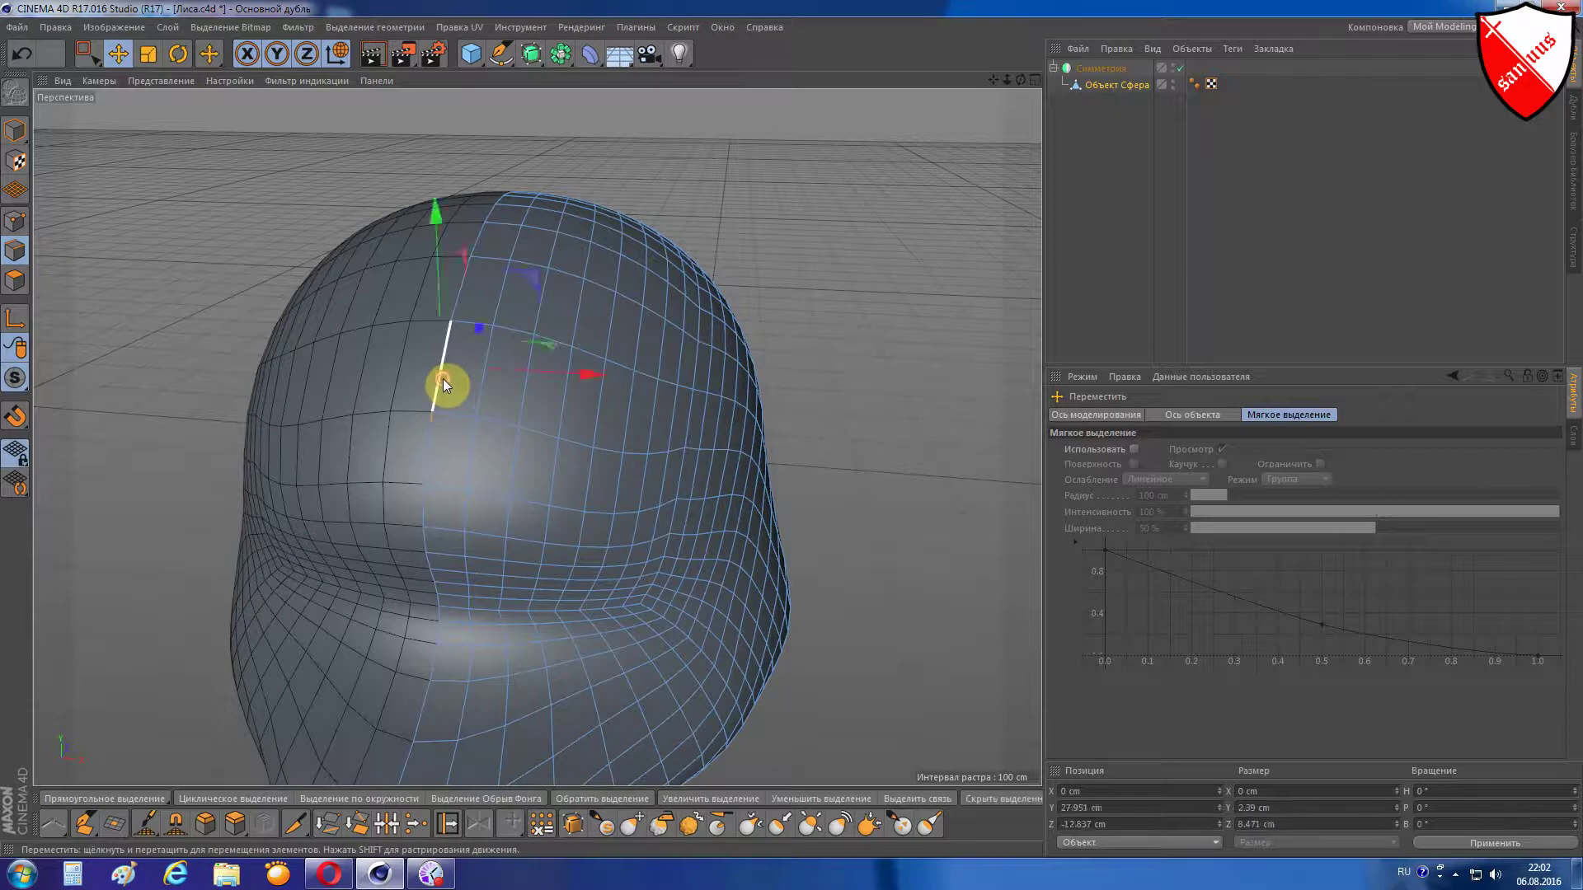
pyautogui.doubleClick(443, 379)
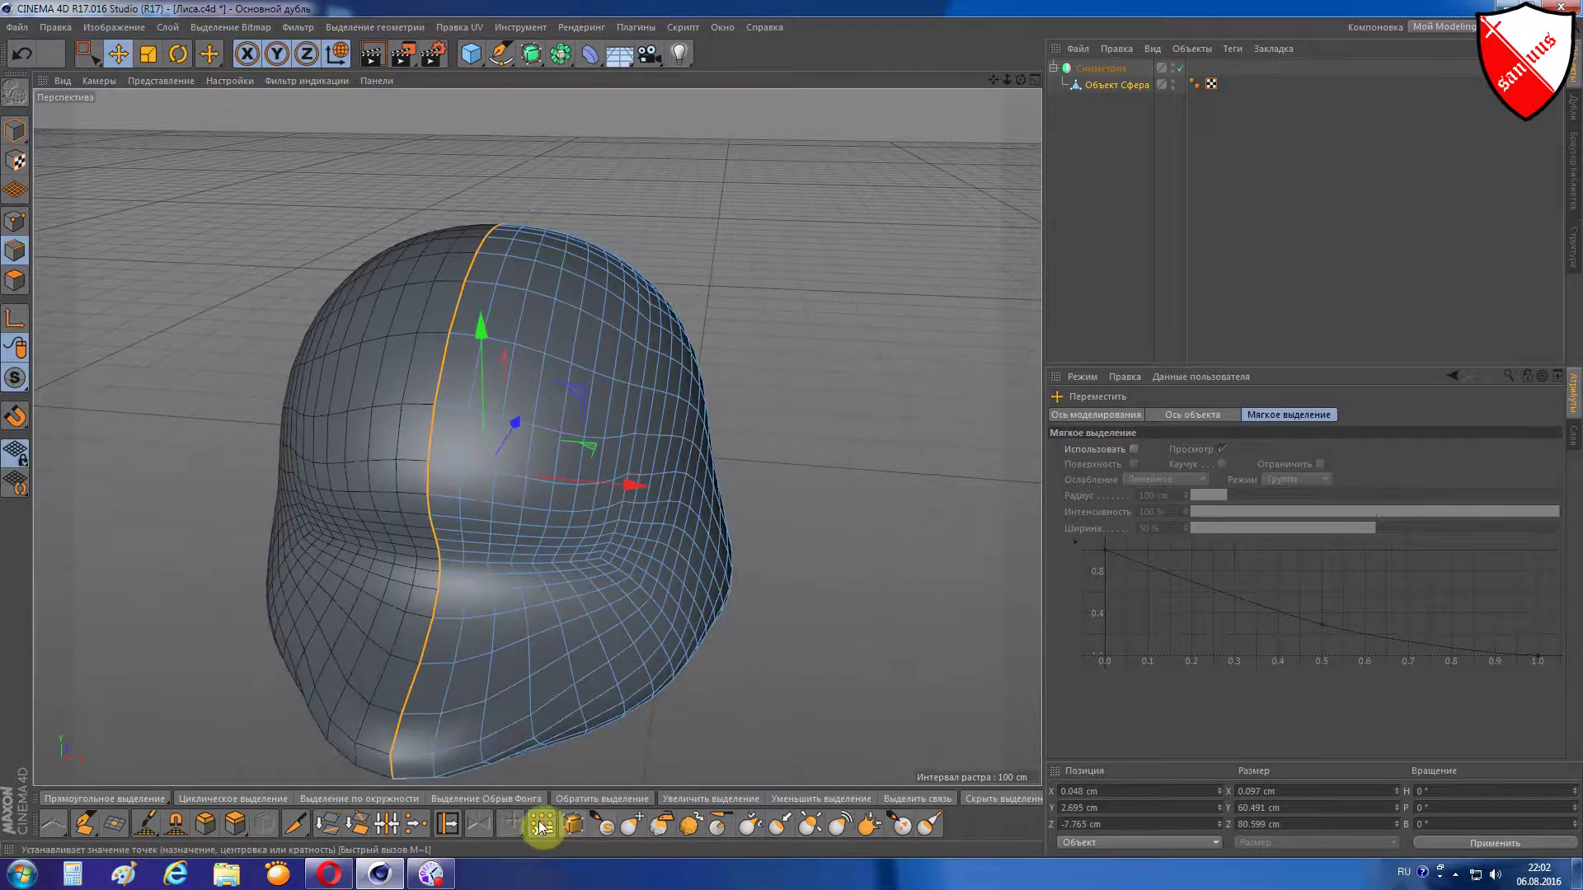
# - Set the seam points to X = 0 cm in World coordinates with Set Point Value
pyautogui.click(541, 826)
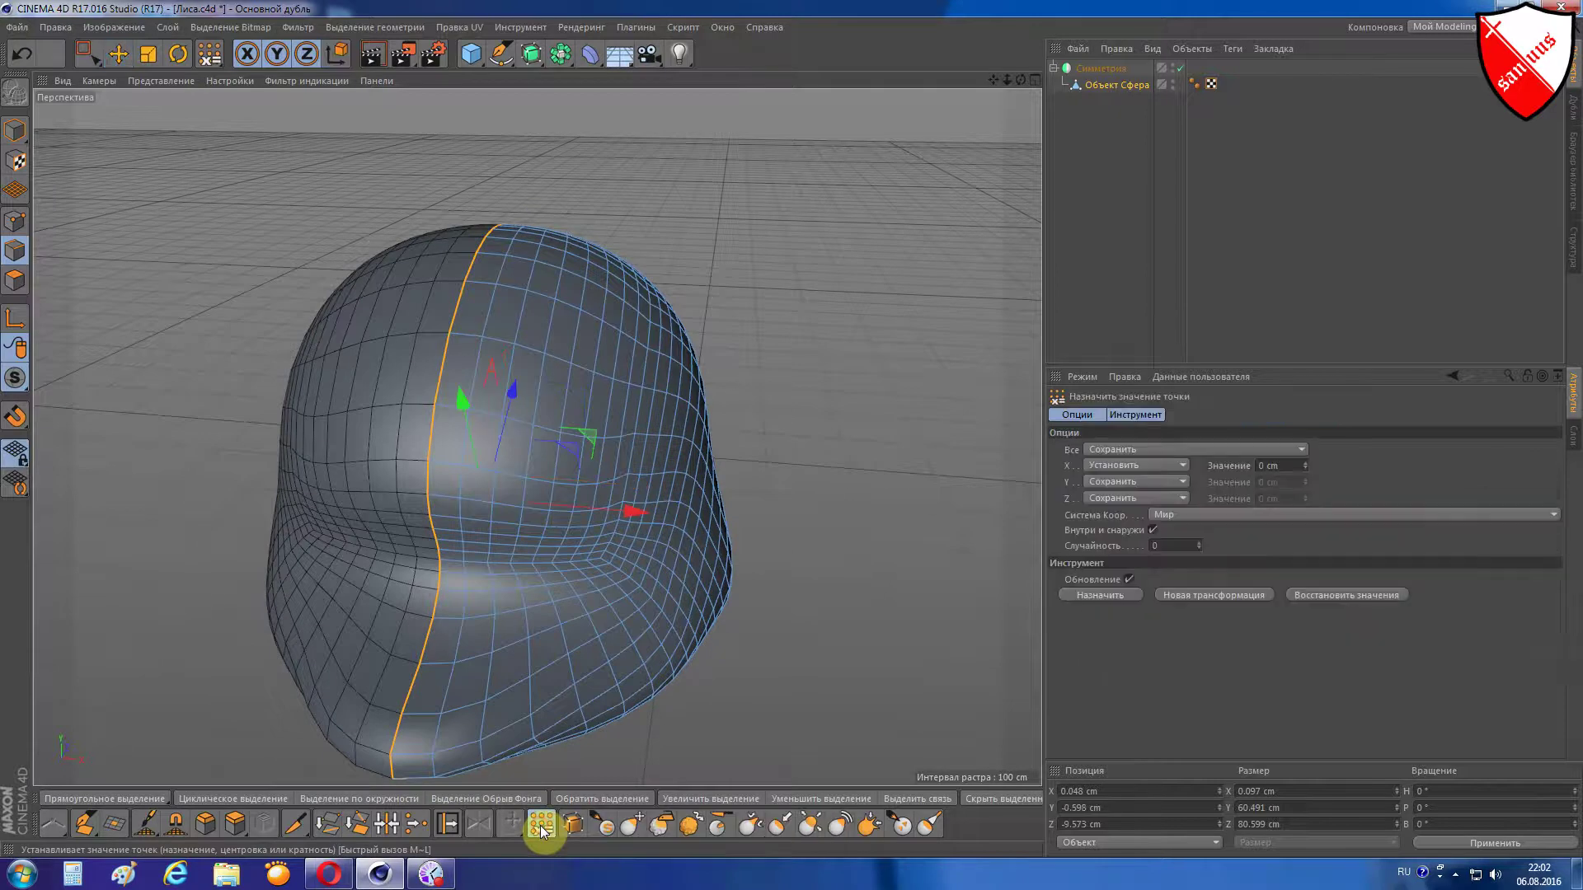
pyautogui.click(1180, 468)
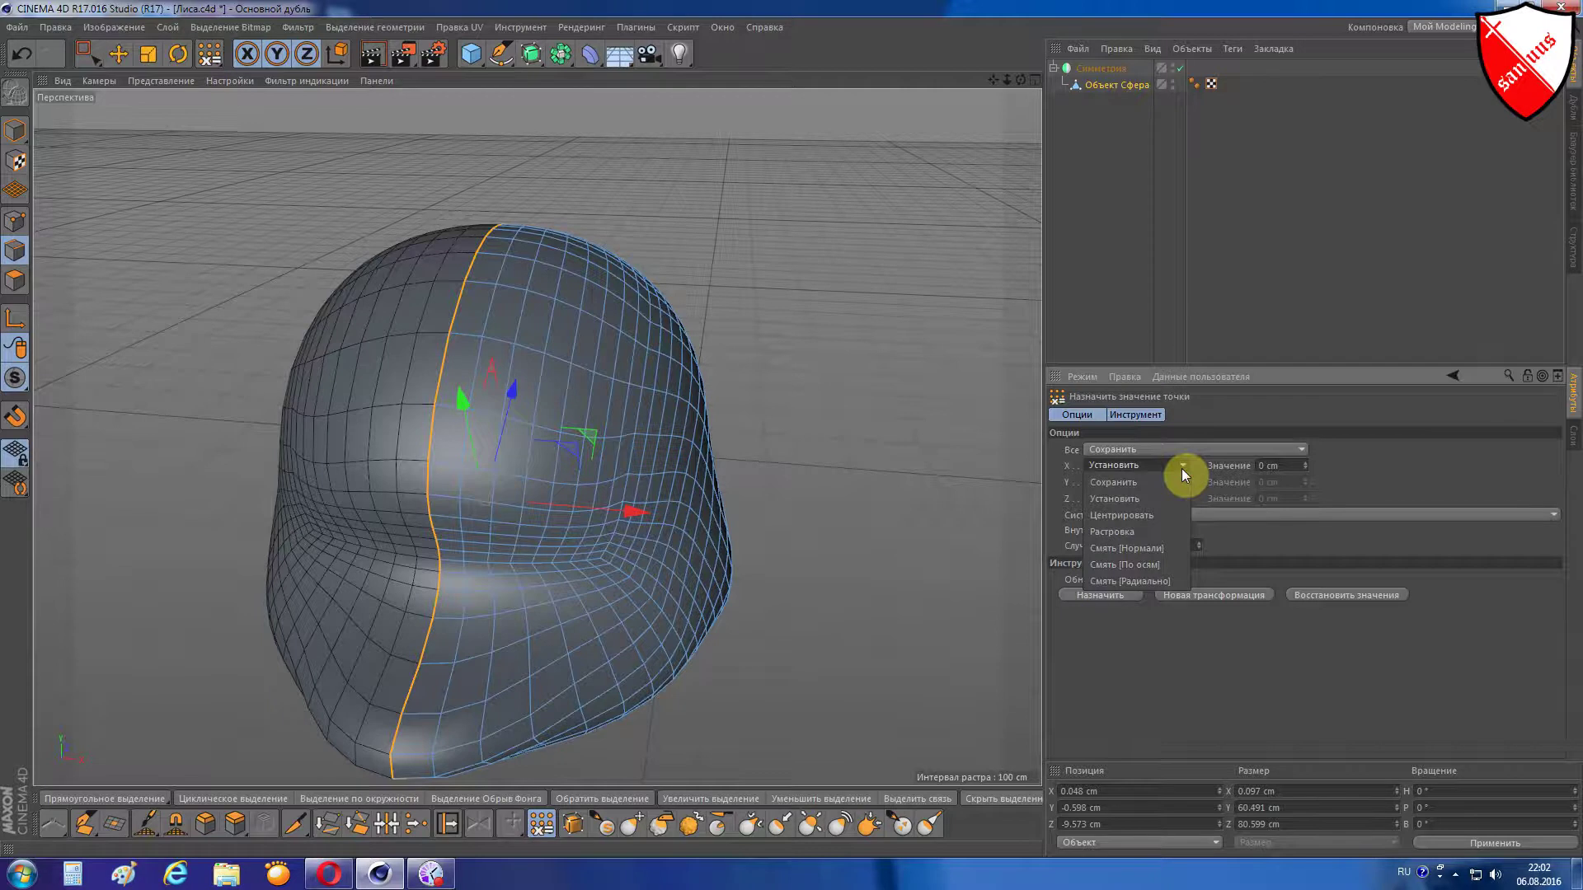
pyautogui.click(1151, 501)
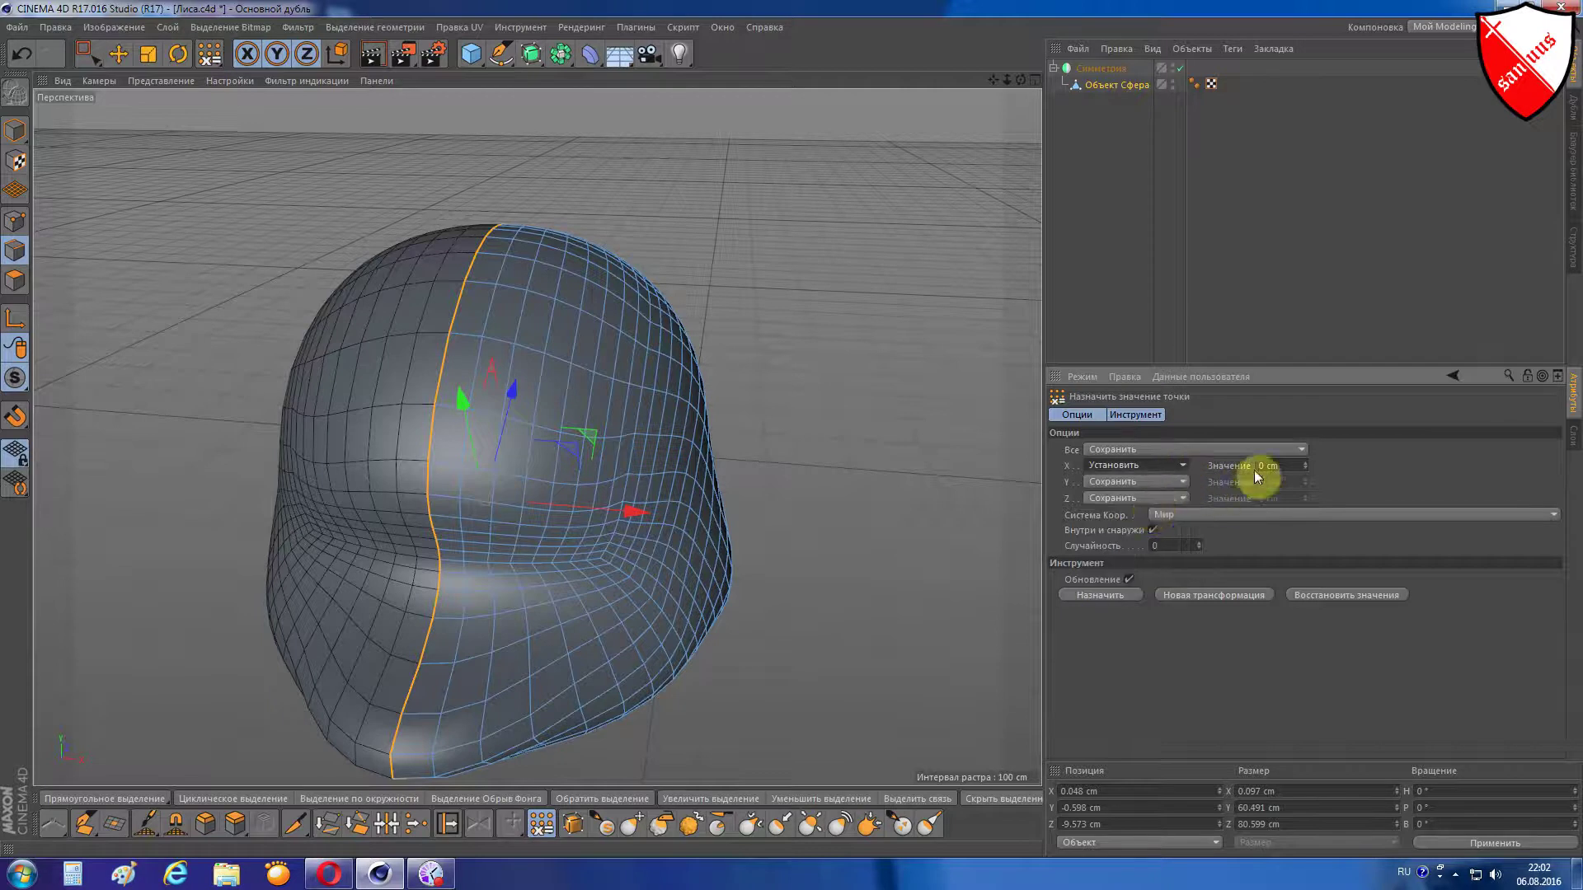
pyautogui.click(1155, 518)
pyautogui.click(1195, 550)
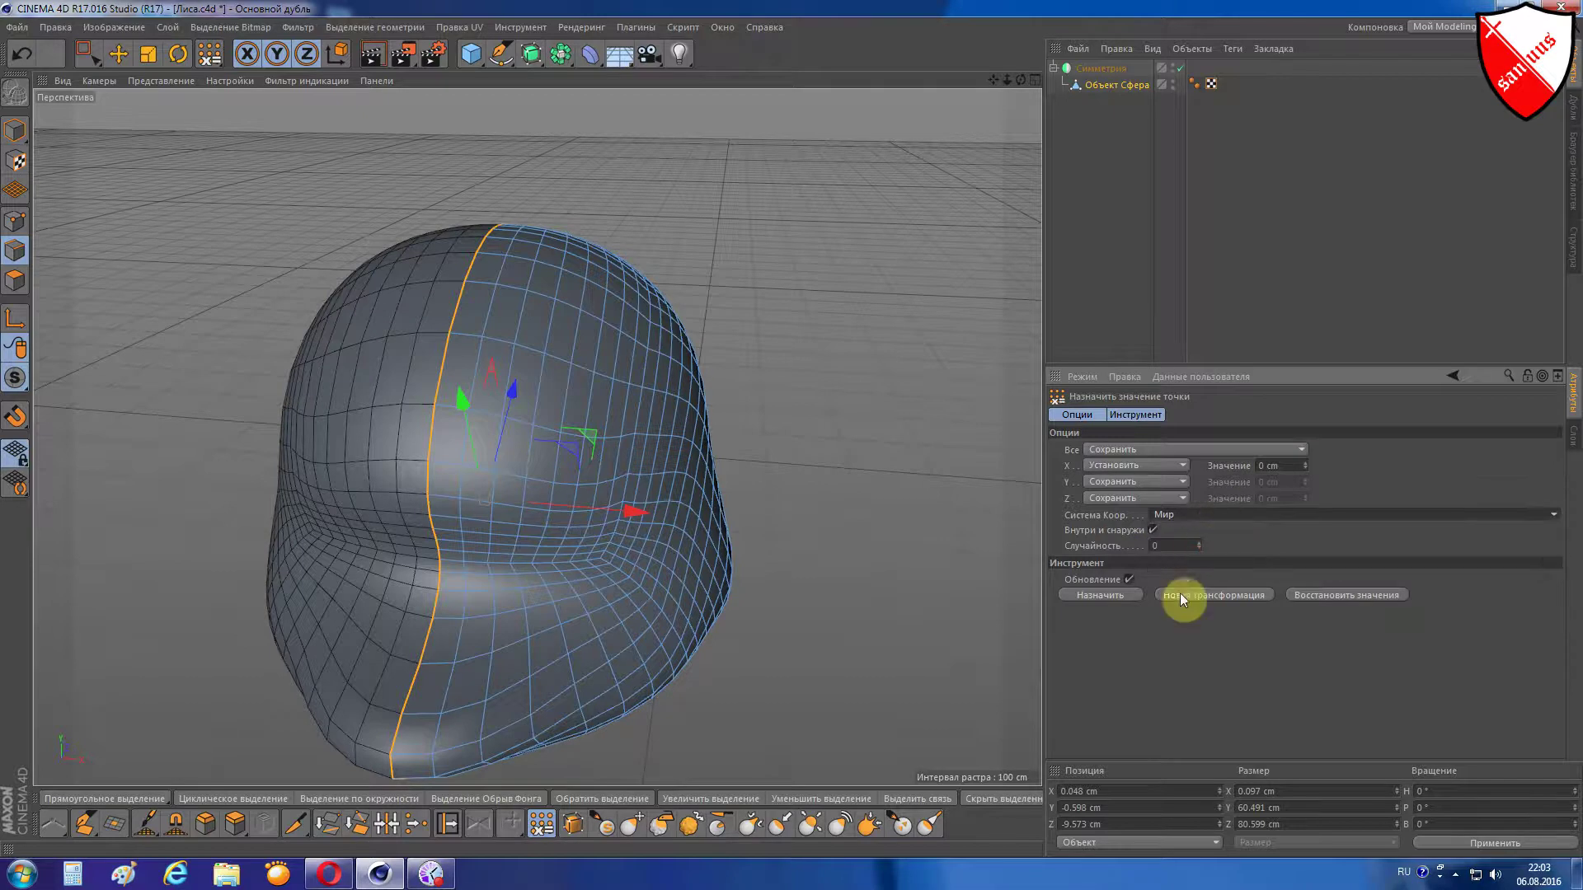
pyautogui.click(1118, 598)
# - Orbit to check the joined seam, return to Move and clear the selection
pyautogui.scroll(-2, 746, 410)
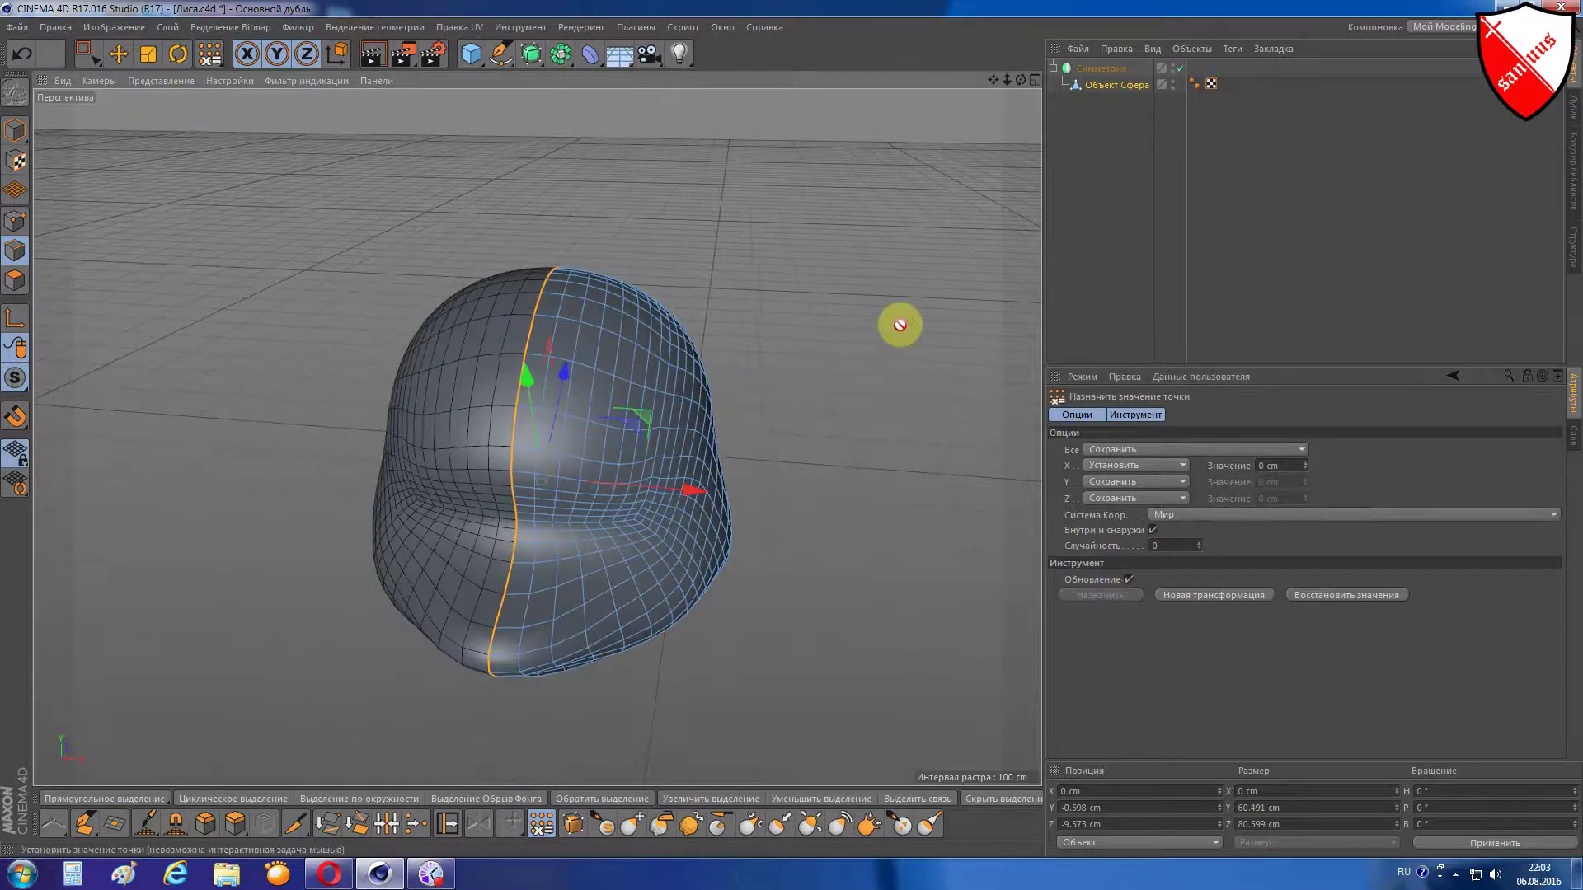
pyautogui.moveTo(1020, 79)
pyautogui.mouseDown()
pyautogui.moveTo(981, 123)
pyautogui.moveTo(993, 91)
pyautogui.mouseUp()
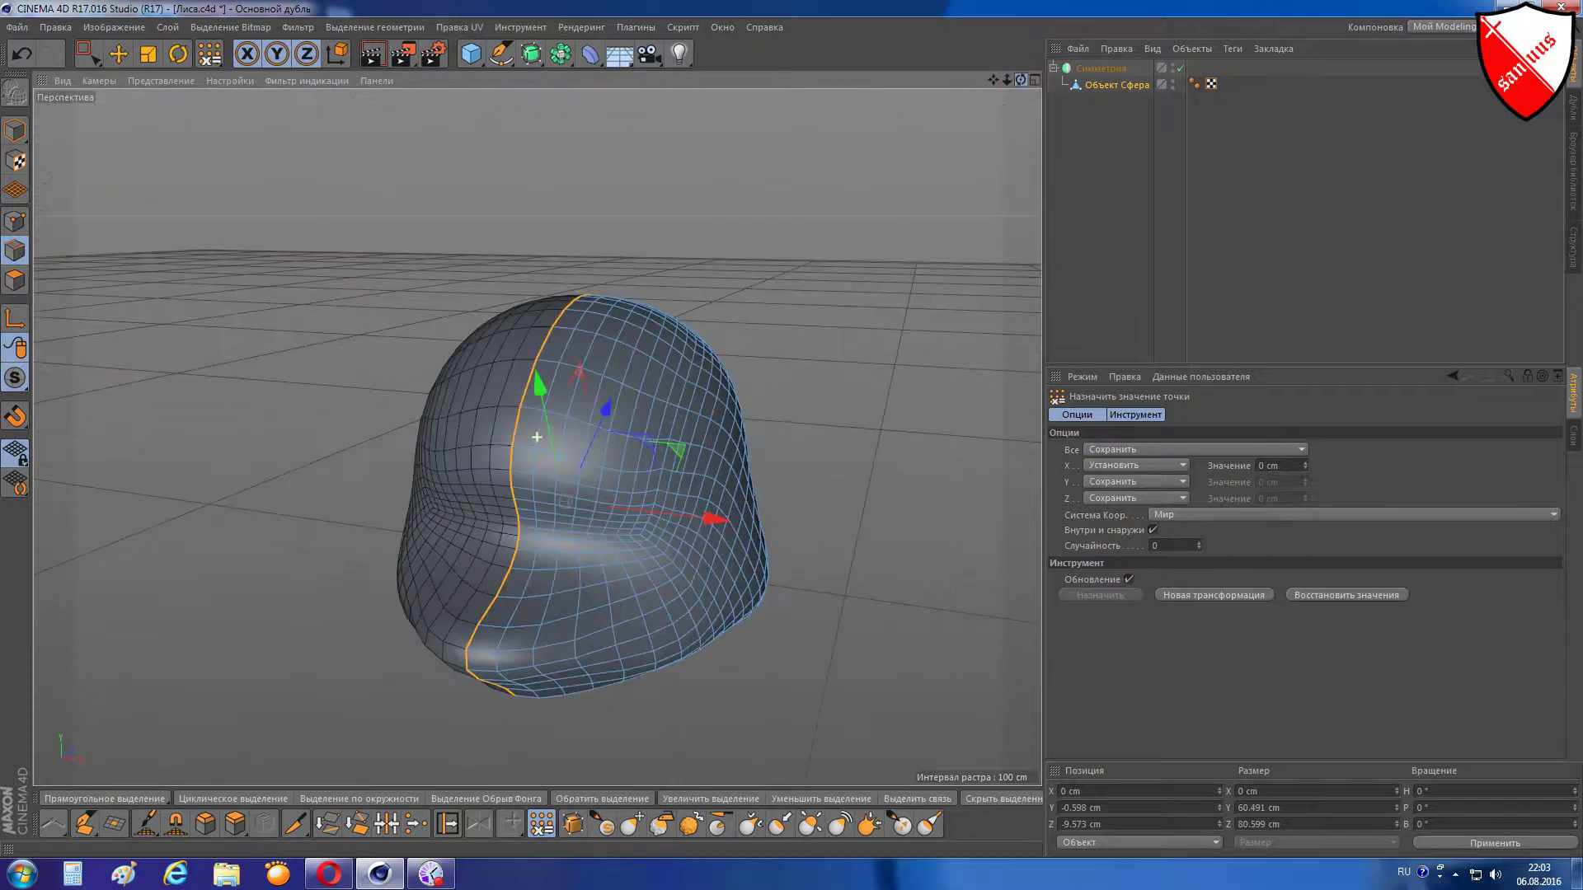
pyautogui.keyDown('alt'); pyautogui.moveTo(536, 437); pyautogui.dragTo(693, 324); pyautogui.keyUp('alt')
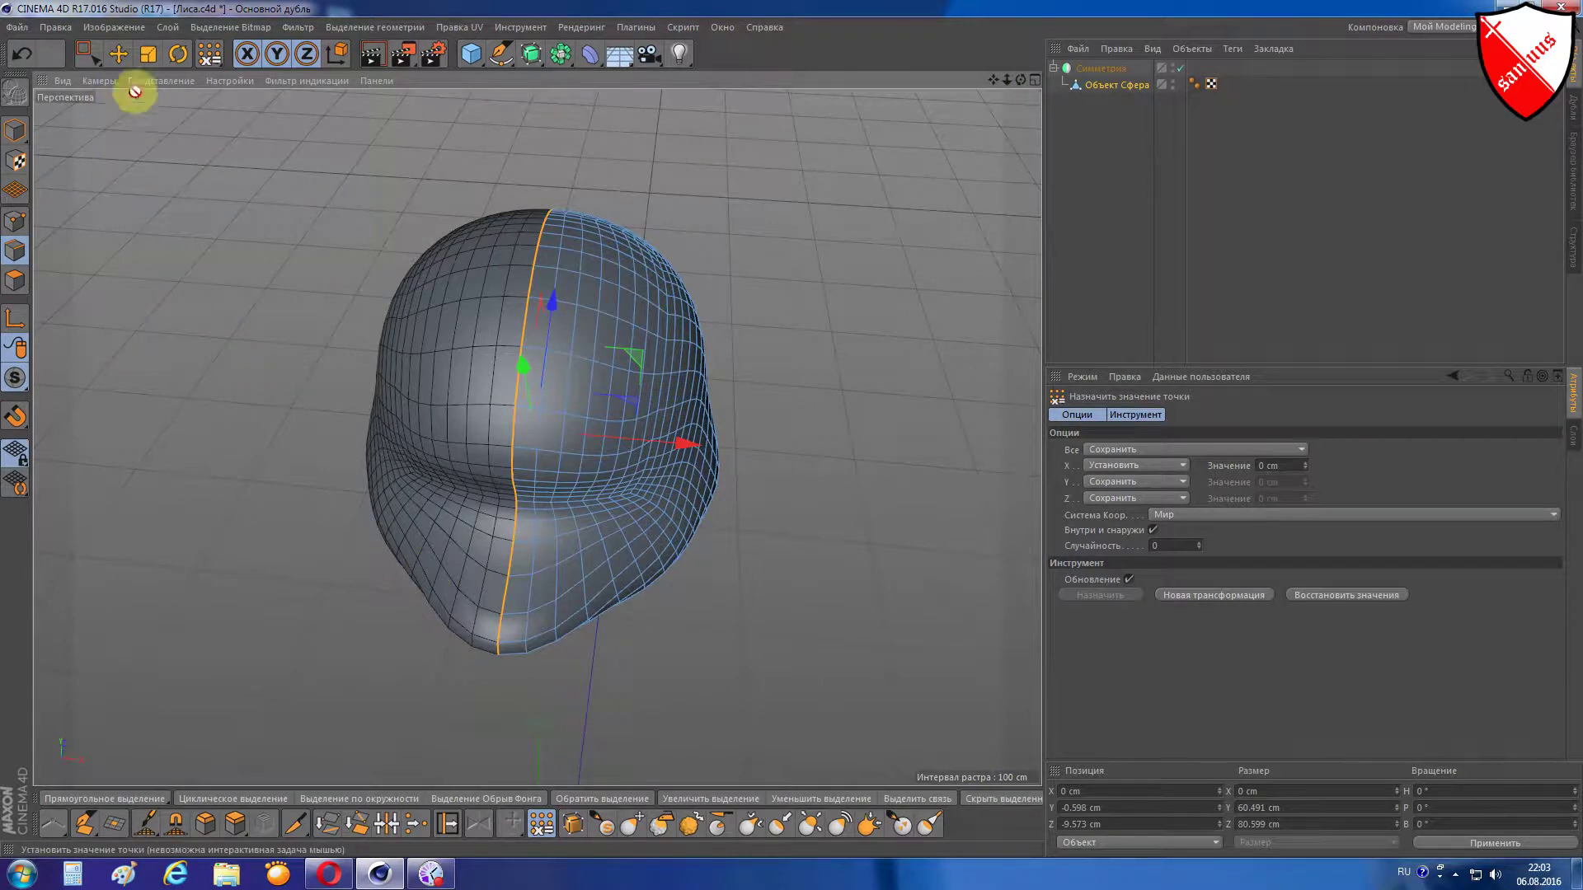
pyautogui.click(118, 54)
pyautogui.click(169, 272)
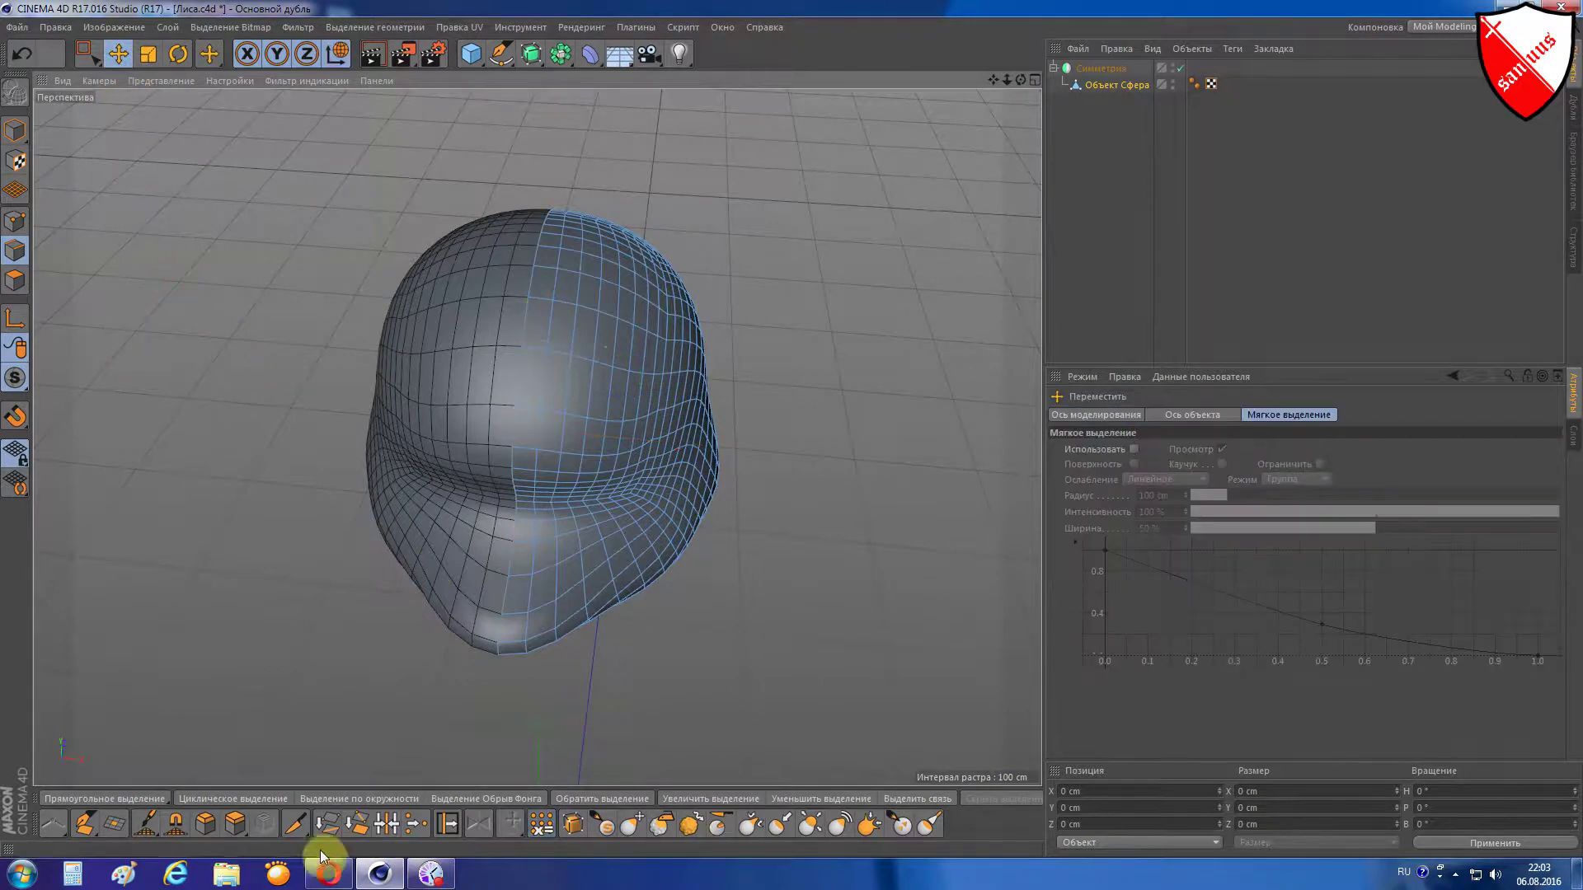
# - Set the Displace sculpt brush to radius 150 and orbit to the jaw
pyautogui.click(632, 824)
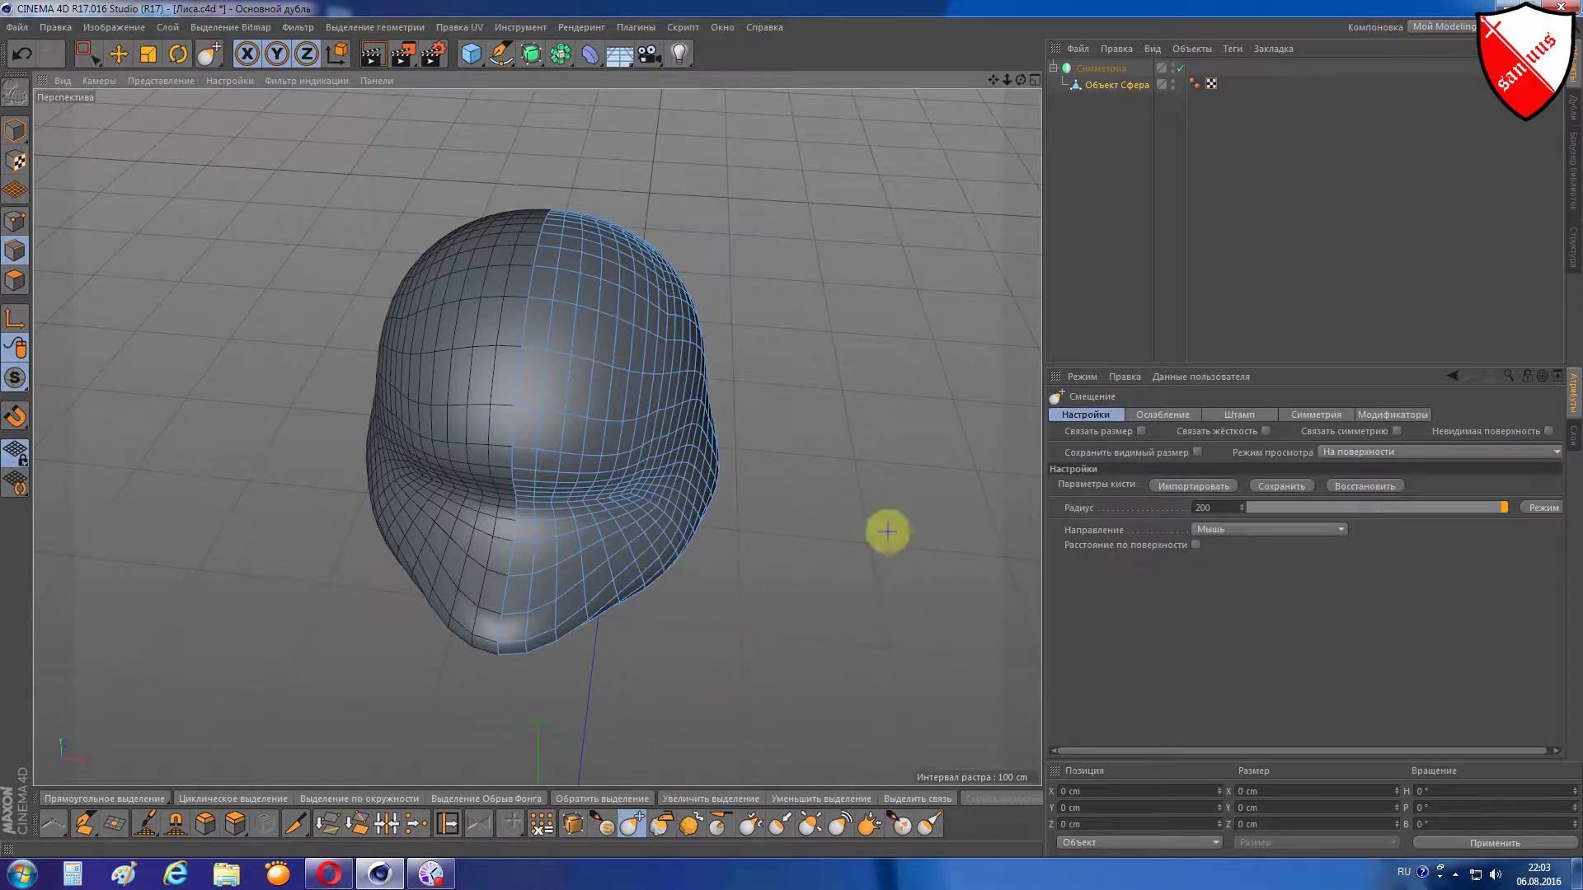
pyautogui.click(1212, 507)
pyautogui.write('150')
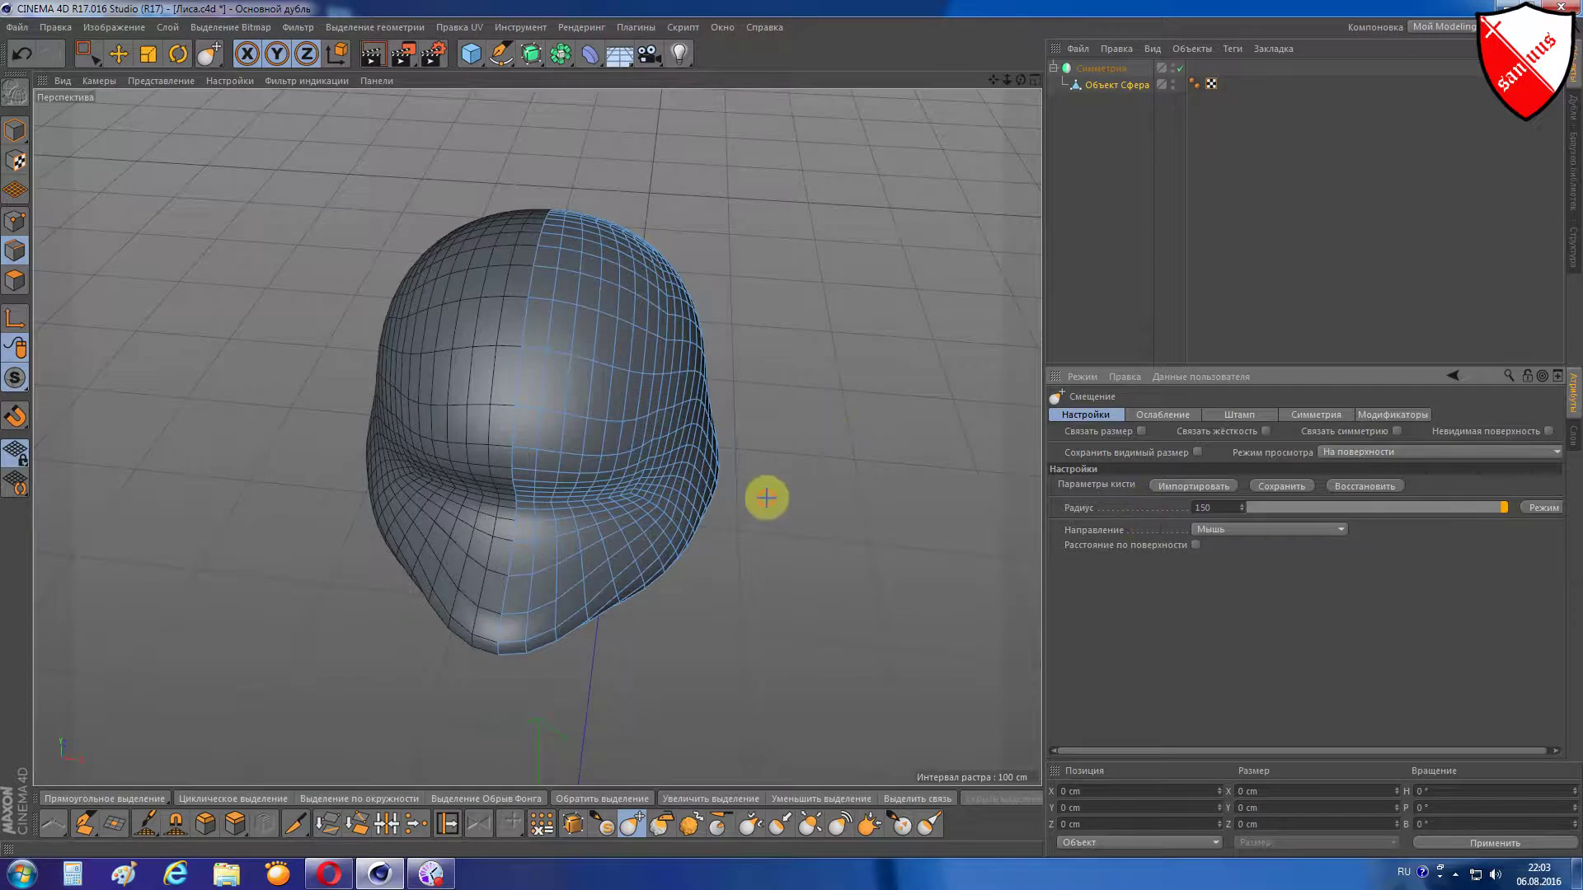
pyautogui.scroll(2, 565, 578)
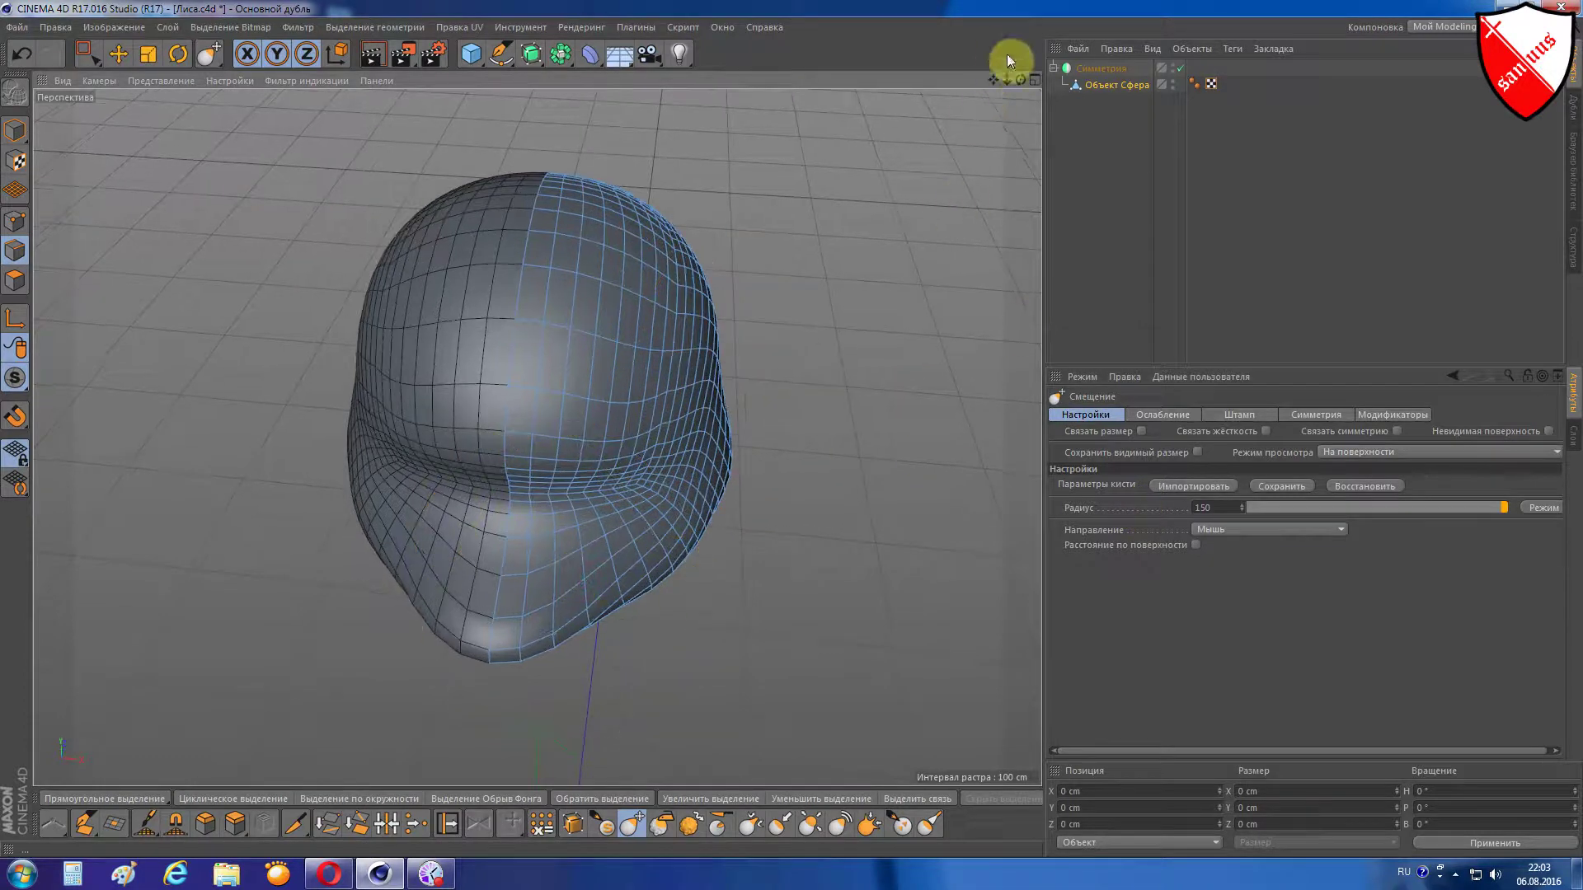
pyautogui.moveTo(1021, 81); pyautogui.dragTo(1027, 82)
pyautogui.keyDown('alt'); pyautogui.moveTo(537, 437); pyautogui.dragTo(536, 437); pyautogui.keyUp('alt')
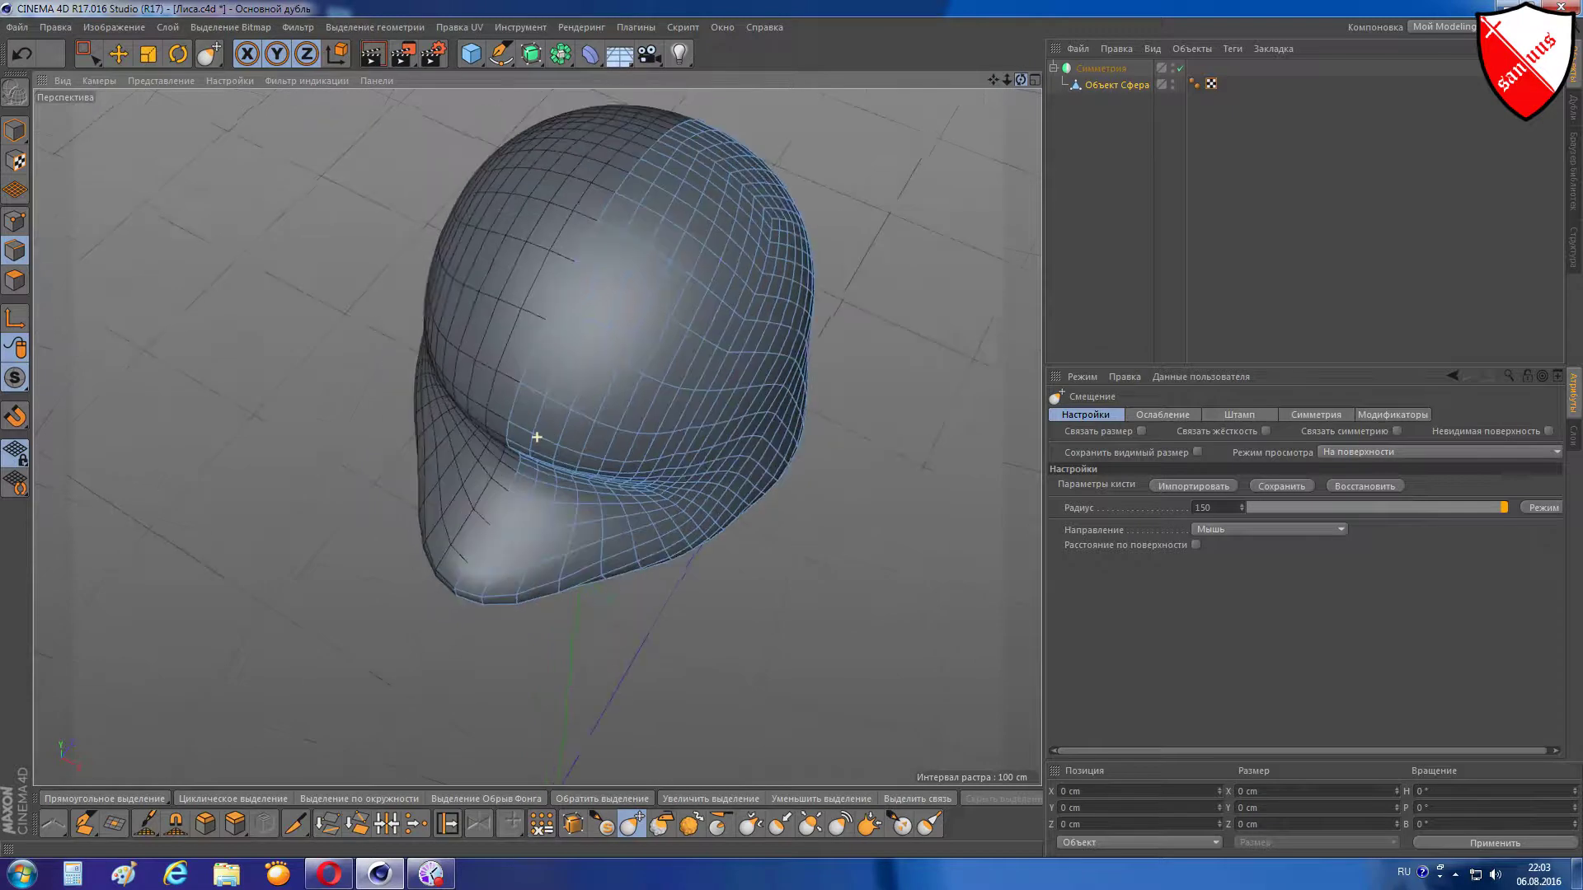
pyautogui.moveTo(1020, 80); pyautogui.dragTo(1022, 80)
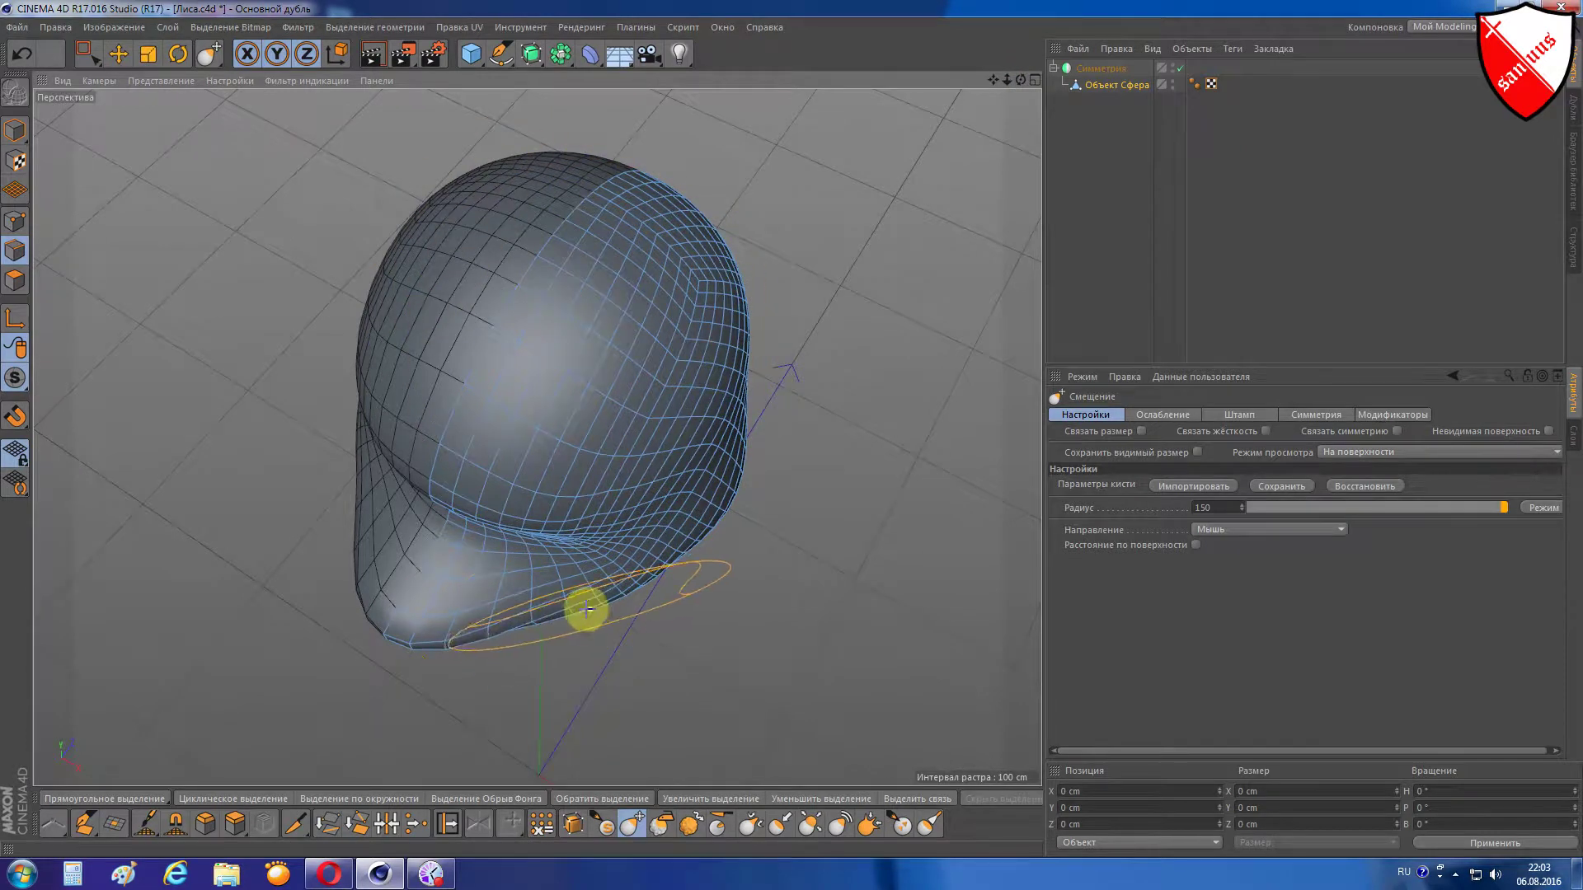
# - Sculpt the lower jaw and neck smoother, then show the side reference view
pyautogui.moveTo(547, 612); pyautogui.dragTo(381, 643)
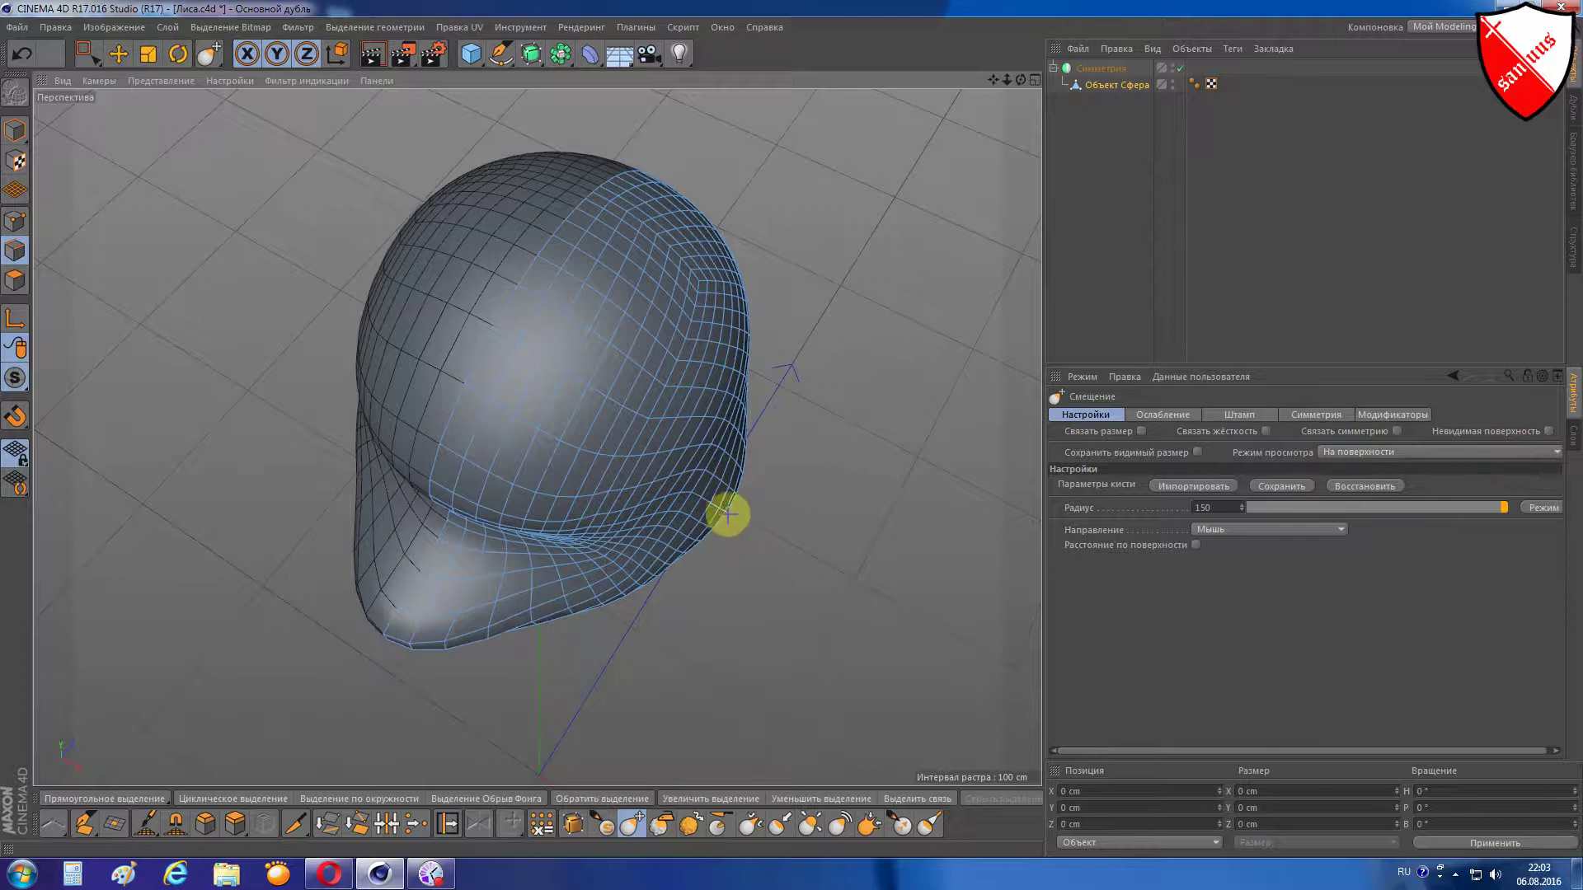
pyautogui.moveTo(555, 645); pyautogui.dragTo(566, 607)
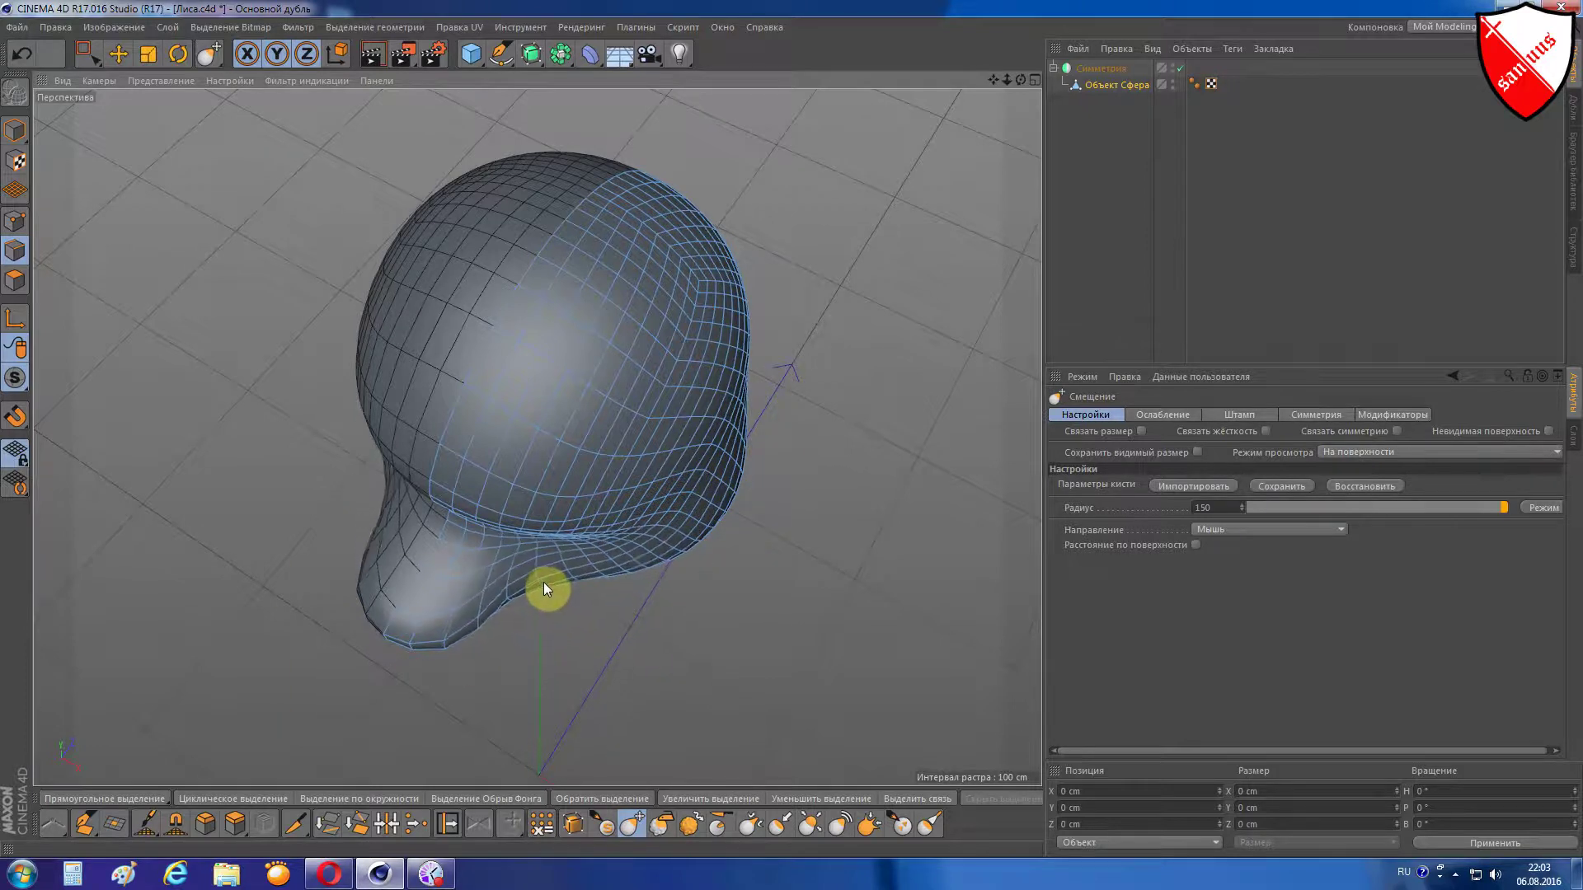
pyautogui.moveTo(542, 582)
pyautogui.mouseDown()
pyautogui.moveTo(626, 578)
pyautogui.moveTo(633, 551)
pyautogui.moveTo(575, 562)
pyautogui.moveTo(644, 551)
pyautogui.mouseUp()
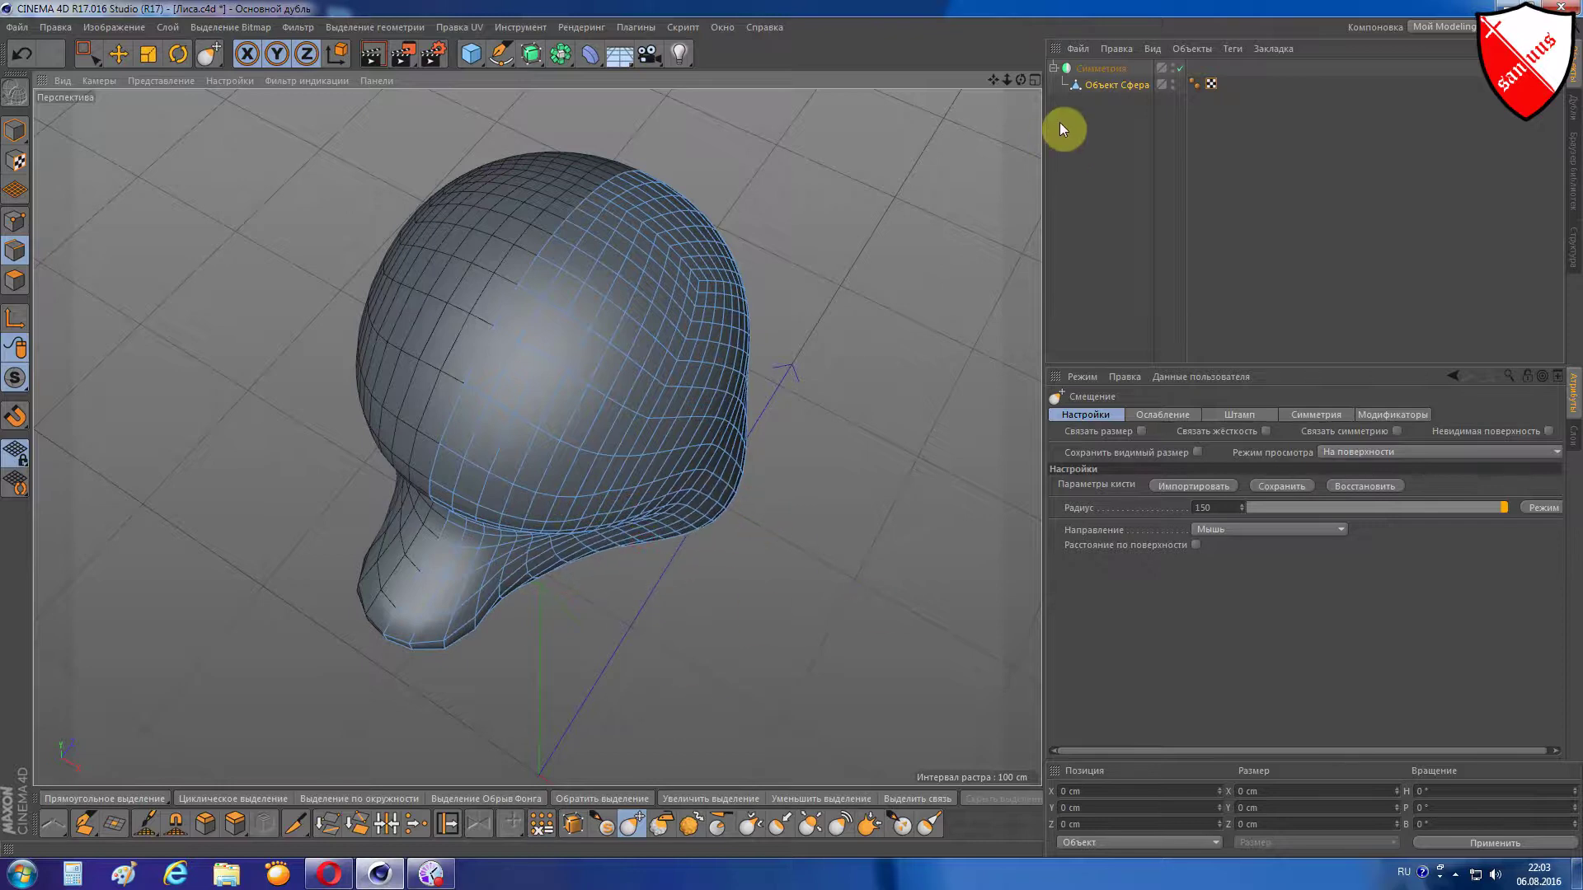
pyautogui.moveTo(1021, 79)
pyautogui.mouseDown()
pyautogui.moveTo(537, 437)
pyautogui.moveTo(530, 416)
pyautogui.mouseUp()
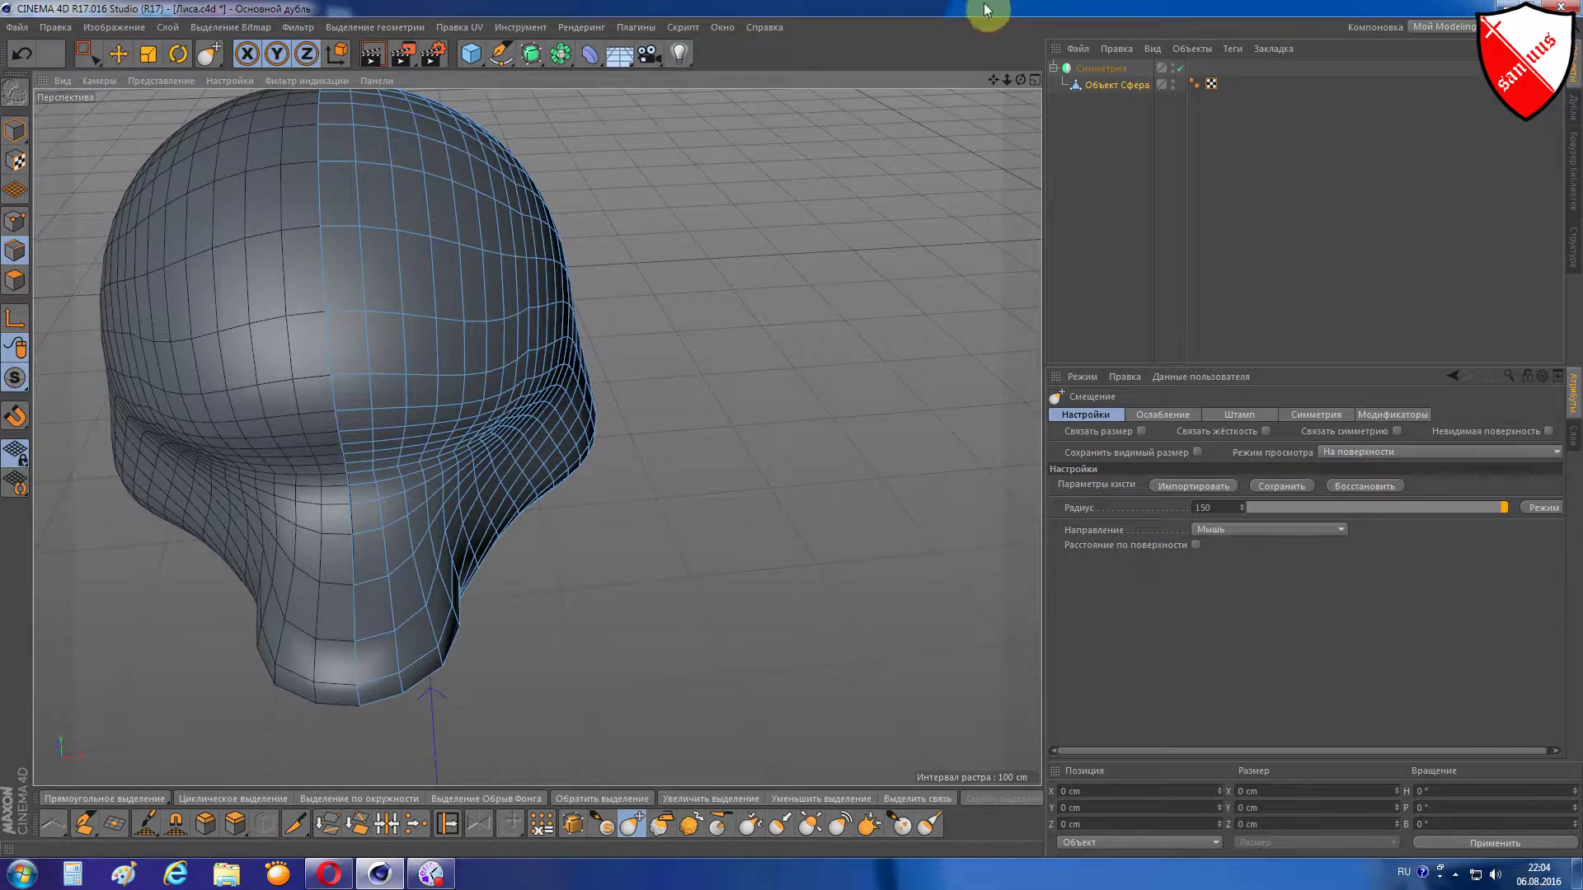
pyautogui.moveTo(1031, 93)
pyautogui.mouseDown()
pyautogui.moveTo(530, 434)
pyautogui.moveTo(1025, 78)
pyautogui.moveTo(579, 446)
pyautogui.mouseUp()
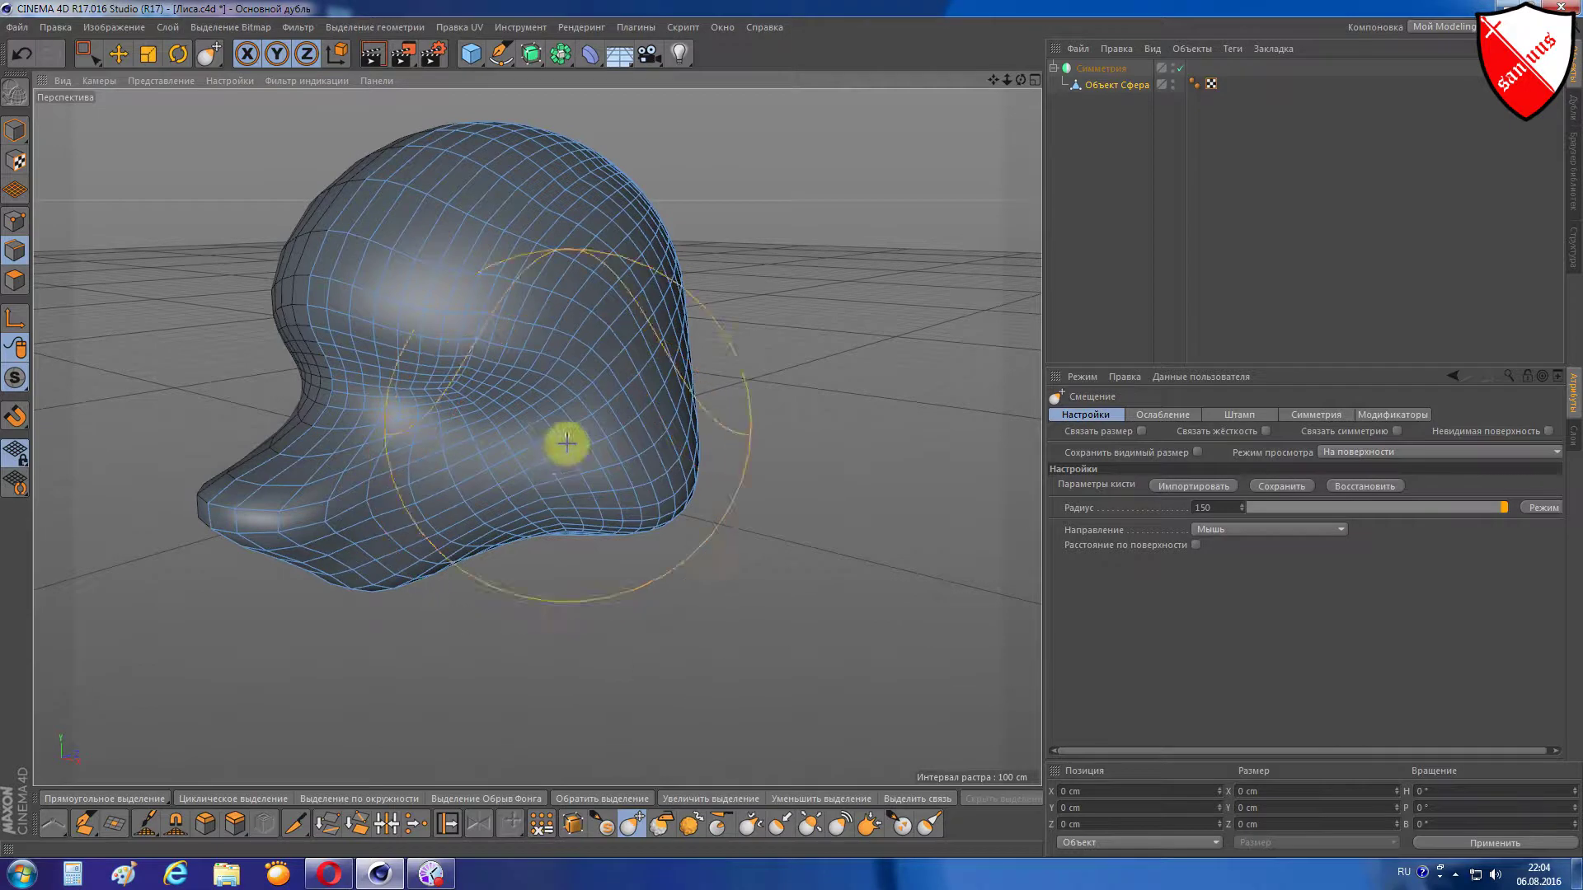
pyautogui.moveTo(1021, 82)
pyautogui.mouseDown()
pyautogui.moveTo(530, 431)
pyautogui.moveTo(969, 90)
pyautogui.mouseUp()
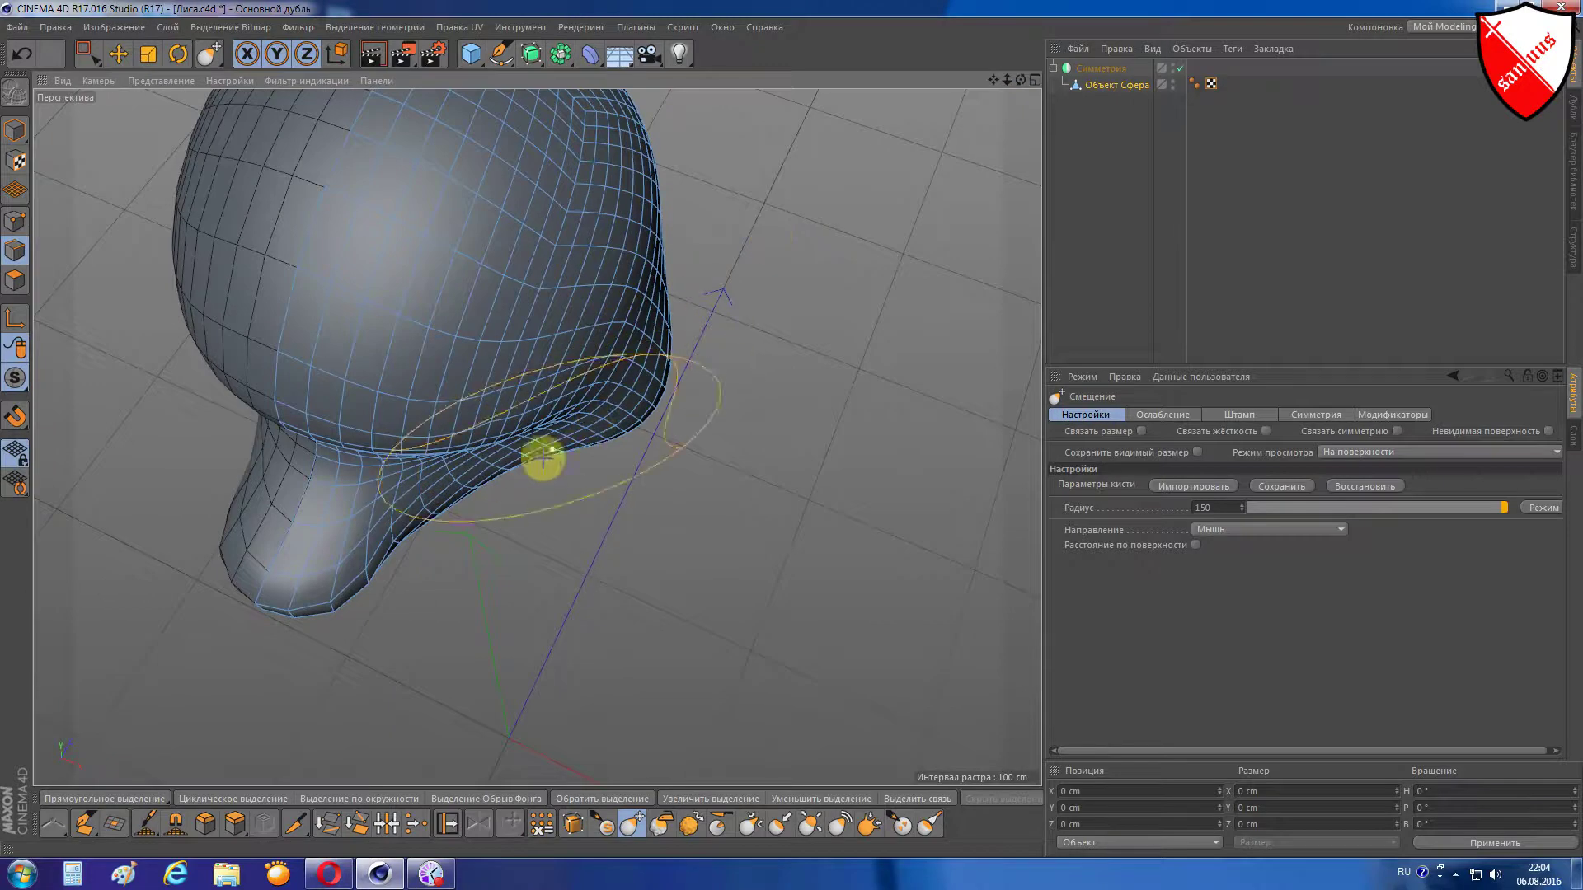
pyautogui.moveTo(489, 479); pyautogui.dragTo(481, 481)
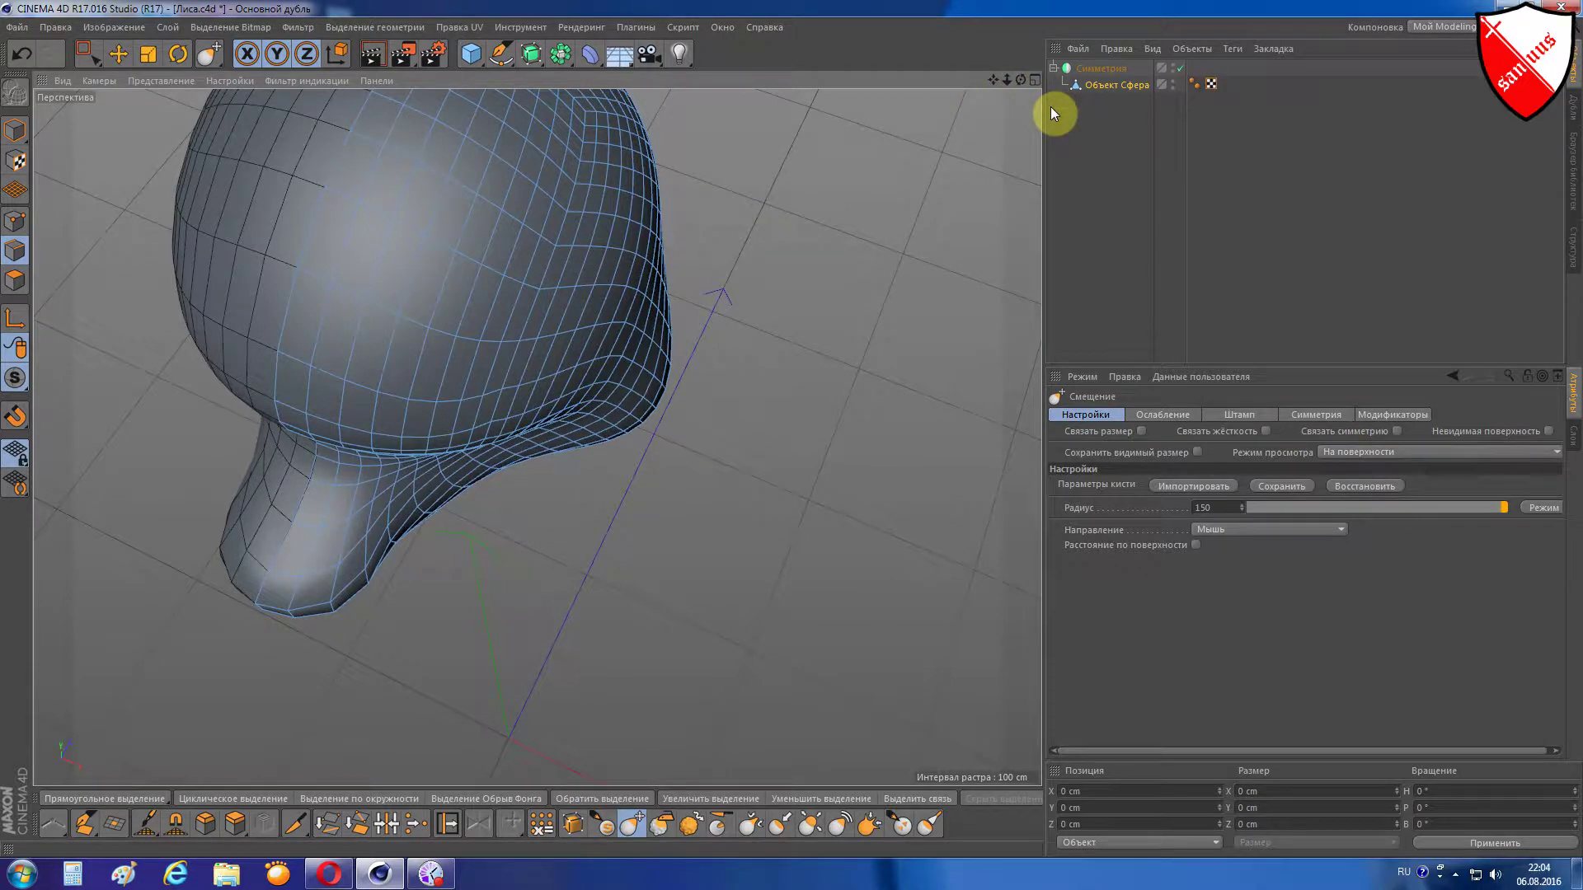
pyautogui.press('F3')
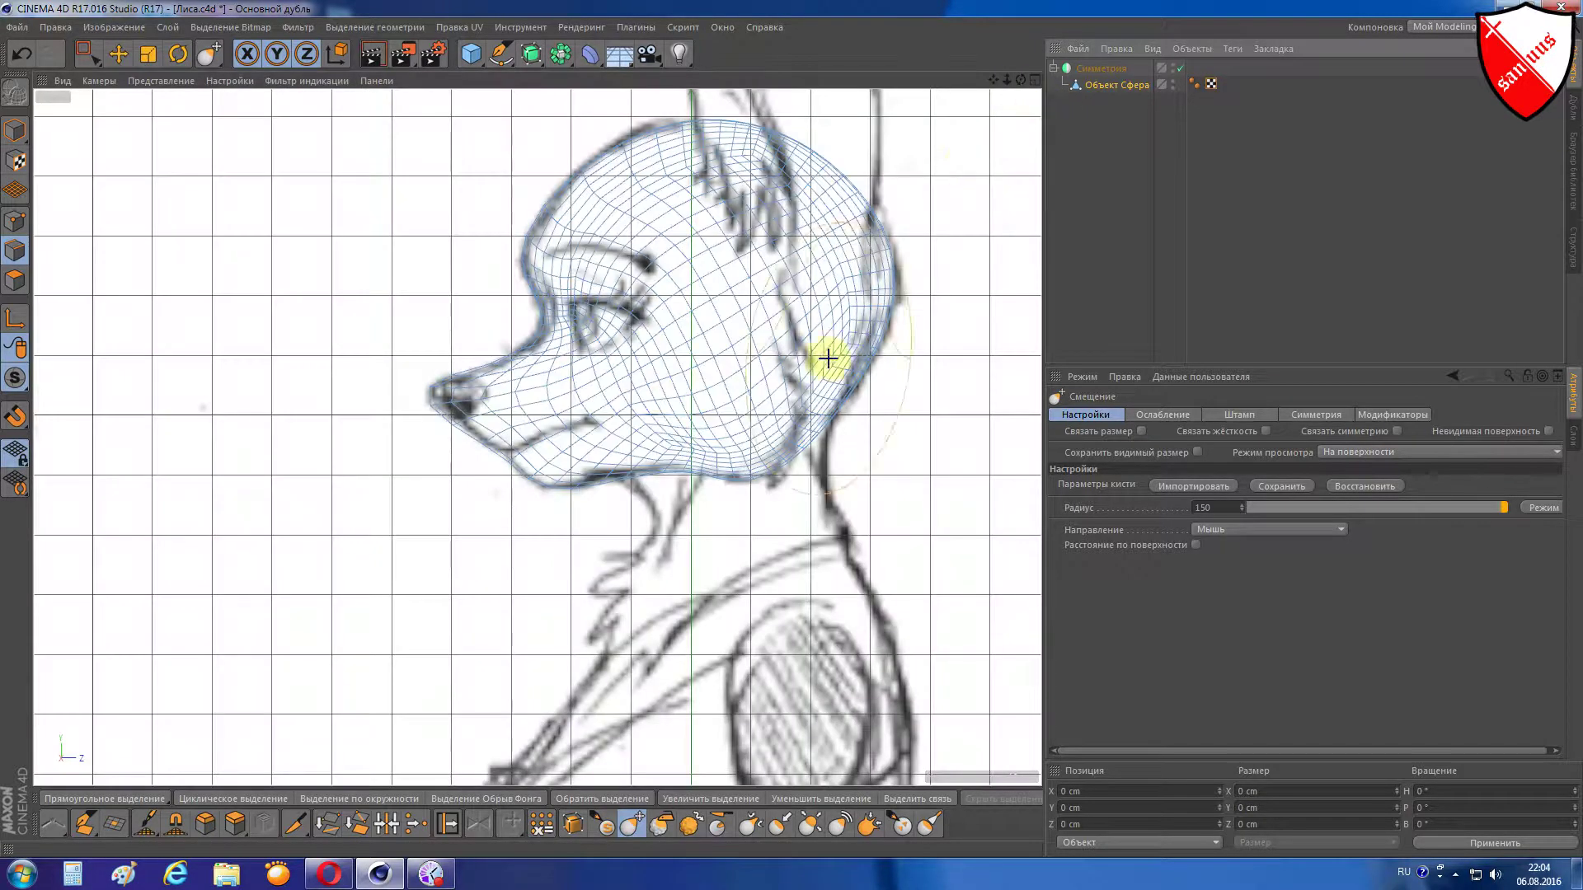
# - Push the neck surface with a displace stroke in Perspective view
pyautogui.scroll(3, 826, 375)
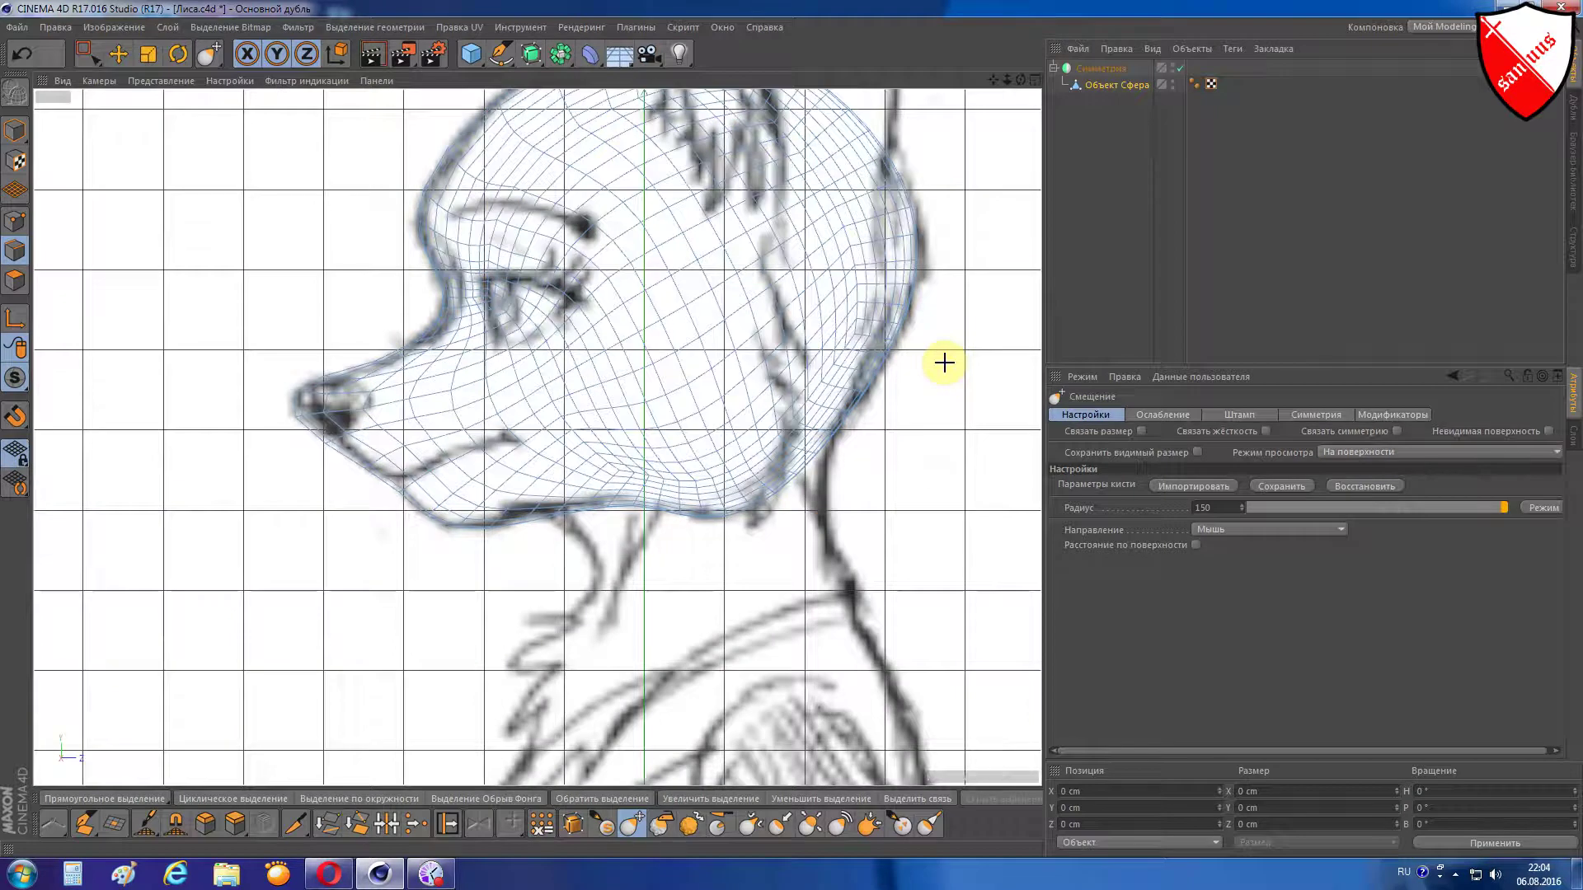
pyautogui.scroll(-2, 944, 363)
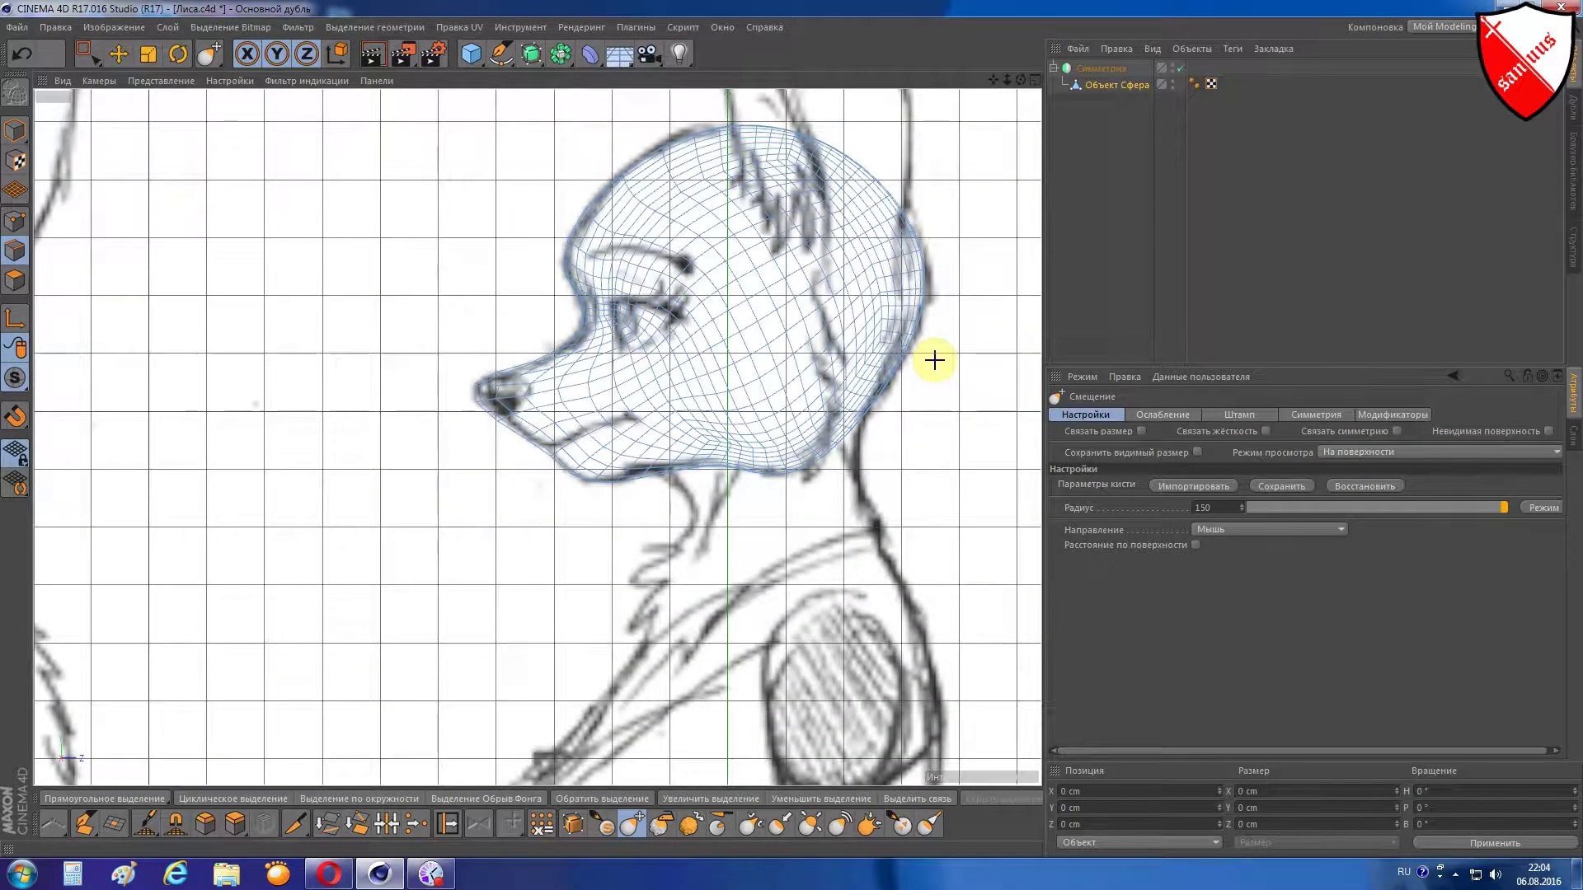
pyautogui.press('F4')
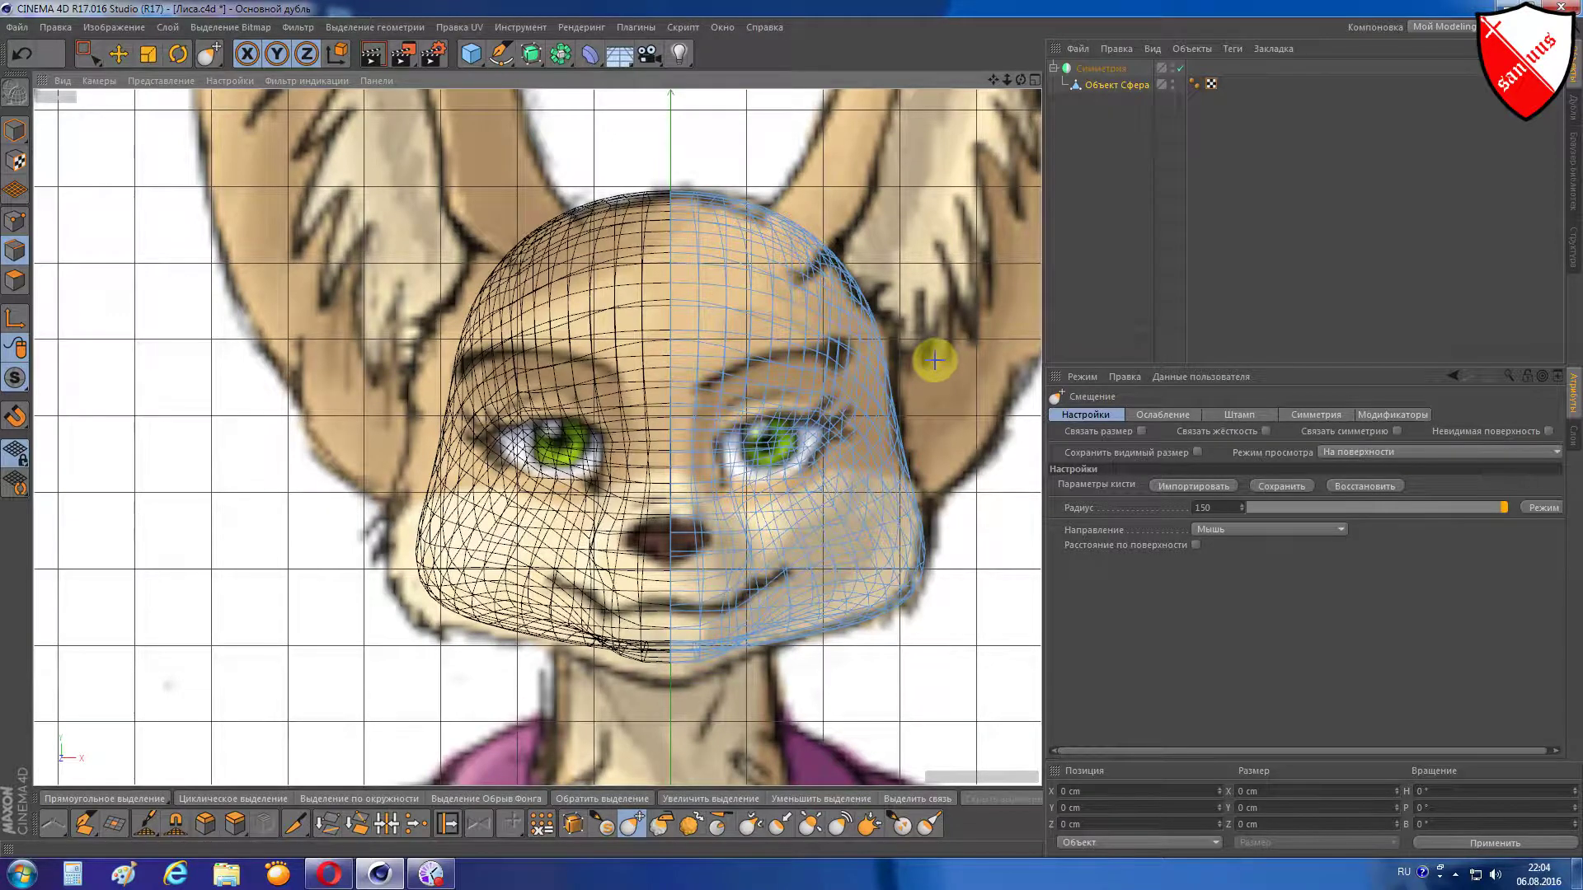
pyautogui.press('F1')
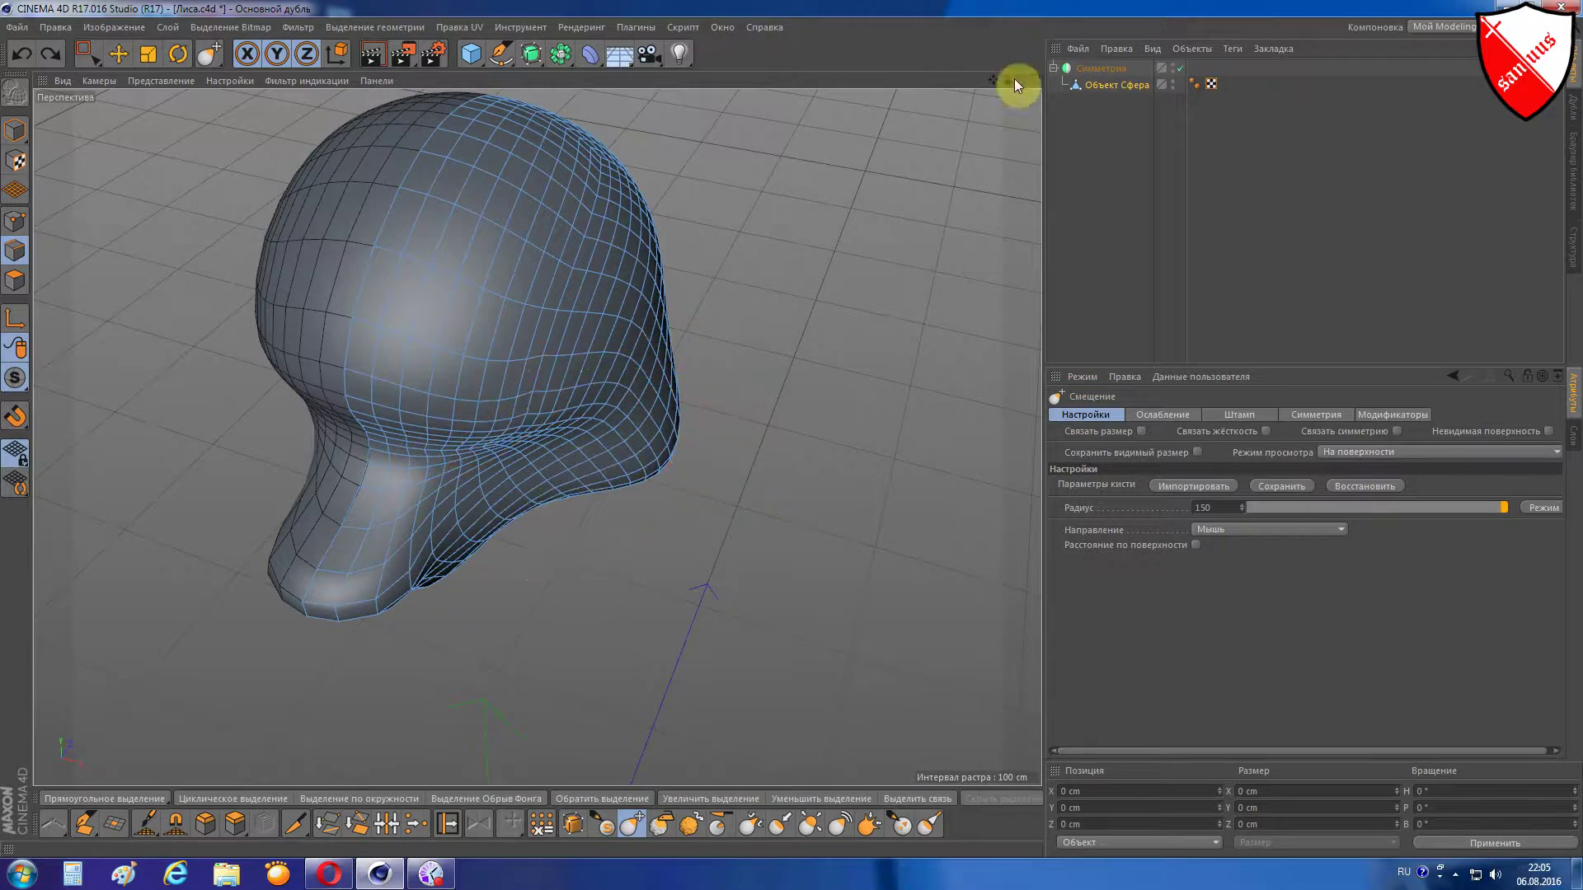
pyautogui.moveTo(1016, 85); pyautogui.dragTo(981, 124)
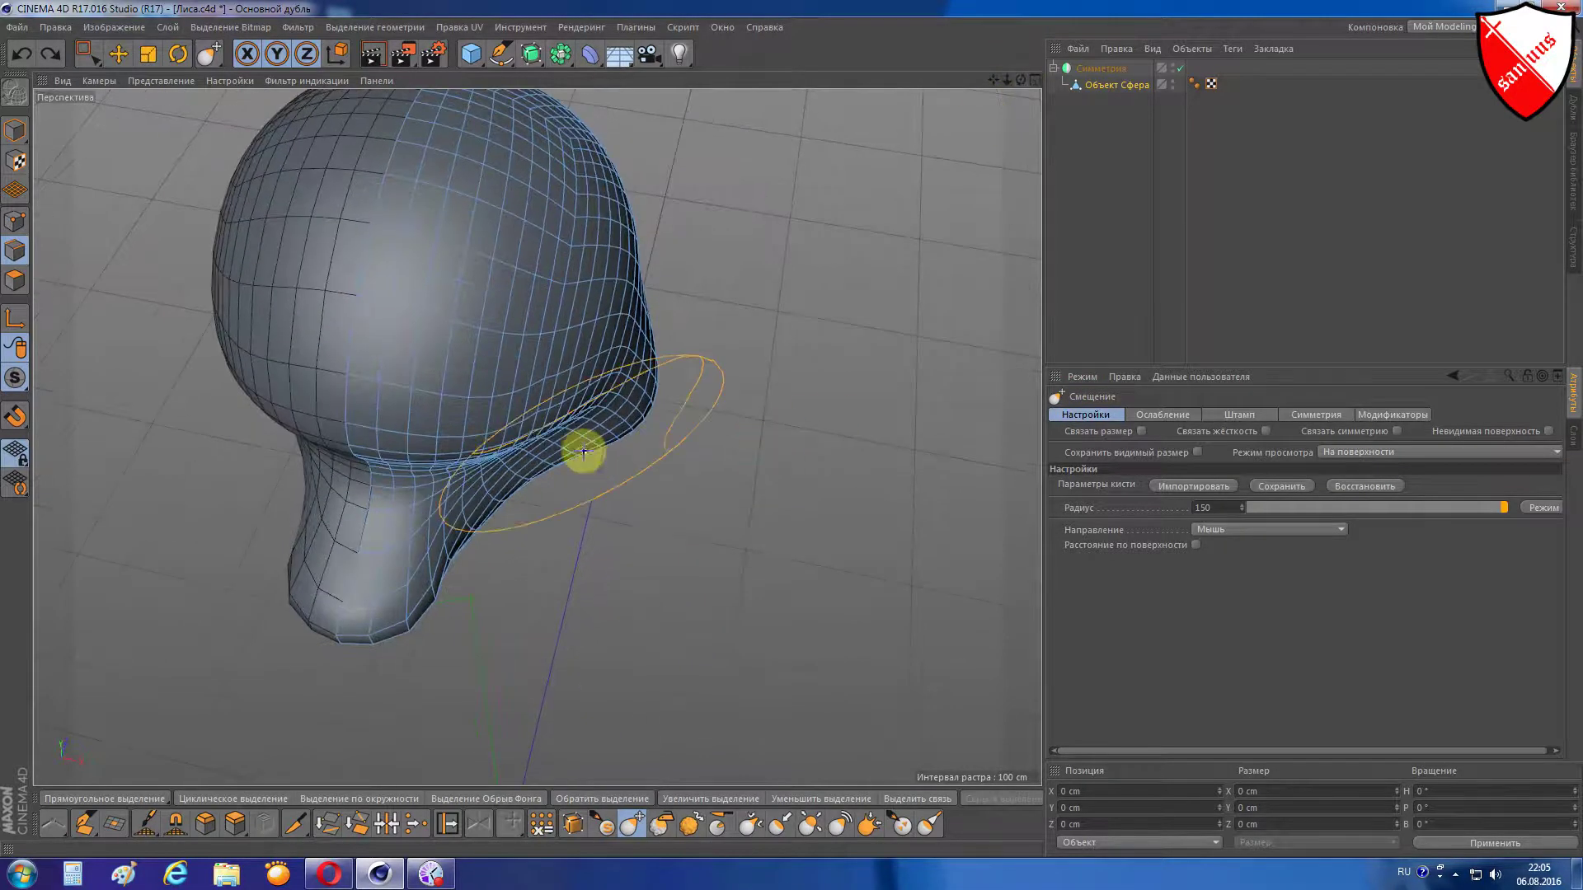
pyautogui.moveTo(584, 452); pyautogui.dragTo(567, 449)
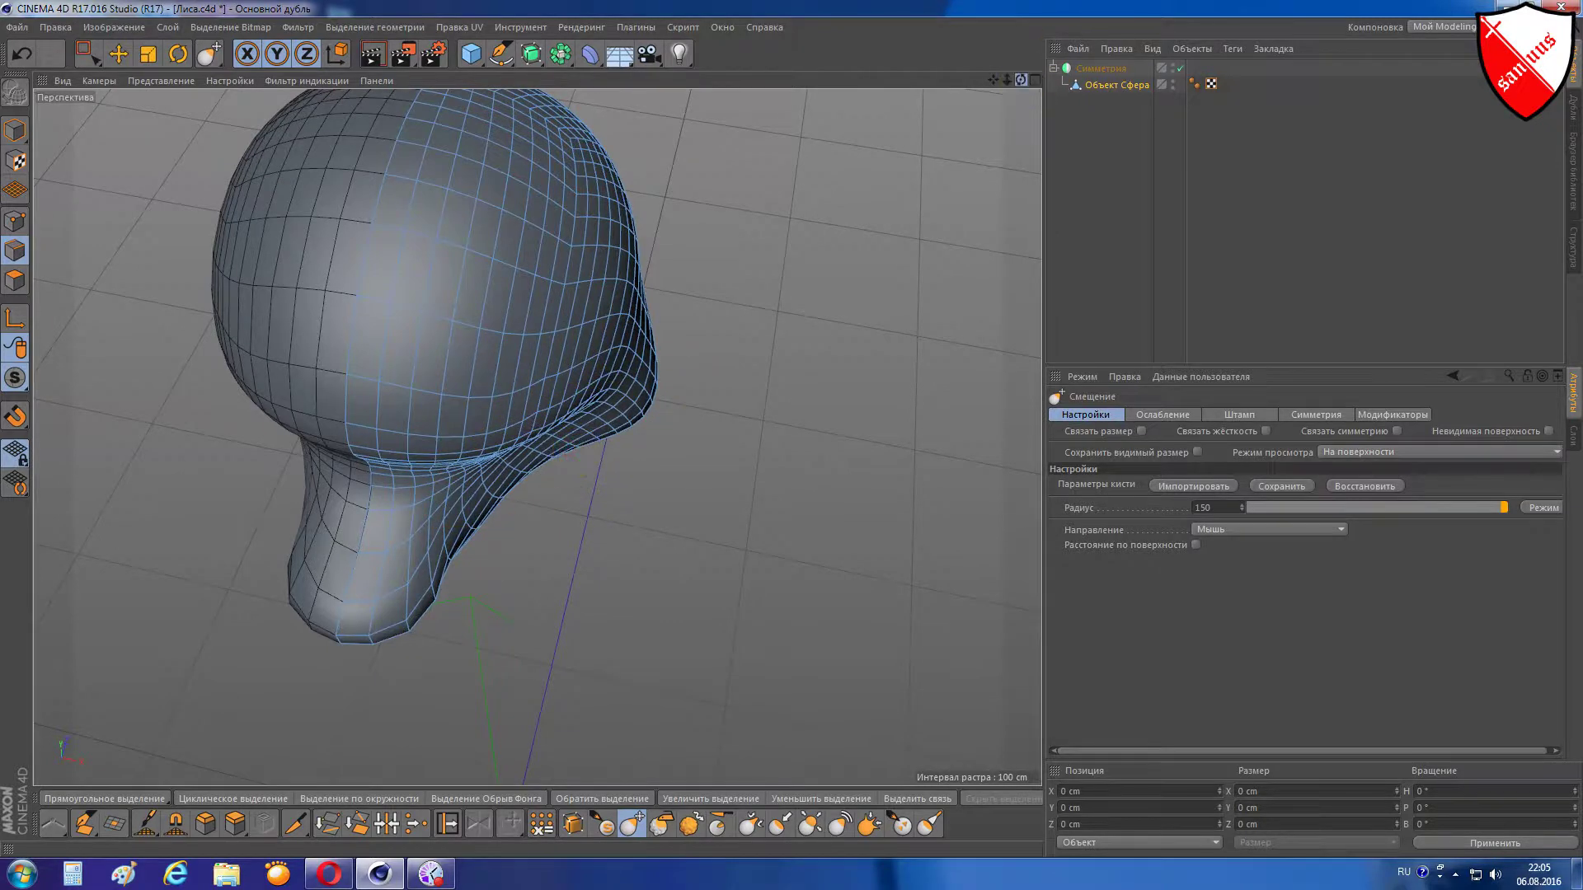
pyautogui.moveTo(1021, 80)
pyautogui.mouseDown()
pyautogui.moveTo(906, 123)
pyautogui.moveTo(1017, 77)
pyautogui.mouseUp()
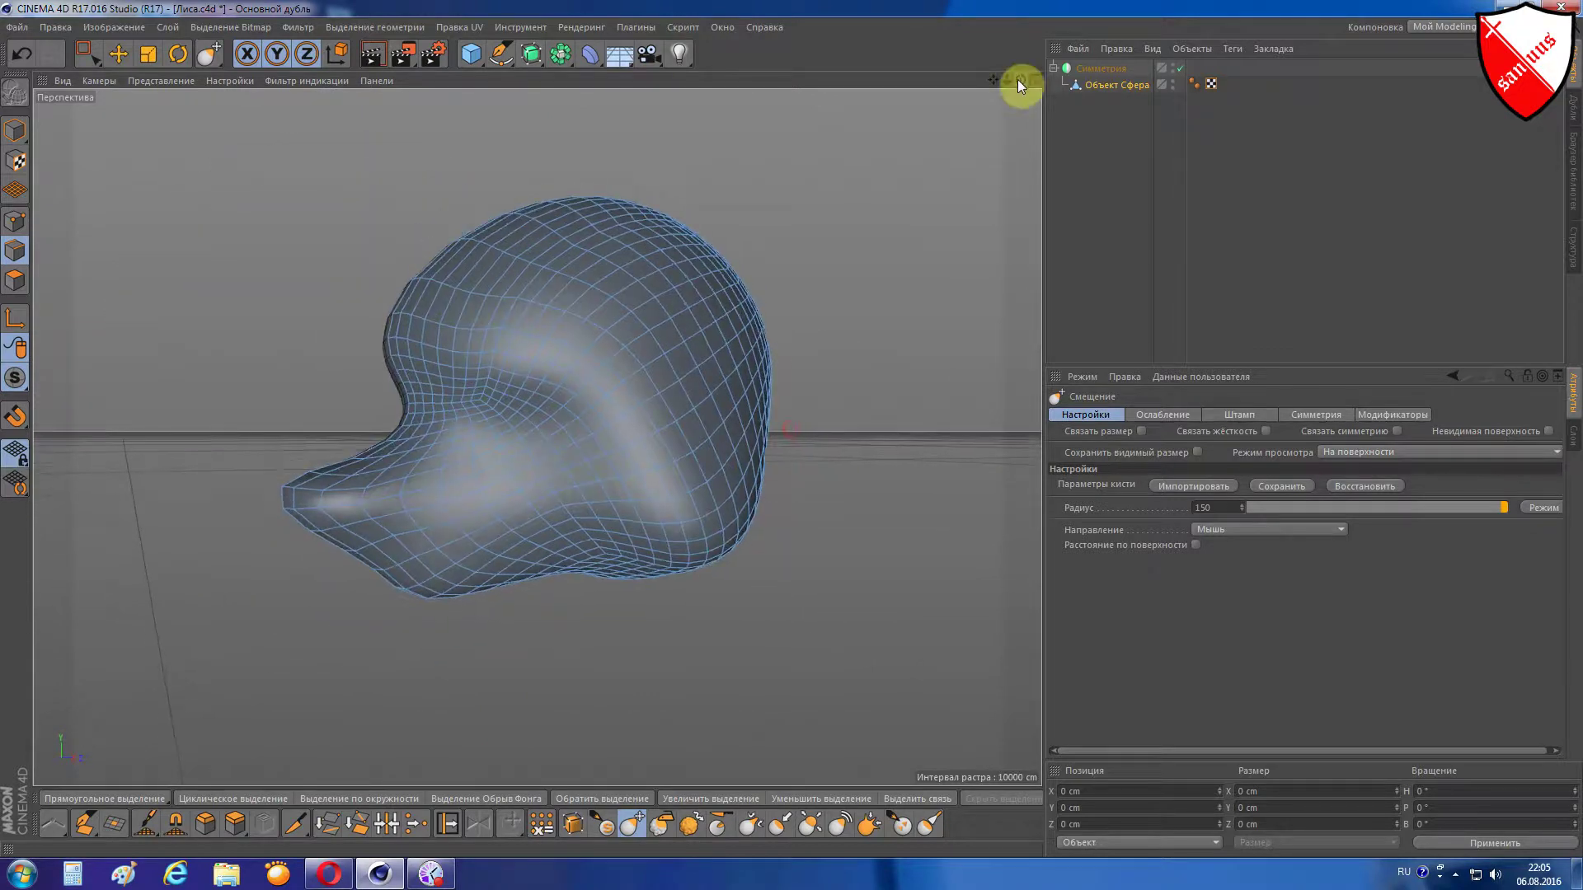
# - Return to the side view and switch the head mesh to Polygons mode
pyautogui.press('F4')
pyautogui.press('F3')
pyautogui.scroll(2, 732, 252)
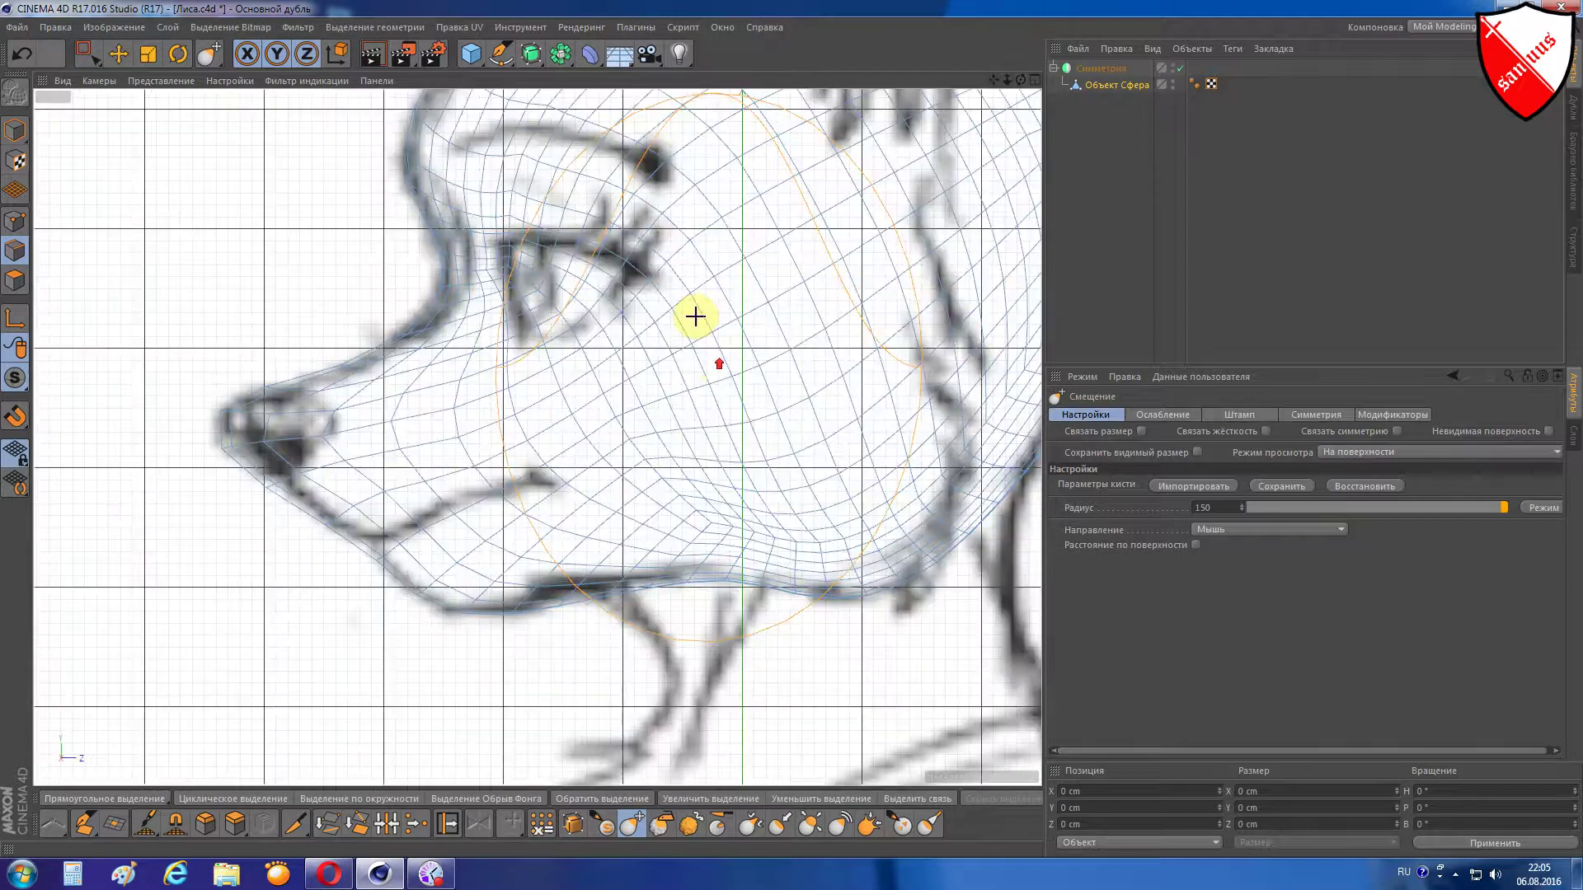
pyautogui.scroll(1, 696, 318)
pyautogui.scroll(2, 651, 403)
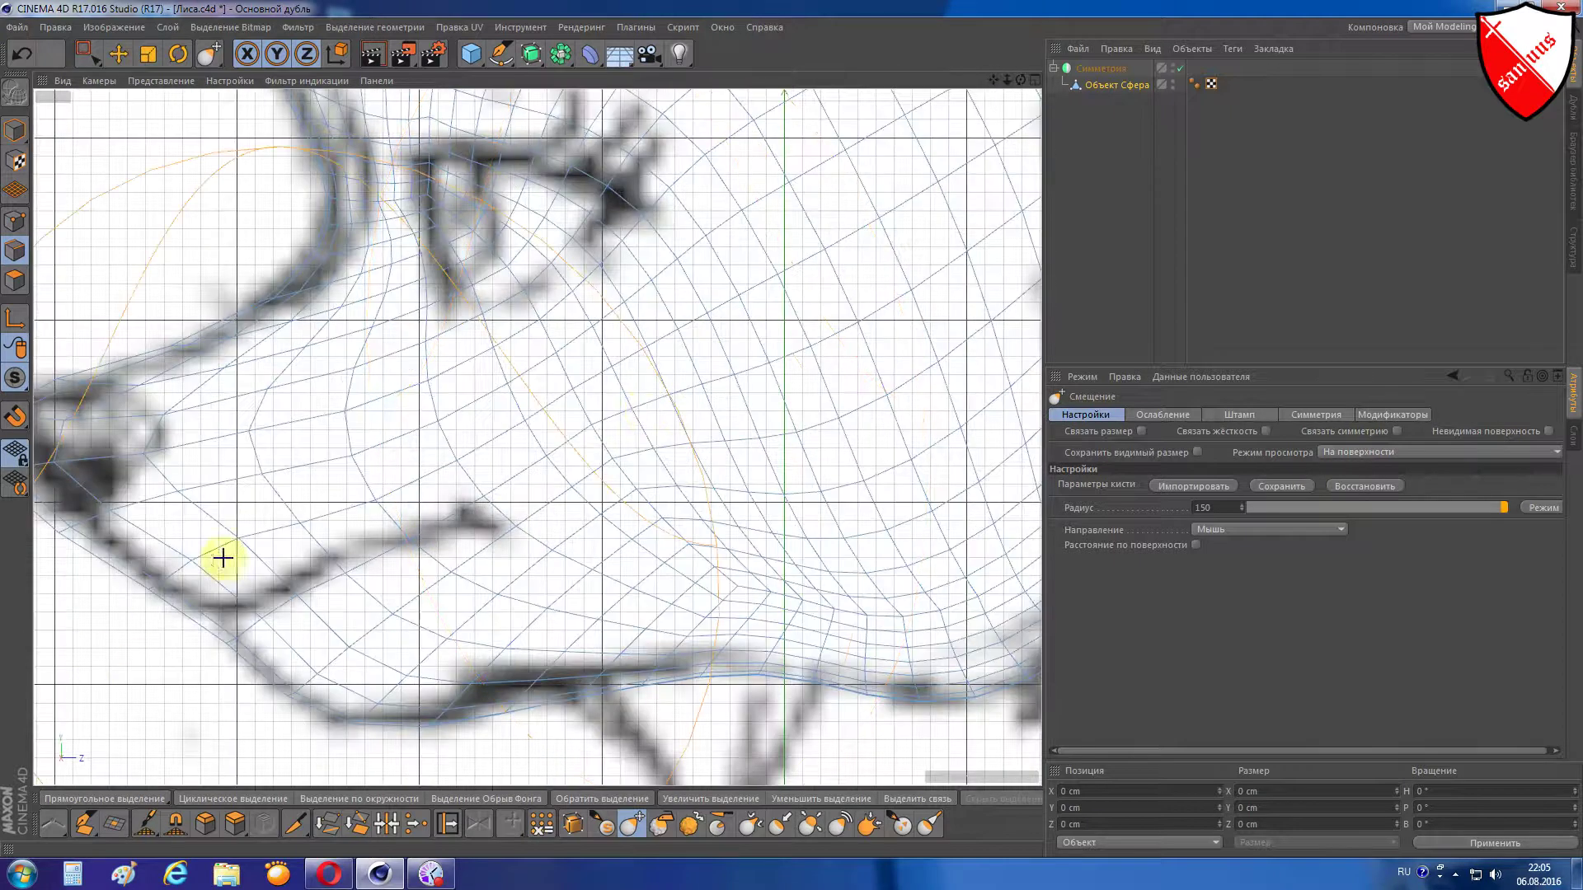
pyautogui.scroll(-2, 846, 336)
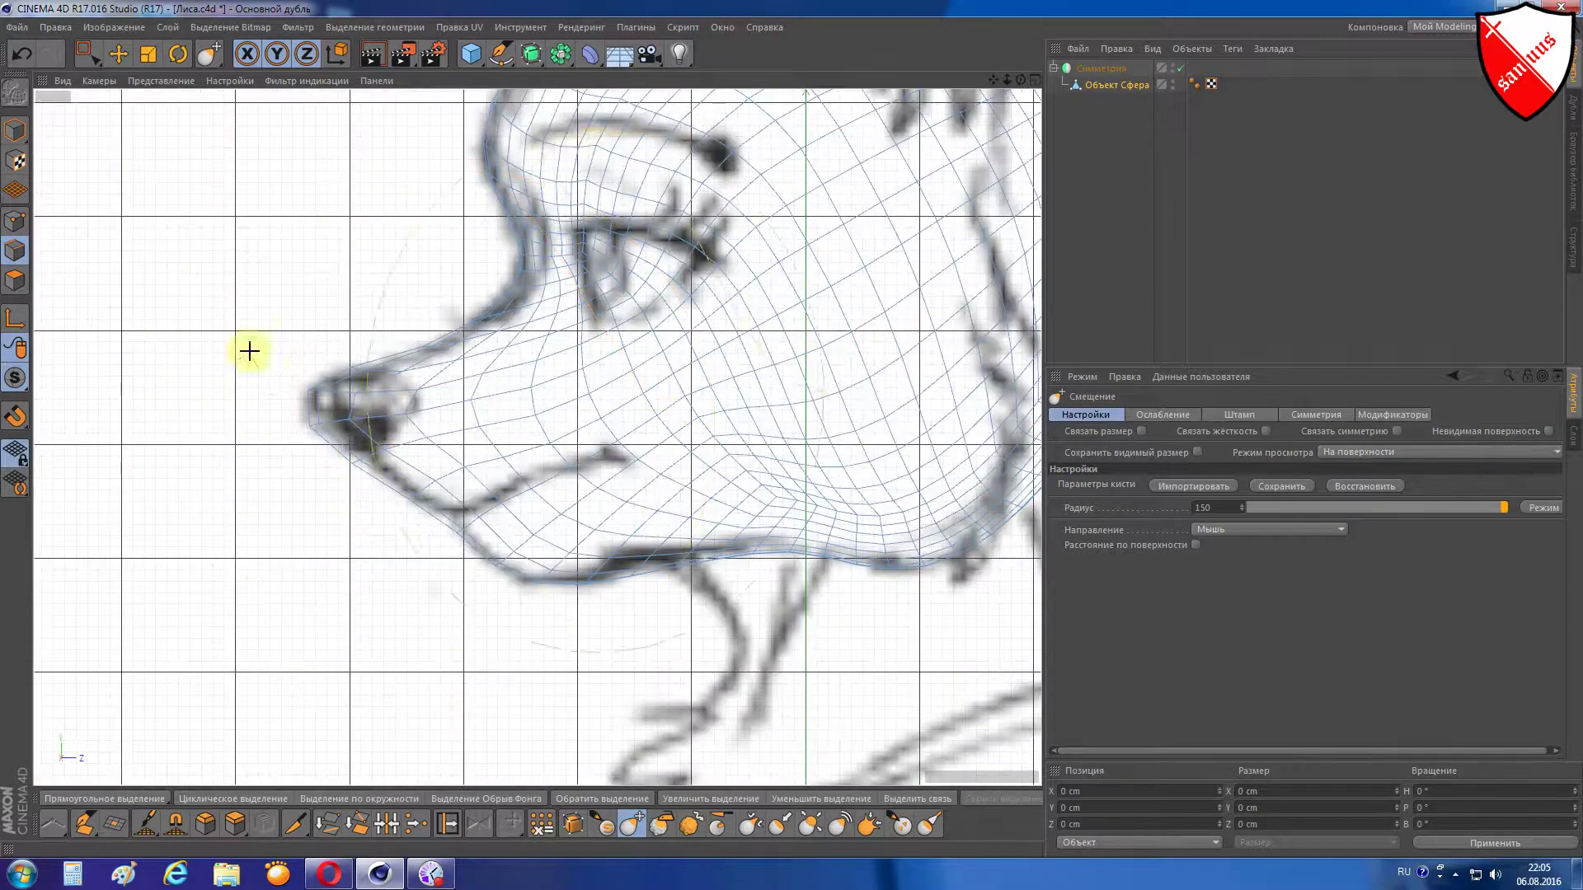
pyautogui.click(14, 283)
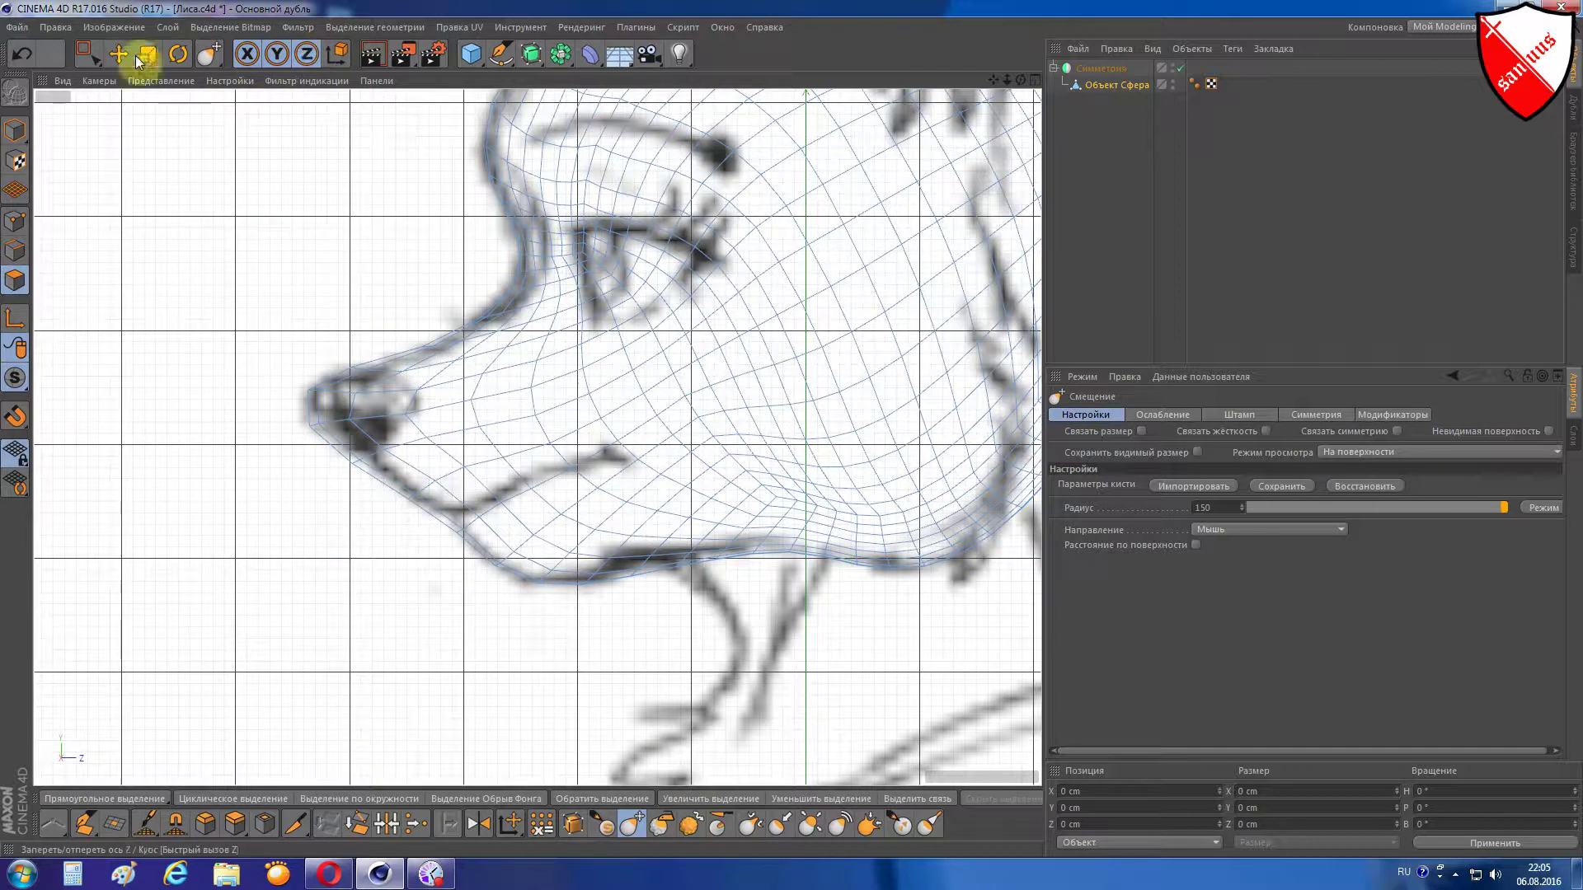
pyautogui.moveTo(85, 56); pyautogui.dragTo(120, 84)
# - Pick Live Selection and disable the Symmetry object
pyautogui.click(120, 77)
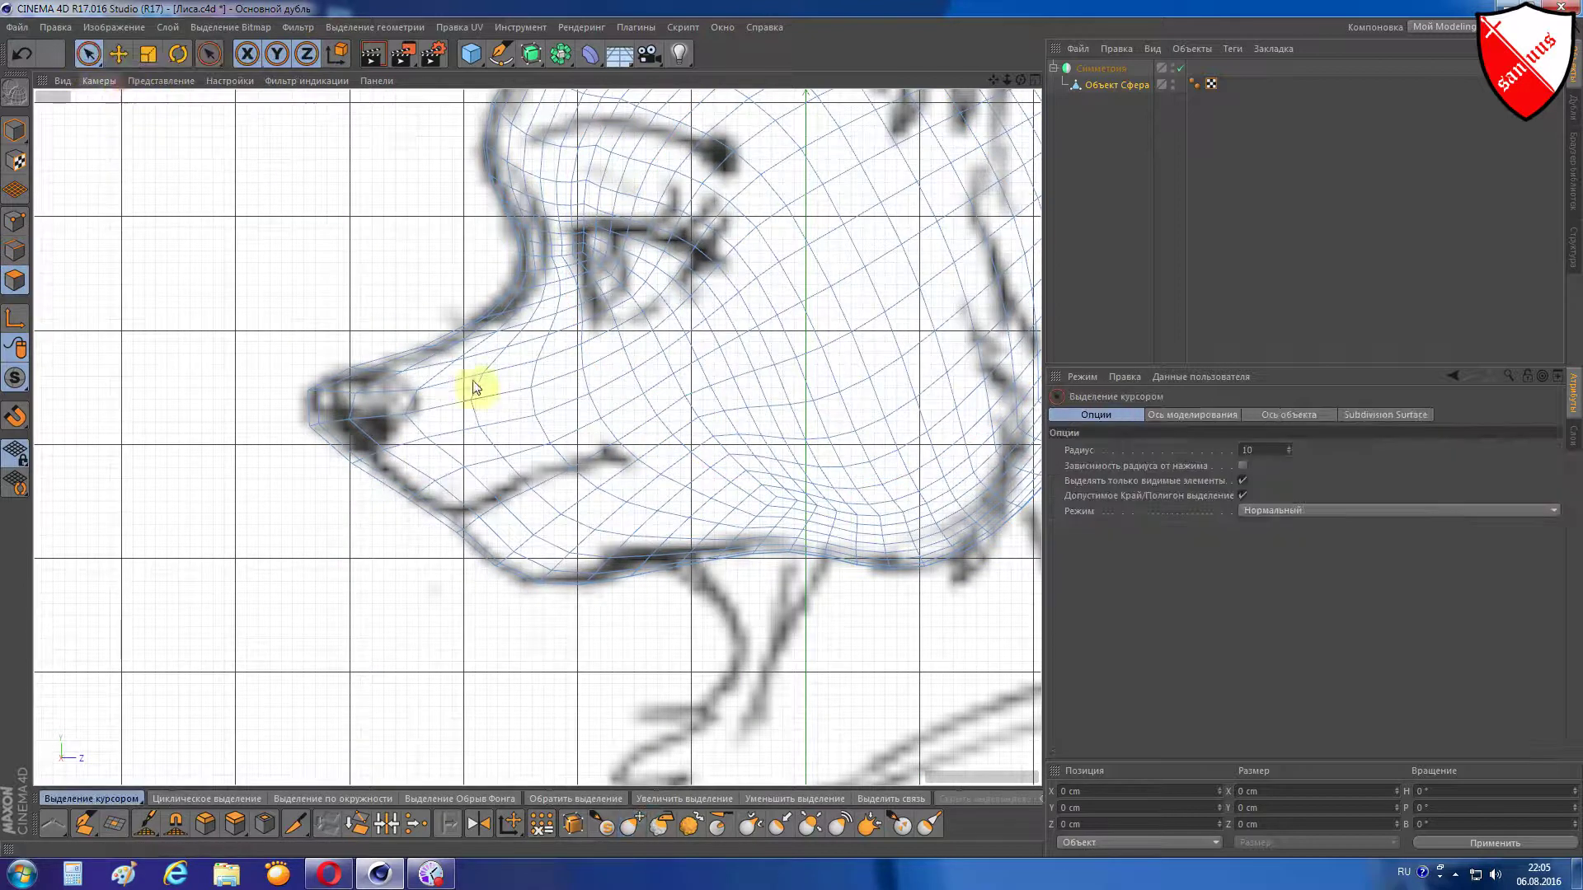
pyautogui.scroll(1, 460, 431)
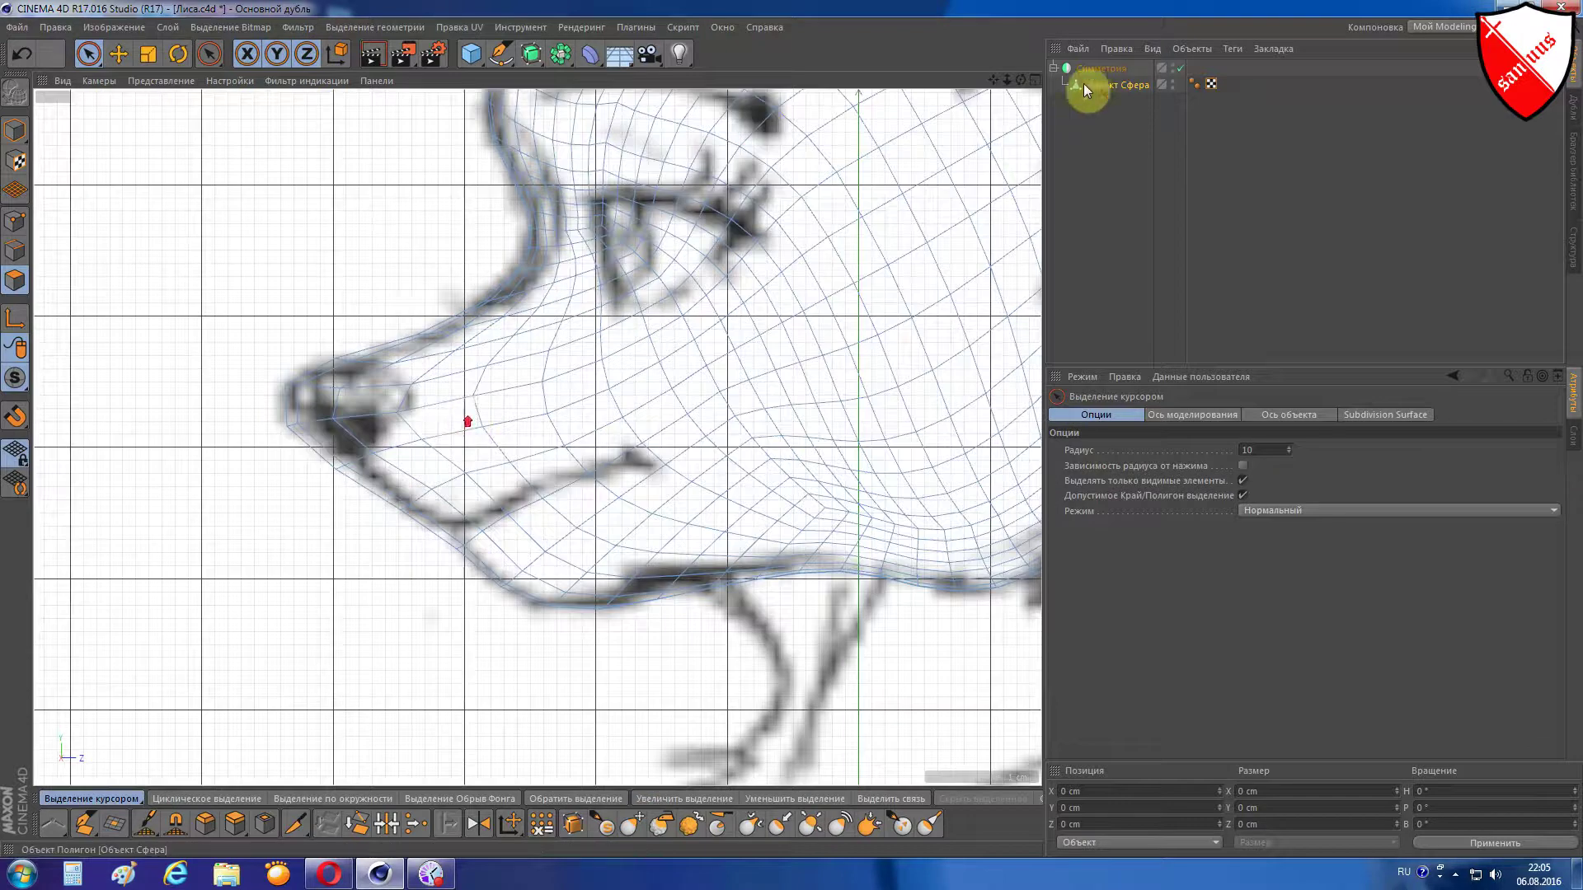
pyautogui.click(1180, 68)
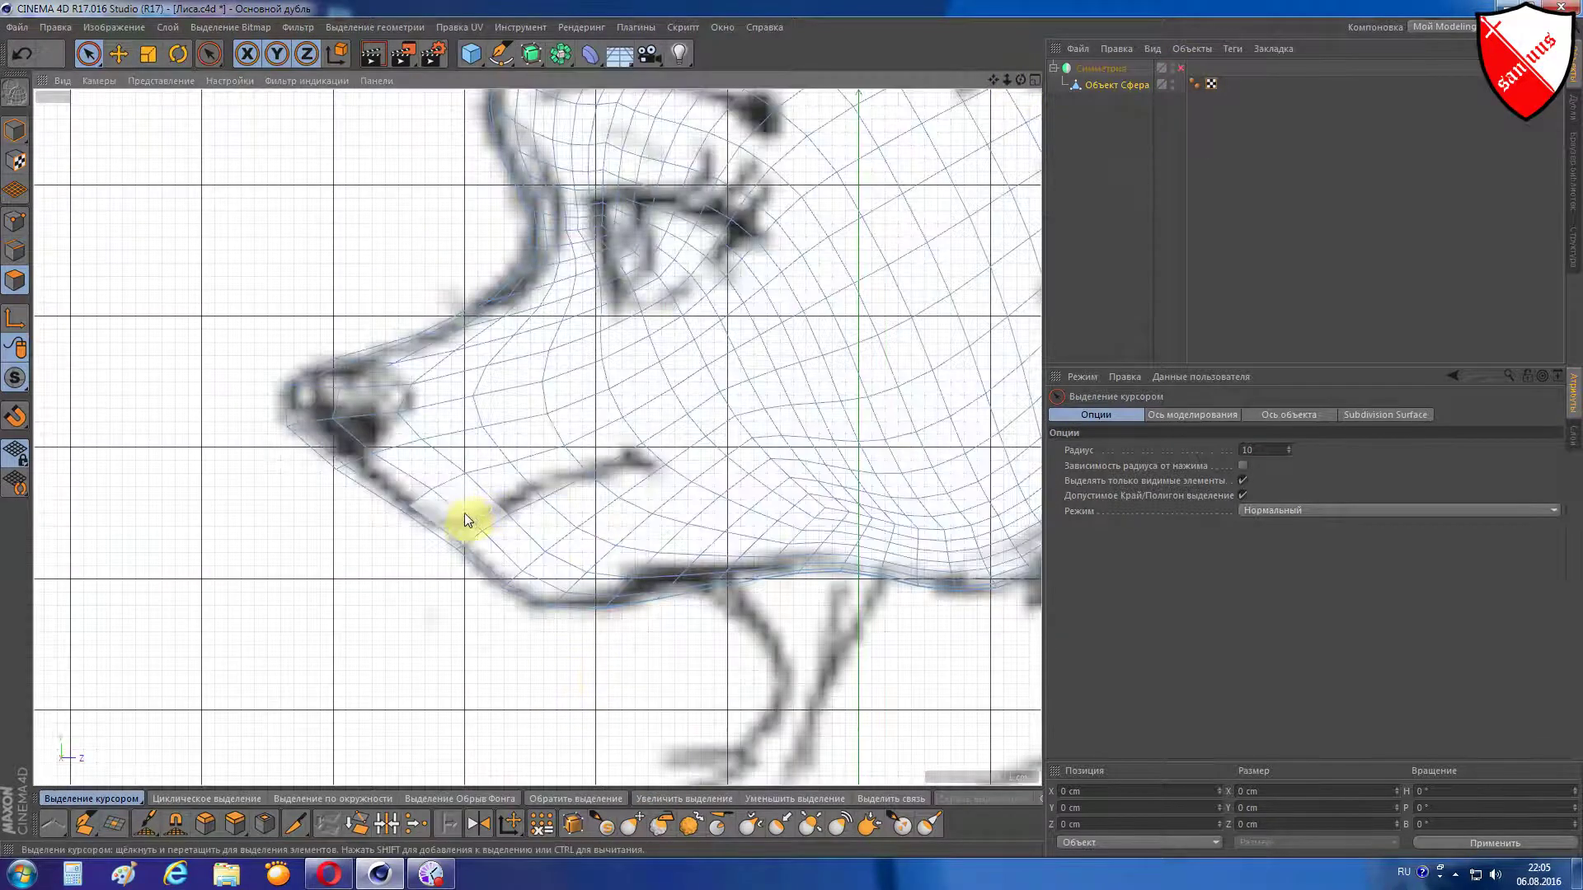
# - Test-select a mouth-corner polygon, reframe on the snout, and deselect it
pyautogui.scroll(2, 483, 515)
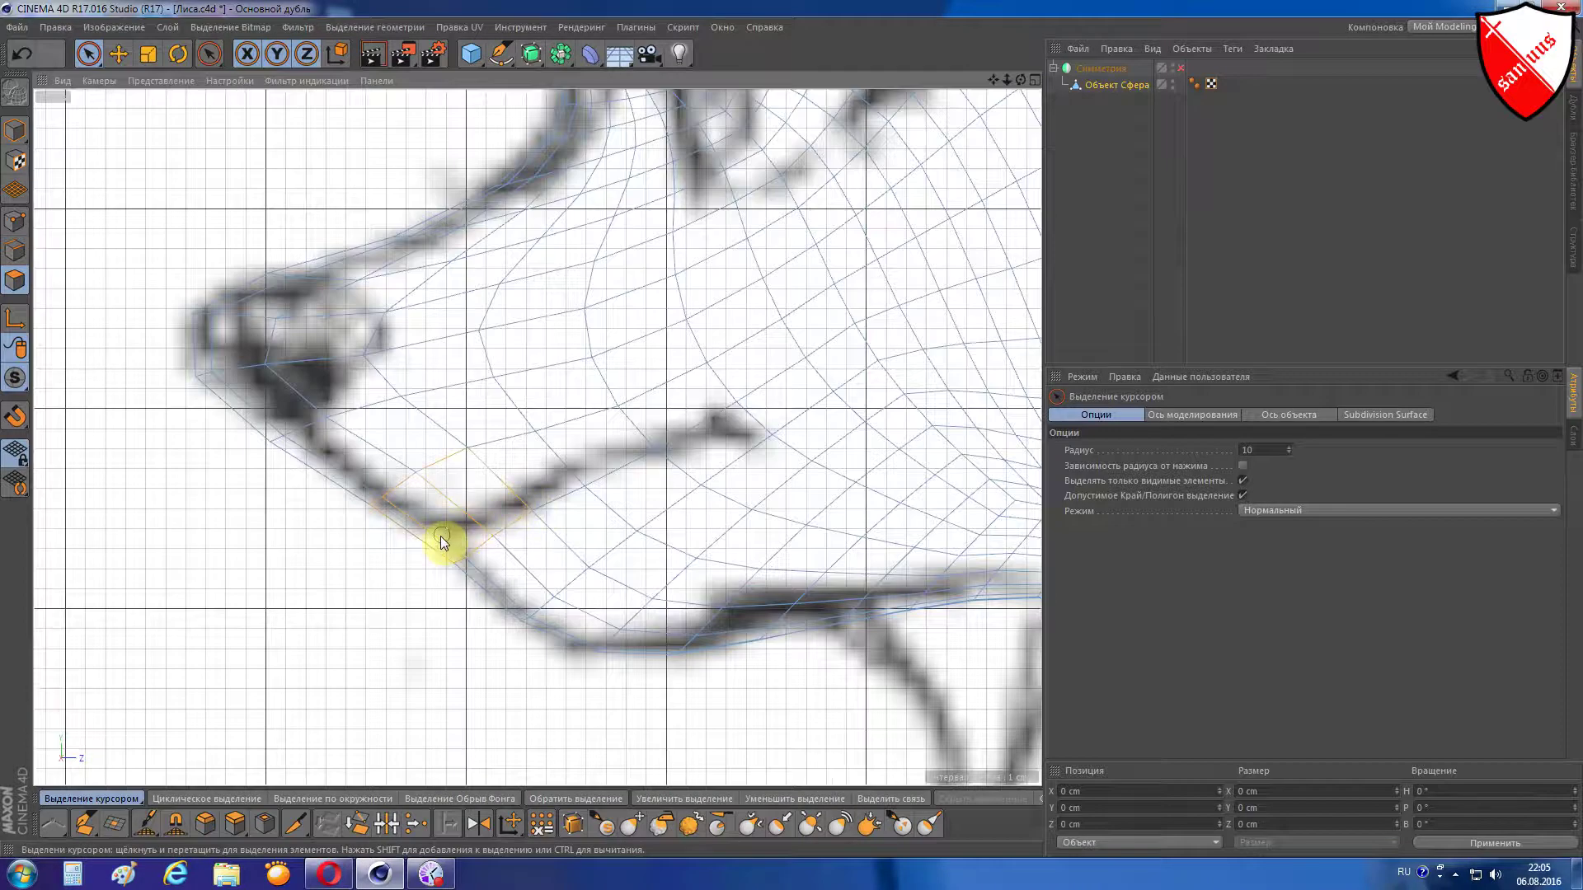
pyautogui.click(437, 542)
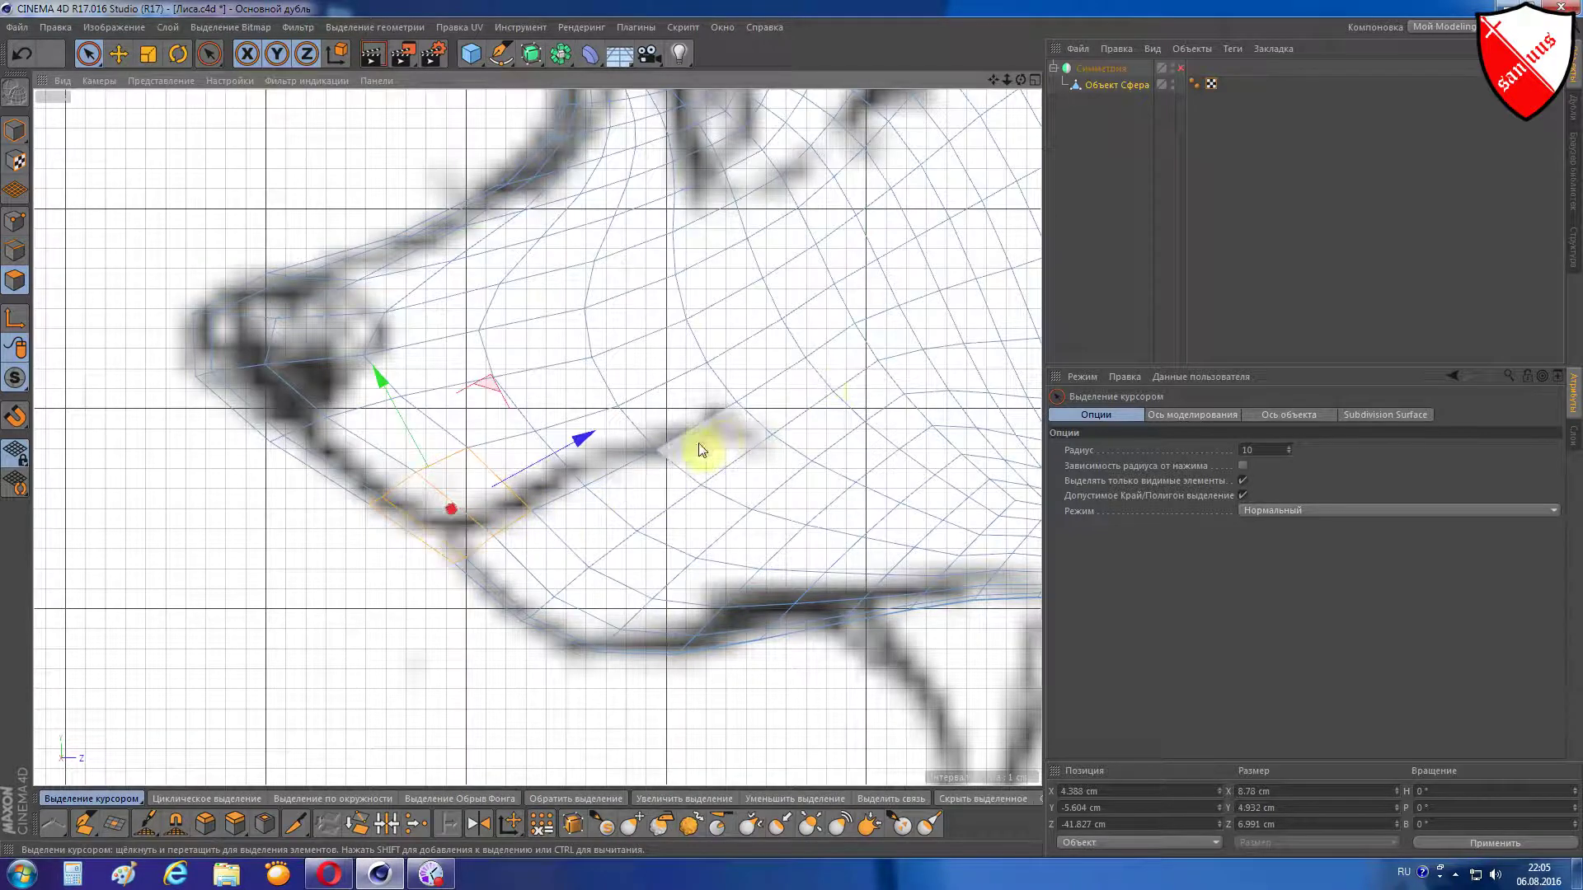
pyautogui.scroll(1, 765, 382)
pyautogui.scroll(-2, 740, 390)
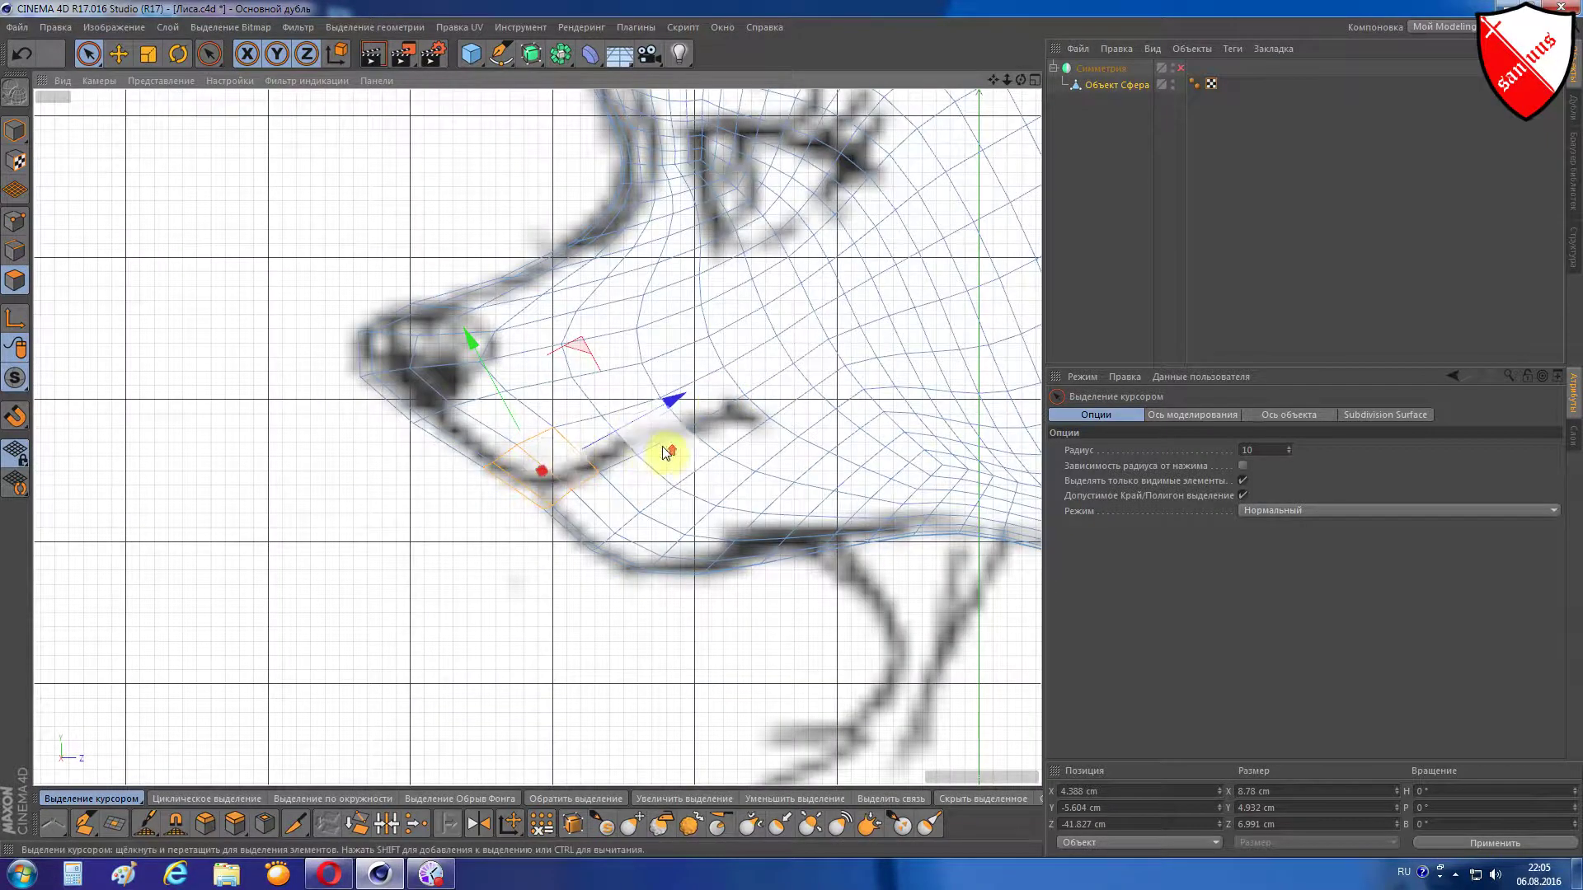
pyautogui.scroll(-2, 691, 446)
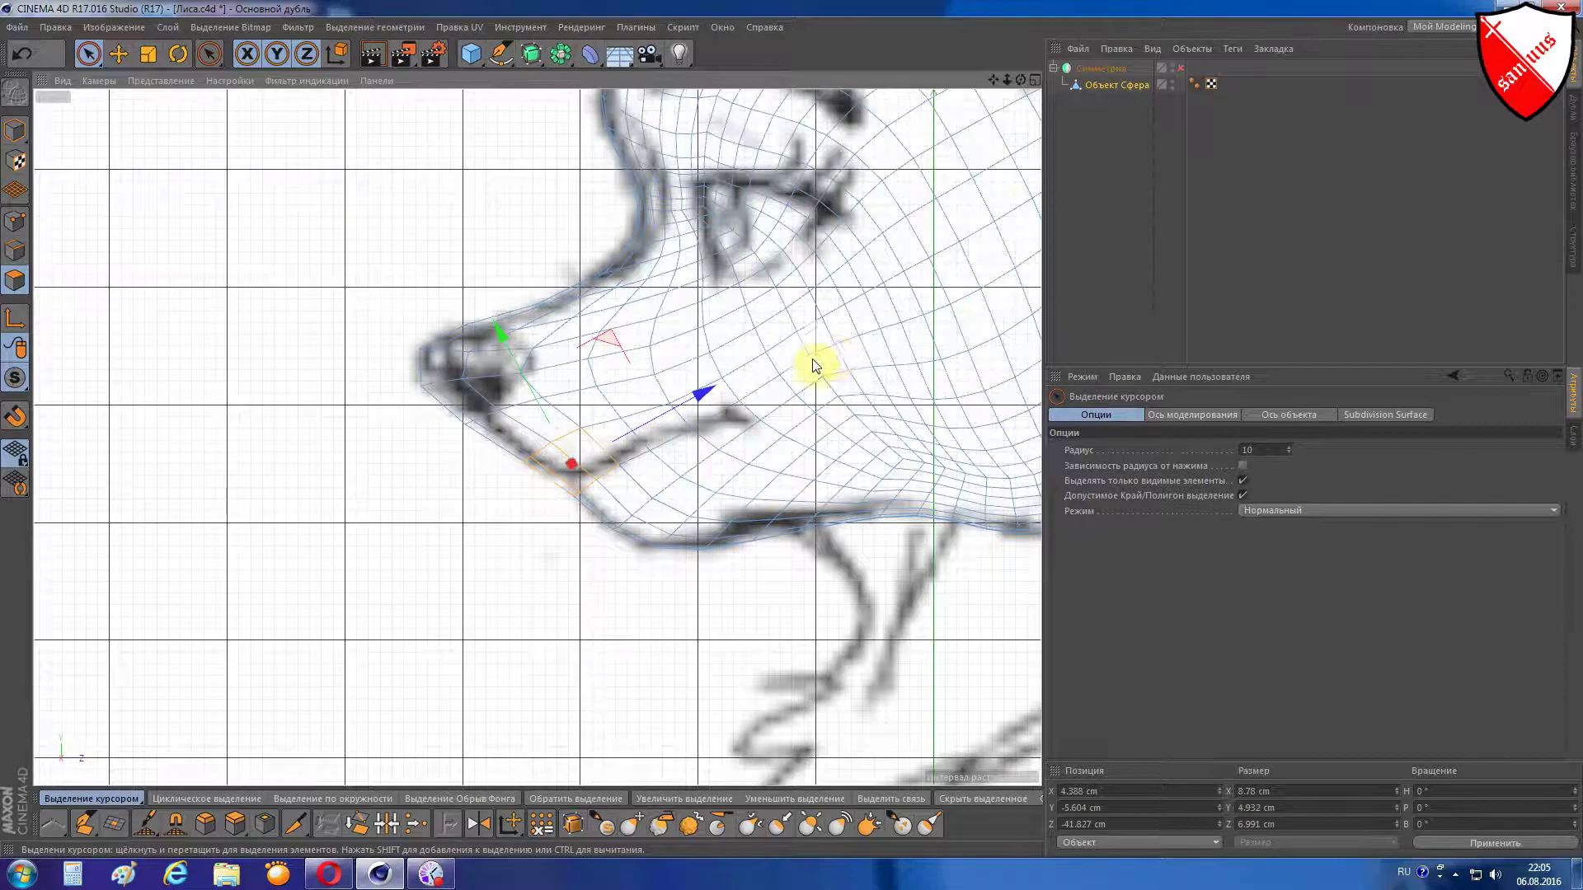
pyautogui.scroll(-2, 946, 284)
pyautogui.keyDown('alt'); pyautogui.moveTo(946, 284); pyautogui.dragTo(736, 378, button='middle'); pyautogui.keyUp('alt')
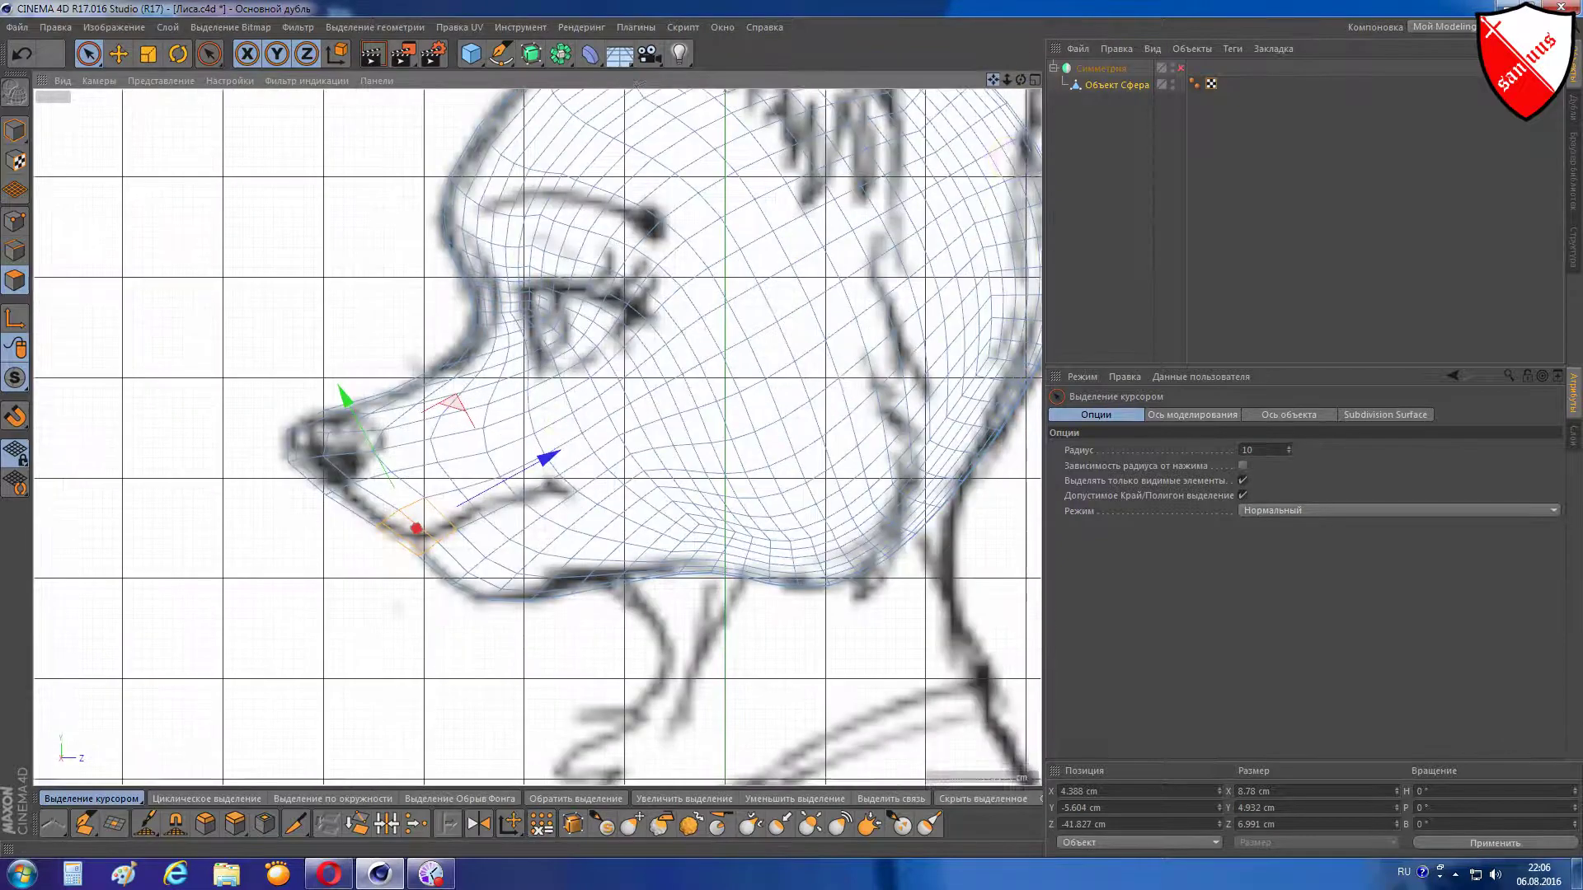
pyautogui.scroll(2, 841, 508)
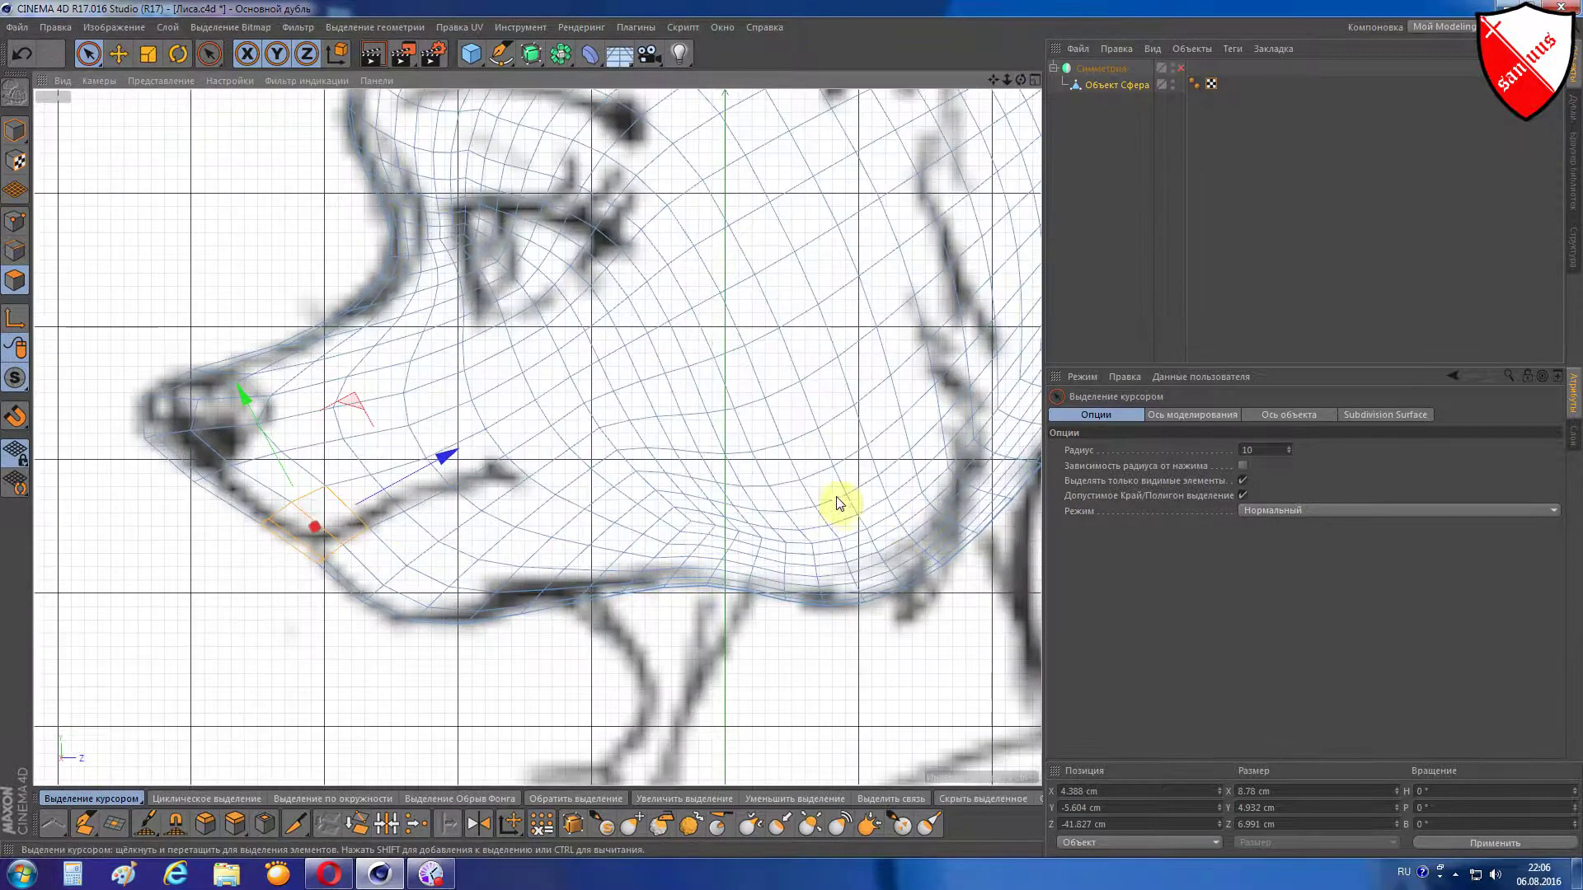
pyautogui.scroll(3, 369, 553)
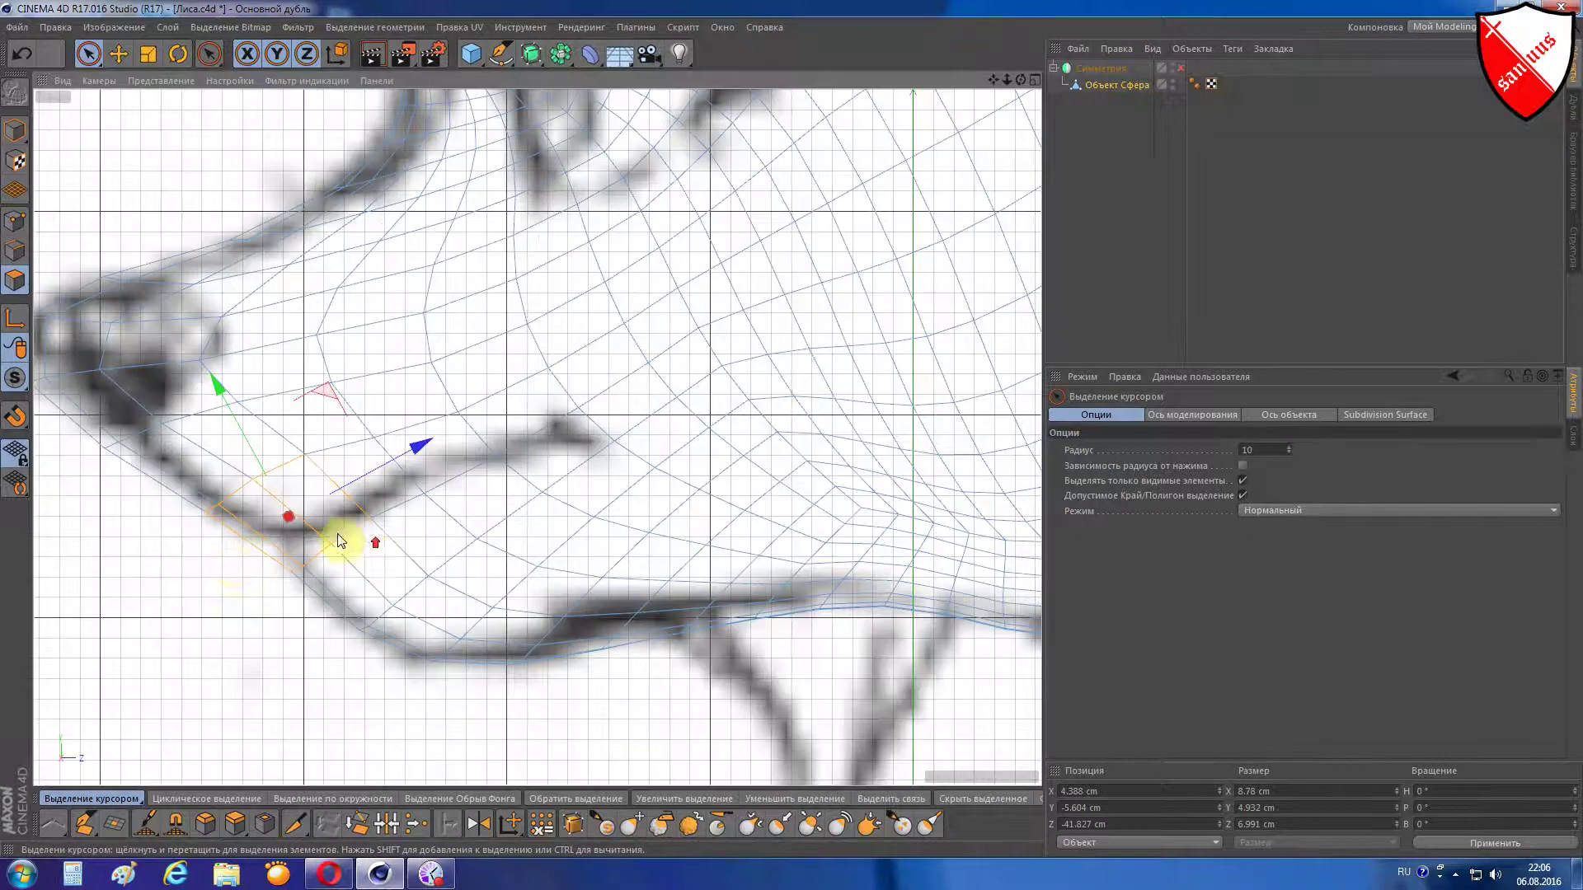
pyautogui.click(272, 554)
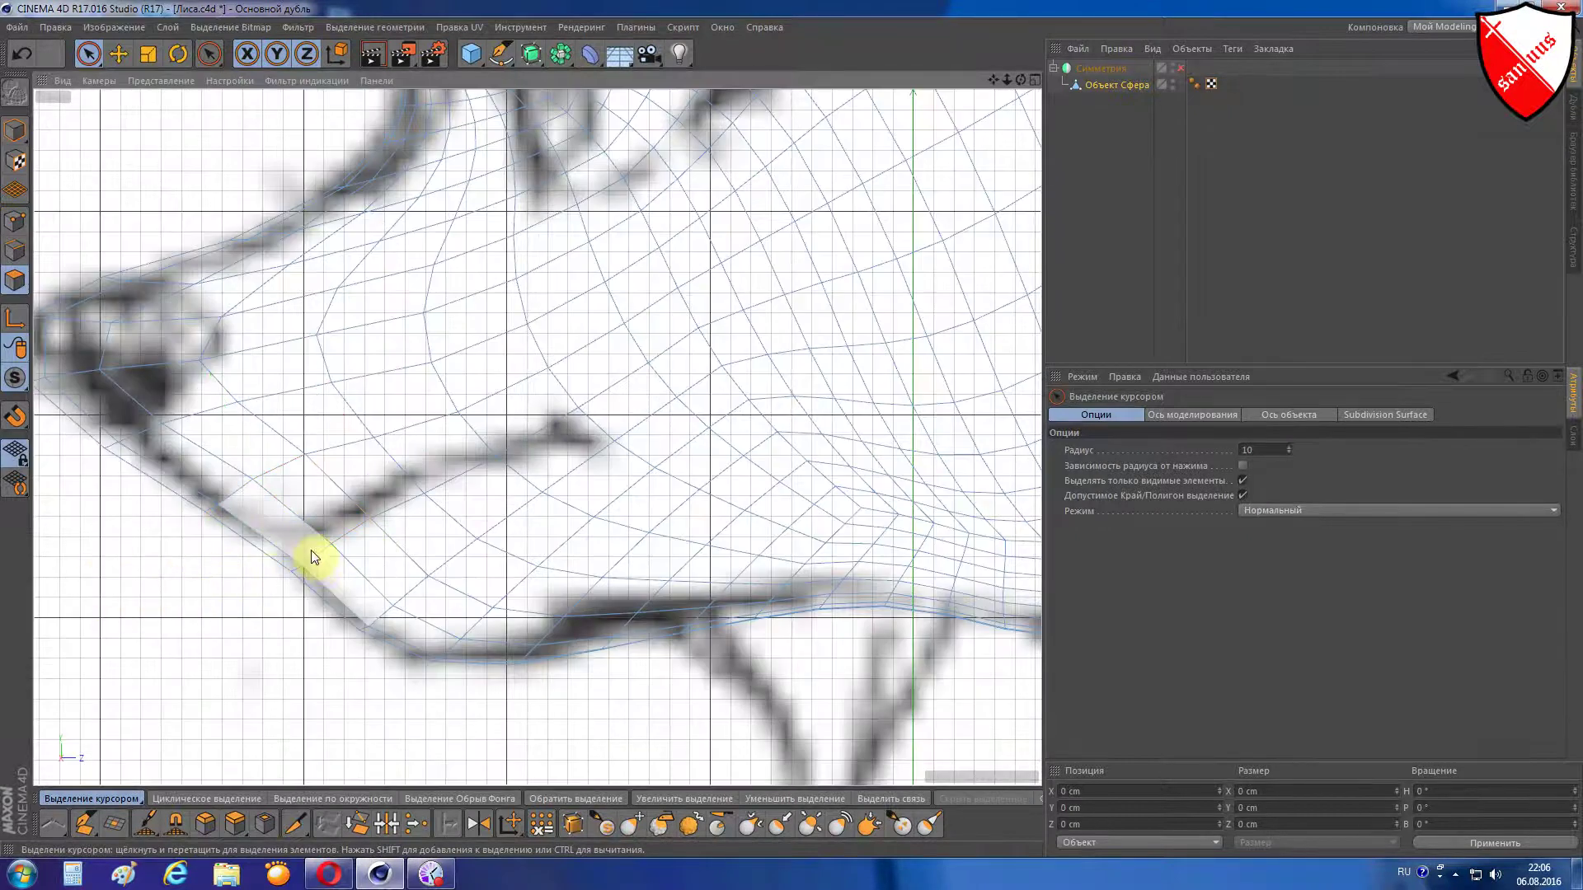
# - Brush-select polygons along the mouth line, then clear the selection
pyautogui.moveTo(219, 548); pyautogui.dragTo(590, 375)
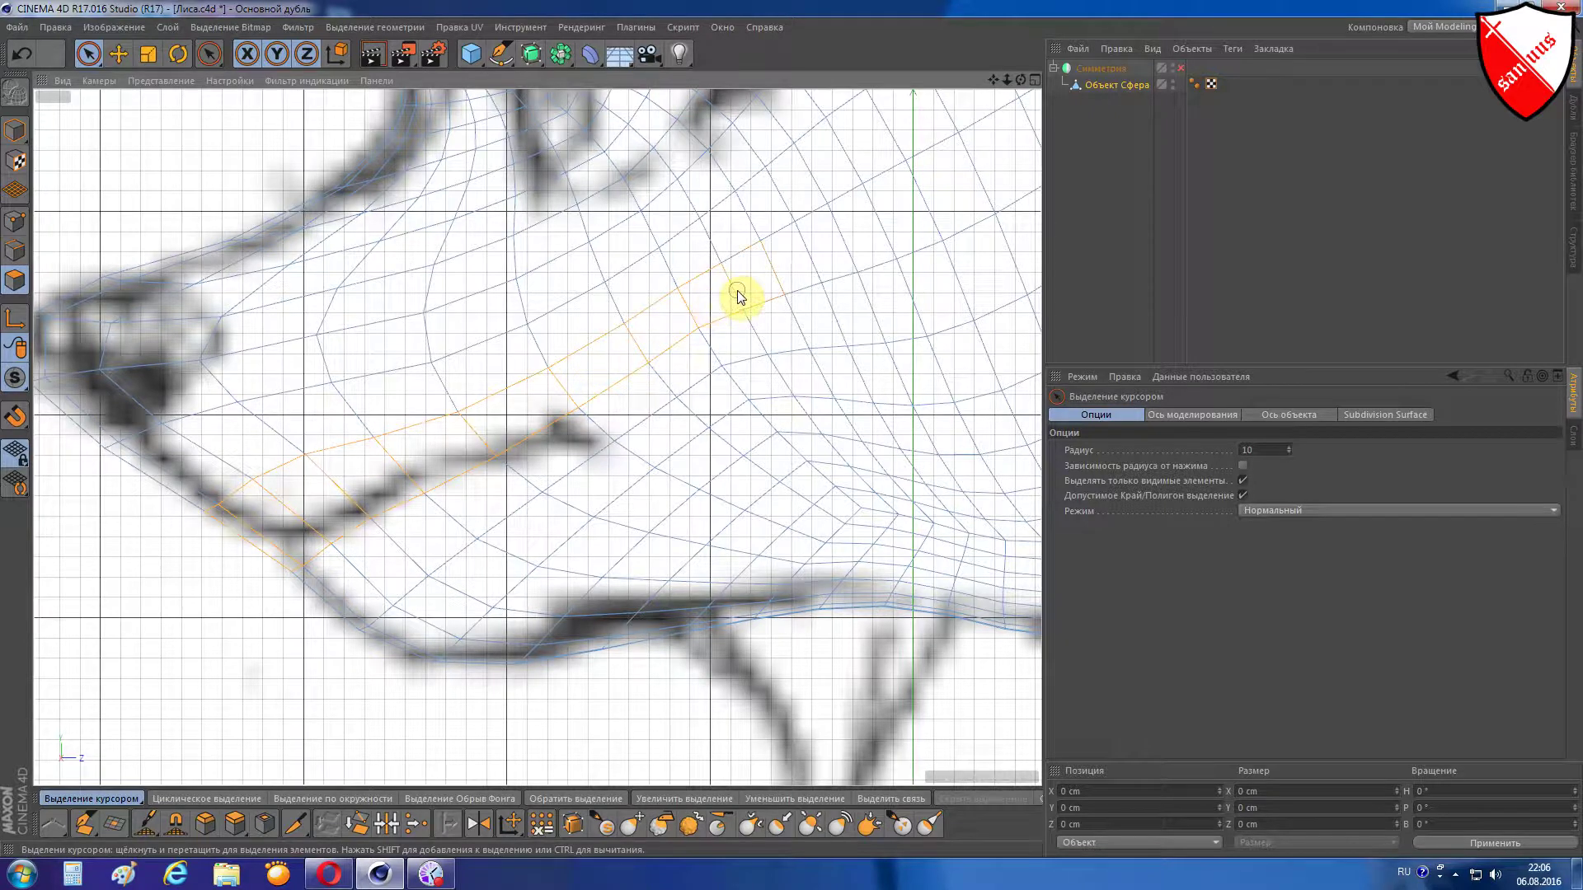
pyautogui.scroll(-2, 738, 297)
pyautogui.scroll(-2, 738, 297)
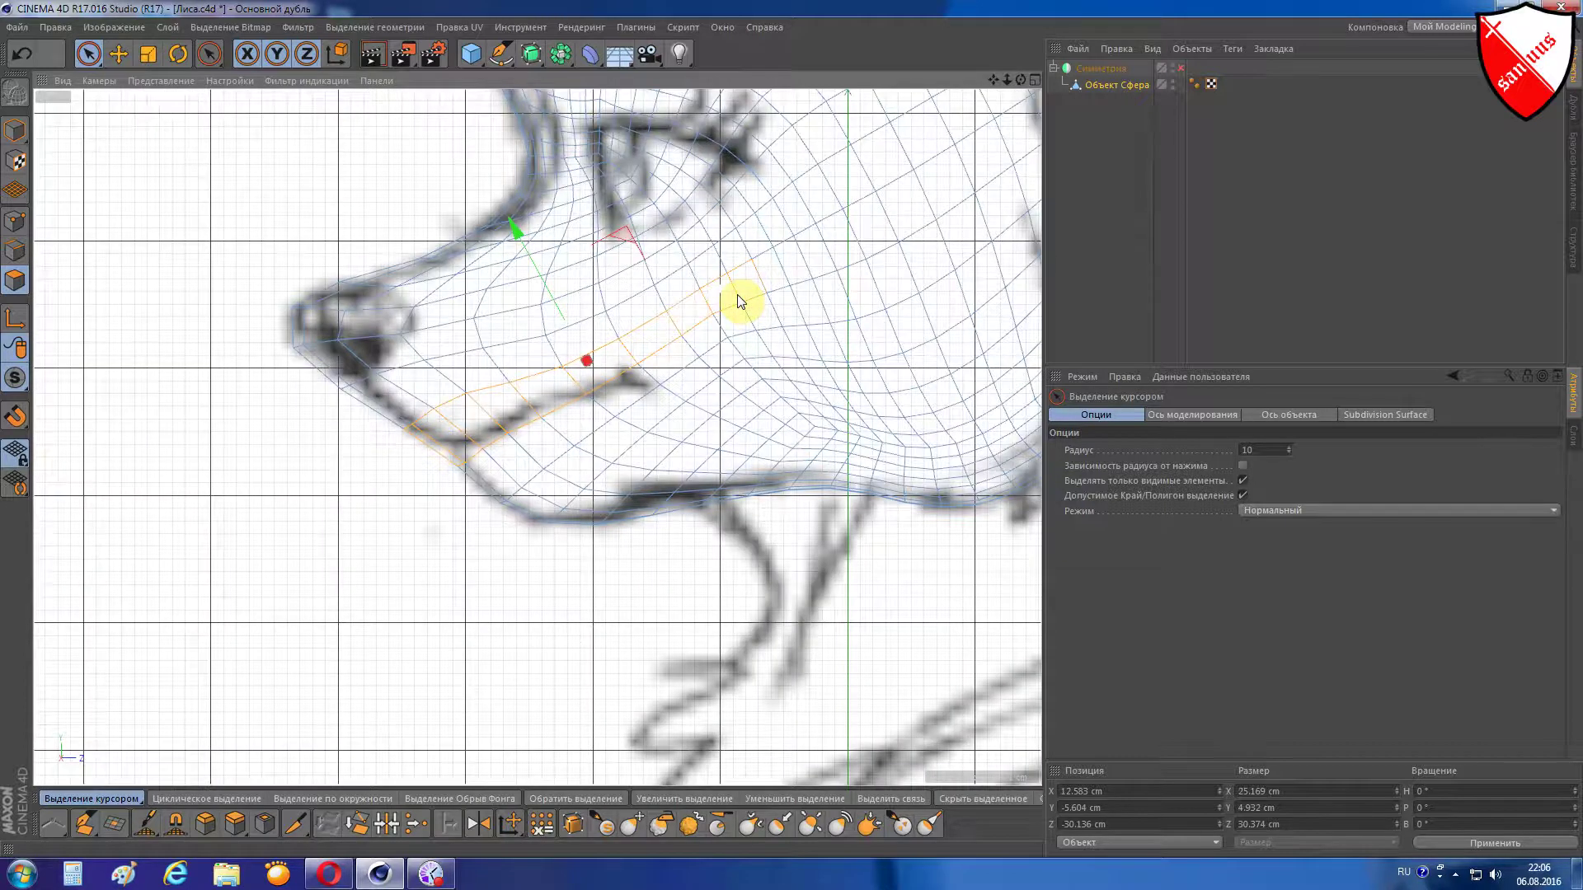
pyautogui.click(737, 301)
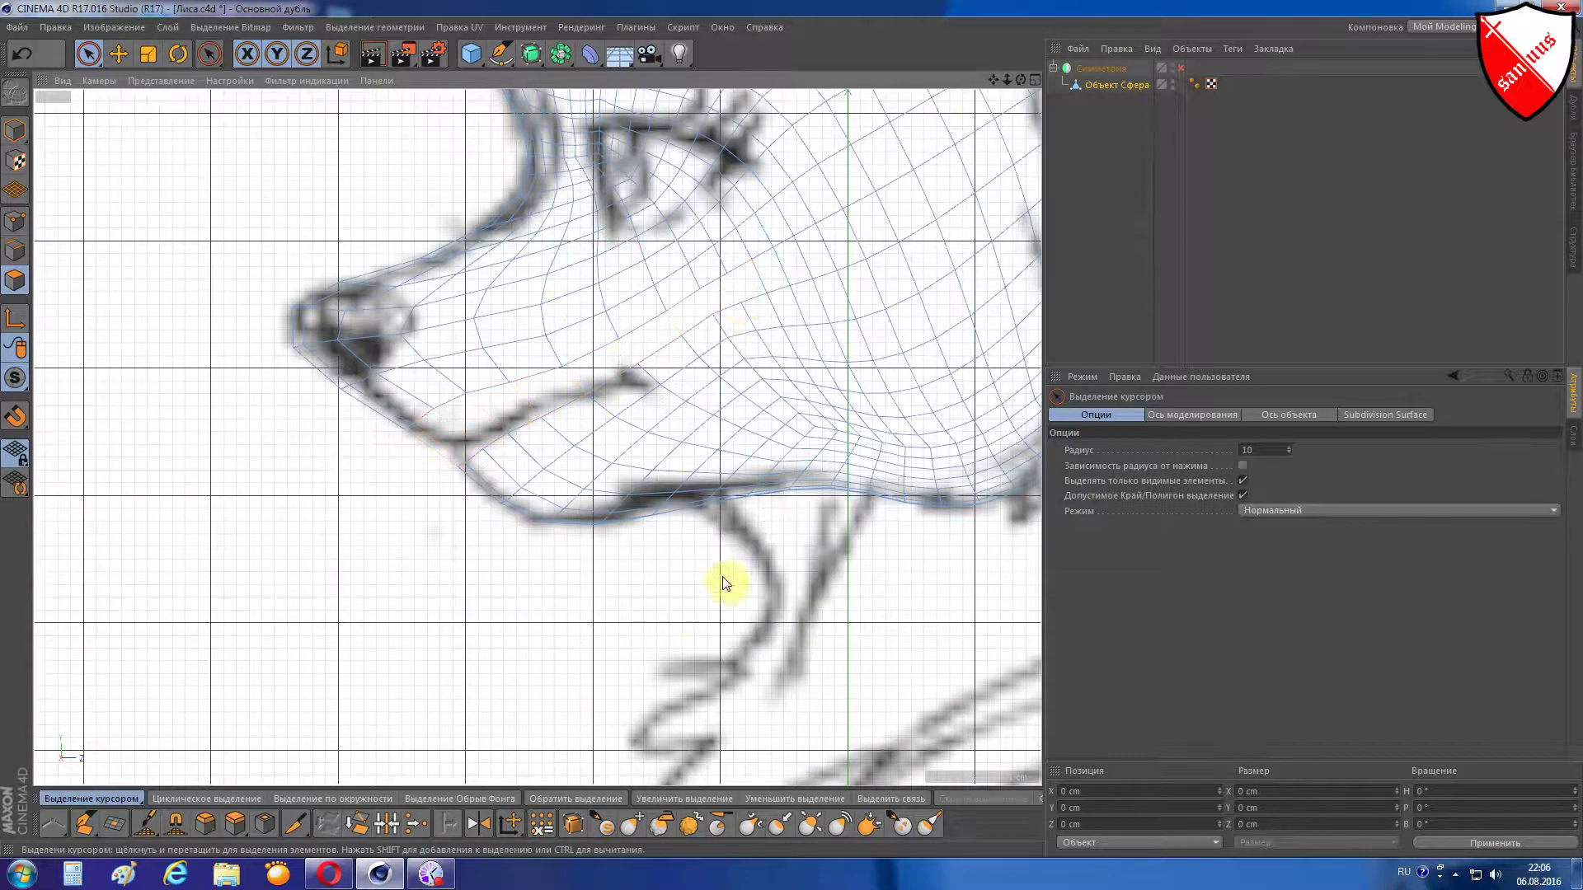
# - Run Optimize on the unmirrored mesh and reframe on the jaw
pyautogui.rightClick(670, 451)
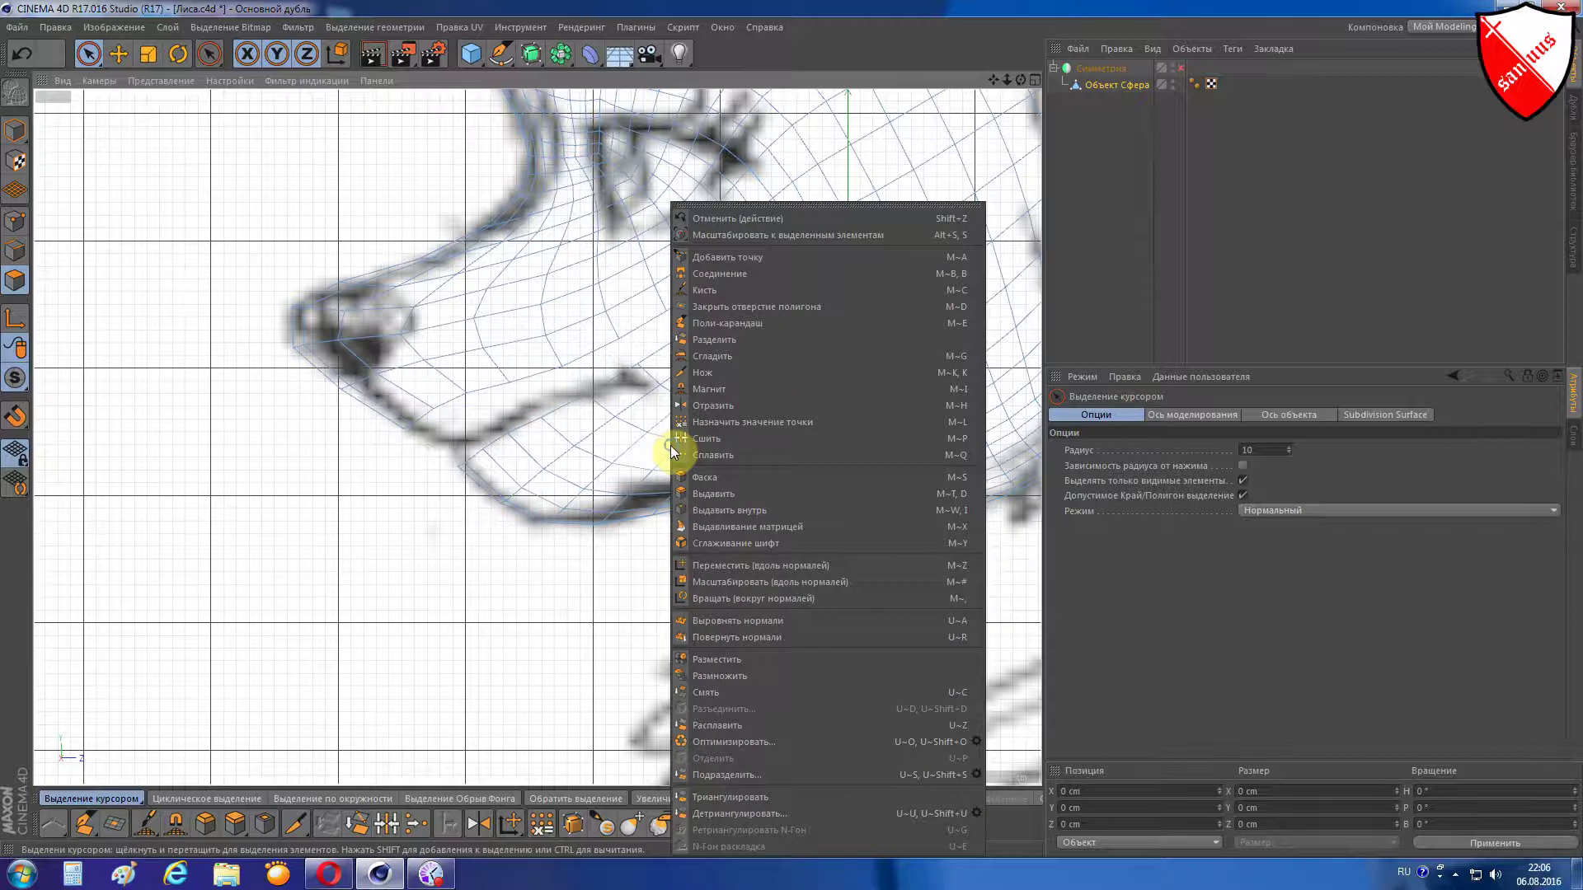
pyautogui.click(719, 744)
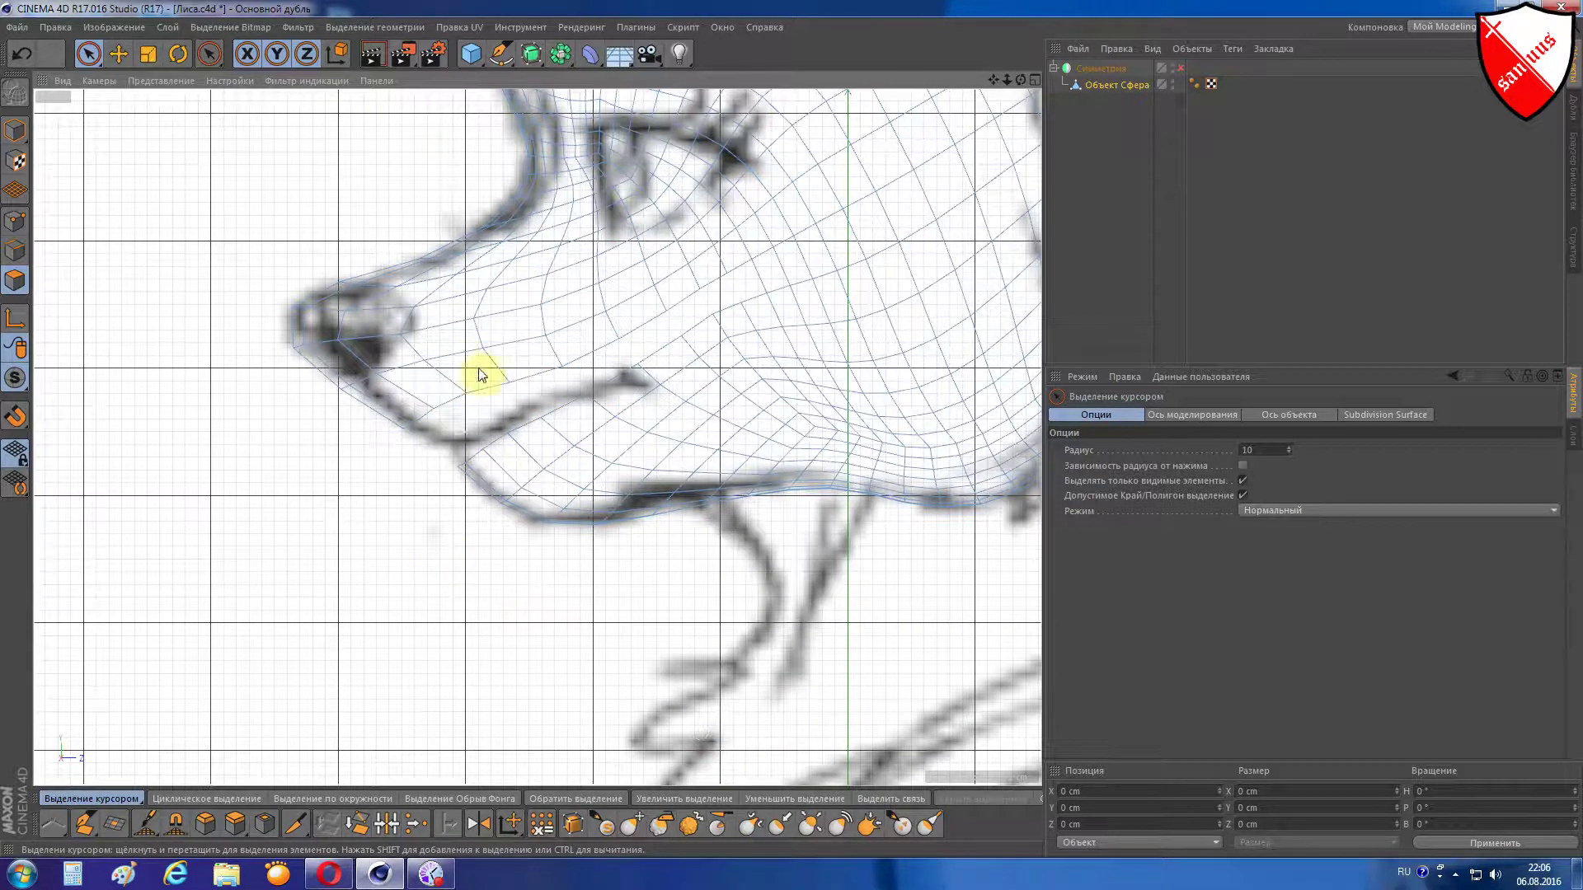
pyautogui.moveTo(995, 83); pyautogui.dragTo(954, 71)
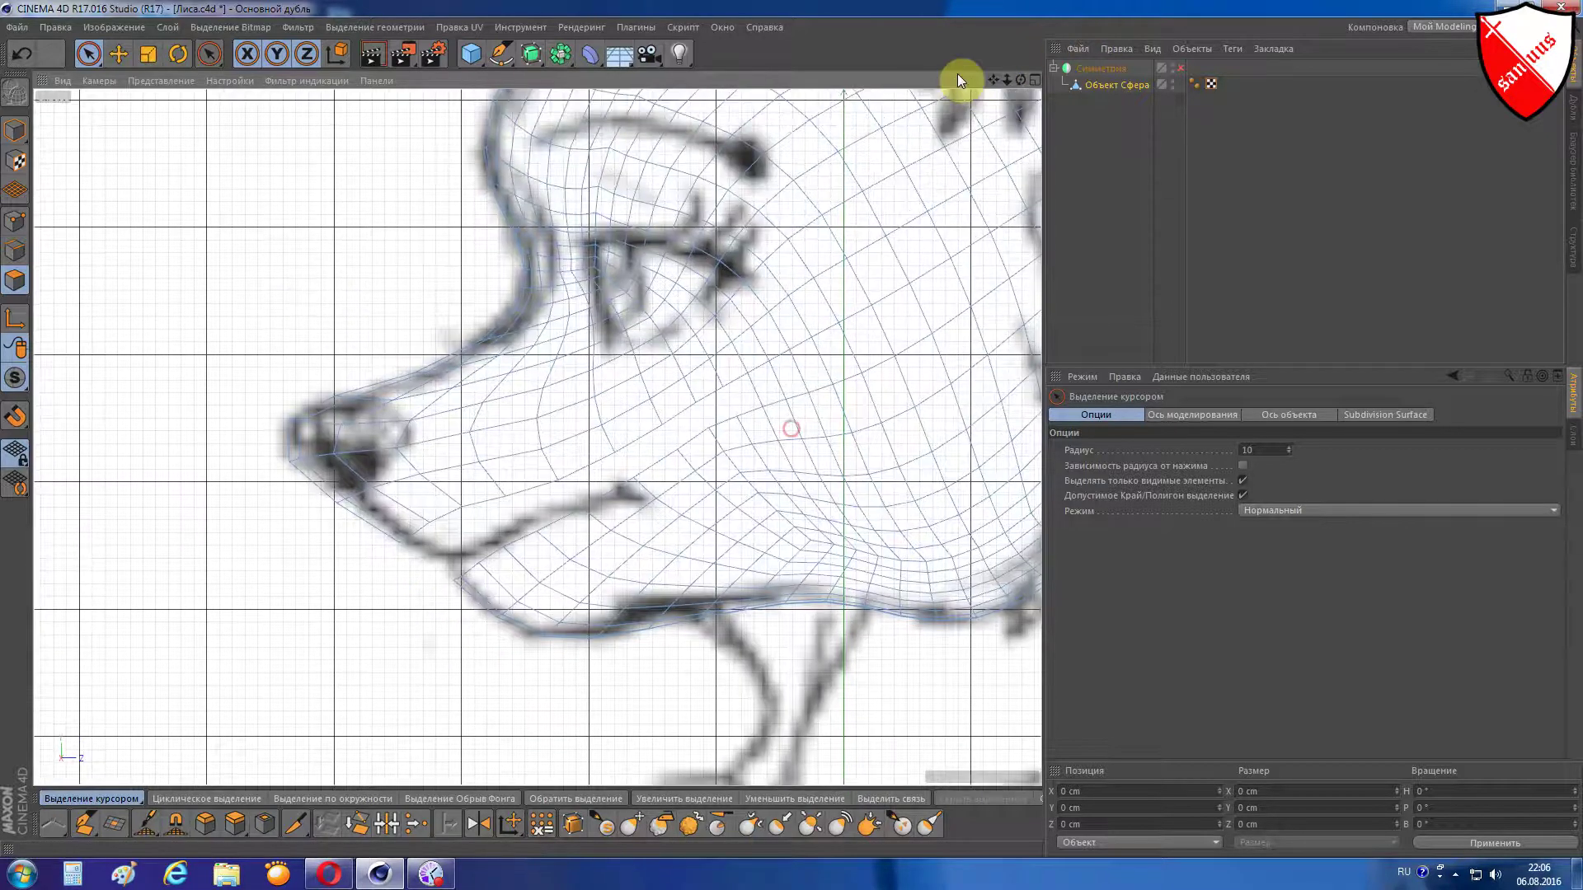
# - Try moving a jaw point onto the sketch with Move, then undo it
pyautogui.scroll(3, 695, 555)
pyautogui.press('e')
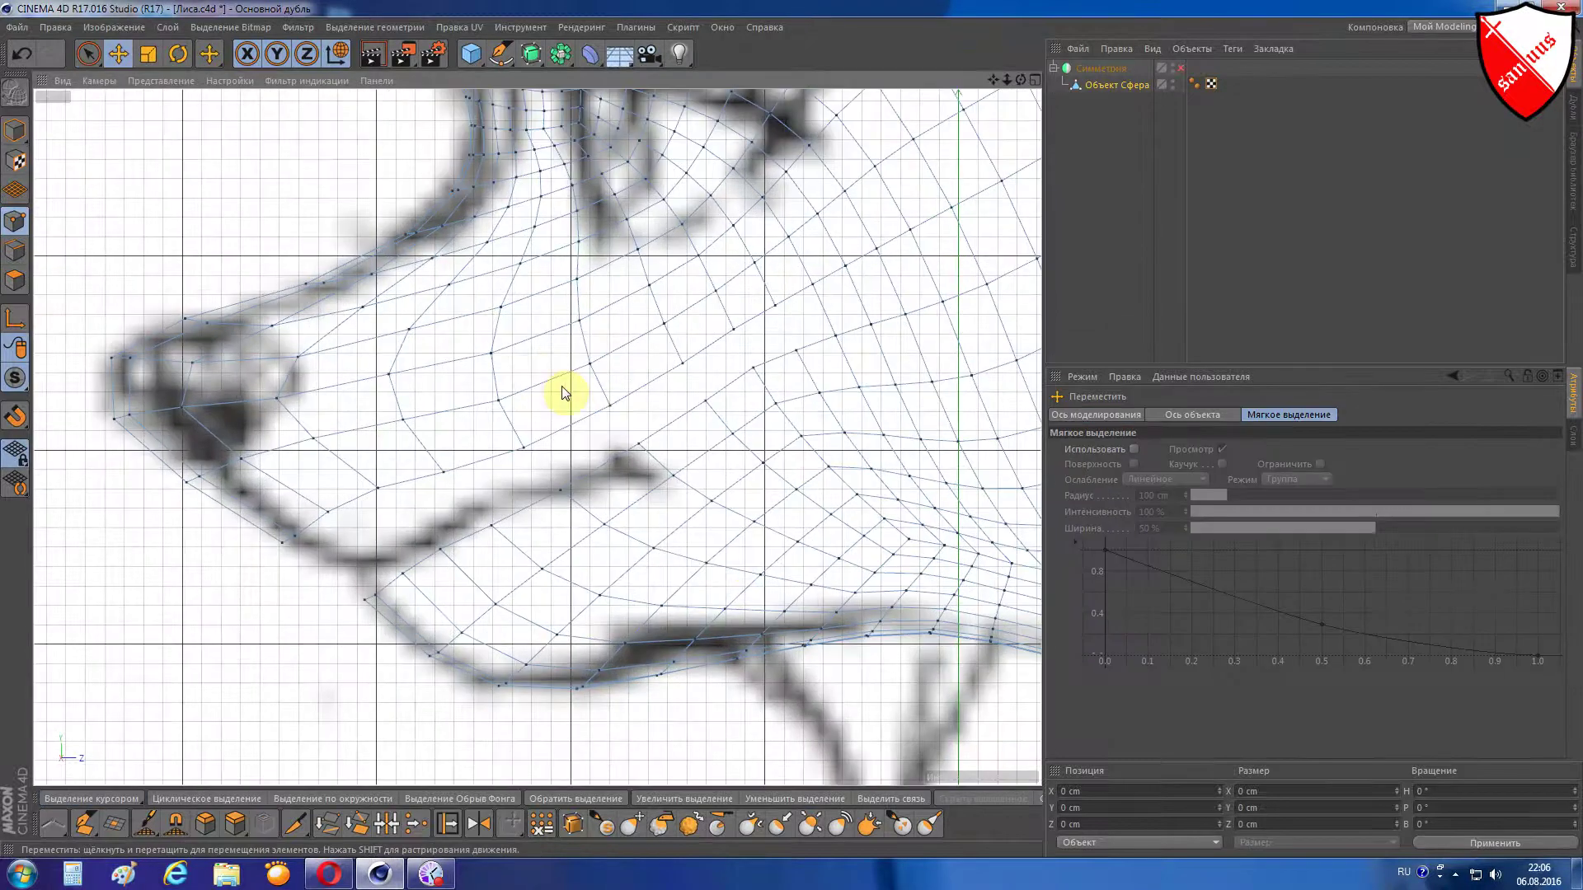
pyautogui.scroll(-2, 627, 418)
pyautogui.scroll(2, 622, 418)
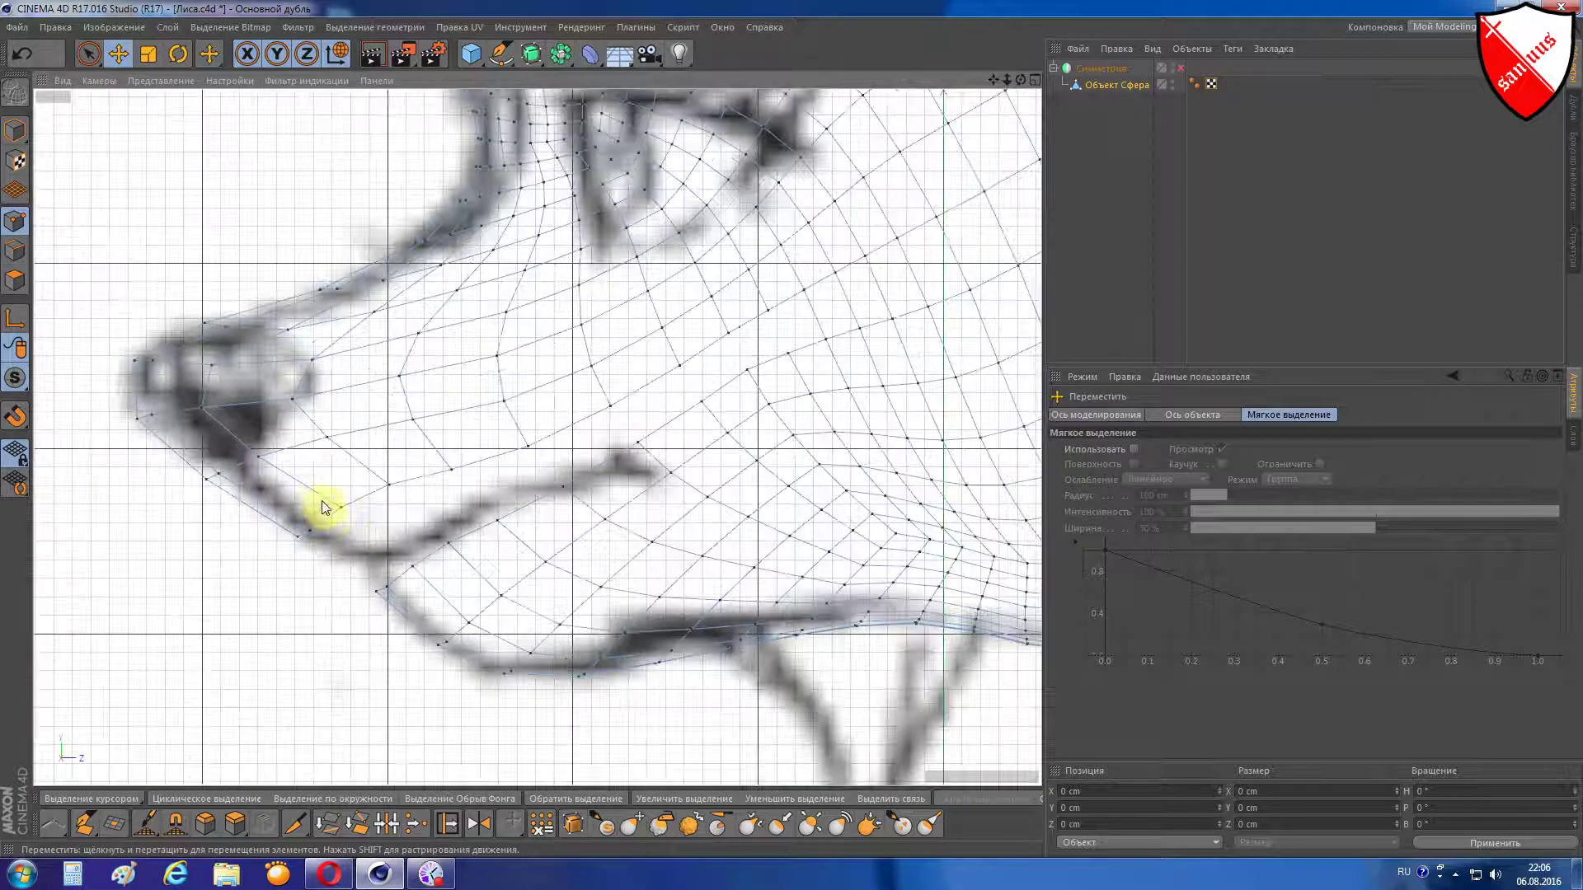
pyautogui.click(299, 544)
pyautogui.scroll(1, 392, 601)
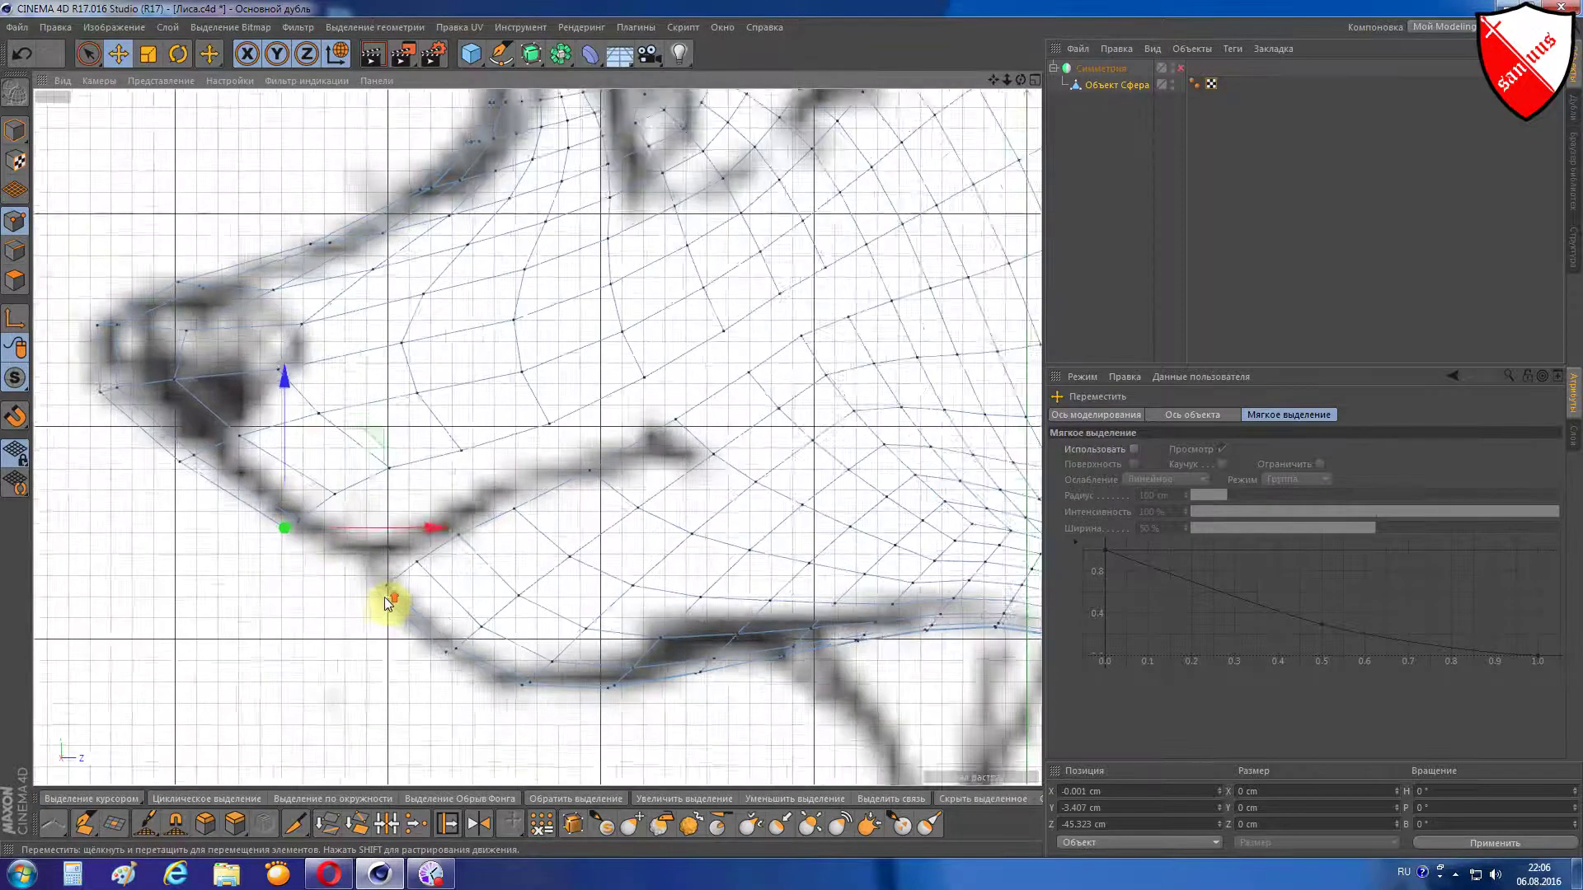
pyautogui.scroll(1, 371, 495)
pyautogui.moveTo(357, 434)
pyautogui.mouseDown()
pyautogui.moveTo(419, 462)
pyautogui.moveTo(437, 452)
pyautogui.mouseUp()
pyautogui.hotkey('ctrl', 'z')
pyautogui.hotkey('ctrl', 'z')
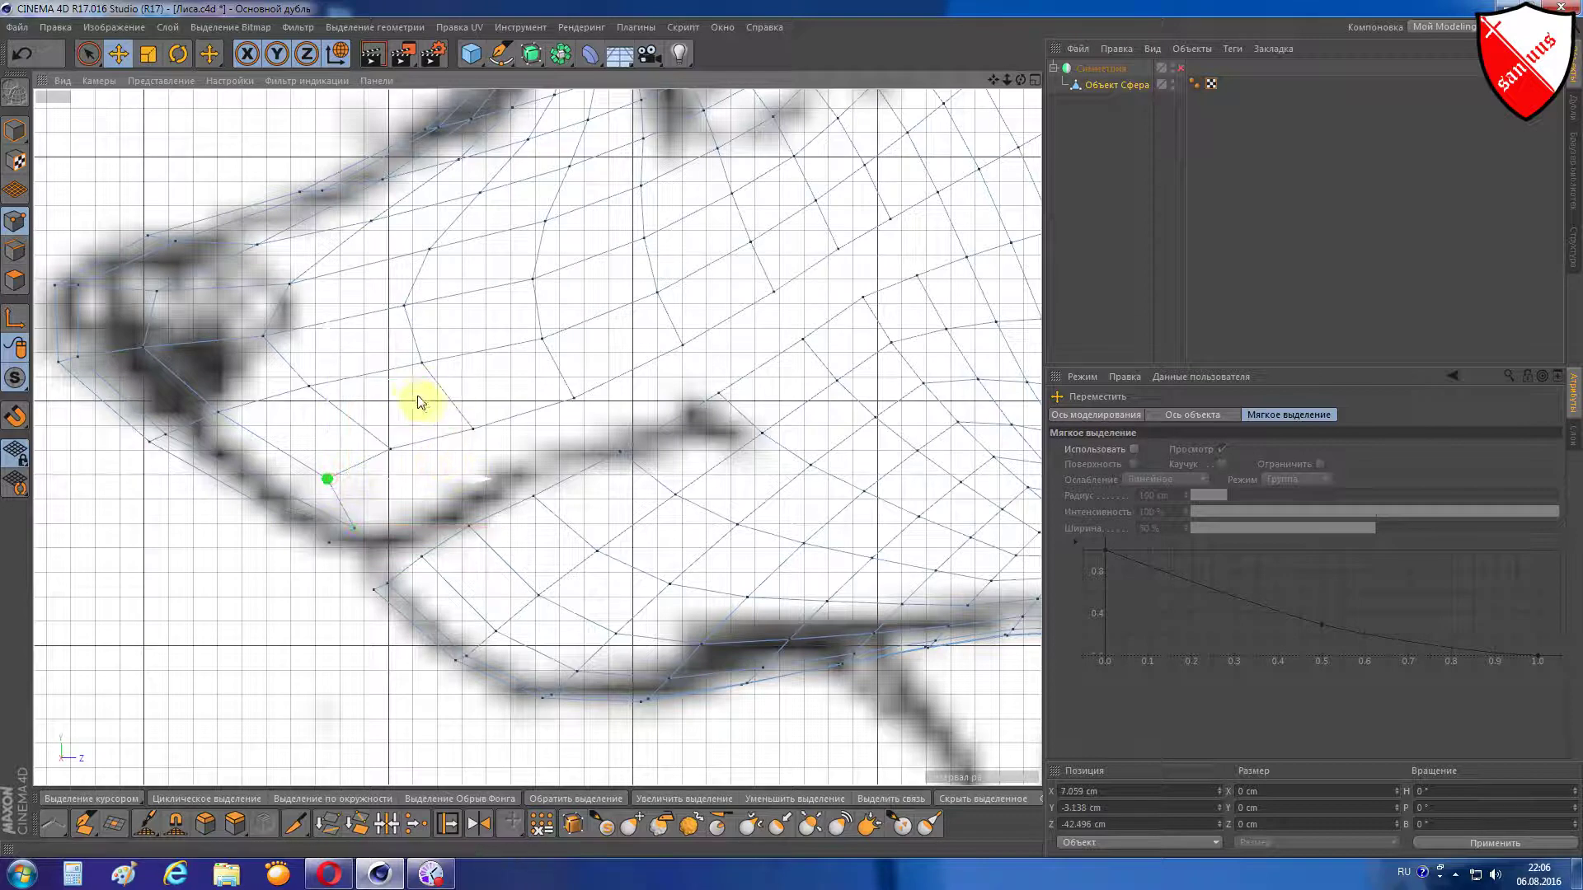
# - Drag upper mouth-line points onto the sketched mouth crease toward the corner
pyautogui.click(418, 387)
pyautogui.moveTo(417, 387); pyautogui.dragTo(474, 412)
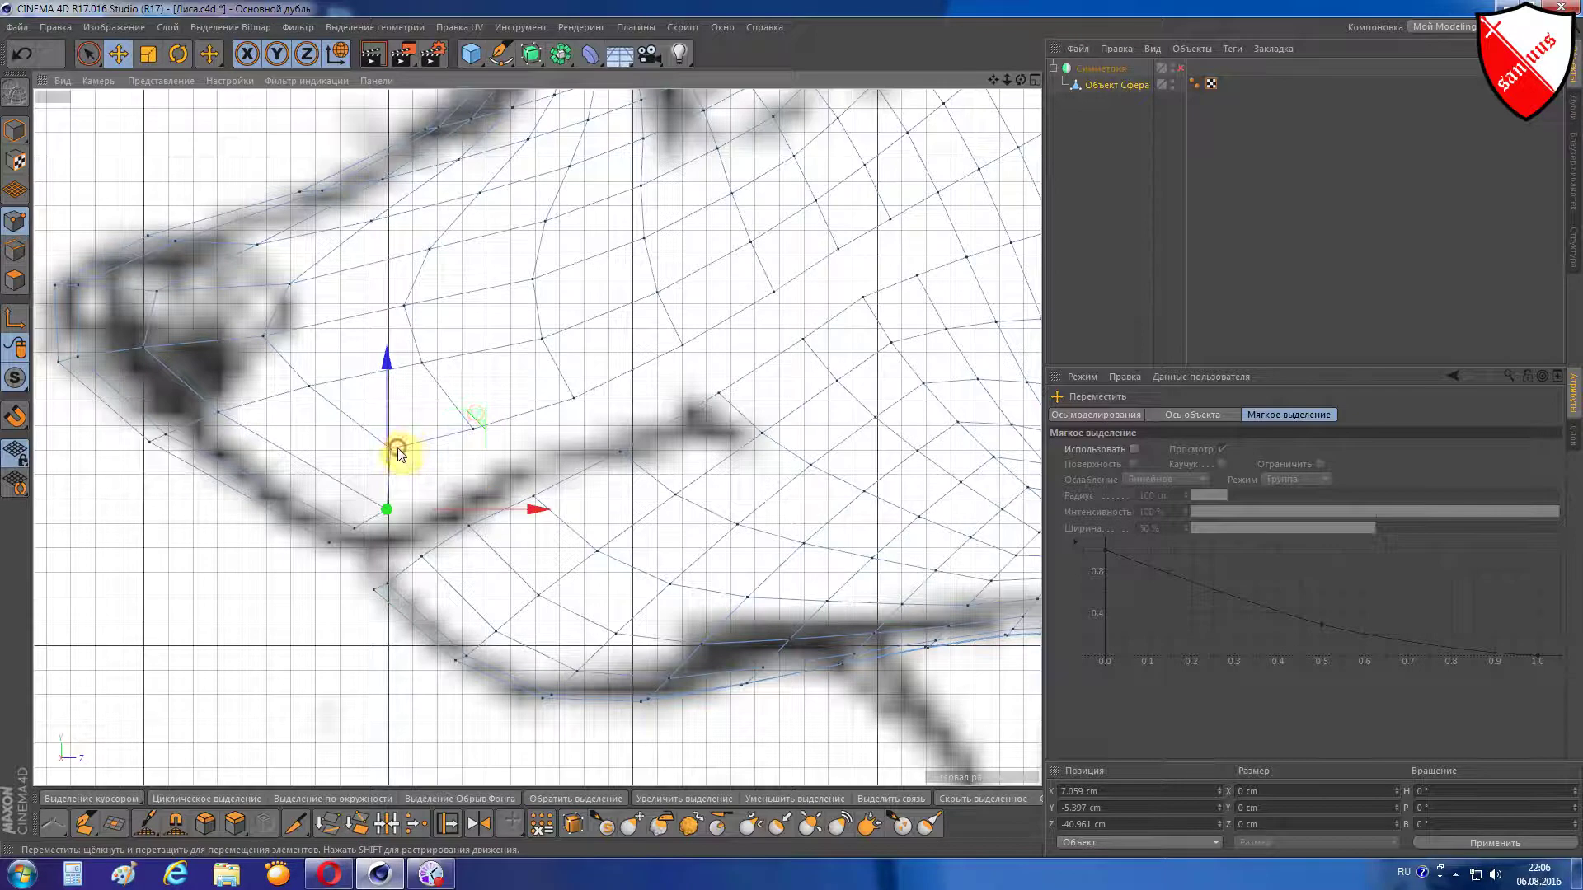
pyautogui.moveTo(473, 422)
pyautogui.mouseDown()
pyautogui.moveTo(478, 364)
pyautogui.moveTo(510, 402)
pyautogui.moveTo(557, 379)
pyautogui.moveTo(572, 399)
pyautogui.mouseUp()
pyautogui.click(573, 398)
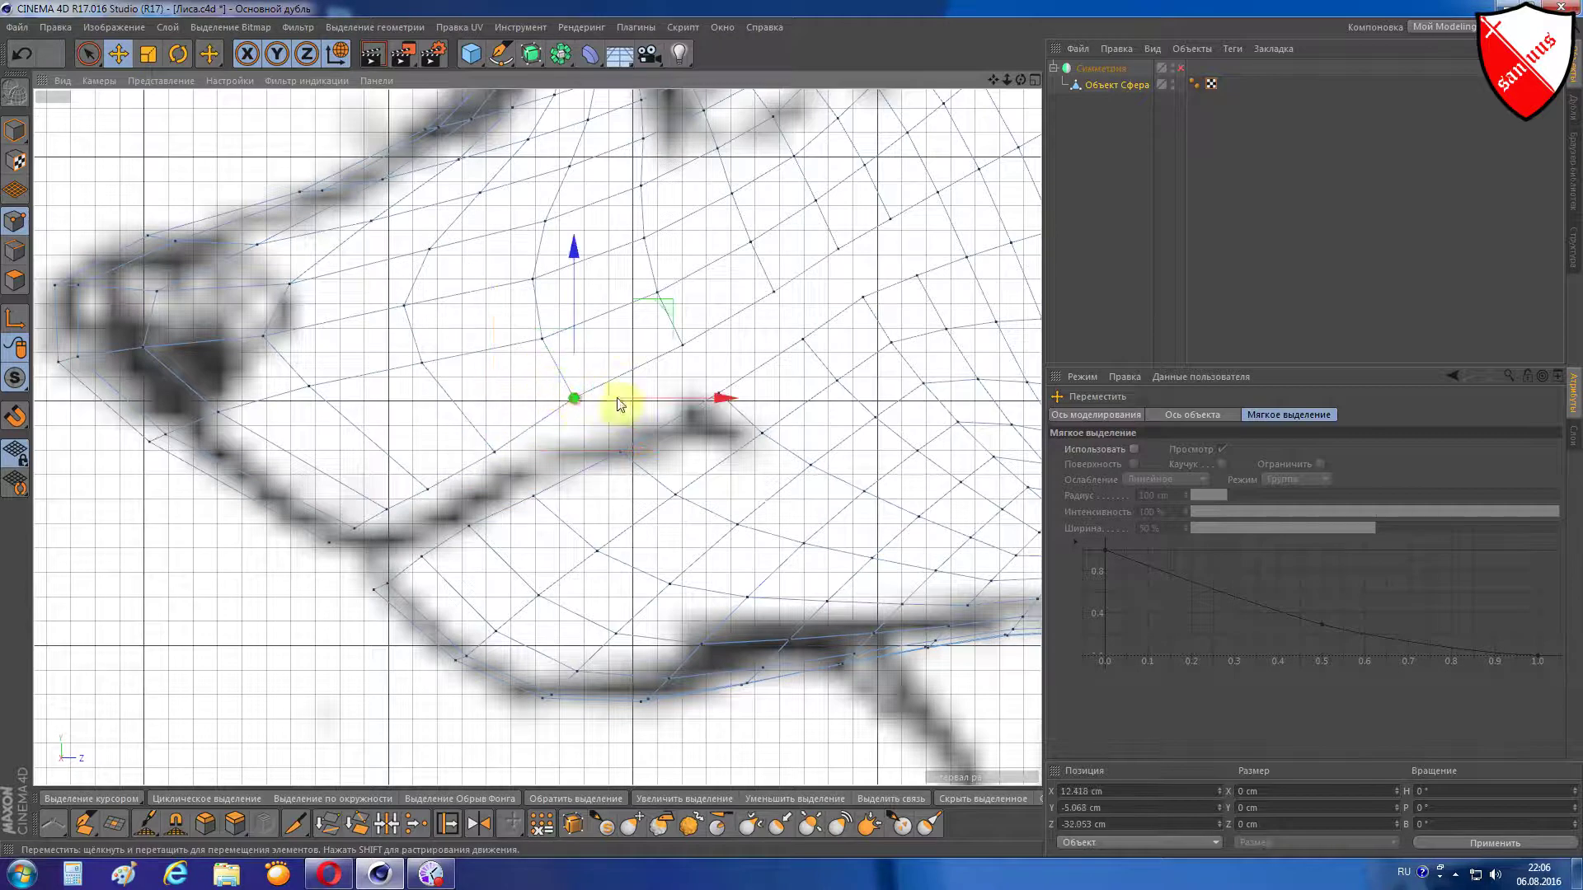
pyautogui.moveTo(635, 345)
pyautogui.mouseDown()
pyautogui.moveTo(654, 364)
pyautogui.moveTo(724, 357)
pyautogui.moveTo(742, 317)
pyautogui.moveTo(752, 326)
pyautogui.mouseUp()
pyautogui.moveTo(999, 74)
pyautogui.mouseDown()
pyautogui.moveTo(587, 458)
pyautogui.moveTo(607, 410)
pyautogui.mouseUp()
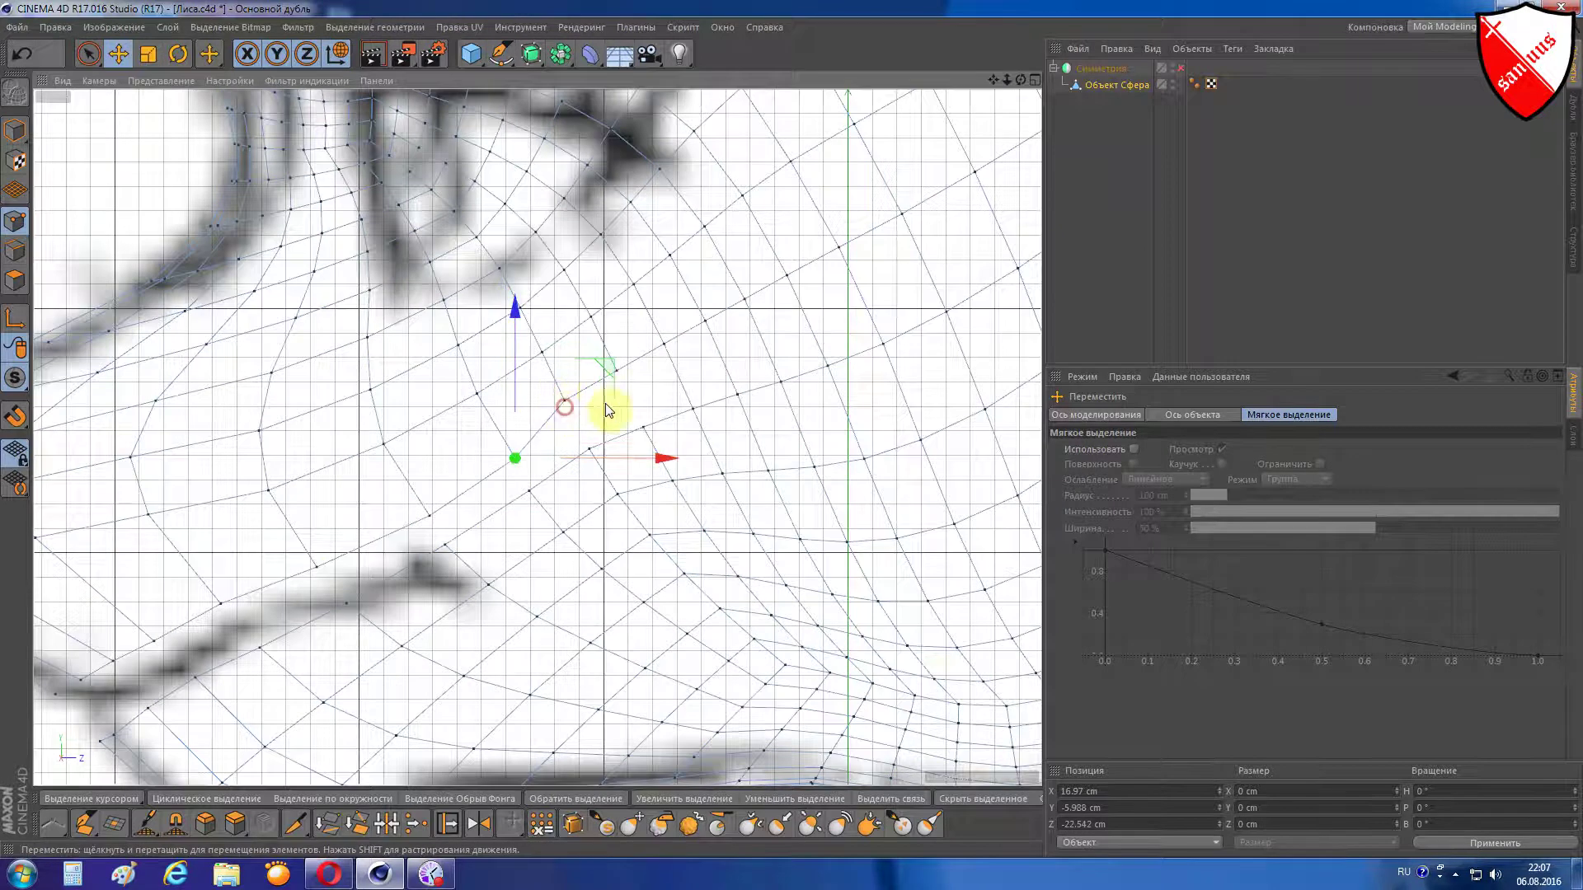
pyautogui.click(565, 402)
pyautogui.moveTo(646, 335); pyautogui.dragTo(663, 342)
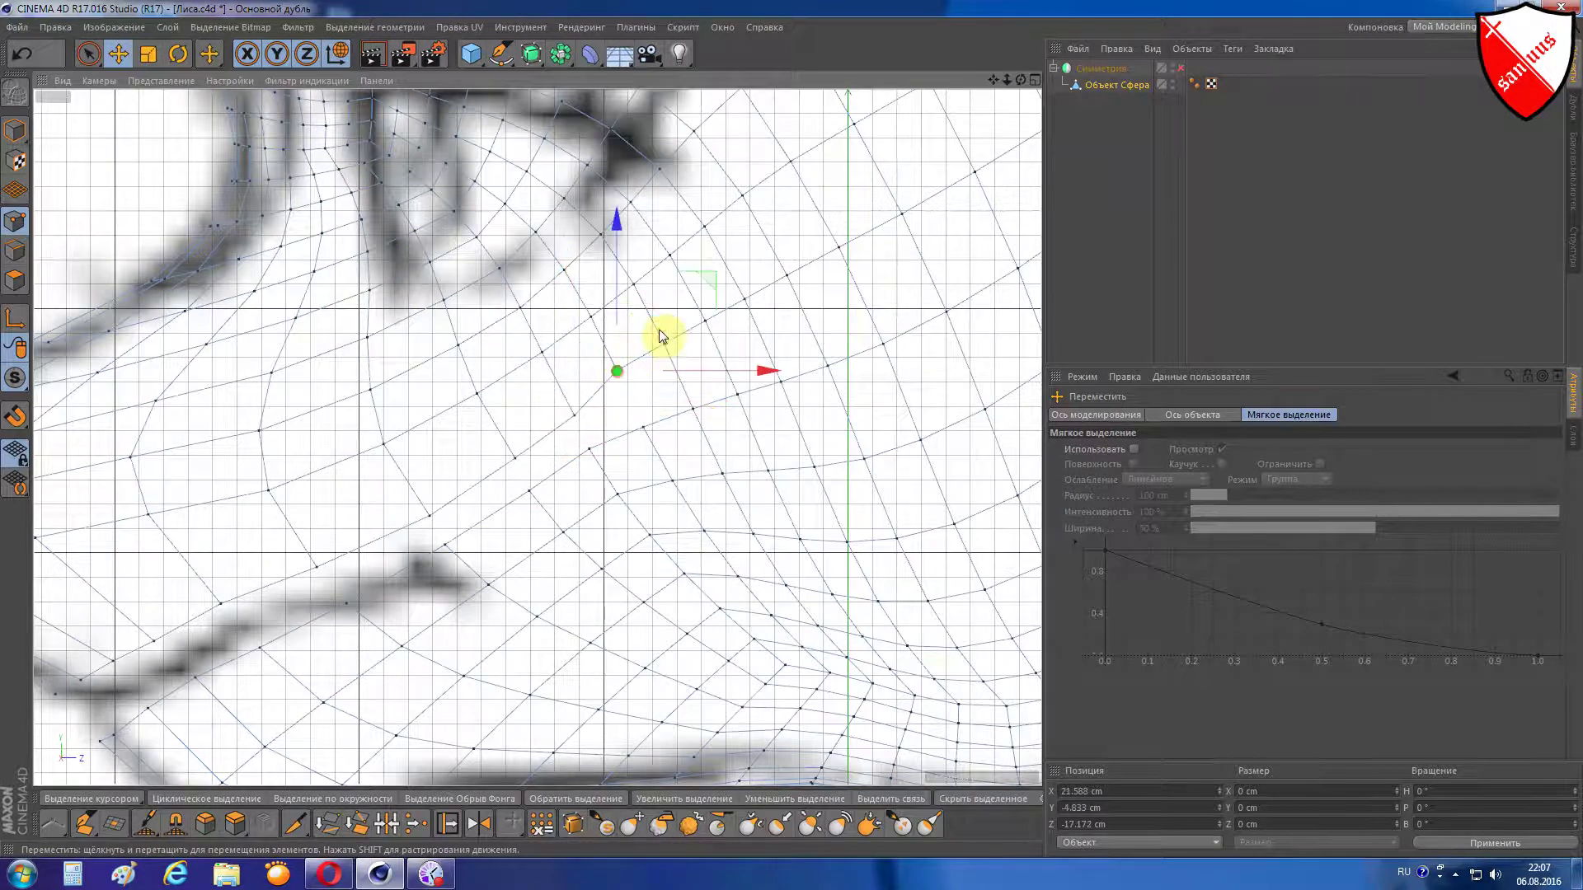
# - Raise a lower jaw point up along the lip line toward the mouth corner
pyautogui.scroll(-3, 664, 342)
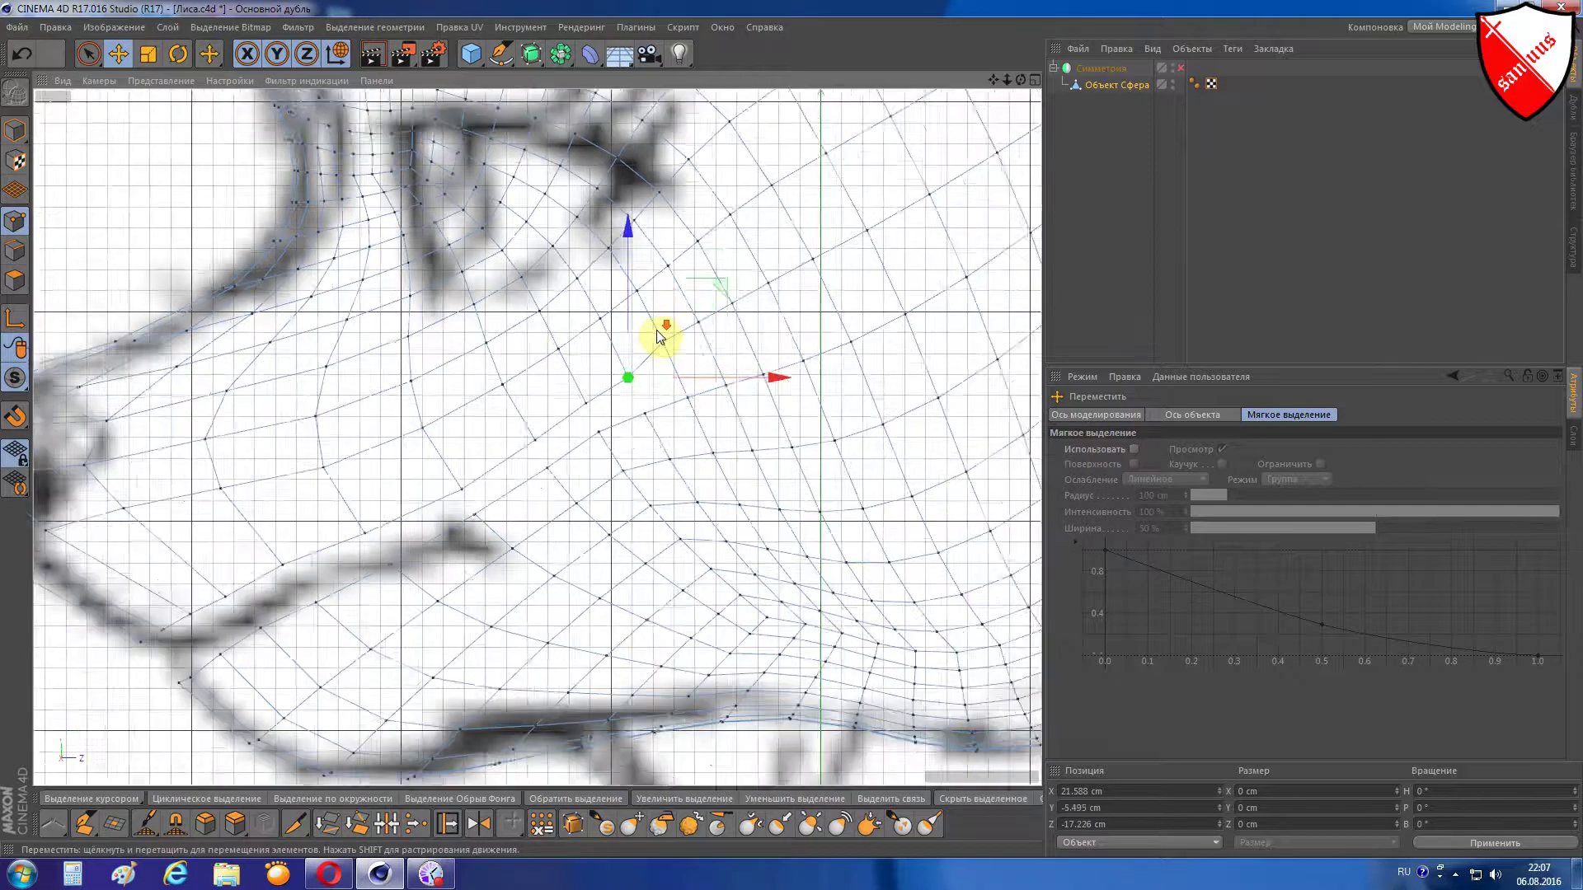
pyautogui.scroll(4, 244, 571)
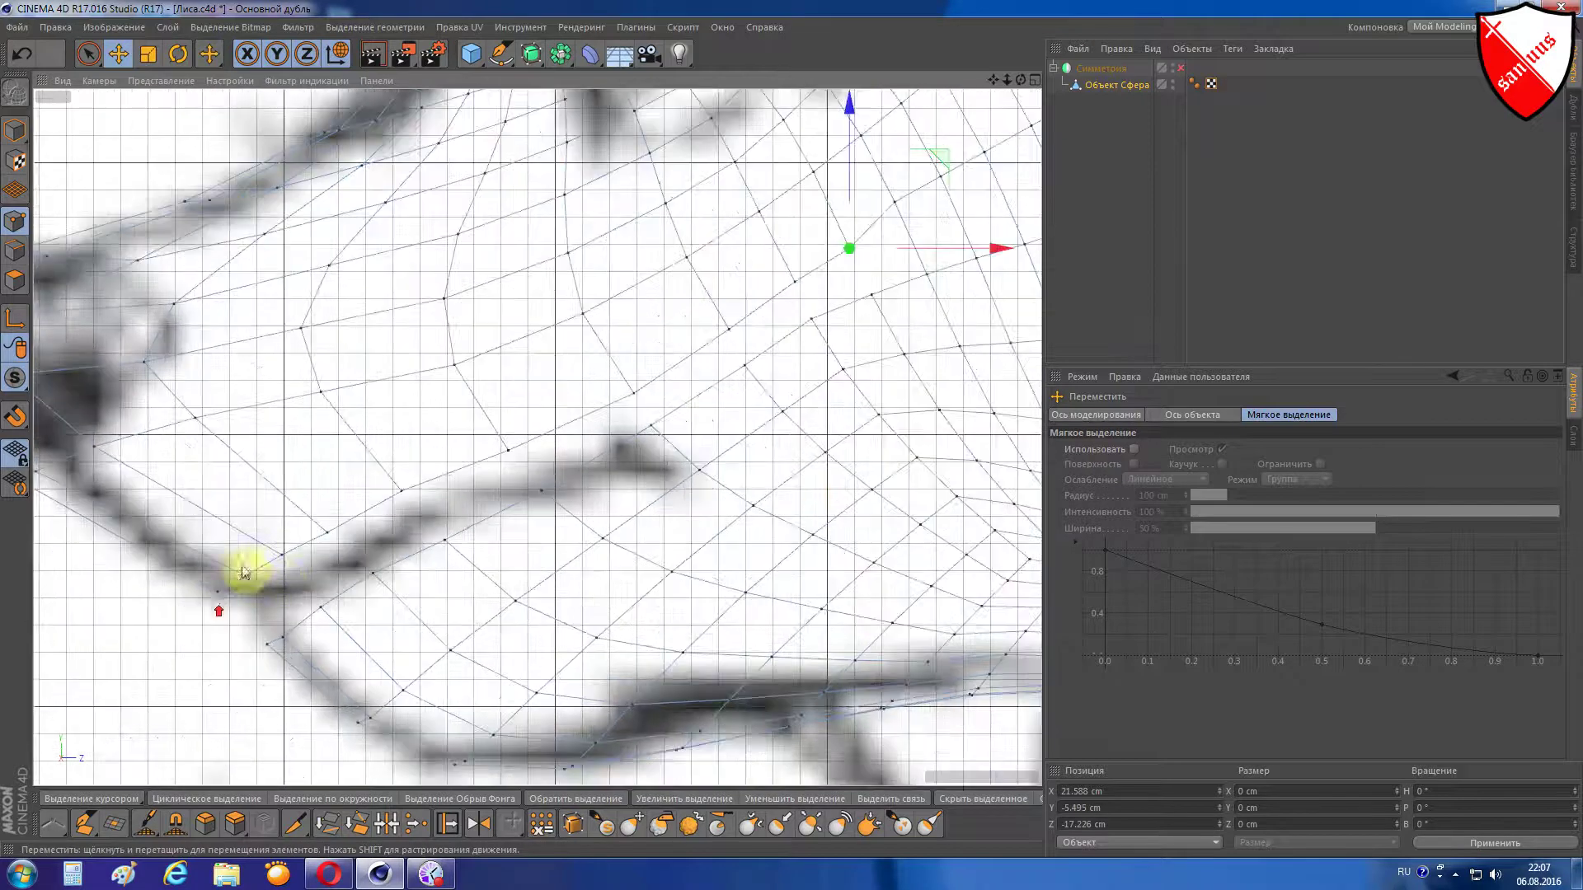
pyautogui.click(269, 655)
pyautogui.scroll(2, 247, 643)
pyautogui.scroll(2, 359, 582)
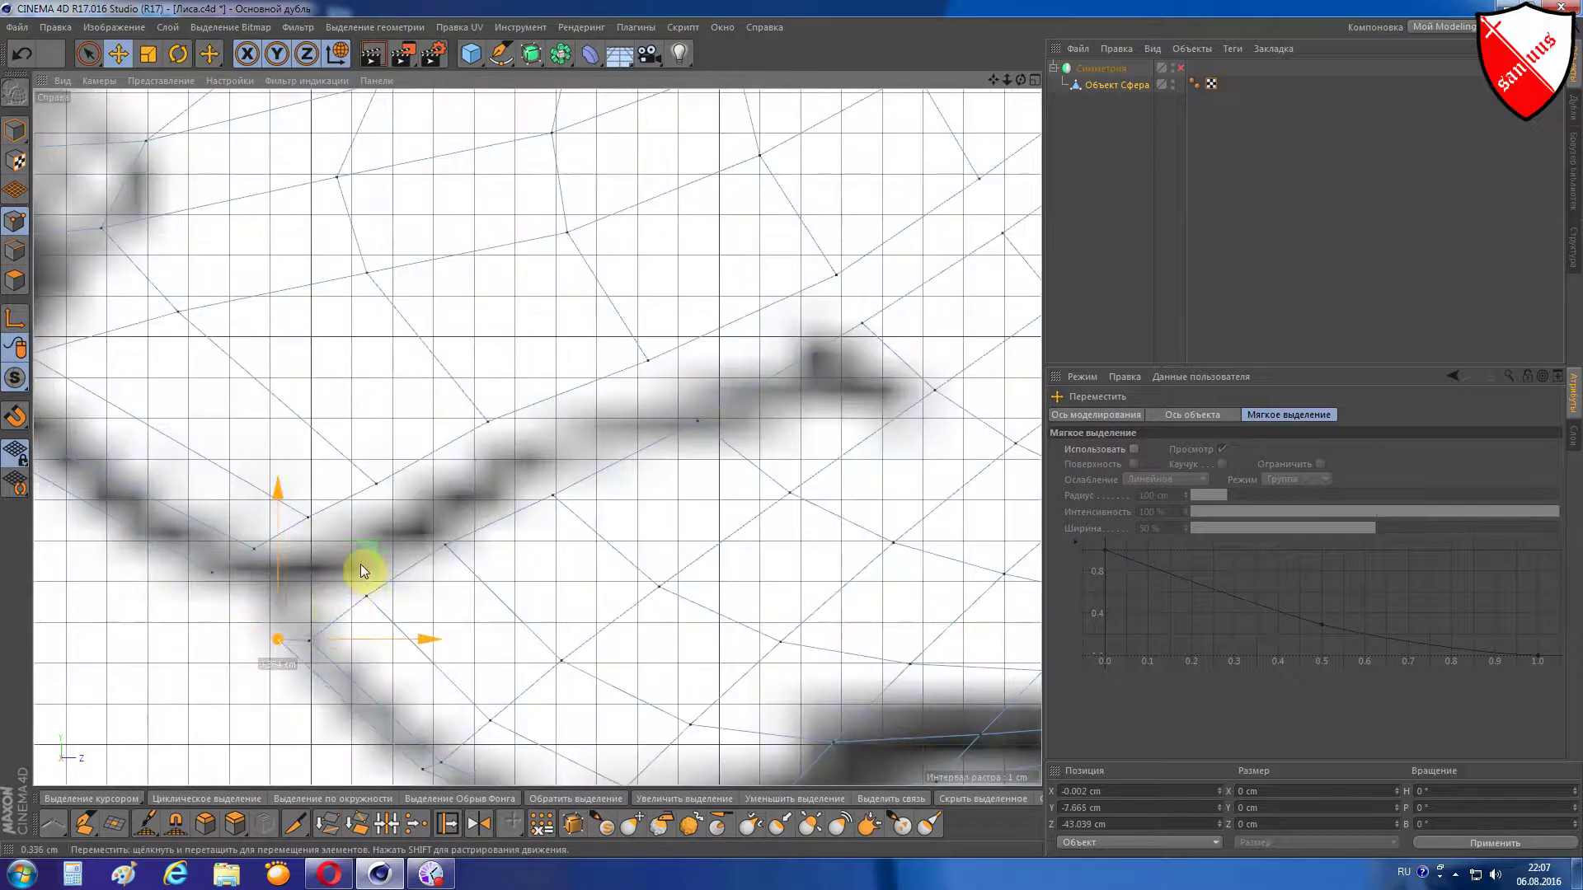
pyautogui.moveTo(314, 639); pyautogui.dragTo(337, 628)
pyautogui.moveTo(379, 579); pyautogui.dragTo(383, 553)
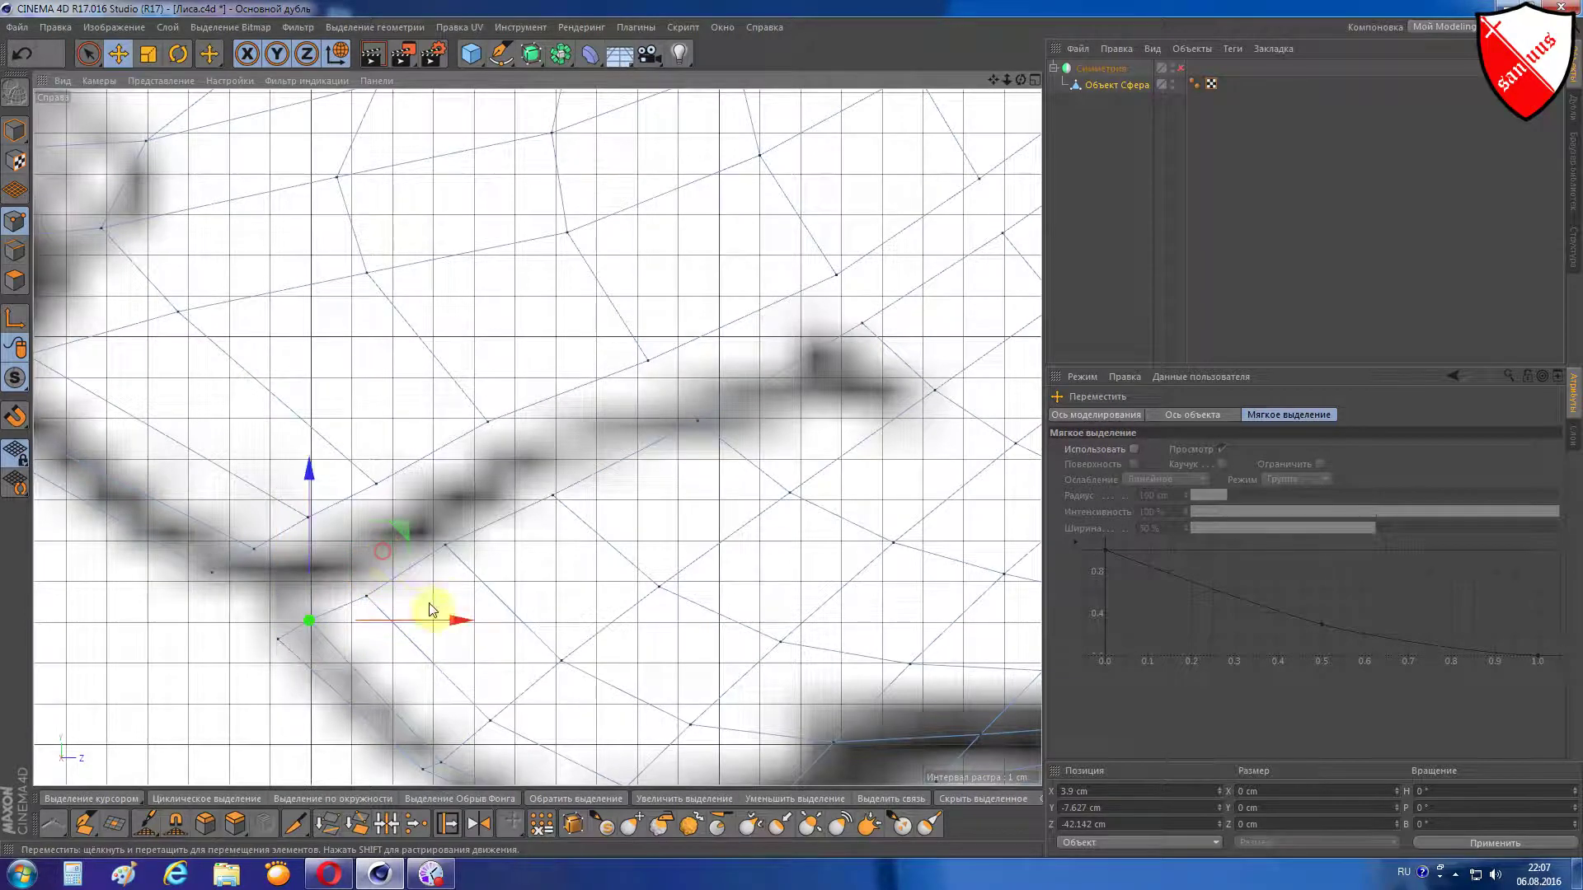
pyautogui.moveTo(351, 558)
pyautogui.mouseDown()
pyautogui.moveTo(499, 494)
pyautogui.moveTo(567, 497)
pyautogui.mouseUp()
pyautogui.moveTo(622, 414); pyautogui.dragTo(750, 361)
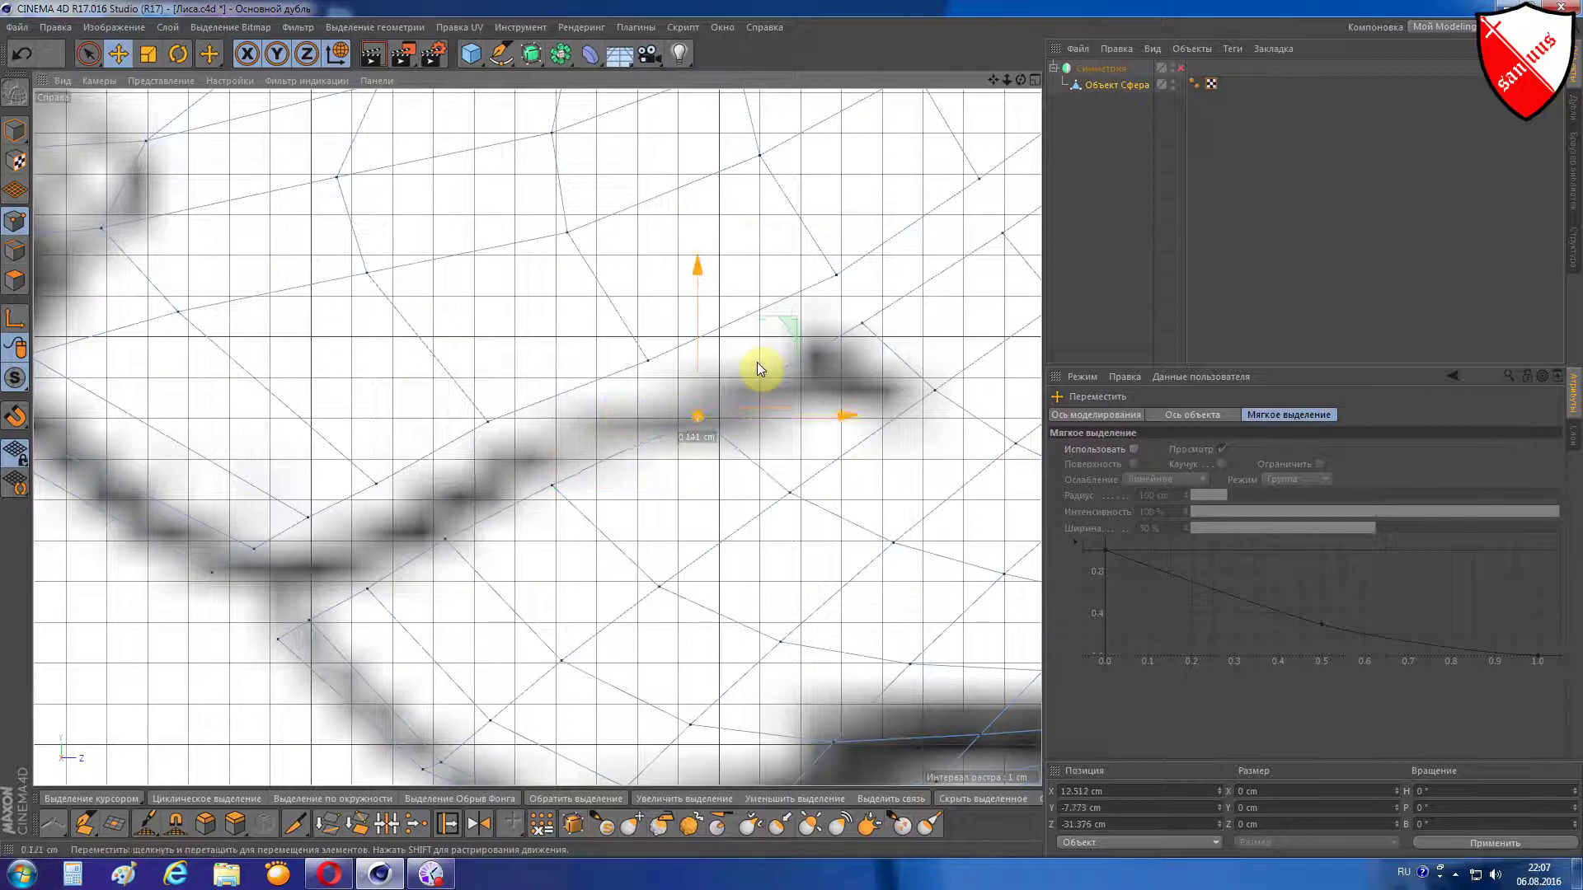
pyautogui.scroll(-2, 791, 342)
pyautogui.scroll(-2, 814, 329)
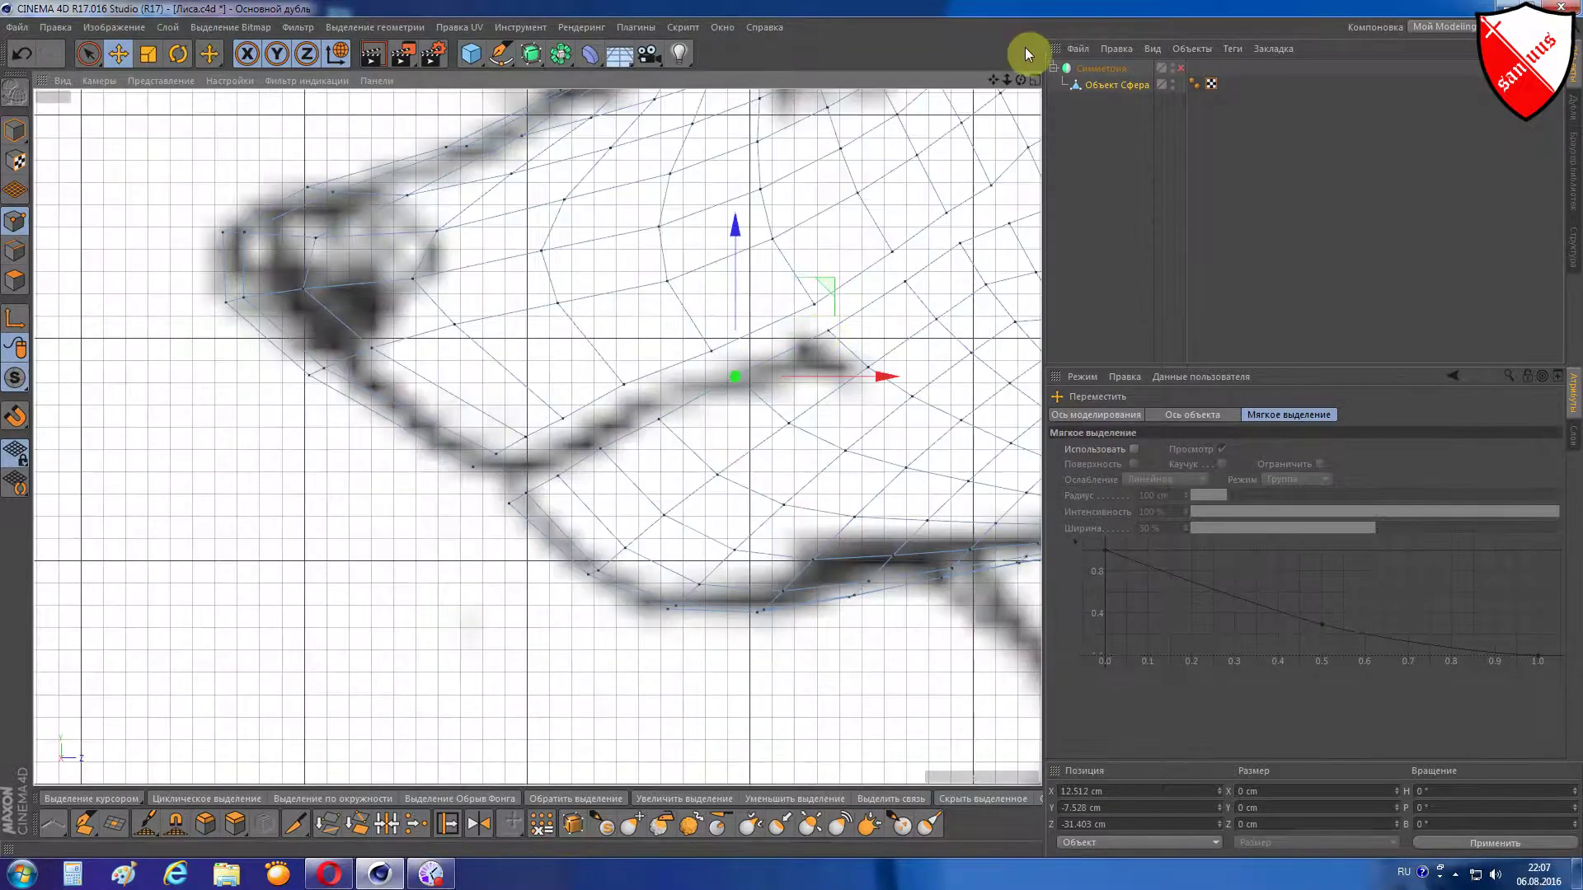
pyautogui.scroll(2, 910, 201)
pyautogui.scroll(1, 749, 330)
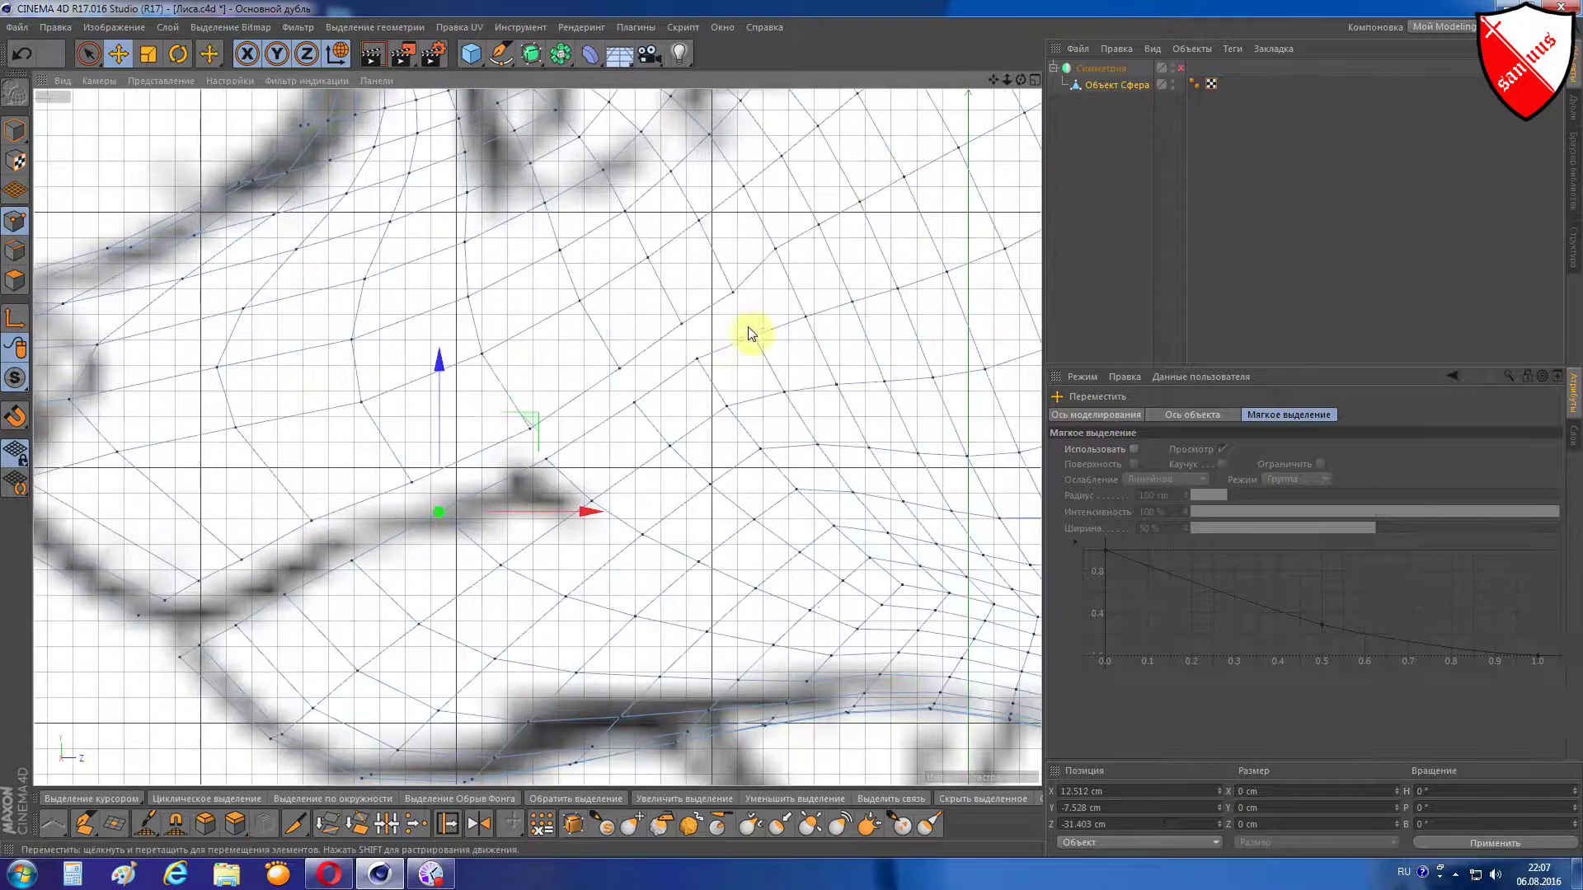
# - Lift the point above the mouth corner and select the corner point
pyautogui.click(733, 293)
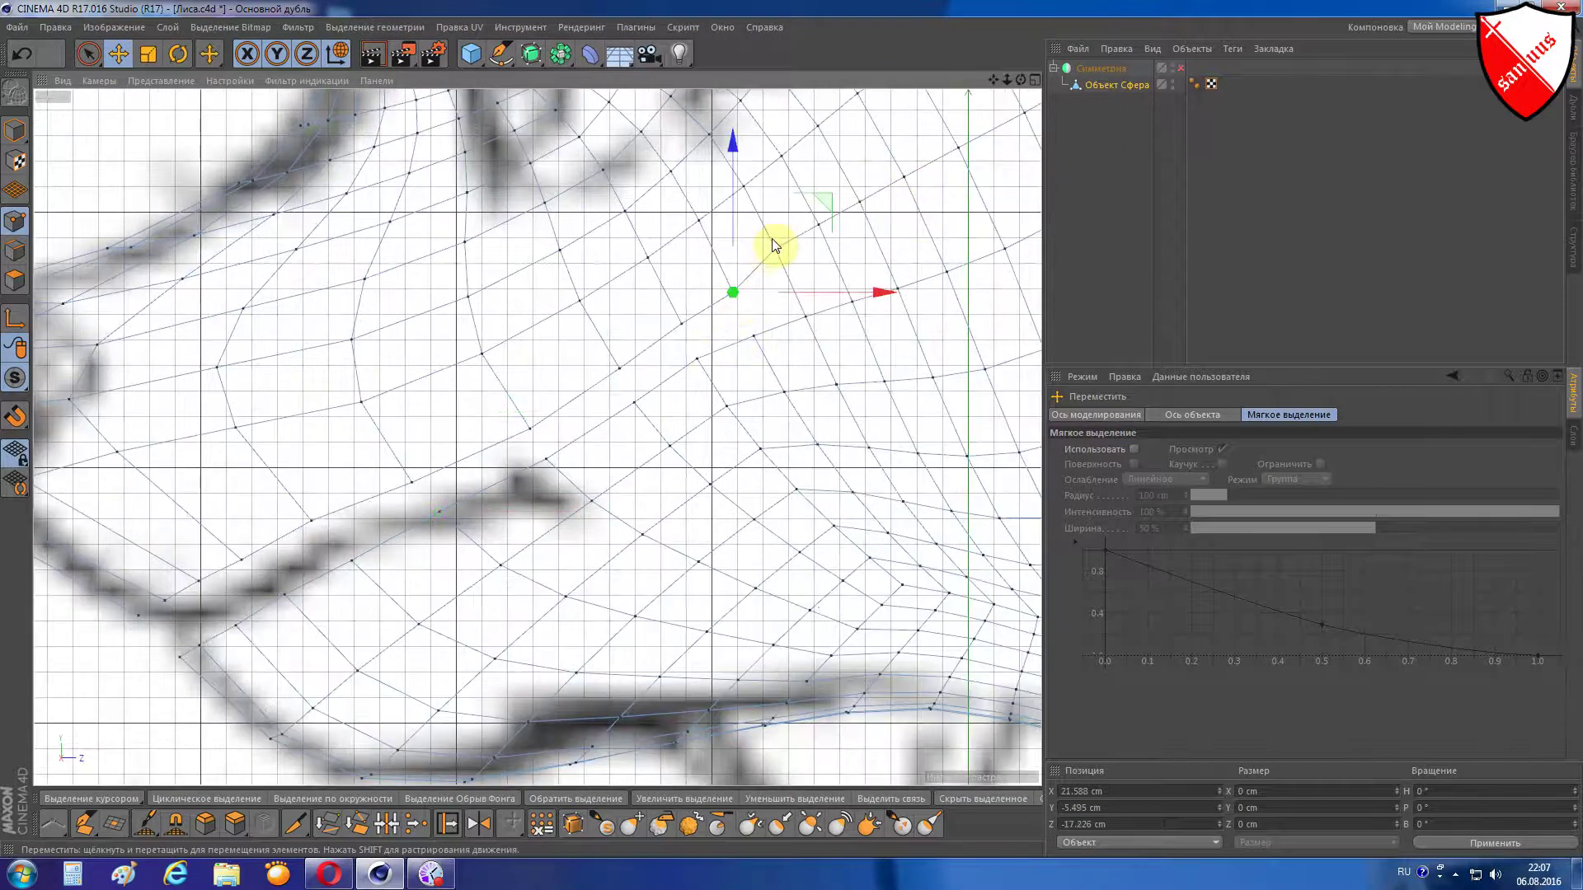
pyautogui.moveTo(775, 246); pyautogui.dragTo(771, 241)
pyautogui.scroll(1, 456, 501)
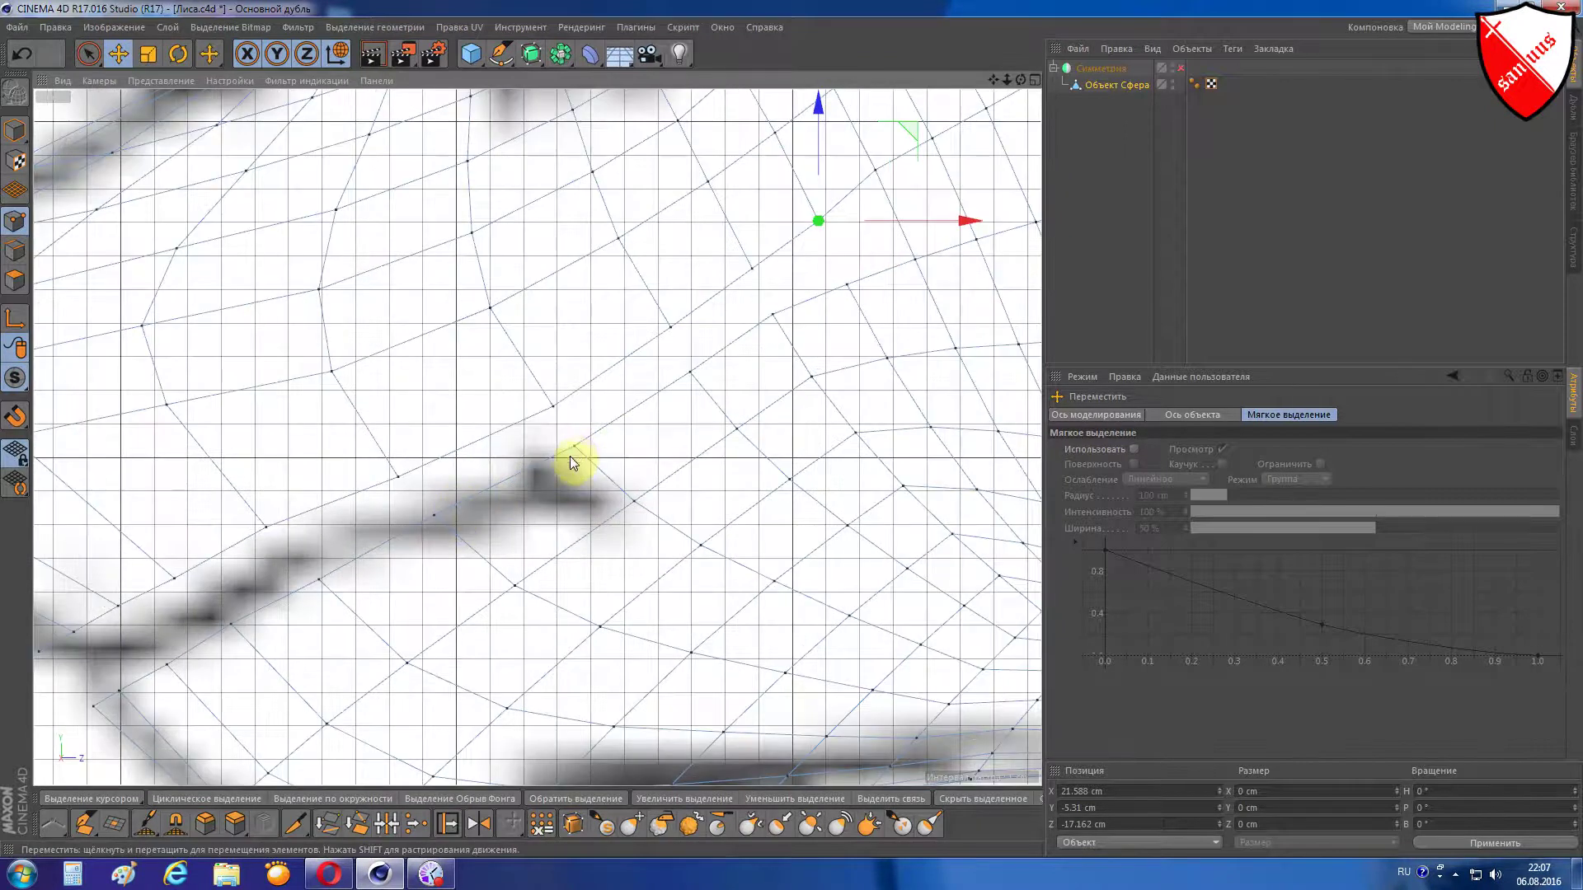
pyautogui.click(571, 451)
pyautogui.scroll(-2, 571, 451)
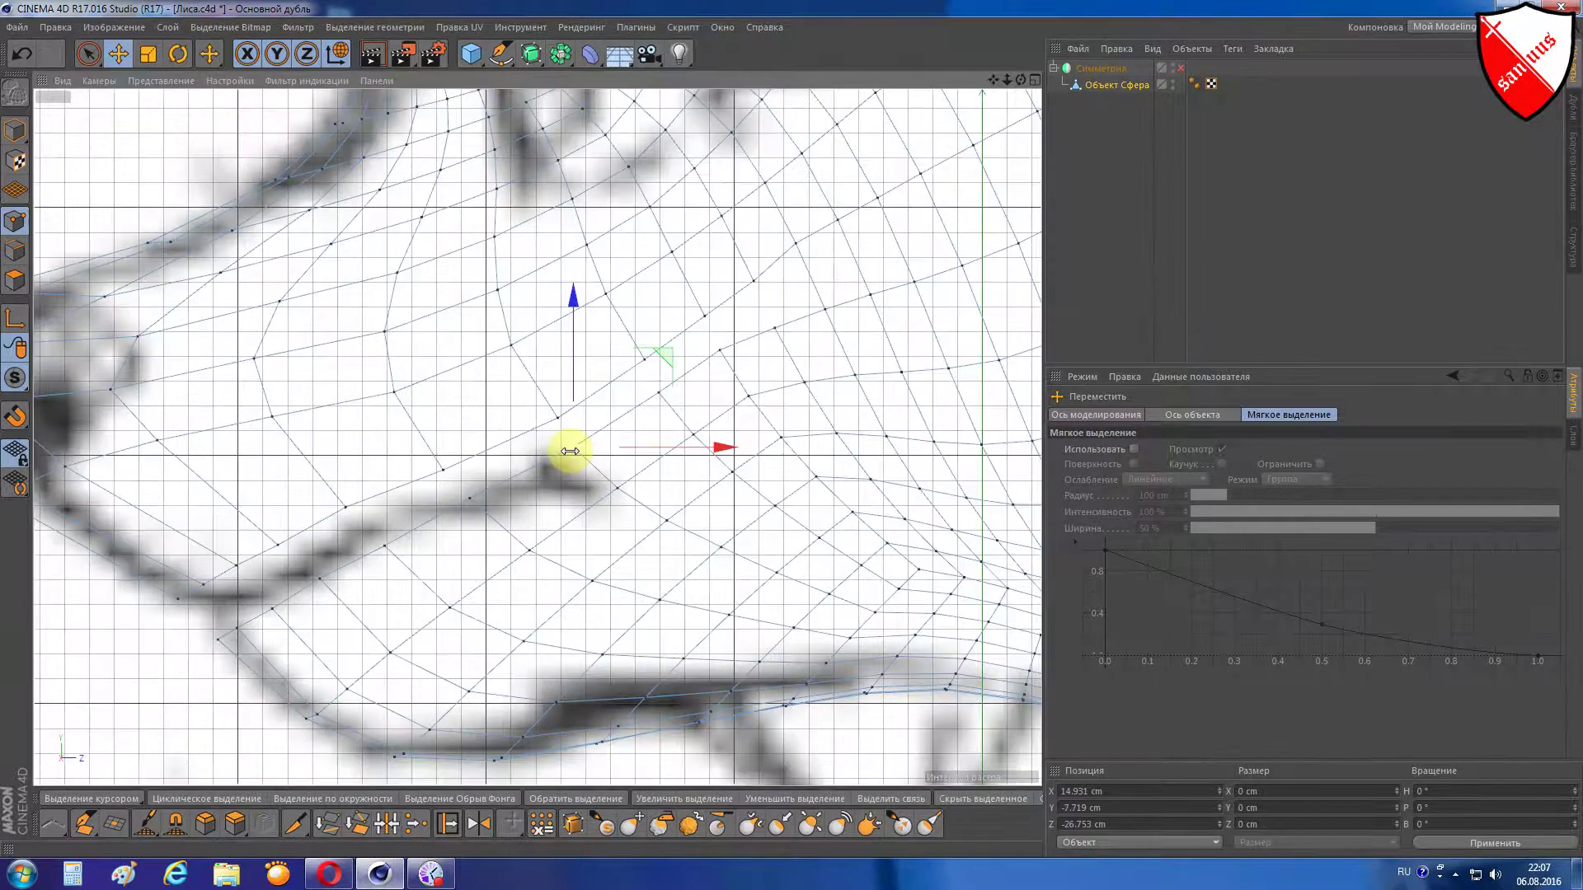
# - In Edges mode, select the upper and lower lip edge loops of the mouth gap
pyautogui.press('F1')
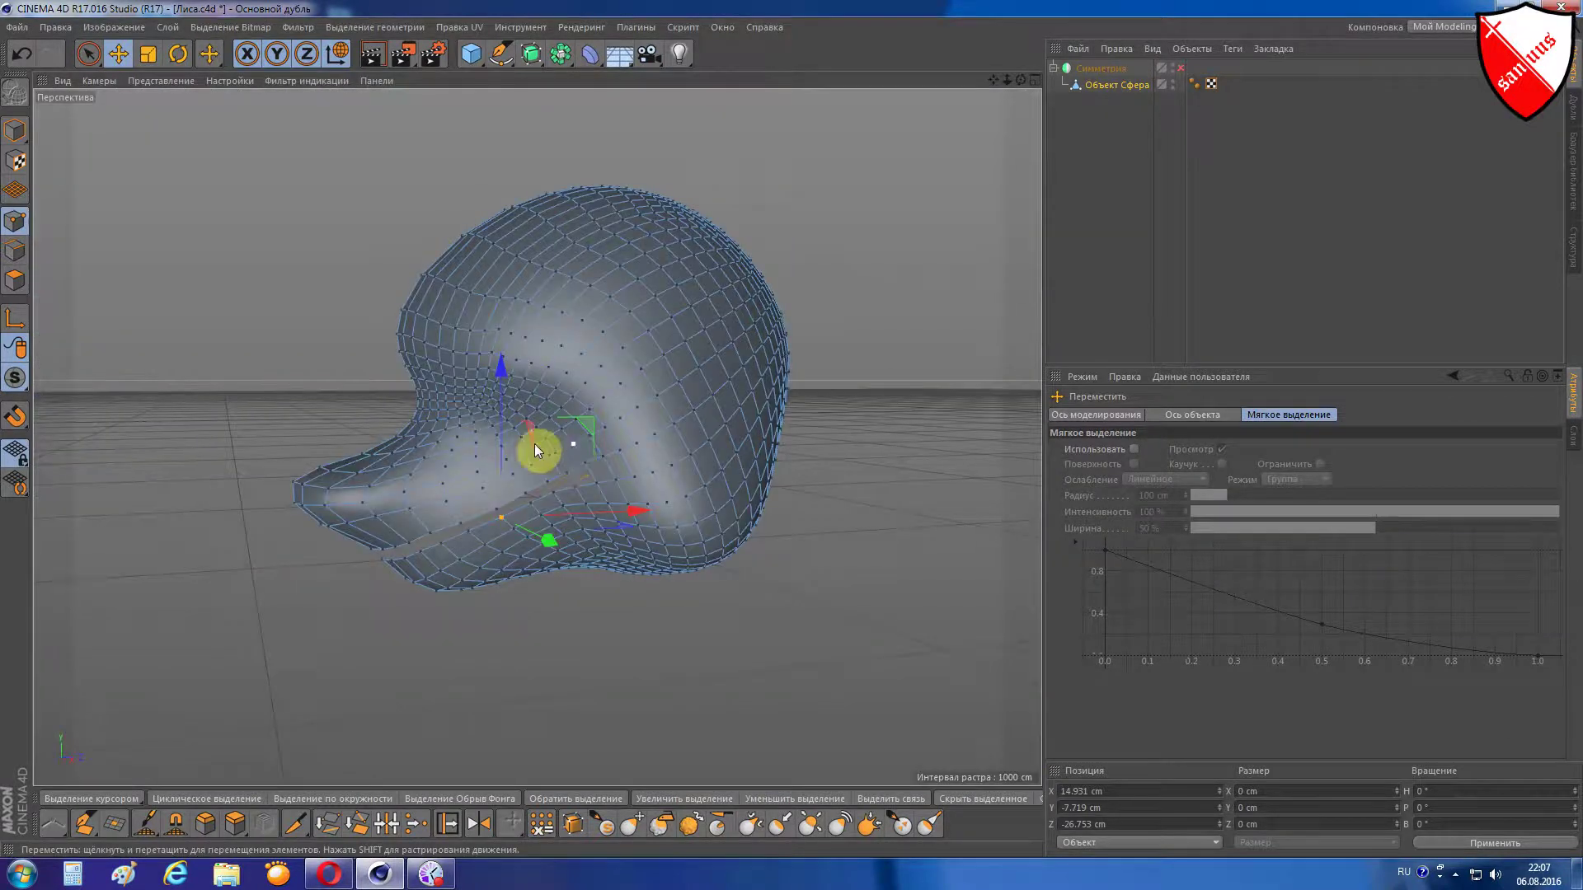
pyautogui.scroll(2, 303, 586)
pyautogui.scroll(1, 338, 499)
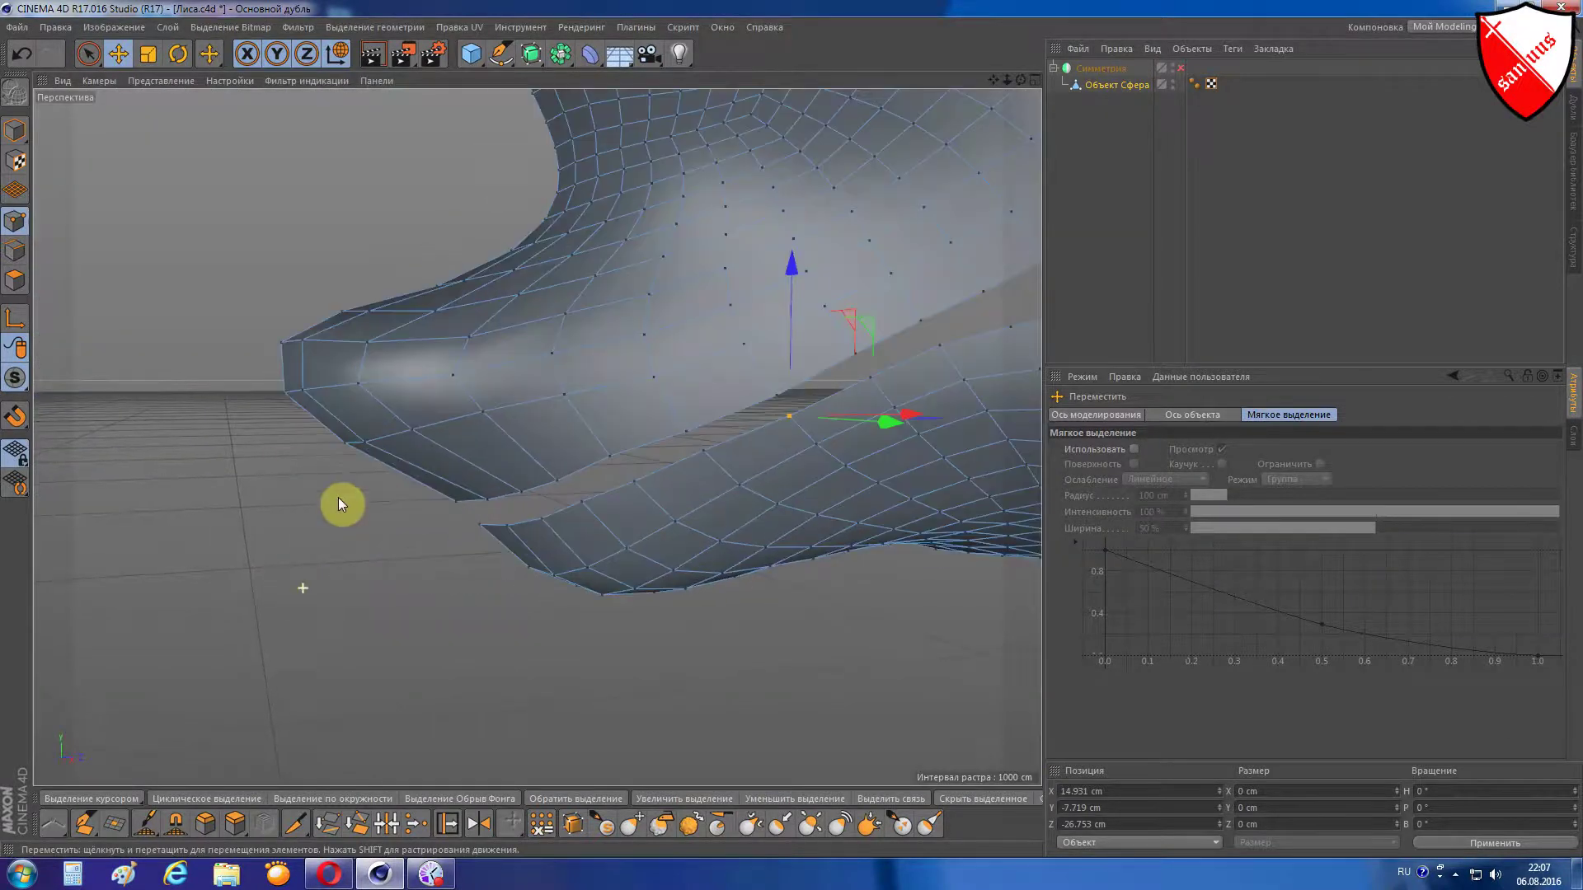
pyautogui.click(7, 251)
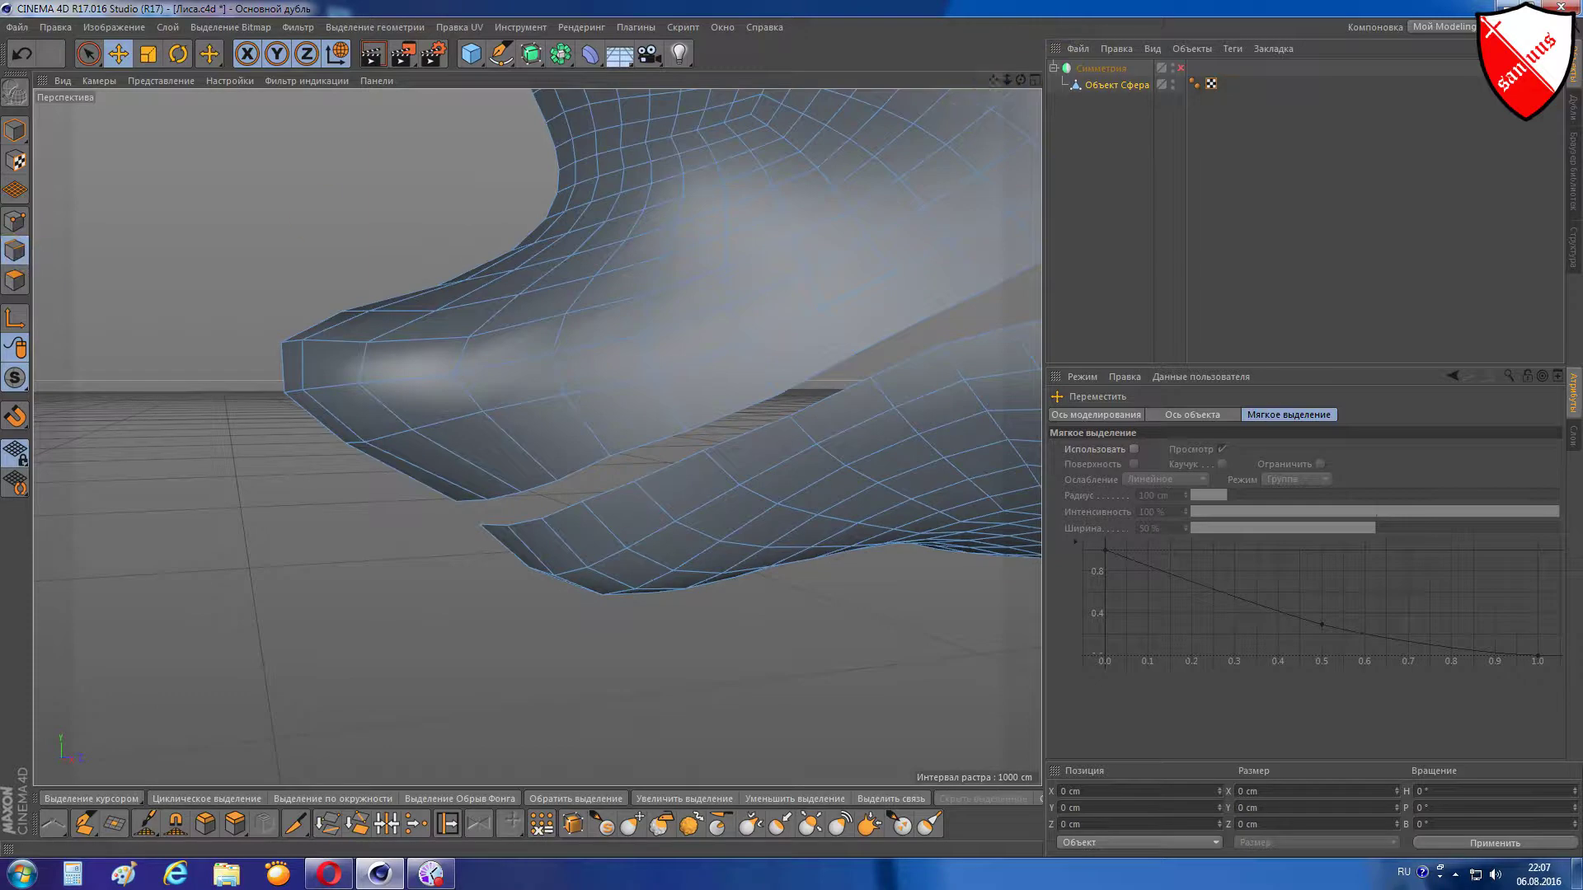
pyautogui.moveTo(1007, 80); pyautogui.dragTo(344, 572)
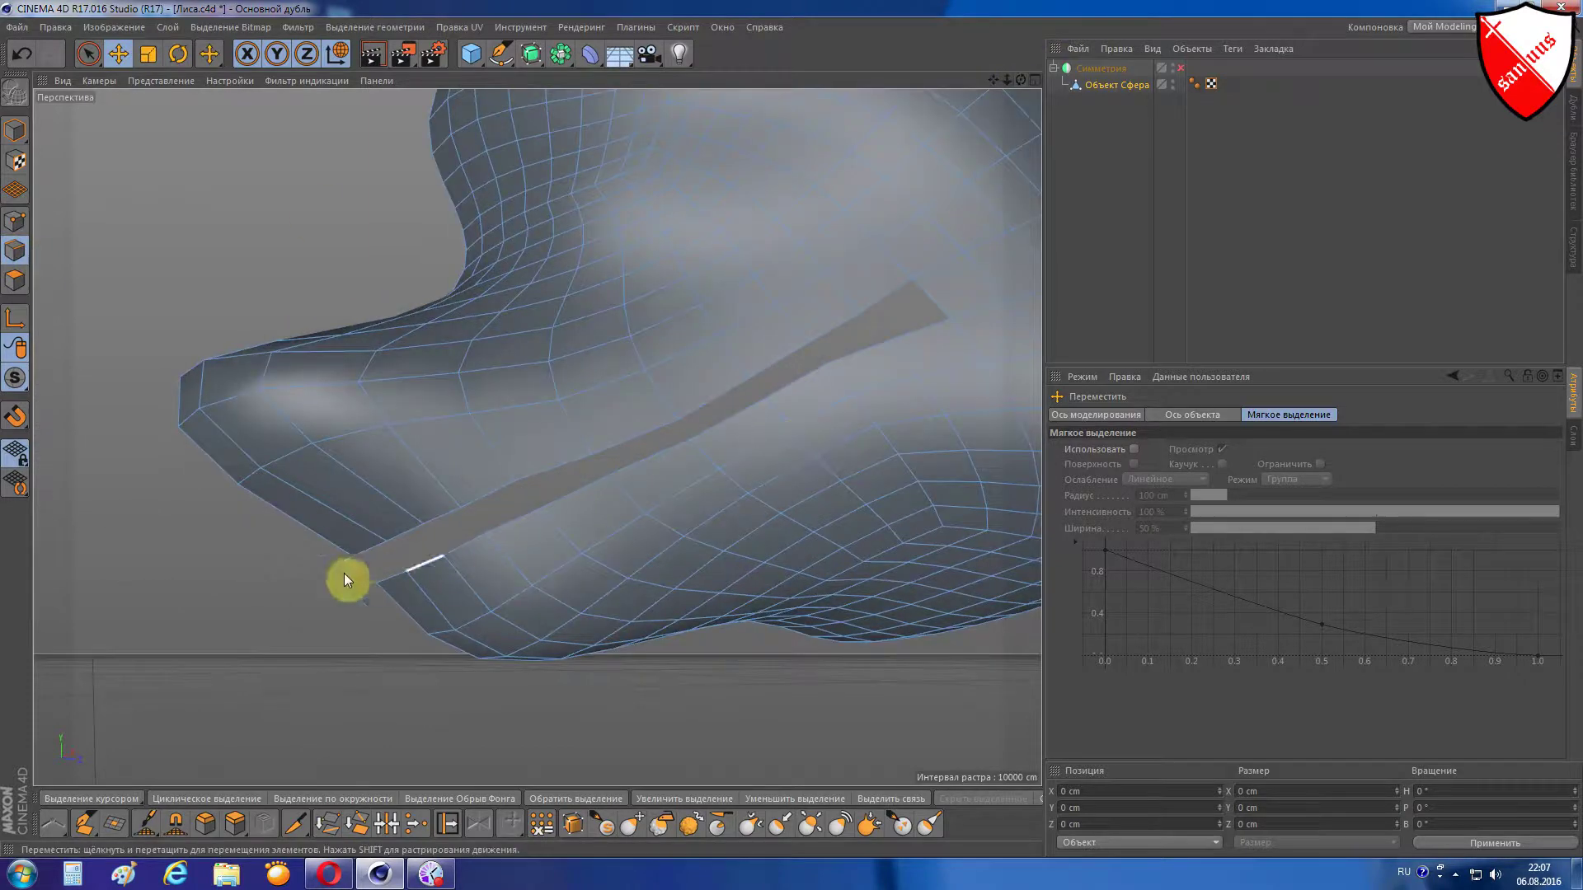
pyautogui.scroll(1, 363, 560)
pyautogui.scroll(2, 371, 559)
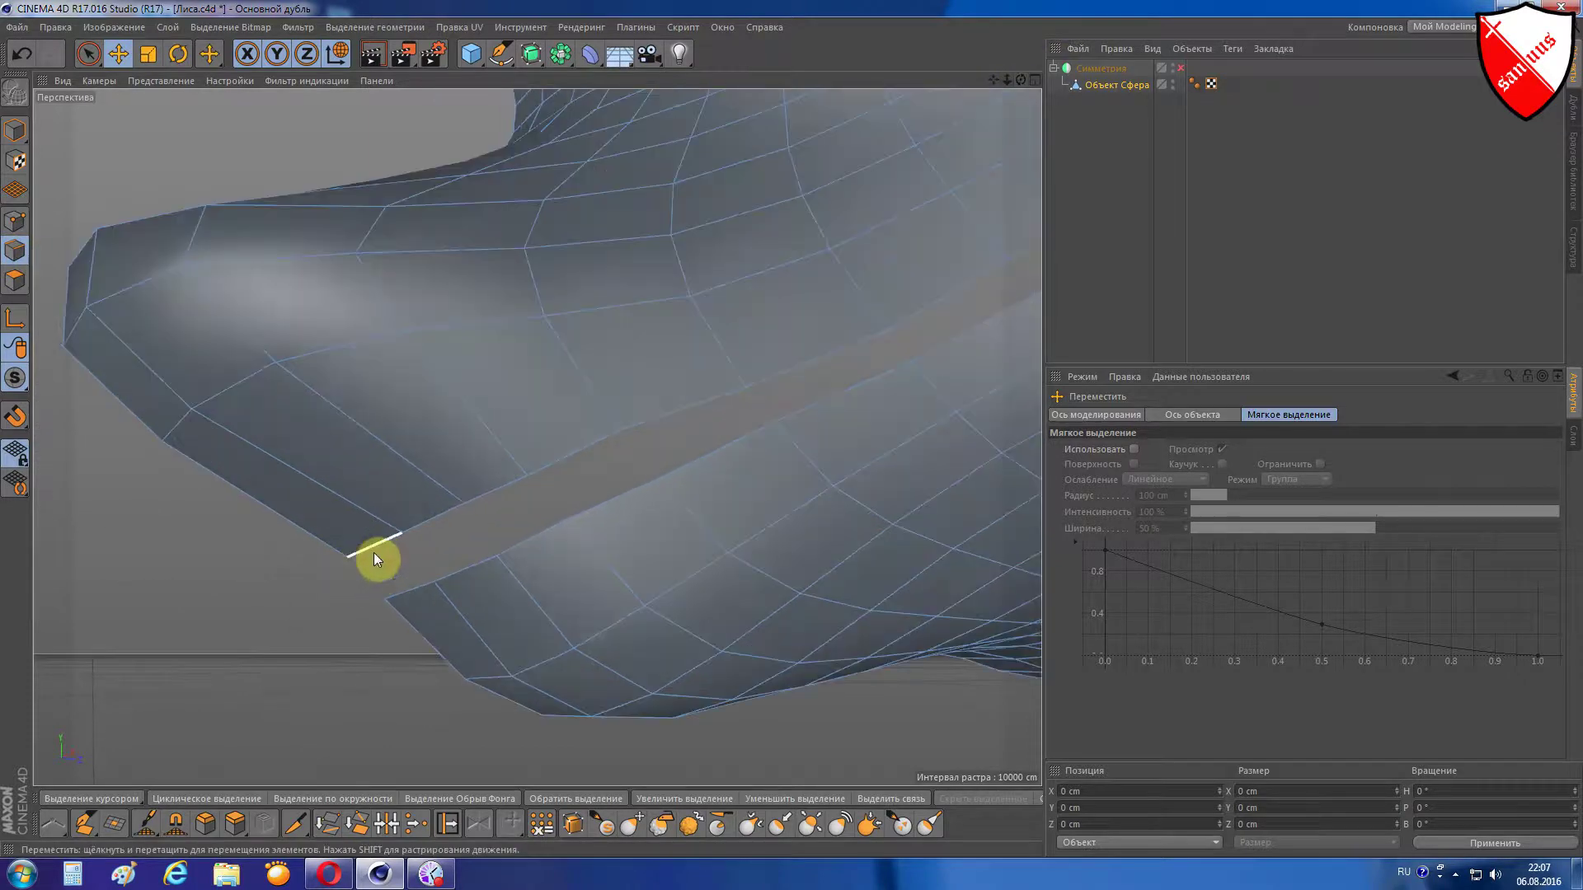
pyautogui.doubleClick(374, 559)
pyautogui.scroll(-2, 620, 451)
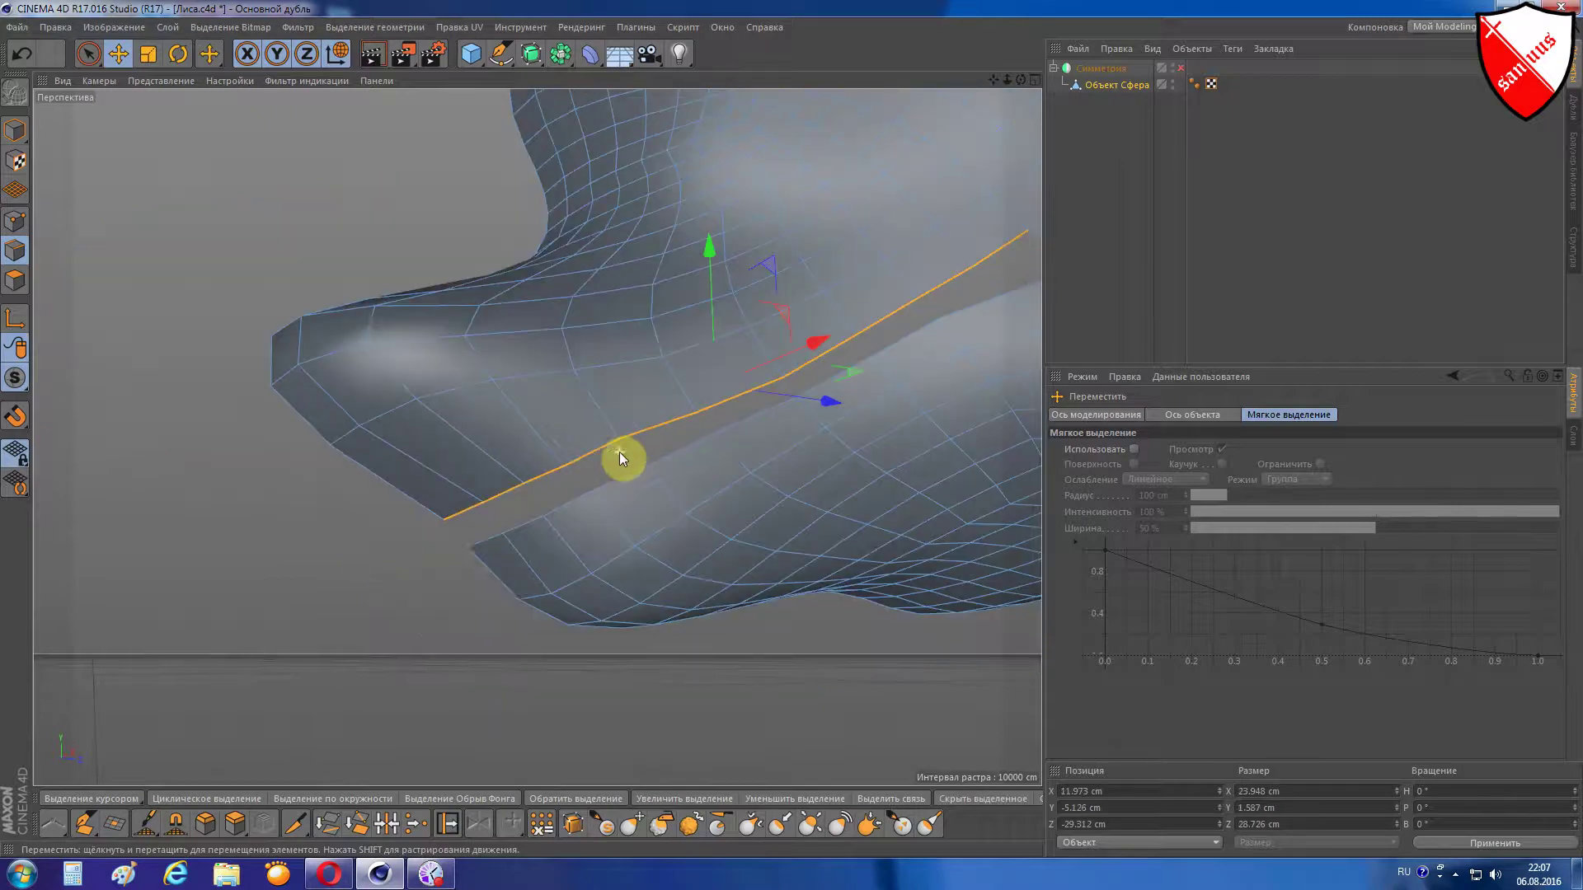
pyautogui.keyDown('shift'); pyautogui.doubleClick(490, 541); pyautogui.keyUp('shift')
pyautogui.scroll(-3, 560, 502)
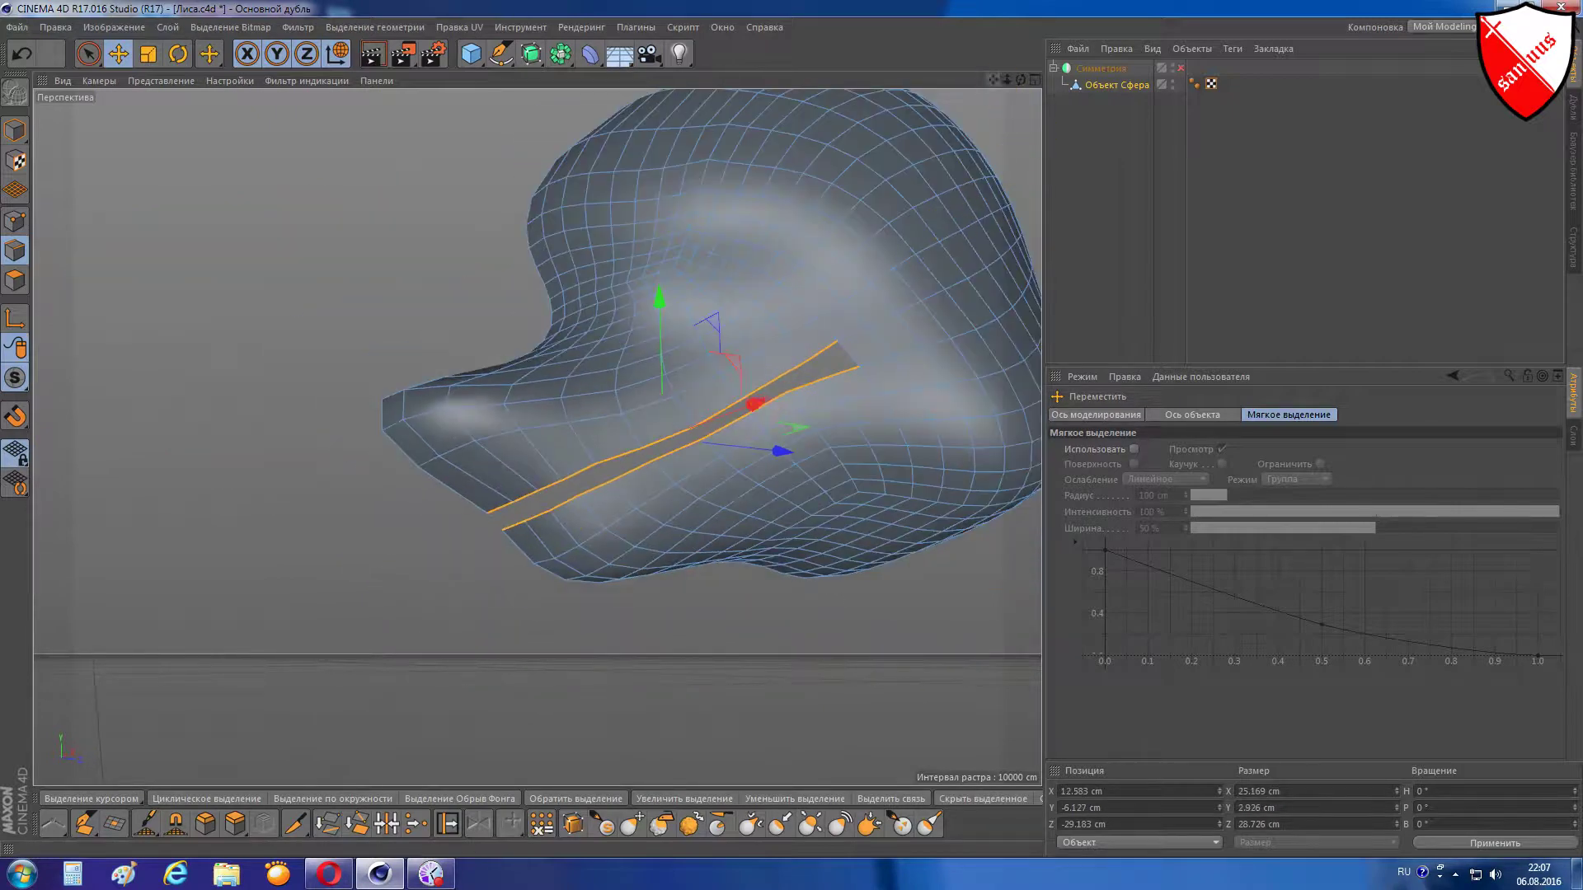
pyautogui.scroll(2, 823, 418)
pyautogui.scroll(2, 789, 441)
pyautogui.scroll(2, 736, 393)
pyautogui.scroll(2, 736, 393)
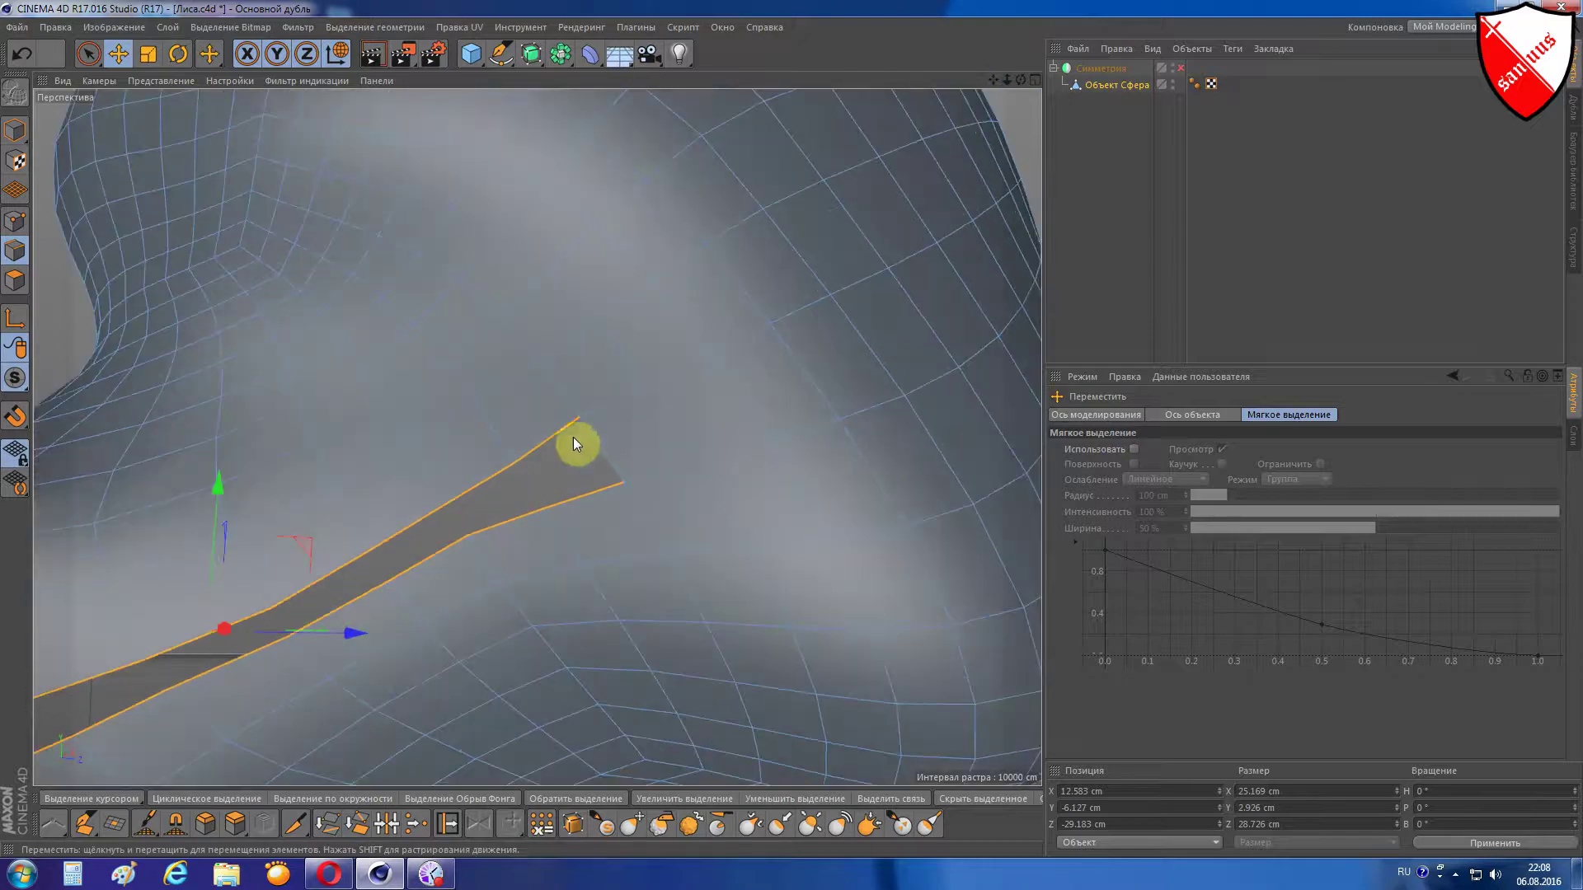
pyautogui.scroll(-1, 680, 435)
pyautogui.scroll(-2, 674, 436)
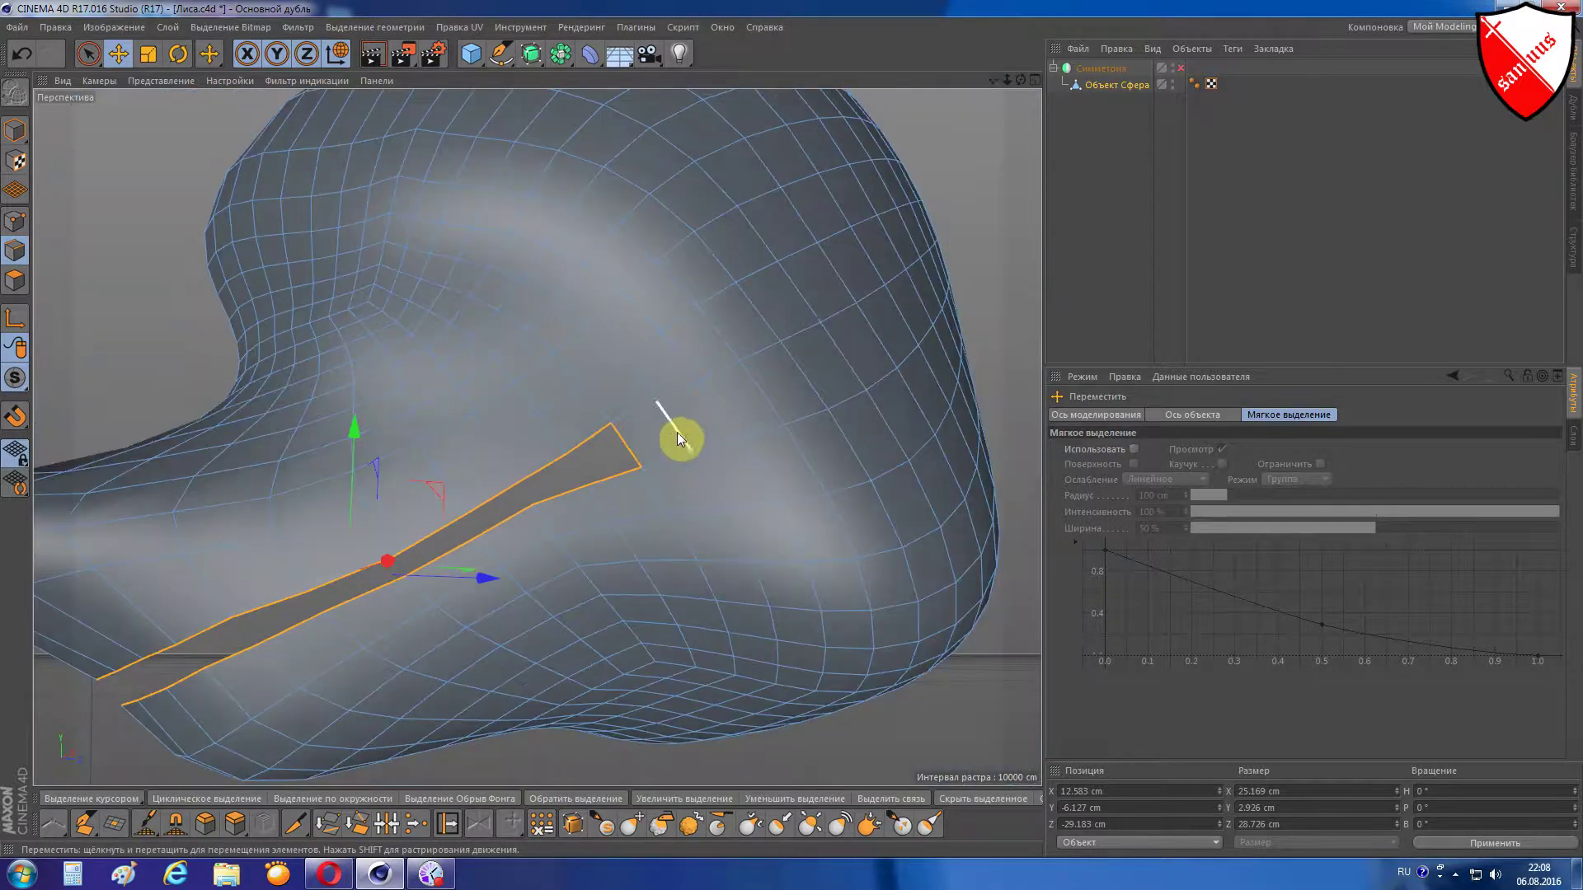
# - Push the mouth strip about 0.35 cm into the head, then deselect it
pyautogui.moveTo(1021, 79); pyautogui.dragTo(1021, 77)
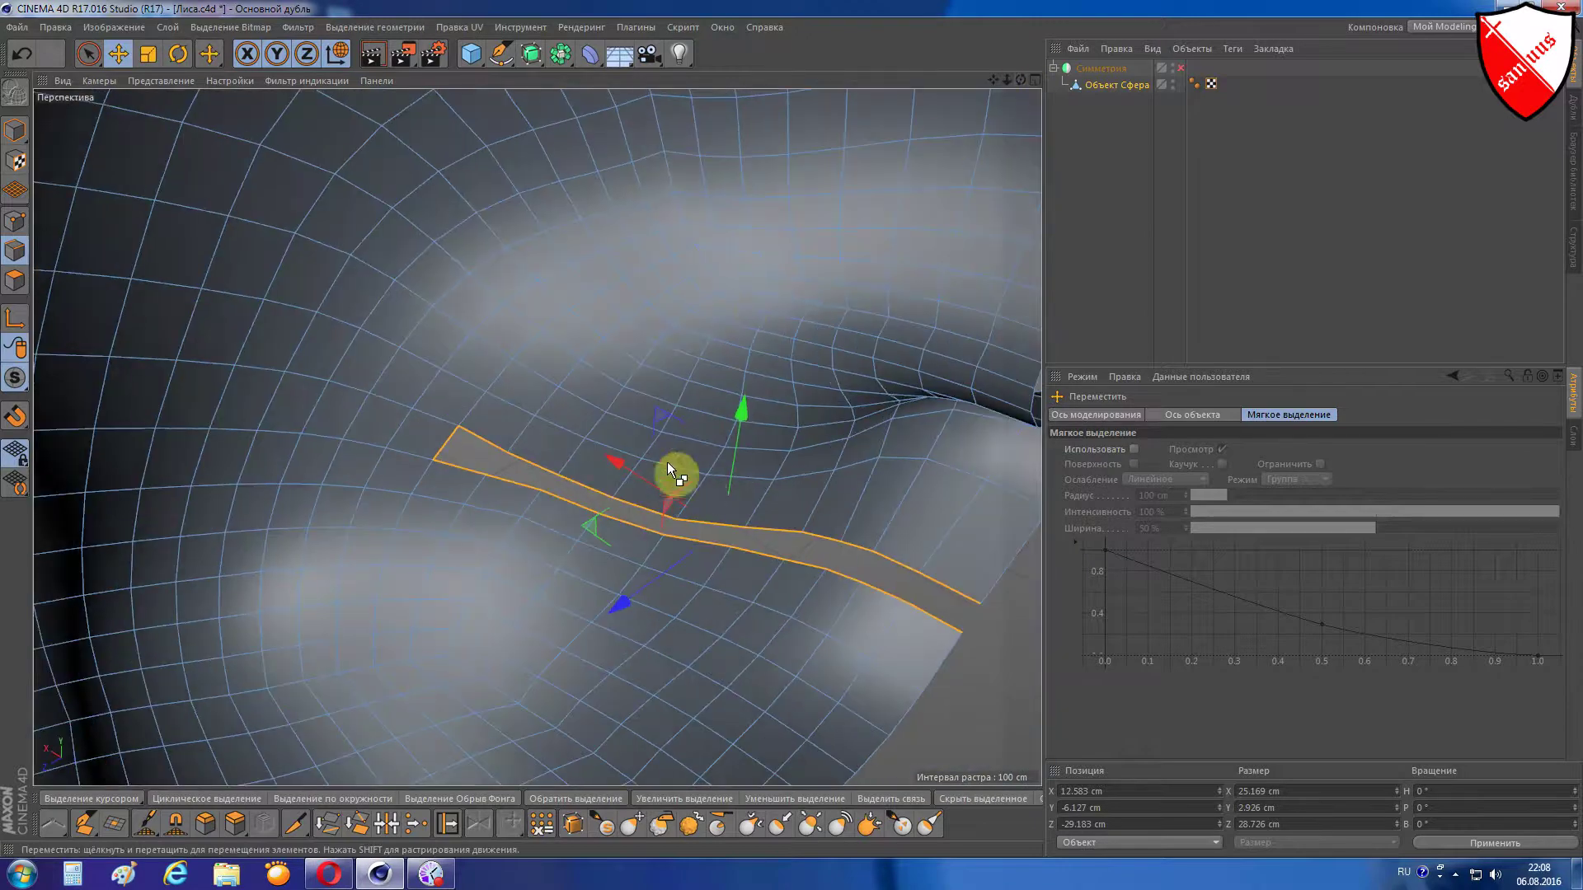
pyautogui.moveTo(626, 597)
pyautogui.keyDown('ctrl'); pyautogui.mouseDown()
pyautogui.moveTo(572, 696)
pyautogui.moveTo(536, 437)
pyautogui.mouseUp(); pyautogui.keyUp('ctrl')
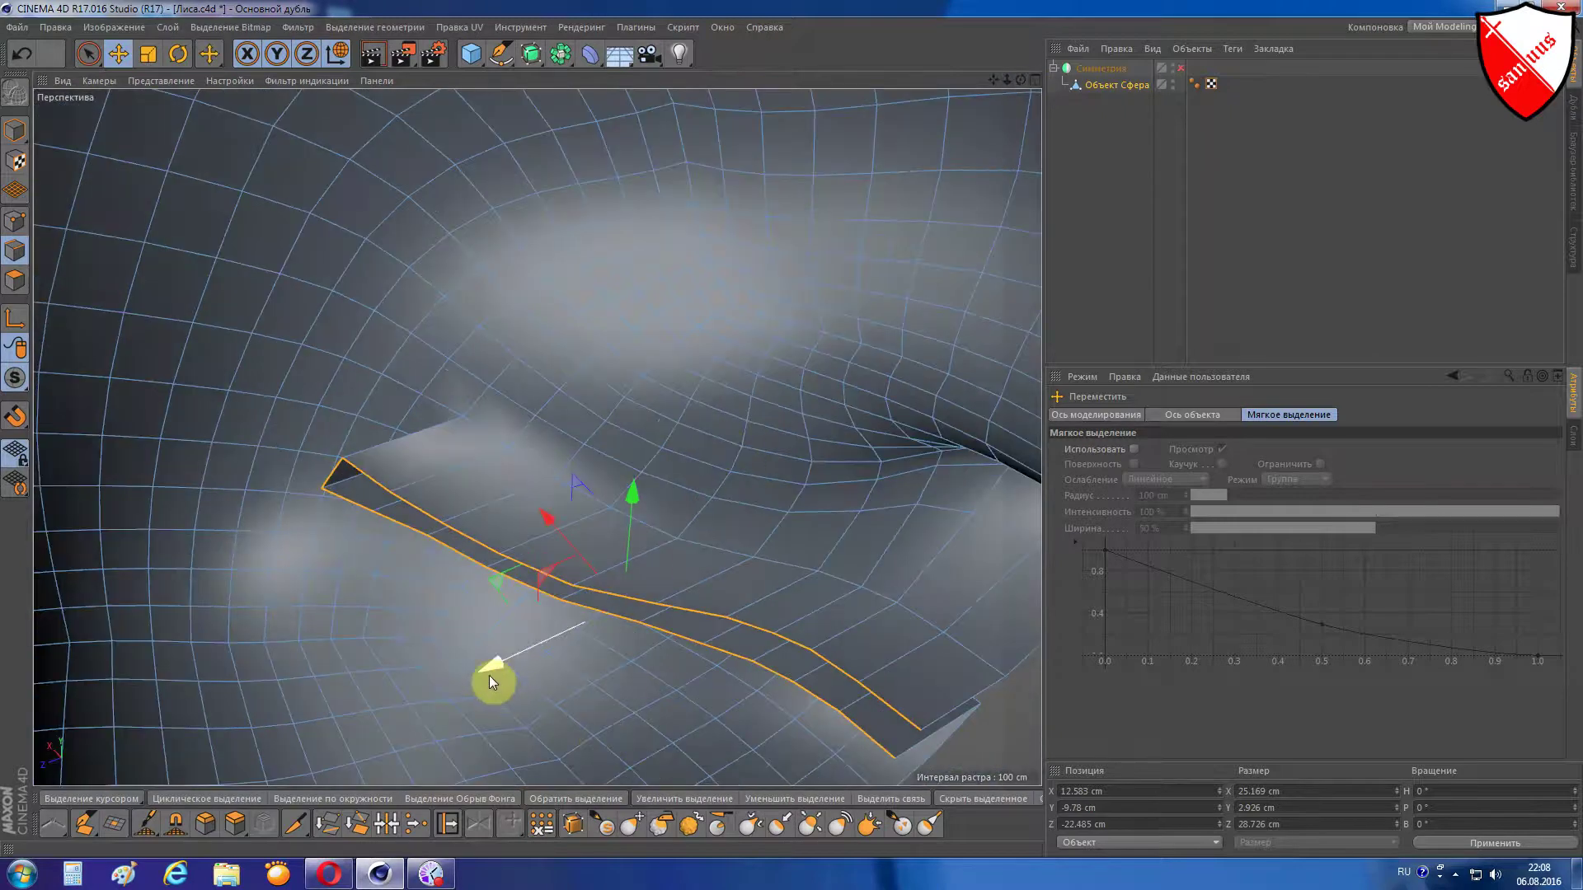
pyautogui.moveTo(488, 666); pyautogui.dragTo(483, 670)
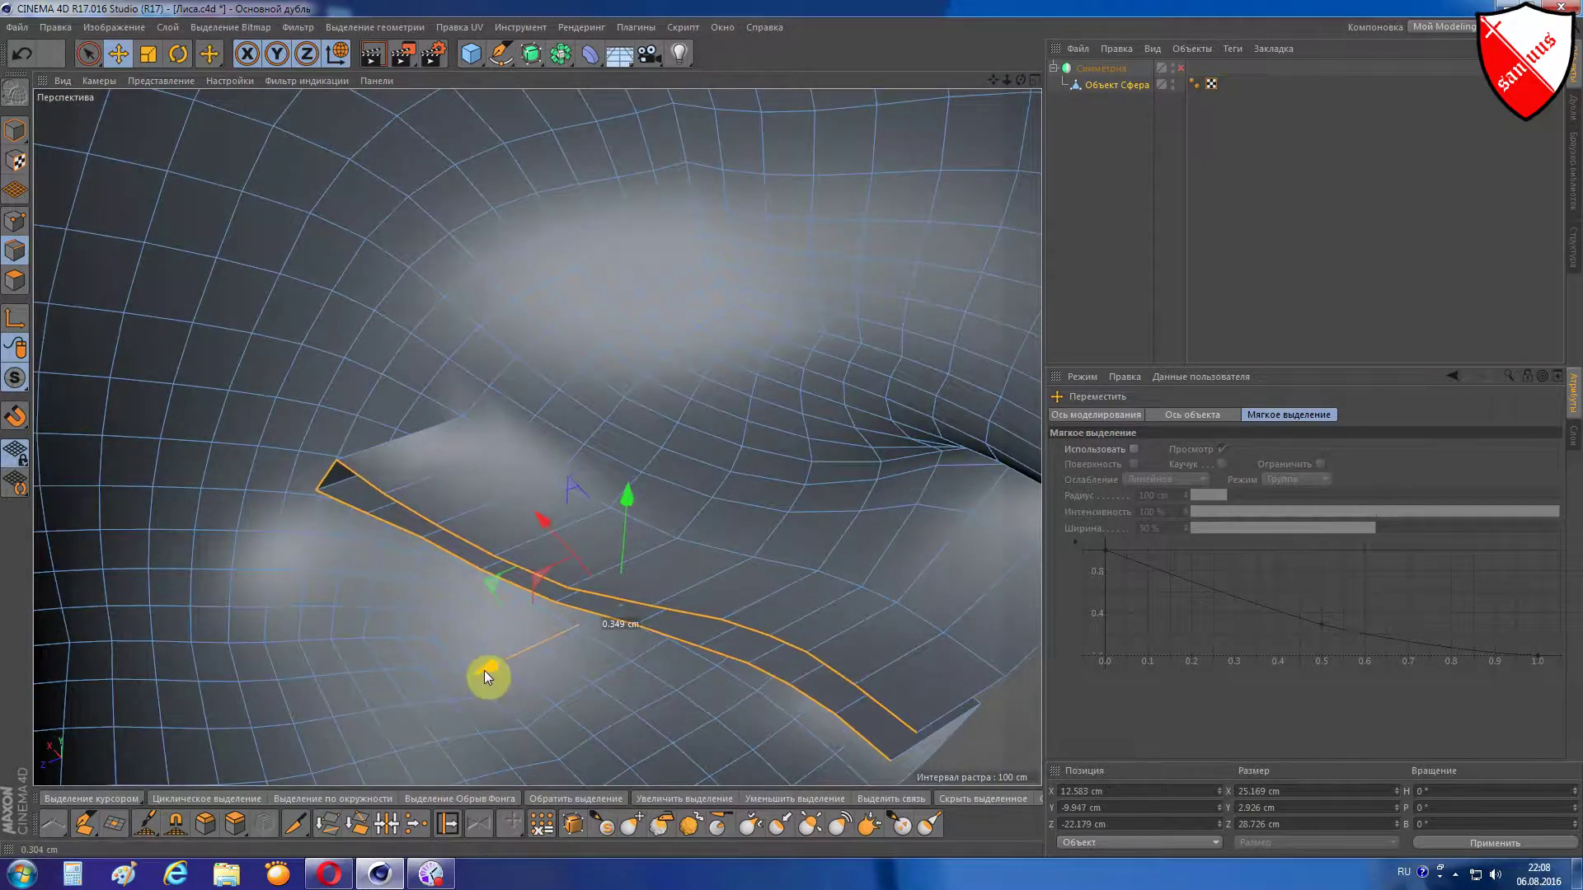
pyautogui.moveTo(1021, 82); pyautogui.dragTo(993, 104)
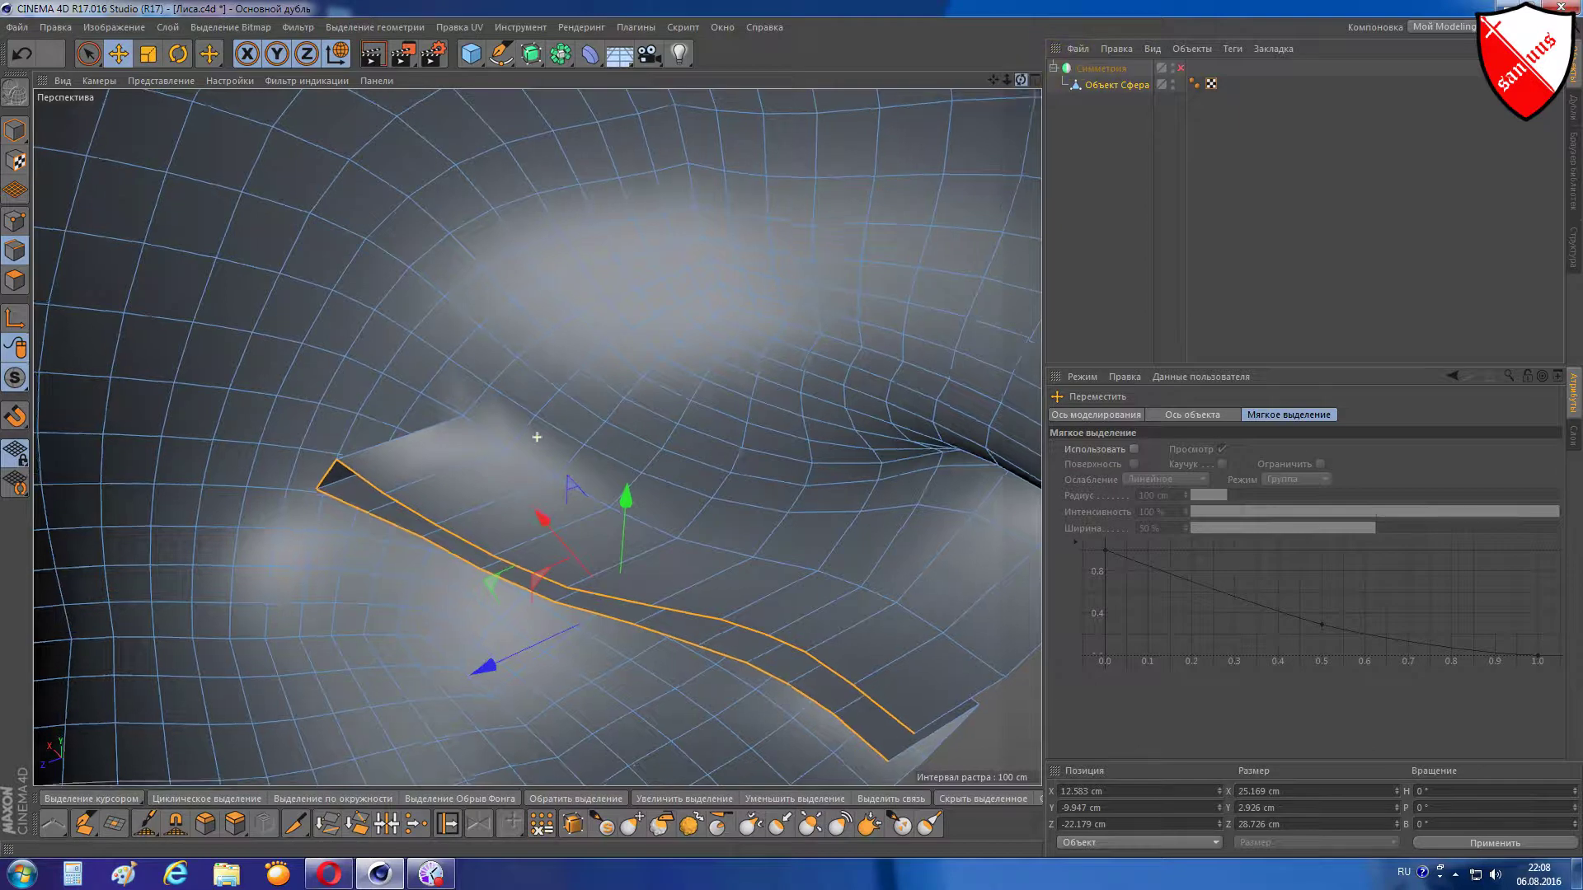
pyautogui.scroll(-3, 890, 724)
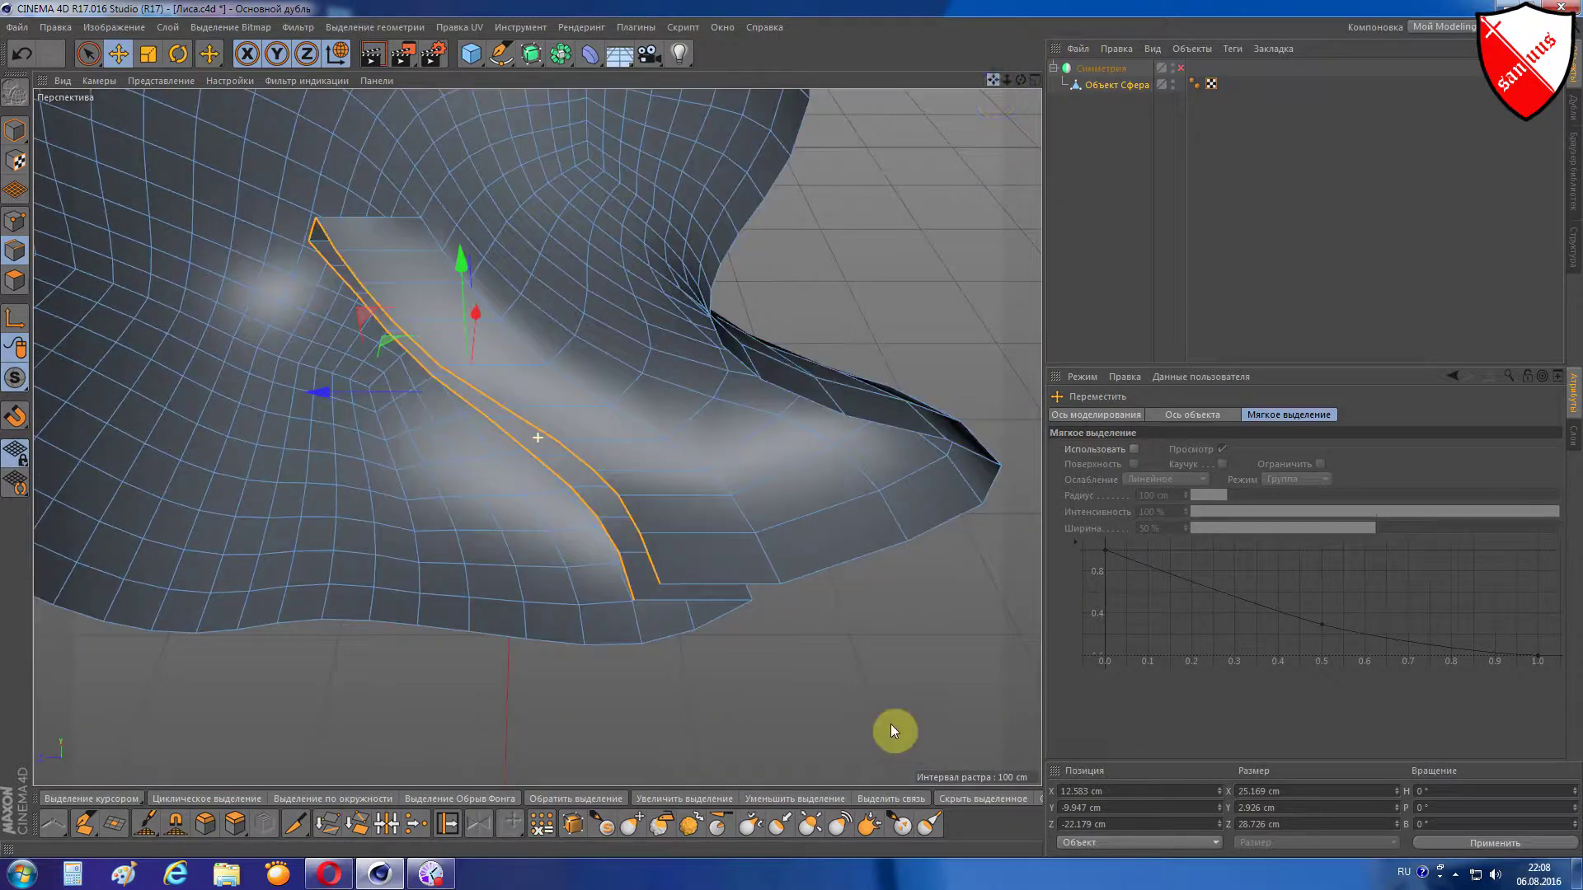
pyautogui.click(890, 729)
pyautogui.scroll(5, 690, 630)
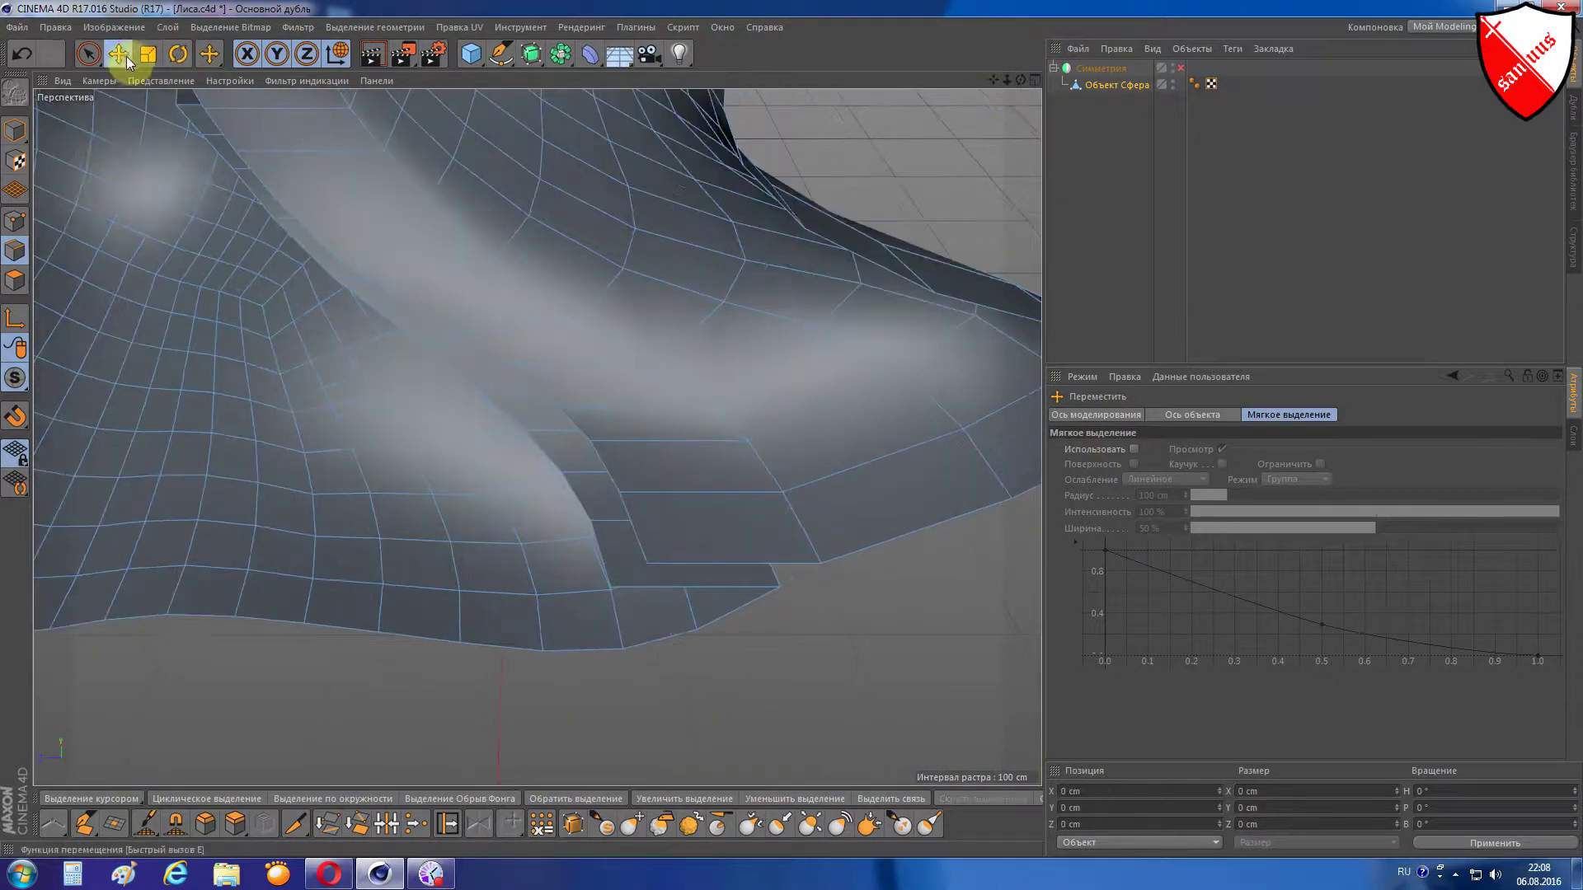
# - In Points mode, select the two points at the mouth strip's inner corner
pyautogui.click(15, 221)
pyautogui.scroll(2, 692, 546)
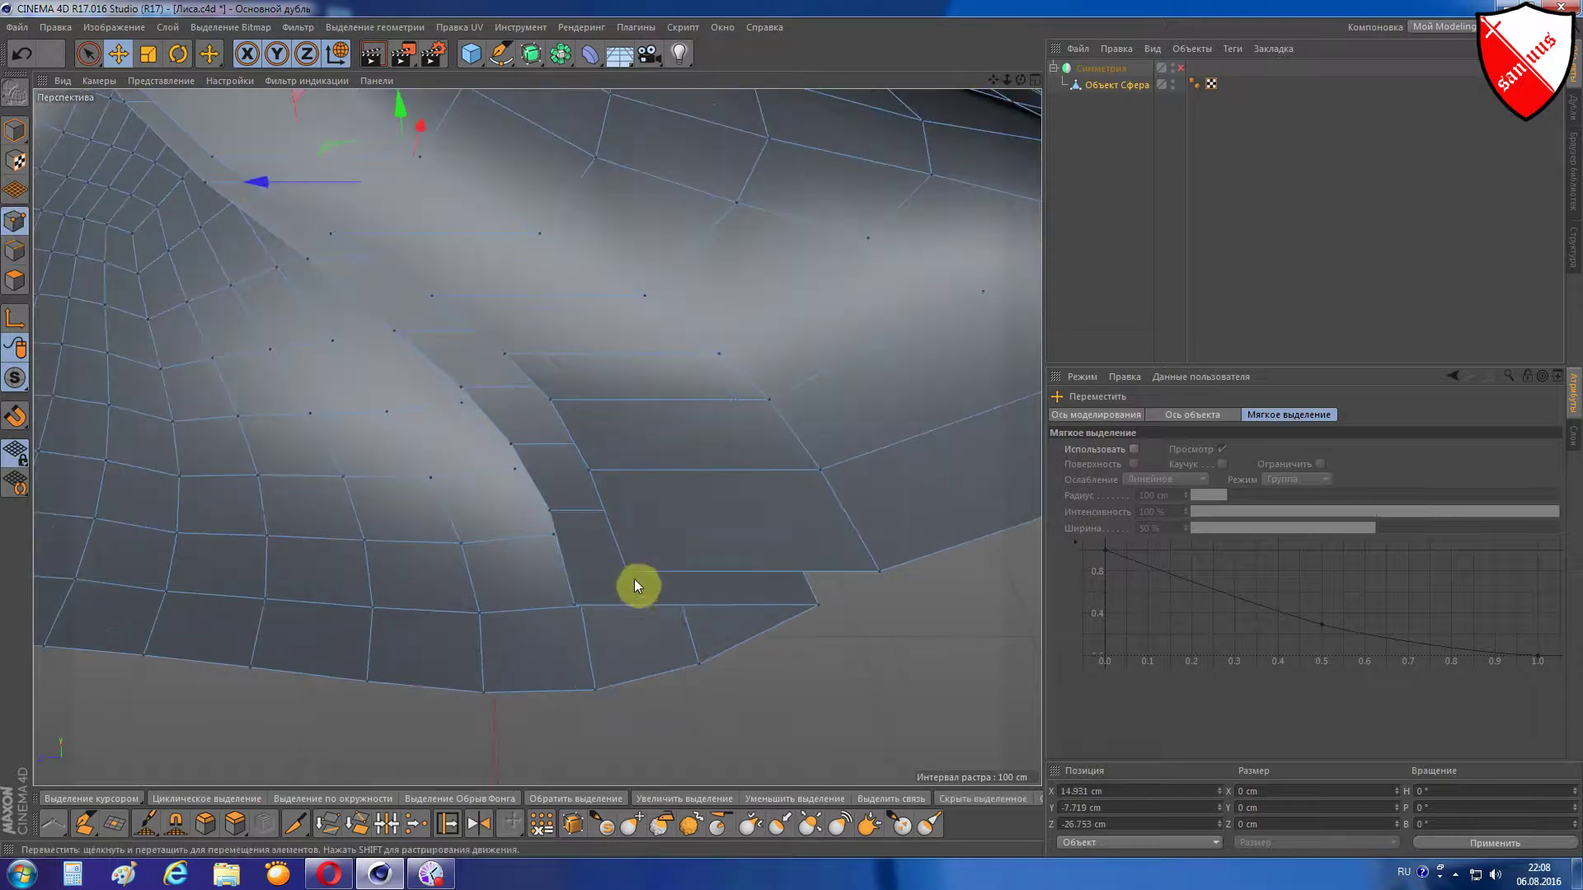
pyautogui.click(628, 572)
pyautogui.keyDown('shift'); pyautogui.click(575, 607); pyautogui.keyUp('shift')
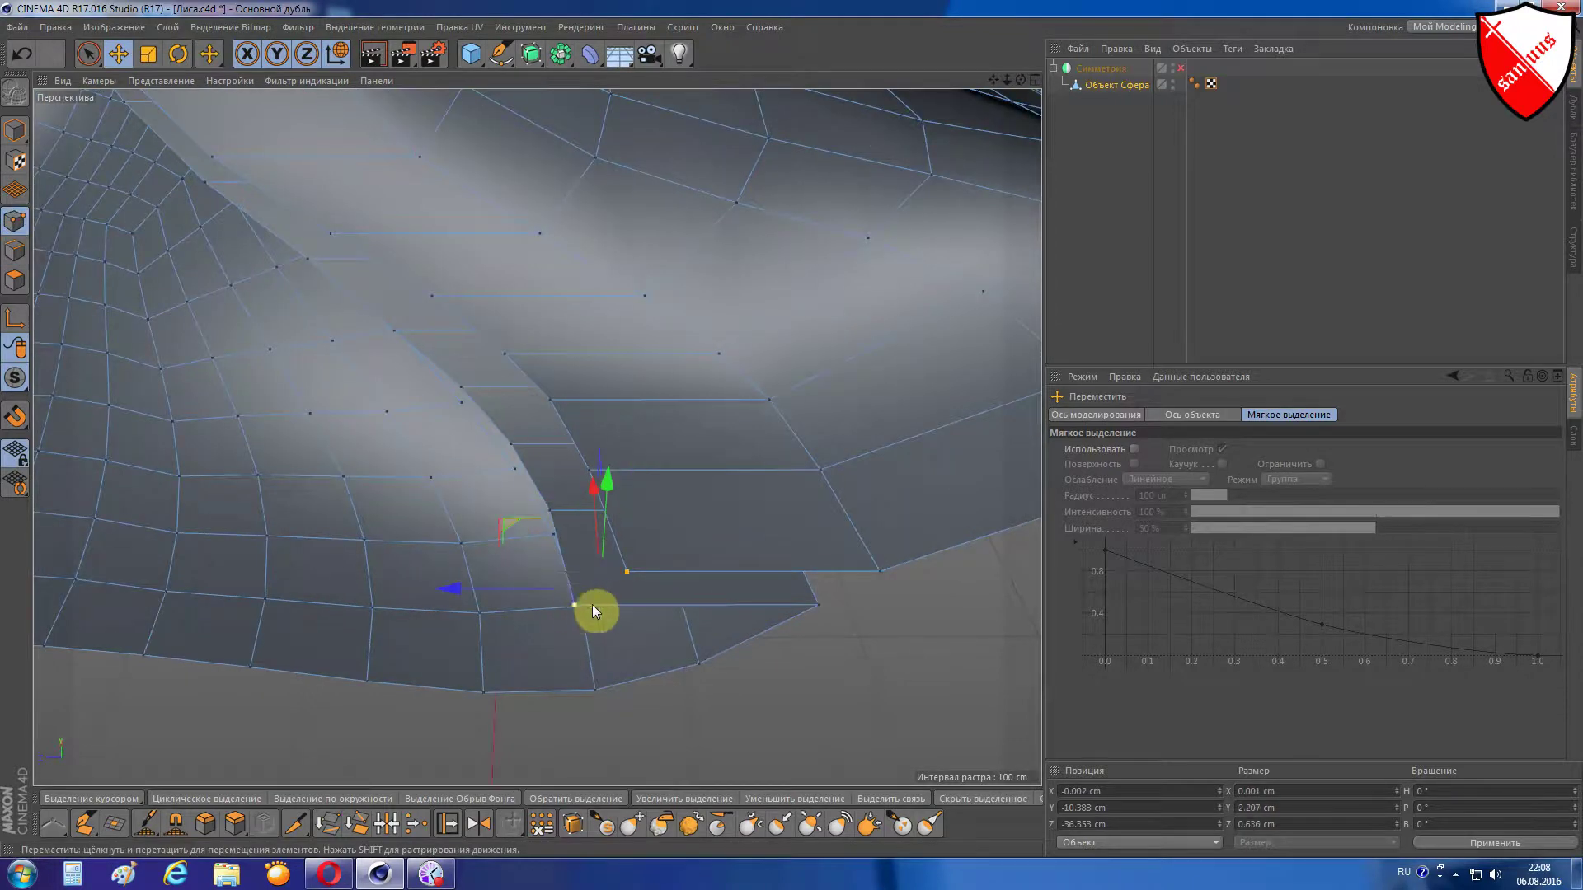
pyautogui.moveTo(1020, 80); pyautogui.dragTo(1031, 91)
pyautogui.keyDown('alt'); pyautogui.moveTo(536, 437); pyautogui.dragTo(1024, 80); pyautogui.keyUp('alt')
# - Set the selected points to X = 0 with Set Point Value, then return to Move
pyautogui.click(542, 823)
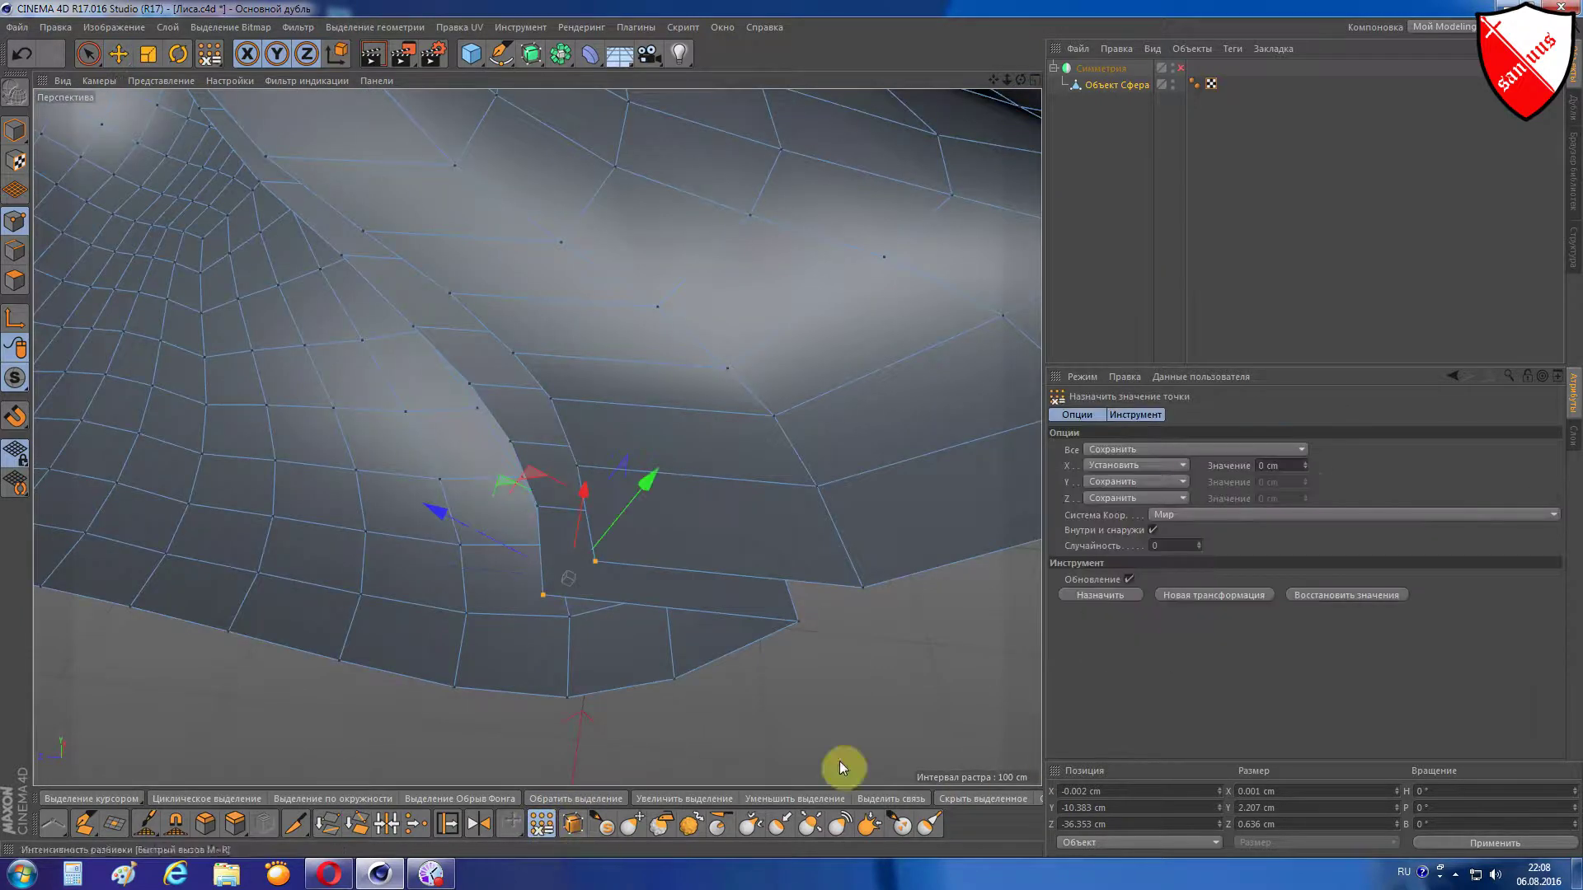
pyautogui.click(1105, 597)
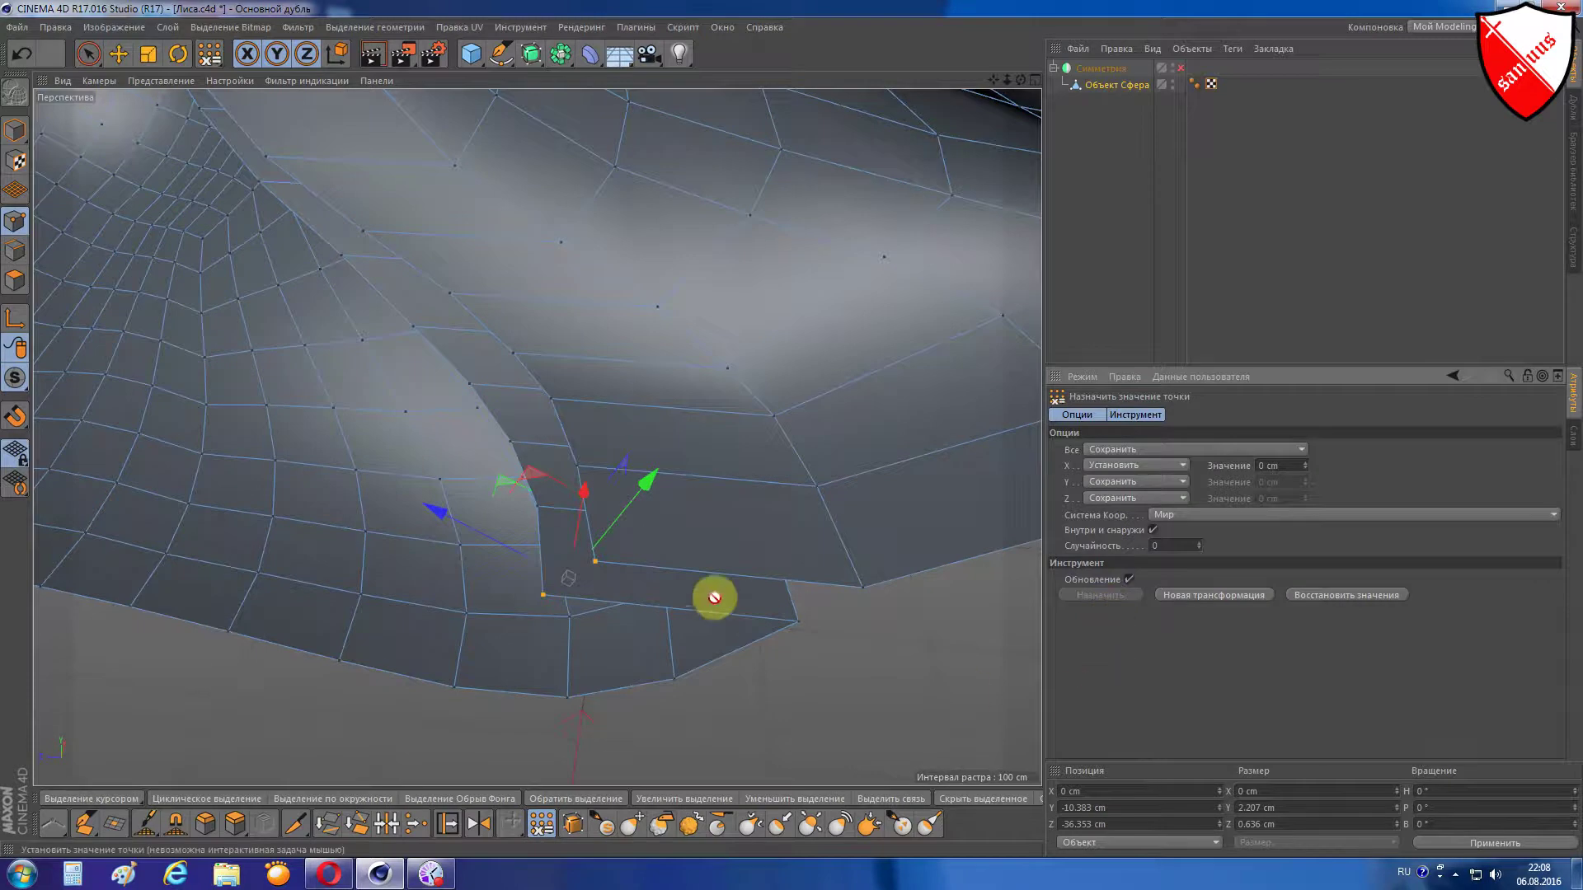
pyautogui.keyDown('alt'); pyautogui.moveTo(714, 594); pyautogui.dragTo(717, 594); pyautogui.keyUp('alt')
pyautogui.click(118, 53)
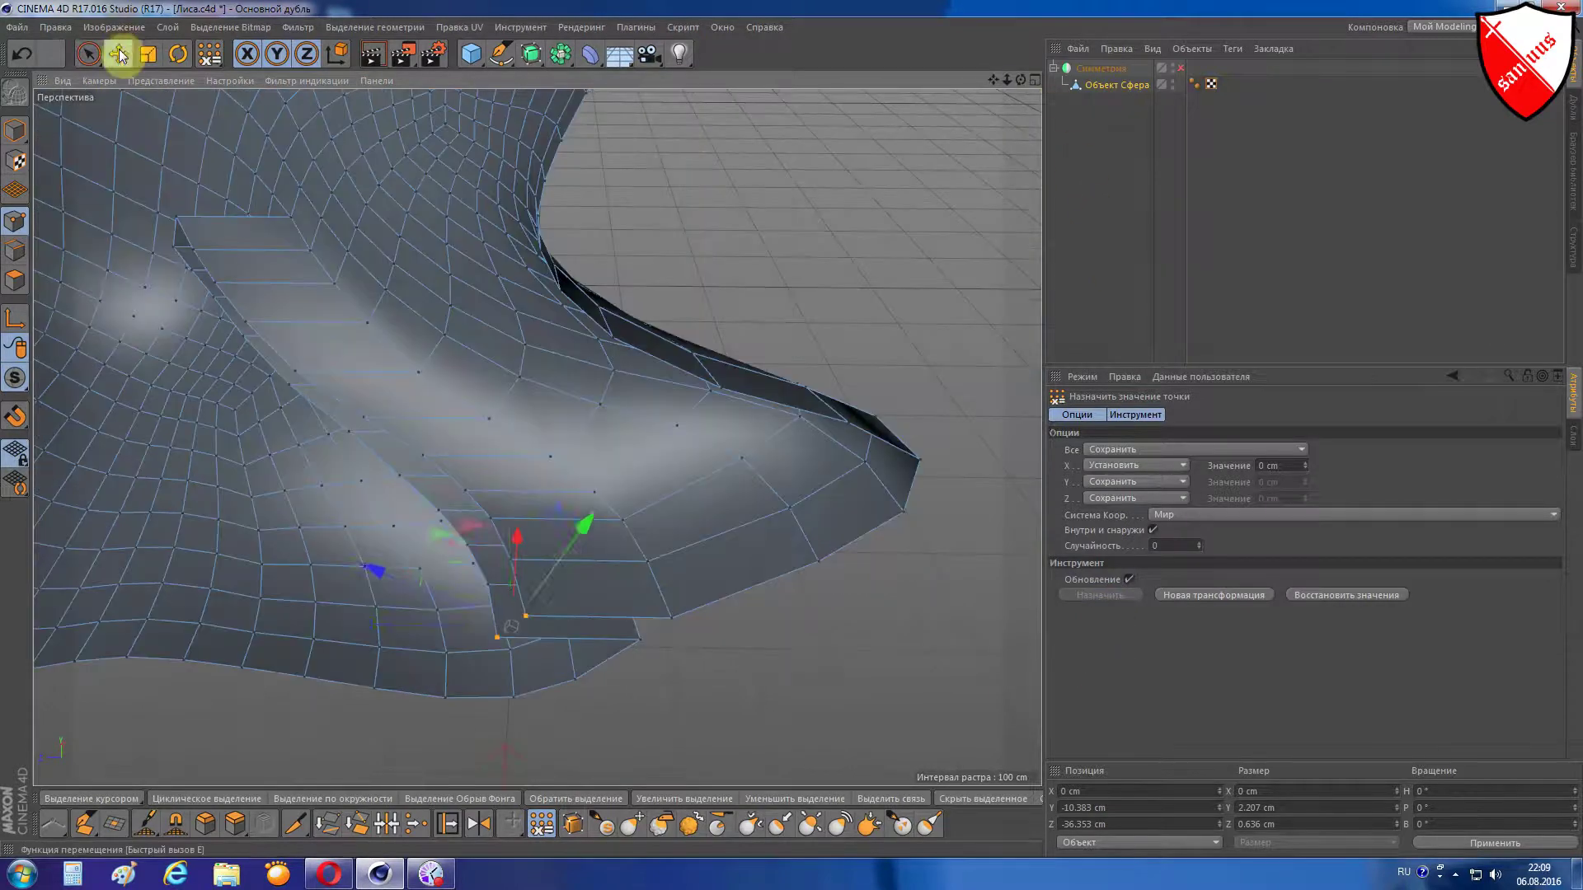
pyautogui.click(806, 304)
pyautogui.moveTo(471, 467)
pyautogui.keyDown('alt'); pyautogui.mouseDown()
pyautogui.moveTo(1279, 78)
pyautogui.moveTo(828, 203)
pyautogui.moveTo(559, 544)
pyautogui.mouseUp(); pyautogui.keyUp('alt')
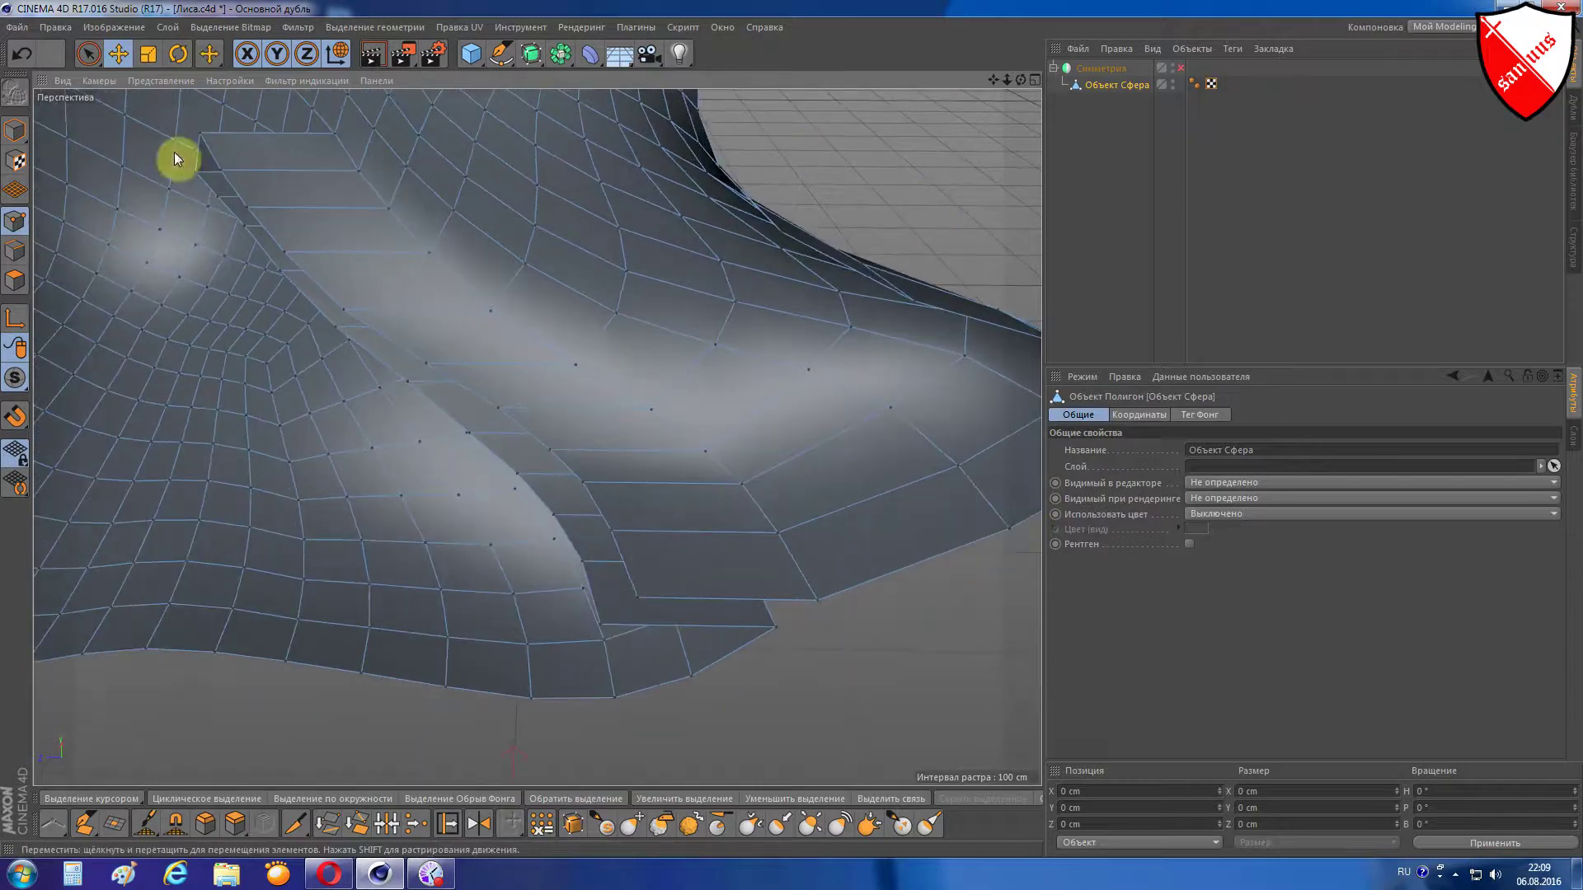
# - Cut a Knife loop along the mouth strip at 50% offset, then undo it
pyautogui.click(295, 824)
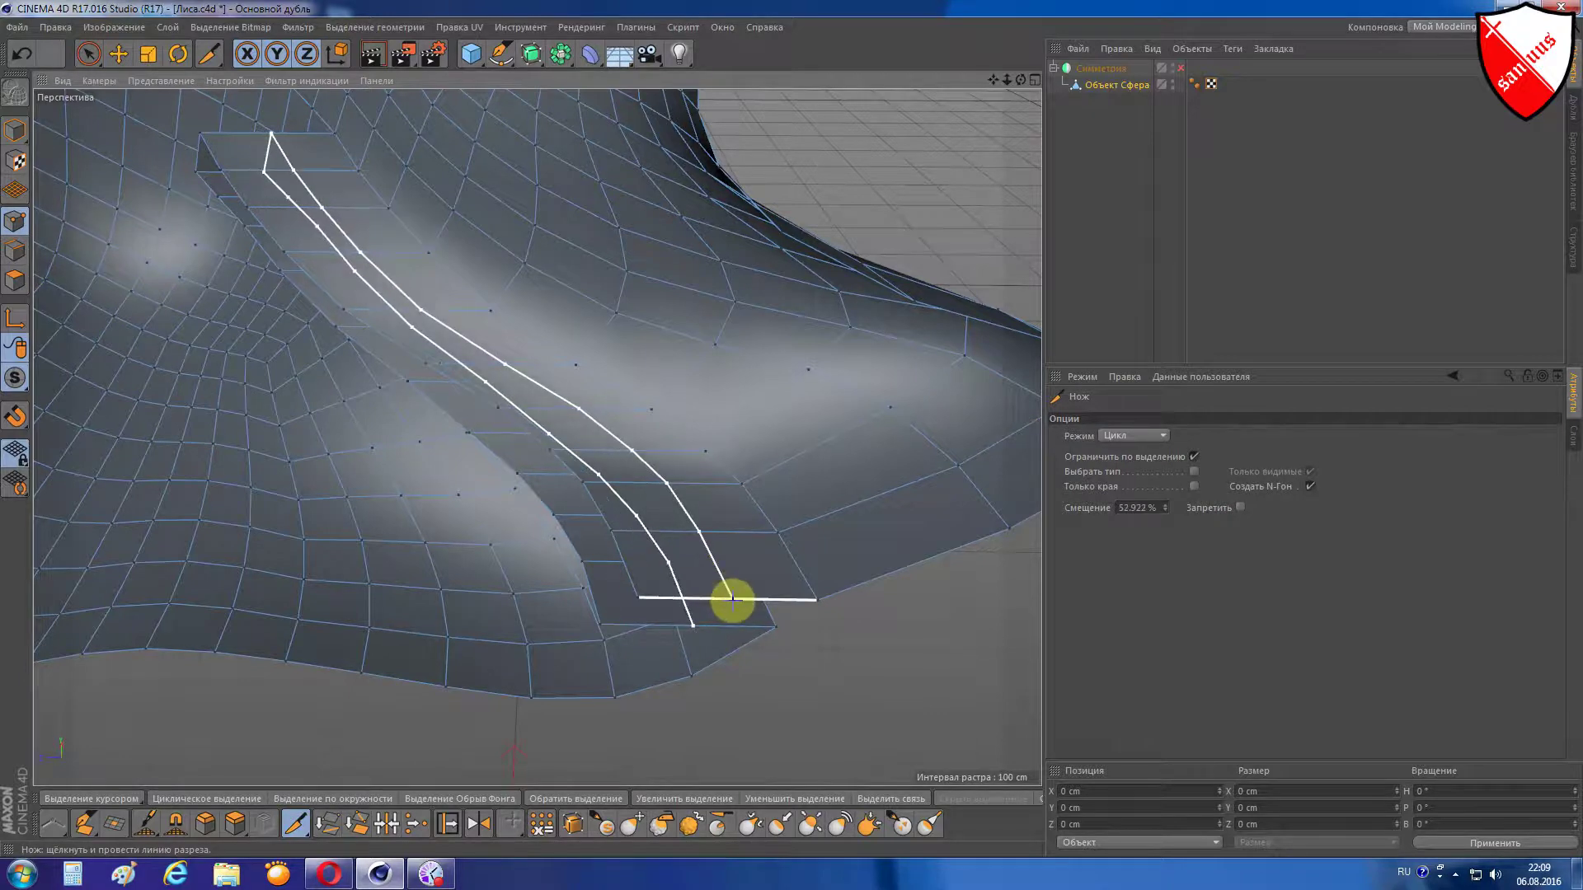
pyautogui.click(732, 600)
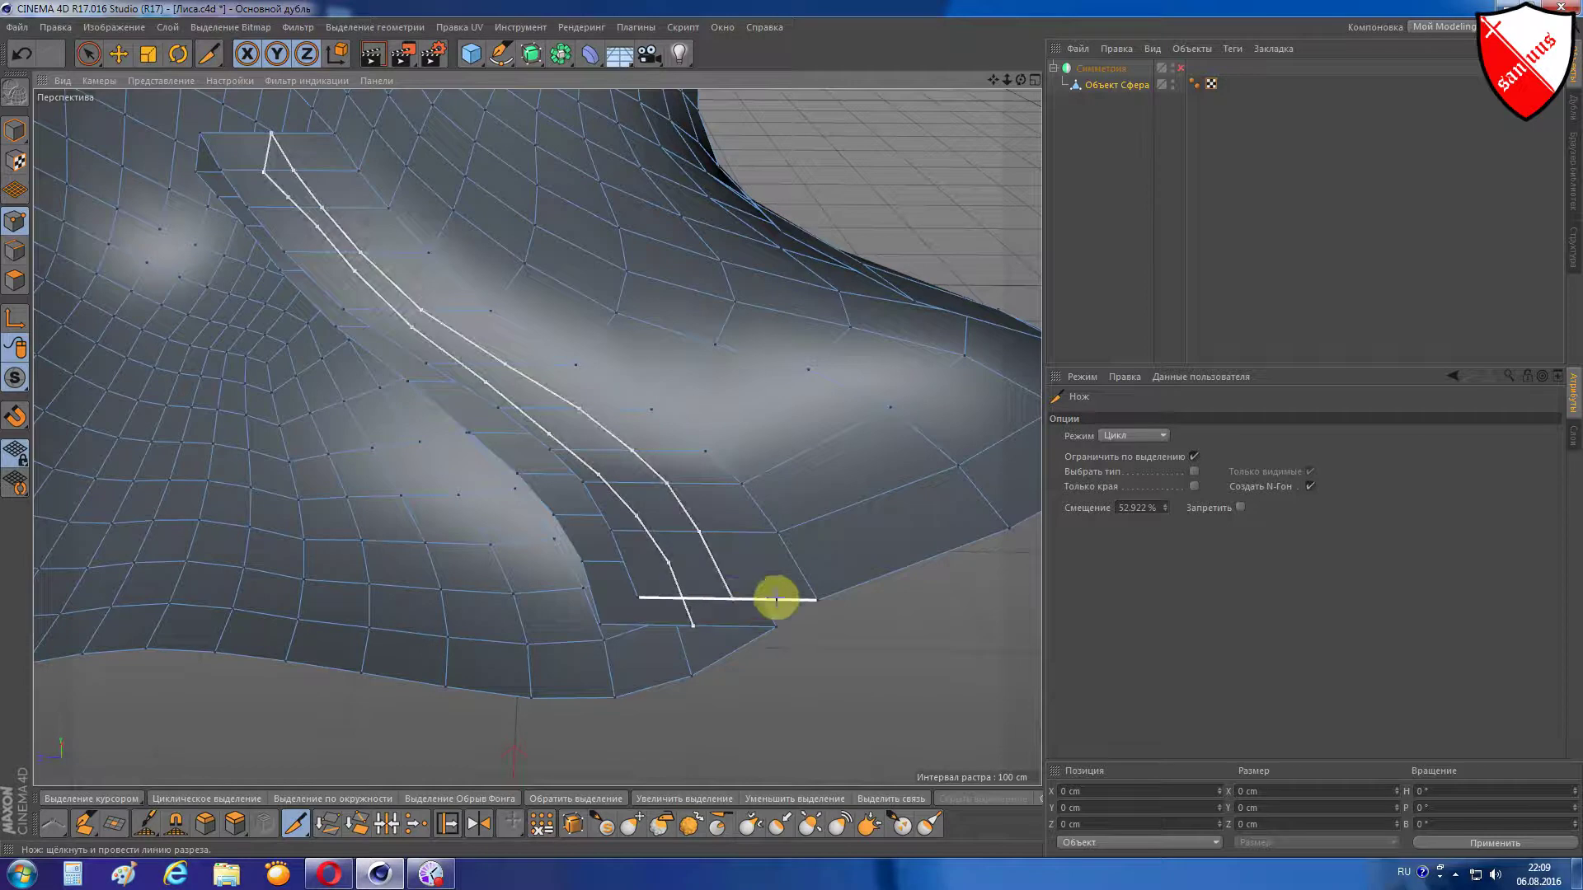
pyautogui.click(1151, 511)
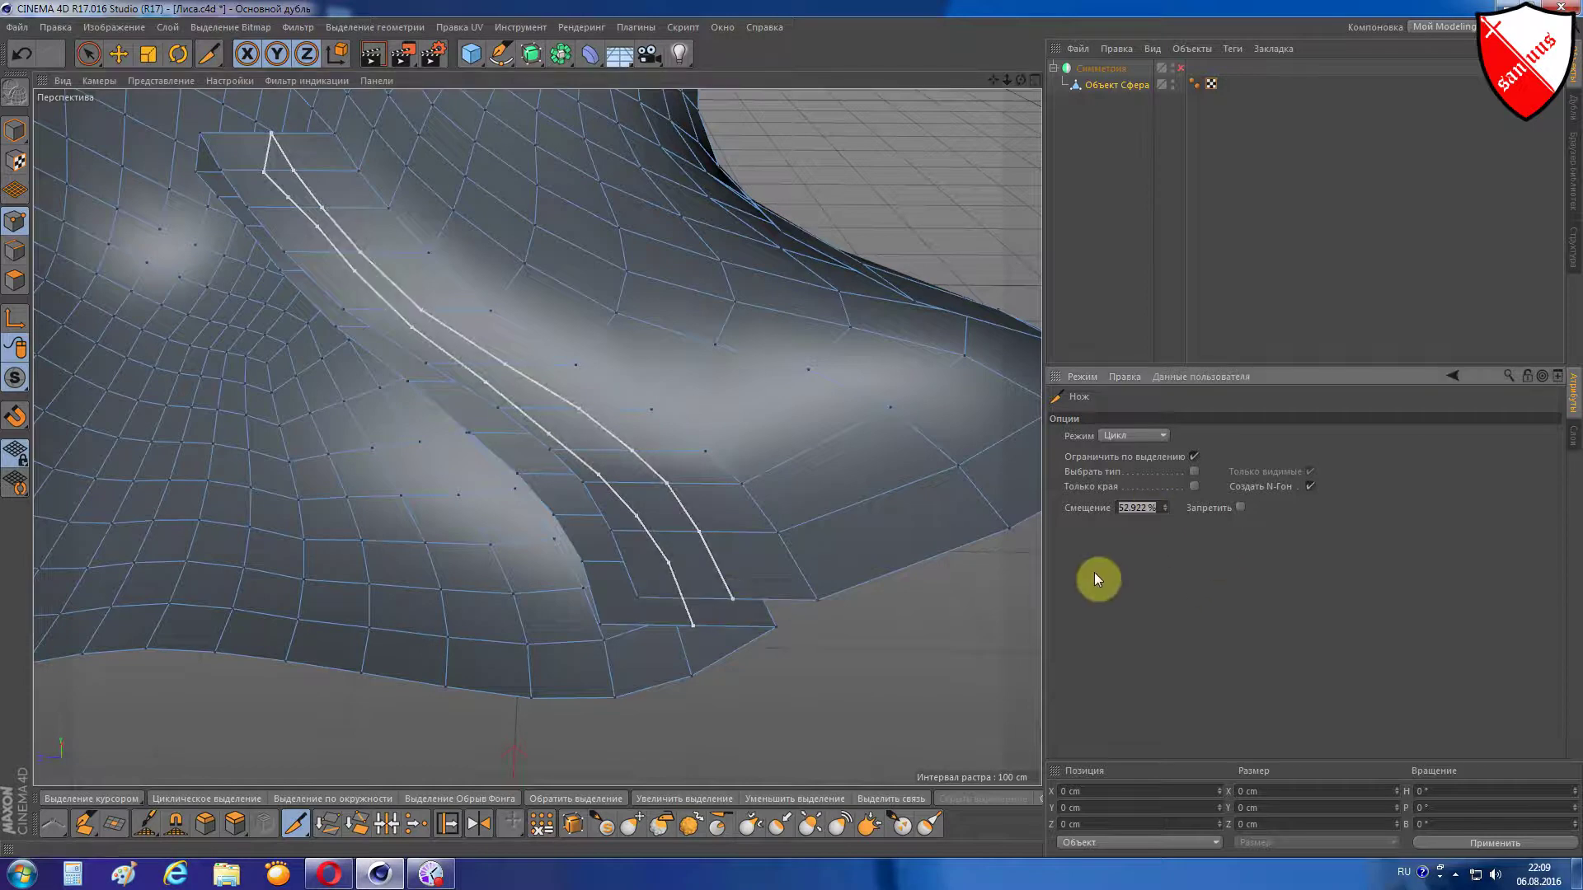
pyautogui.write('50')
pyautogui.press('Return')
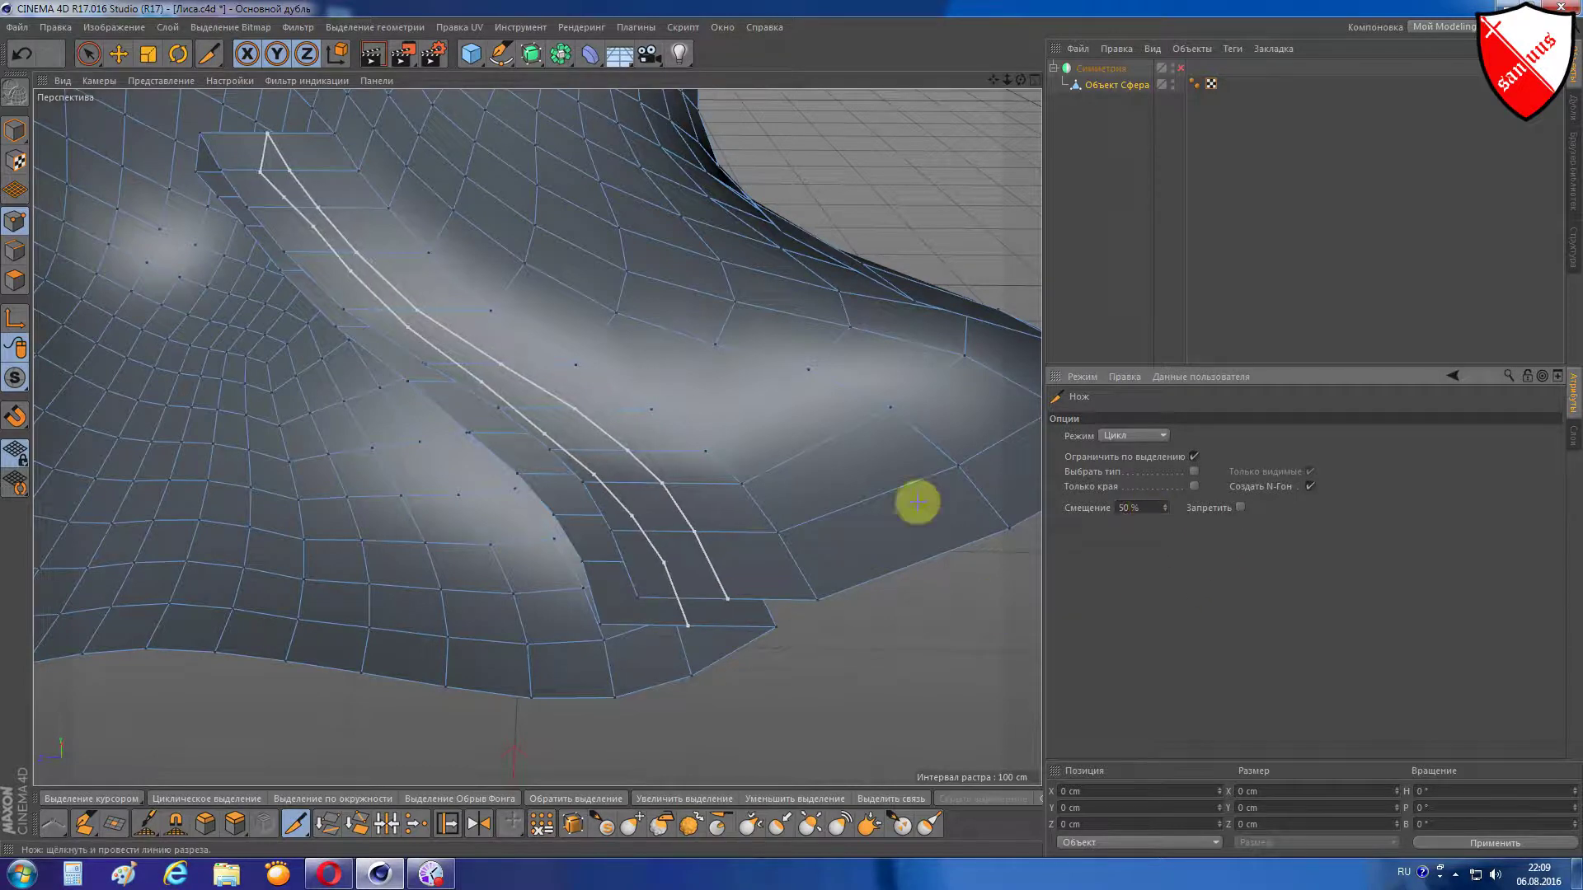
pyautogui.hotkey('ctrl', 'z')
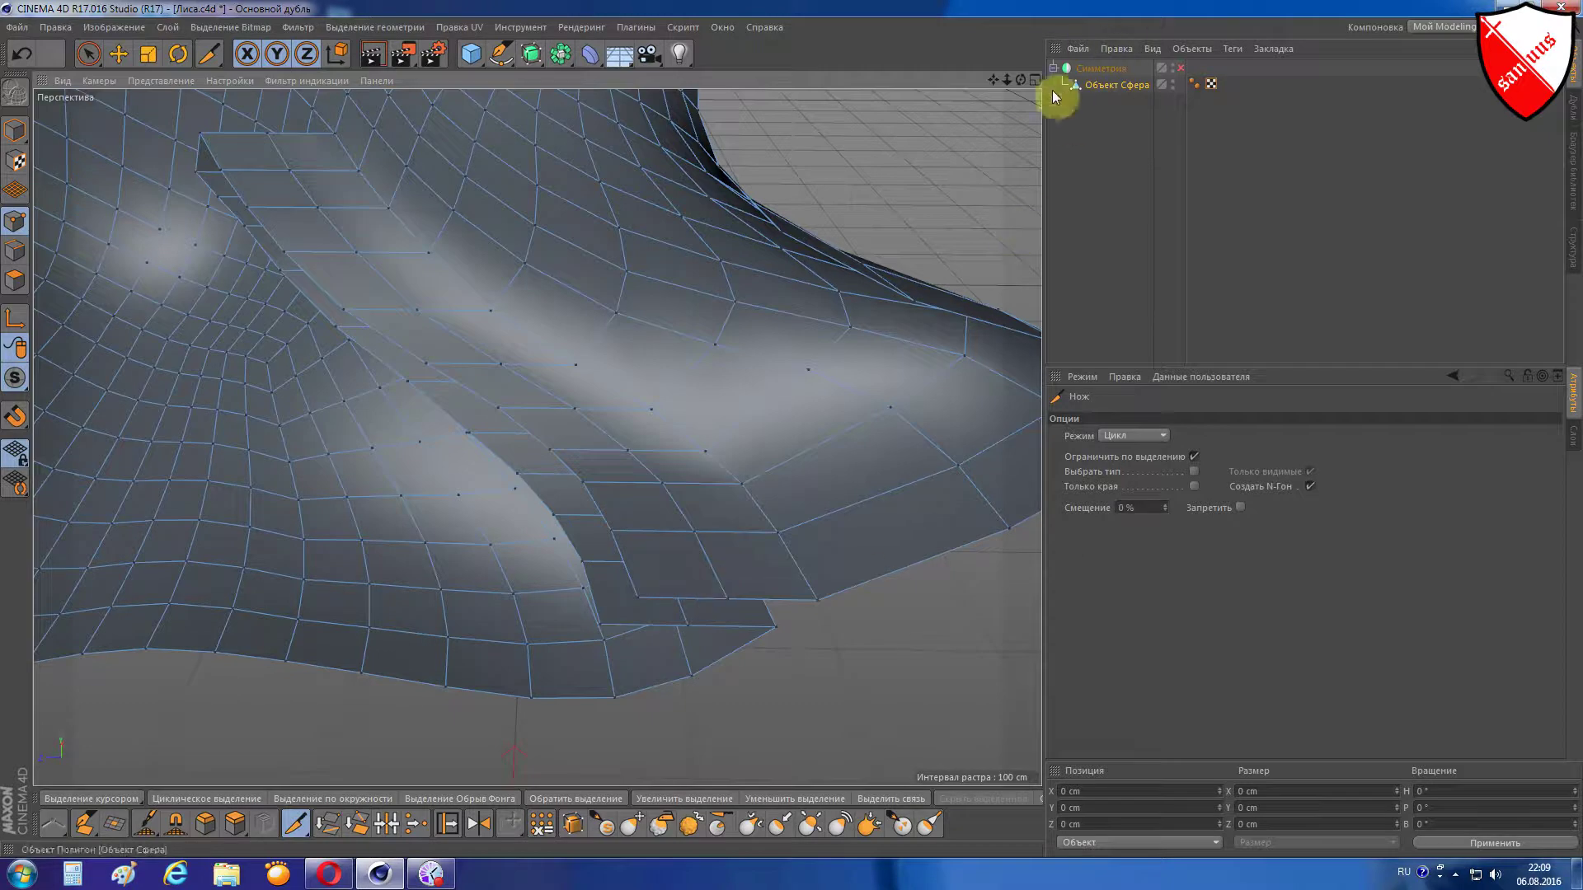
# - Recut the edge loop along the mouth strip at 50% offset and commit it
pyautogui.moveTo(1016, 81)
pyautogui.mouseDown()
pyautogui.moveTo(972, 116)
pyautogui.moveTo(995, 48)
pyautogui.mouseUp()
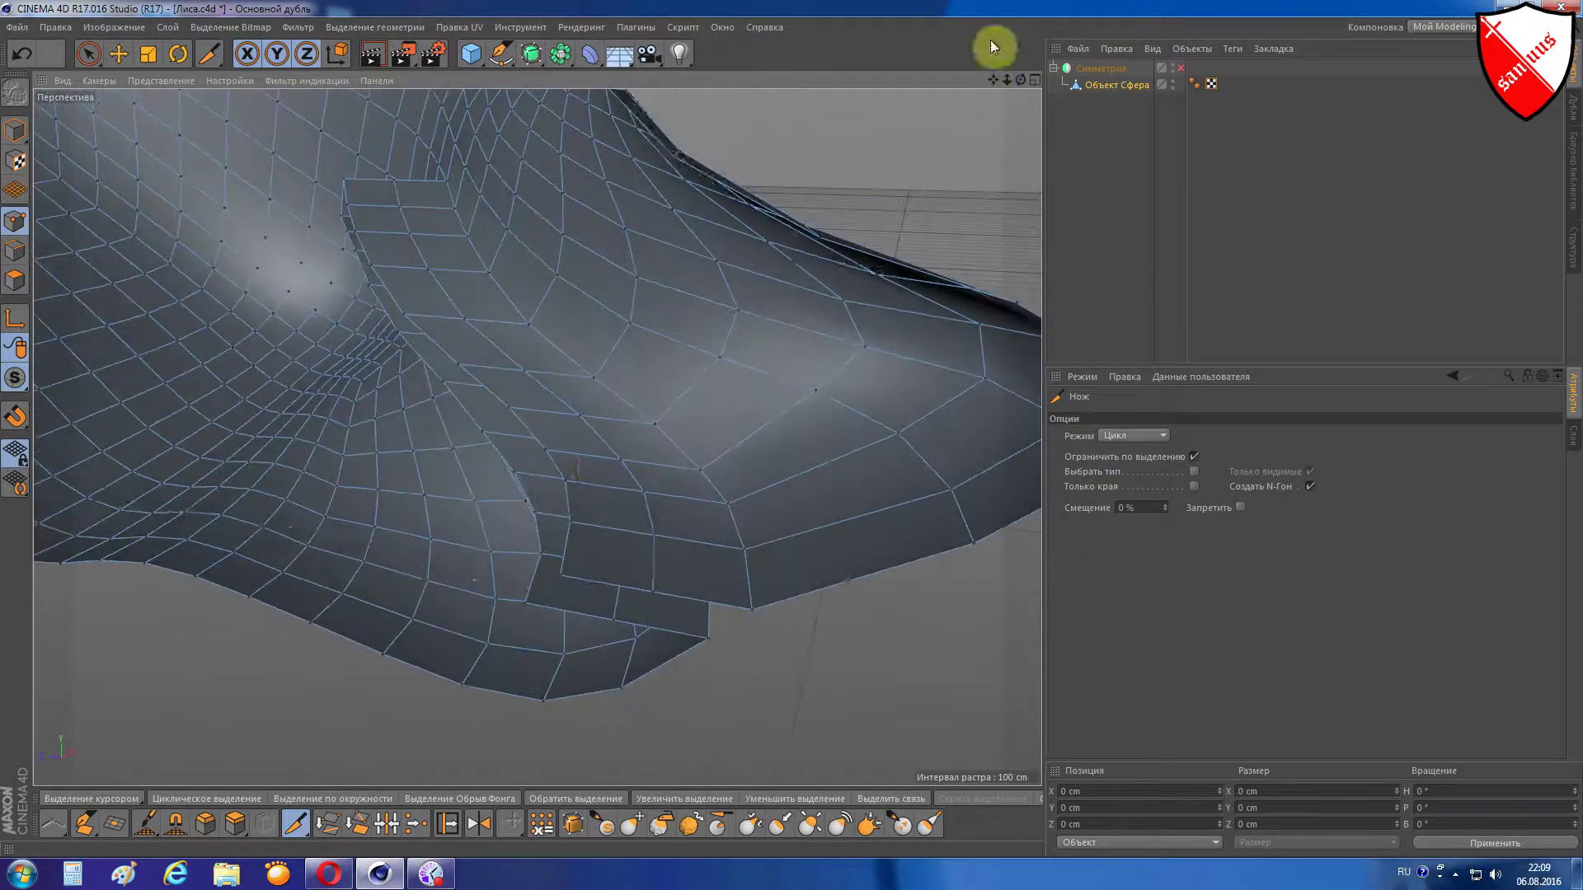
pyautogui.click(618, 574)
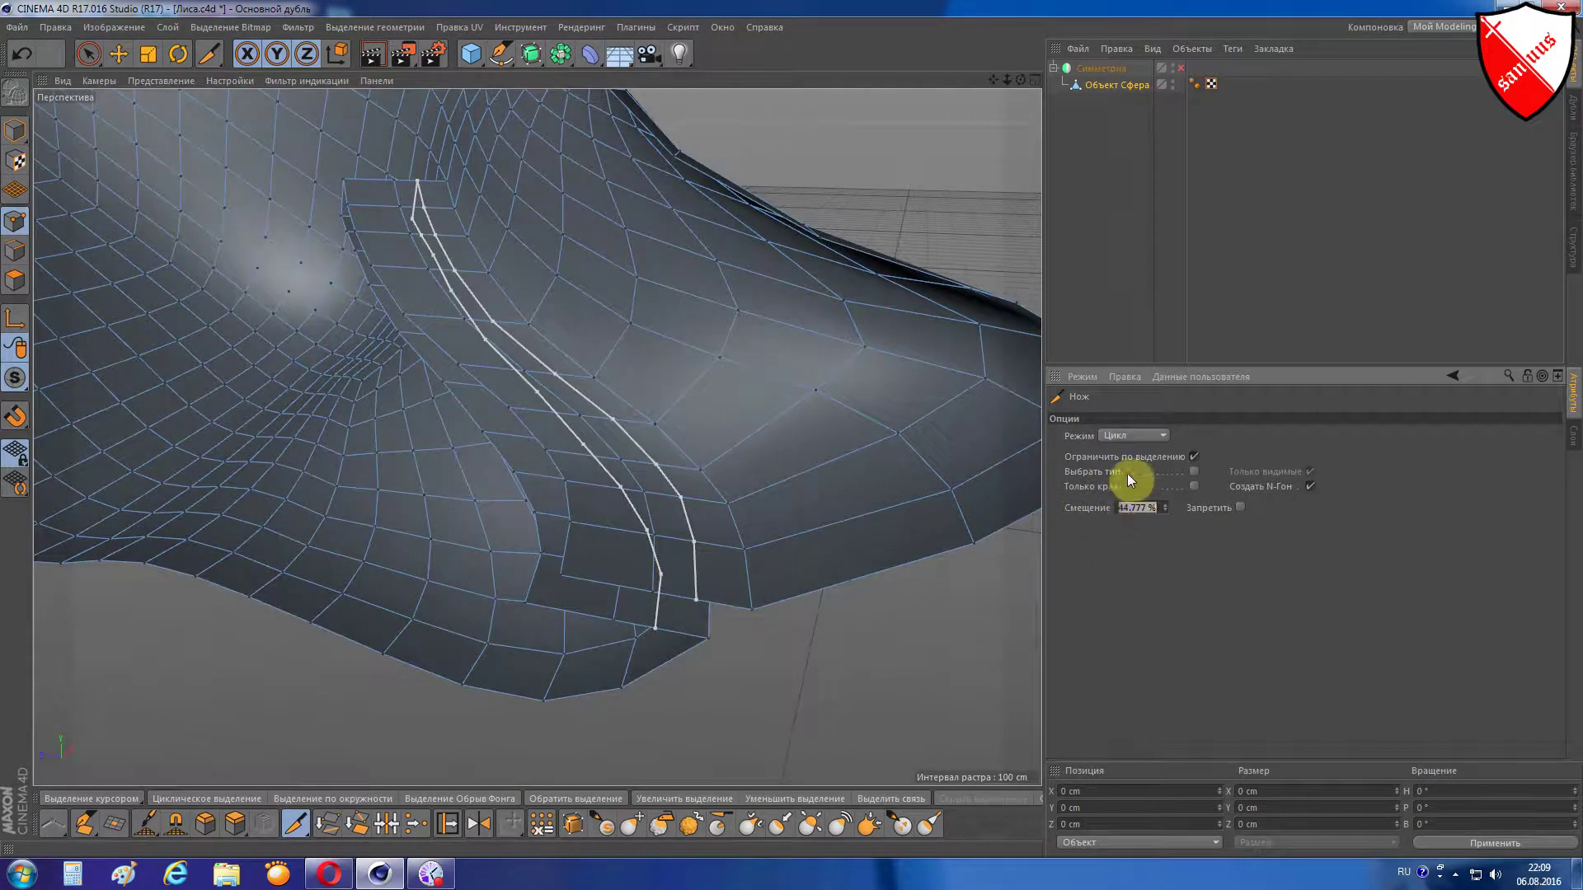
pyautogui.write('0')
pyautogui.press('Return')
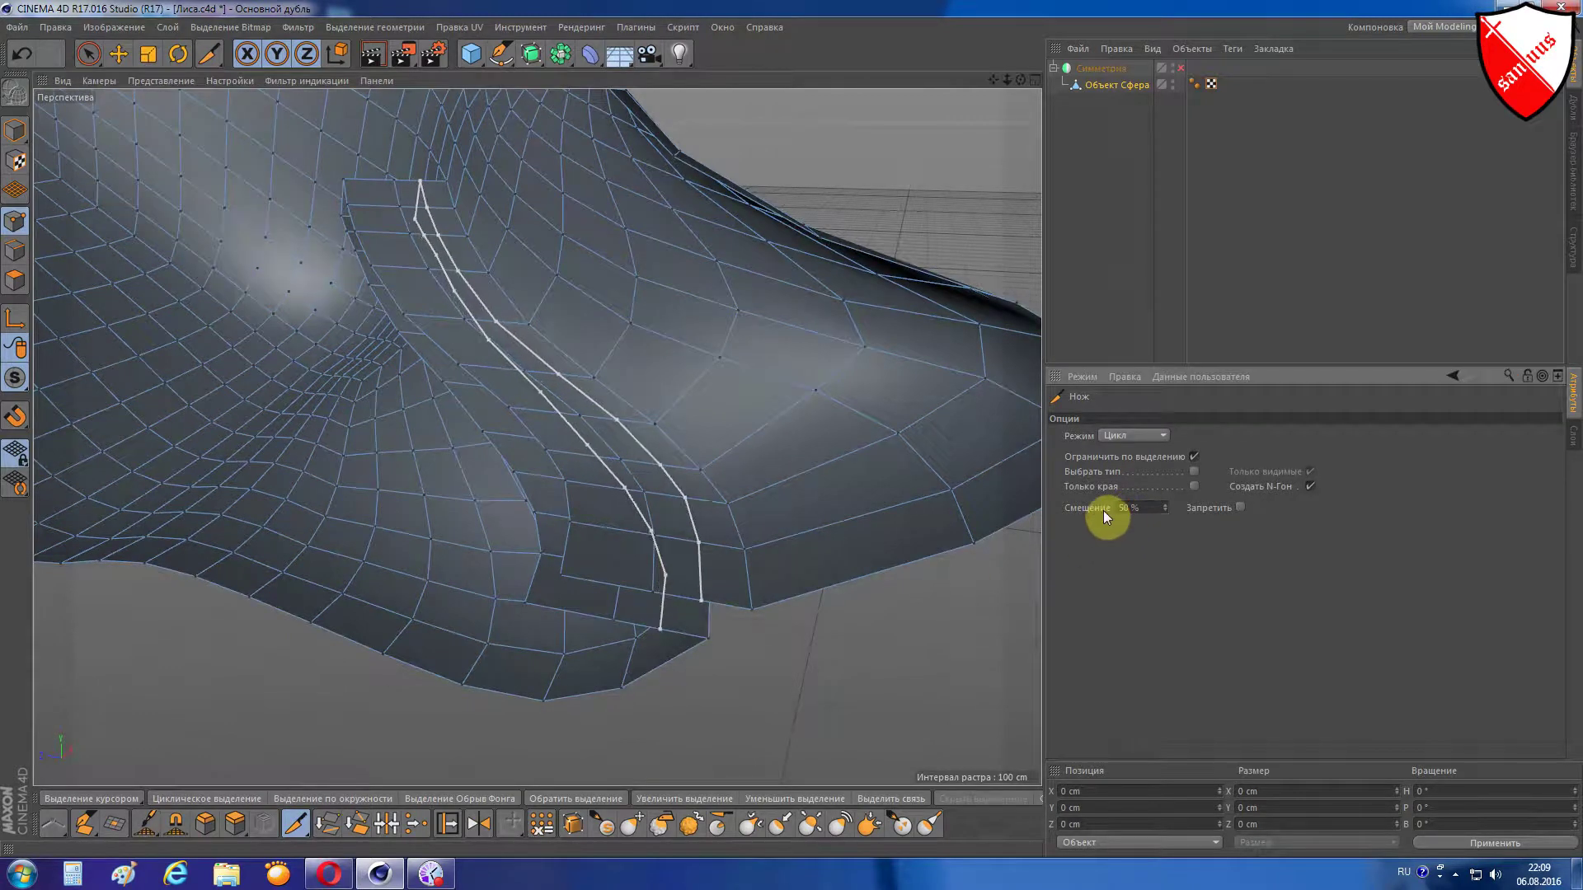
pyautogui.click(703, 590)
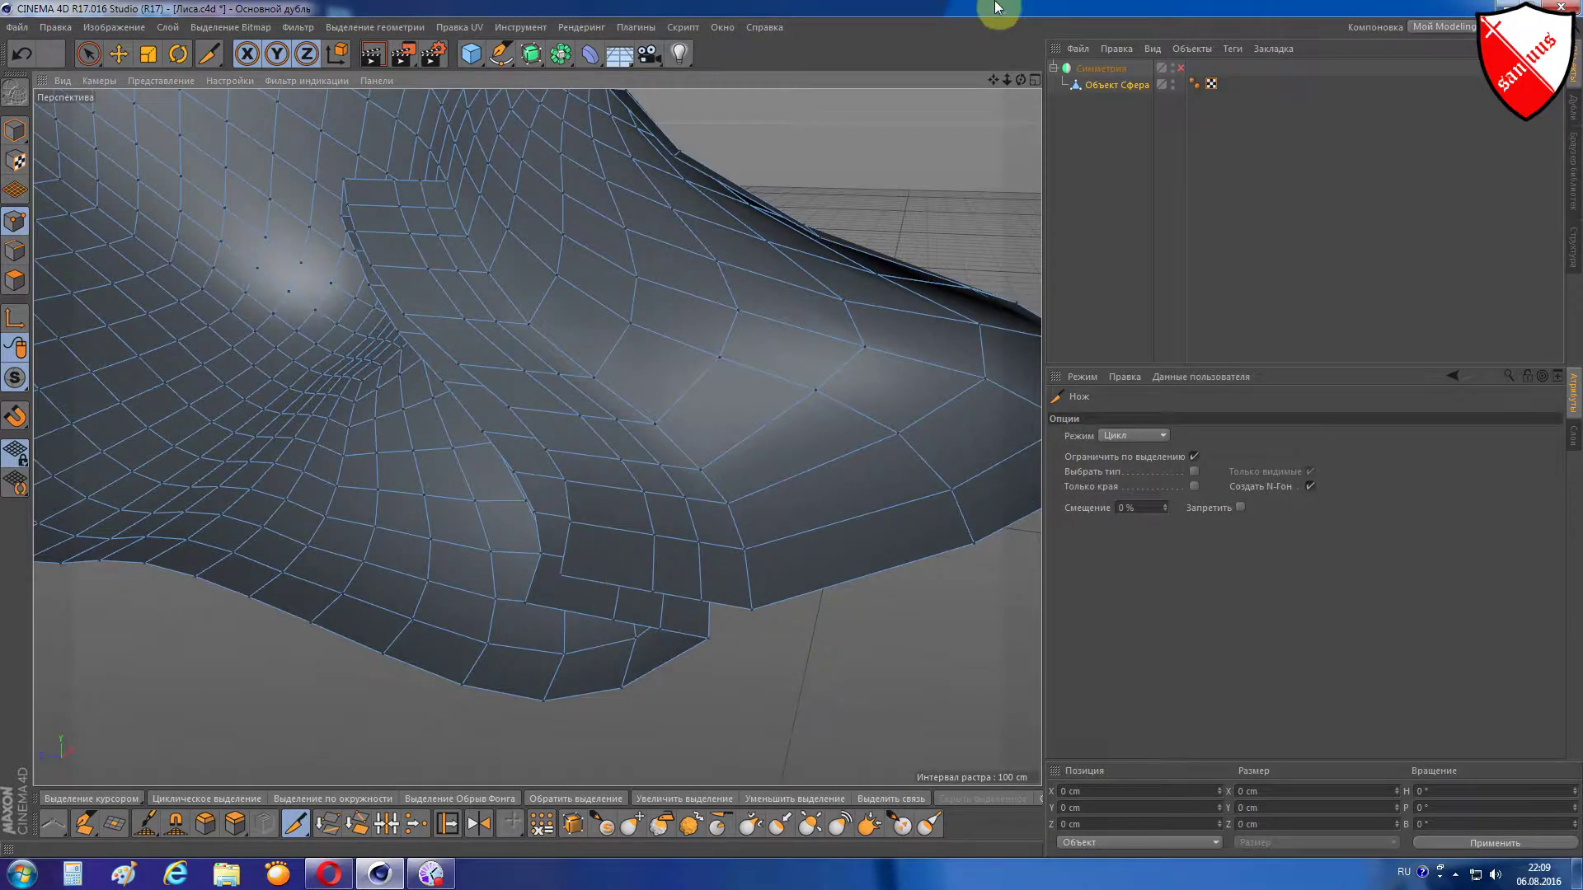
# - Cut another loop near the strip's lower end at 50% offset, then inspect the muzzle
pyautogui.moveTo(1020, 80); pyautogui.dragTo(912, 304)
pyautogui.scroll(3, 912, 304)
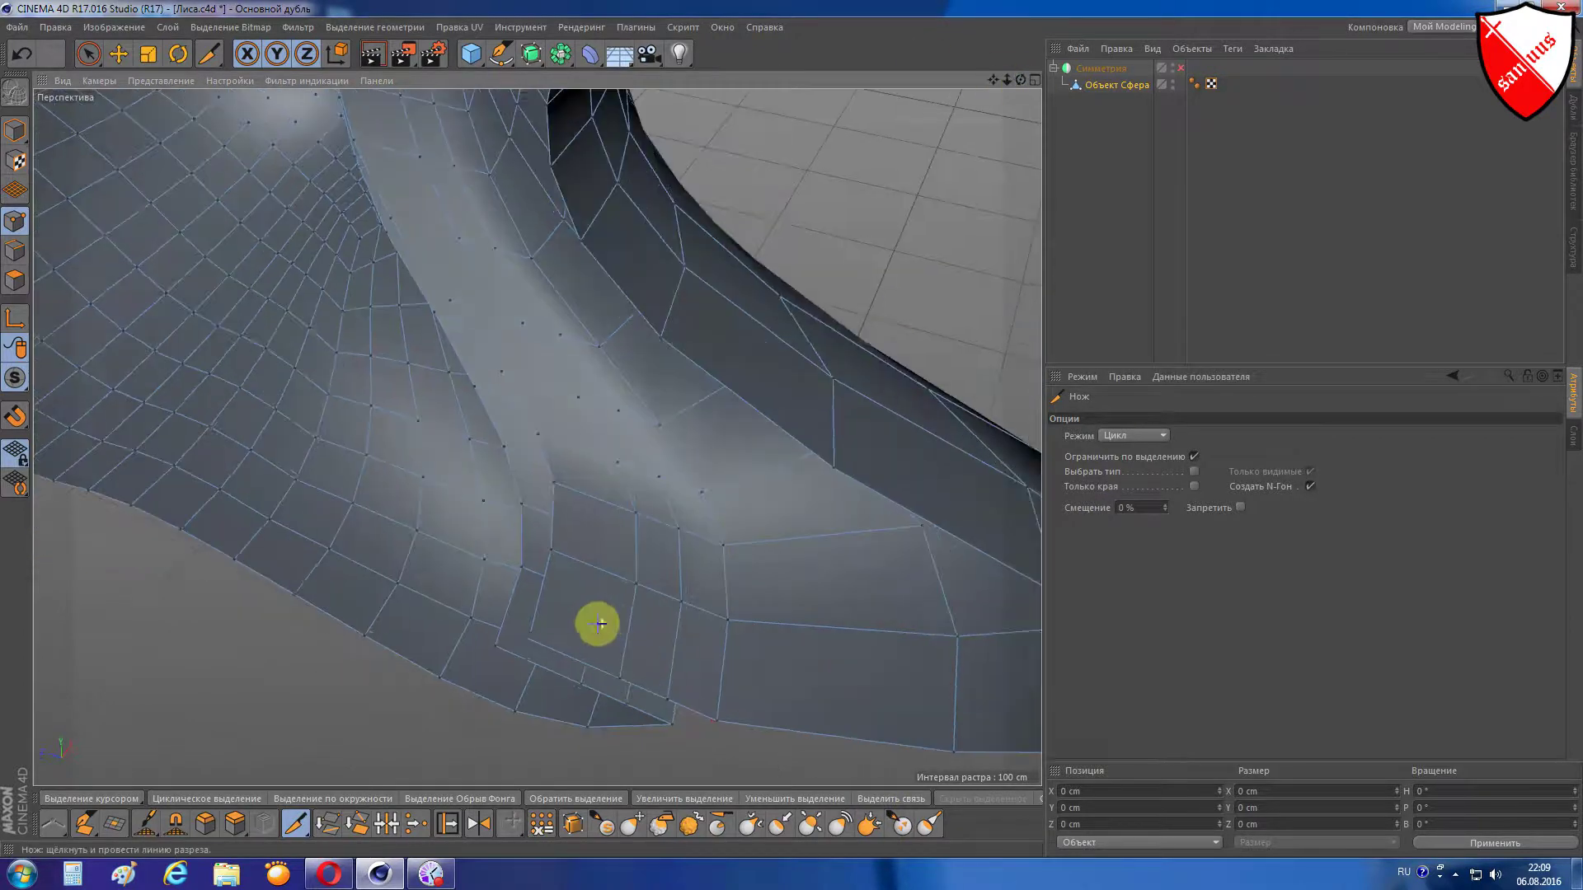
pyautogui.scroll(2, 593, 621)
pyautogui.click(560, 671)
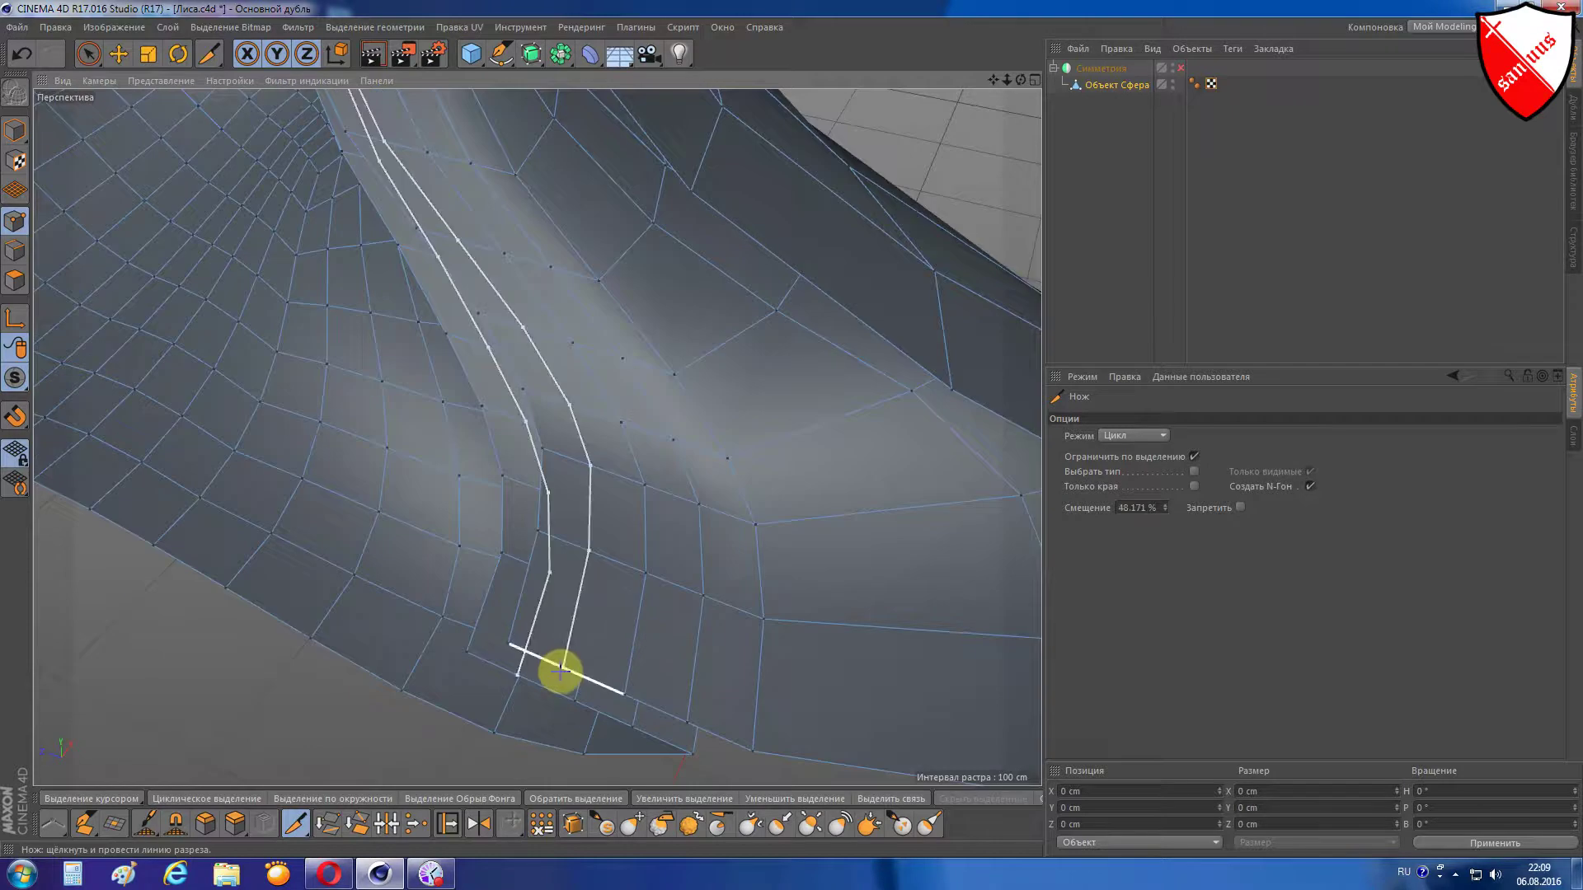
pyautogui.click(1144, 508)
pyautogui.doubleClick(1130, 506)
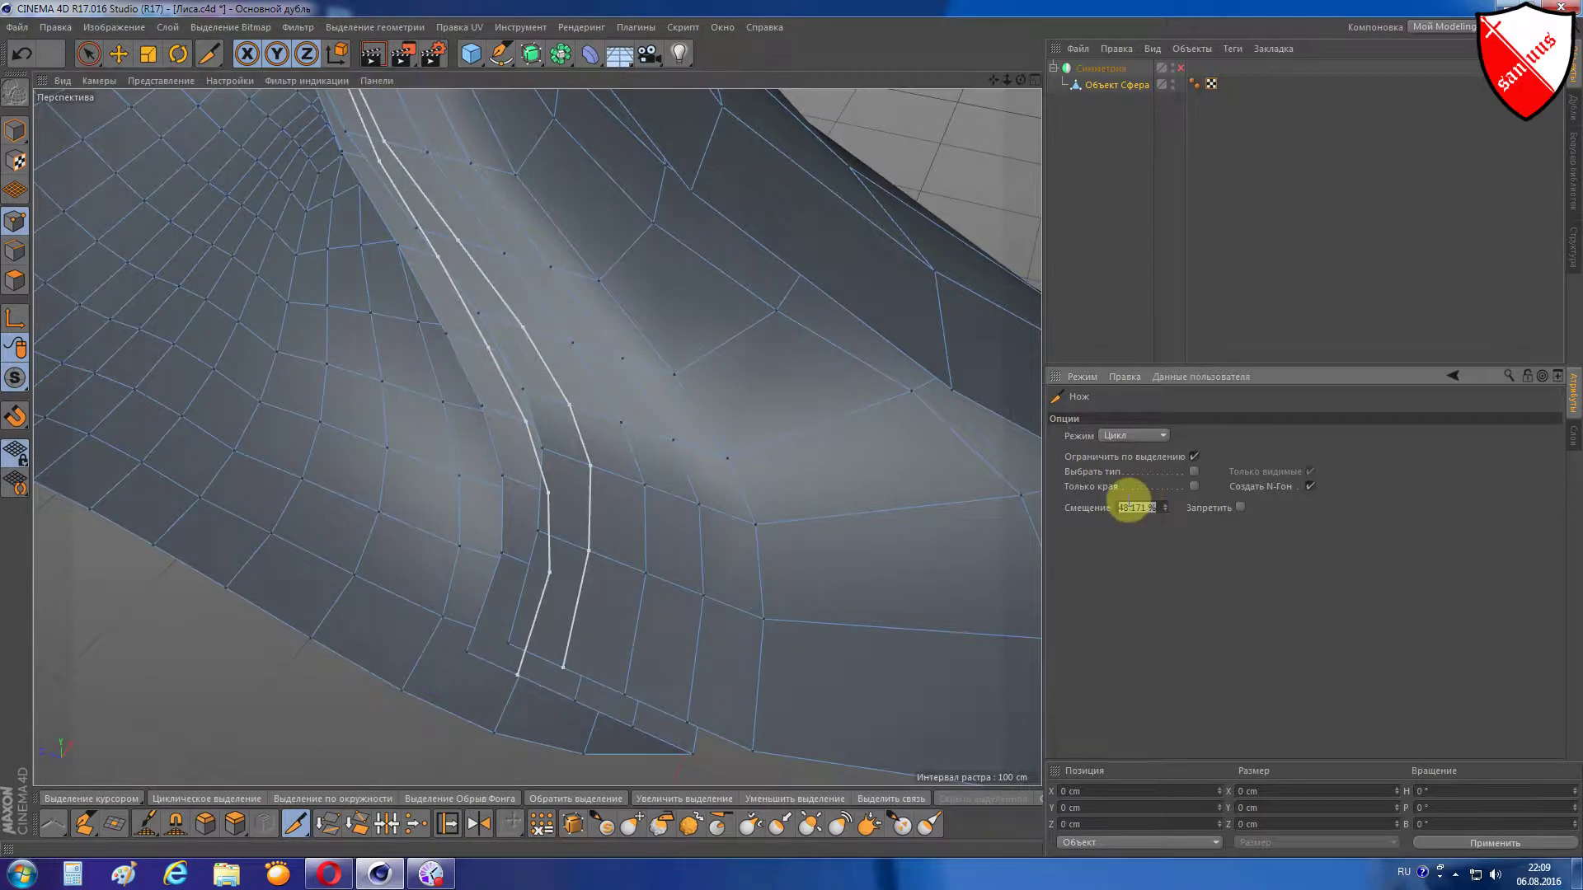
pyautogui.write('50')
pyautogui.press('Return')
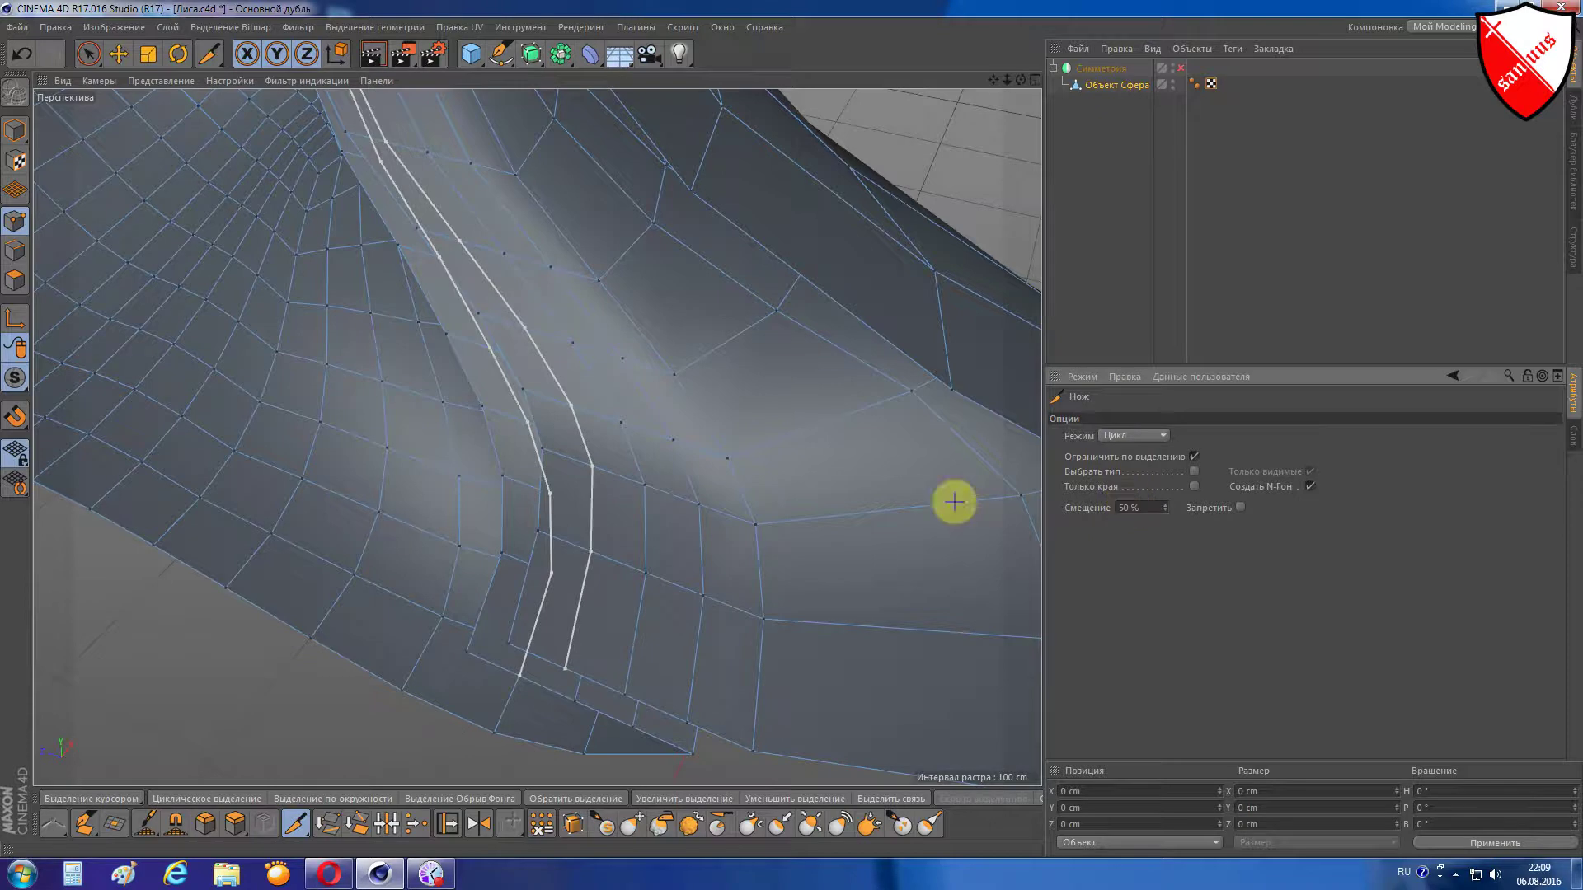
pyautogui.moveTo(560, 658)
pyautogui.keyDown('alt'); pyautogui.mouseDown()
pyautogui.moveTo(342, 699)
pyautogui.moveTo(445, 621)
pyautogui.moveTo(554, 375)
pyautogui.mouseUp(); pyautogui.keyUp('alt')
pyautogui.moveTo(1021, 80); pyautogui.dragTo(537, 437)
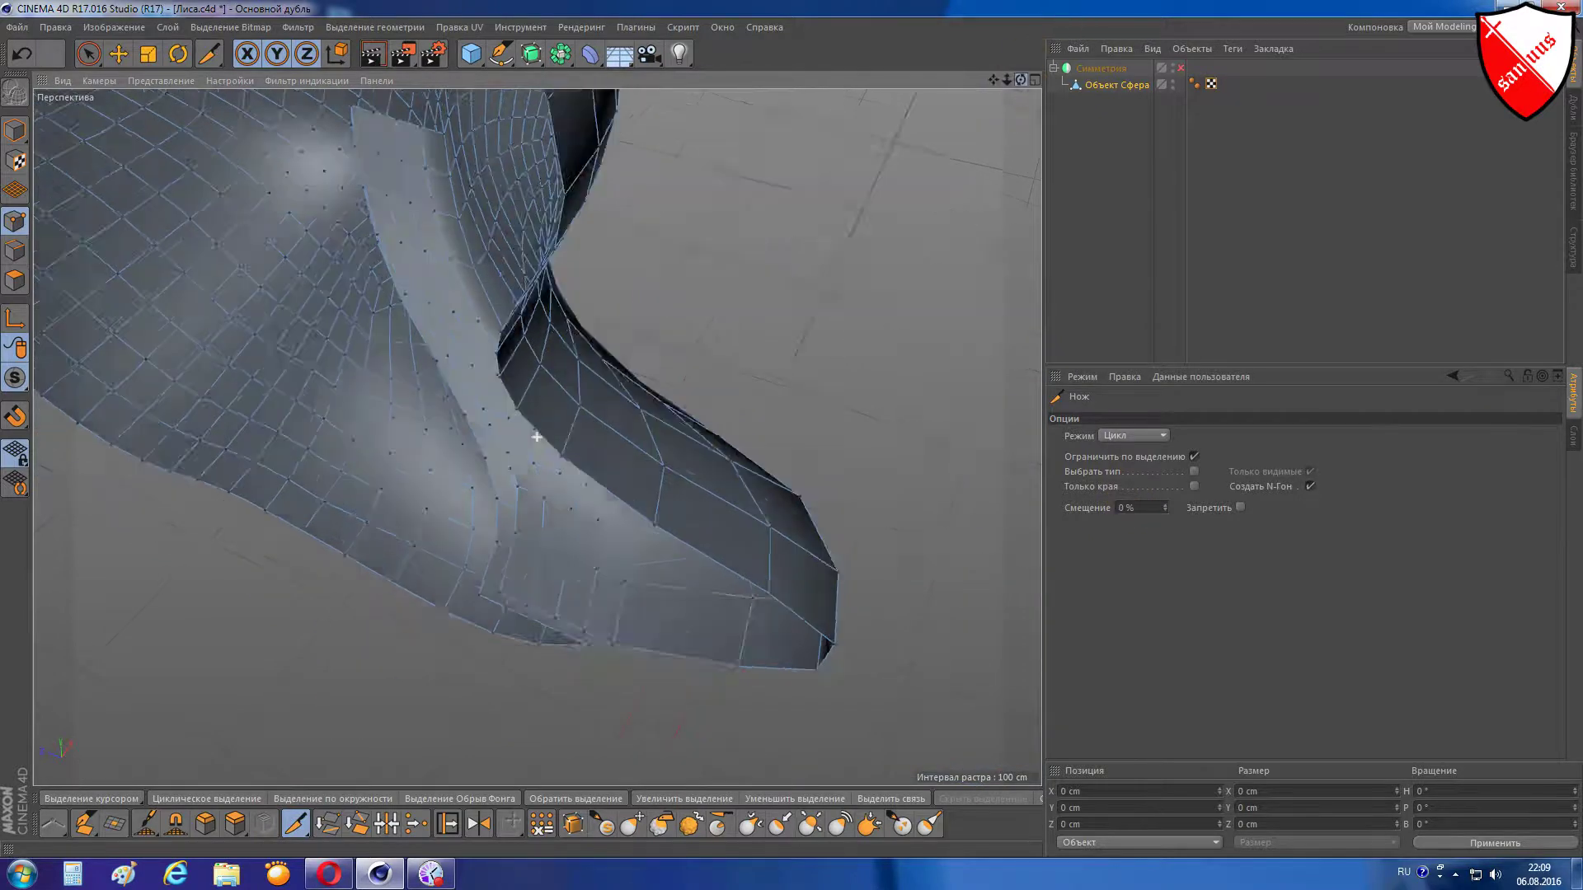
pyautogui.moveTo(1021, 80); pyautogui.dragTo(1022, 82)
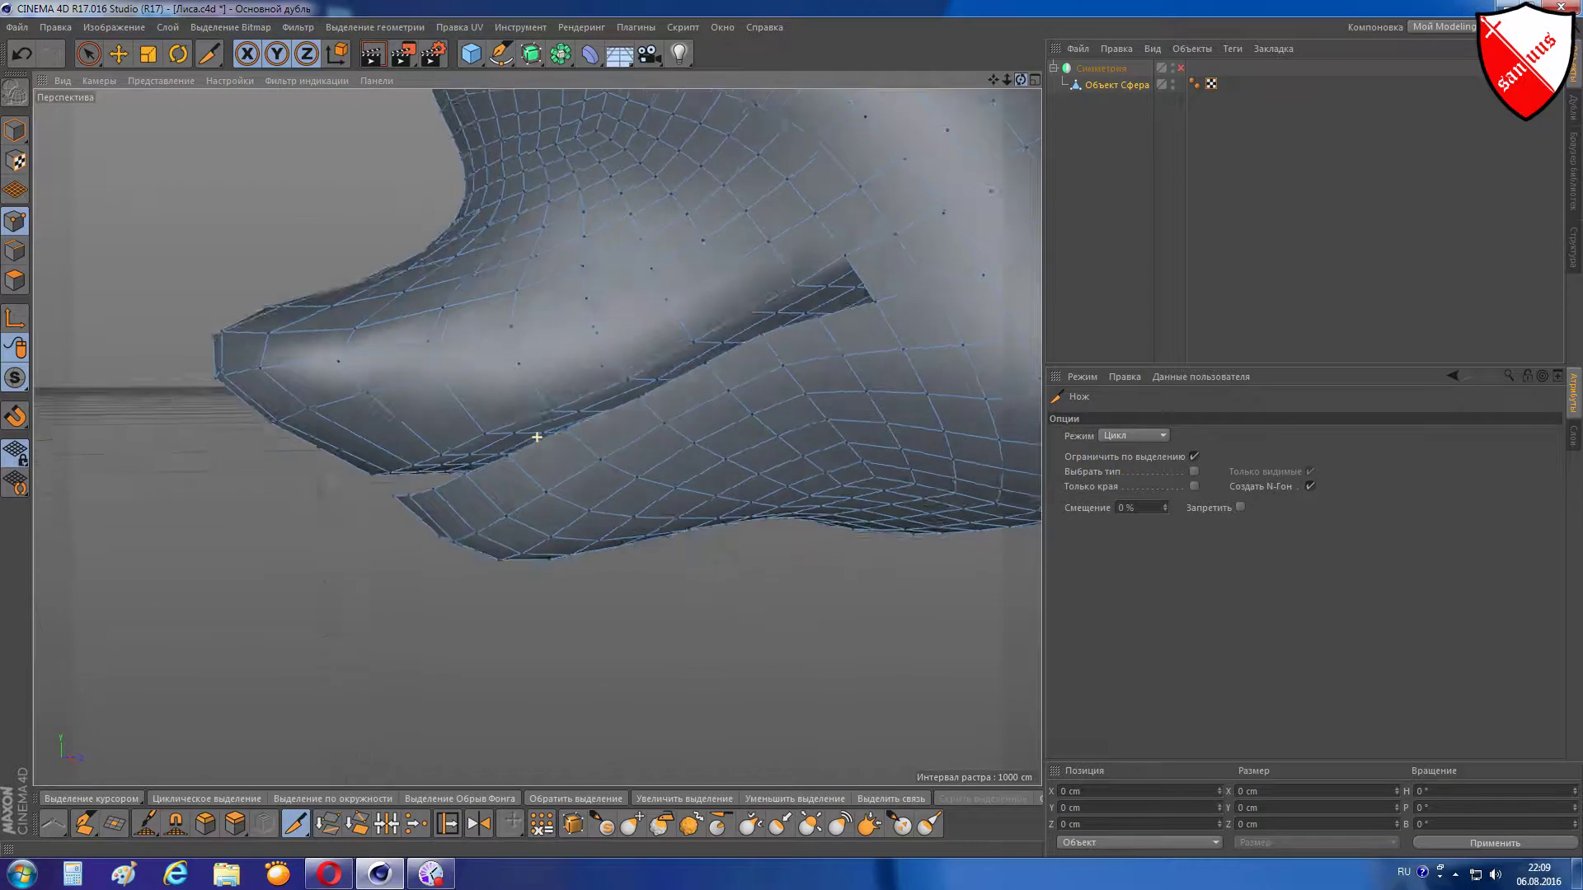
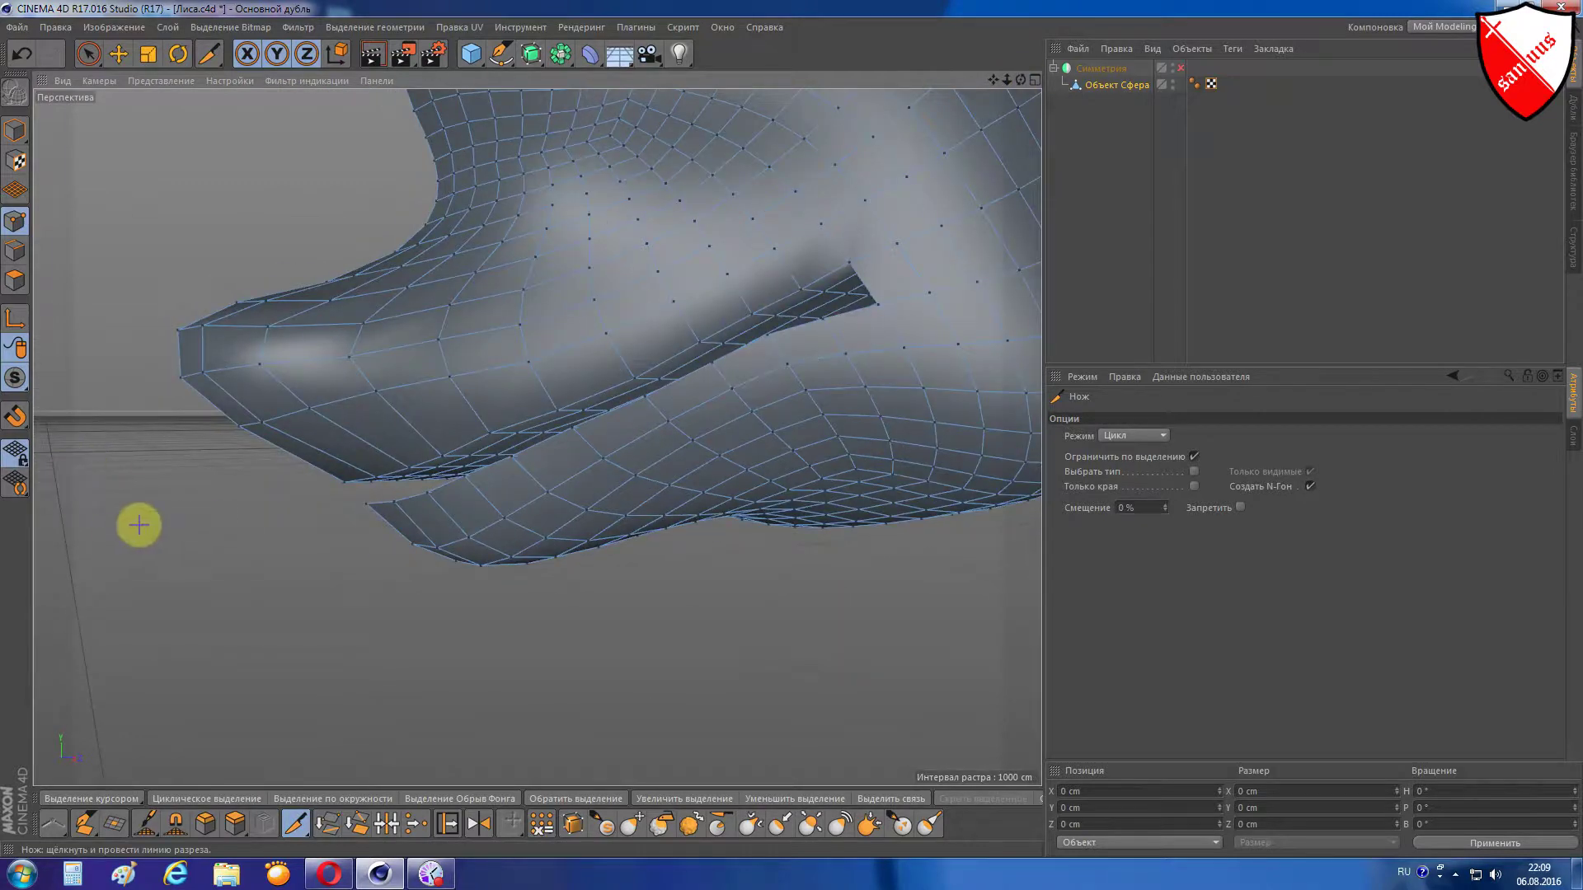
# - Set the Brush tool to Smooth mode with 15 % intensity and a 10 cm radius
pyautogui.click(145, 824)
pyautogui.click(1366, 450)
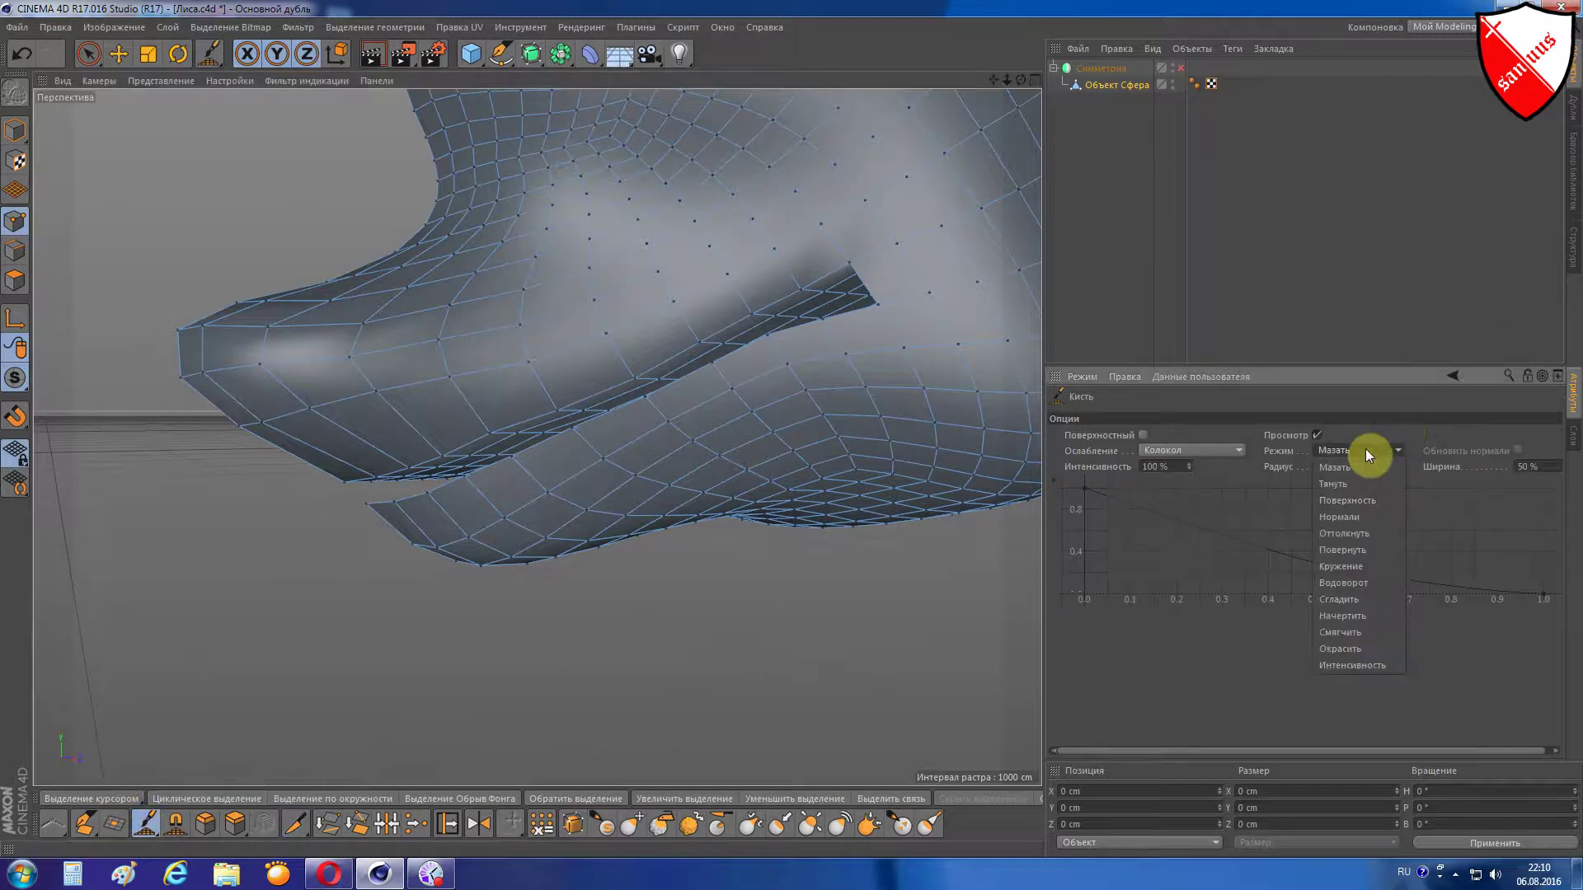
pyautogui.click(1350, 600)
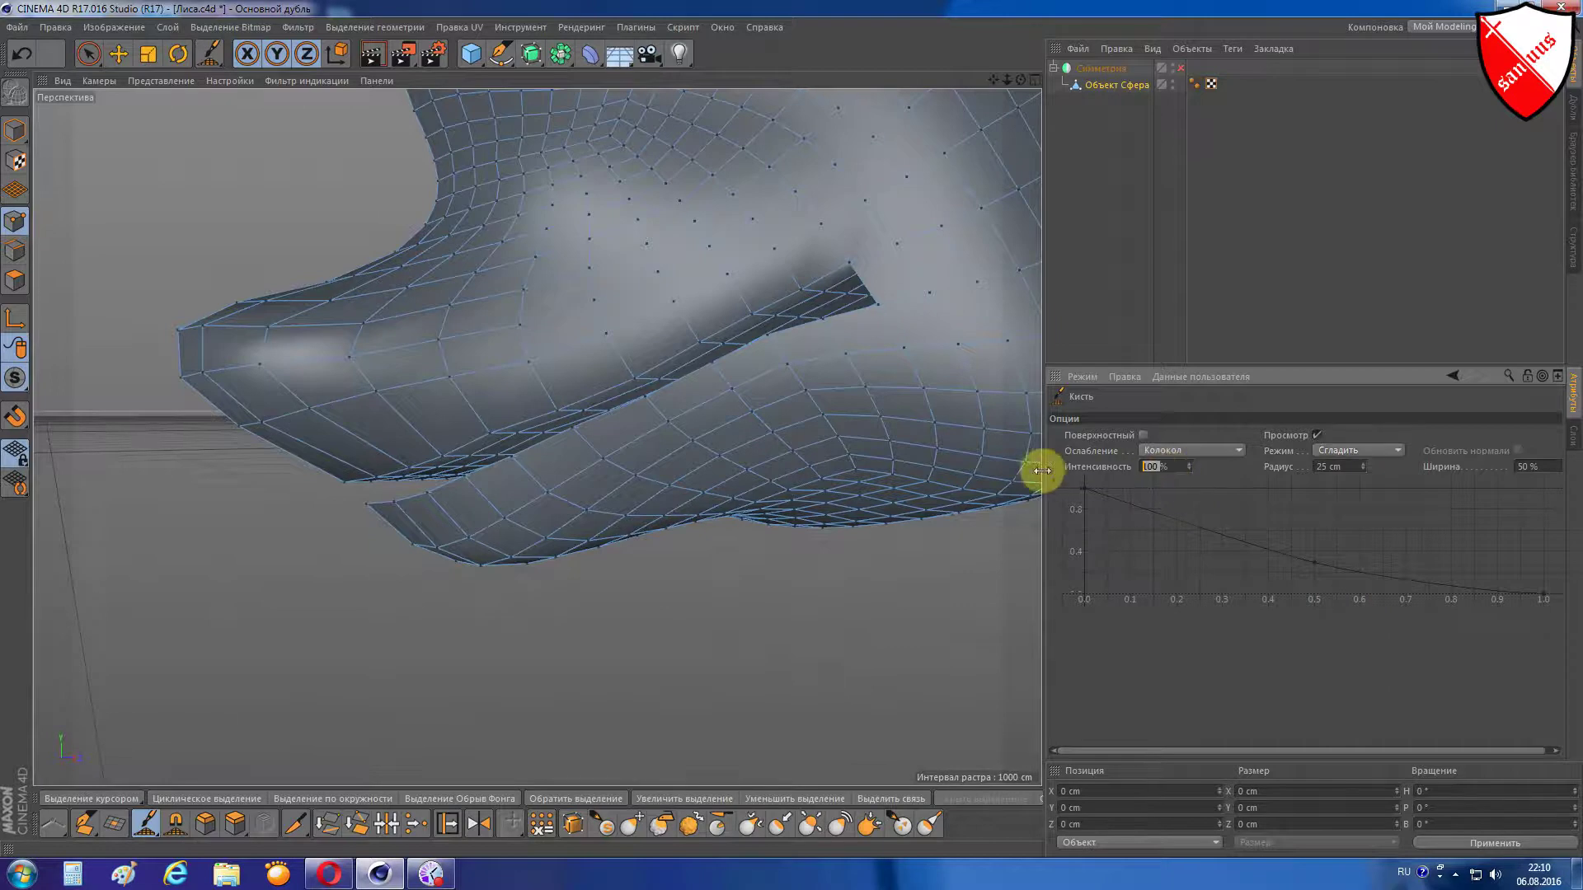
pyautogui.write('15')
pyautogui.press('Return')
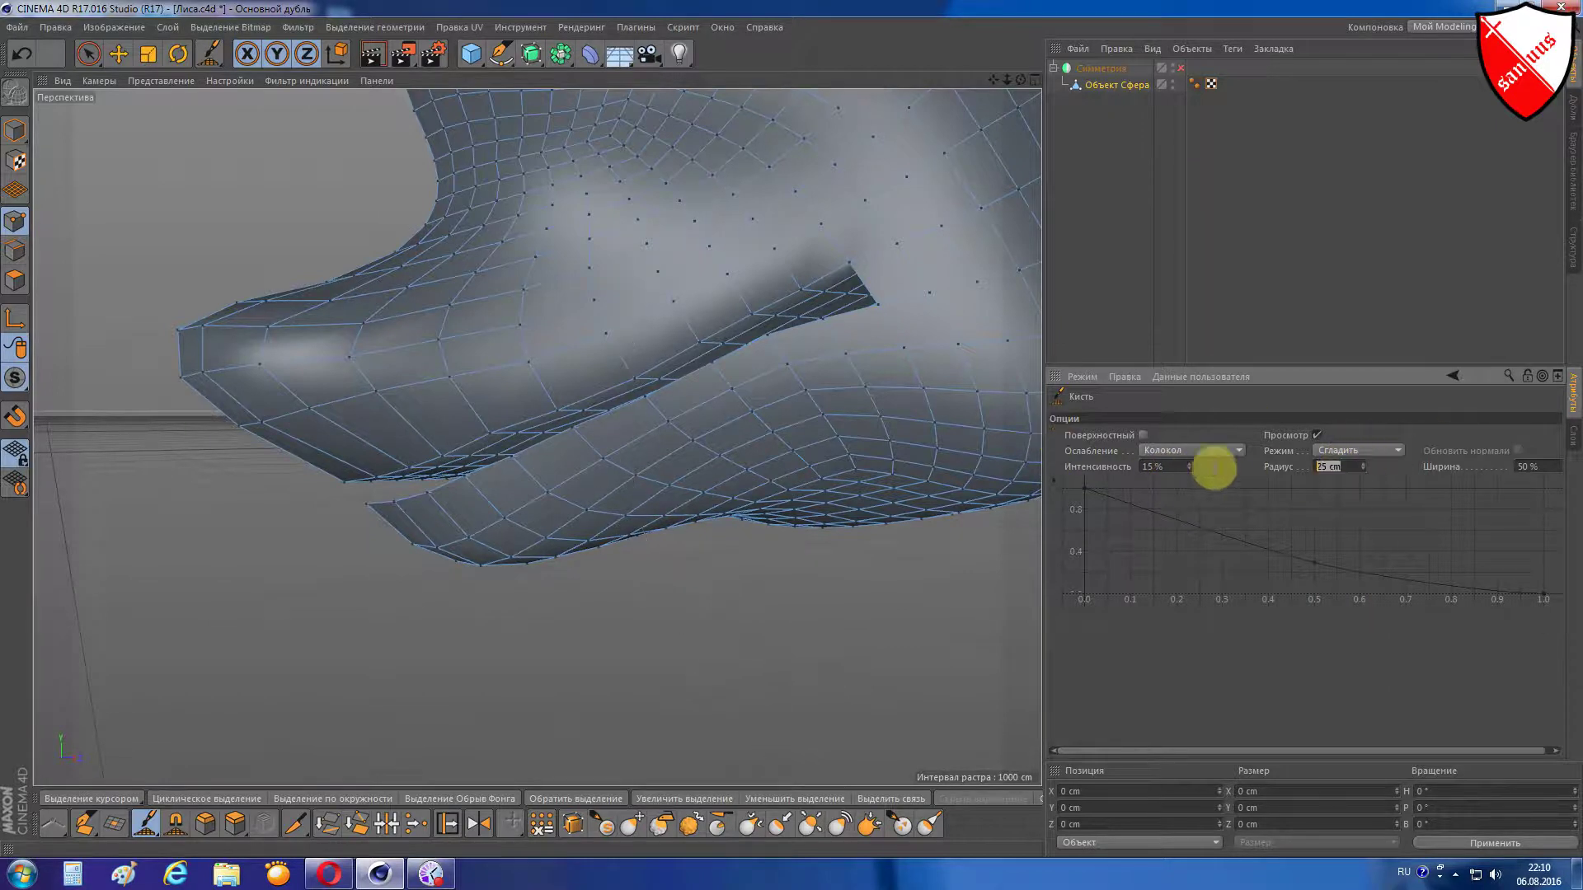
pyautogui.write('10')
pyautogui.press('Return')
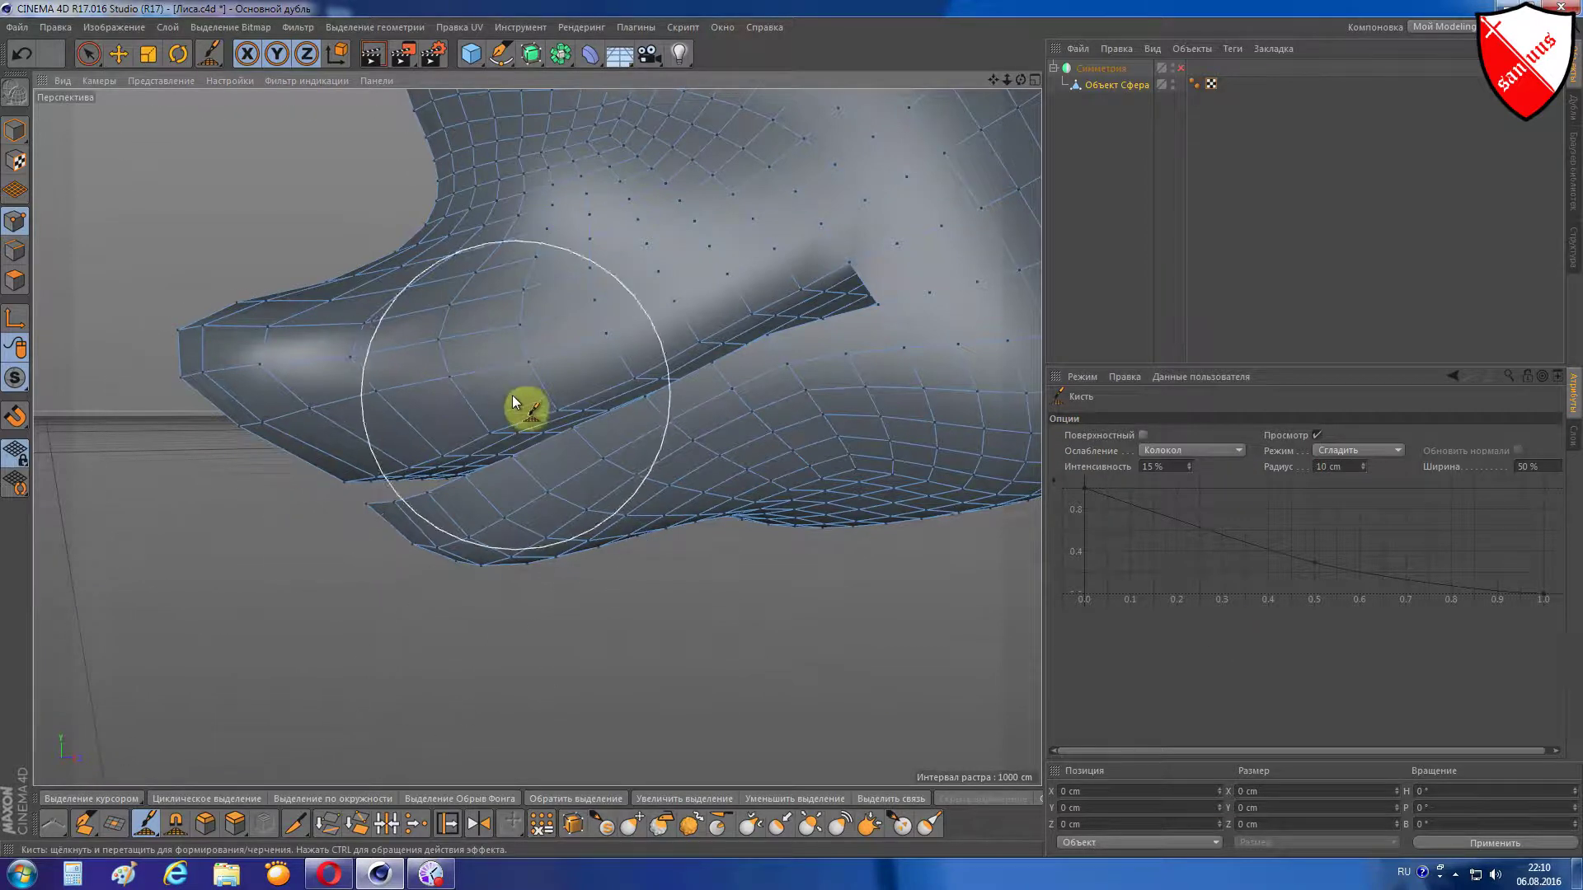
# - Smooth the slit tip, lower lip and slit edges, then set the brush radius to 5 cm
pyautogui.scroll(1, 651, 397)
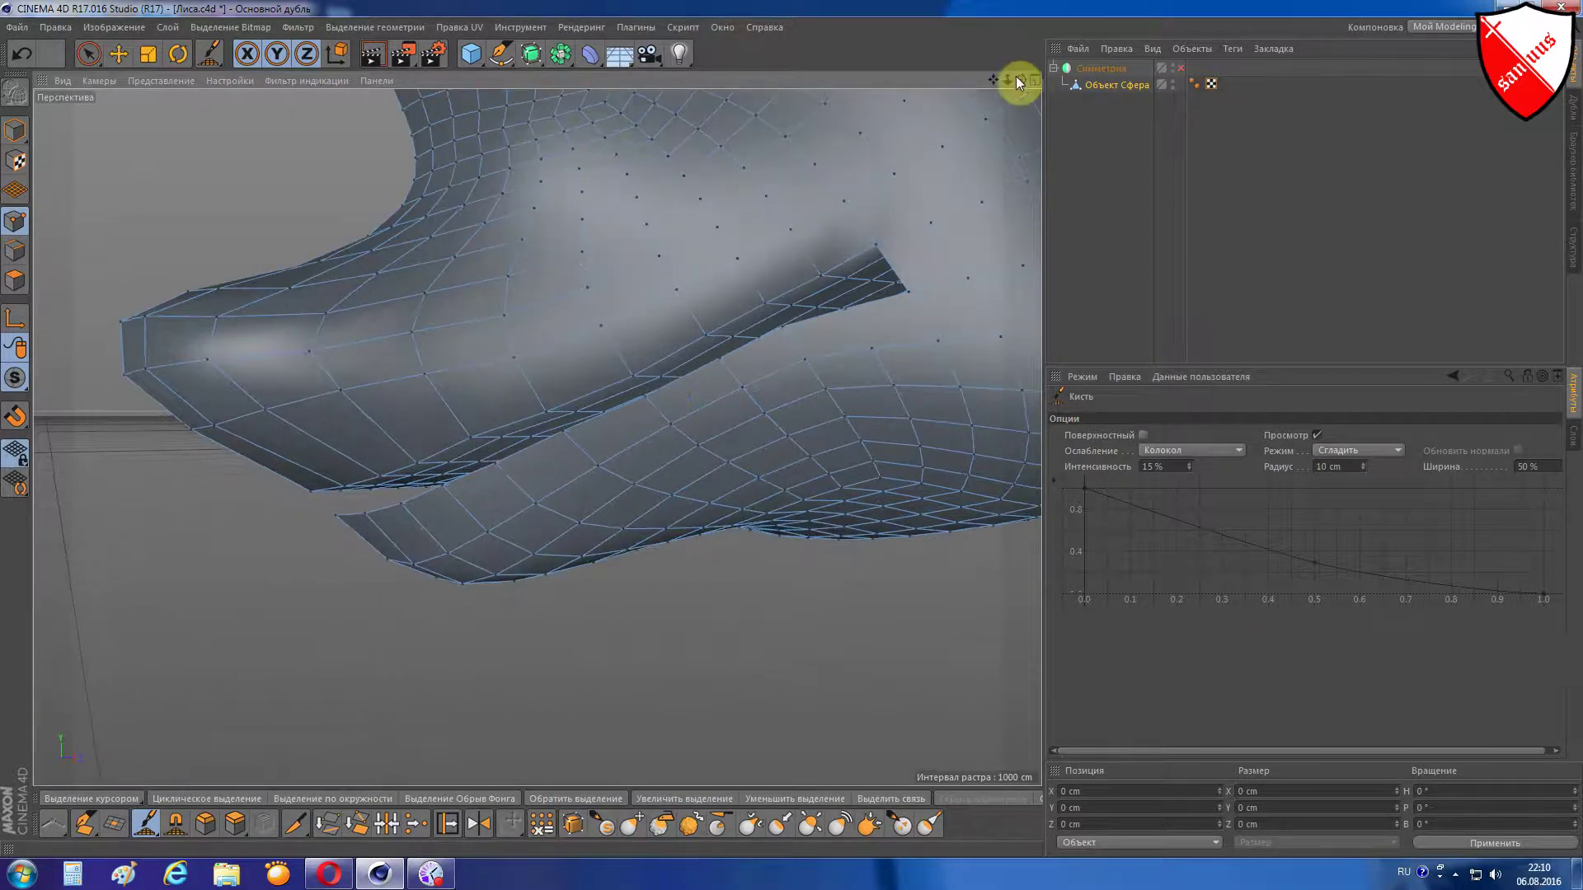
pyautogui.moveTo(1017, 78); pyautogui.dragTo(923, 302)
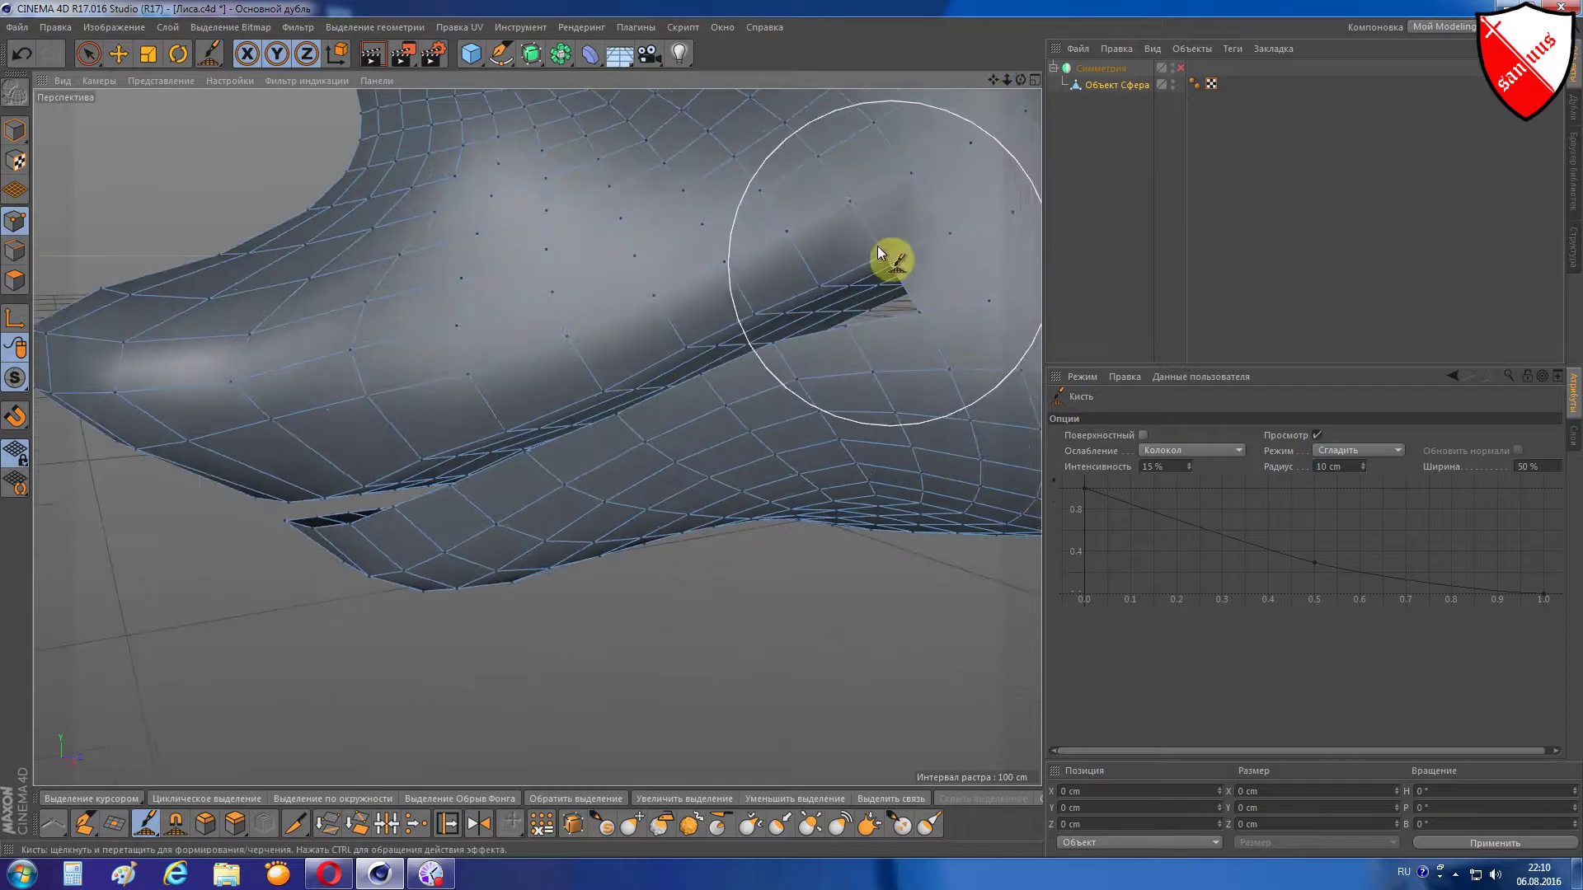
pyautogui.moveTo(877, 246)
pyautogui.mouseDown()
pyautogui.moveTo(908, 328)
pyautogui.moveTo(778, 334)
pyautogui.moveTo(717, 360)
pyautogui.moveTo(681, 406)
pyautogui.moveTo(496, 440)
pyautogui.moveTo(368, 516)
pyautogui.moveTo(363, 537)
pyautogui.moveTo(477, 452)
pyautogui.moveTo(537, 437)
pyautogui.mouseUp()
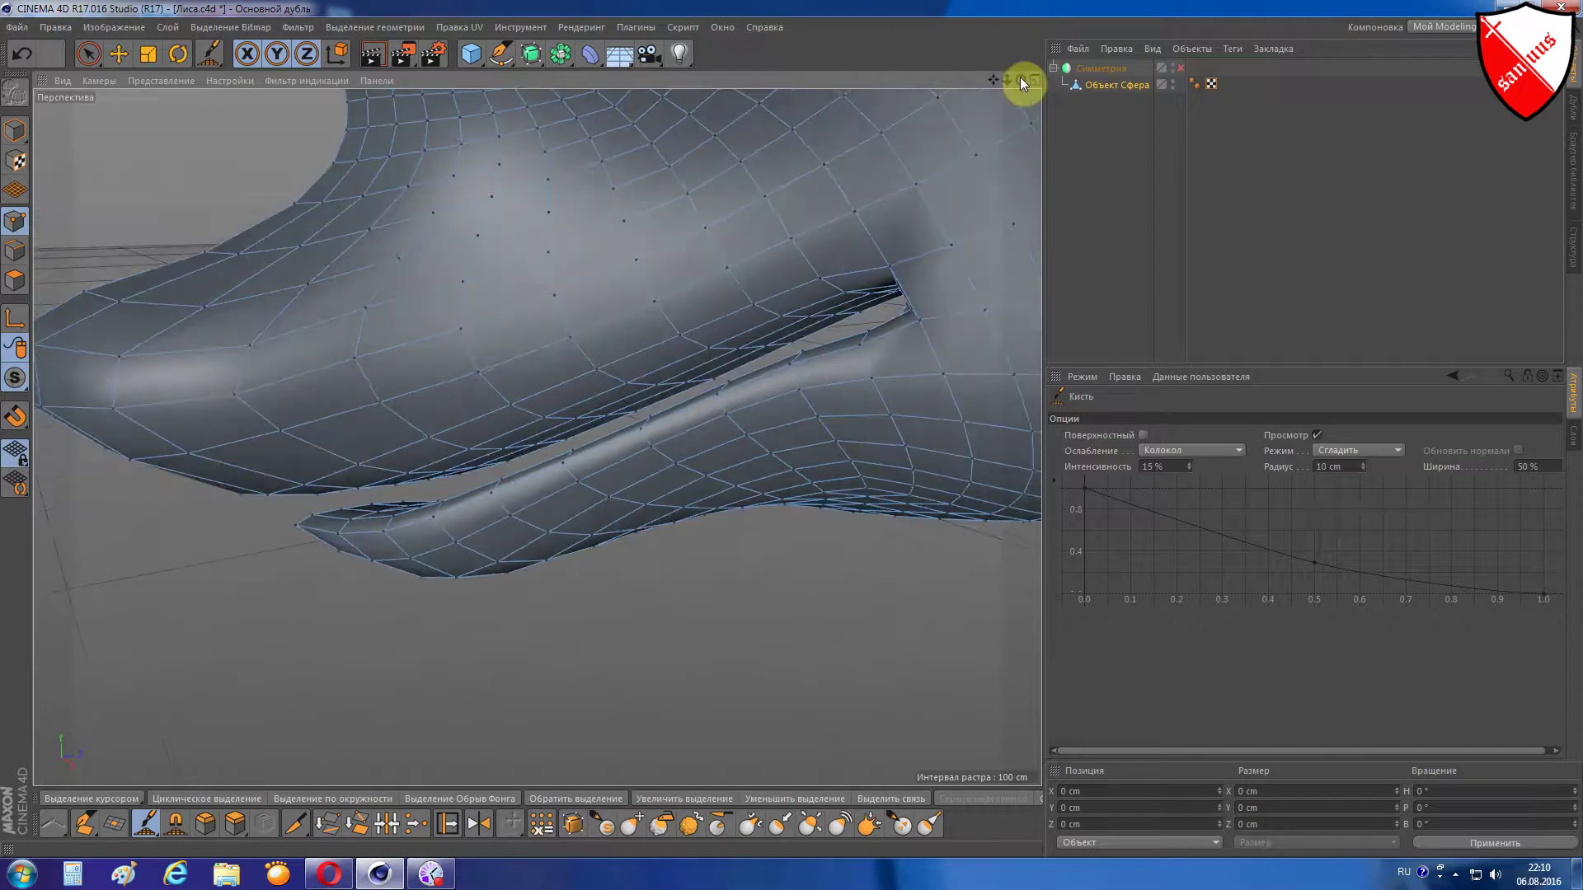
pyautogui.moveTo(313, 519); pyautogui.dragTo(527, 482)
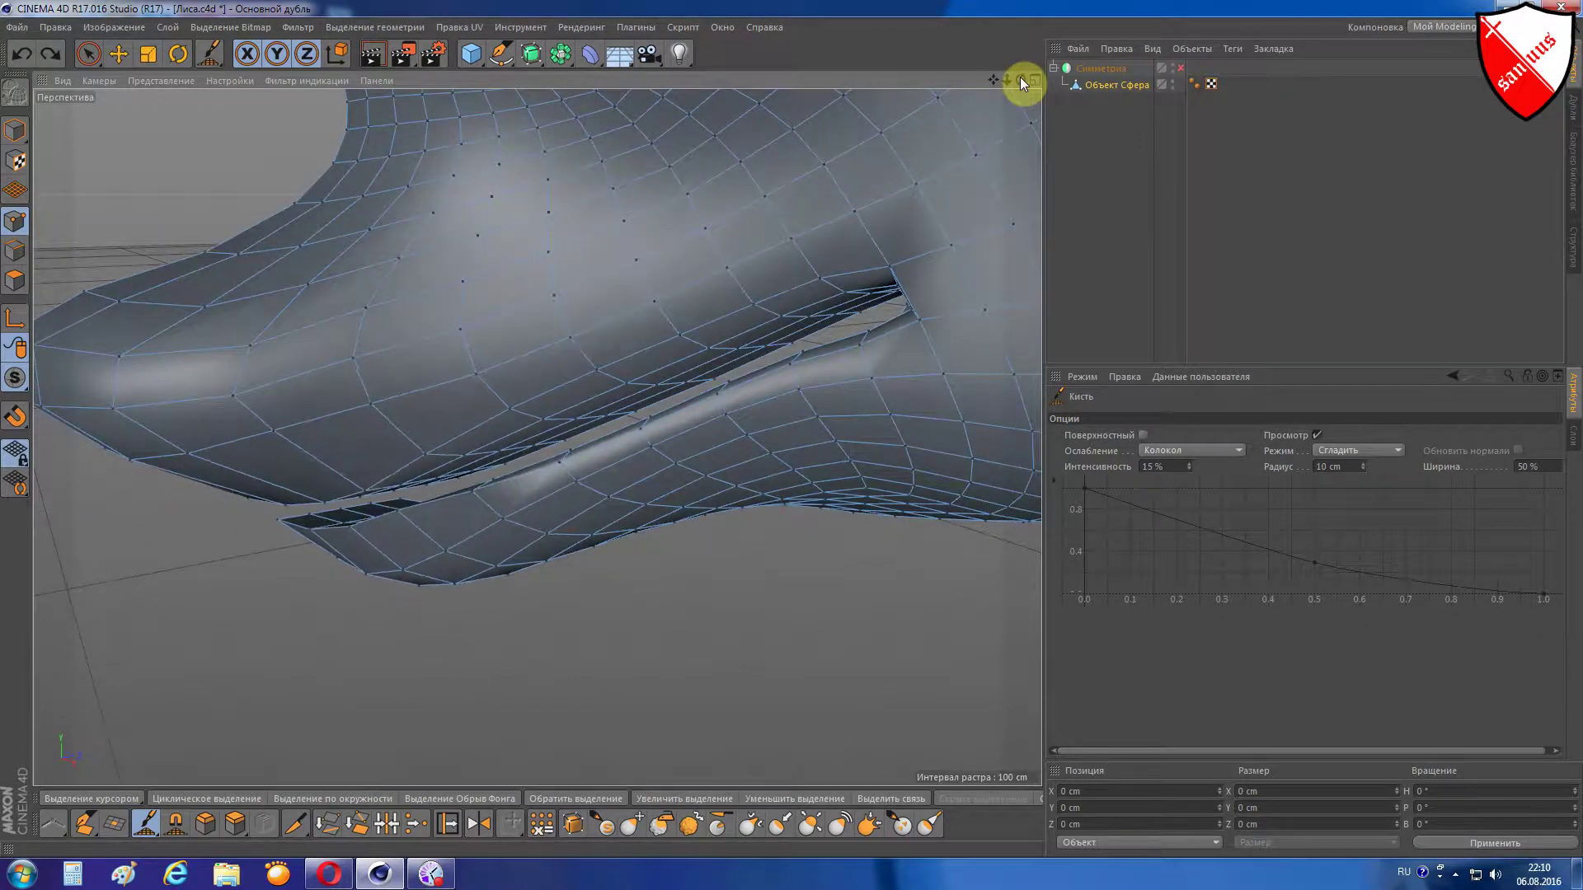
pyautogui.moveTo(428, 487); pyautogui.dragTo(742, 387)
pyautogui.moveTo(577, 421); pyautogui.dragTo(792, 366)
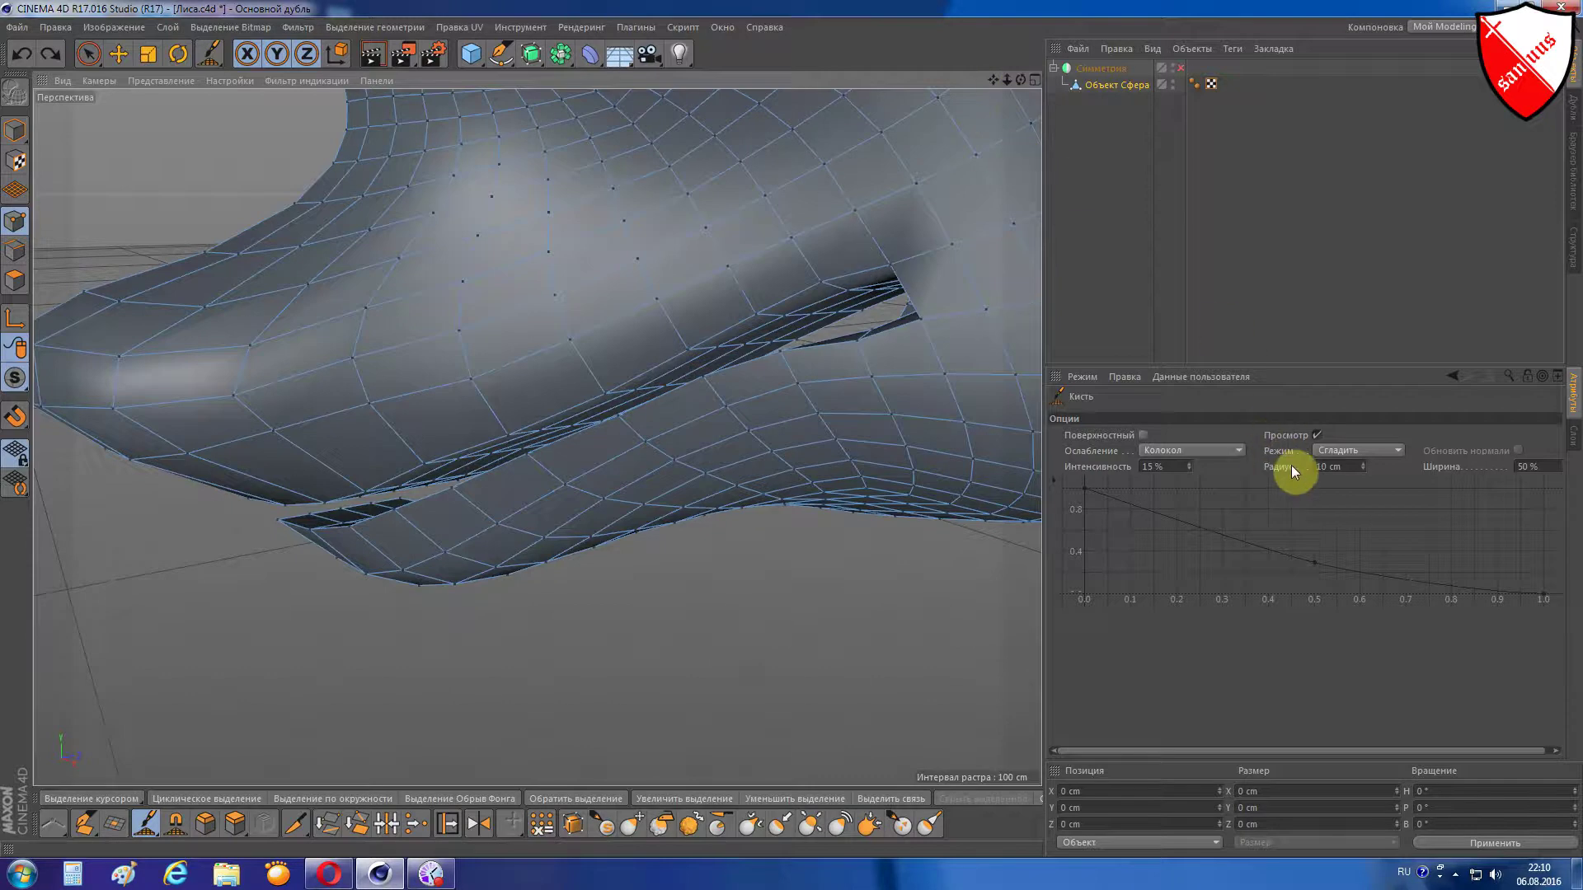
pyautogui.click(1350, 467)
pyautogui.write('5')
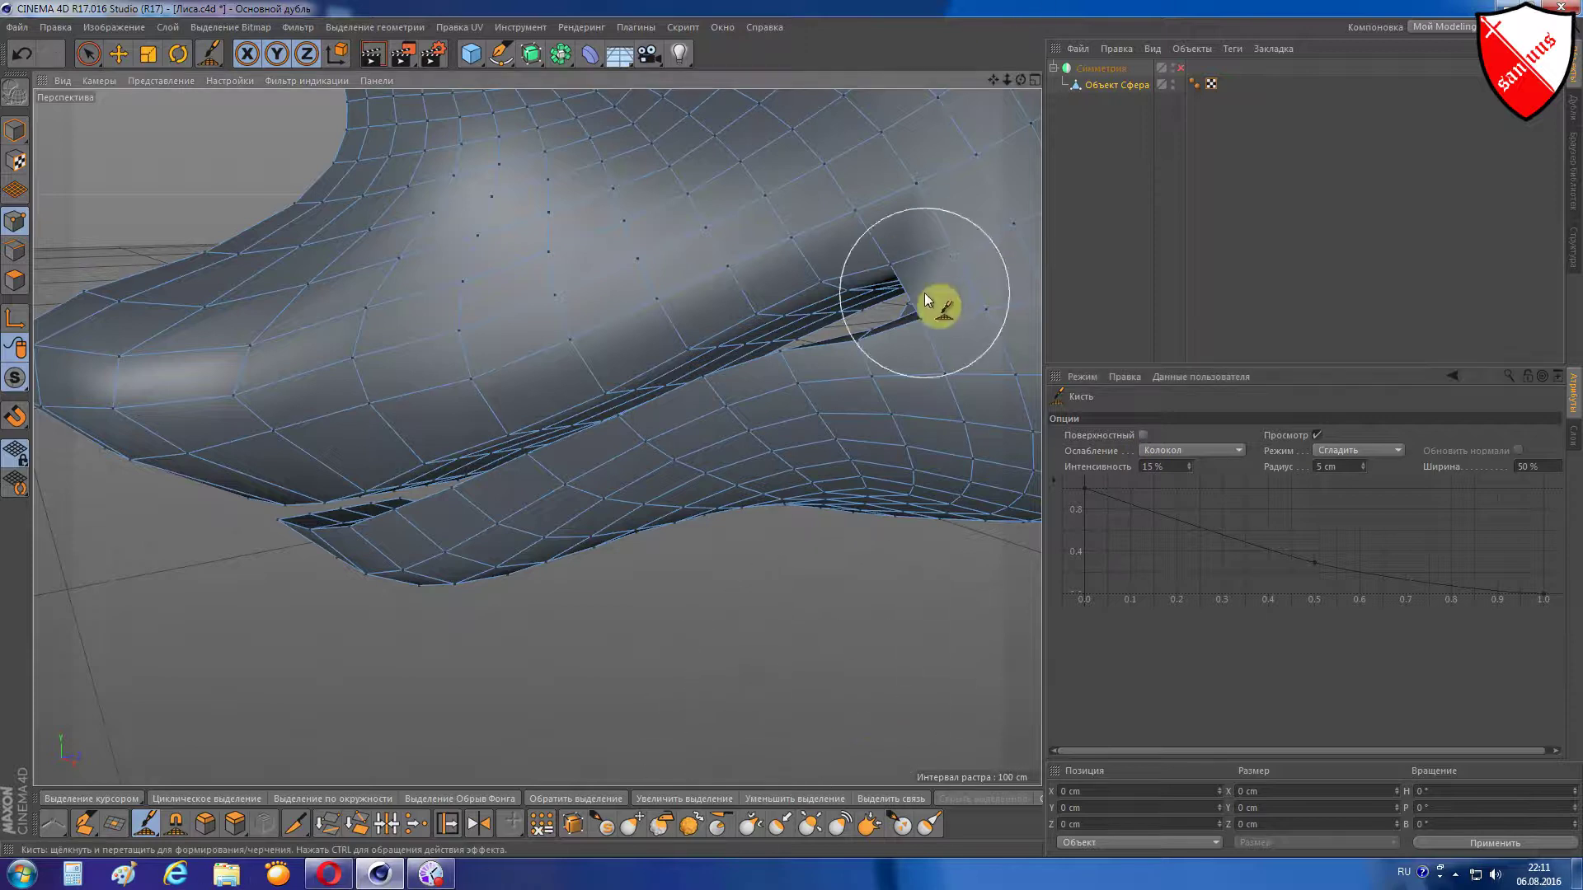
# - Smooth the mouth corner and the left edge of the lower lip
pyautogui.moveTo(894, 280)
pyautogui.mouseDown()
pyautogui.moveTo(897, 307)
pyautogui.moveTo(936, 283)
pyautogui.moveTo(901, 223)
pyautogui.mouseUp()
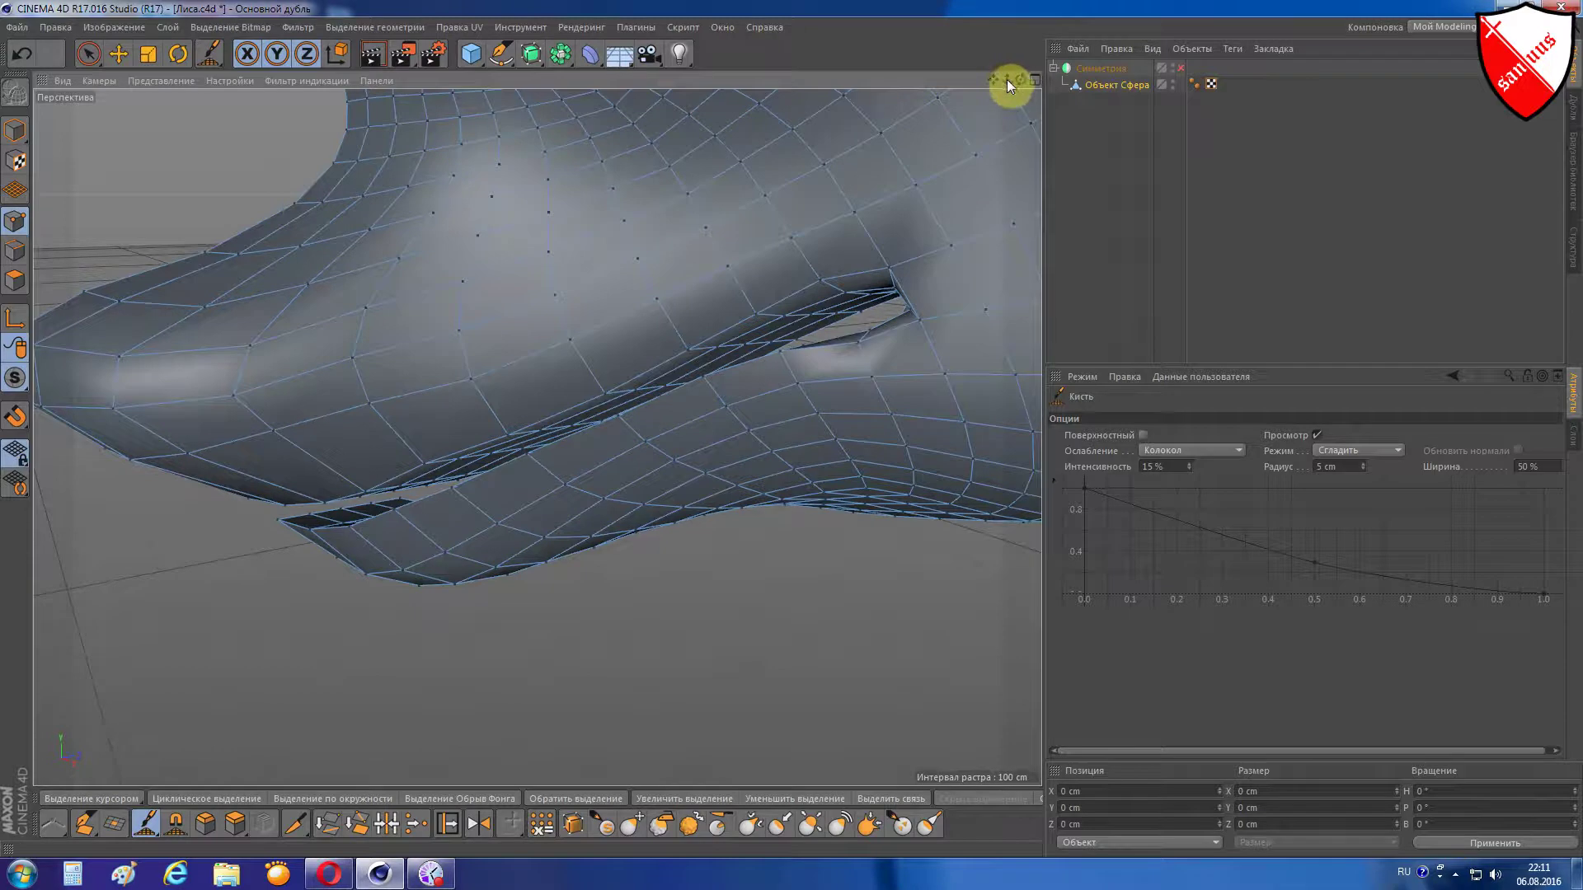
pyautogui.moveTo(1020, 79); pyautogui.dragTo(1015, 111)
pyautogui.moveTo(814, 364)
pyautogui.mouseDown()
pyautogui.moveTo(722, 377)
pyautogui.moveTo(531, 450)
pyautogui.moveTo(448, 505)
pyautogui.moveTo(256, 571)
pyautogui.moveTo(604, 432)
pyautogui.mouseUp()
pyautogui.click(1187, 66)
pyautogui.moveTo(1026, 80); pyautogui.dragTo(1026, 85)
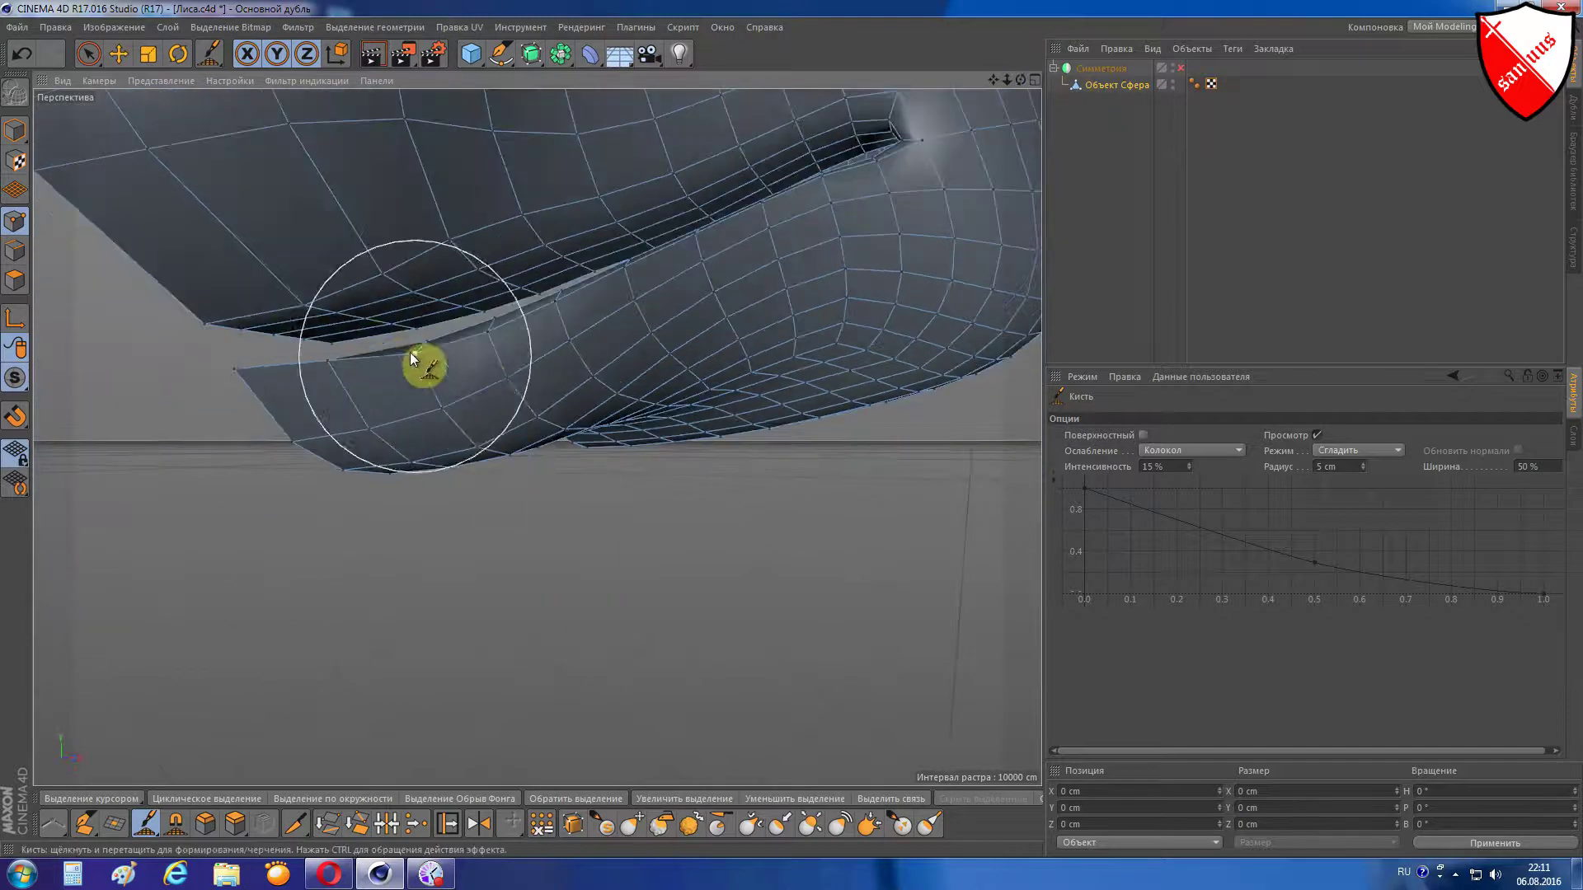
pyautogui.moveTo(408, 353)
pyautogui.mouseDown()
pyautogui.moveTo(264, 374)
pyautogui.moveTo(423, 358)
pyautogui.moveTo(828, 186)
pyautogui.moveTo(496, 330)
pyautogui.moveTo(260, 386)
pyautogui.moveTo(305, 381)
pyautogui.mouseUp()
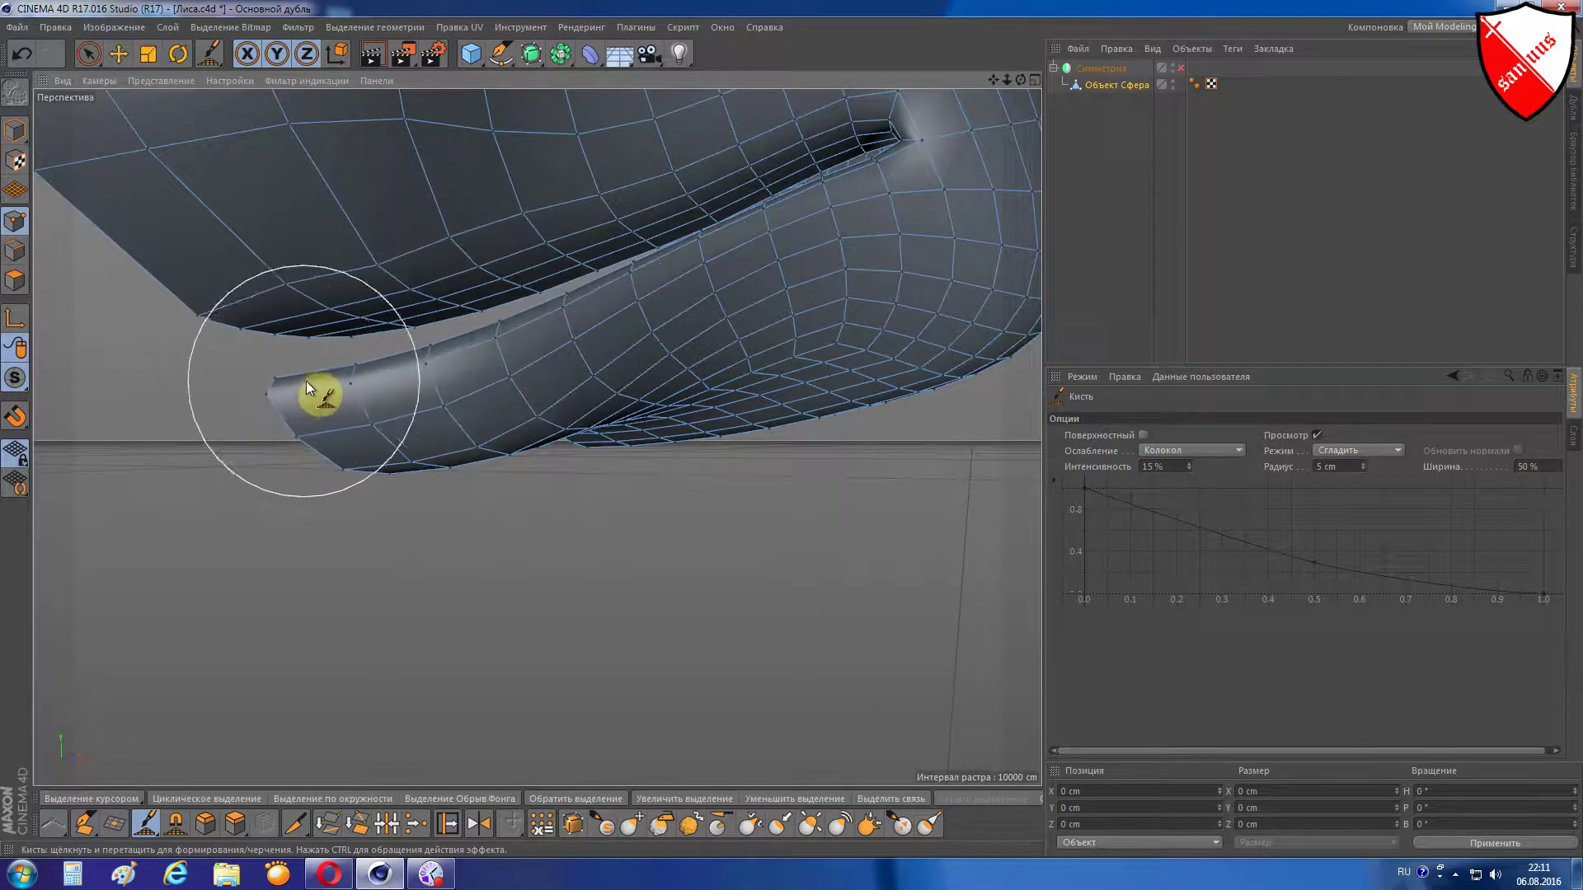
# - Smooth the crease along the mouth slit and the lower lip's front edge
pyautogui.moveTo(1019, 85)
pyautogui.mouseDown()
pyautogui.moveTo(537, 437)
pyautogui.moveTo(396, 459)
pyautogui.mouseUp()
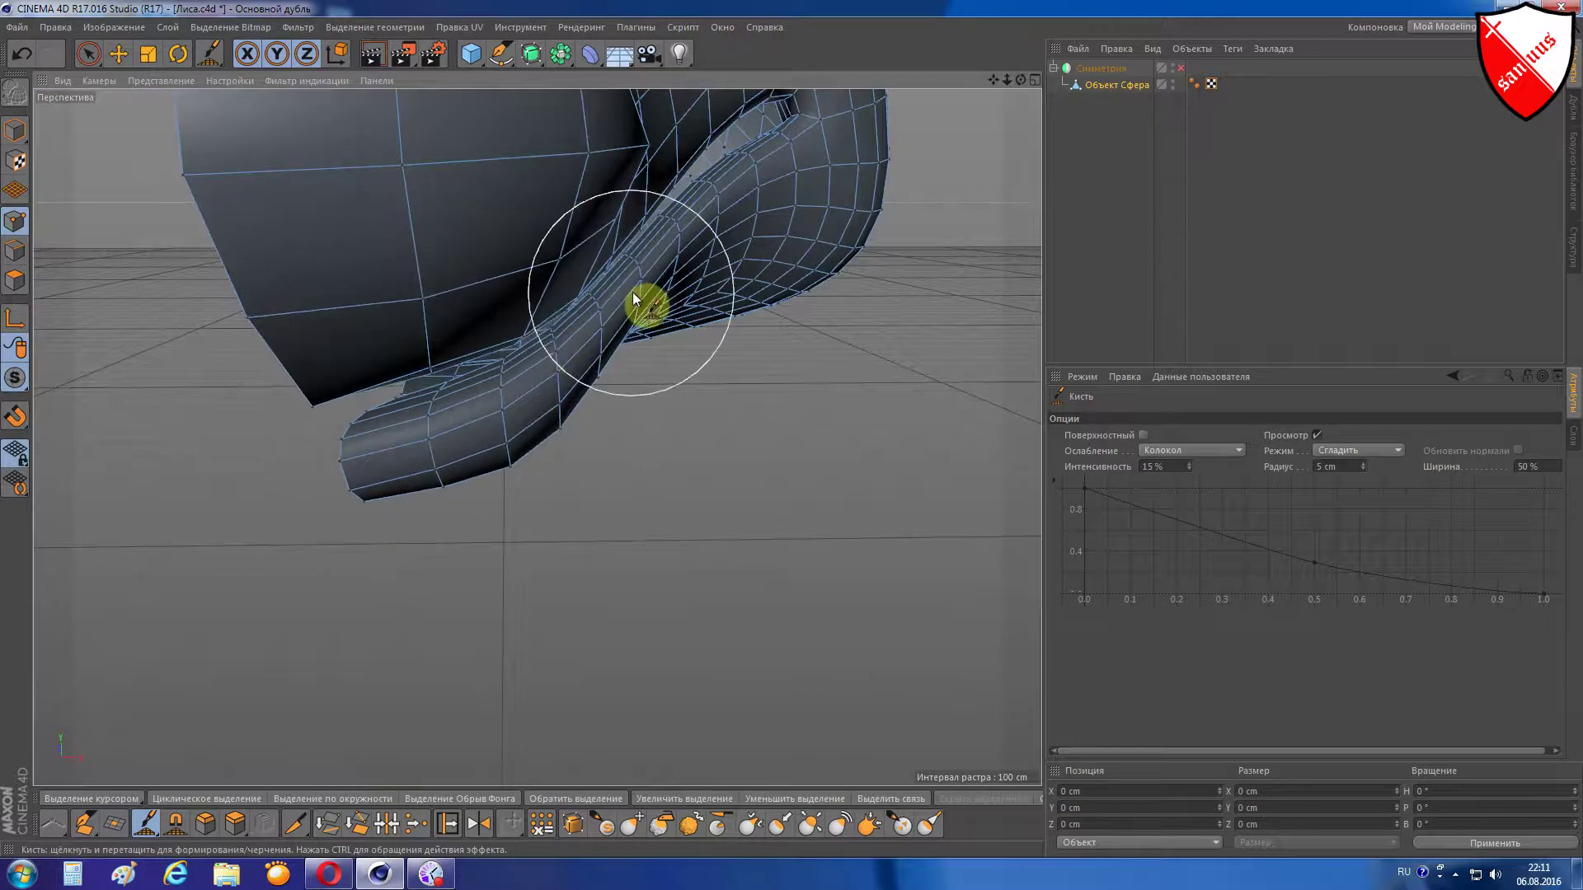
pyautogui.scroll(-3, 726, 202)
pyautogui.moveTo(1001, 84); pyautogui.dragTo(753, 388)
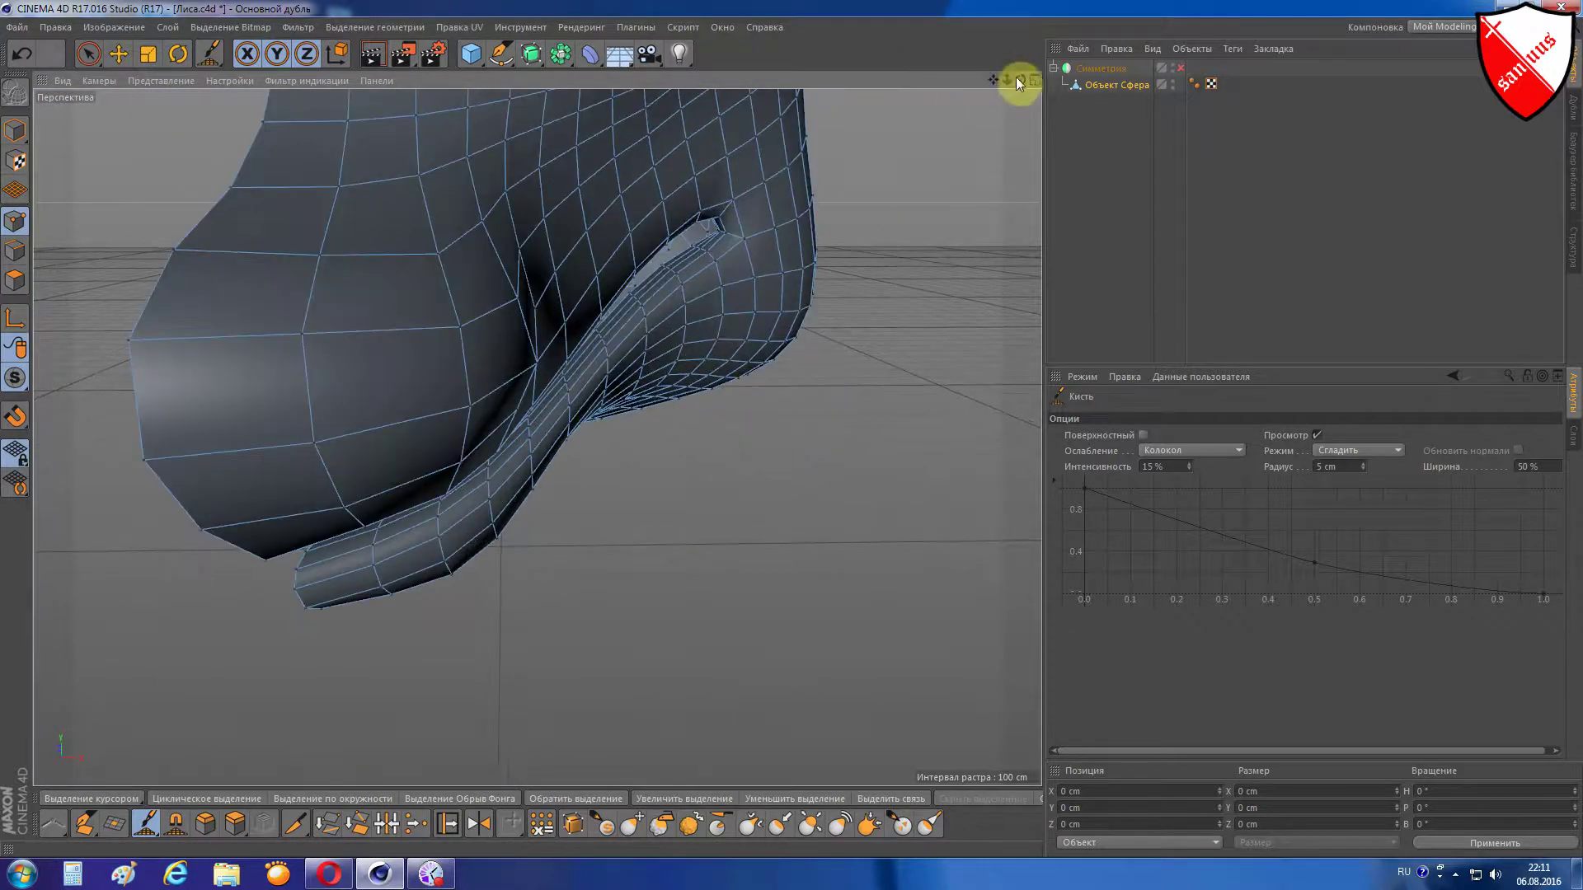
pyautogui.moveTo(1020, 83)
pyautogui.mouseDown()
pyautogui.moveTo(442, 501)
pyautogui.moveTo(957, 284)
pyautogui.mouseUp()
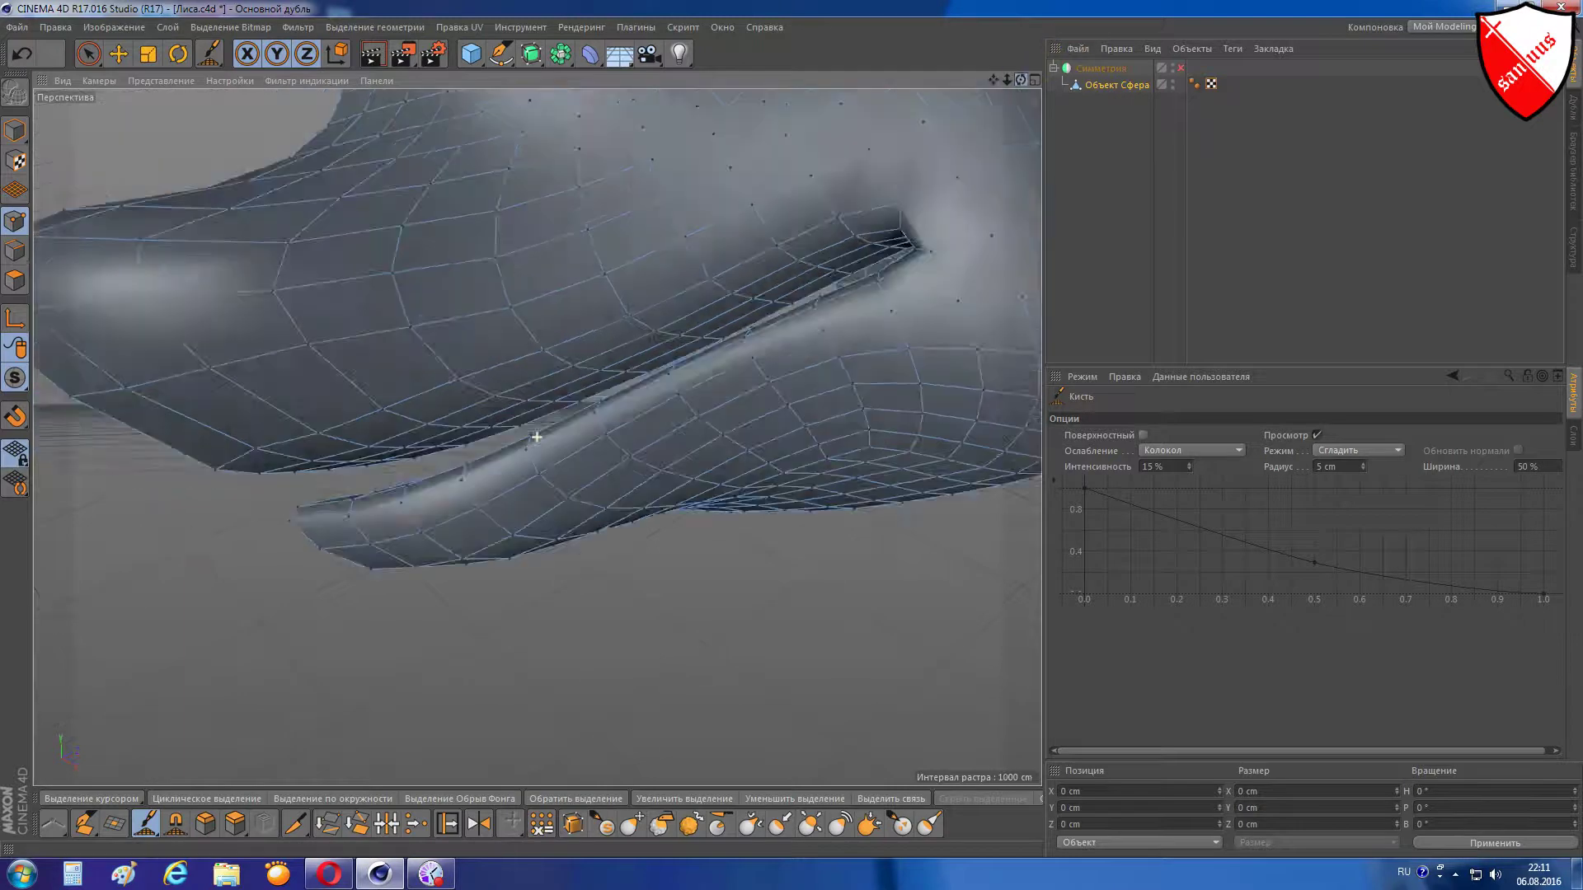
pyautogui.moveTo(1020, 80); pyautogui.dragTo(1022, 77)
pyautogui.moveTo(835, 224)
pyautogui.mouseDown()
pyautogui.moveTo(911, 211)
pyautogui.moveTo(562, 375)
pyautogui.mouseUp()
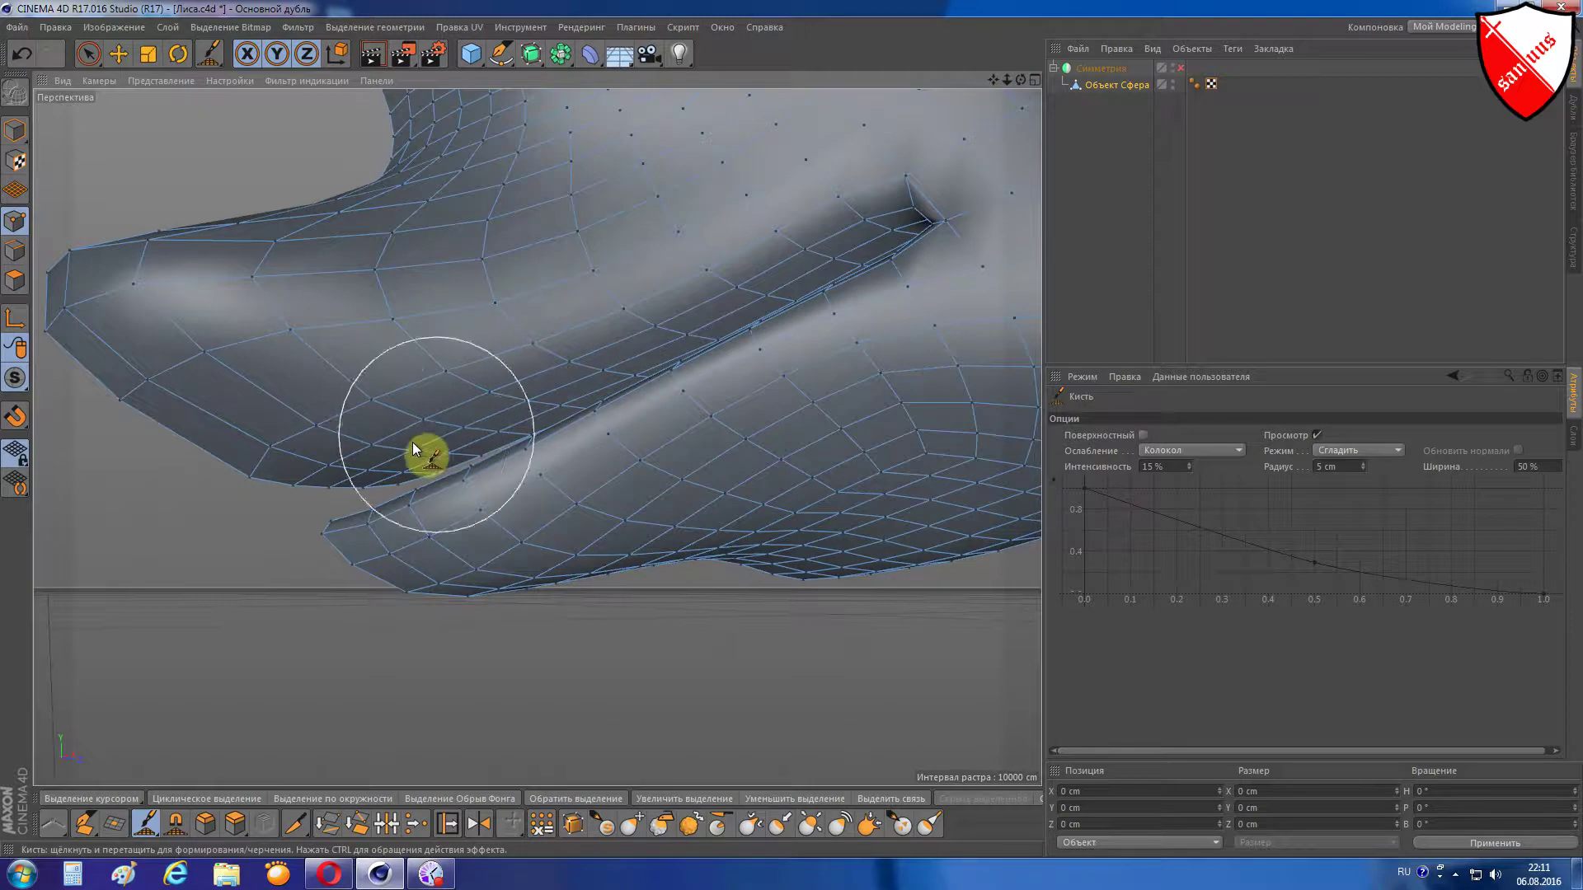
pyautogui.moveTo(413, 443)
pyautogui.mouseDown()
pyautogui.moveTo(282, 467)
pyautogui.moveTo(329, 474)
pyautogui.moveTo(544, 416)
pyautogui.moveTo(586, 371)
pyautogui.moveTo(655, 342)
pyautogui.moveTo(618, 350)
pyautogui.moveTo(848, 294)
pyautogui.moveTo(937, 223)
pyautogui.moveTo(894, 188)
pyautogui.moveTo(1011, 80)
pyautogui.moveTo(1004, 98)
pyautogui.mouseUp()
pyautogui.scroll(-5, 907, 268)
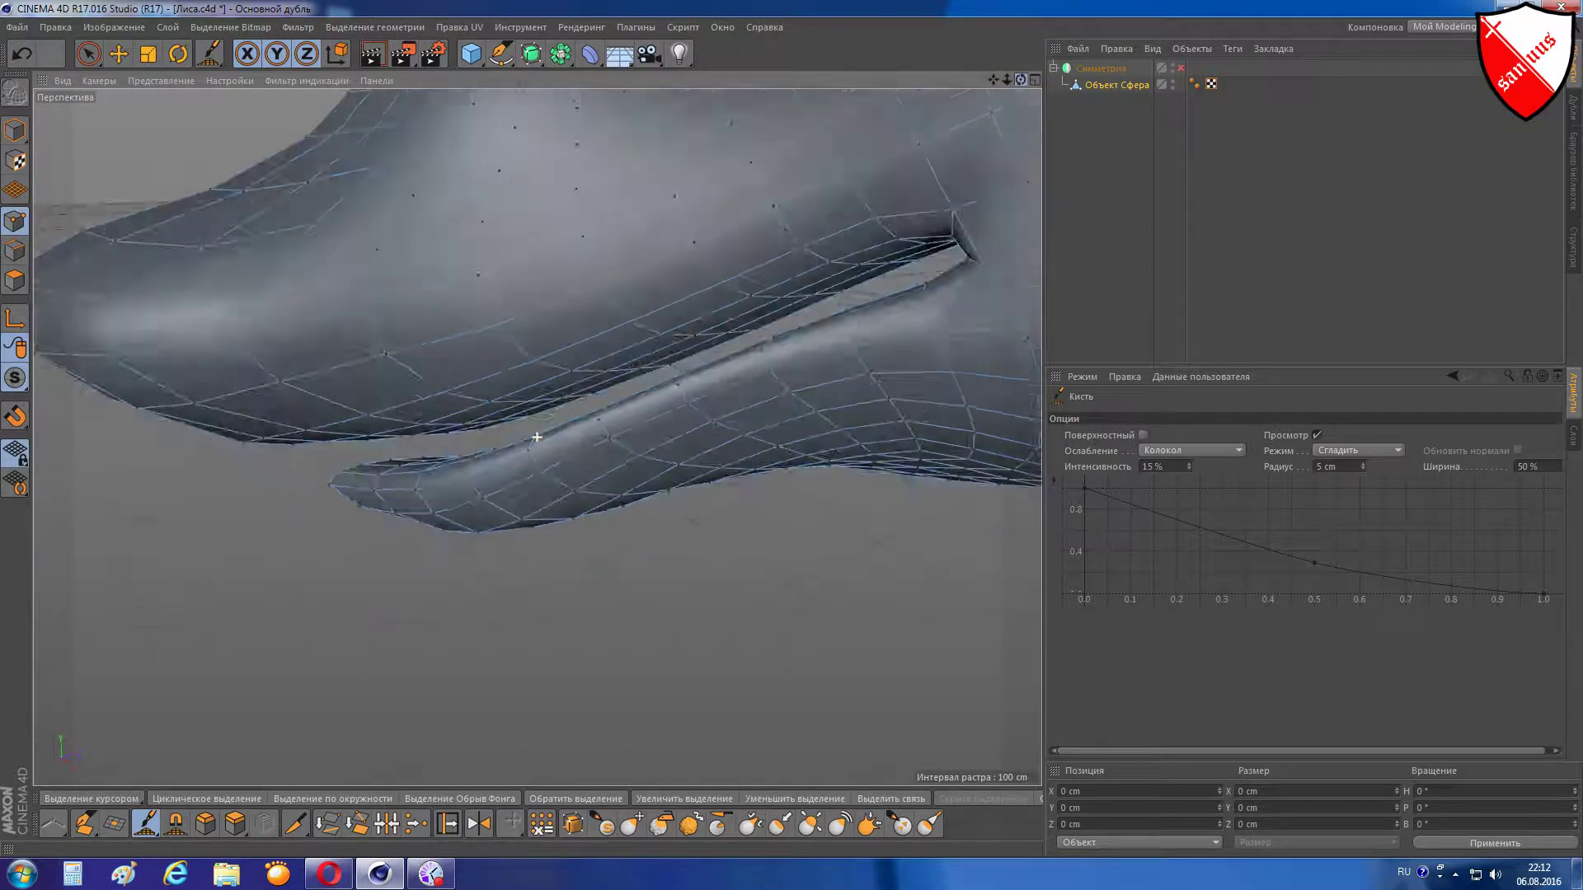
pyautogui.keyDown('alt'); pyautogui.moveTo(824, 272); pyautogui.dragTo(906, 268); pyautogui.keyUp('alt')
pyautogui.keyDown('alt'); pyautogui.moveTo(902, 325); pyautogui.dragTo(918, 282); pyautogui.keyUp('alt')
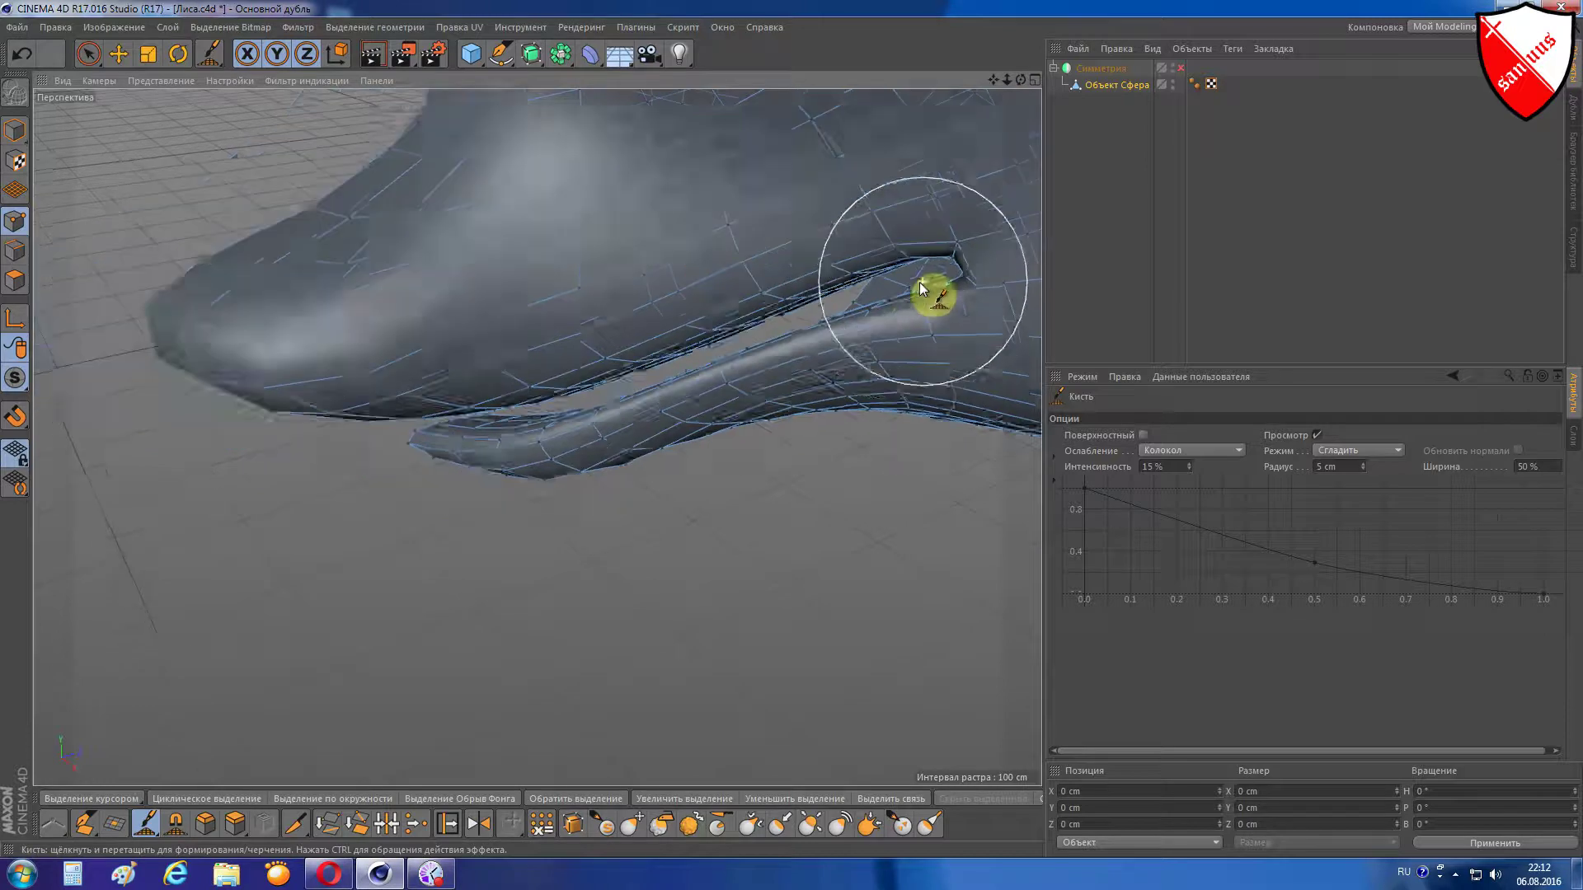
pyautogui.scroll(-3, 882, 300)
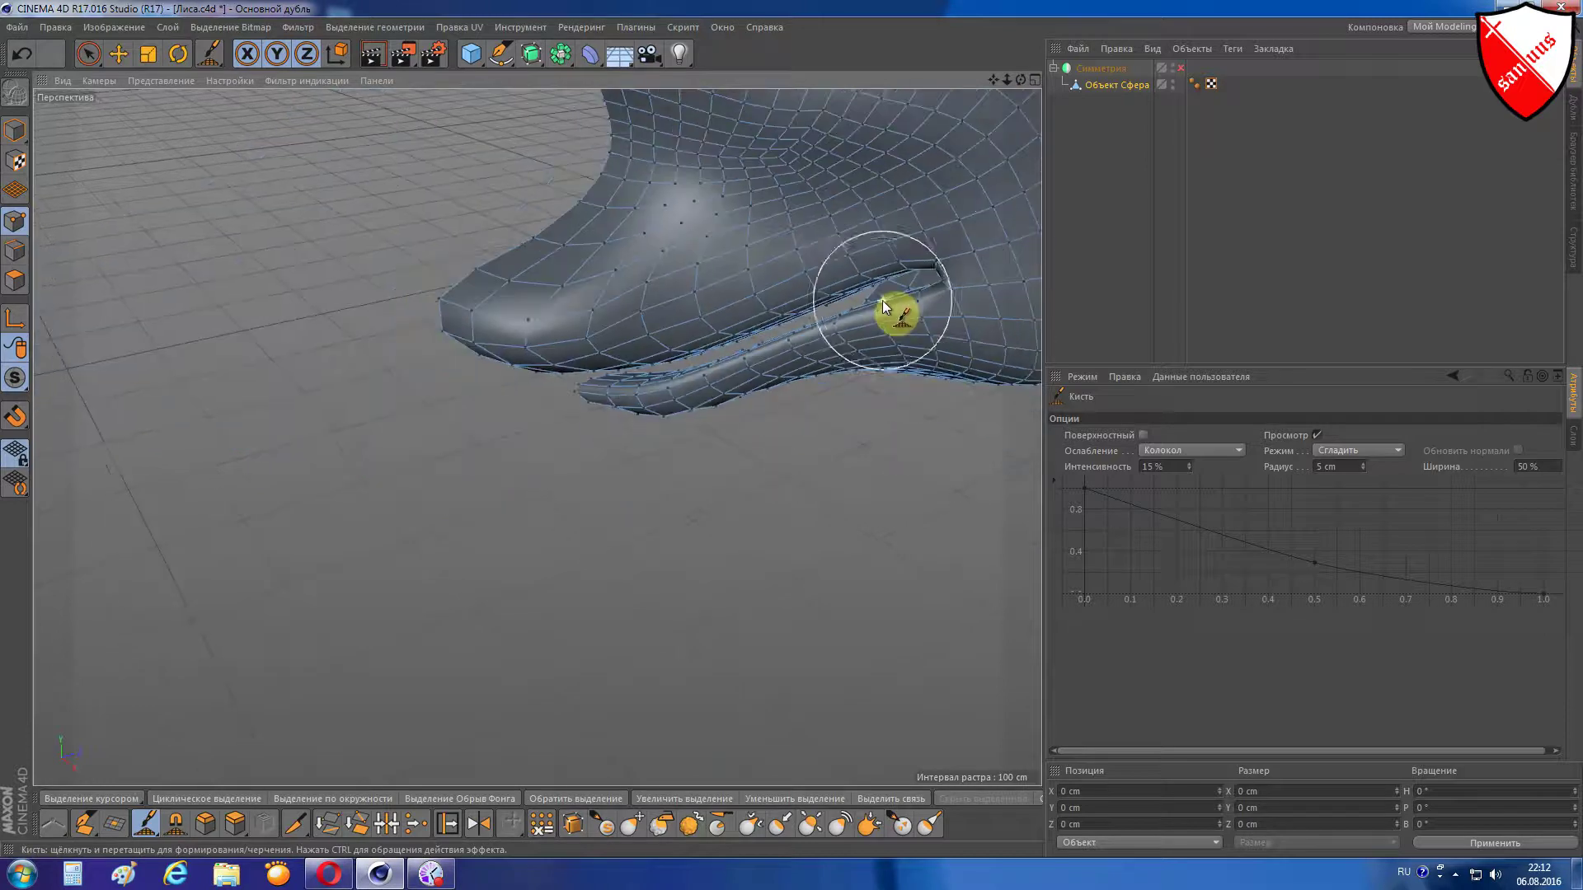
# - Check the muzzle in the front, side and perspective views
pyautogui.press('F4')
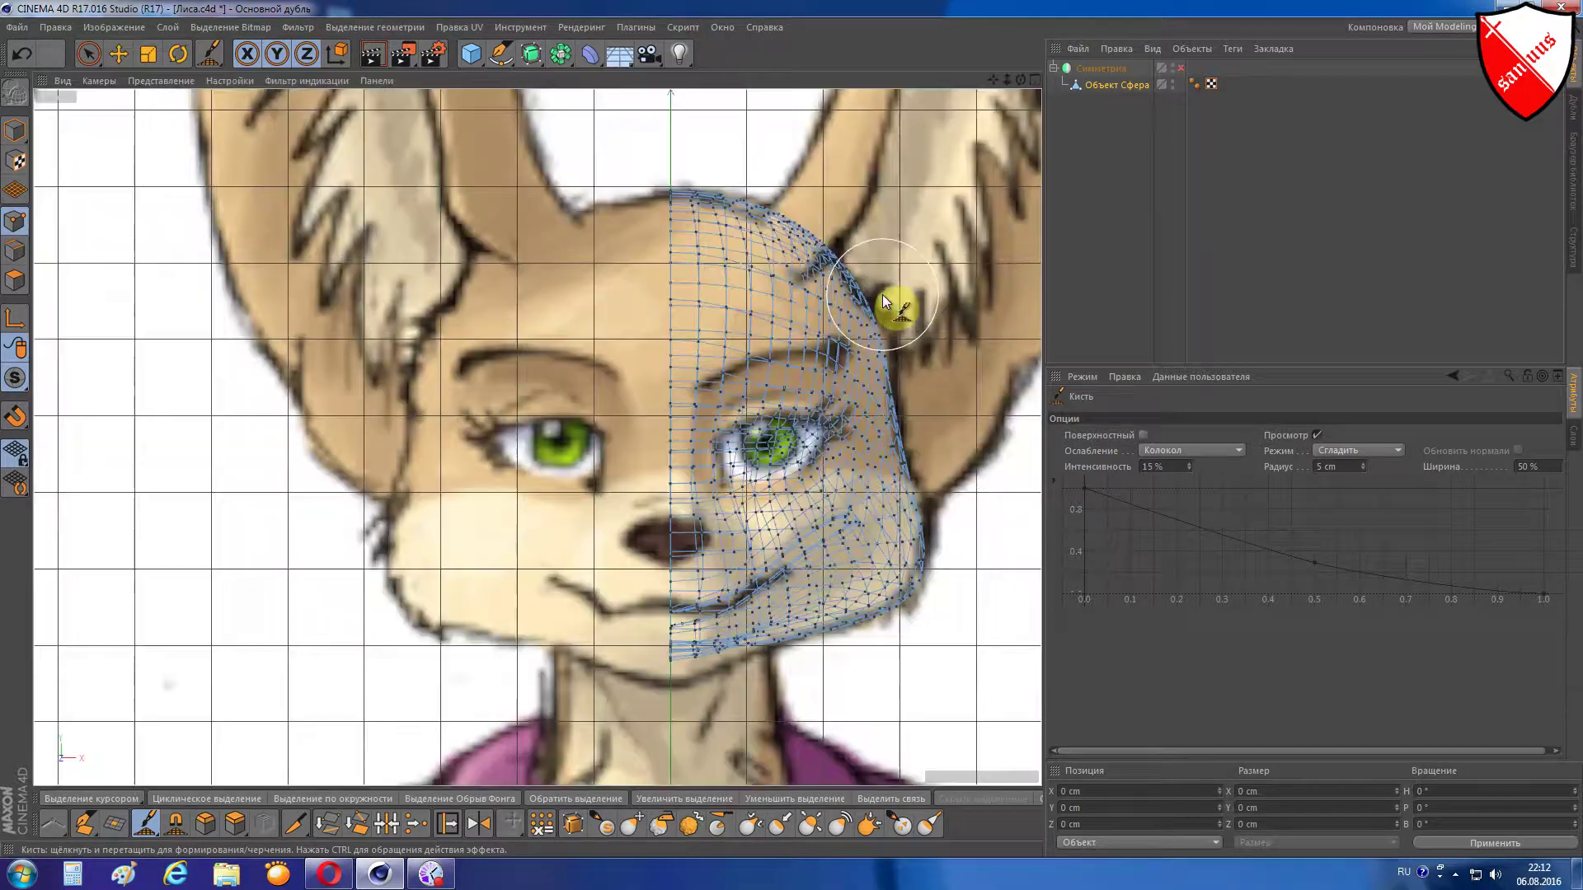
pyautogui.press('F3')
pyautogui.scroll(-2, 865, 330)
pyautogui.scroll(-2, 824, 346)
pyautogui.scroll(3, 577, 538)
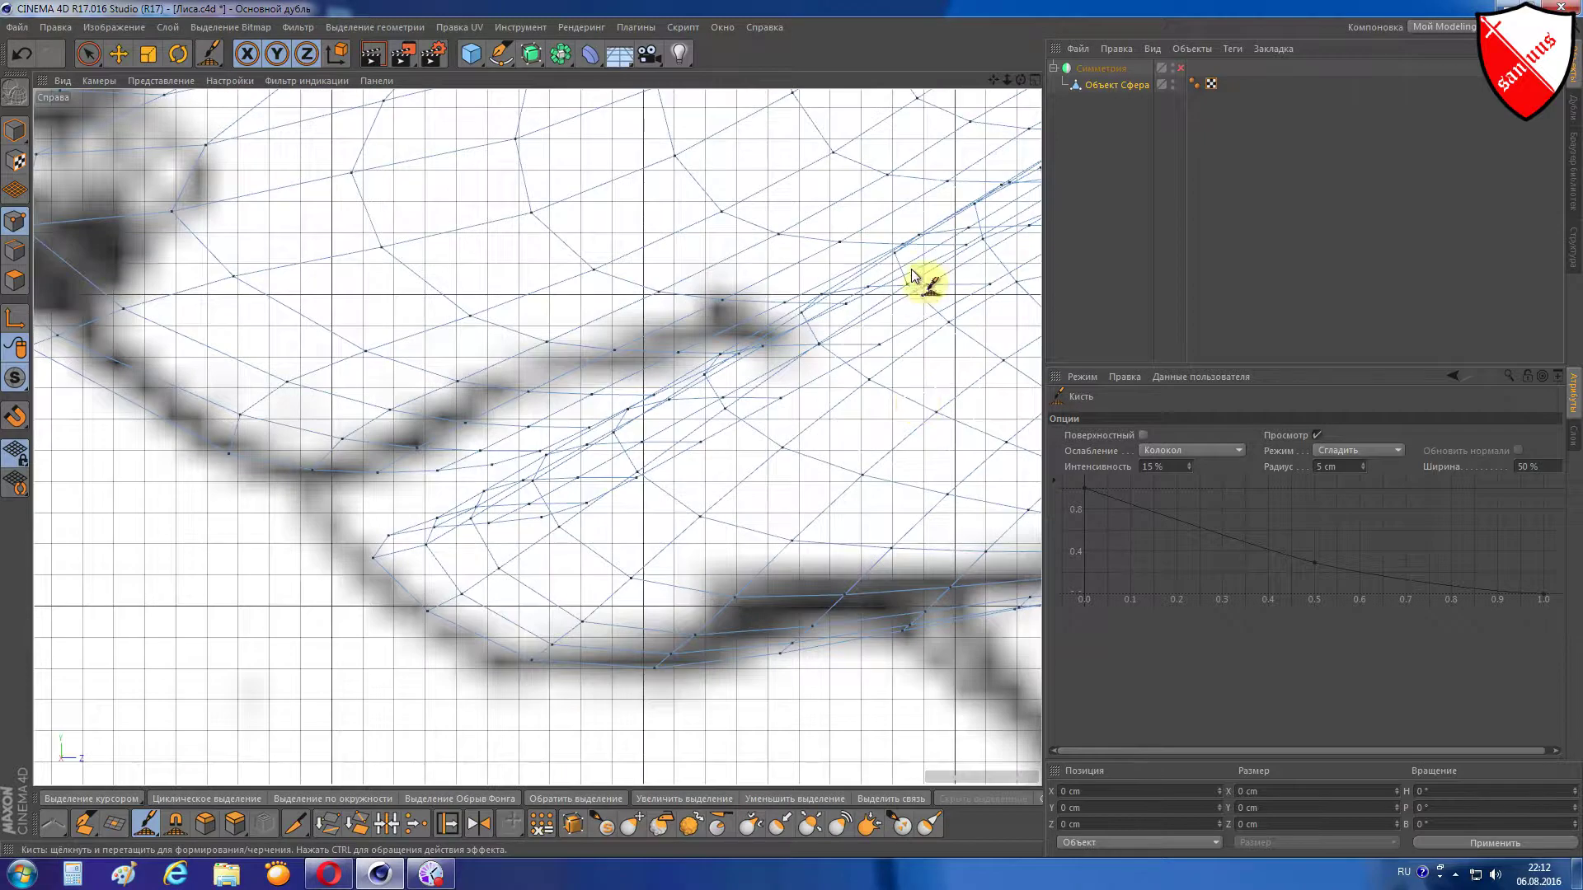
pyautogui.scroll(-2, 915, 281)
pyautogui.press('F4')
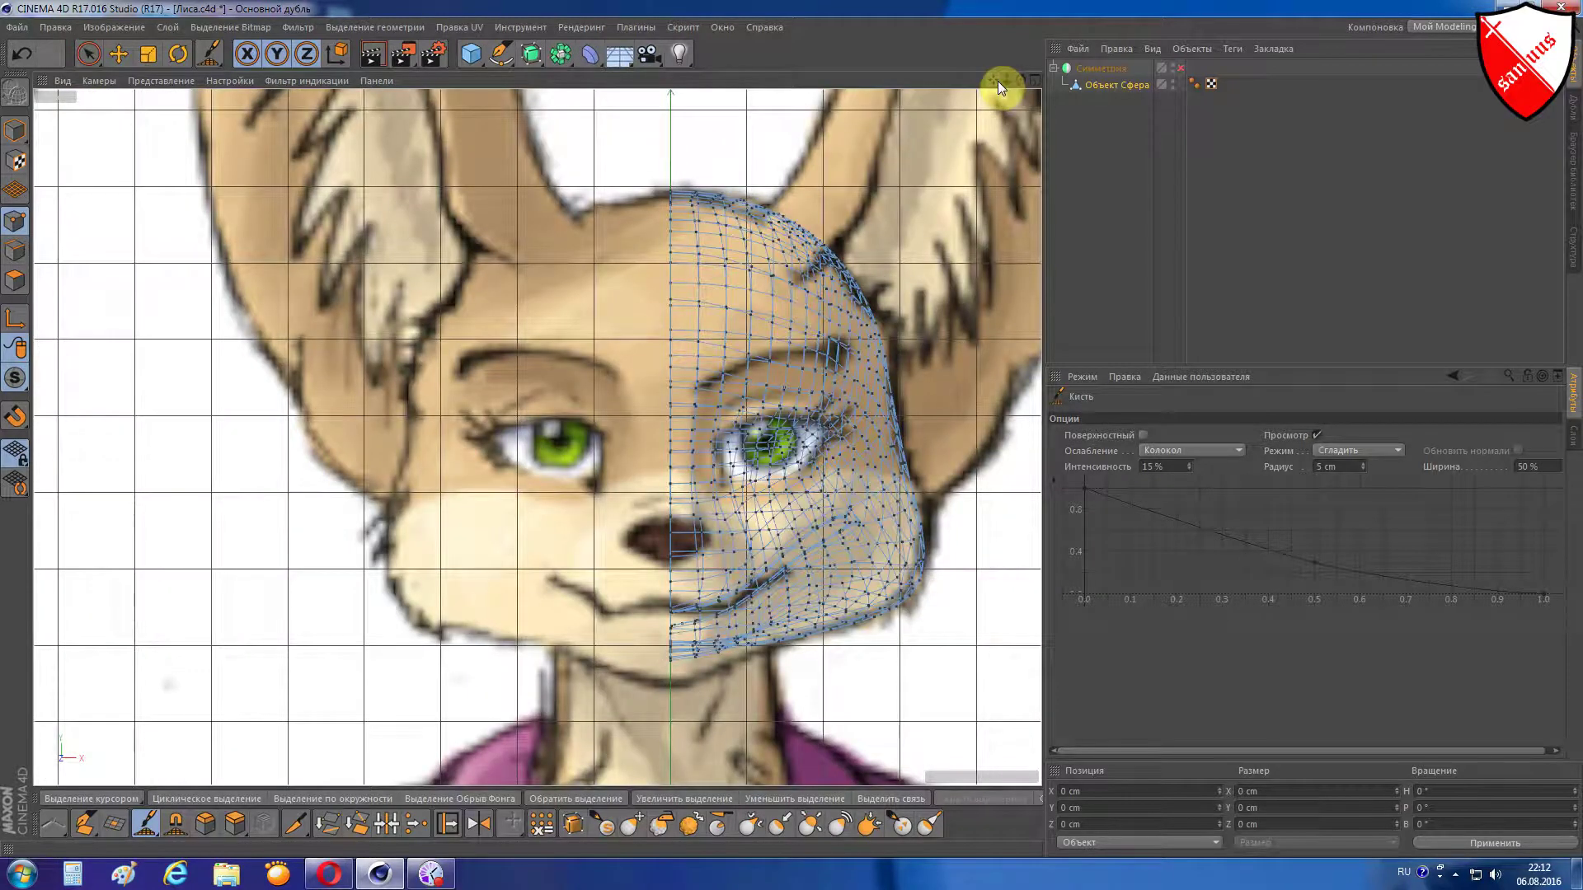
pyautogui.press('F1')
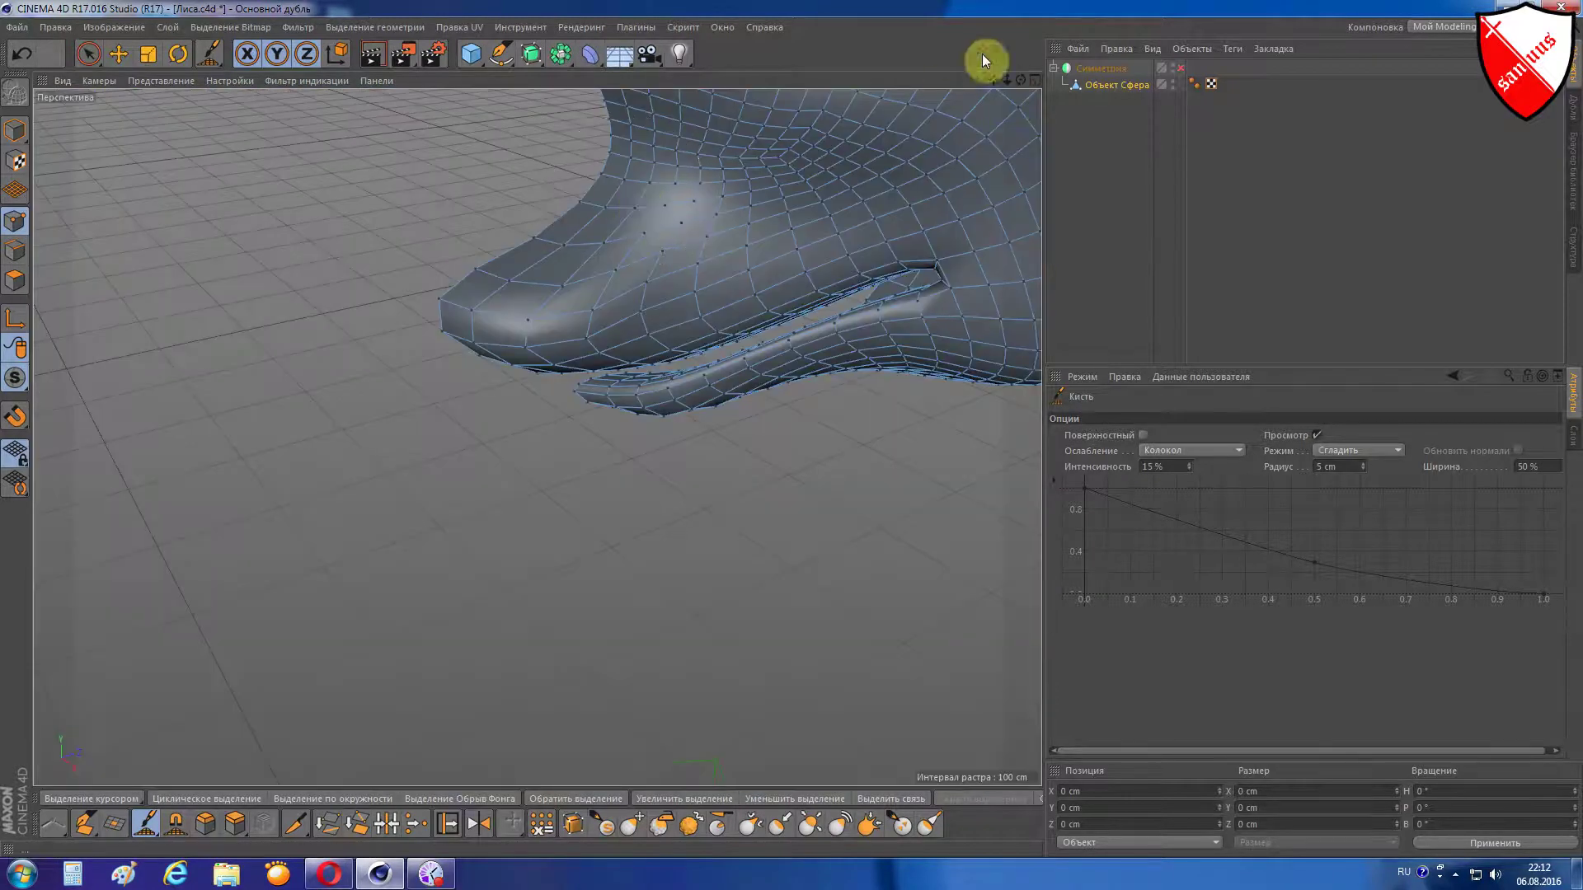
# - Zoom in on the mouth wireframe in the front view over the fox reference drawing
pyautogui.moveTo(992, 83); pyautogui.dragTo(1008, 76)
pyautogui.keyDown('alt'); pyautogui.moveTo(536, 432); pyautogui.dragTo(536, 437); pyautogui.keyUp('alt')
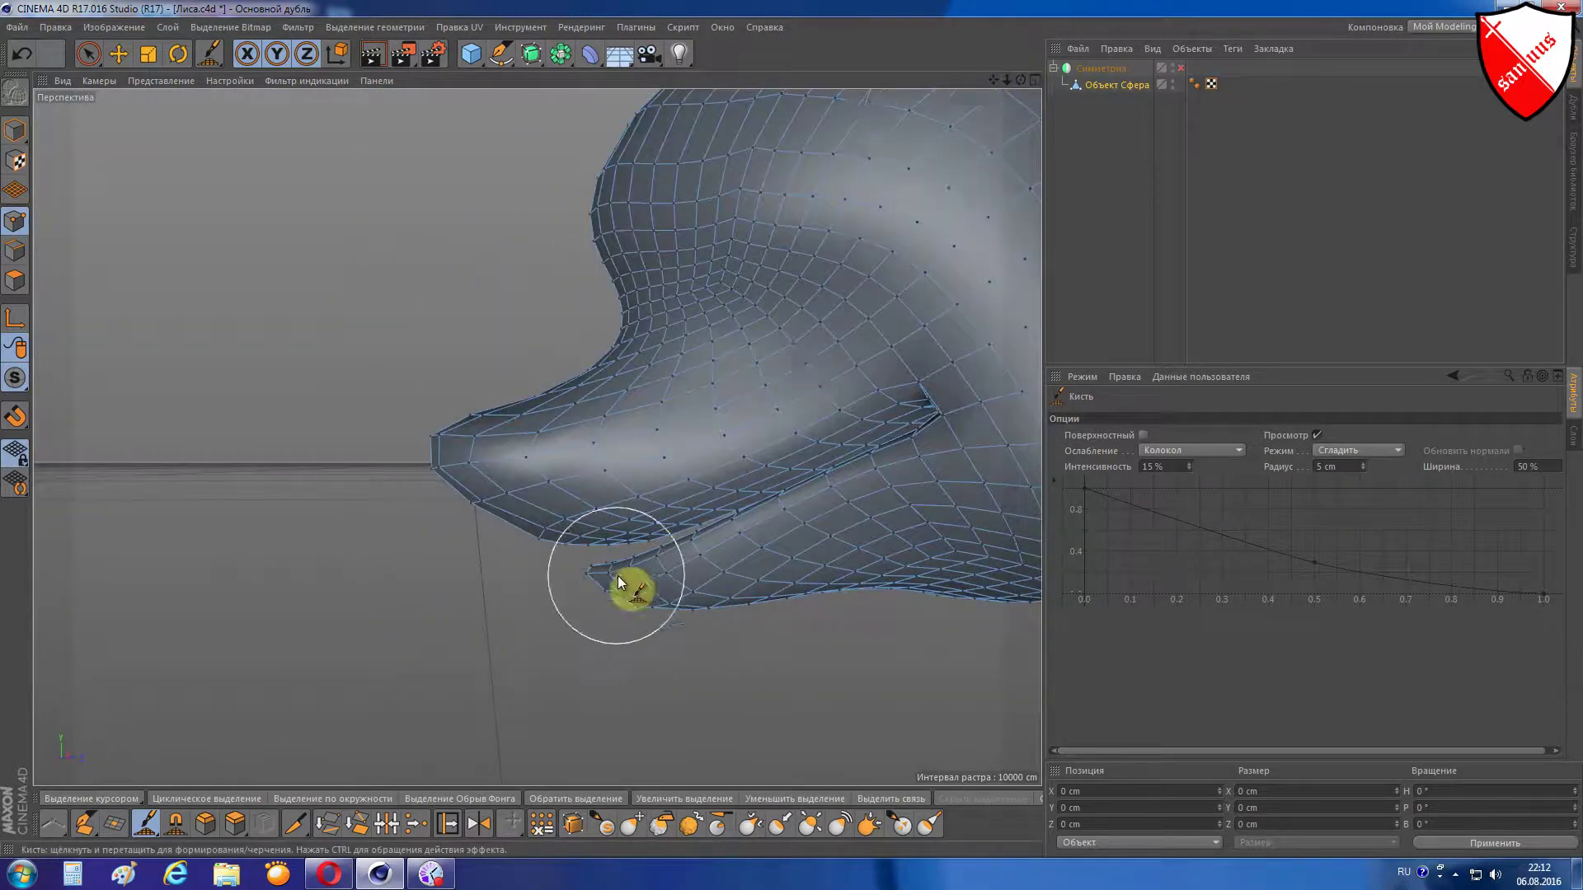
pyautogui.scroll(3, 628, 582)
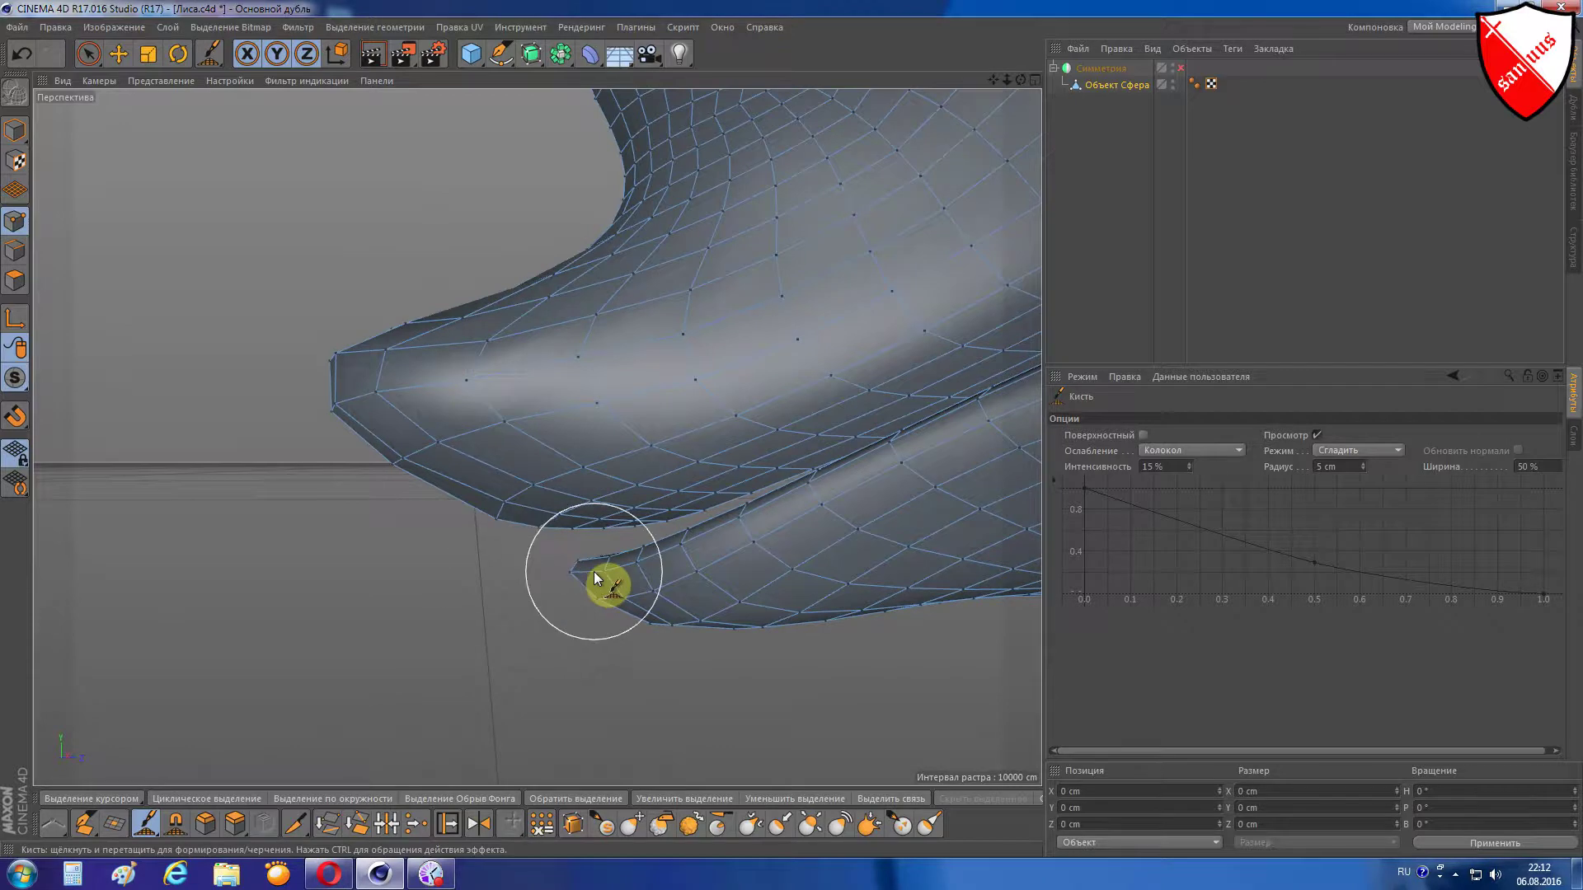
pyautogui.press('F4')
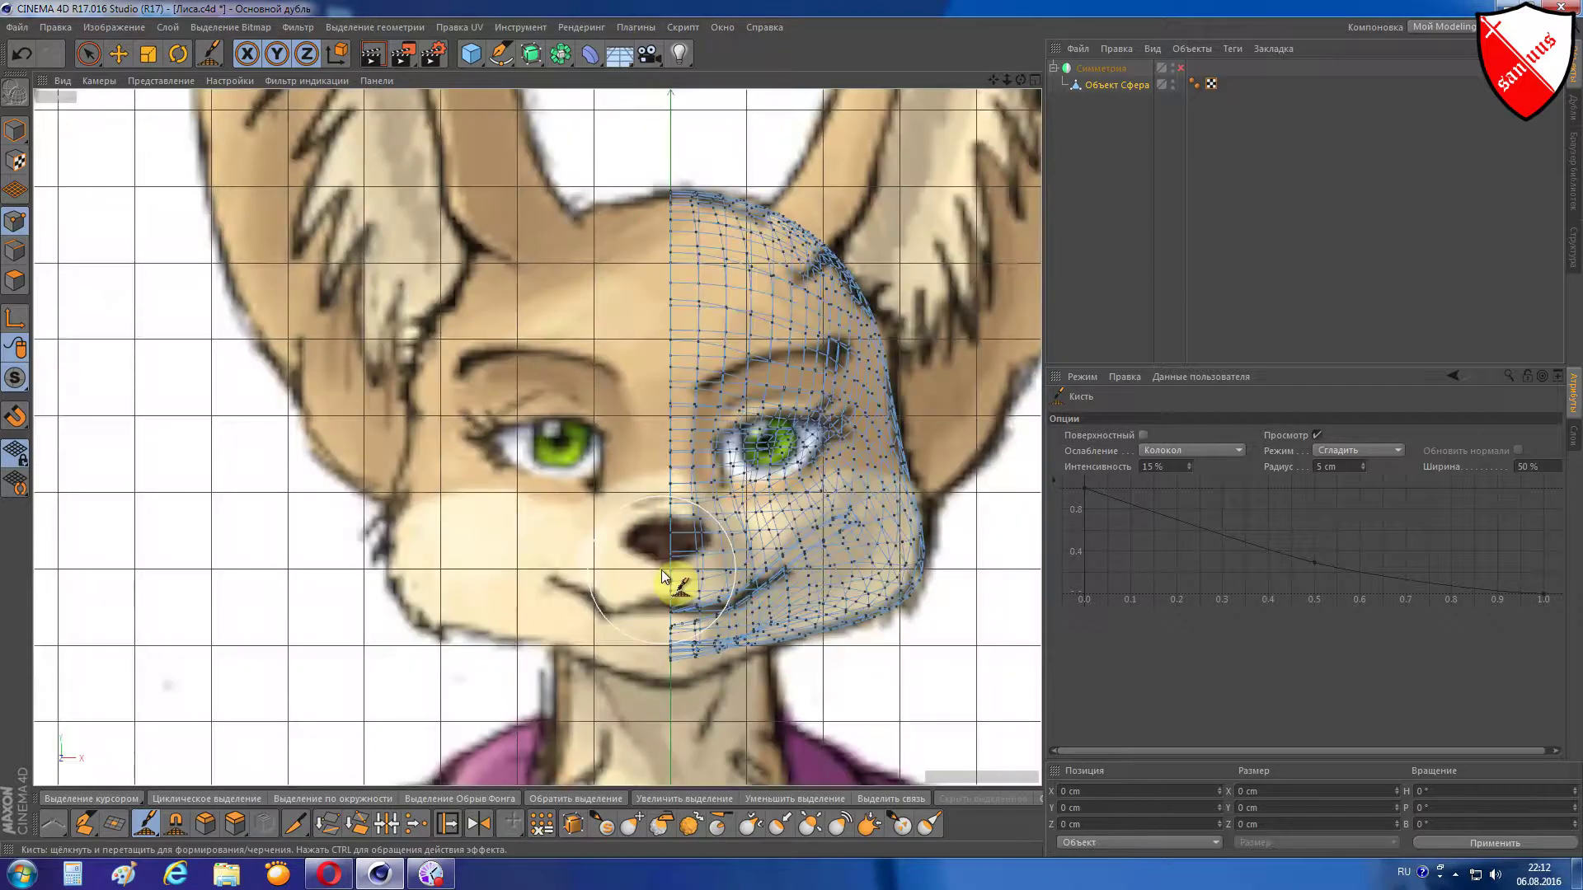
pyautogui.scroll(5, 661, 571)
pyautogui.scroll(3, 636, 565)
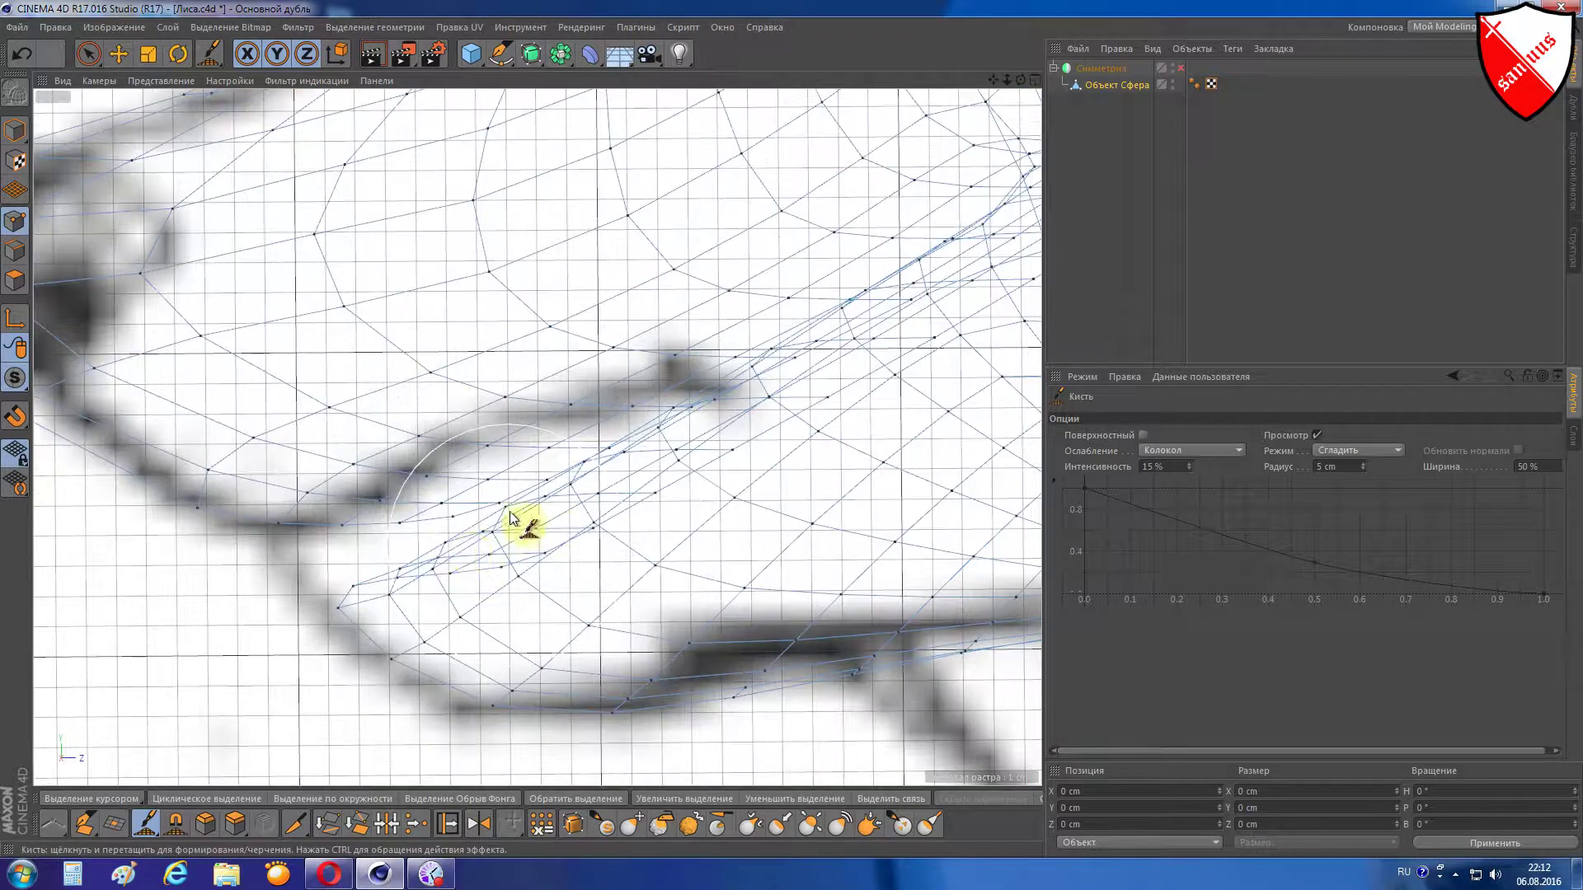
# - Switch the brush to Smear mode at 100 % intensity
pyautogui.click(1358, 451)
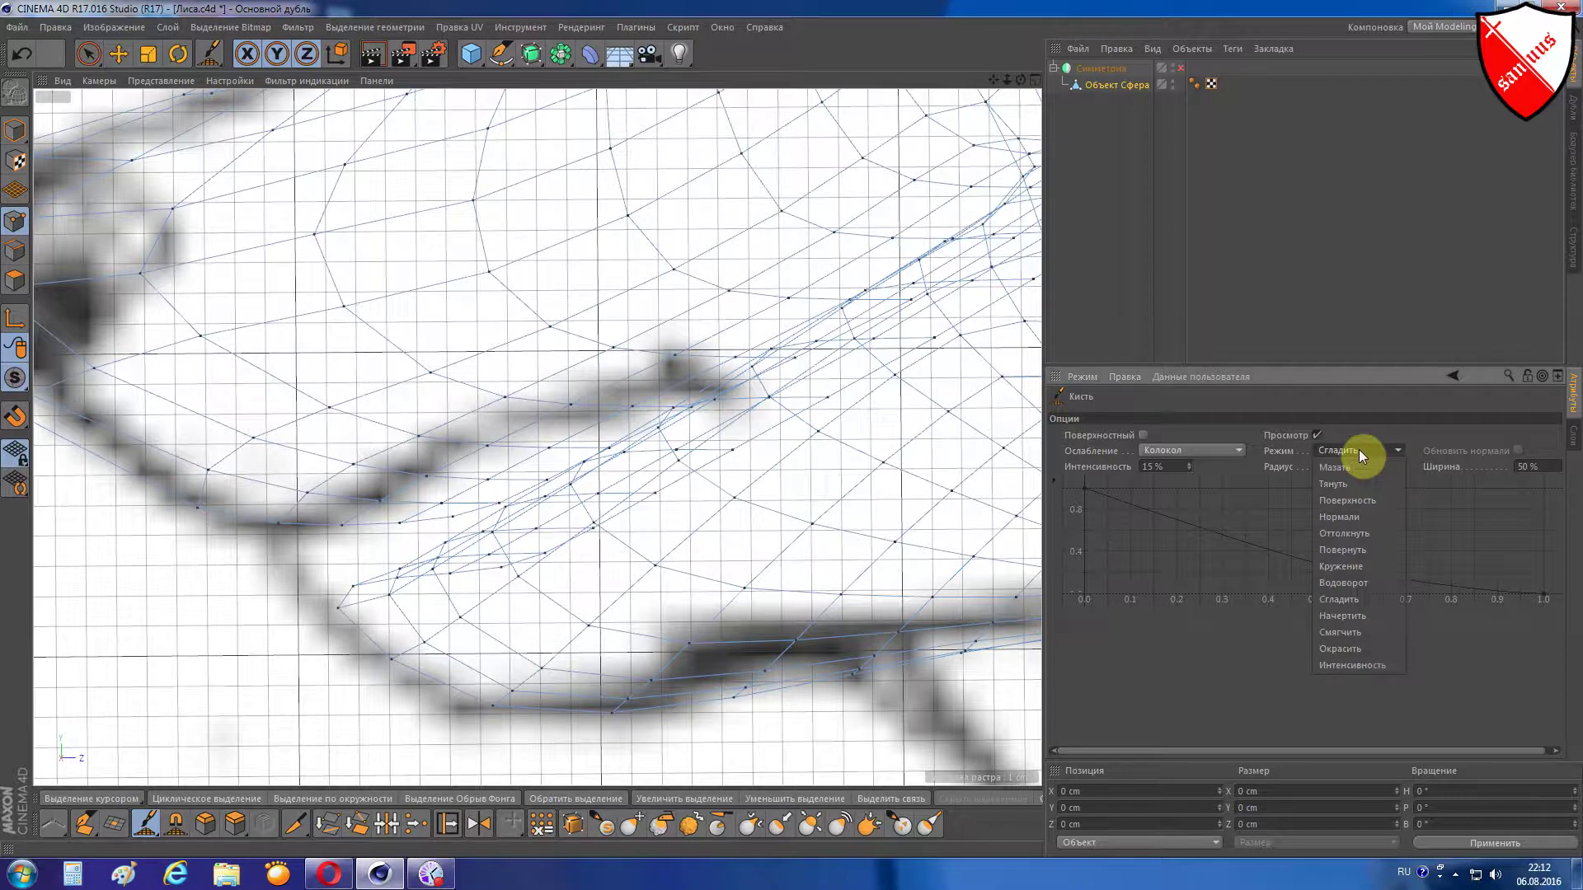
pyautogui.click(1352, 467)
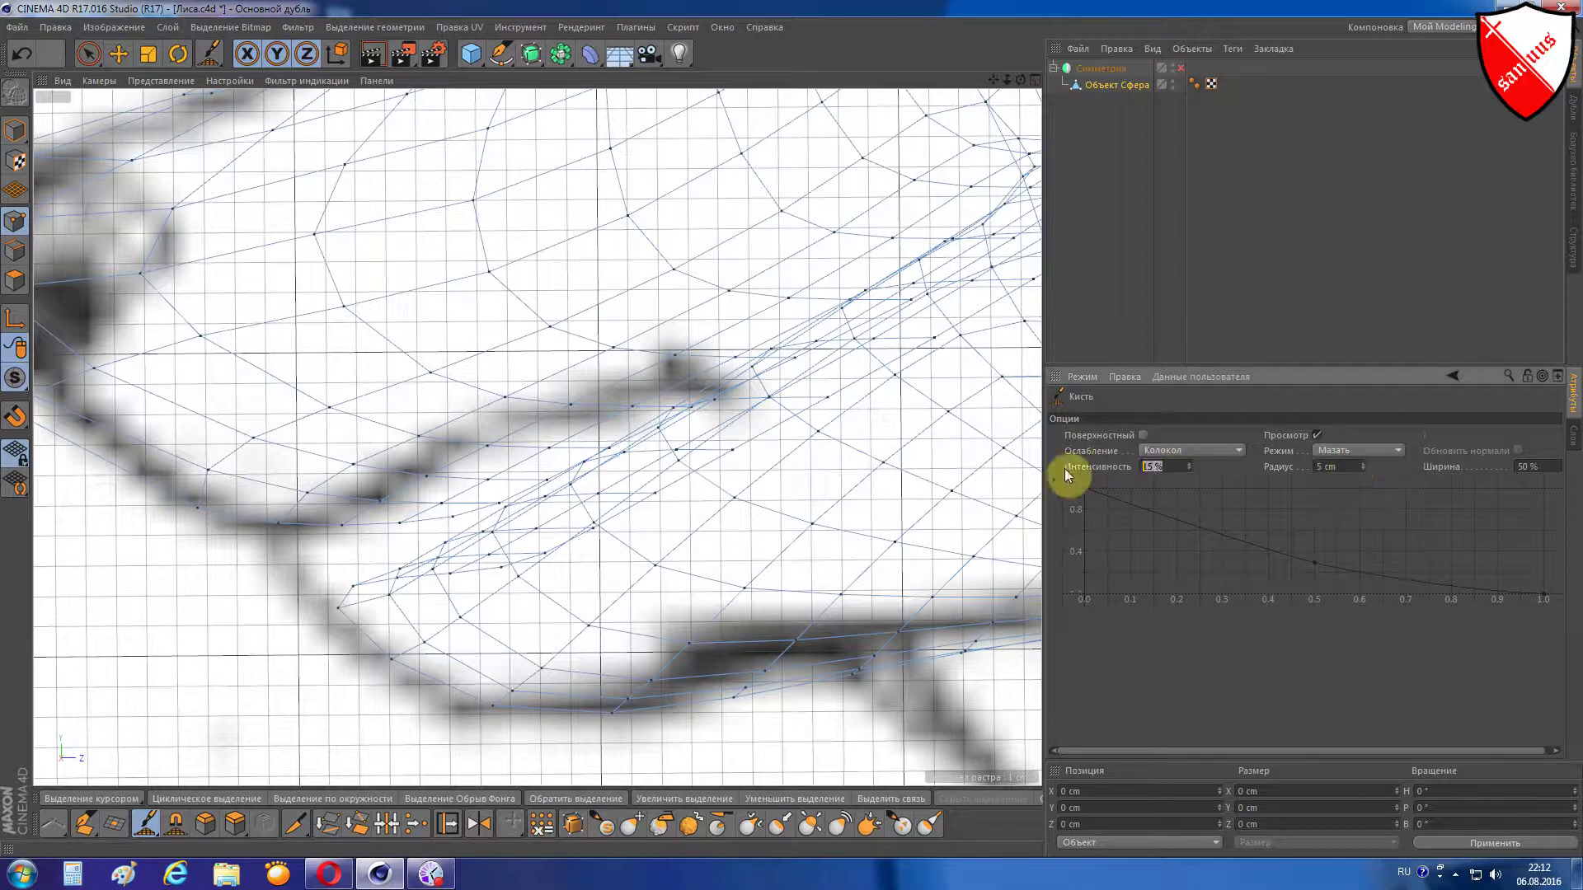
pyautogui.write('100')
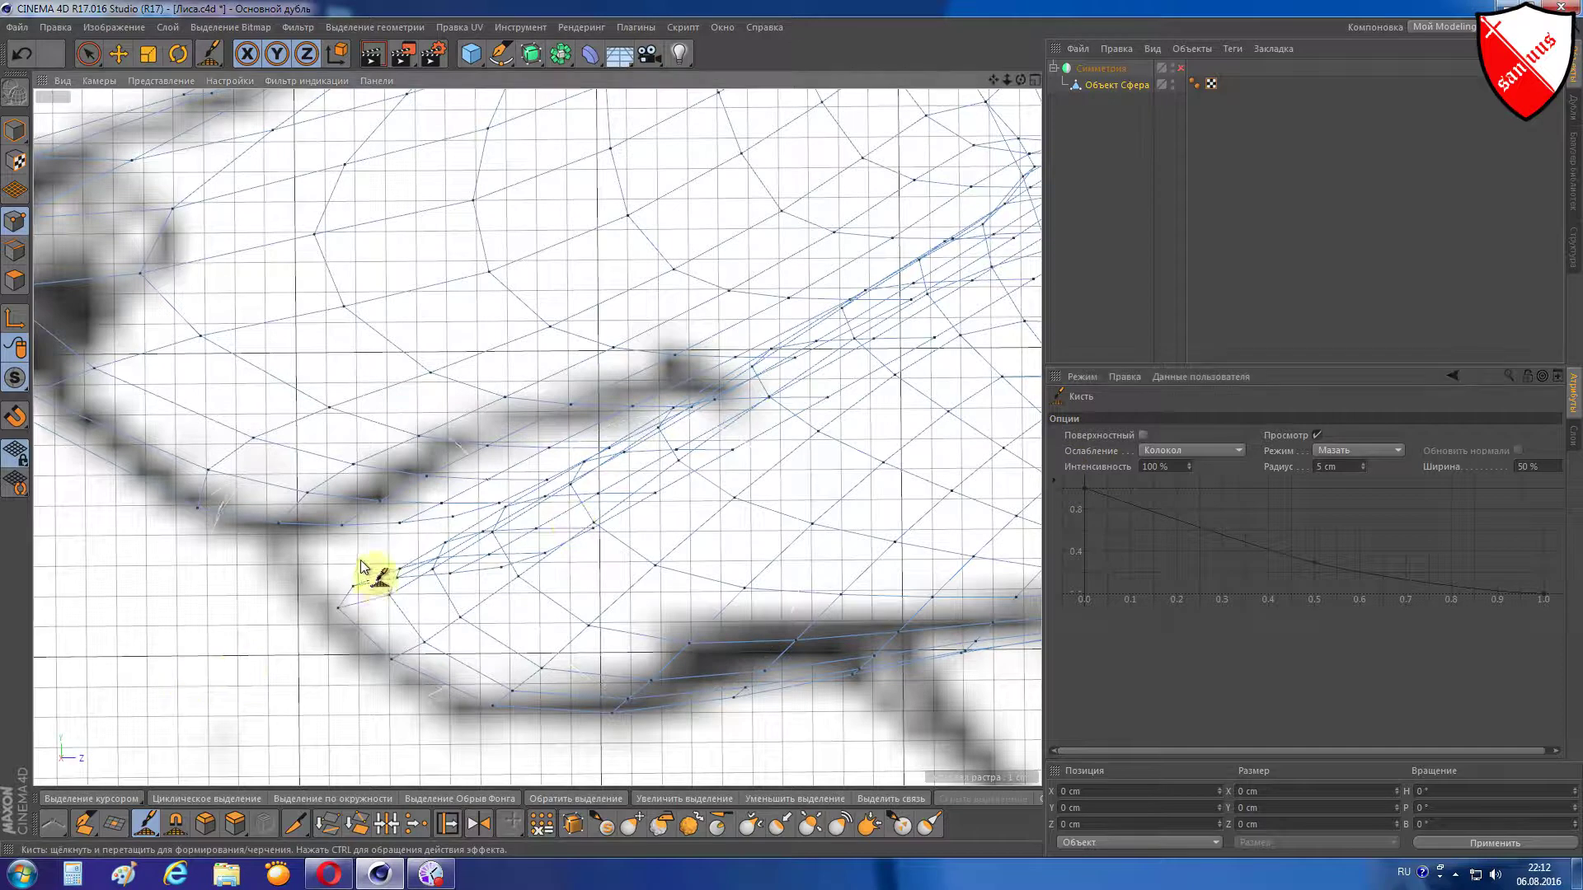
# - Smear the lip-edge and mouth-corner vertices onto the reference drawing's dark lip line
pyautogui.moveTo(347, 586)
pyautogui.mouseDown()
pyautogui.moveTo(453, 554)
pyautogui.moveTo(443, 529)
pyautogui.moveTo(344, 568)
pyautogui.moveTo(464, 535)
pyautogui.moveTo(491, 498)
pyautogui.moveTo(640, 456)
pyautogui.moveTo(704, 395)
pyautogui.mouseUp()
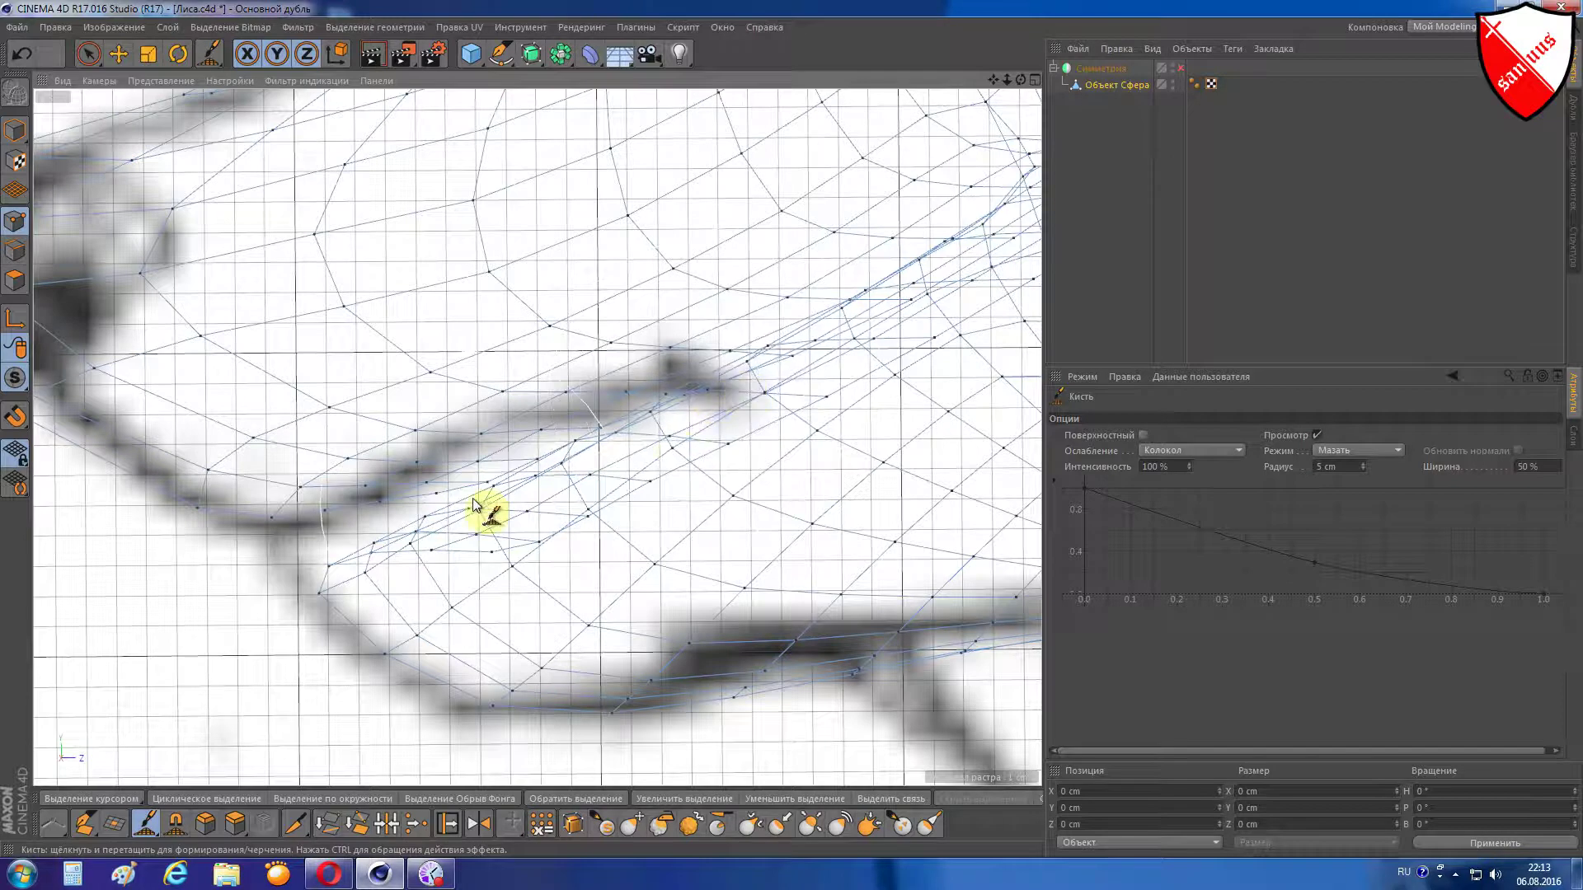
pyautogui.moveTo(474, 505)
pyautogui.mouseDown()
pyautogui.moveTo(316, 564)
pyautogui.moveTo(336, 559)
pyautogui.mouseUp()
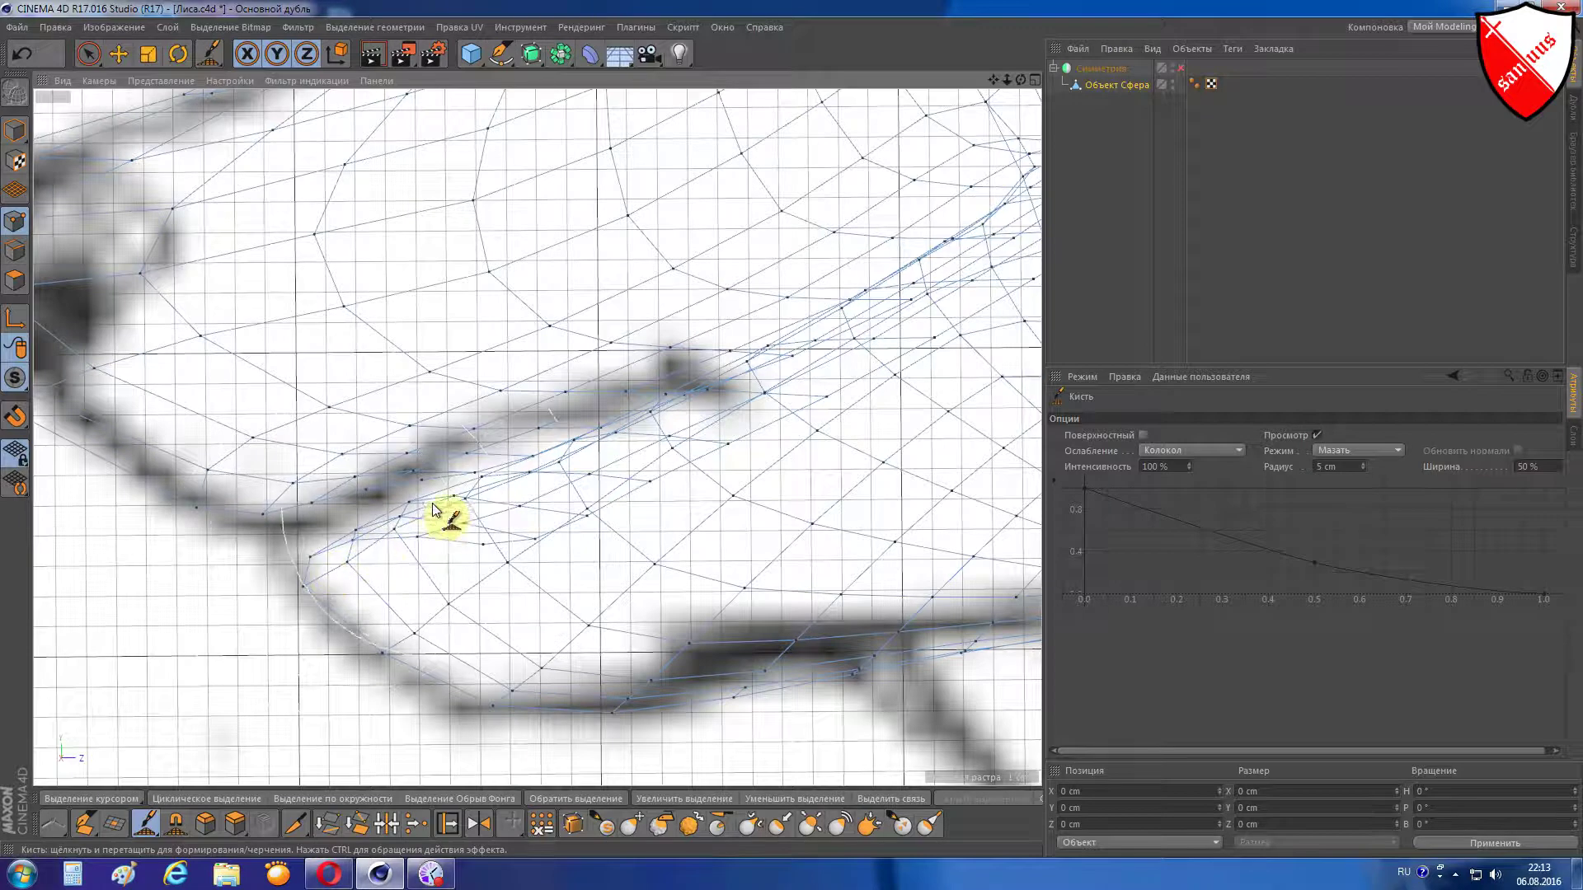
pyautogui.moveTo(434, 508)
pyautogui.mouseDown()
pyautogui.moveTo(696, 413)
pyautogui.moveTo(718, 383)
pyautogui.moveTo(753, 381)
pyautogui.moveTo(749, 413)
pyautogui.mouseUp()
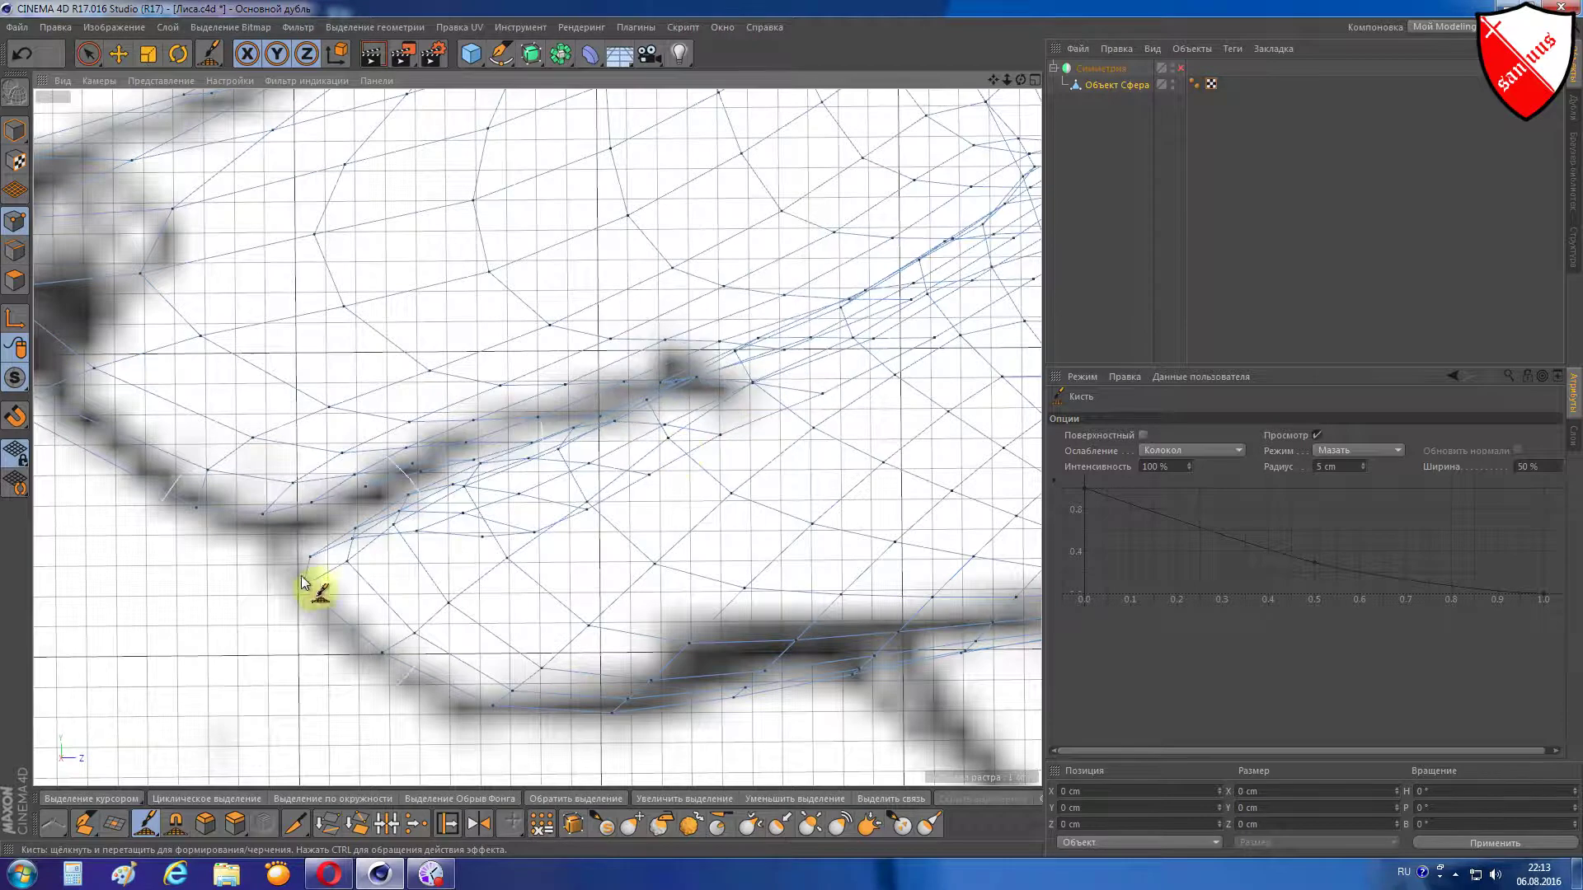
pyautogui.moveTo(302, 582); pyautogui.dragTo(308, 559)
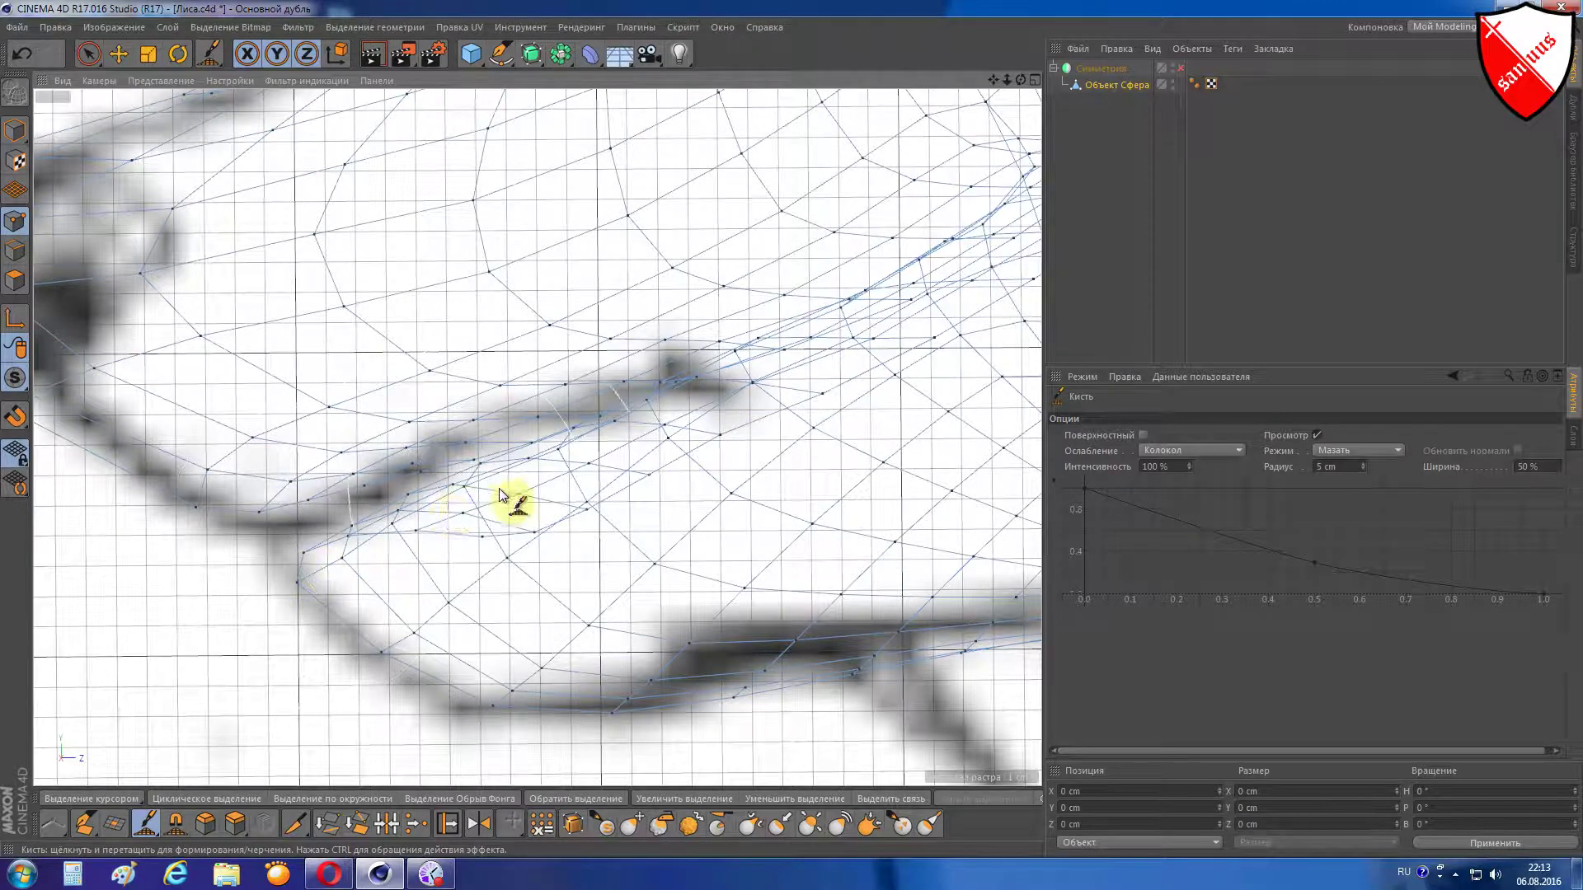
pyautogui.moveTo(500, 493); pyautogui.dragTo(556, 459)
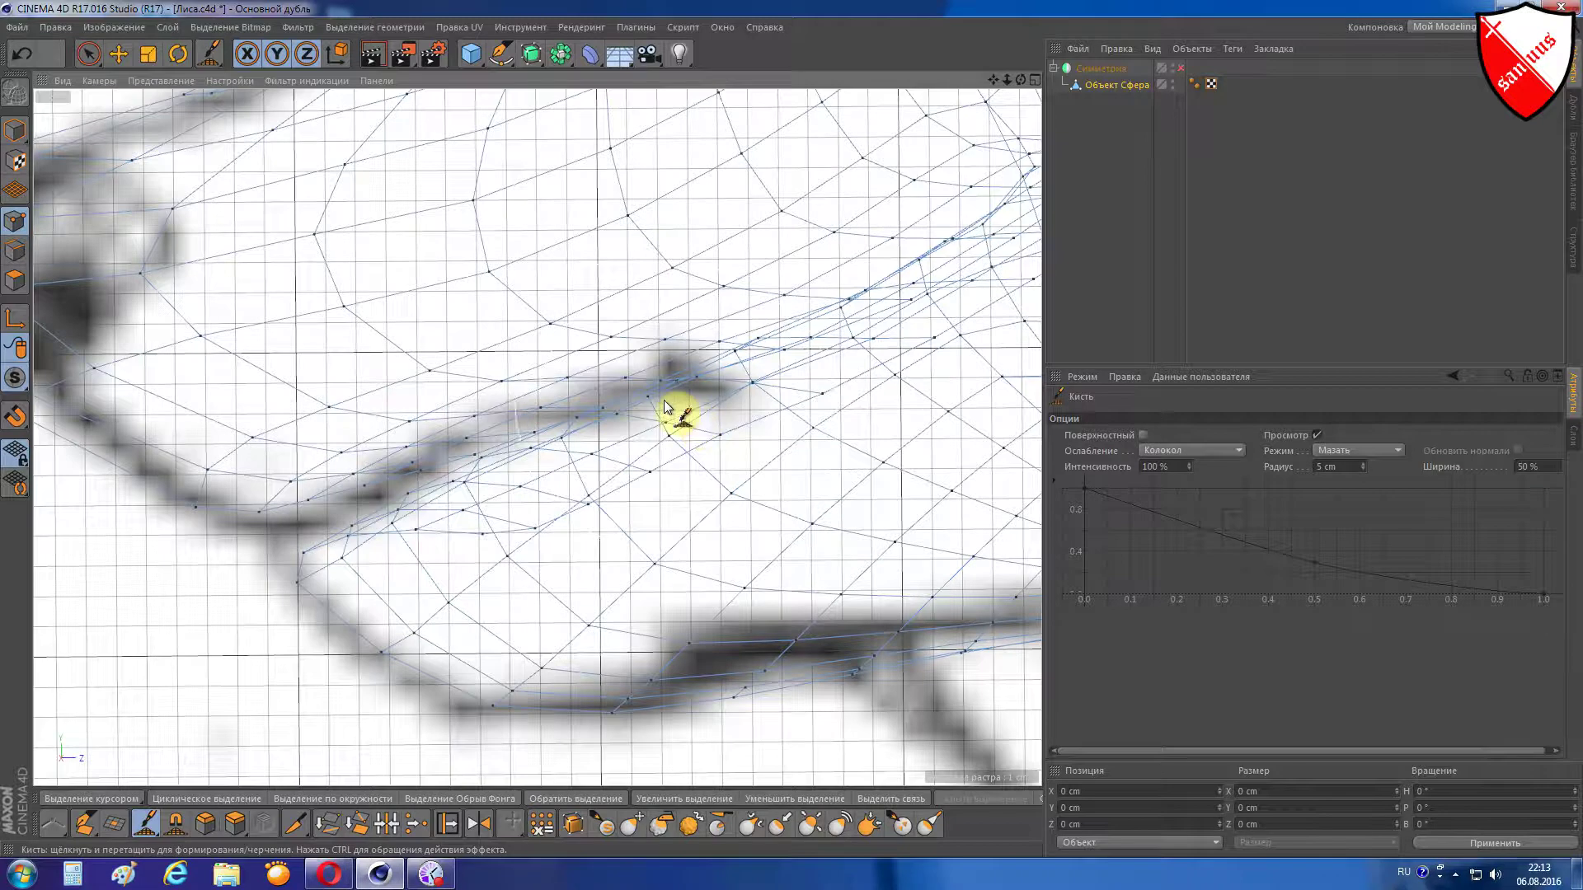
pyautogui.moveTo(652, 388)
pyautogui.mouseDown()
pyautogui.moveTo(649, 363)
pyautogui.moveTo(709, 363)
pyautogui.mouseUp()
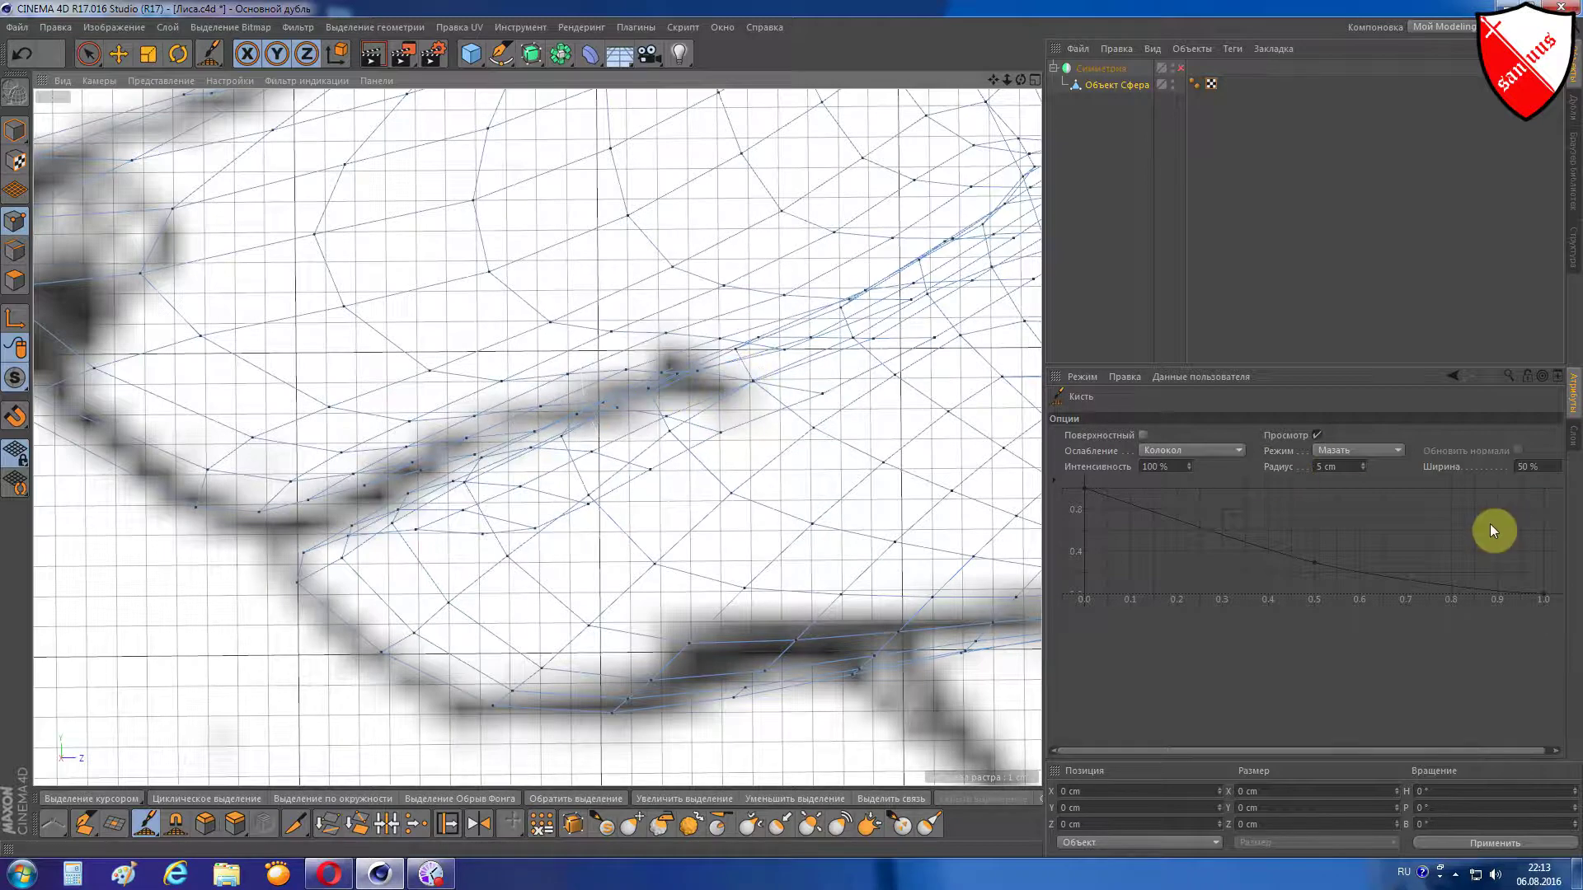
# - Orbit and zoom the perspective view in on the mouth corner where the lips meet
pyautogui.press('F1')
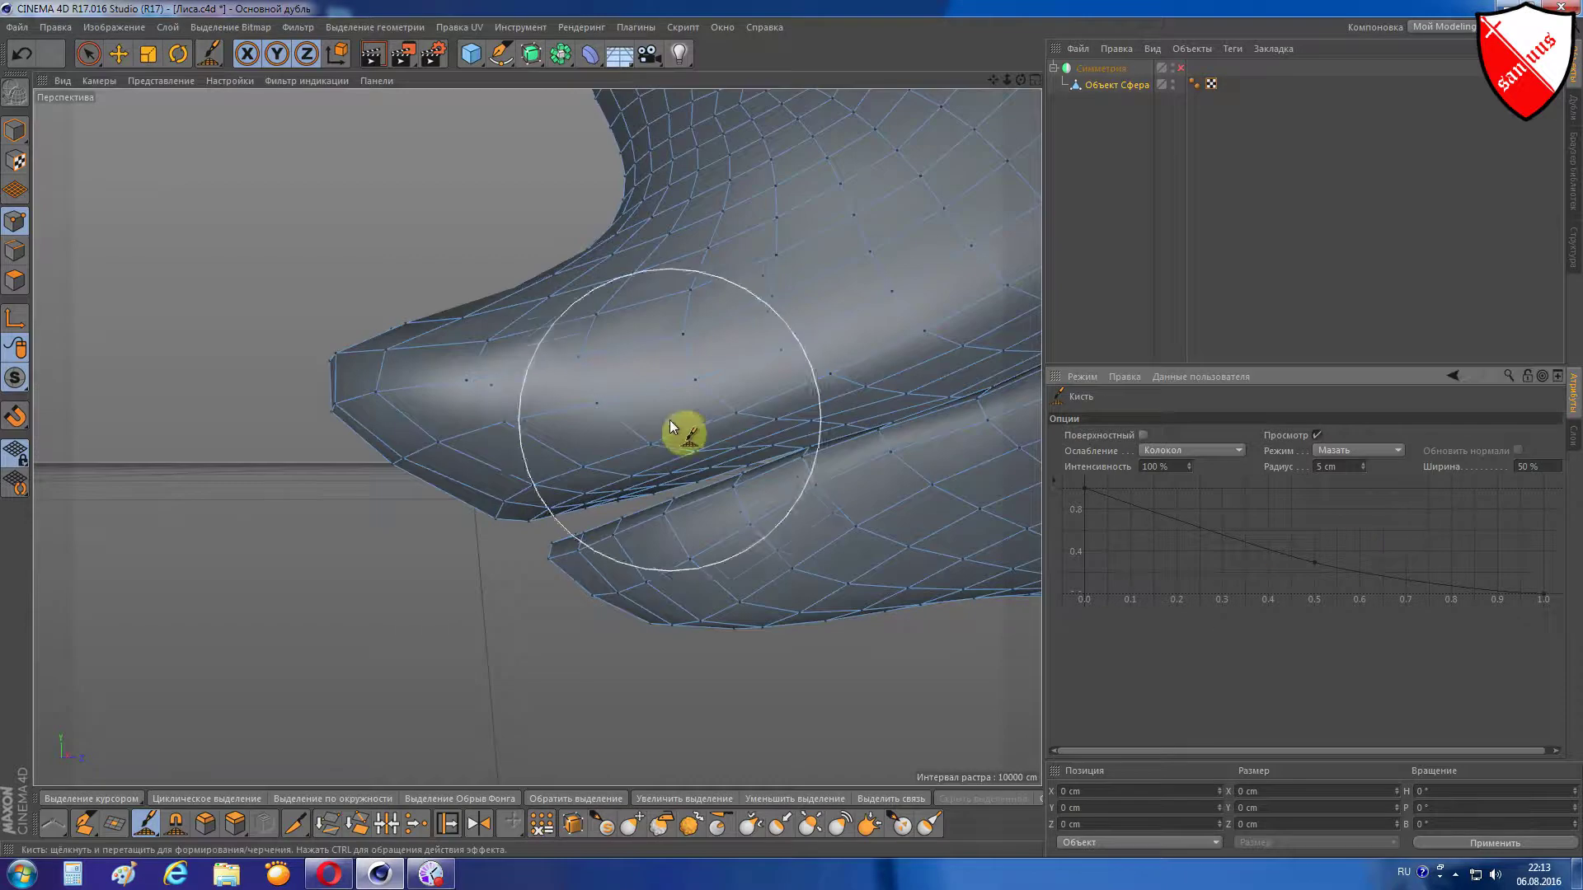
pyautogui.moveTo(1022, 81); pyautogui.dragTo(906, 132)
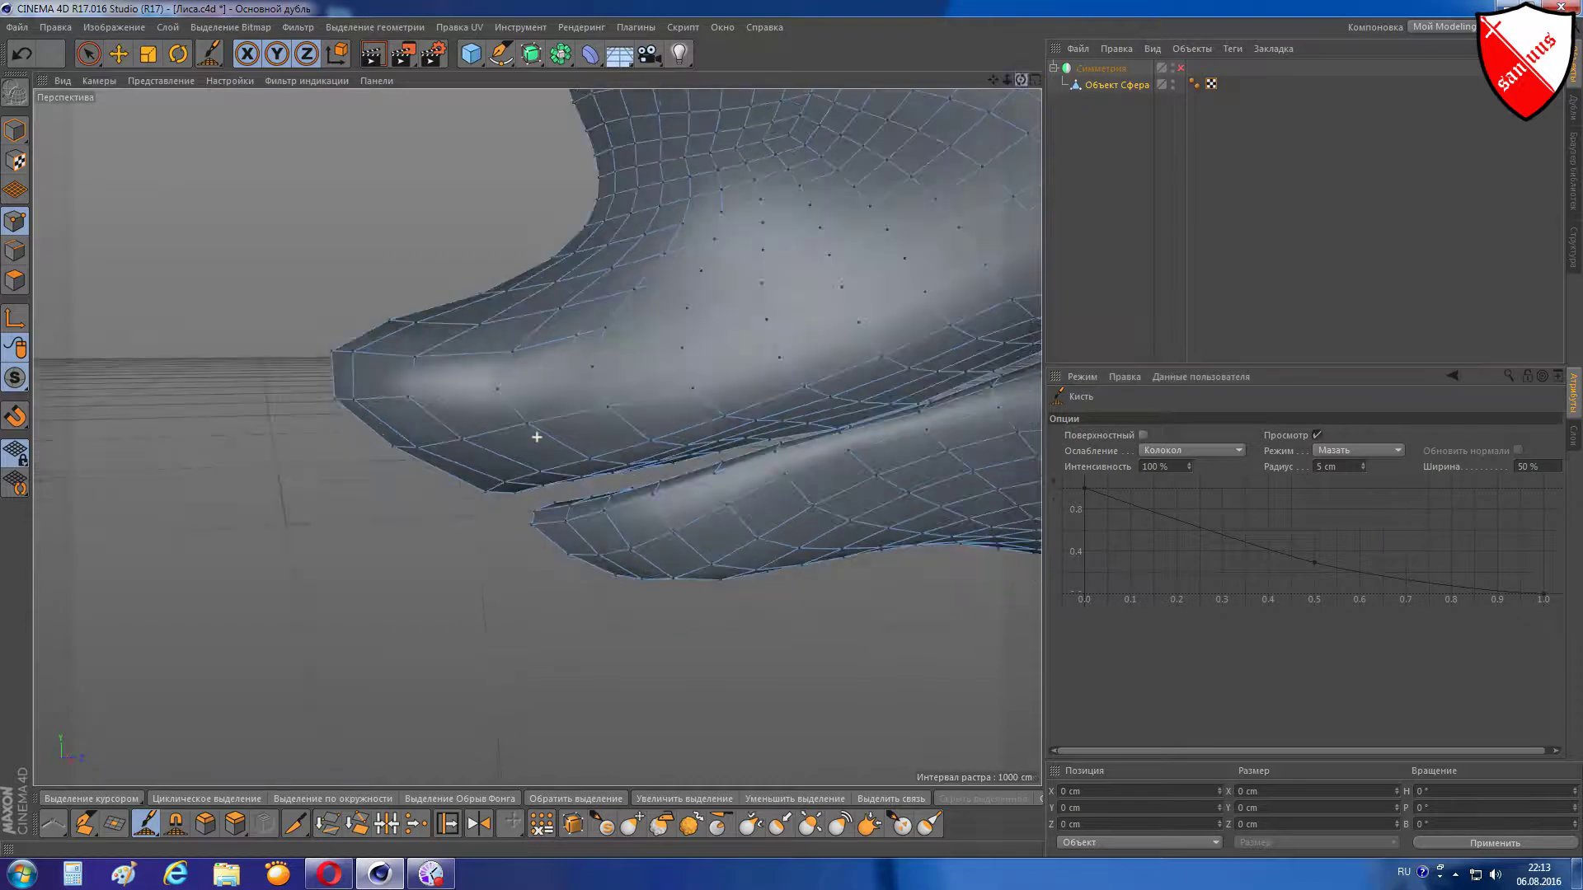
pyautogui.moveTo(1021, 81); pyautogui.dragTo(1021, 81)
pyautogui.scroll(3, 809, 418)
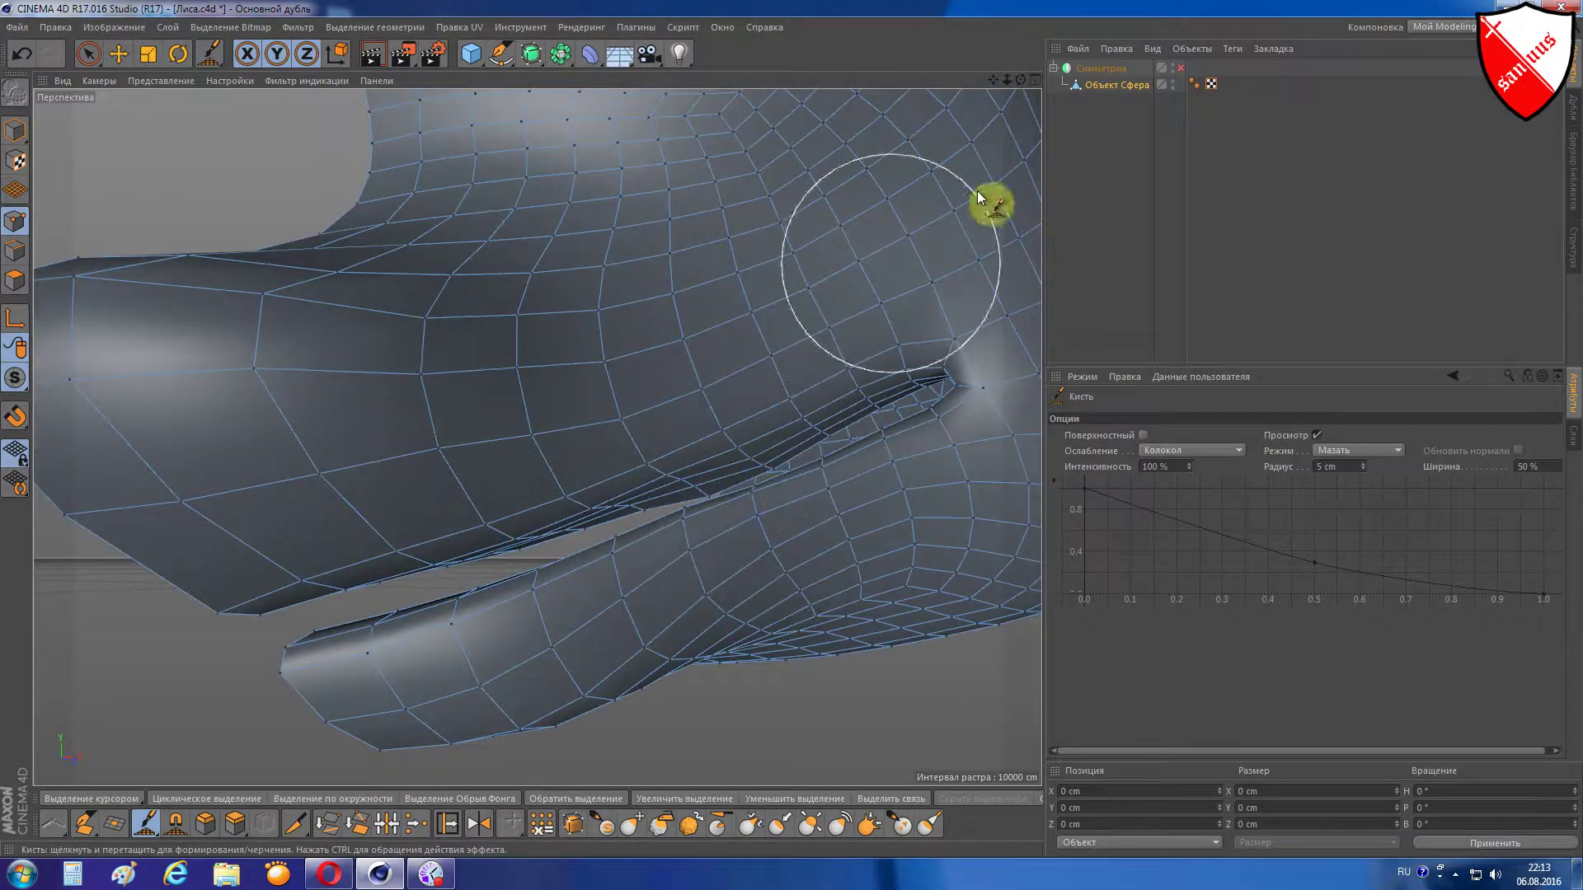
pyautogui.click(1375, 452)
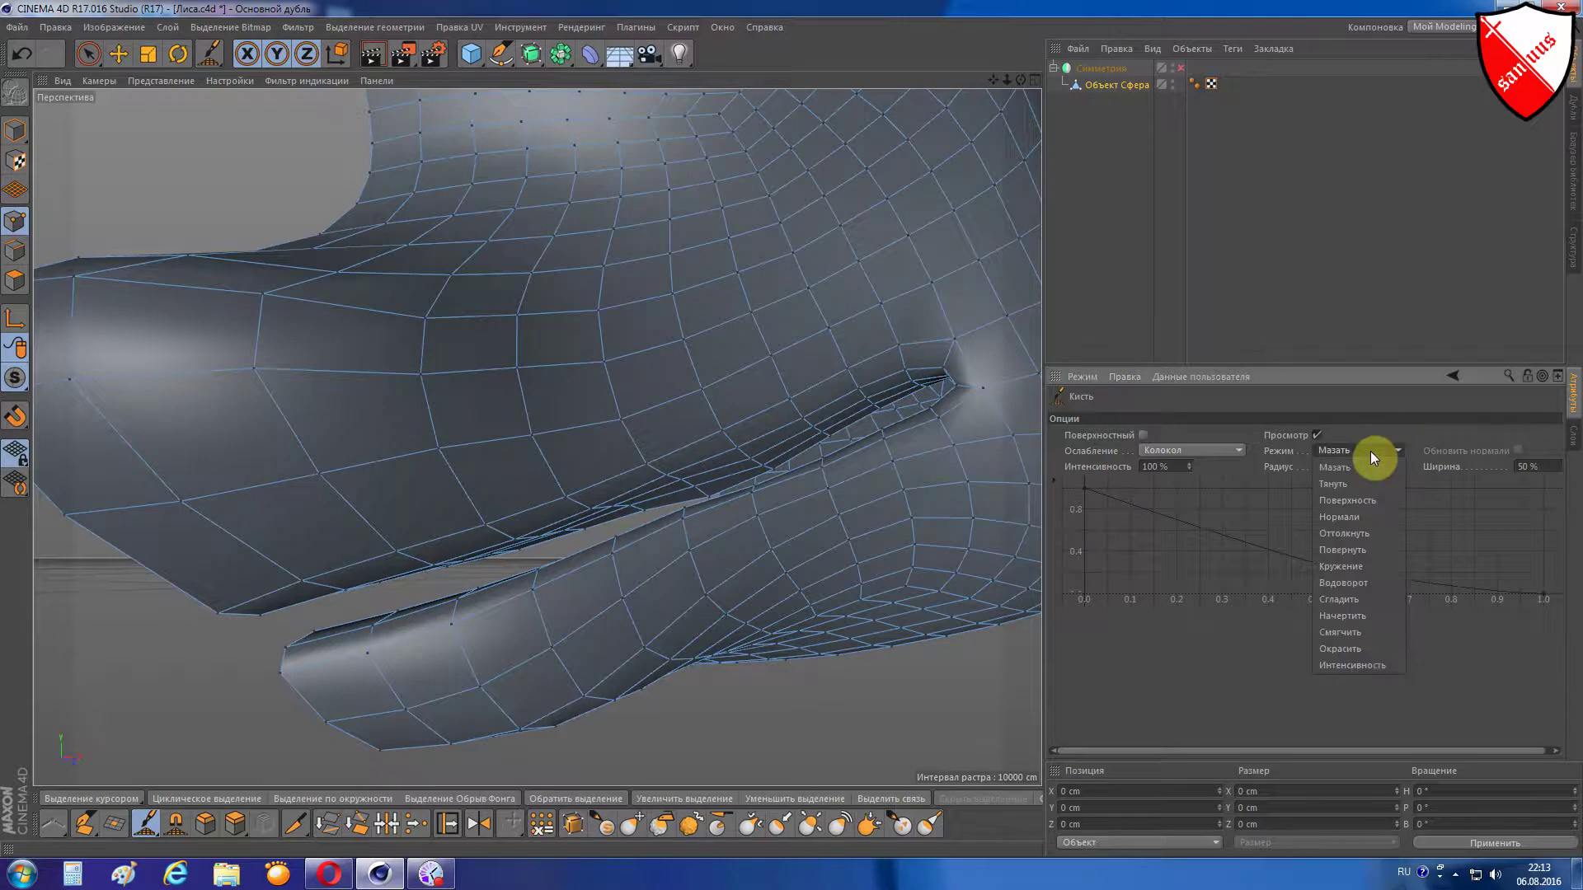
# - Switch the brush back to Smooth and smooth the lip crease near the mouth corner
pyautogui.click(1354, 600)
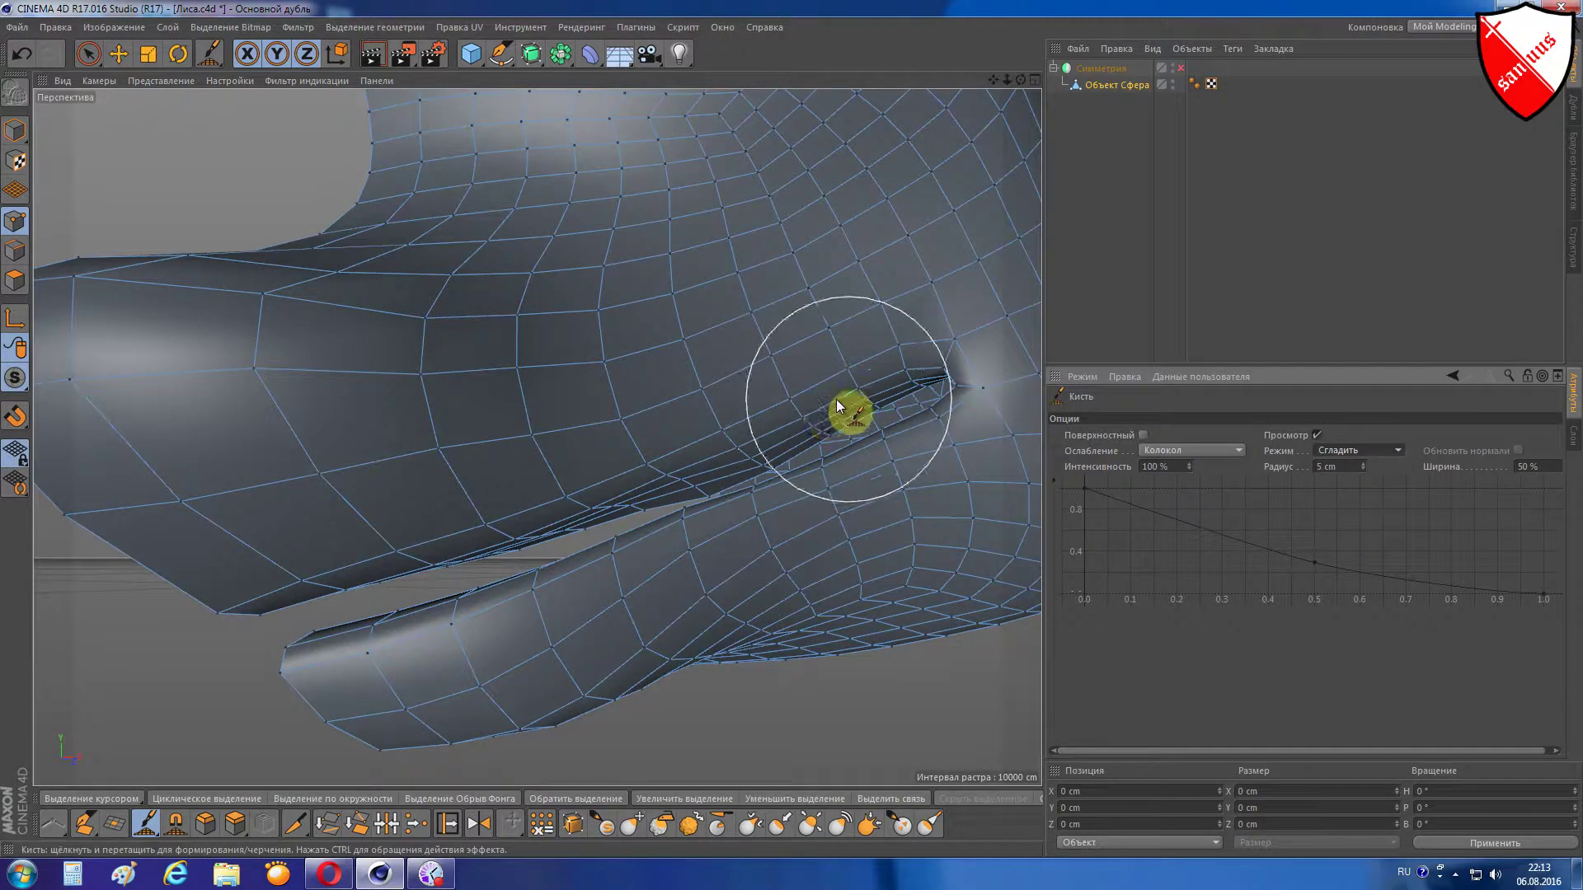
pyautogui.moveTo(724, 454)
pyautogui.mouseDown()
pyautogui.moveTo(592, 487)
pyautogui.moveTo(522, 547)
pyautogui.moveTo(763, 516)
pyautogui.mouseUp()
pyautogui.moveTo(1020, 81); pyautogui.dragTo(973, 108)
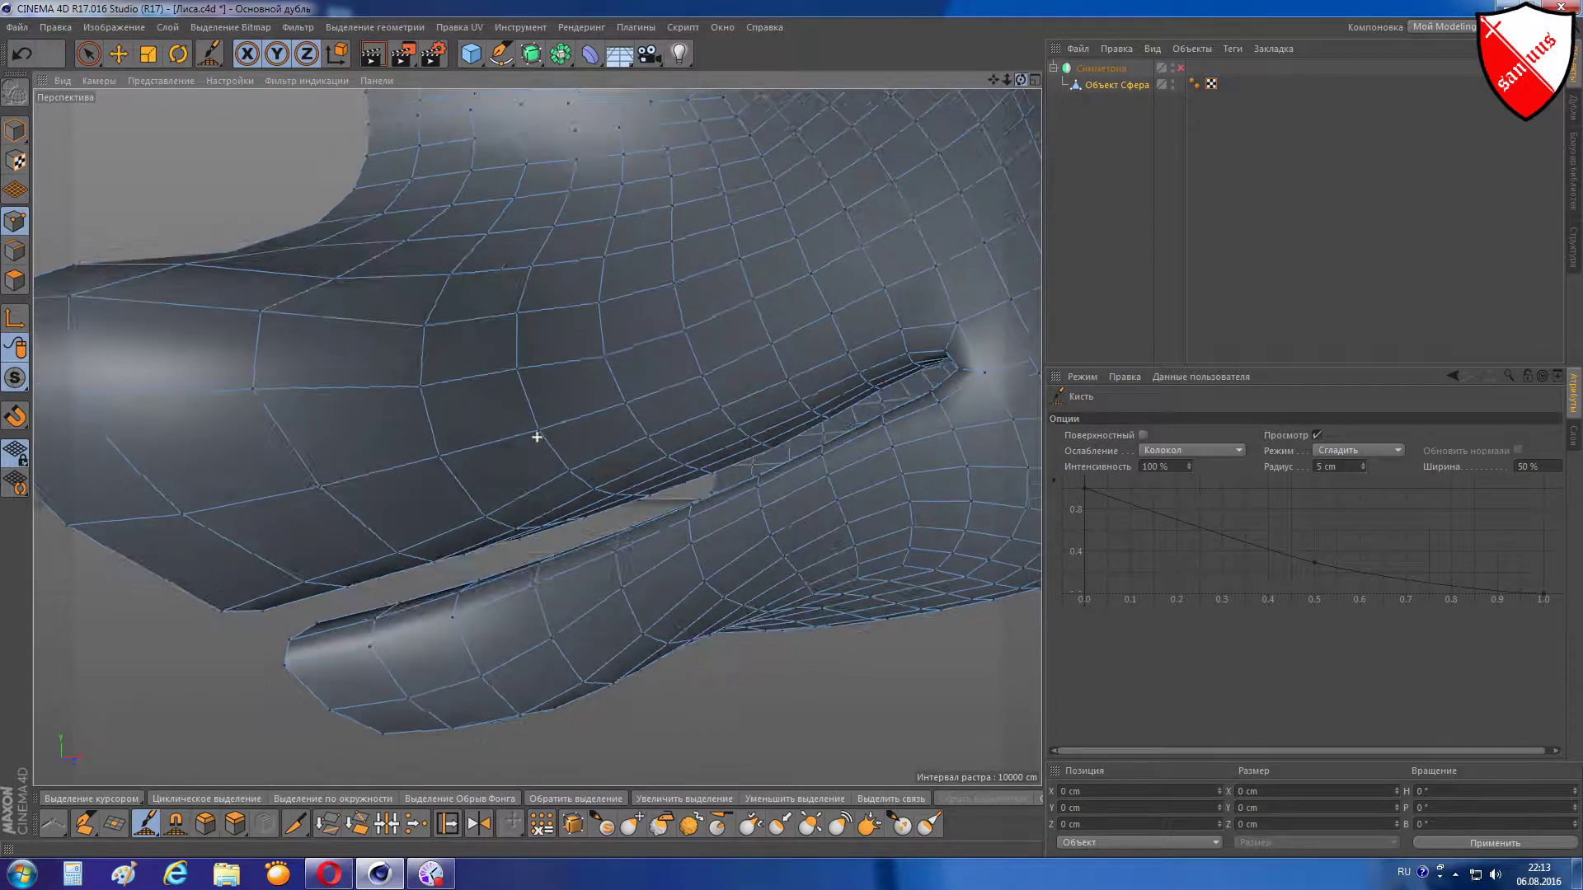
pyautogui.moveTo(537, 437); pyautogui.dragTo(693, 447)
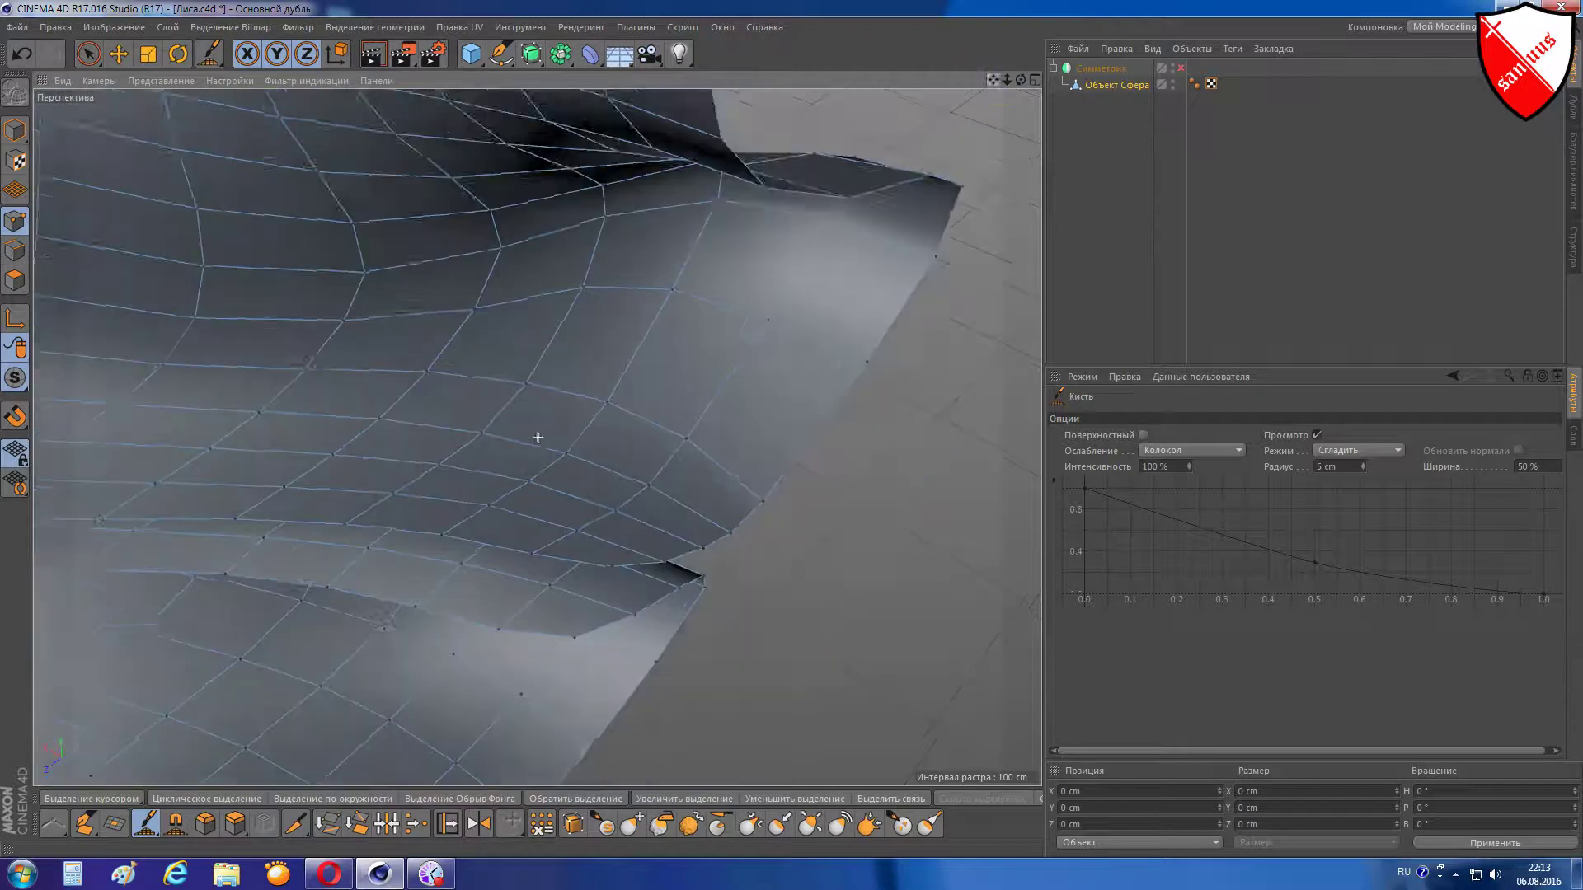
pyautogui.moveTo(997, 80); pyautogui.dragTo(647, 587)
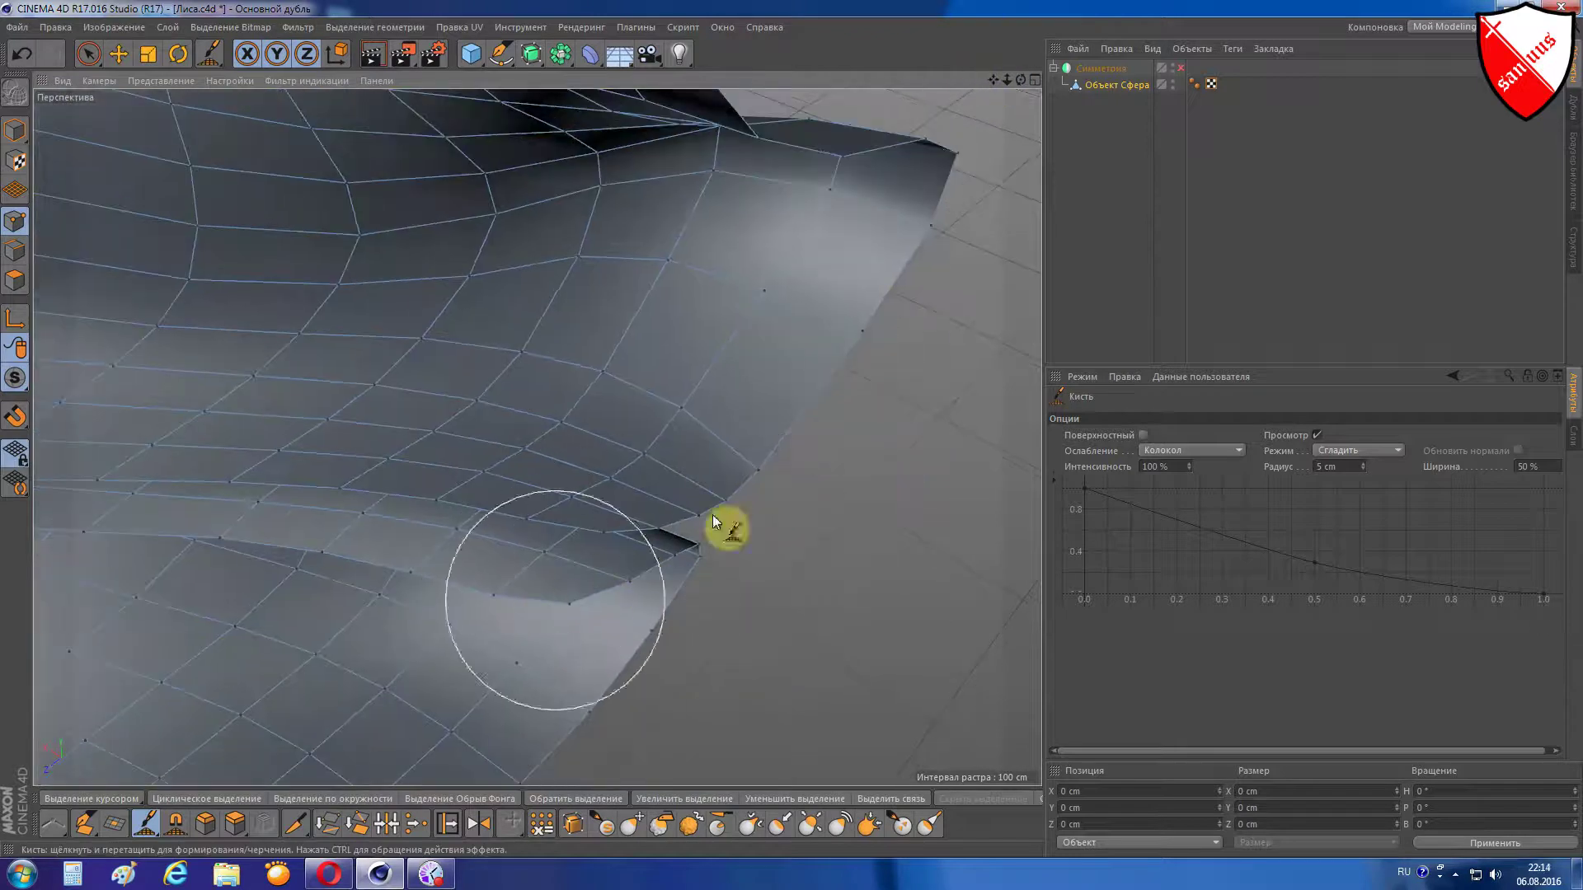
pyautogui.moveTo(1020, 80)
pyautogui.mouseDown()
pyautogui.moveTo(537, 436)
pyautogui.moveTo(850, 443)
pyautogui.mouseUp()
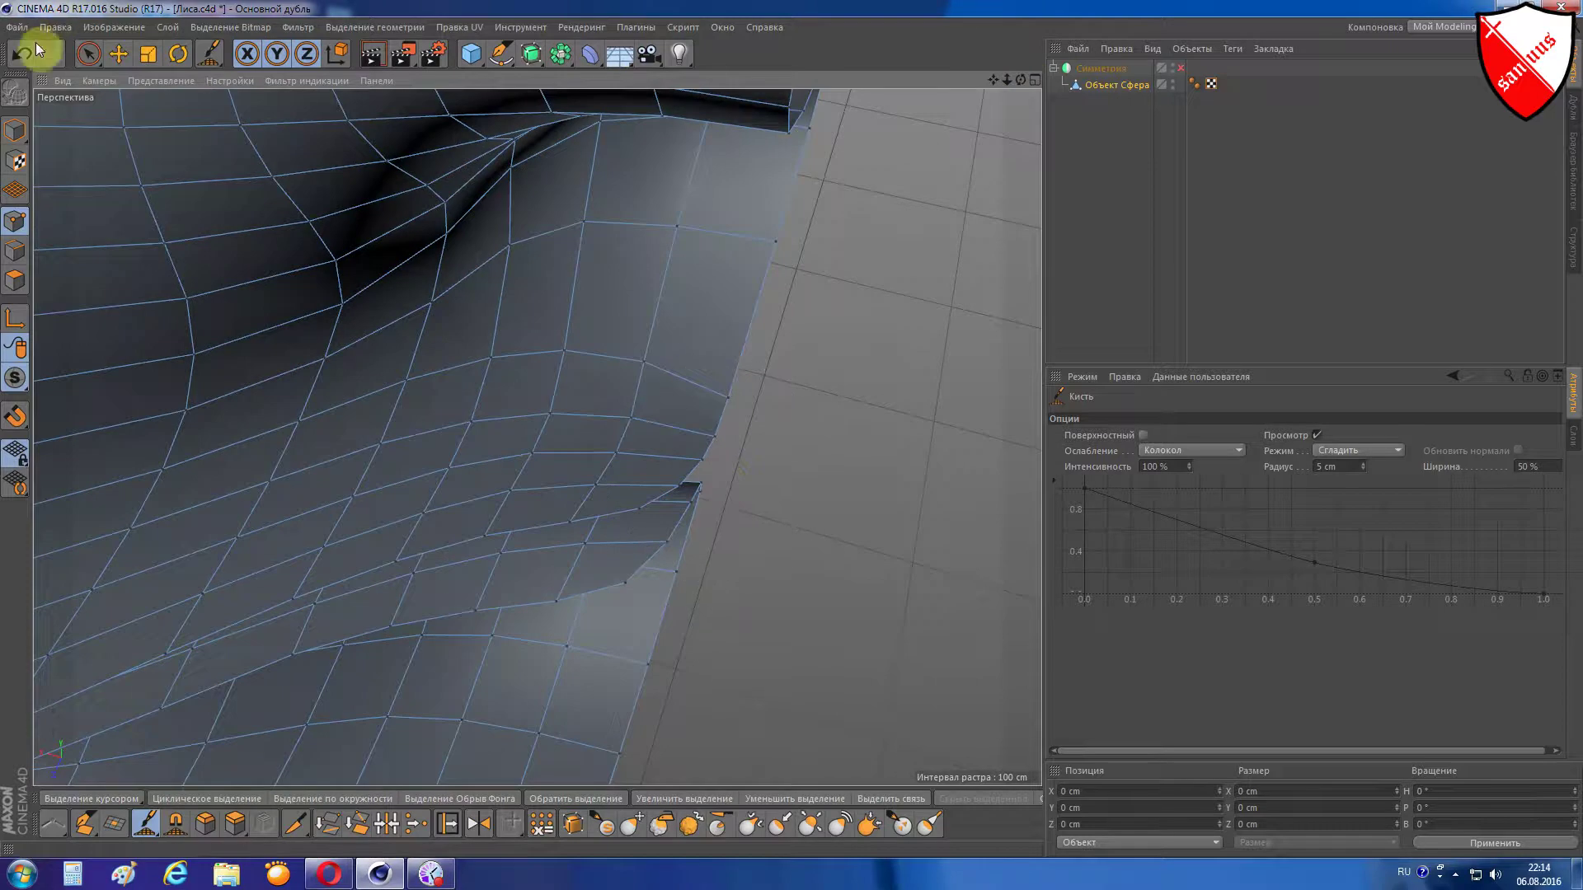
# - Paint-select the points along the symmetry seam with a selection radius of 31
pyautogui.click(89, 54)
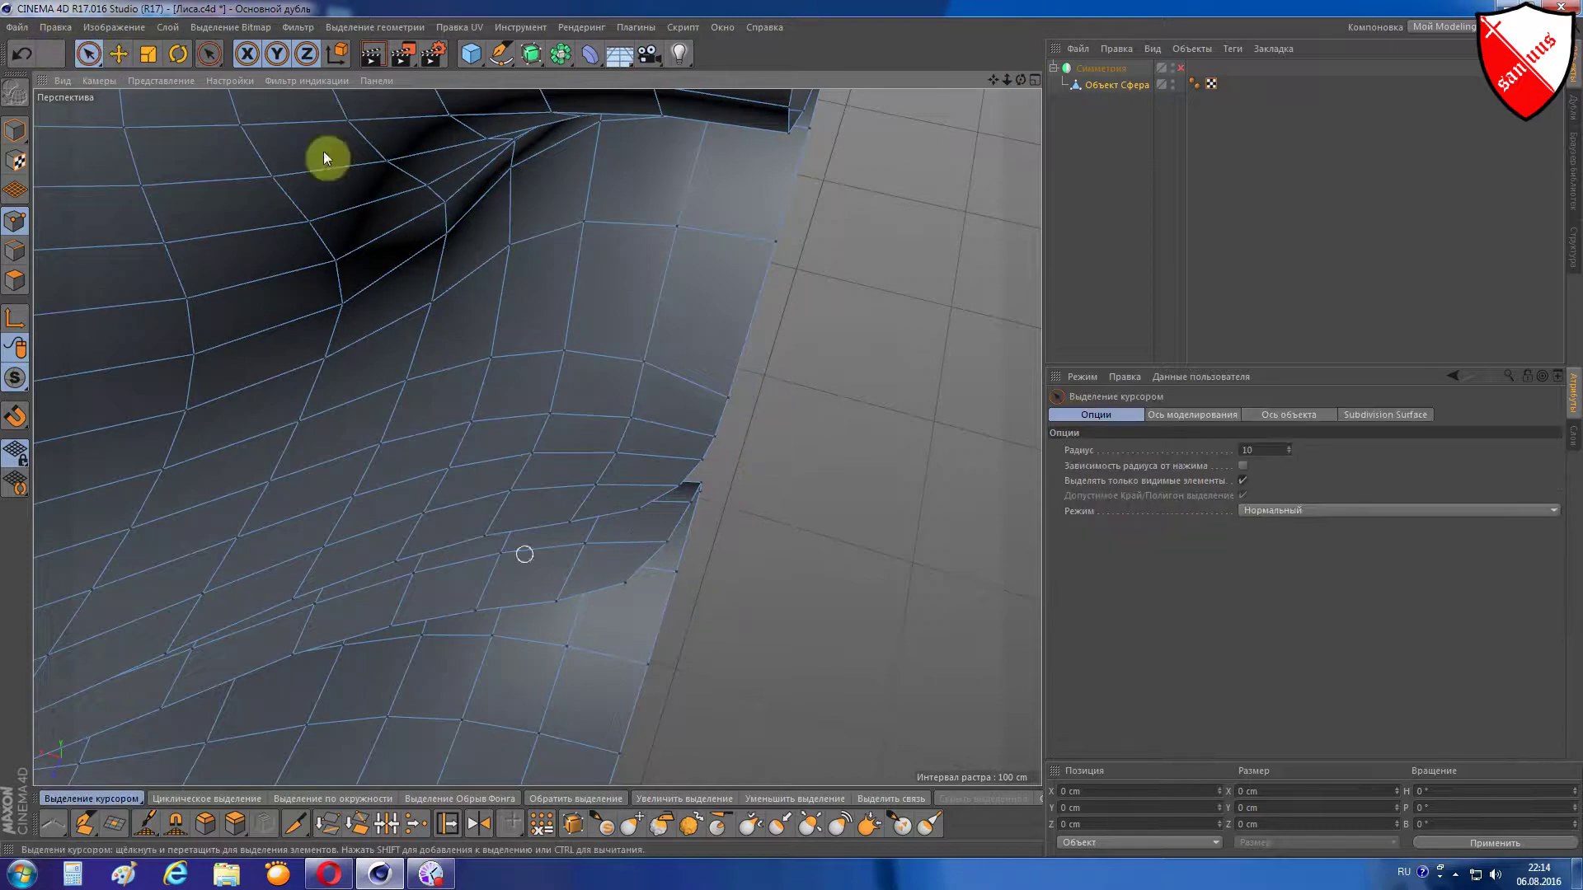
pyautogui.moveTo(1291, 450); pyautogui.dragTo(1291, 437)
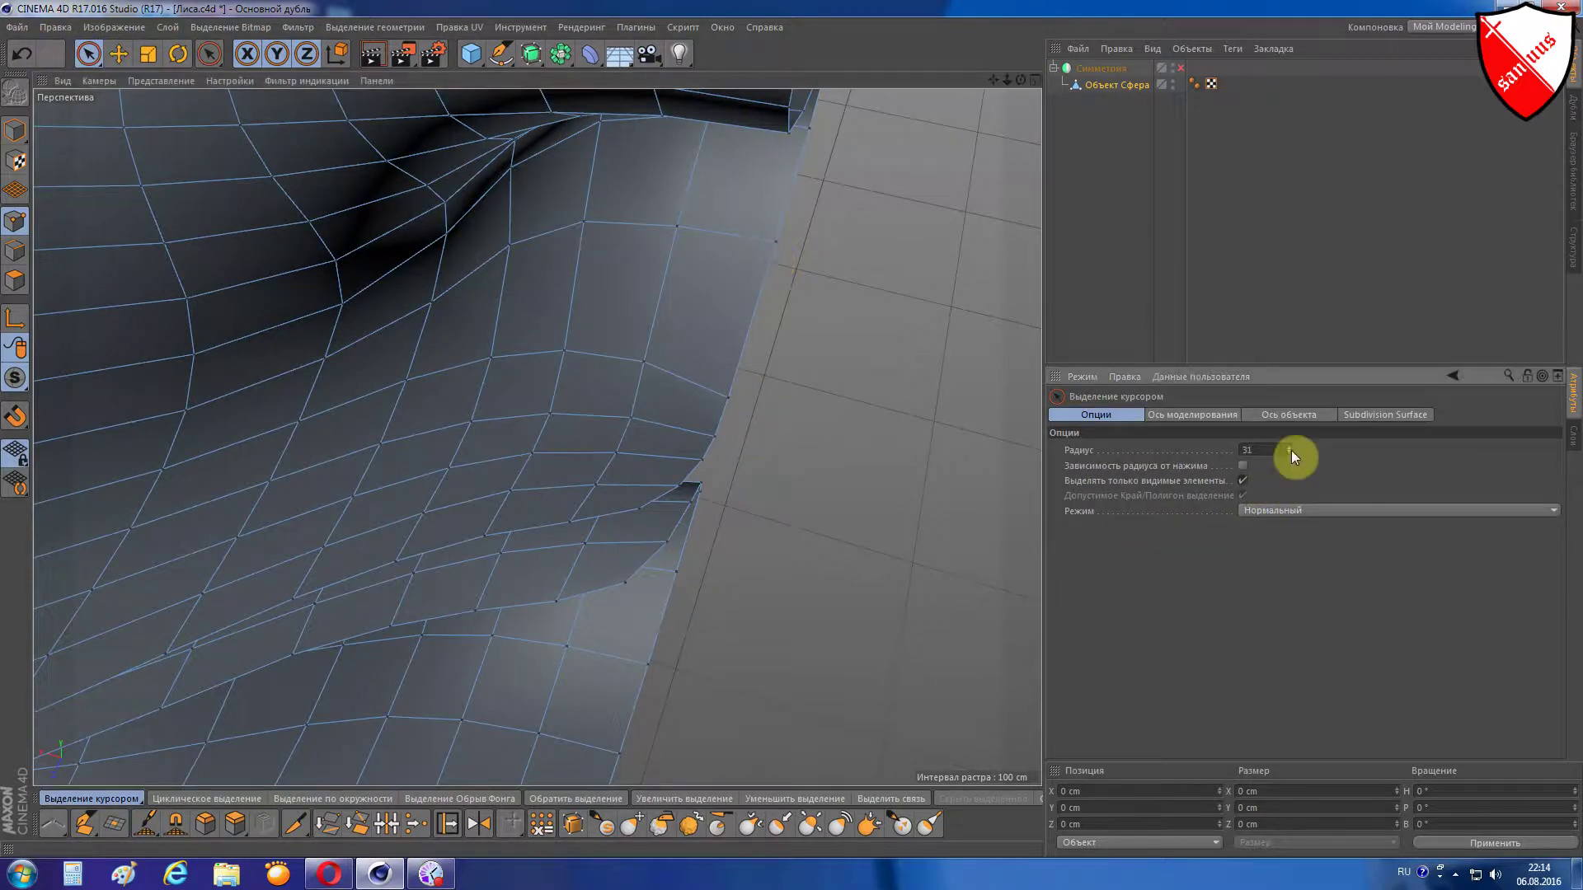
pyautogui.moveTo(621, 581); pyautogui.dragTo(646, 520)
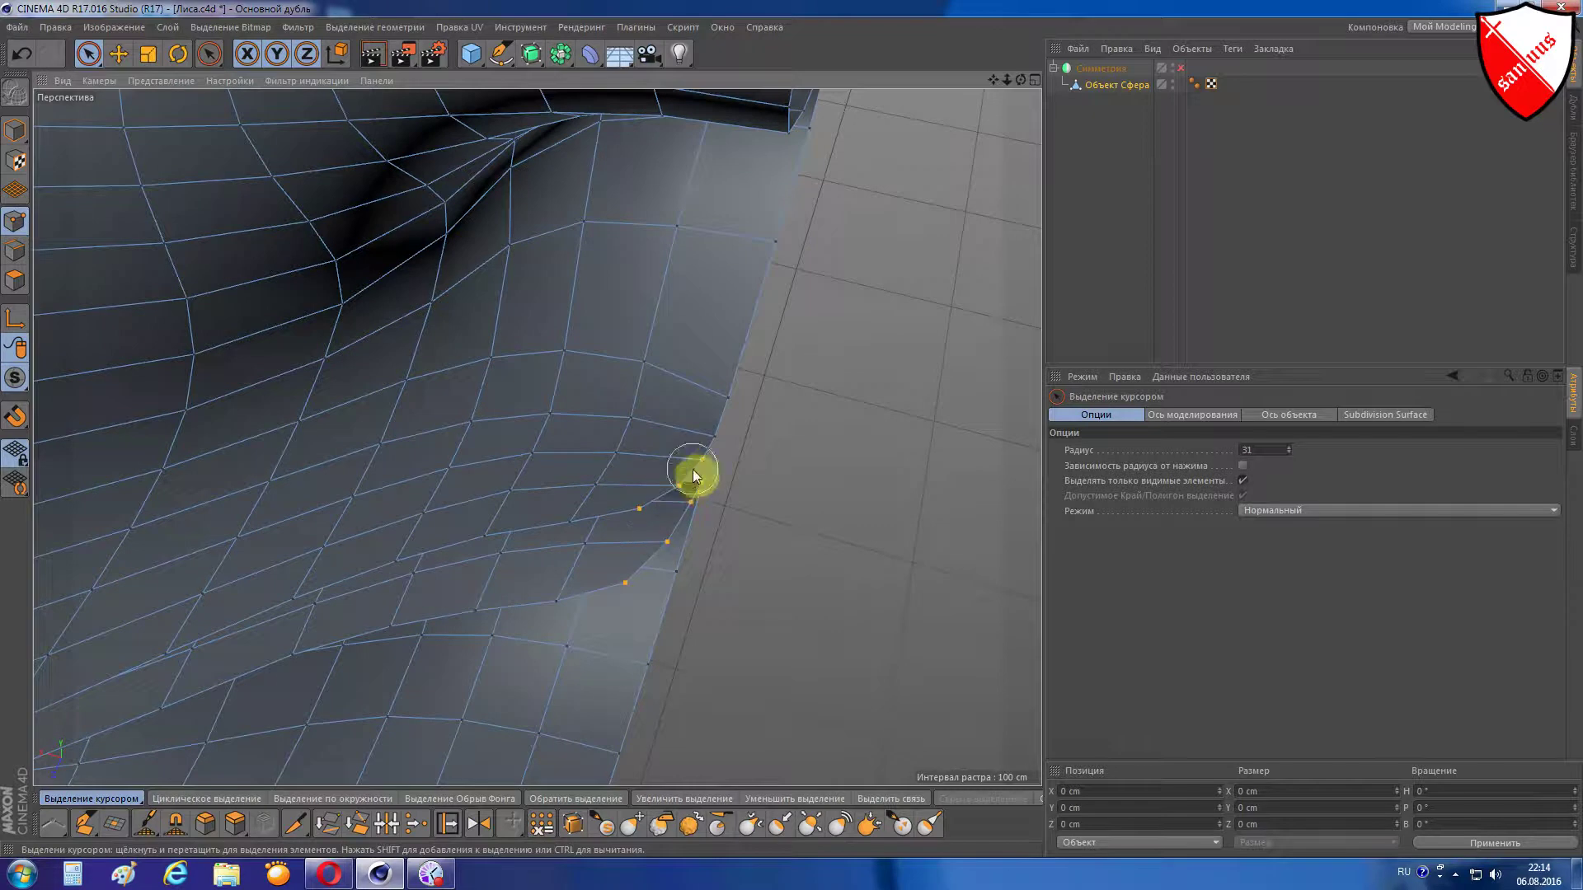
pyautogui.moveTo(737, 408); pyautogui.dragTo(775, 251)
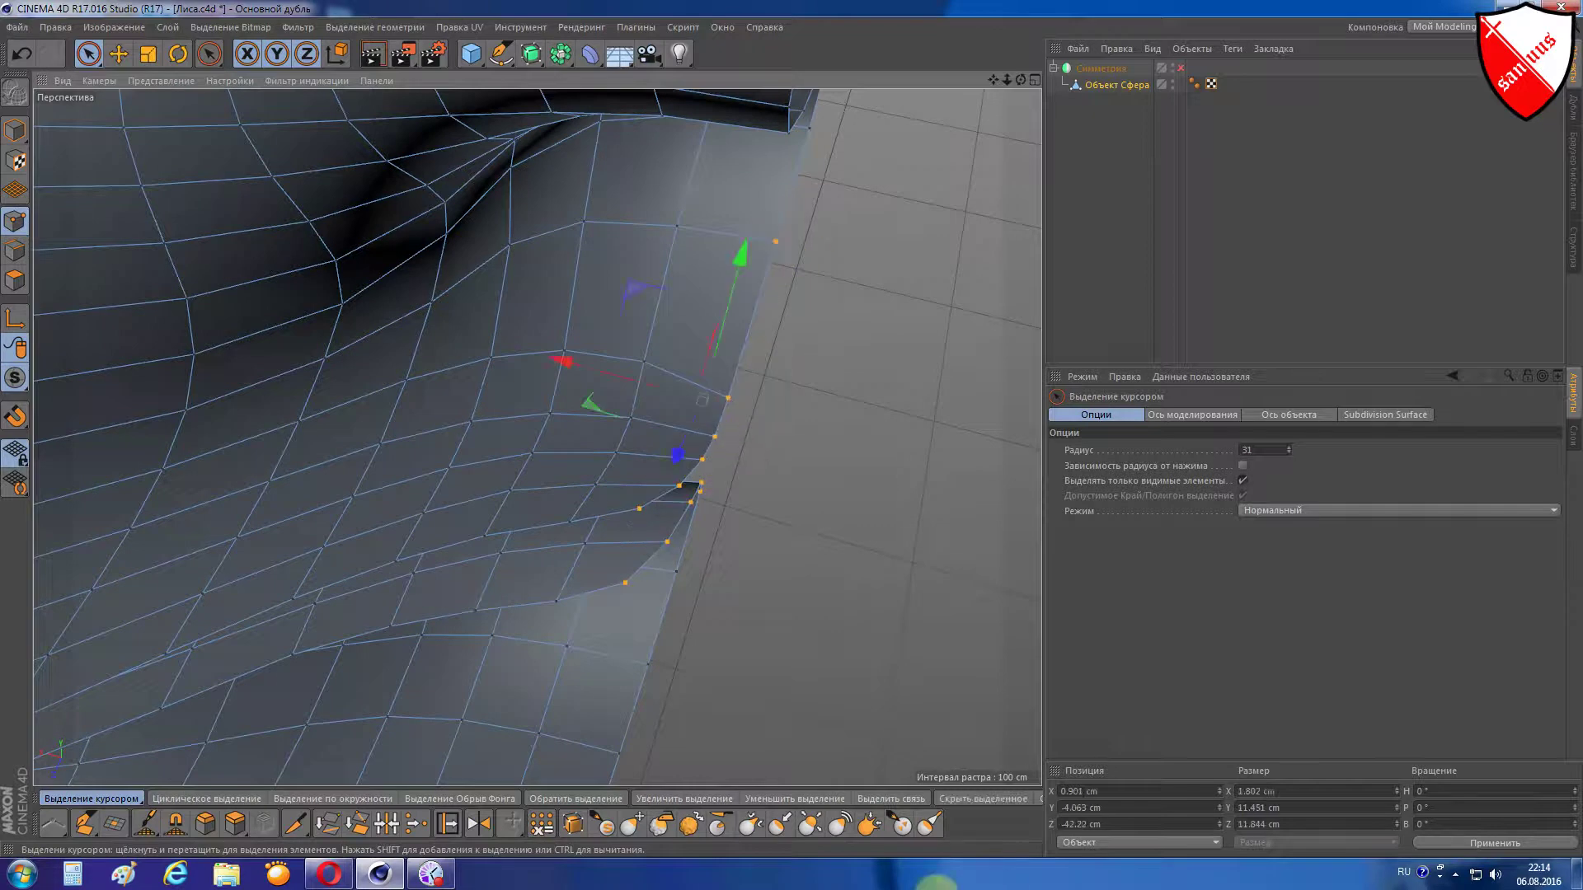
# - Set the selected seam points' X position to 0 cm and turn symmetry mirroring back on
pyautogui.click(542, 824)
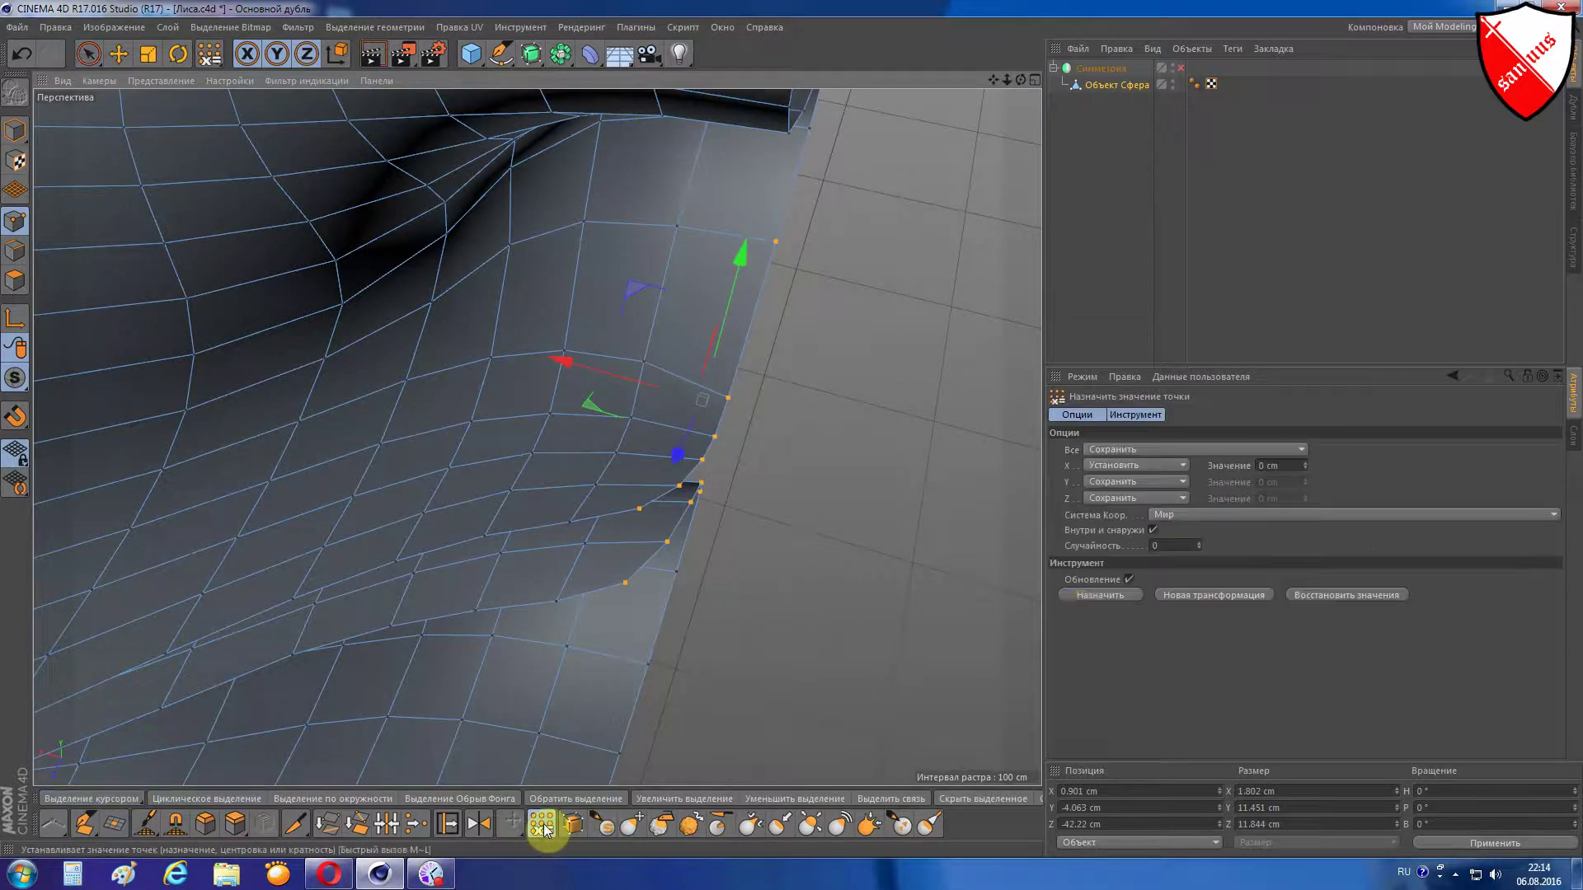
pyautogui.click(1086, 593)
pyautogui.keyDown('alt'); pyautogui.moveTo(848, 516); pyautogui.dragTo(1181, 70); pyautogui.keyUp('alt')
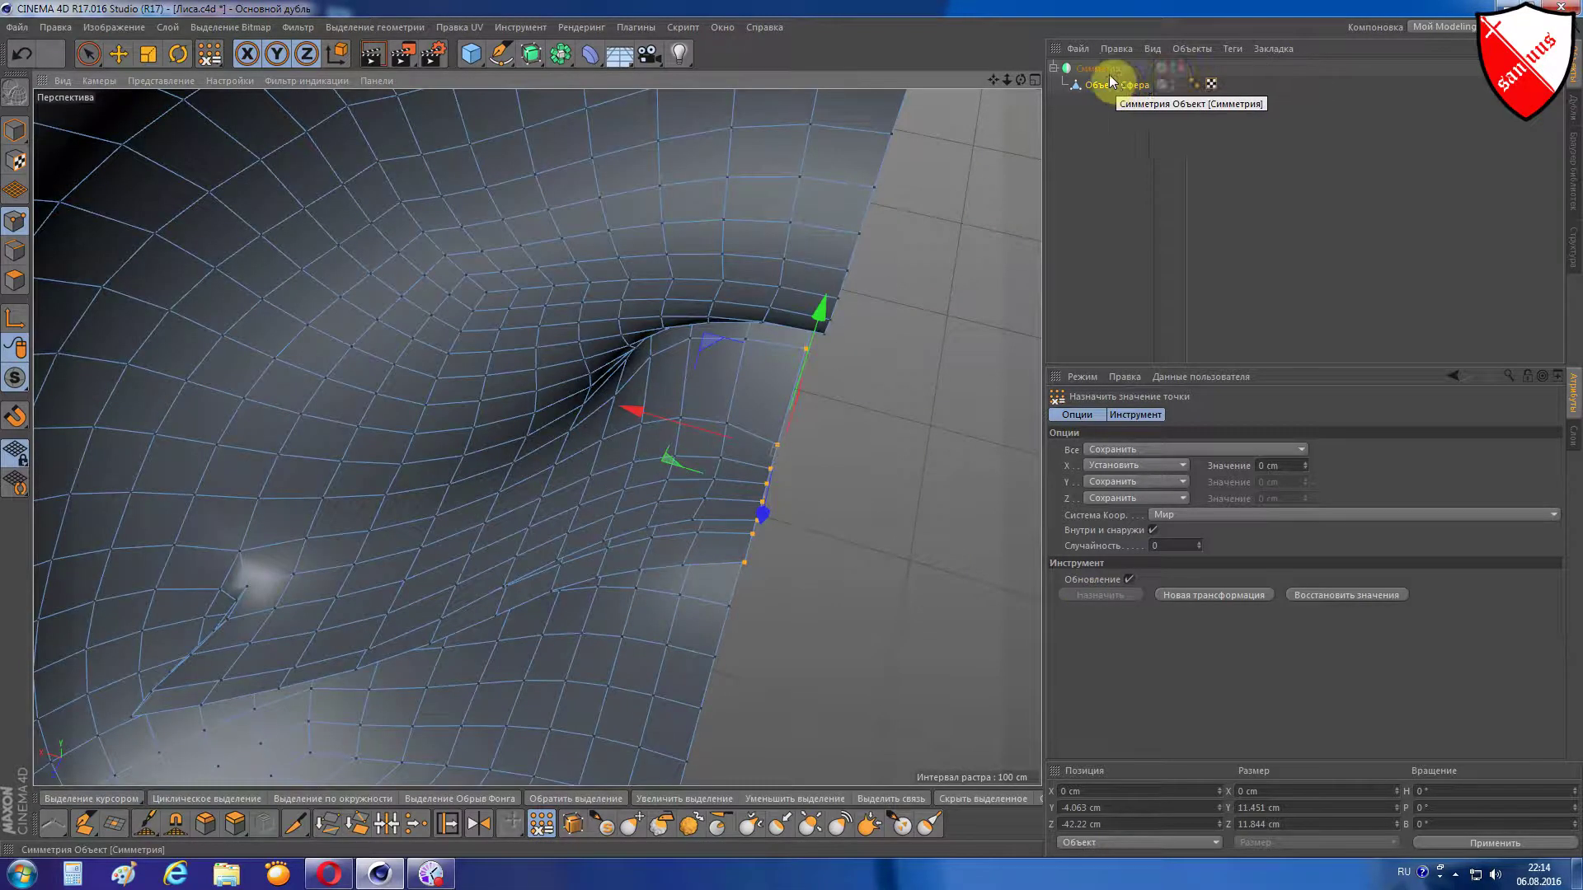
pyautogui.click(1179, 68)
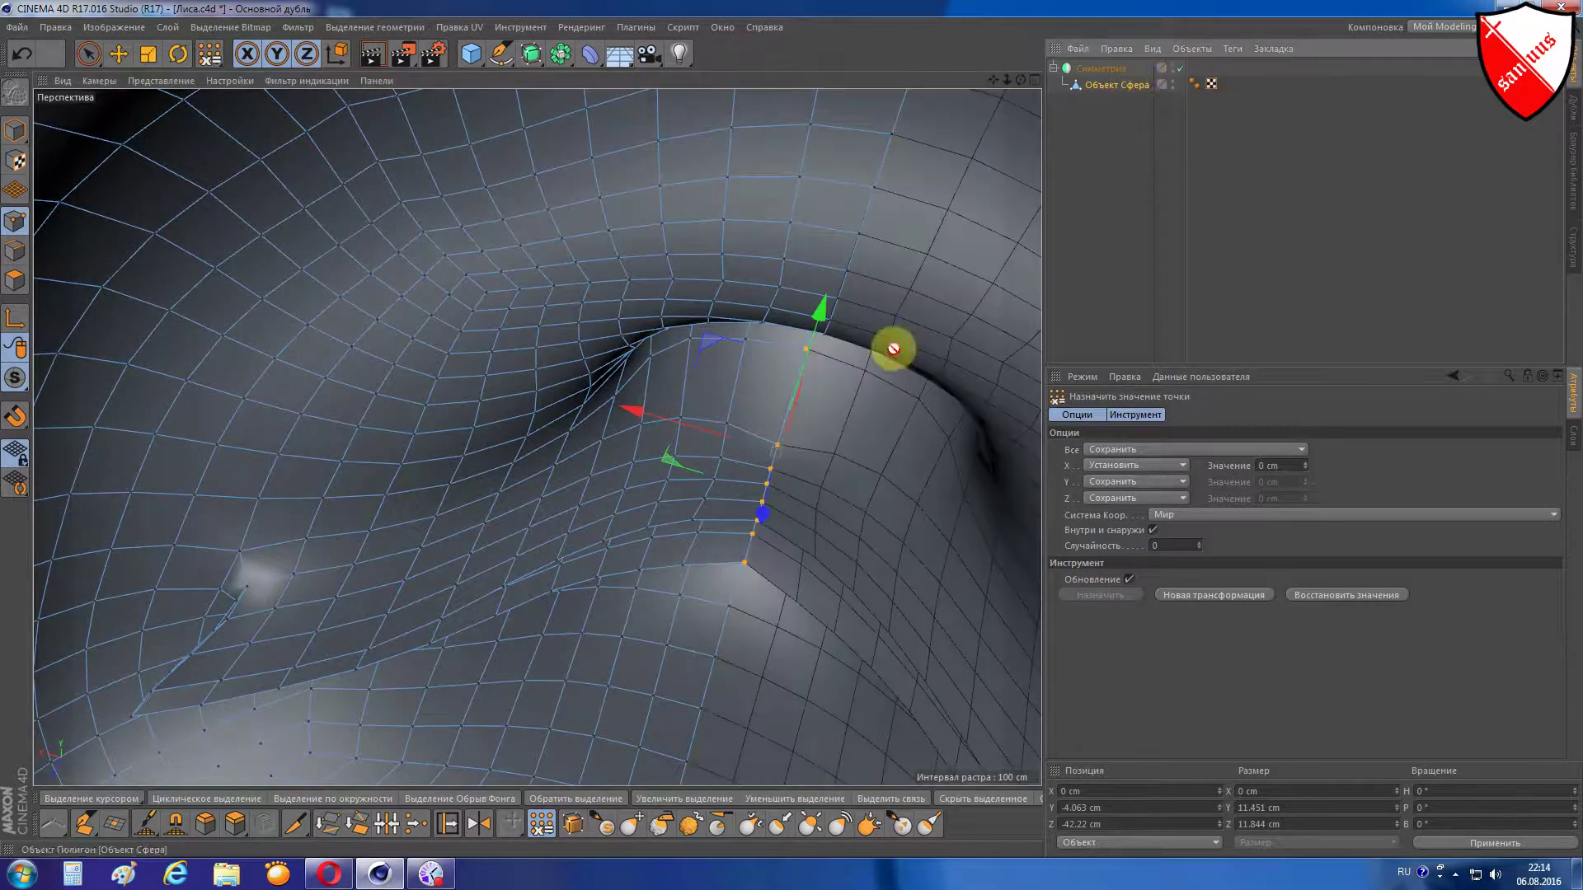
pyautogui.scroll(2, 772, 487)
pyautogui.scroll(2, 773, 486)
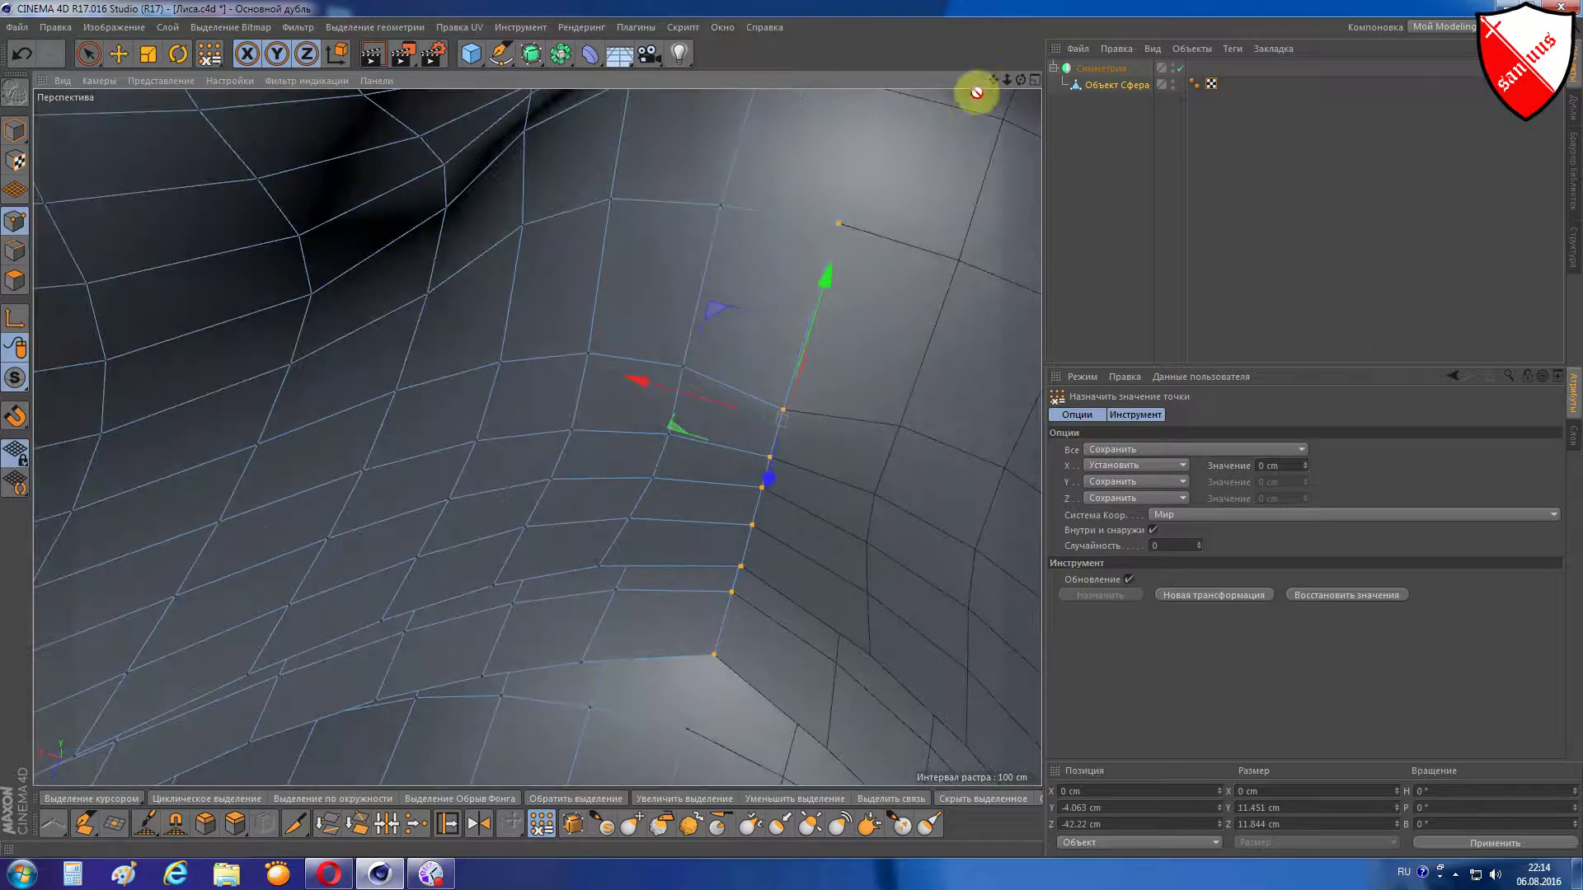
pyautogui.moveTo(992, 80)
pyautogui.mouseDown()
pyautogui.moveTo(537, 437)
pyautogui.moveTo(697, 499)
pyautogui.moveTo(672, 439)
pyautogui.moveTo(555, 375)
pyautogui.mouseUp()
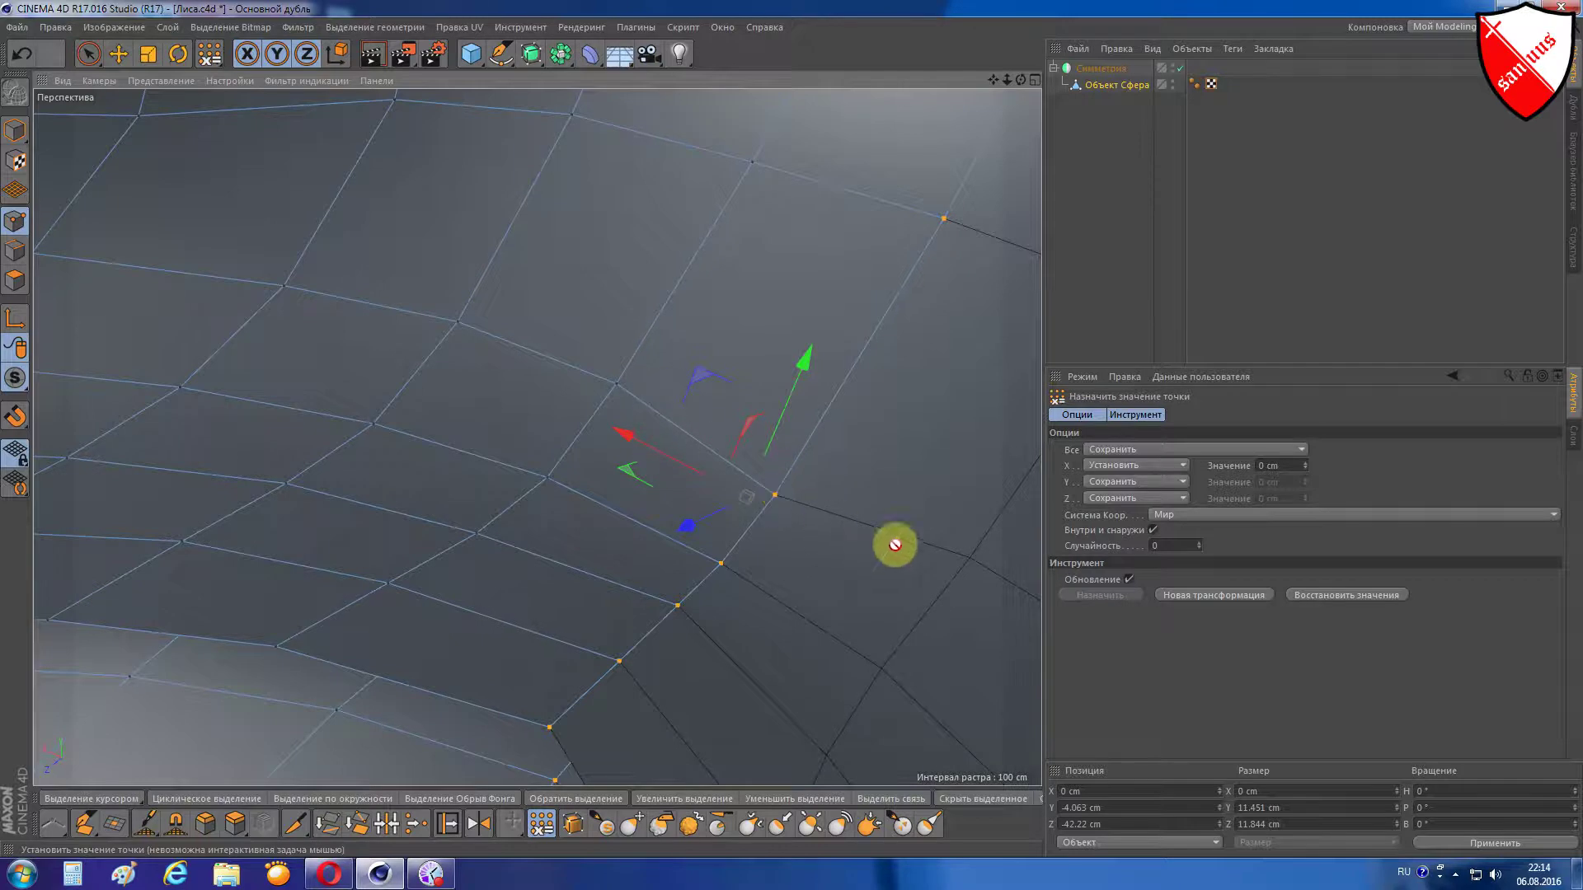
pyautogui.keyDown('alt'); pyautogui.moveTo(979, 569); pyautogui.dragTo(373, 348); pyautogui.keyUp('alt')
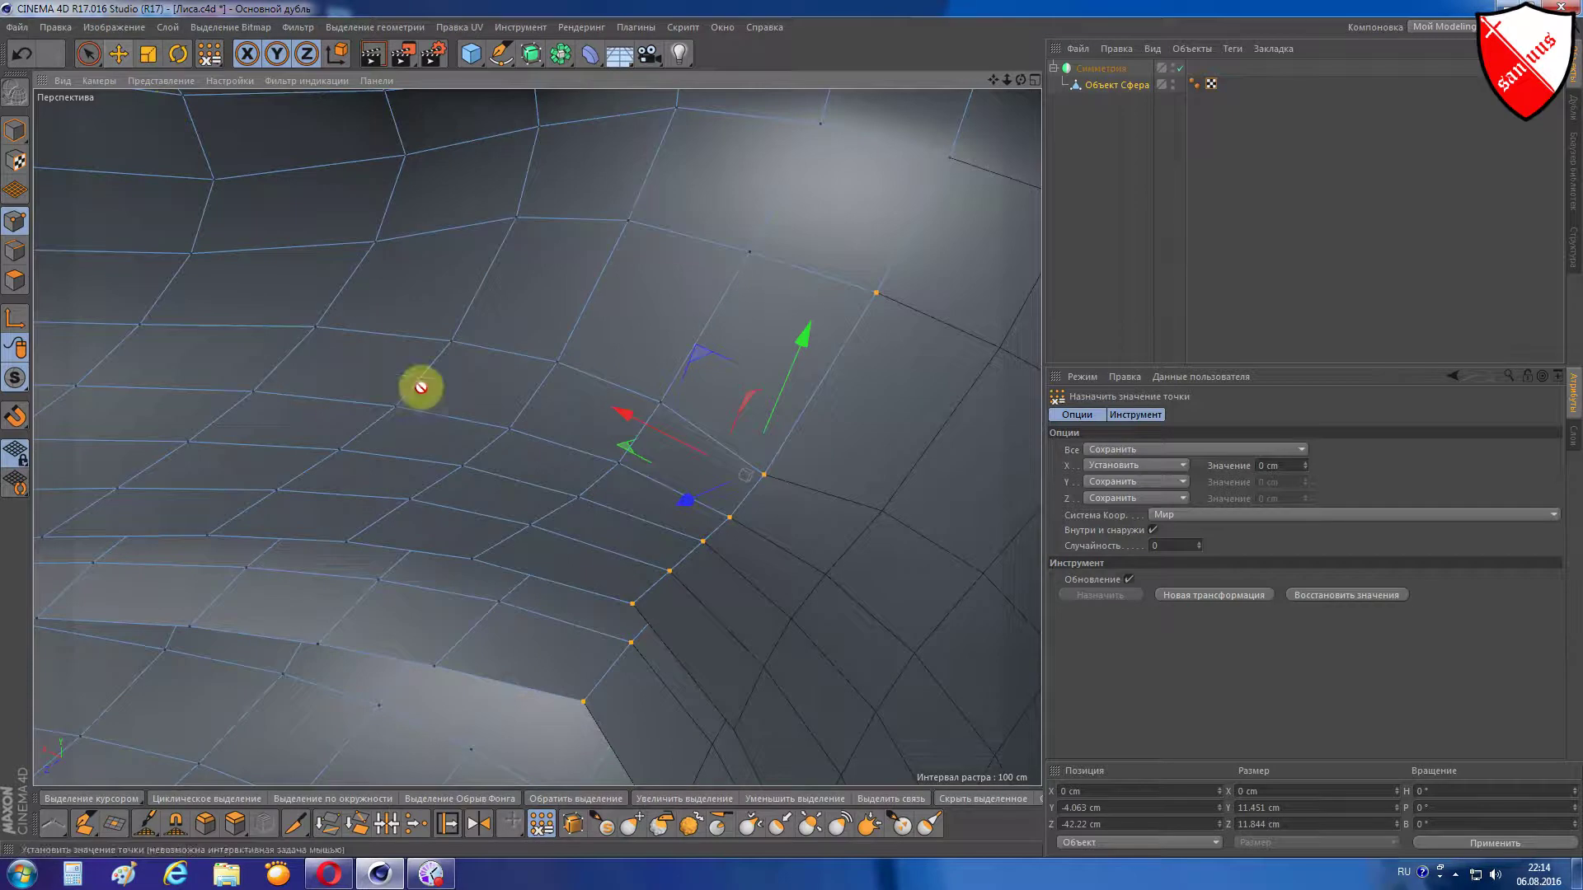
pyautogui.click(447, 824)
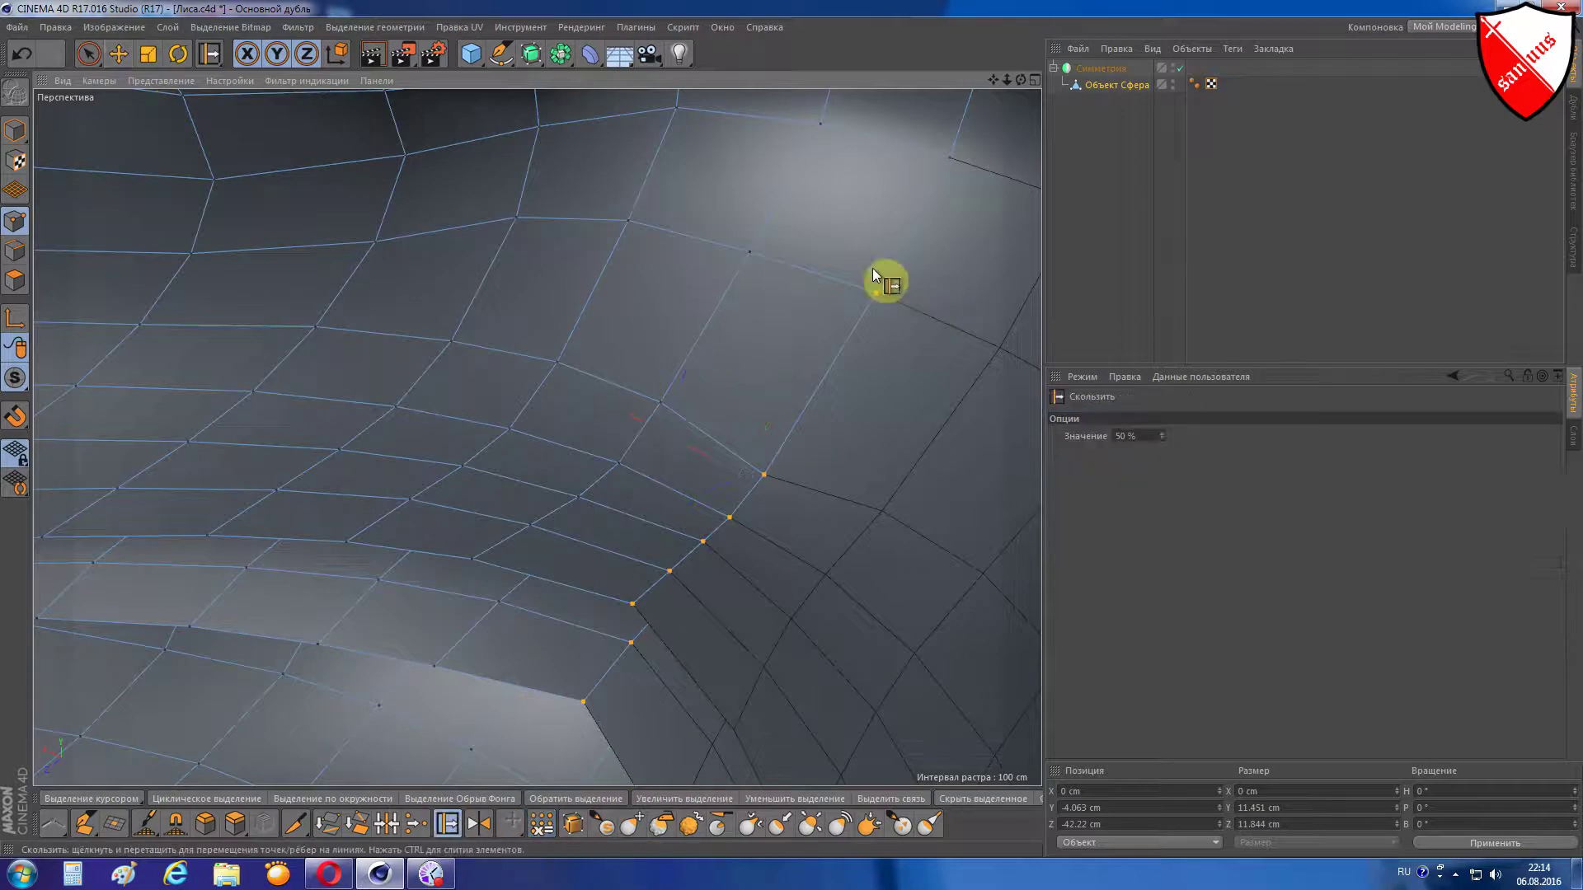
# - Slide a fox-head seam point 5.7 % along its edge
pyautogui.scroll(3, 874, 301)
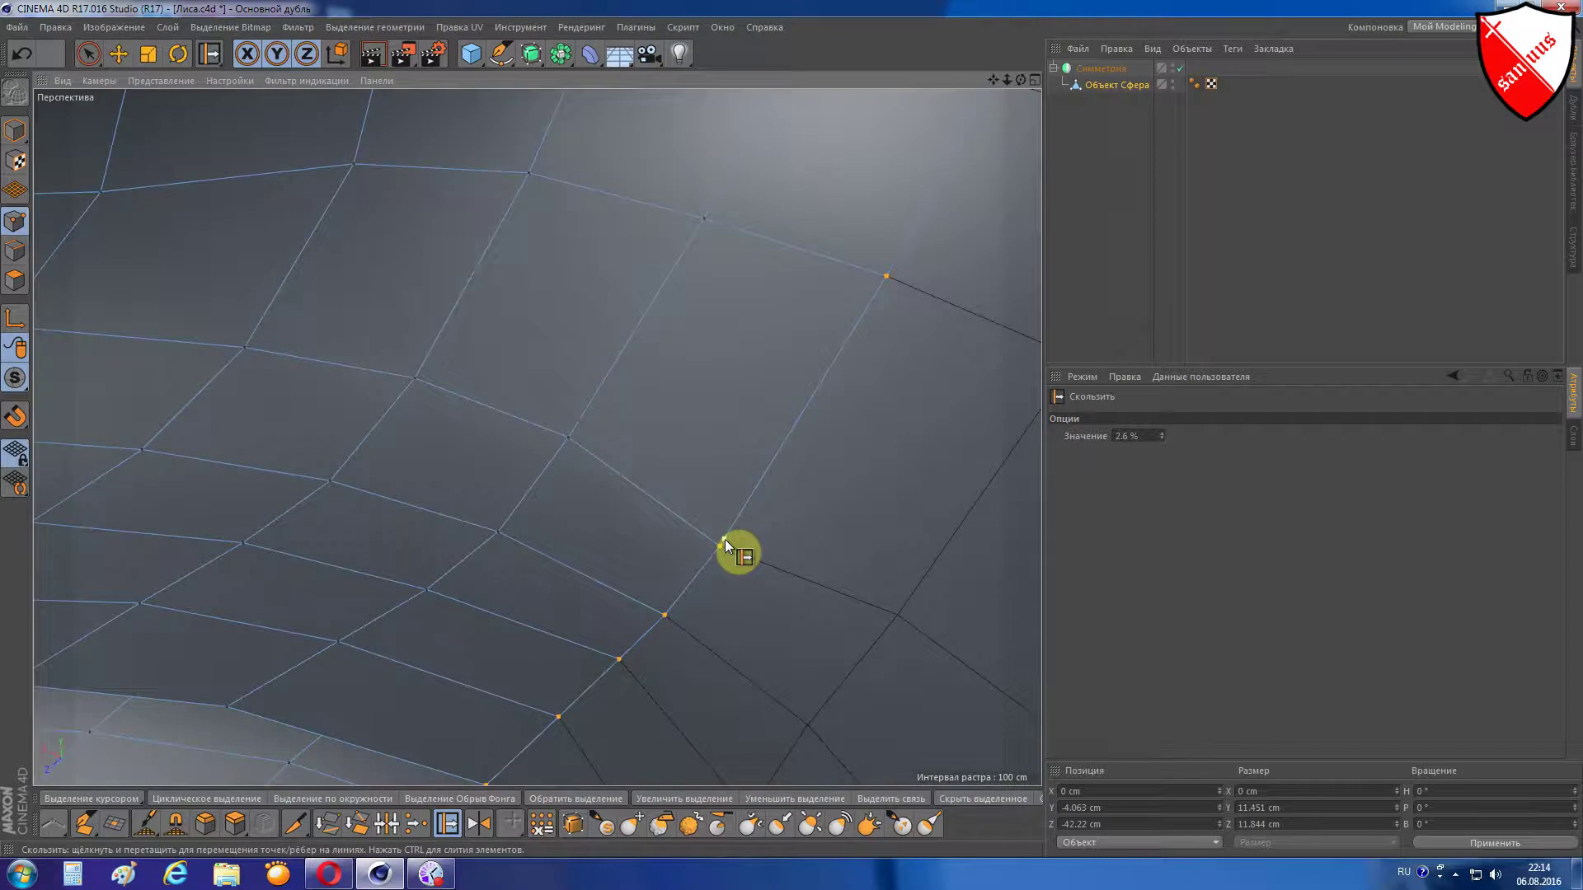
pyautogui.moveTo(724, 540); pyautogui.dragTo(730, 532)
pyautogui.scroll(-2, 591, 675)
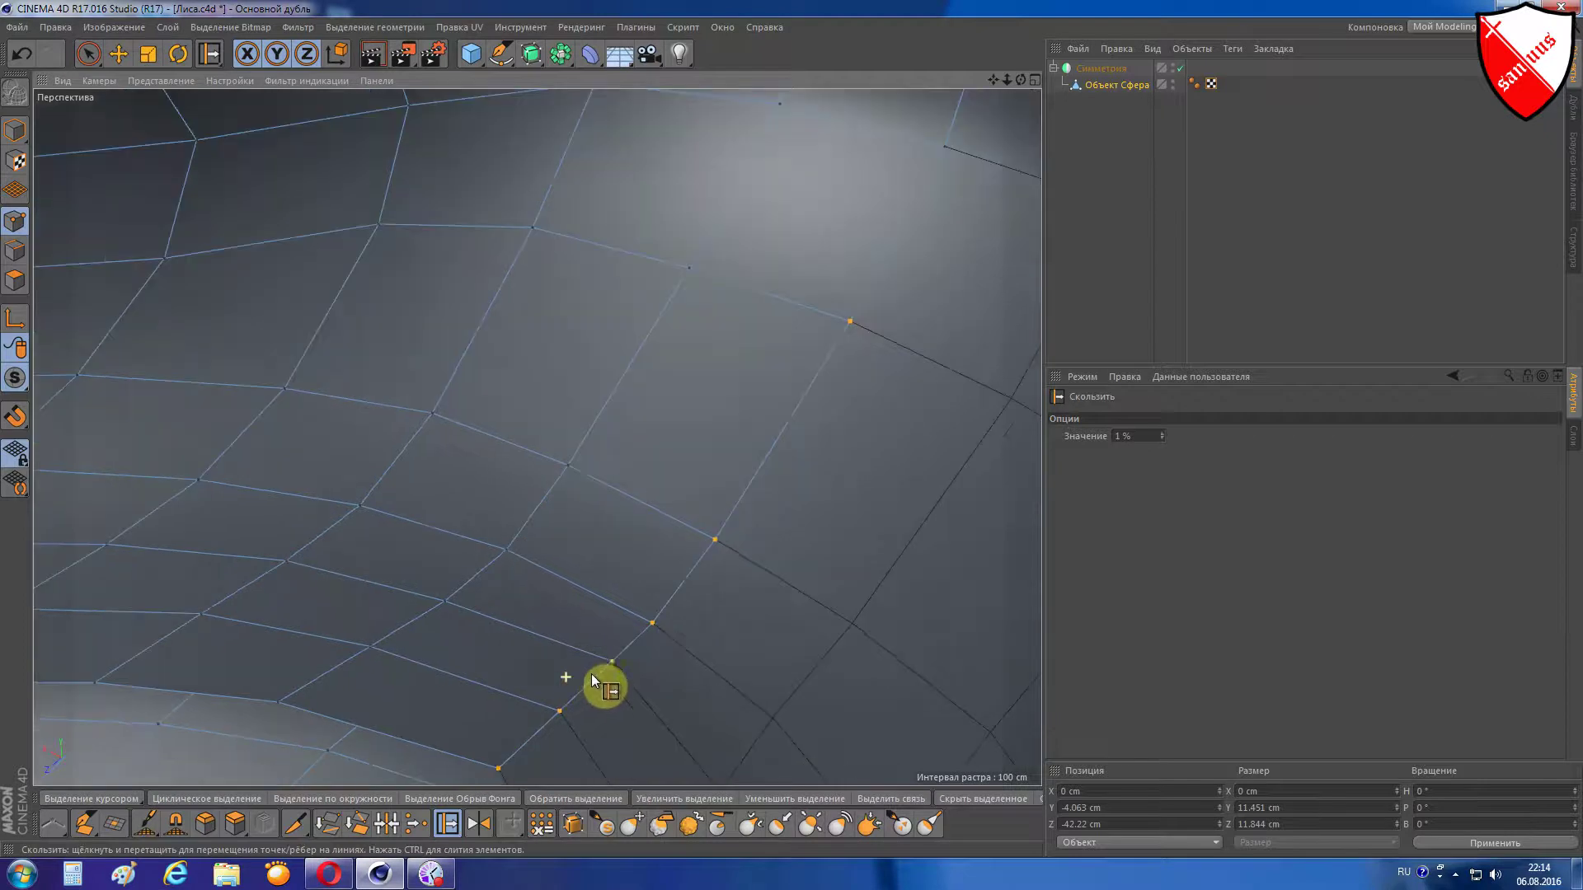
pyautogui.scroll(-2, 606, 665)
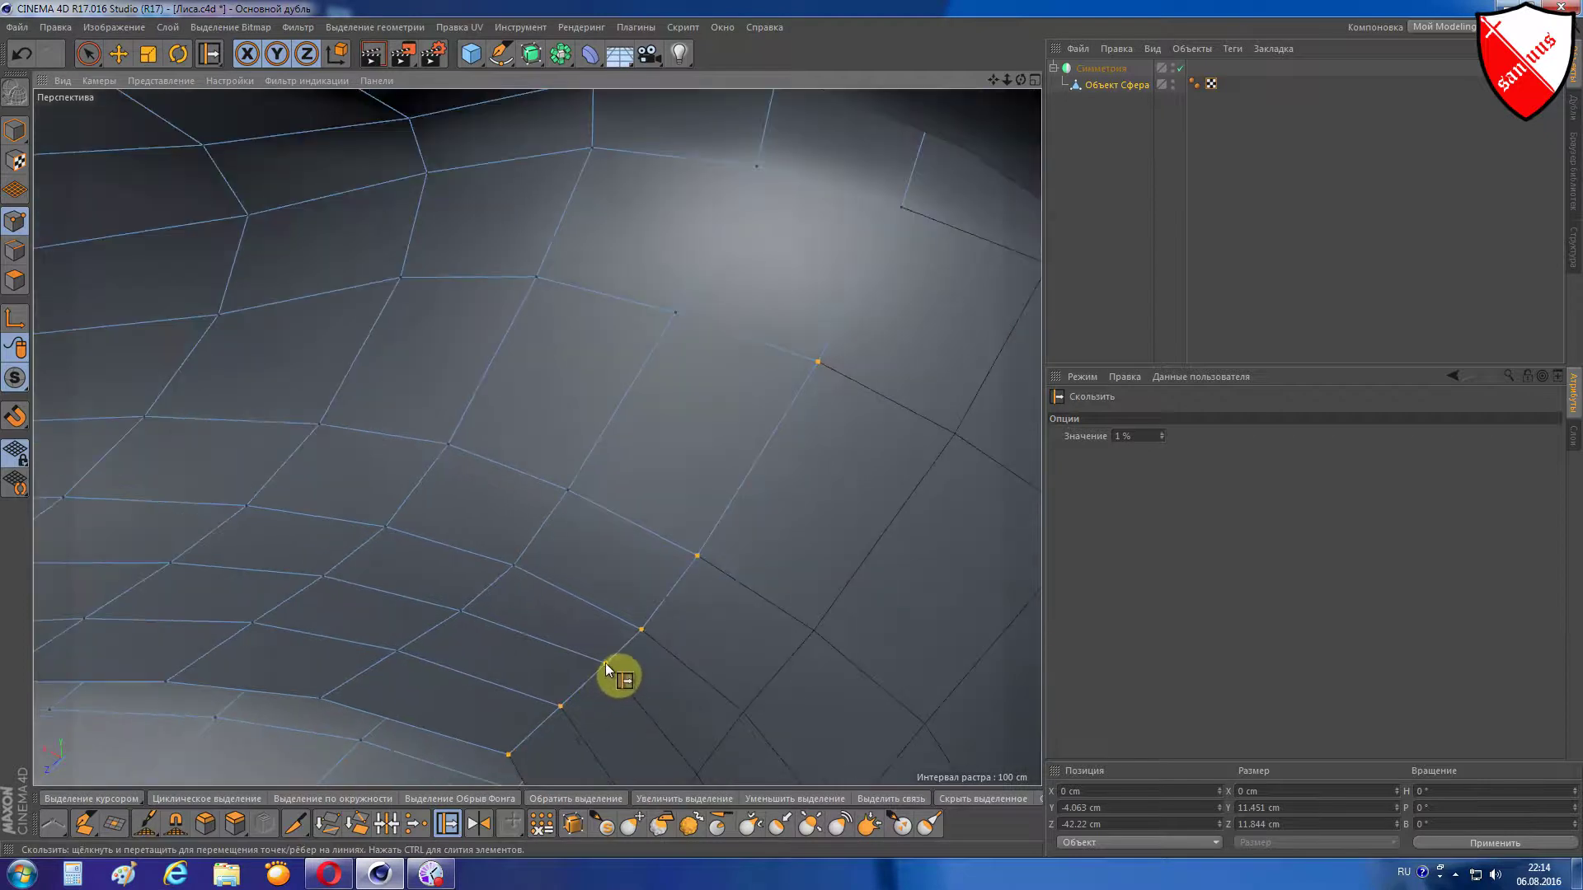
pyautogui.moveTo(605, 668); pyautogui.dragTo(552, 721)
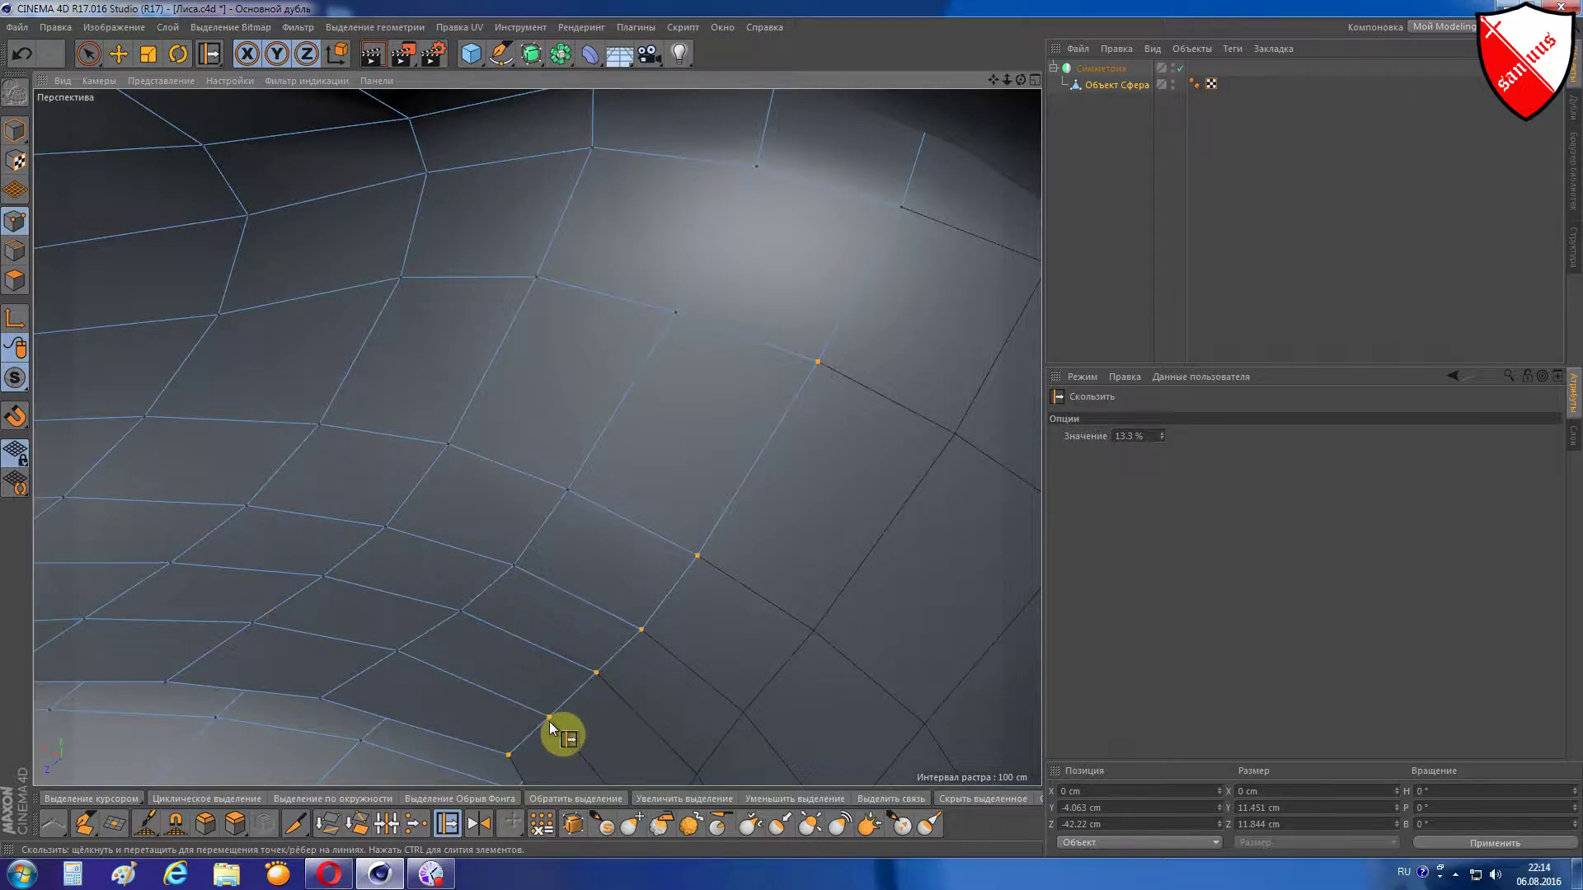
pyautogui.moveTo(547, 720); pyautogui.dragTo(618, 633)
pyautogui.scroll(-2, 618, 633)
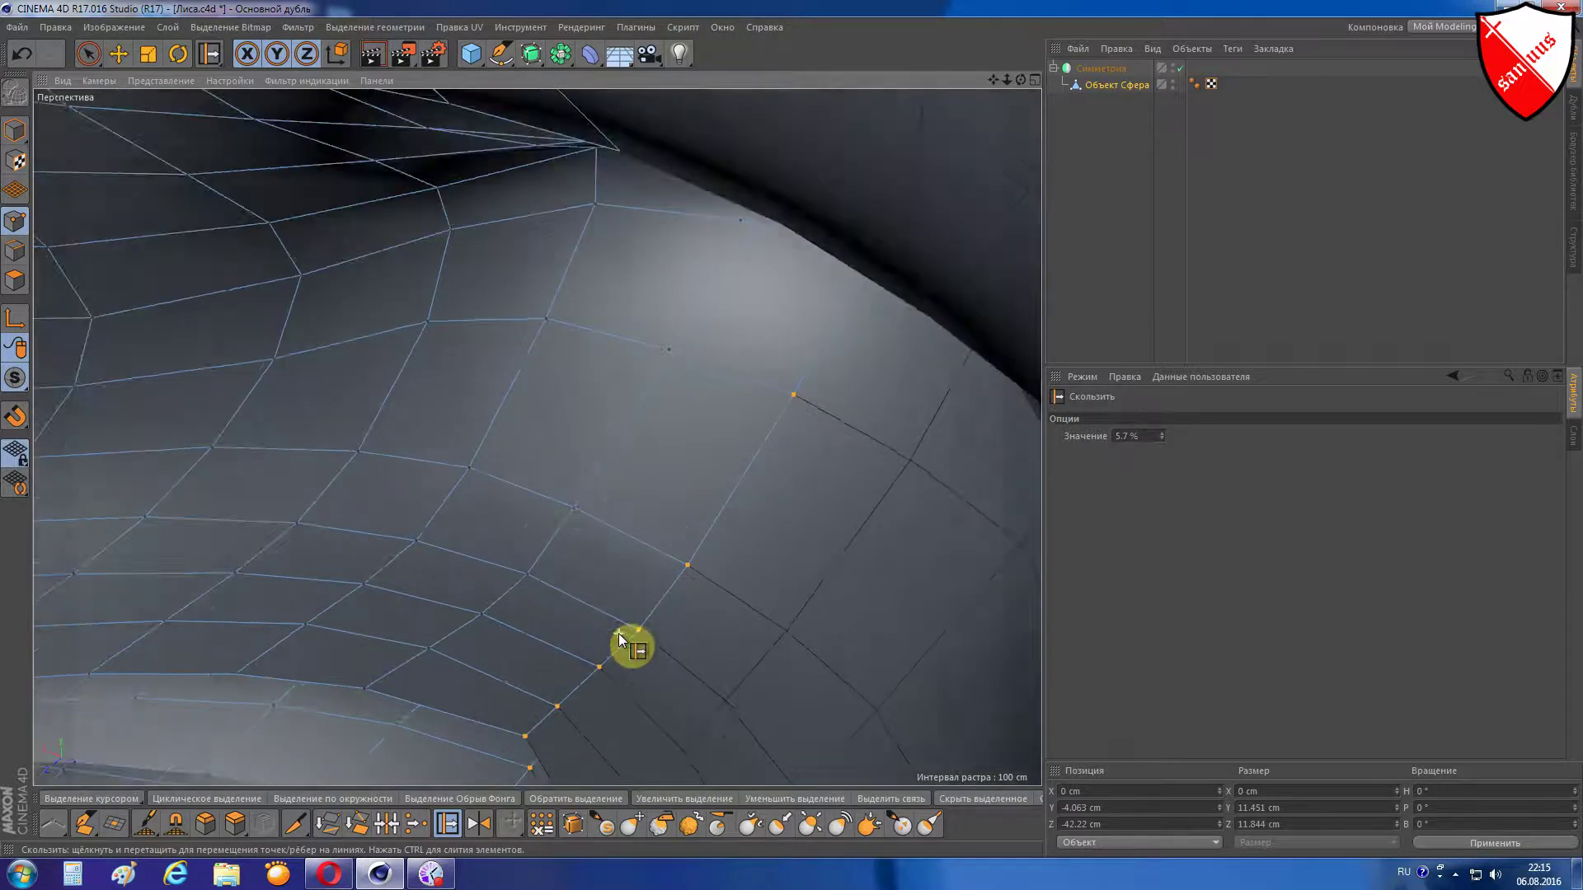
pyautogui.scroll(-2, 618, 633)
pyautogui.scroll(2, 618, 633)
pyautogui.scroll(-3, 689, 558)
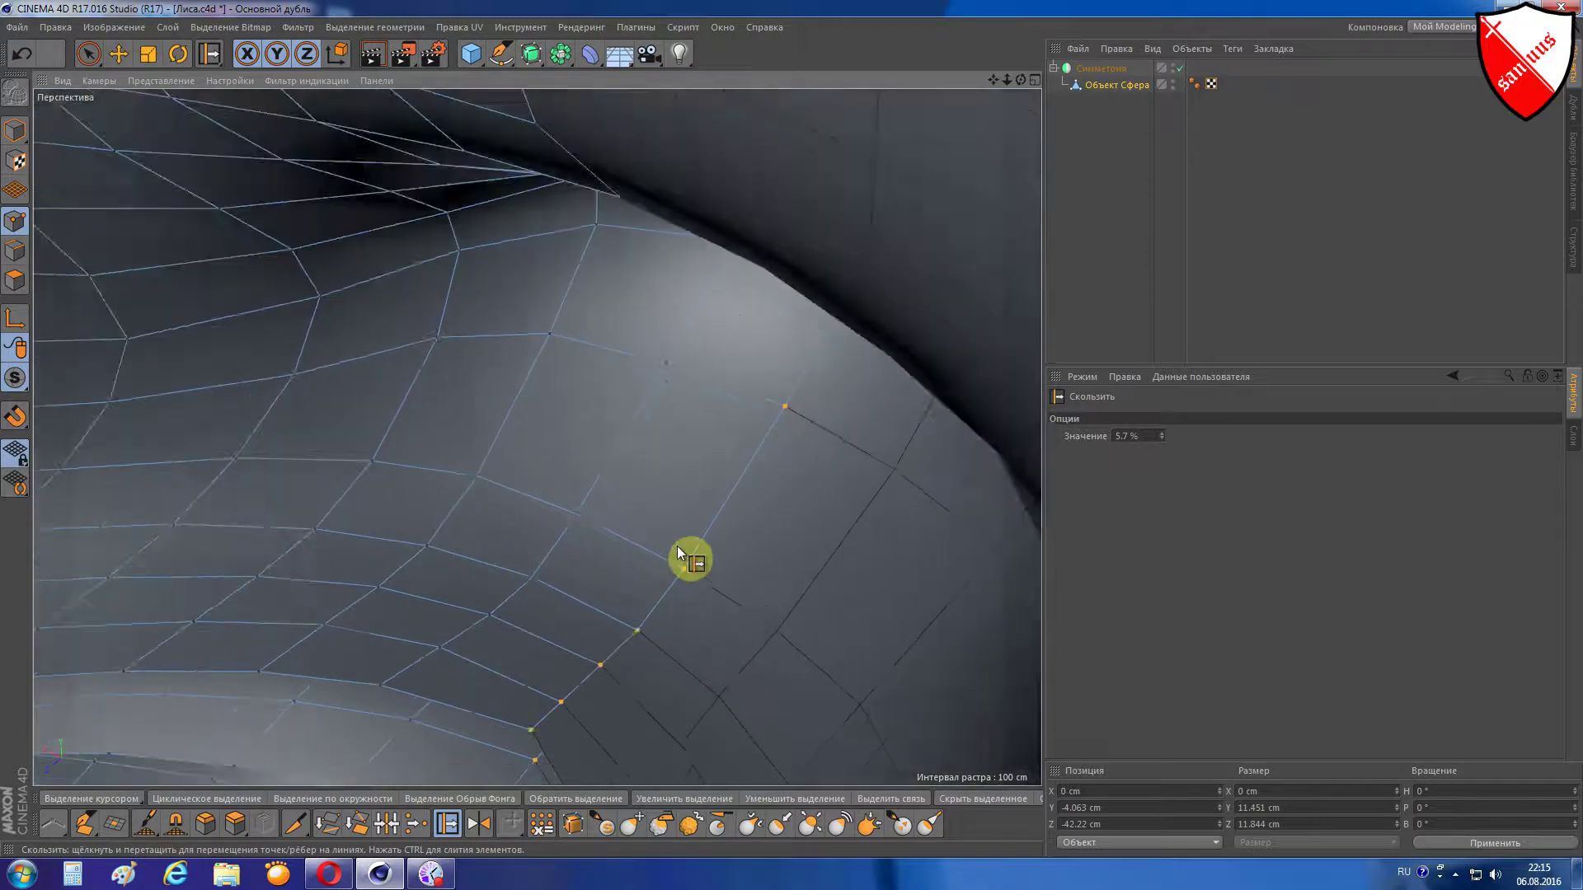
pyautogui.scroll(3, 678, 551)
pyautogui.scroll(-3, 699, 486)
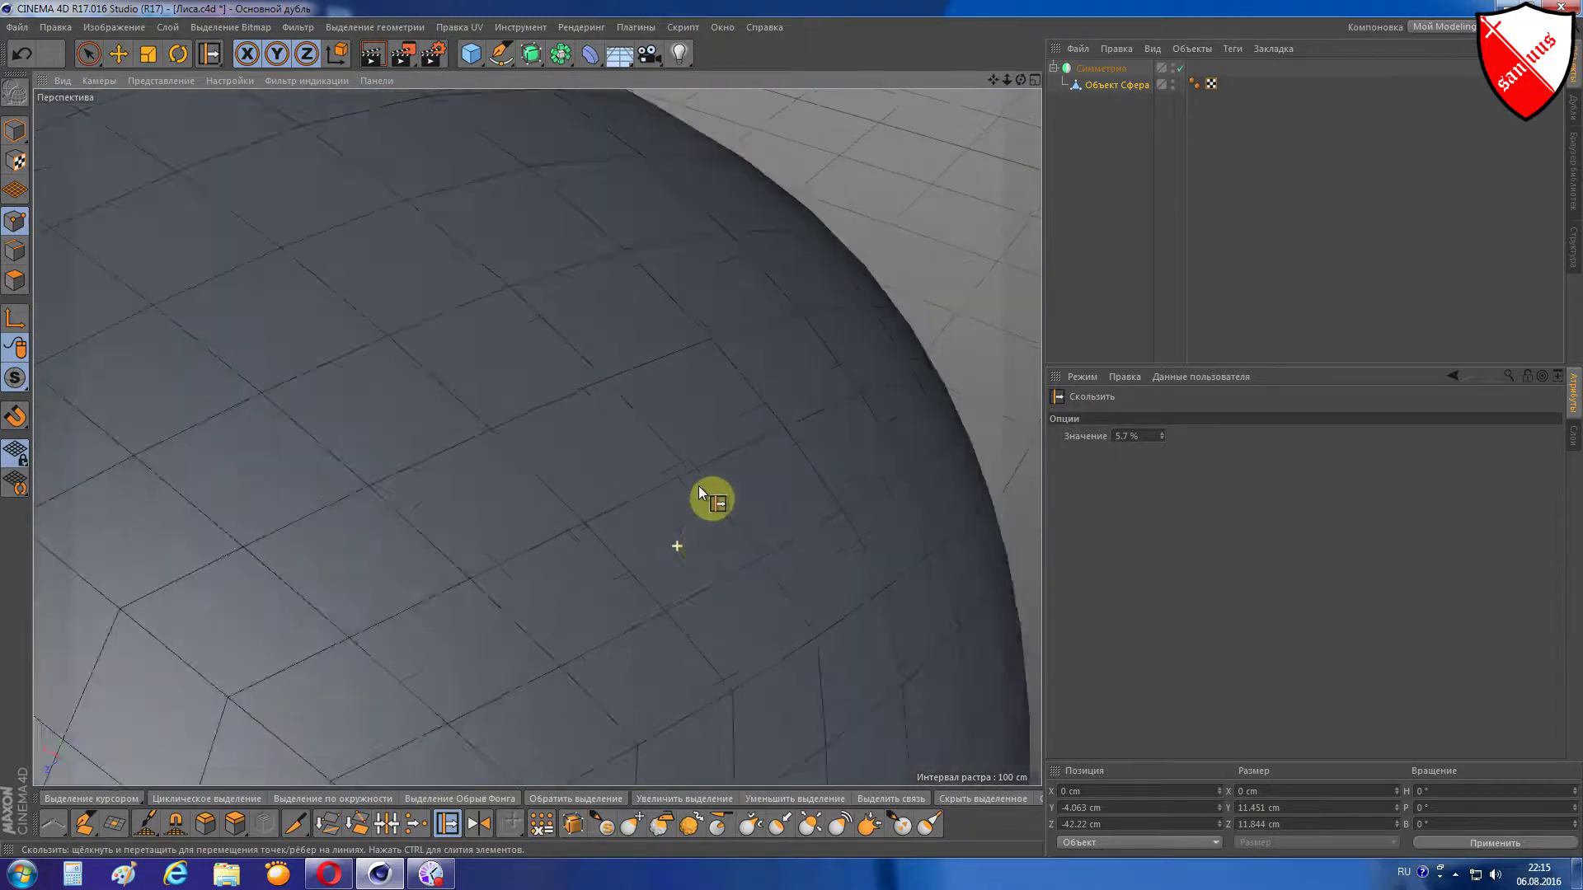
pyautogui.scroll(-3, 689, 418)
pyautogui.scroll(3, 530, 427)
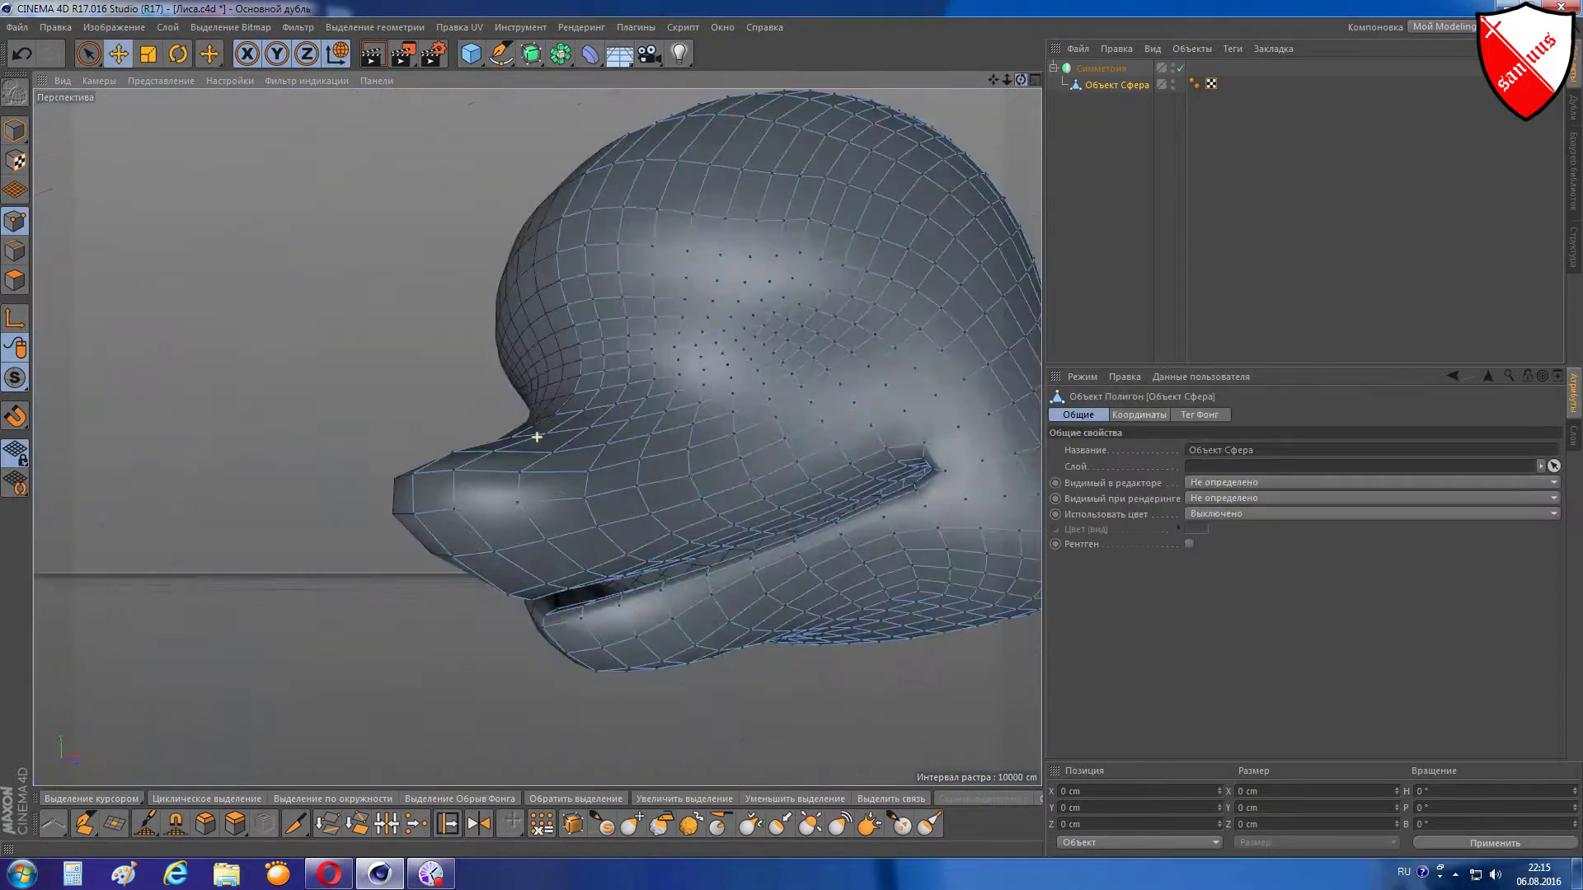
pyautogui.scroll(3, 531, 428)
pyautogui.scroll(2, 537, 437)
pyautogui.keyDown('alt'); pyautogui.moveTo(537, 437); pyautogui.dragTo(1019, 83); pyautogui.keyUp('alt')
pyautogui.scroll(2, 536, 436)
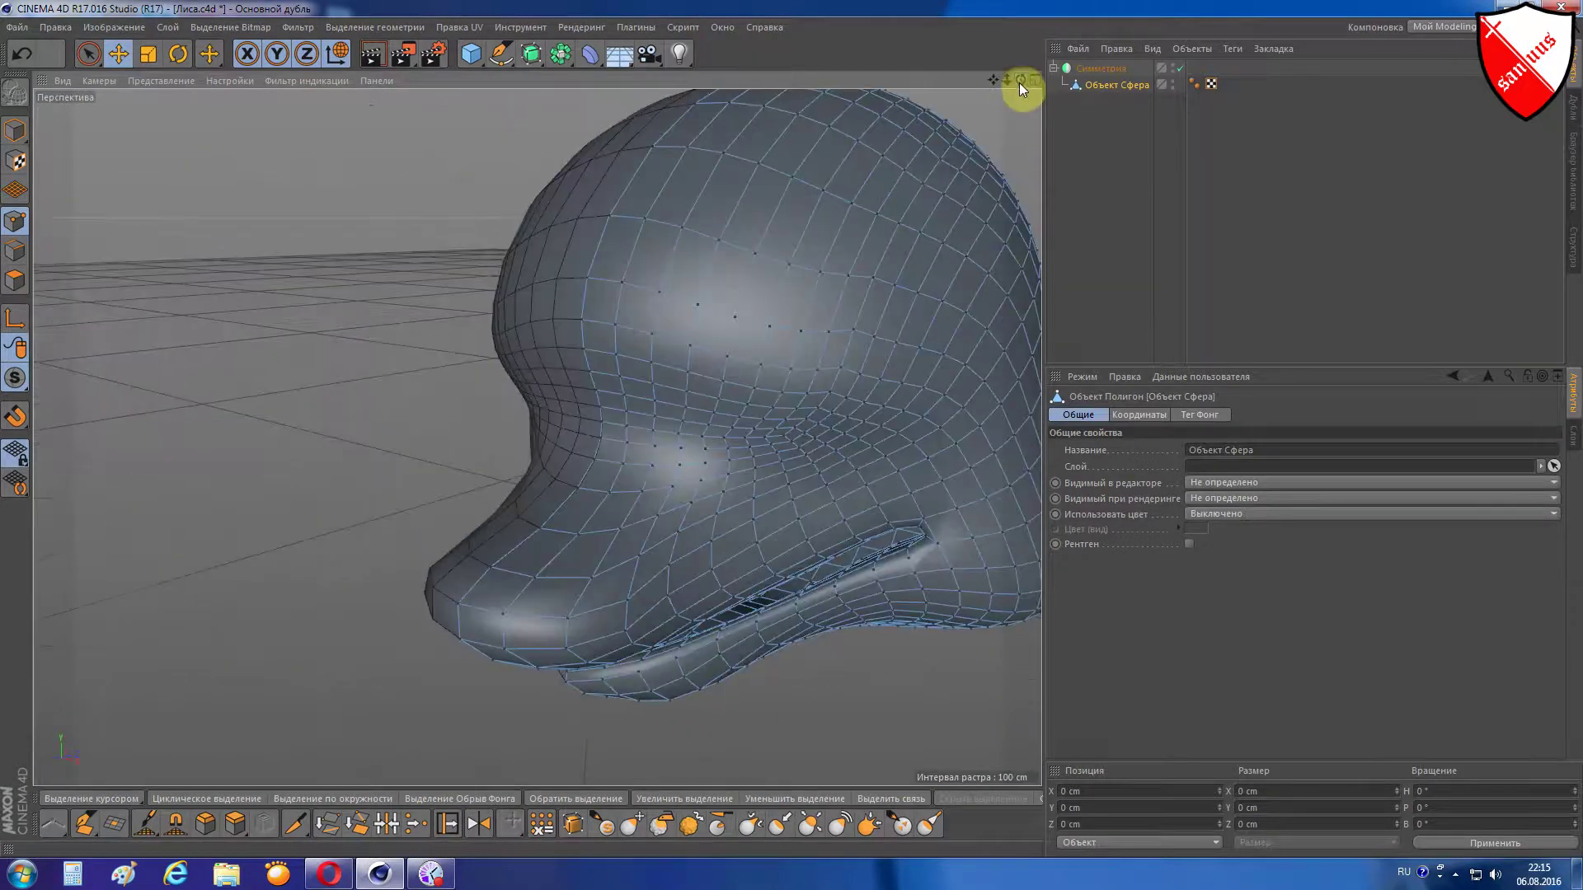
pyautogui.press('F4')
pyautogui.press('F3')
pyautogui.scroll(-2, 940, 223)
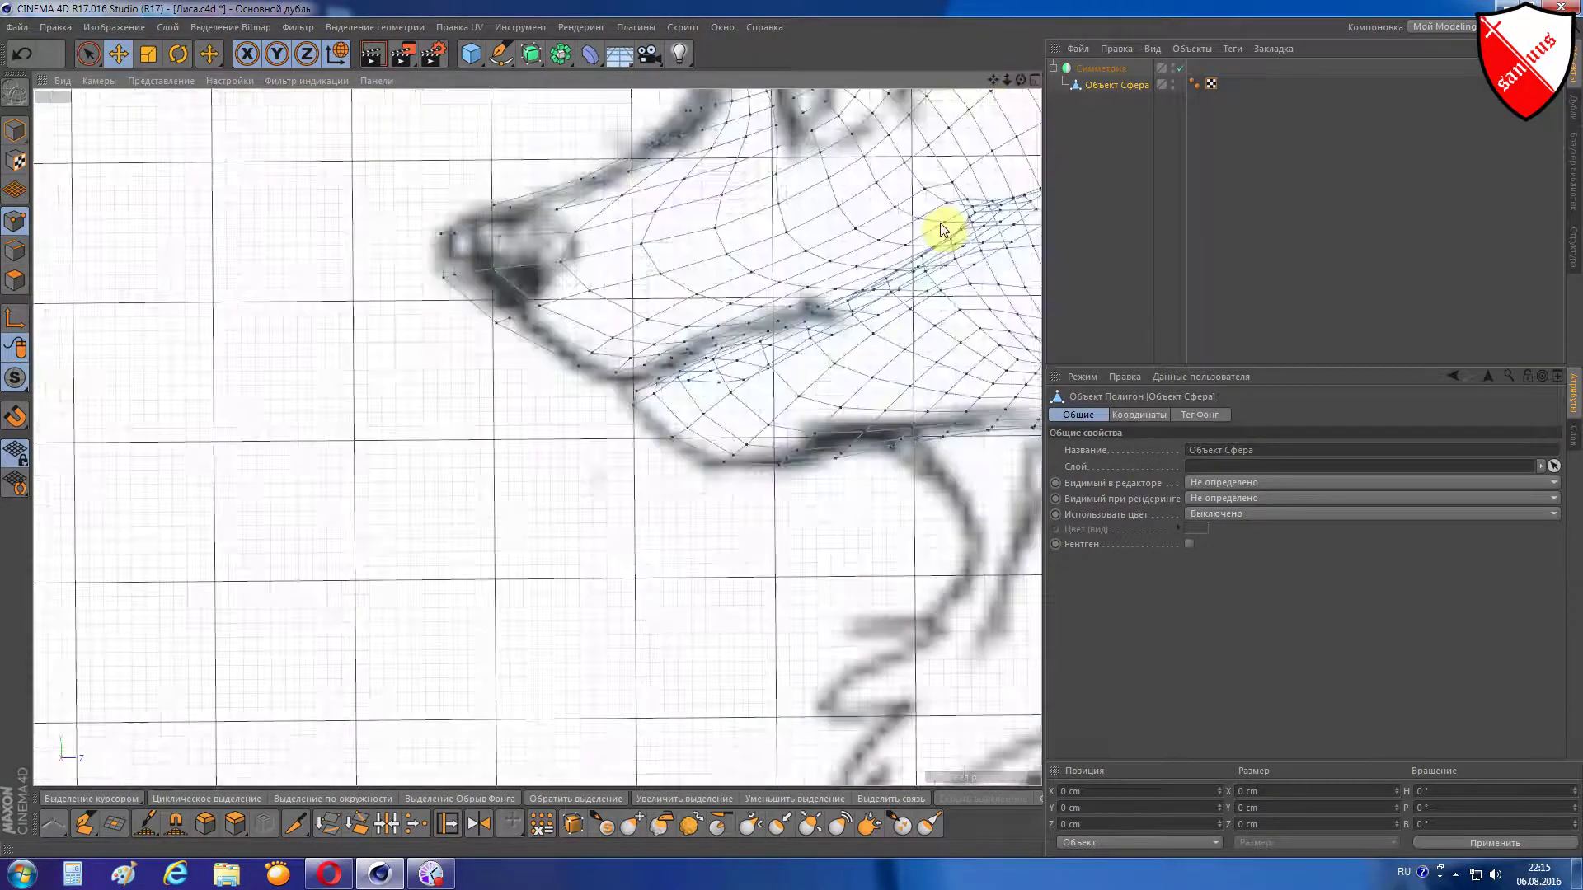
pyautogui.moveTo(991, 77); pyautogui.dragTo(829, 228)
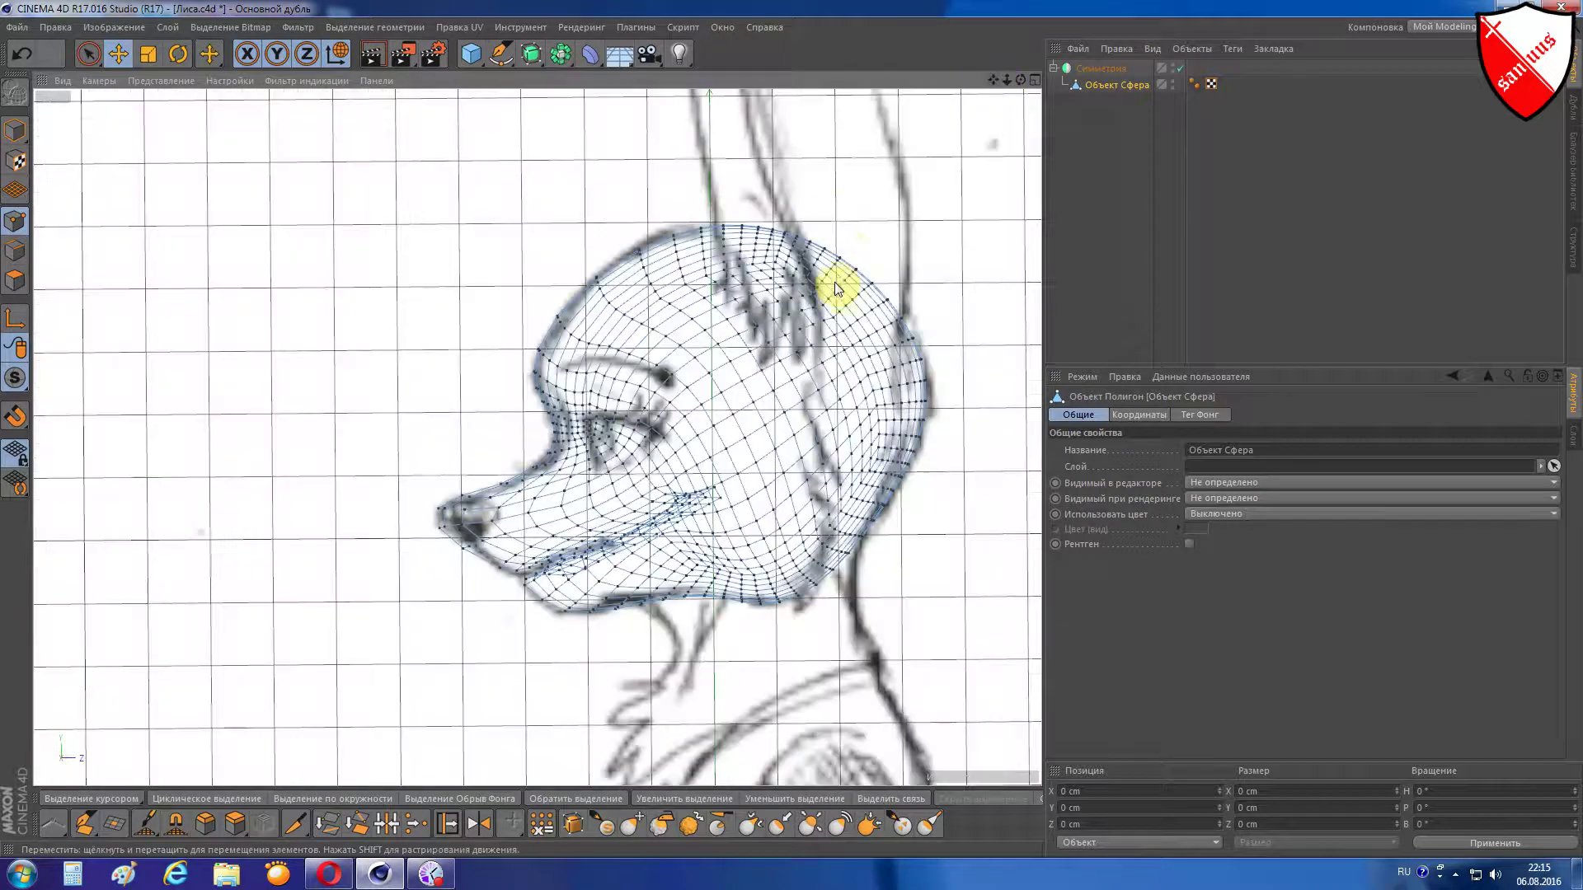
pyautogui.scroll(2, 835, 288)
pyautogui.scroll(-2, 835, 289)
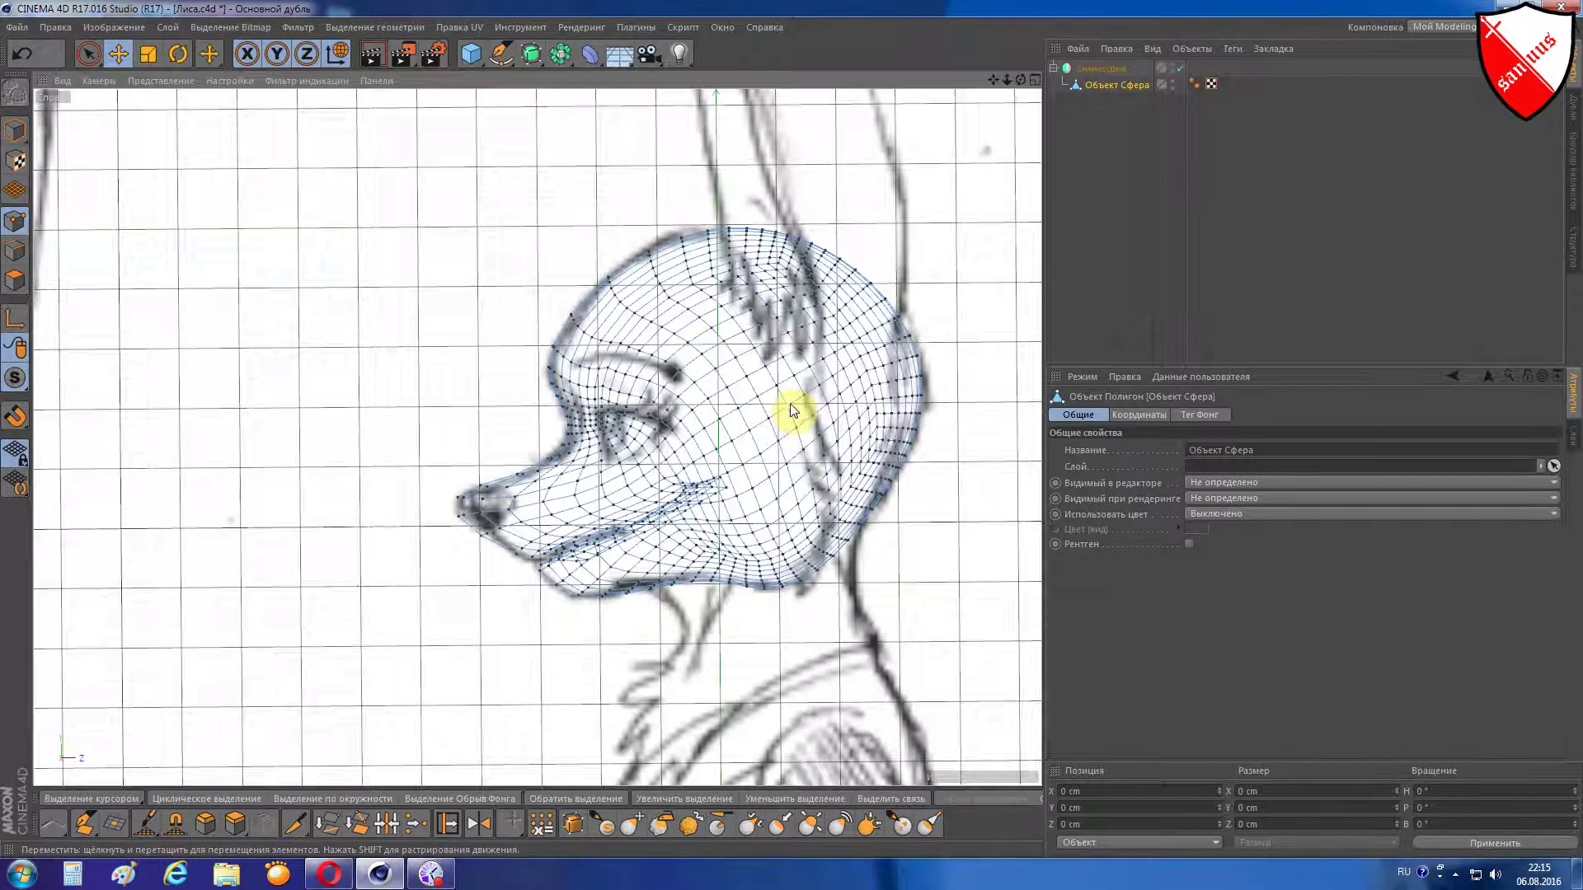
pyautogui.press('F4')
pyautogui.press('F1')
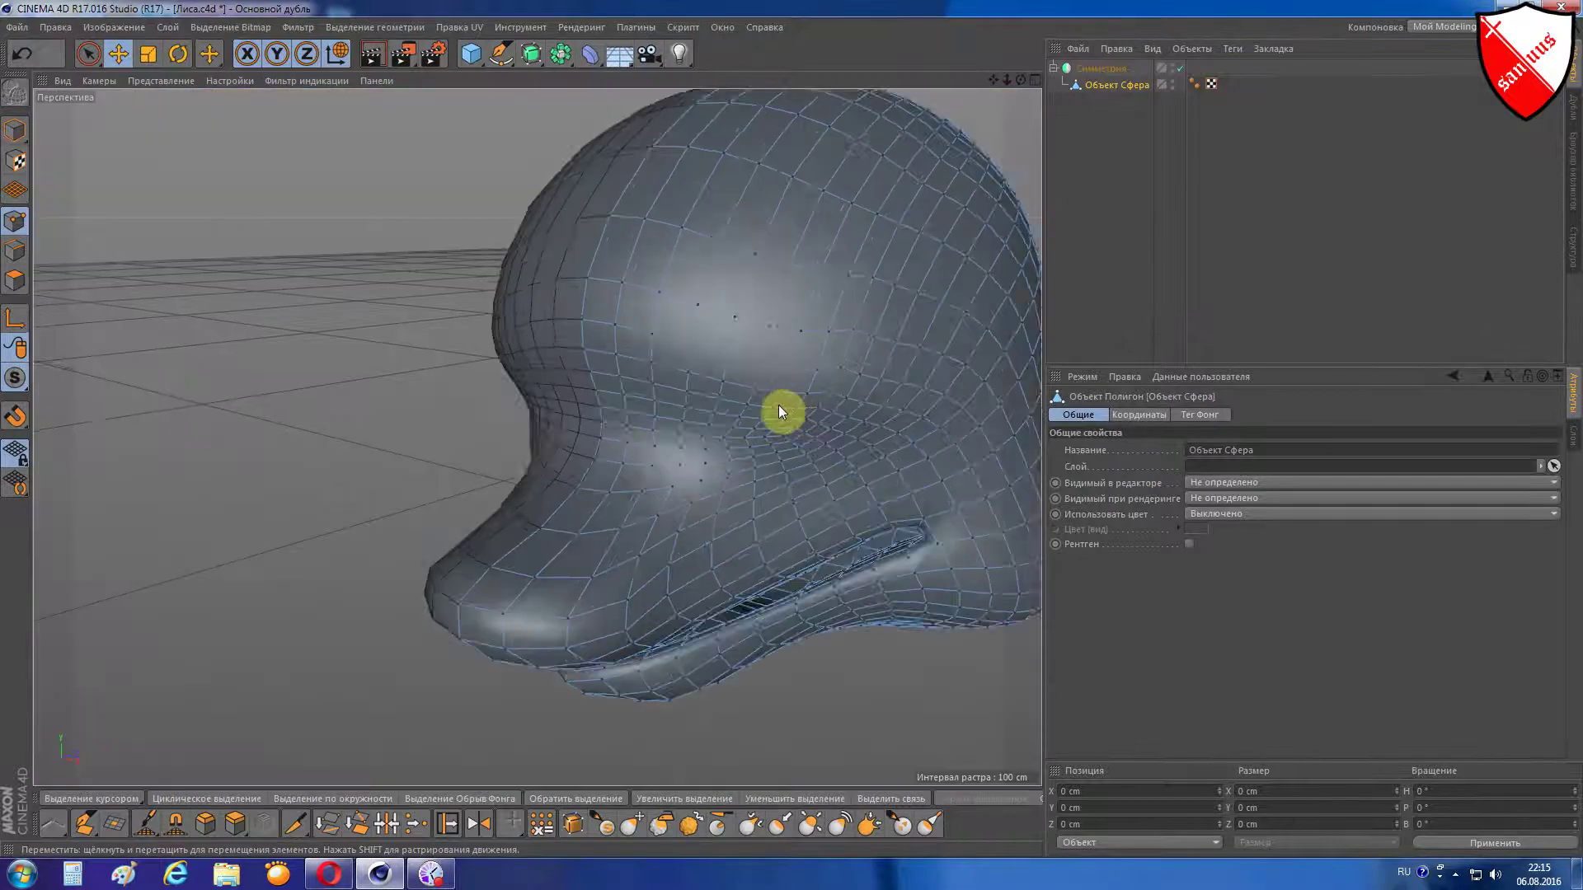
pyautogui.scroll(-2, 978, 146)
pyautogui.moveTo(1020, 82); pyautogui.dragTo(537, 437)
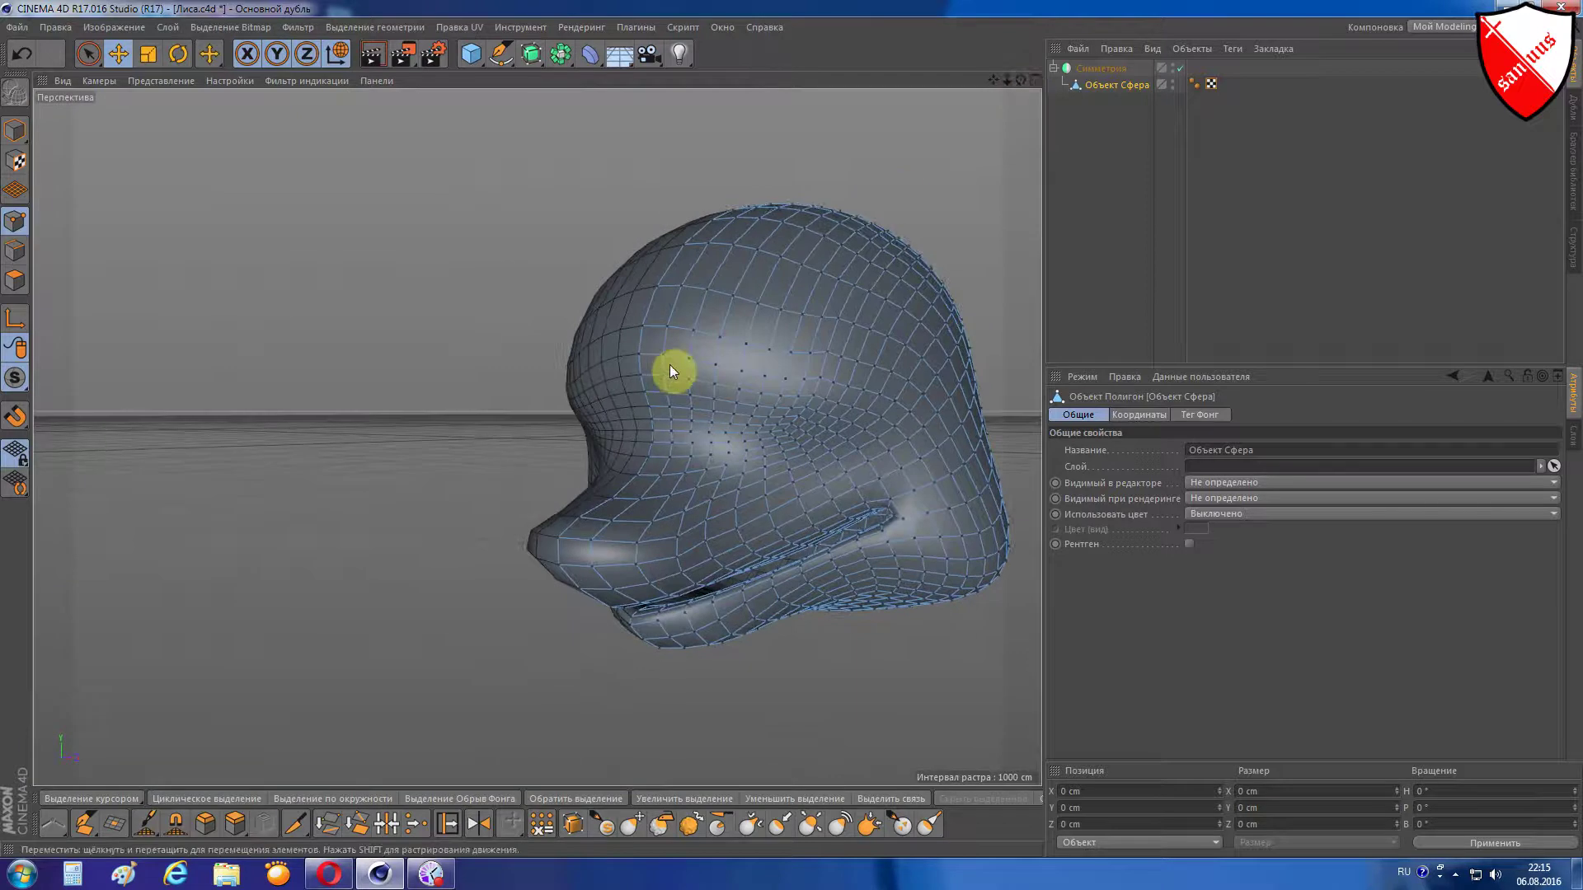
pyautogui.moveTo(992, 78); pyautogui.dragTo(996, 148)
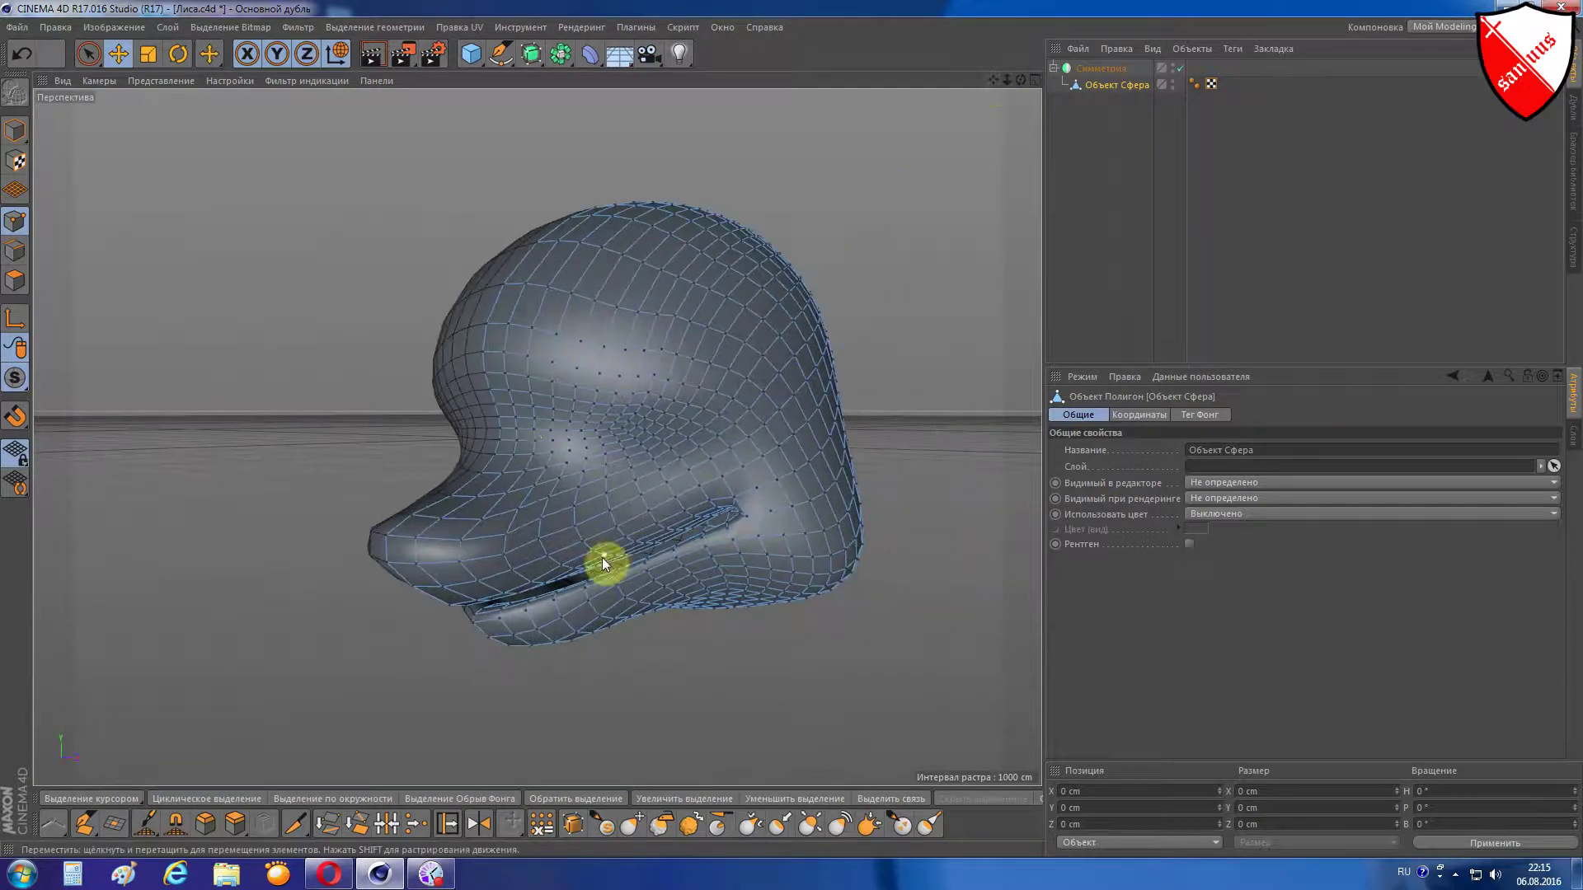
pyautogui.moveTo(1022, 82); pyautogui.dragTo(1026, 81)
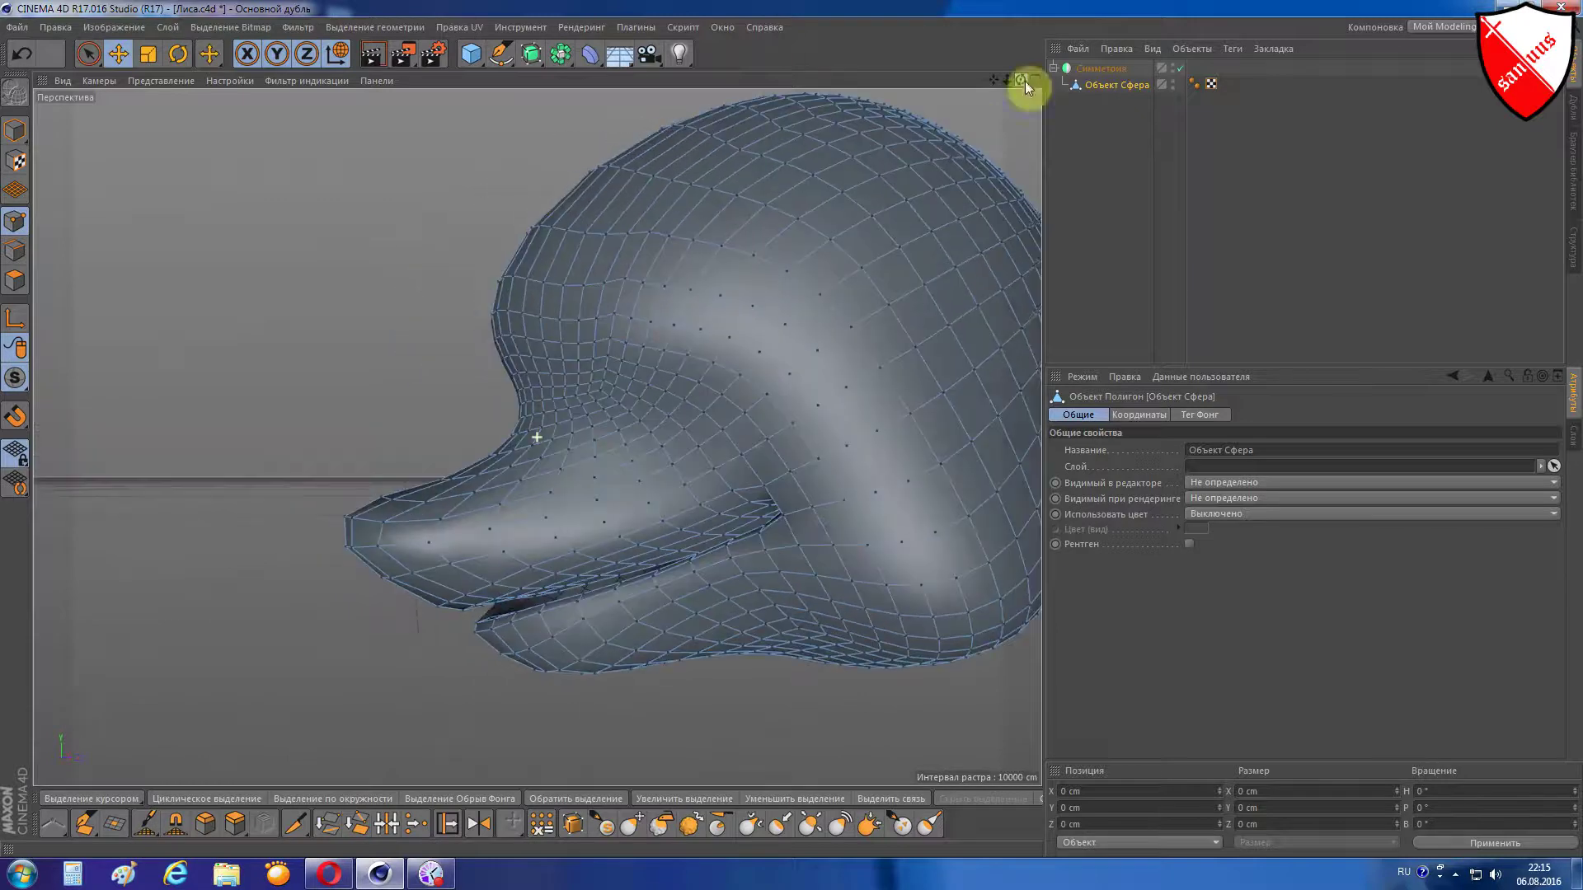
pyautogui.scroll(3, 650, 645)
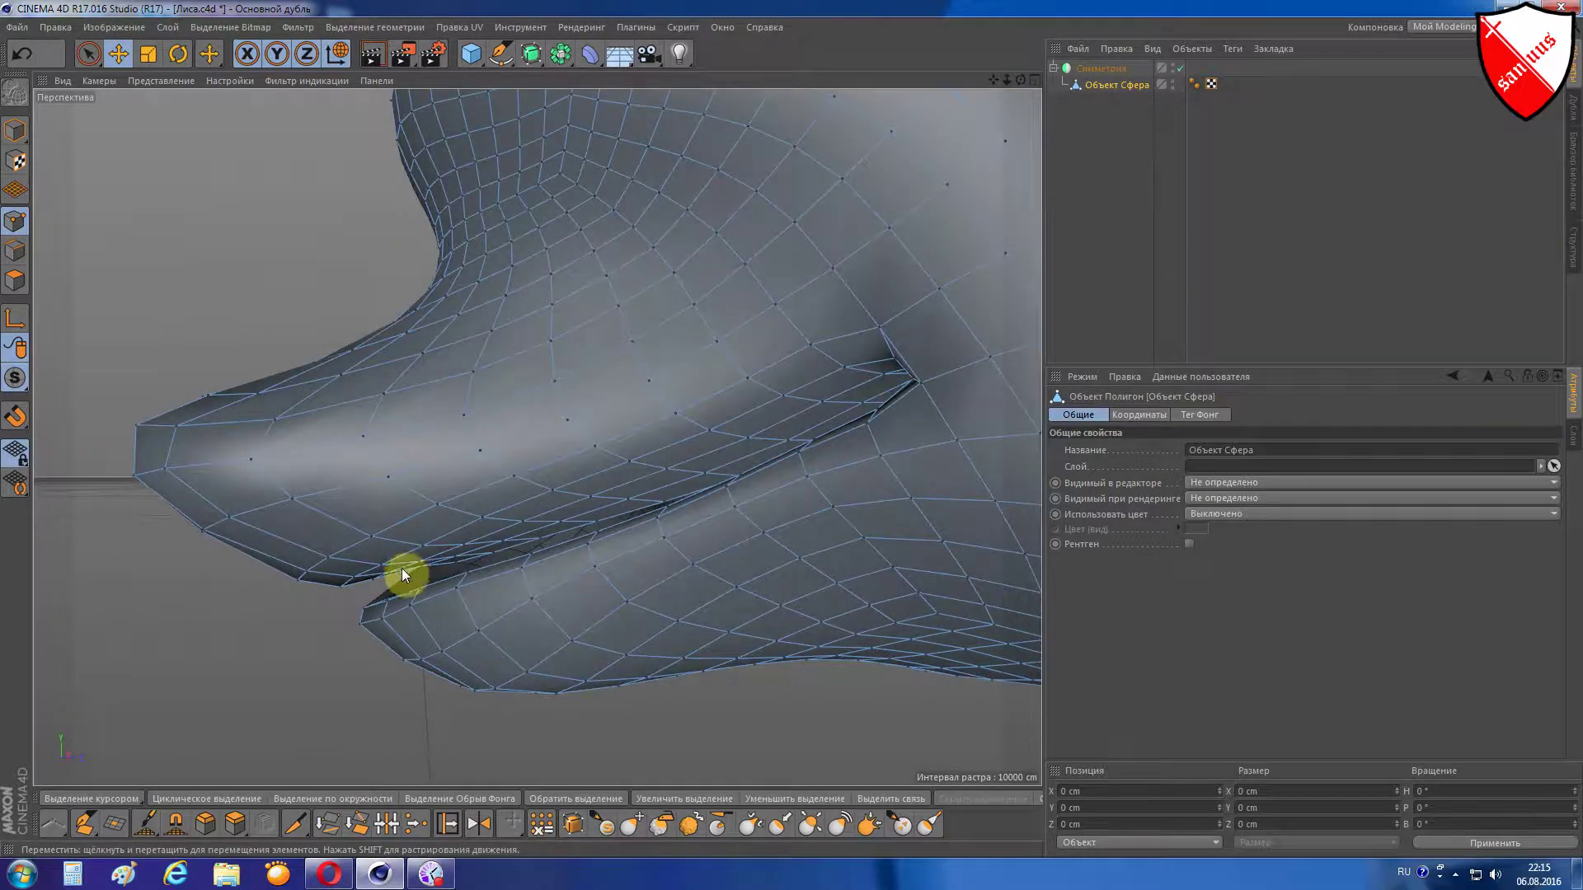
pyautogui.moveTo(1021, 77)
pyautogui.mouseDown()
pyautogui.moveTo(1031, 91)
pyautogui.moveTo(823, 342)
pyautogui.mouseUp()
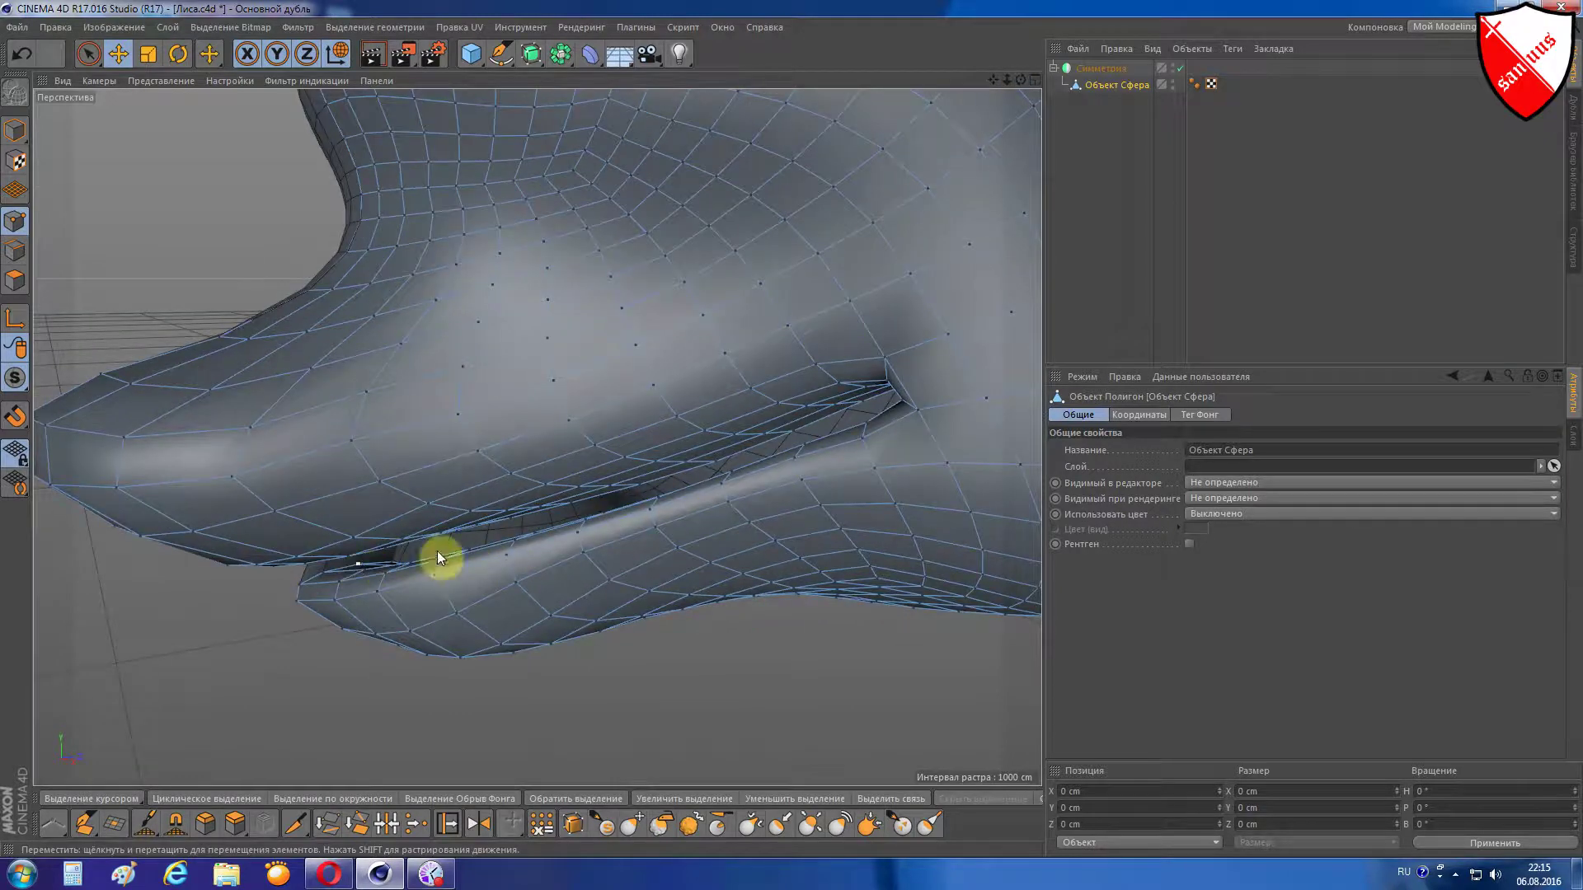
pyautogui.scroll(-3, 882, 472)
pyautogui.scroll(-2, 882, 472)
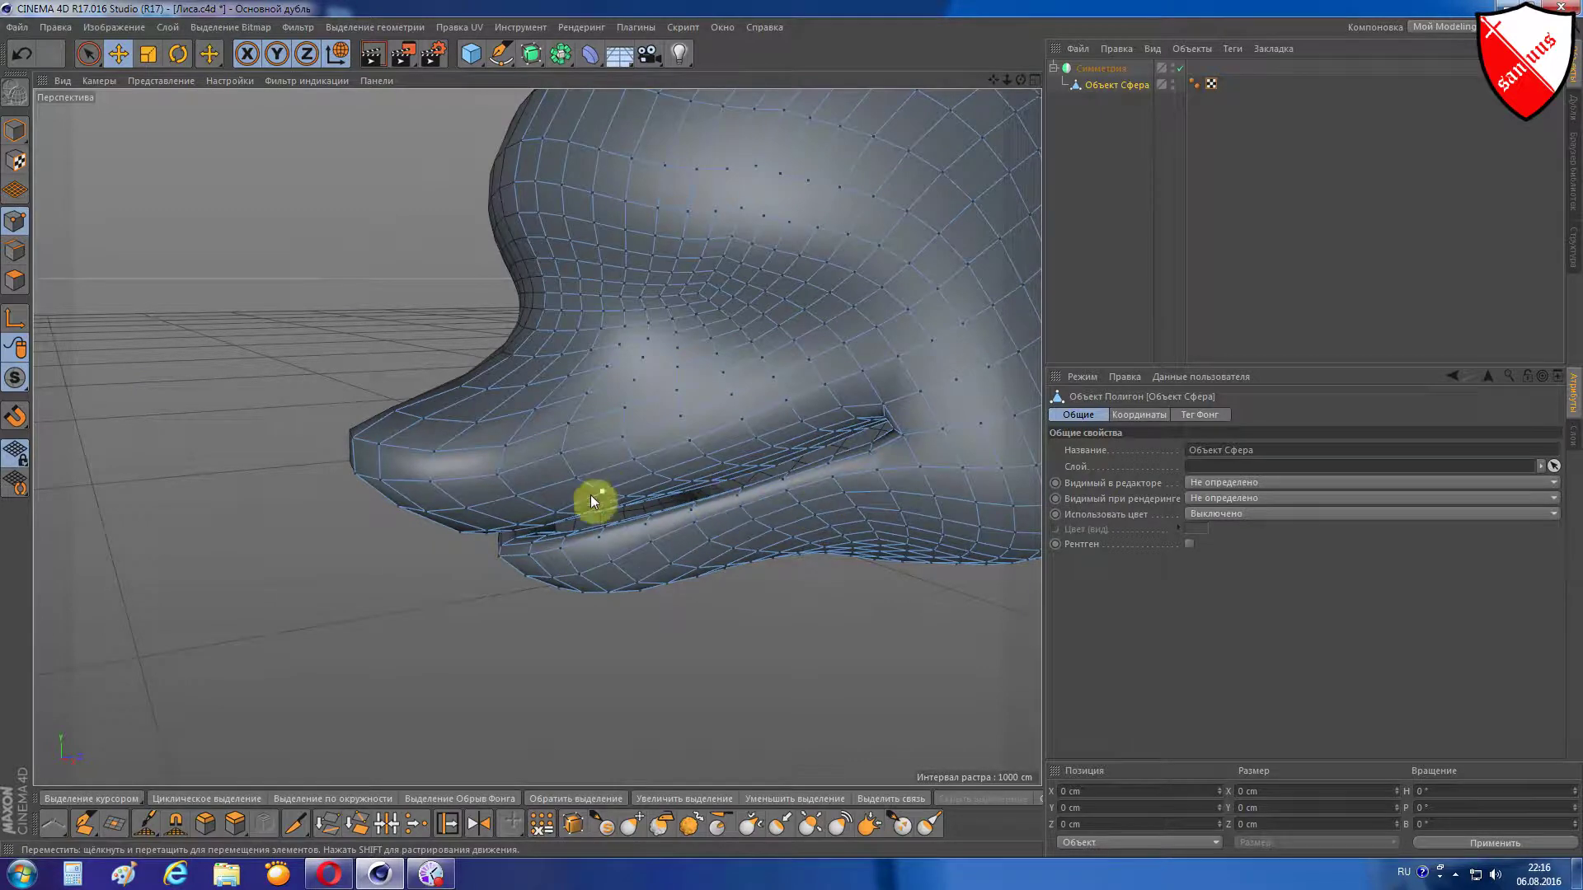
pyautogui.scroll(1, 715, 502)
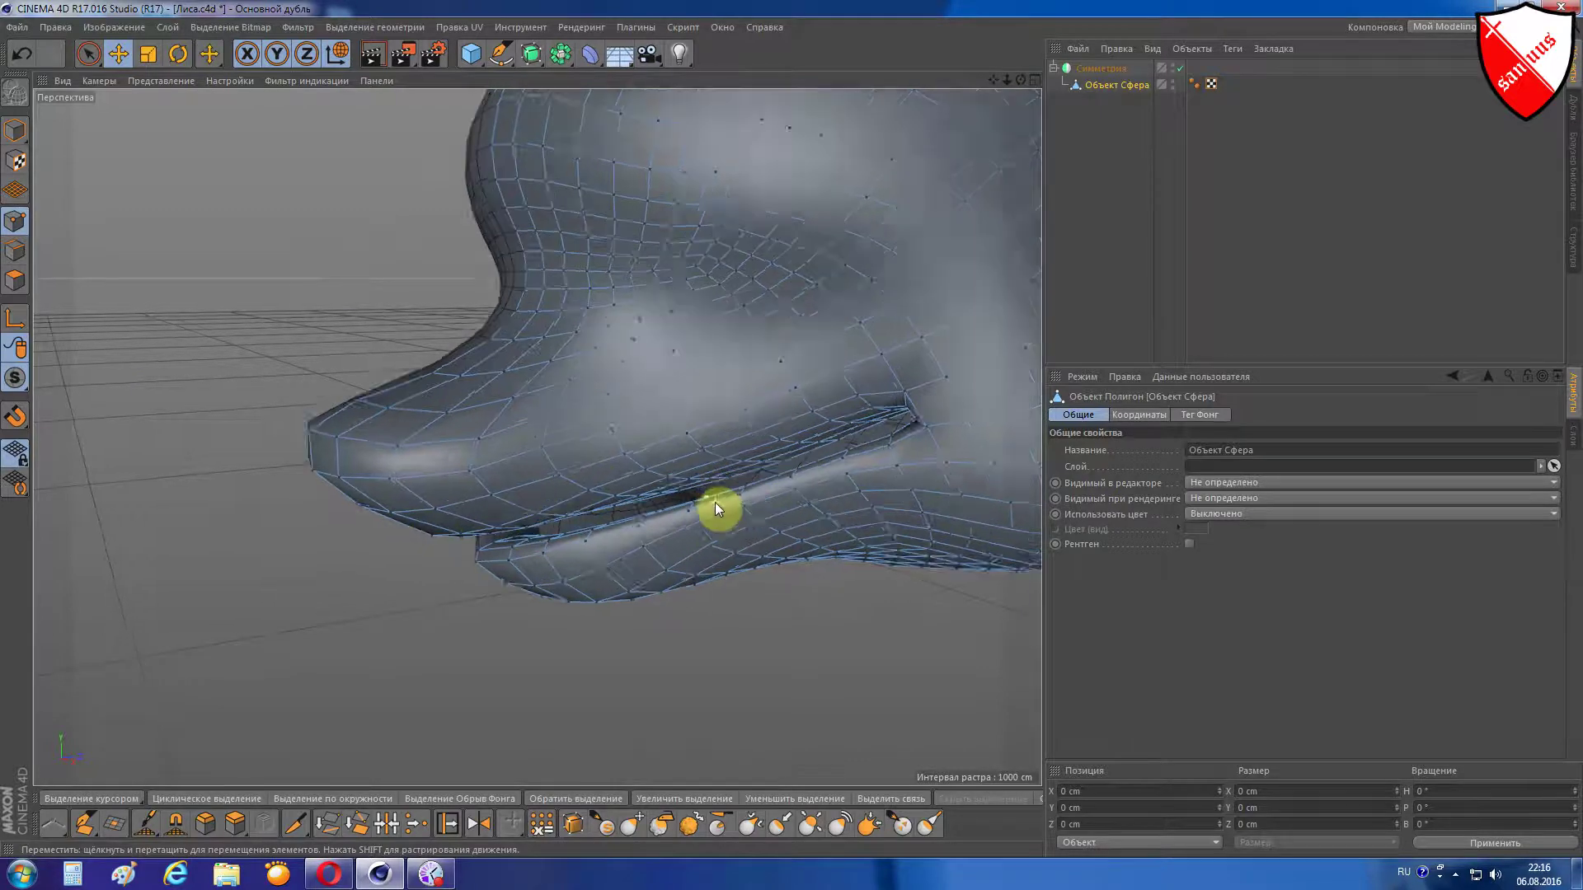
pyautogui.scroll(2, 714, 502)
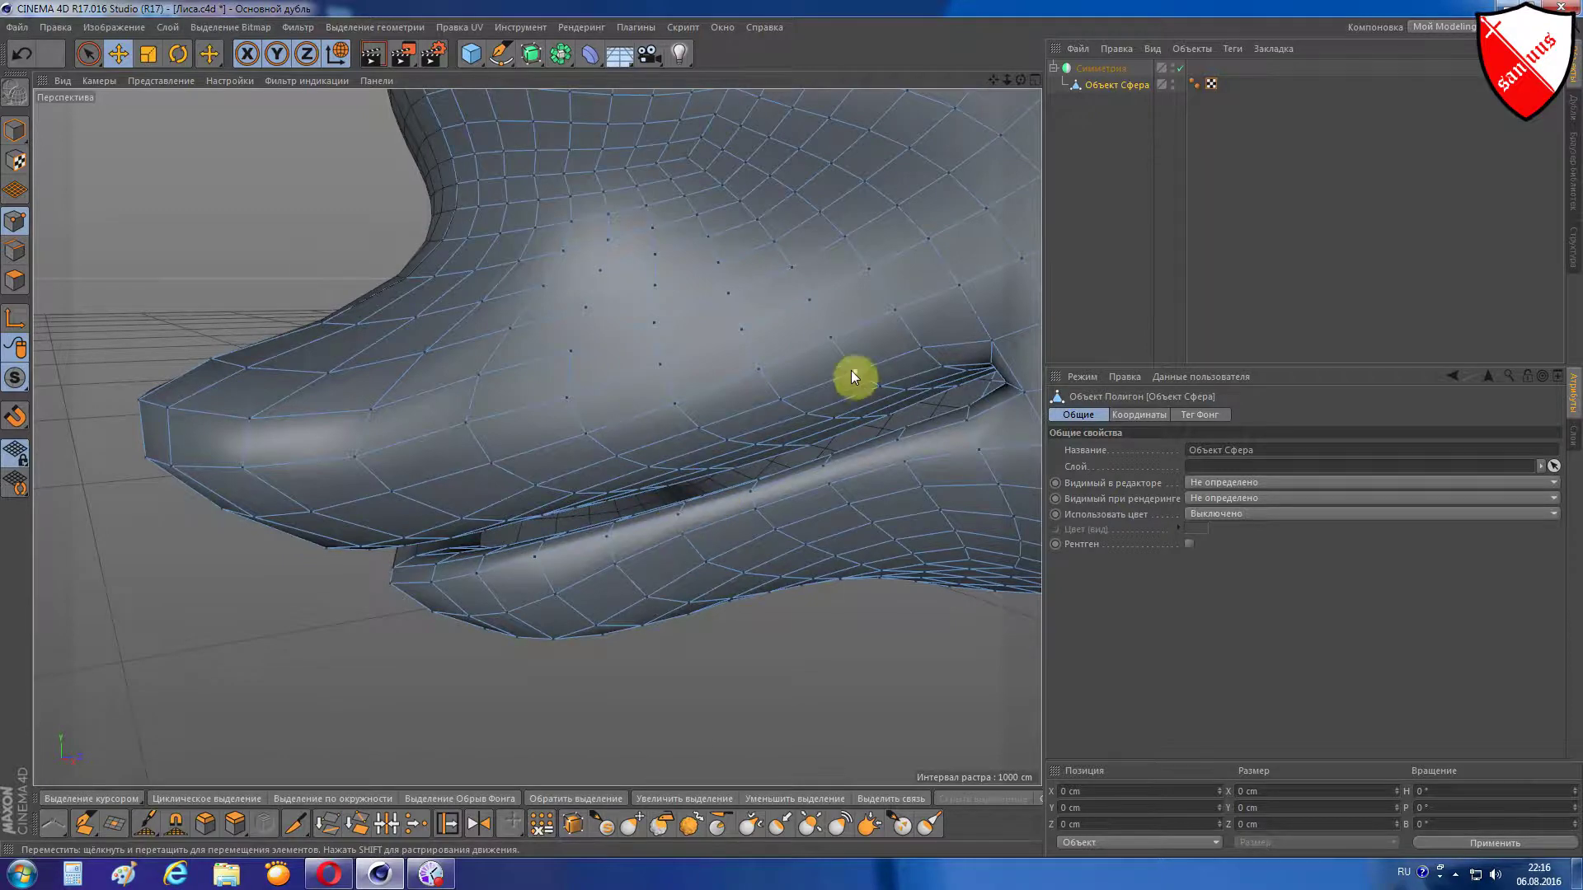
pyautogui.moveTo(1020, 80); pyautogui.dragTo(961, 130)
pyautogui.scroll(-5, 491, 384)
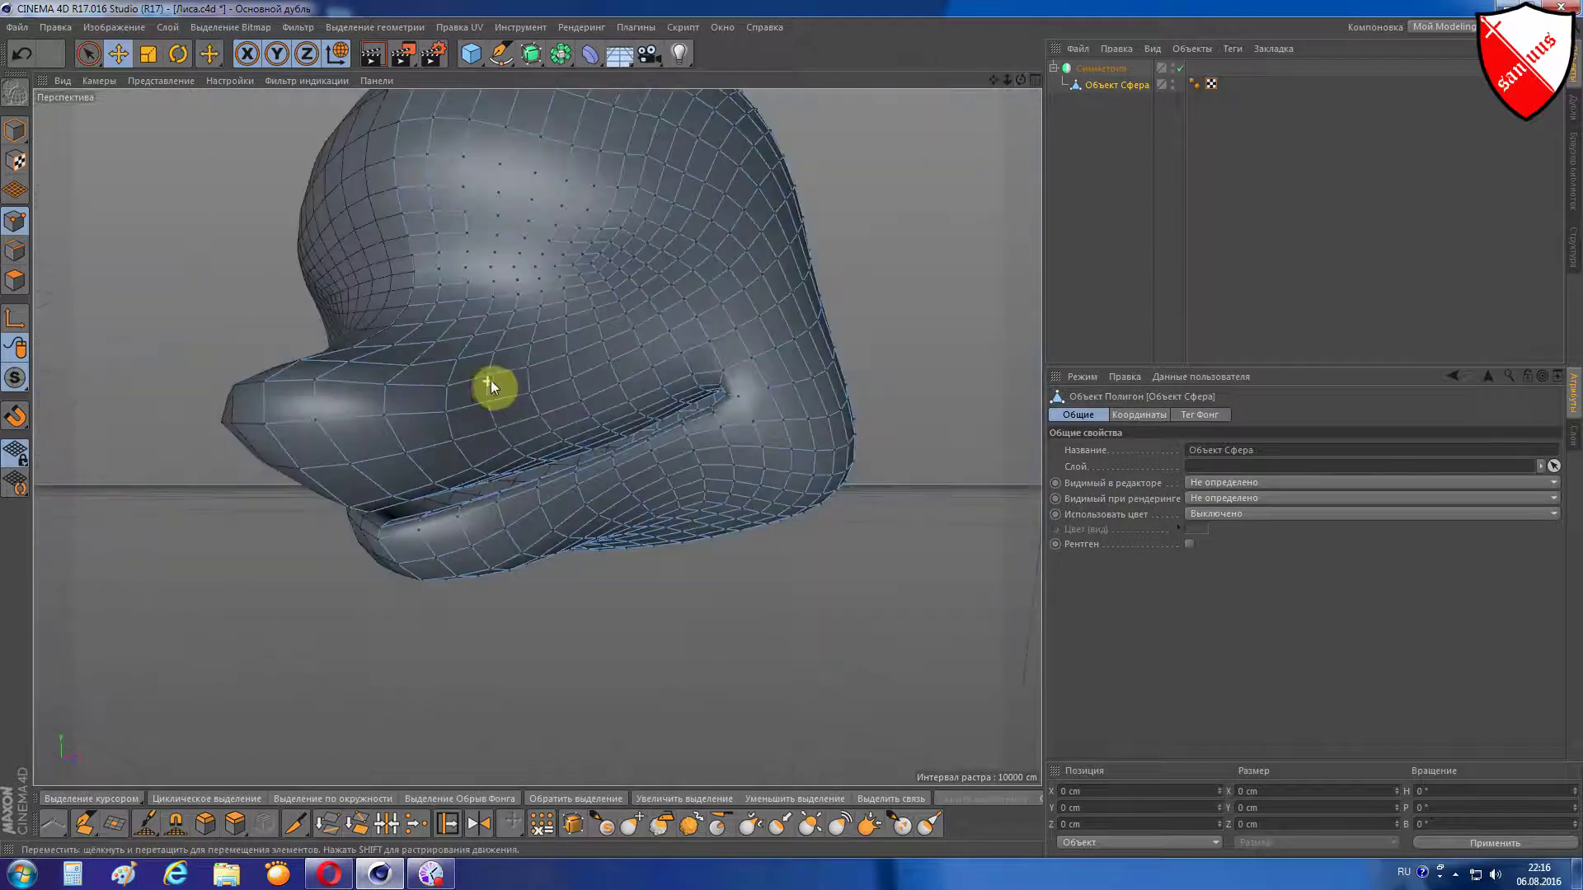